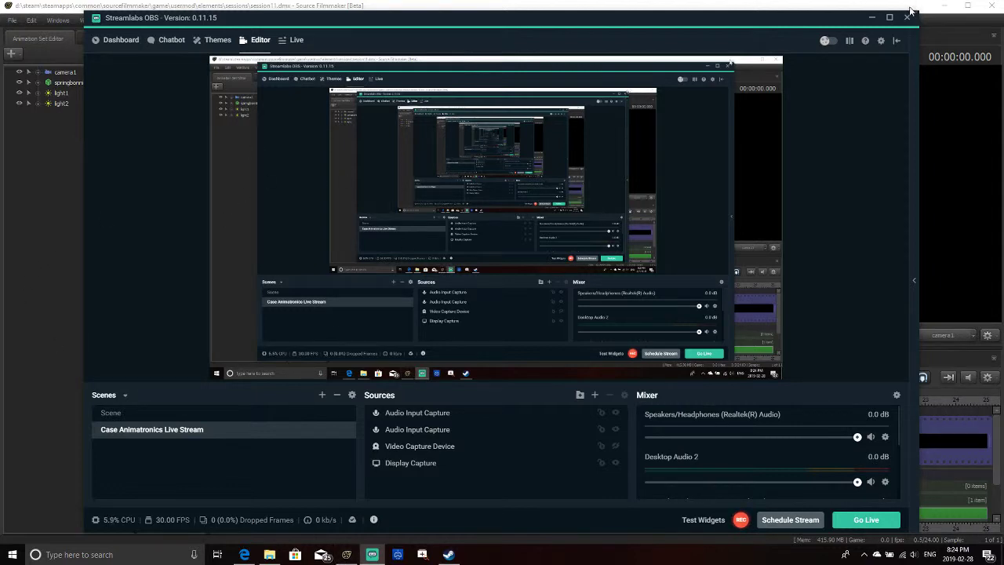
Move the Streamlabs OBS window aside and maximize the Source Filmmaker window with session11
{"action": "left_click_drag", "start_coordinate": [786, 22], "coordinate": [943, 262]}
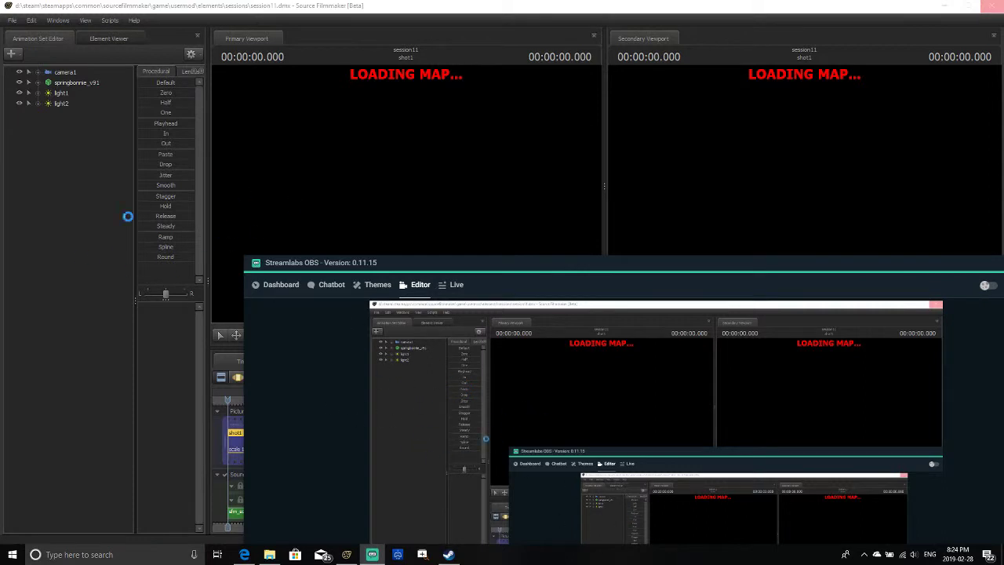
{"action": "left_click", "coordinate": [57, 228]}
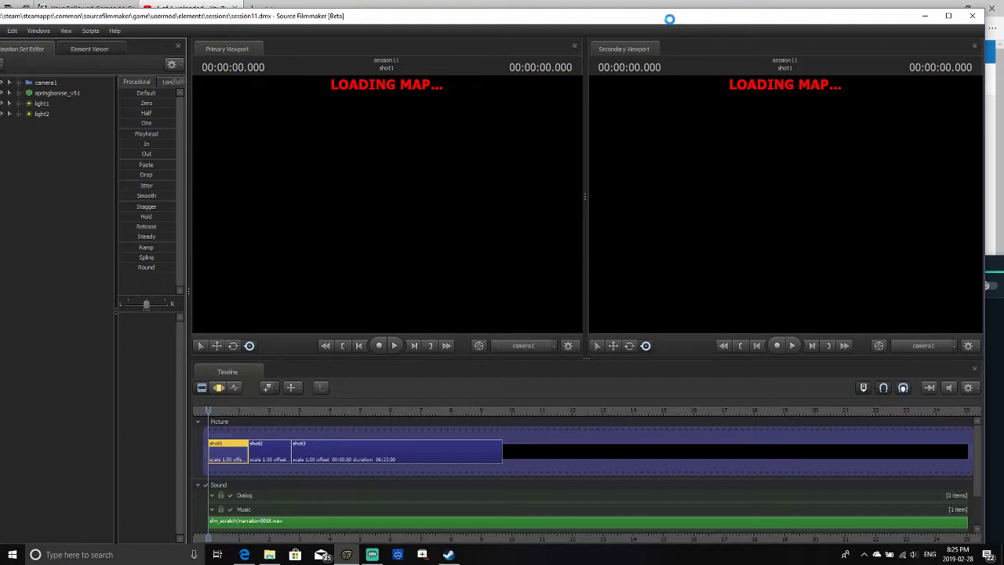
{"action": "left_click_drag", "start_coordinate": [670, 19], "coordinate": [689, 11]}
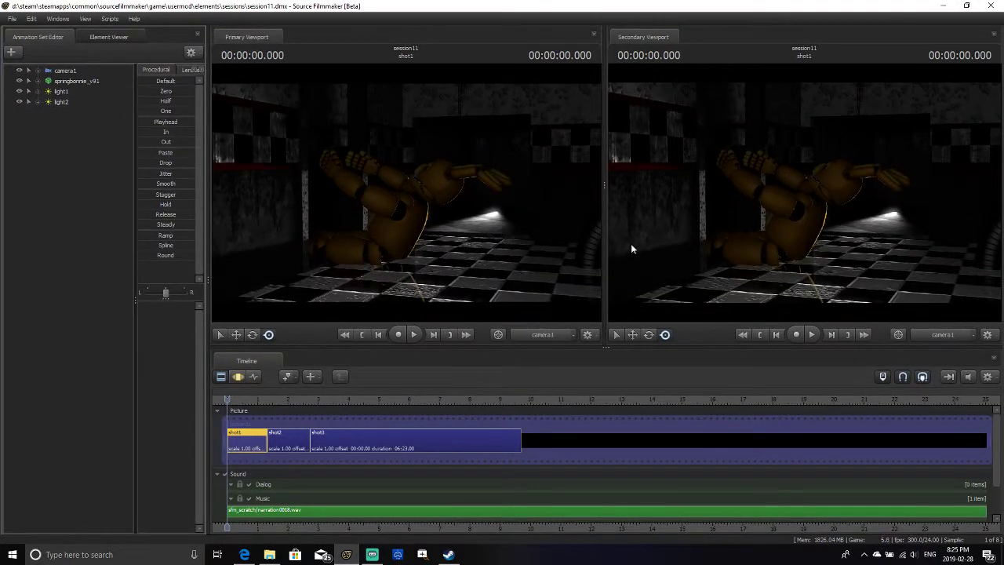
Review the three existing shots by scrubbing the timeline and playing the sequence from the start
{"action": "left_click_drag", "start_coordinate": [227, 398], "coordinate": [318, 403]}
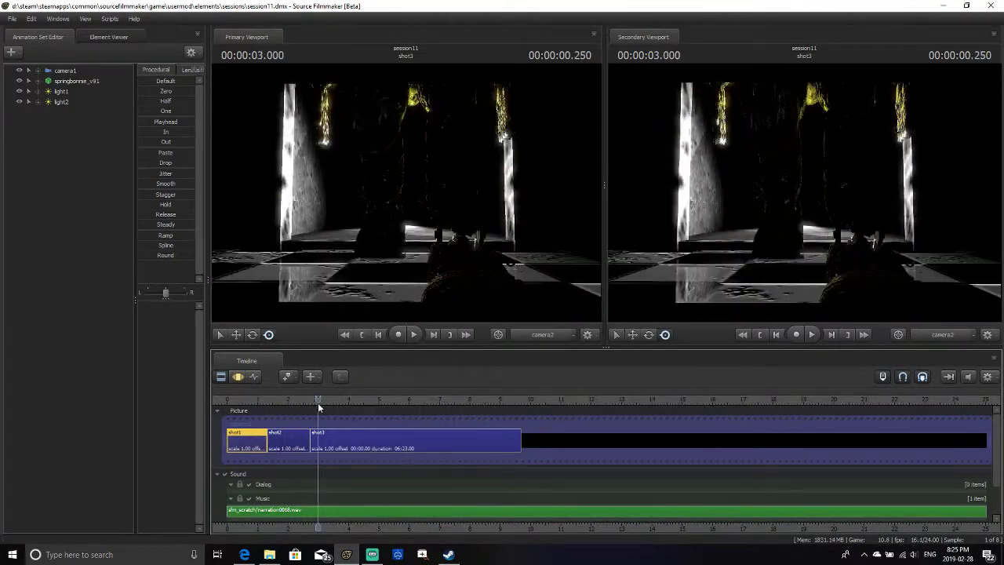
{"action": "left_click", "coordinate": [240, 398]}
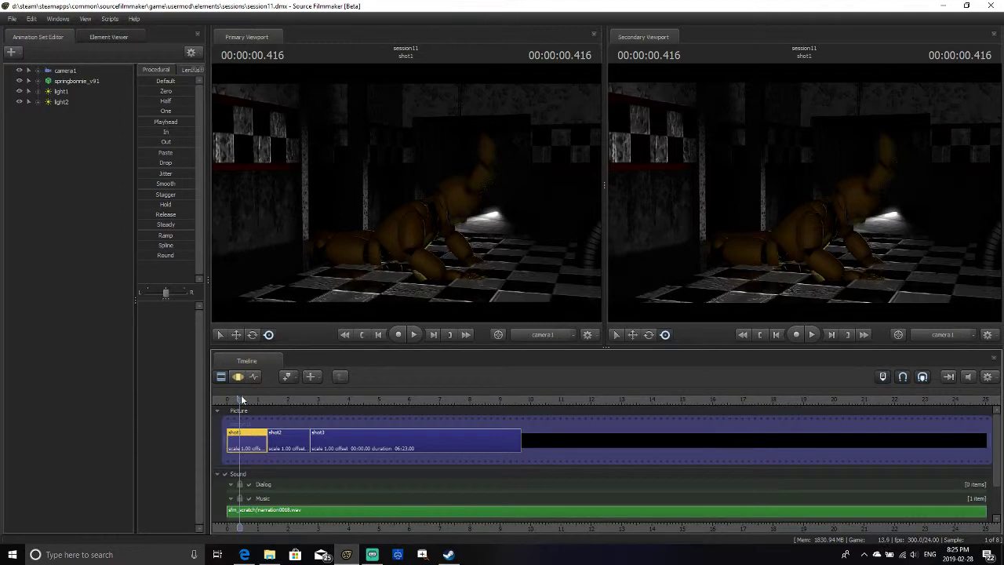
{"action": "key", "text": "Left"}
{"action": "key", "text": "Left"}
{"action": "key", "text": "Left"}
{"action": "key", "text": "Left"}
{"action": "key", "text": "Left"}
{"action": "key", "text": "Left"}
{"action": "key", "text": "Left"}
{"action": "key", "text": "Left"}
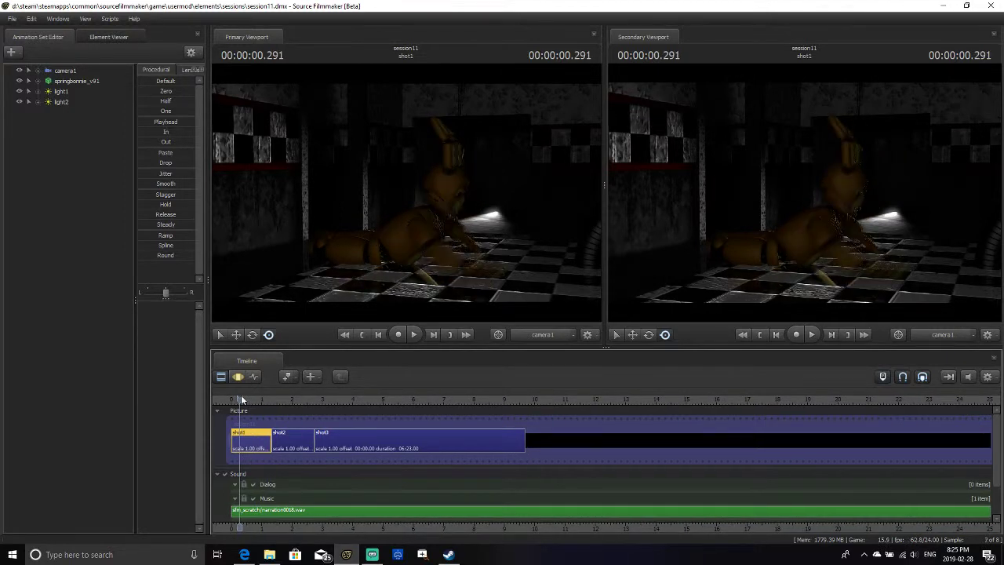
{"action": "key", "text": "Left"}
{"action": "key", "text": "Left"}
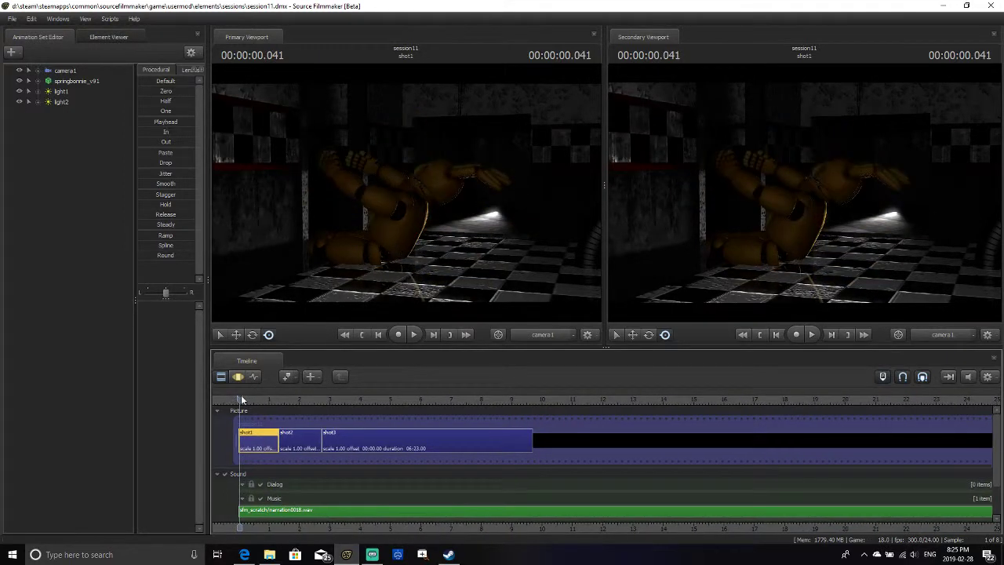
{"action": "key", "text": "space"}
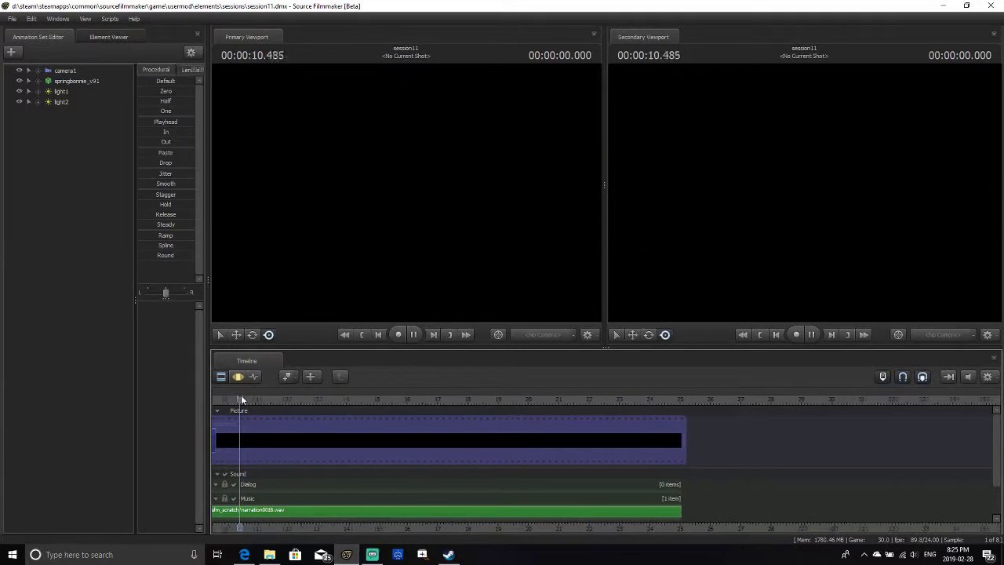
{"action": "key", "text": "space"}
Replace the gap after shot3 with a new clip and place the playhead at its start, at 9.708 s
{"action": "left_click_drag", "start_coordinate": [239, 402], "coordinate": [225, 407]}
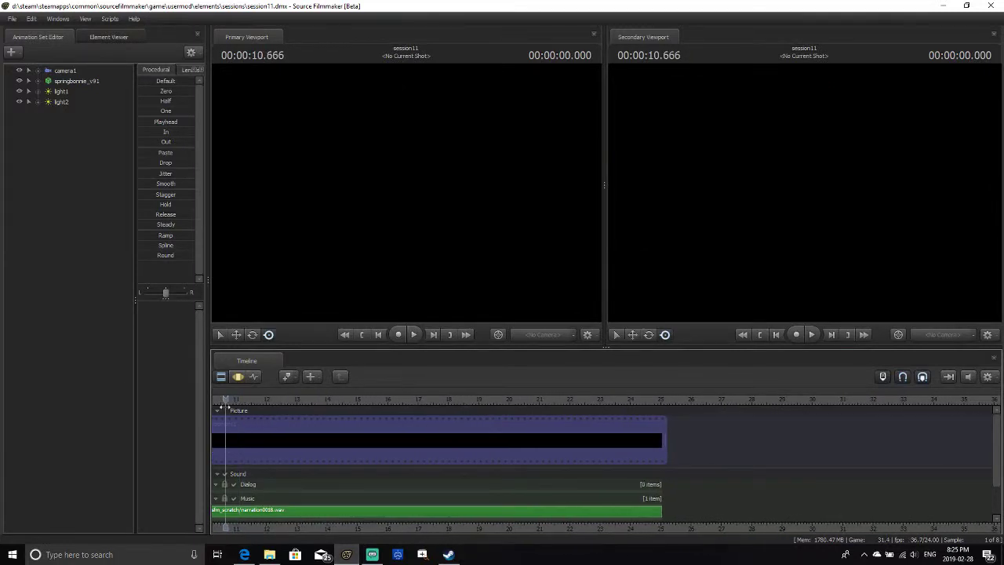
{"action": "right_click", "coordinate": [256, 445]}
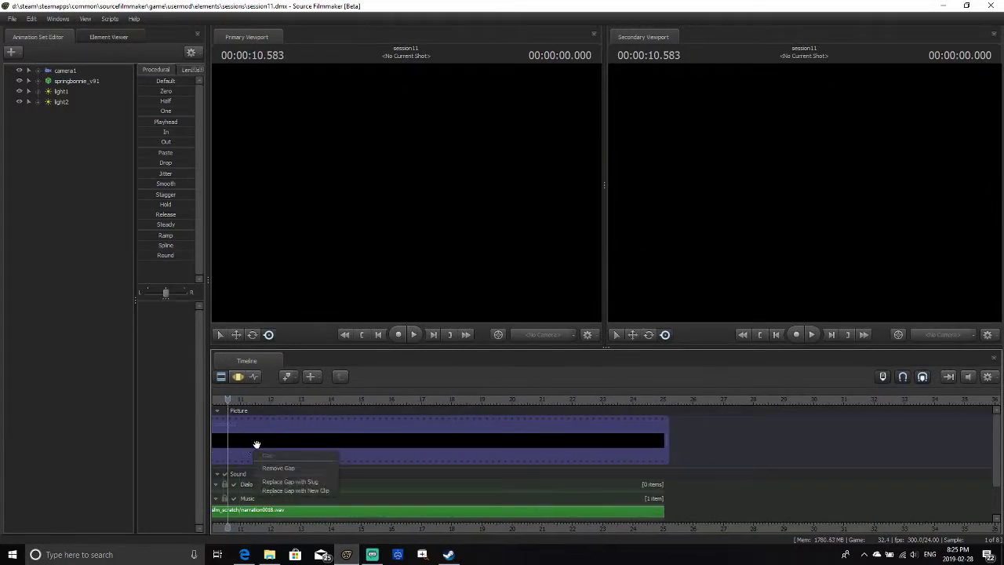
{"action": "left_click", "coordinate": [300, 484]}
{"action": "left_click_drag", "start_coordinate": [226, 398], "coordinate": [261, 387]}
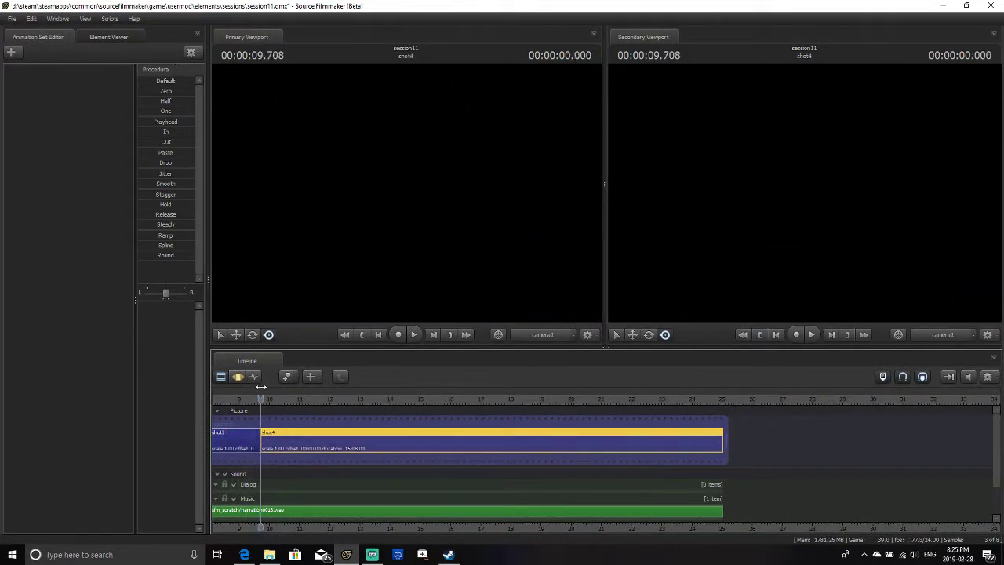
Load the map with the checkered walls and doorway into shot4
{"action": "right_click", "coordinate": [307, 186]}
{"action": "left_click", "coordinate": [343, 210]}
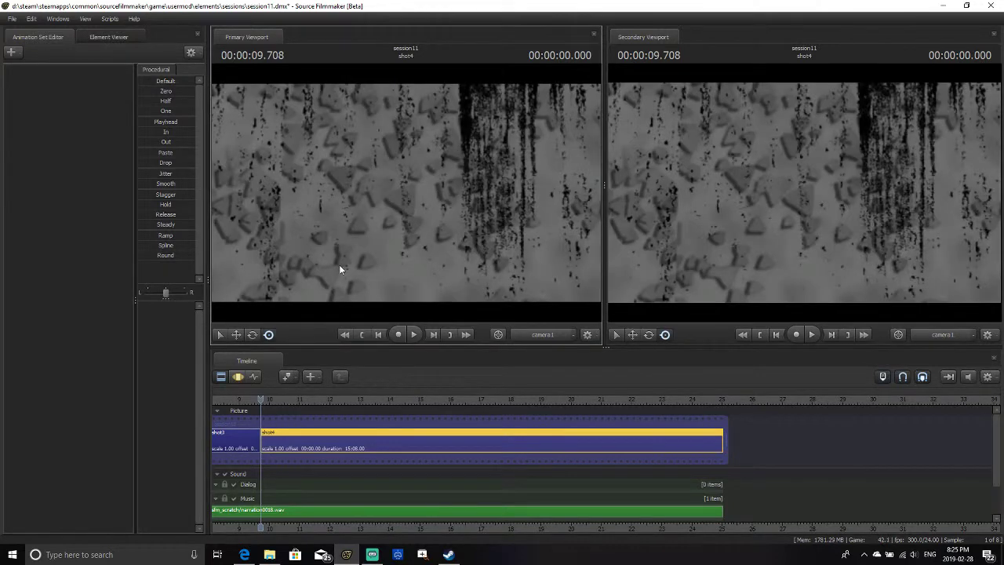
{"action": "left_click_drag", "start_coordinate": [340, 269], "coordinate": [218, 128]}
{"action": "key", "text": "s"}
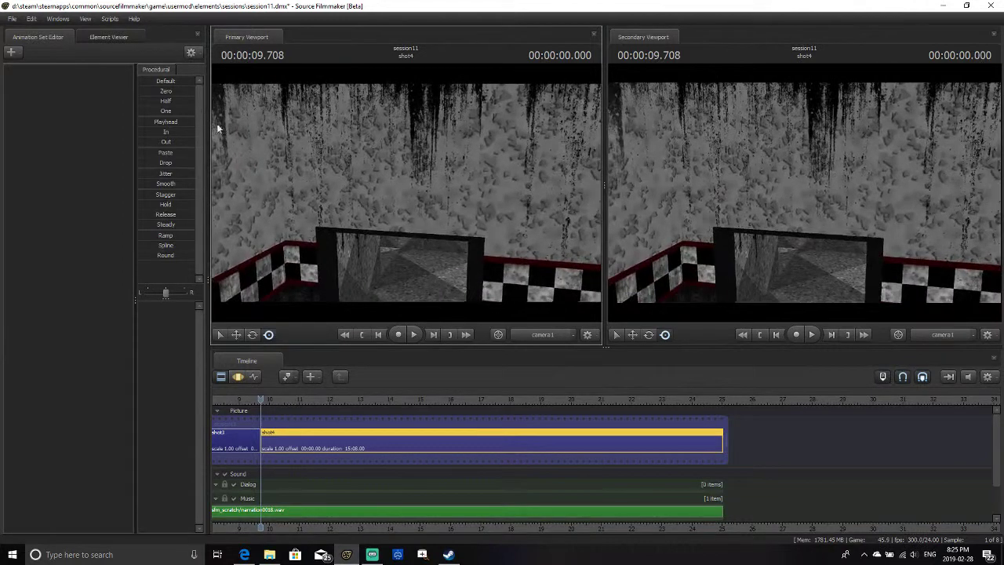
Create an animation set for a new camera in shot4
{"action": "left_click", "coordinate": [15, 51]}
{"action": "left_click", "coordinate": [69, 71]}
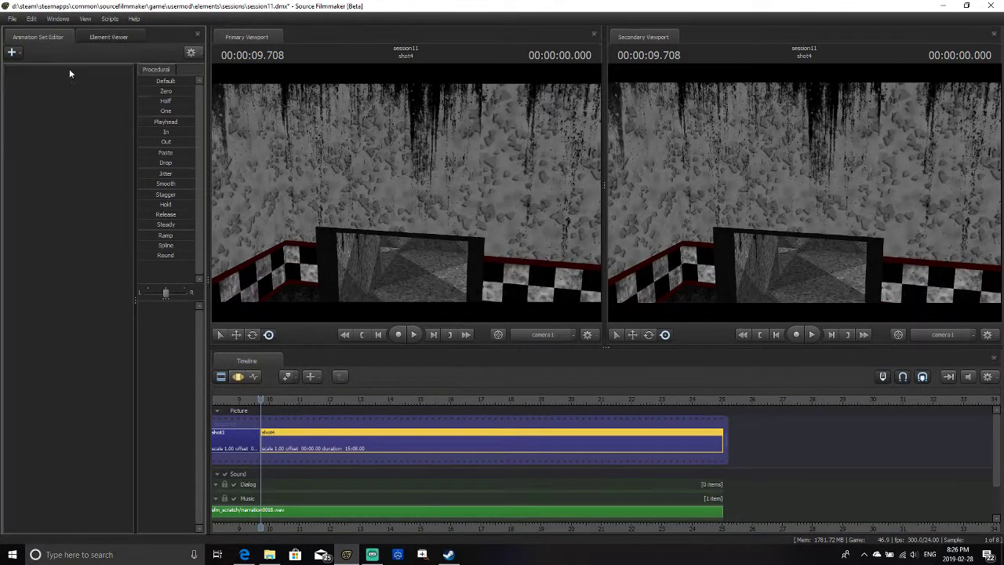
{"action": "left_click", "coordinate": [69, 70]}
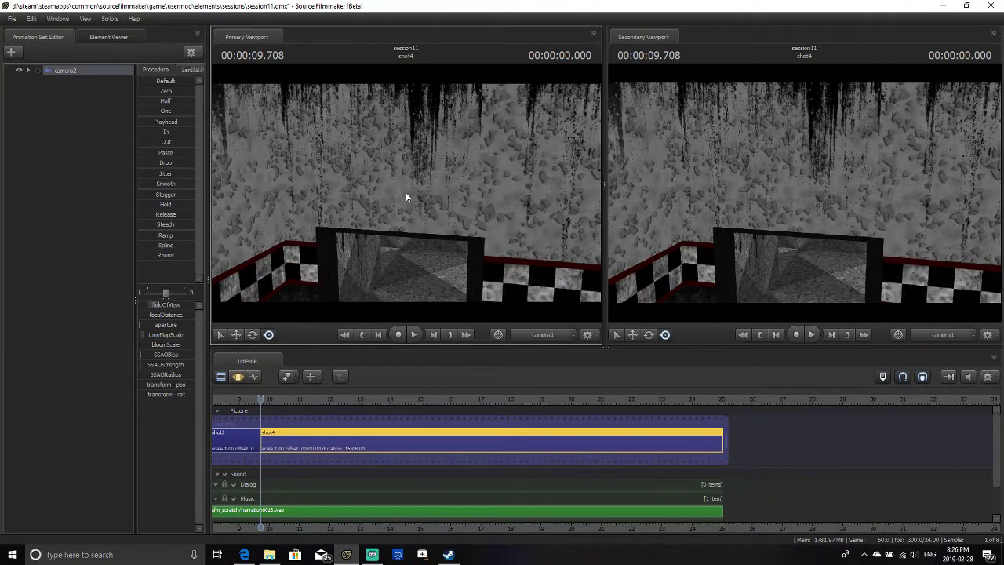
Copy the primary viewport's view to the Work Camera and change the secondary viewport's scene camera to camera2
{"action": "right_click", "coordinate": [432, 203]}
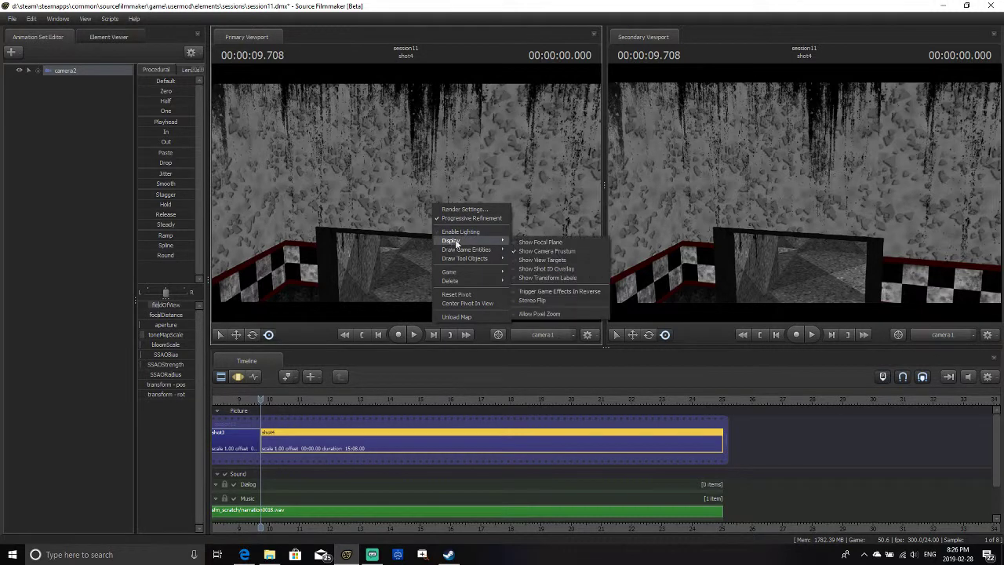
{"action": "left_click", "coordinate": [312, 173]}
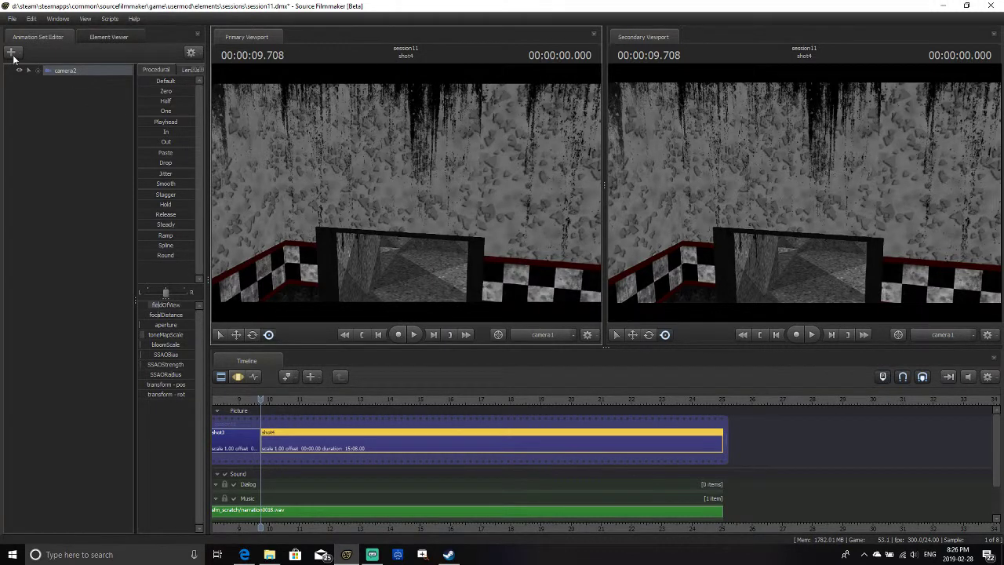
{"action": "left_click", "coordinate": [550, 334]}
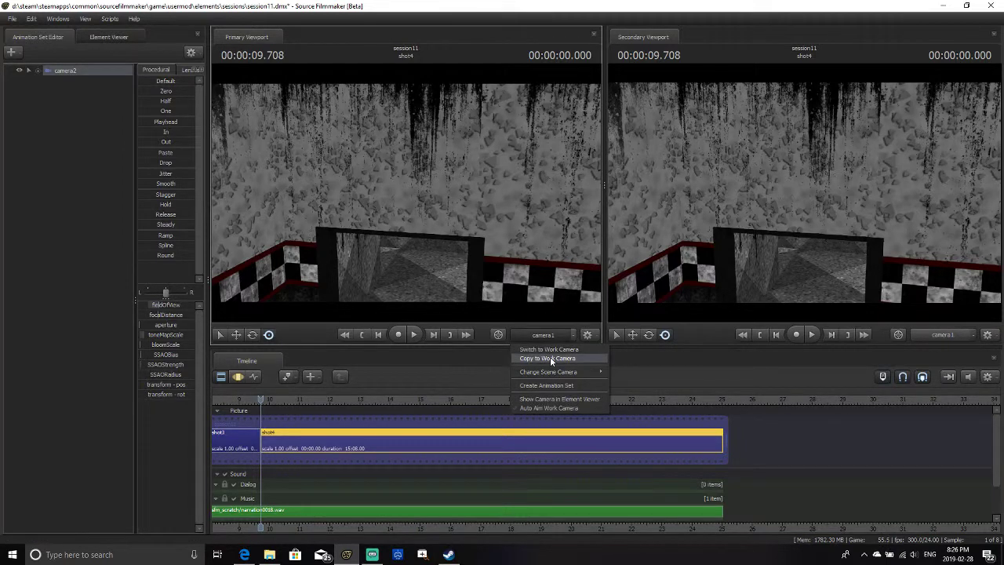
{"action": "left_click", "coordinate": [550, 356]}
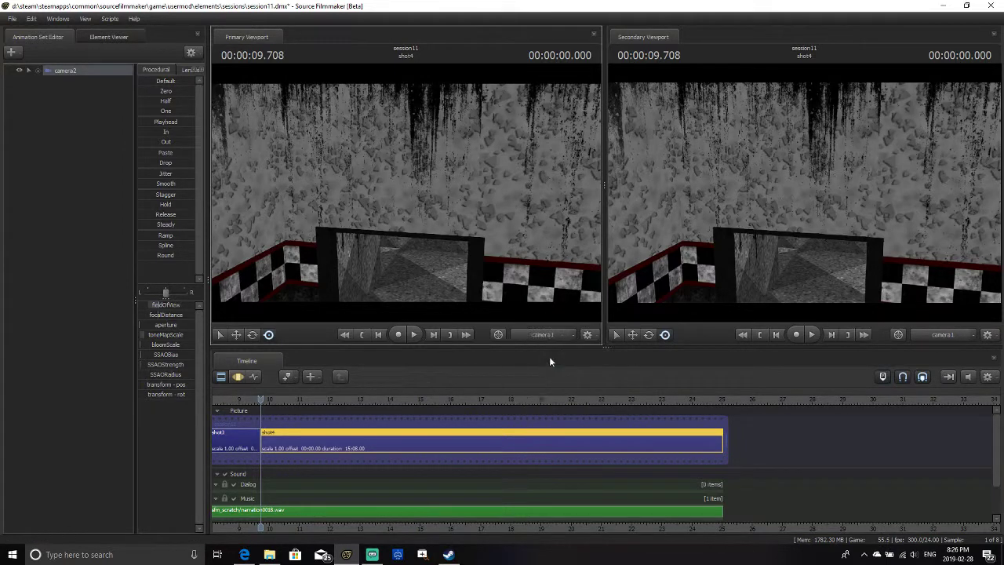
{"action": "left_click", "coordinate": [963, 336]}
{"action": "mouse_move", "coordinate": [912, 373]}
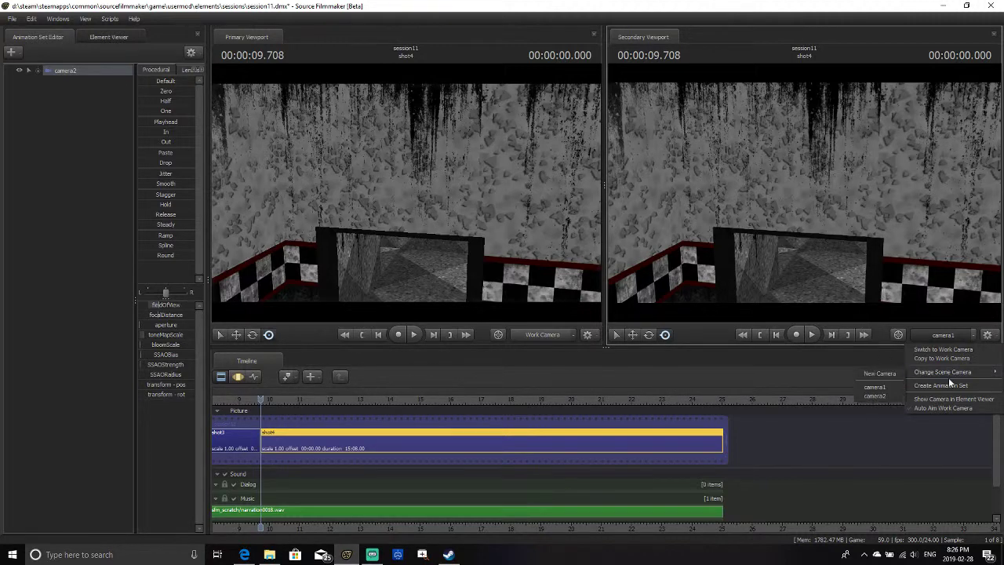
{"action": "left_click", "coordinate": [874, 395]}
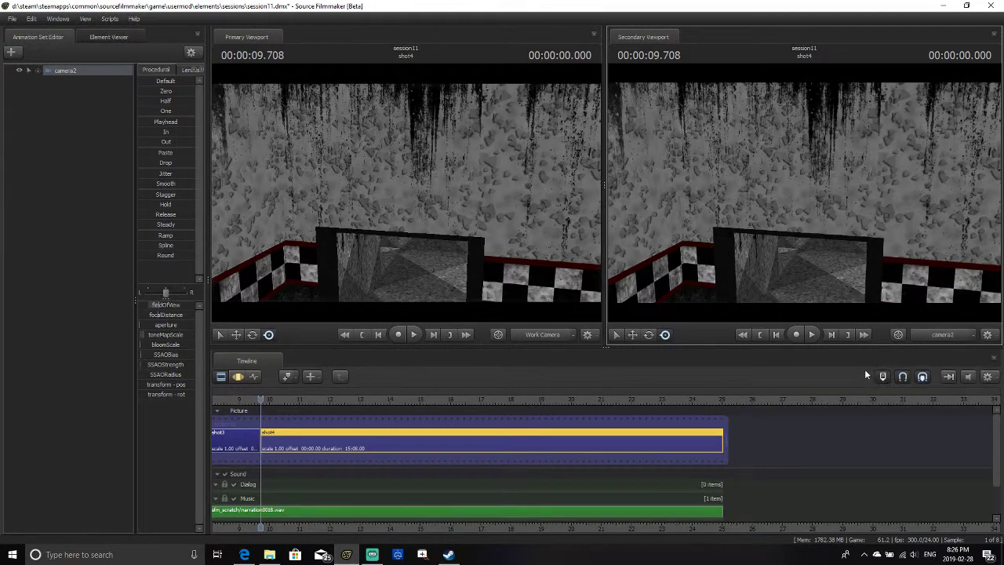
{"action": "left_click", "coordinate": [494, 285]}
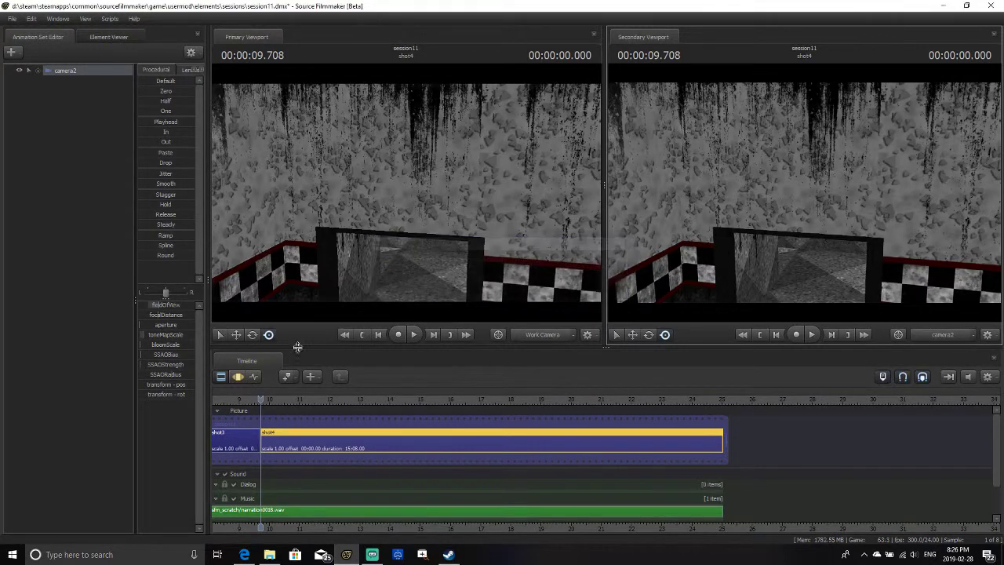
Switch to the Graph Editor and position camera2 so it faces the wall opening straight on
{"action": "left_click", "coordinate": [254, 377]}
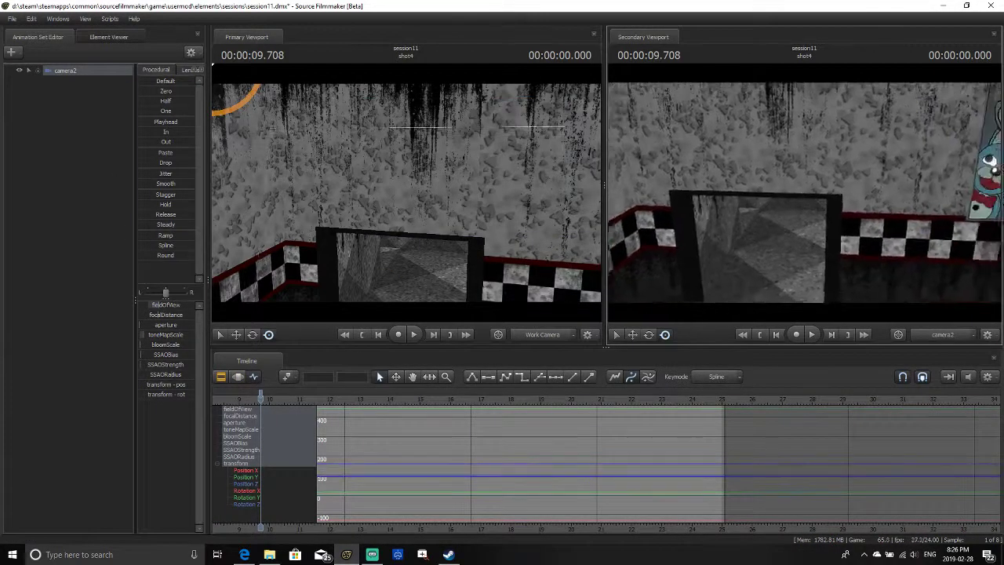
{"action": "left_click_drag", "start_coordinate": [803, 192], "coordinate": [798, 244]}
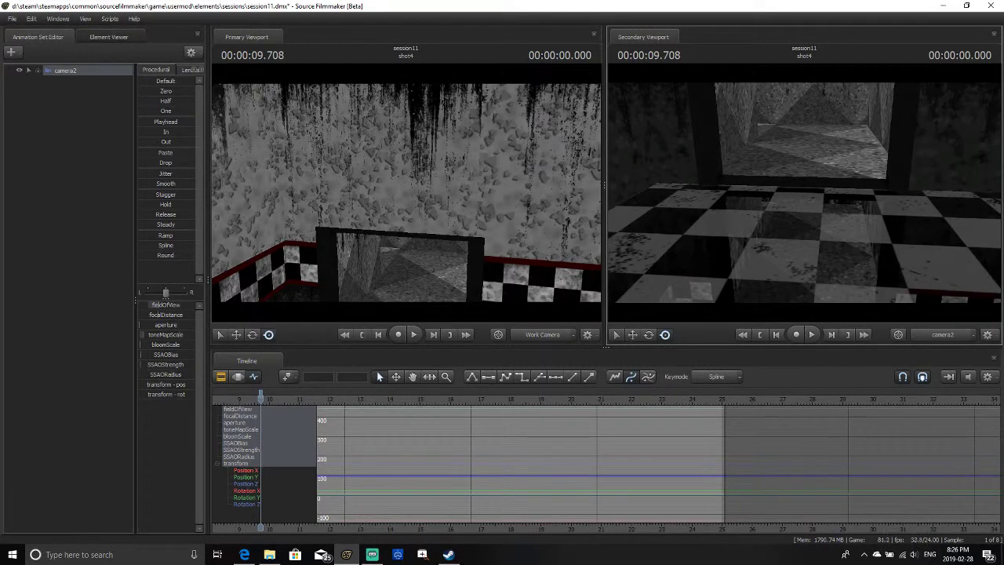
{"action": "left_click_drag", "start_coordinate": [799, 245], "coordinate": [801, 194]}
{"action": "key", "text": "z"}
{"action": "key", "text": "a"}
{"action": "key", "text": "w"}
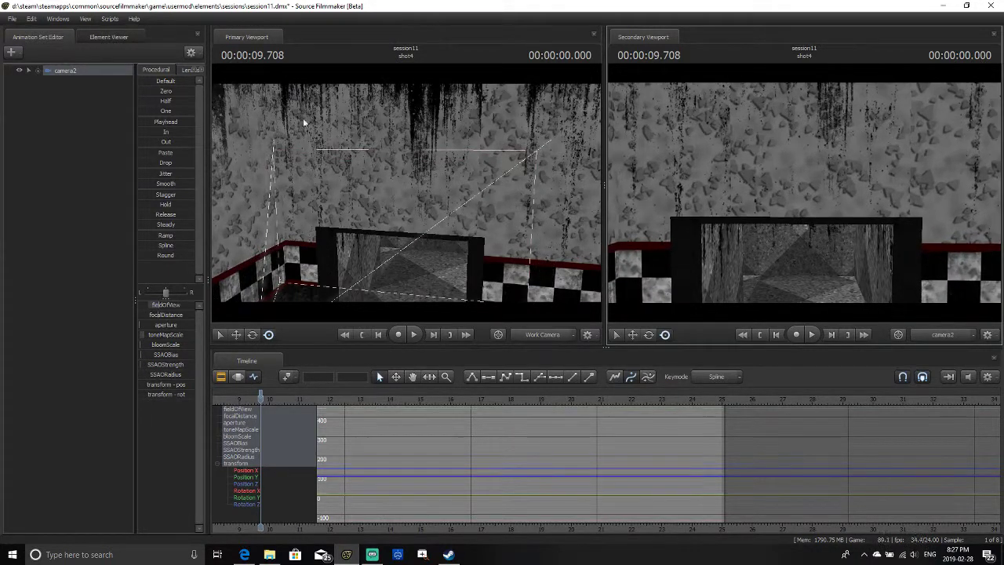
Add the stylized springtrap model to shot4, previewing the models filtered by "spring" to find it
{"action": "left_click", "coordinate": [11, 52]}
{"action": "left_click", "coordinate": [71, 78]}
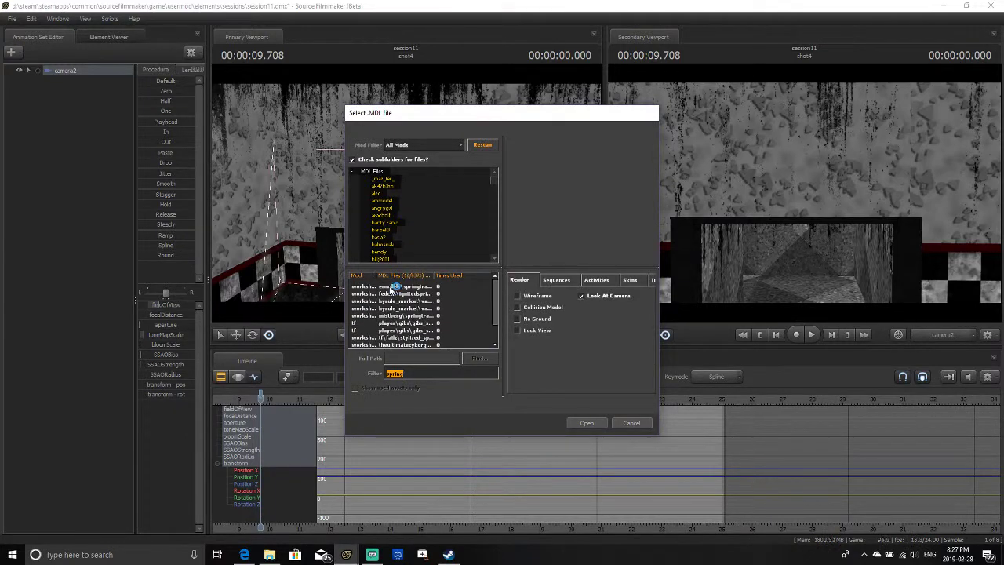
{"action": "left_click", "coordinate": [395, 287]}
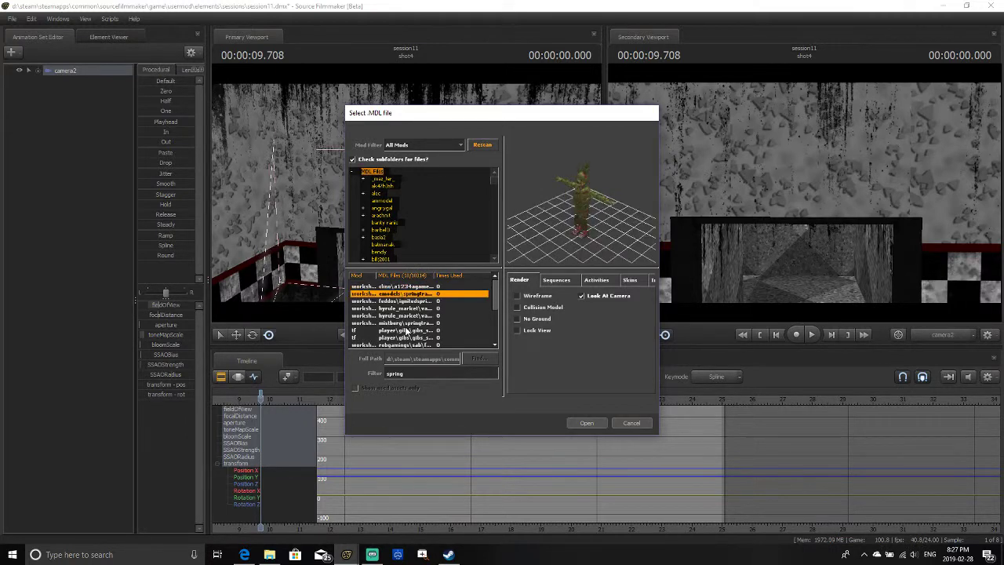
{"action": "key", "text": "Down"}
{"action": "key", "text": "Down"}
{"action": "key", "text": "Down"}
{"action": "key", "text": "Down"}
{"action": "key", "text": "Down"}
{"action": "key", "text": "Down"}
{"action": "key", "text": "Down"}
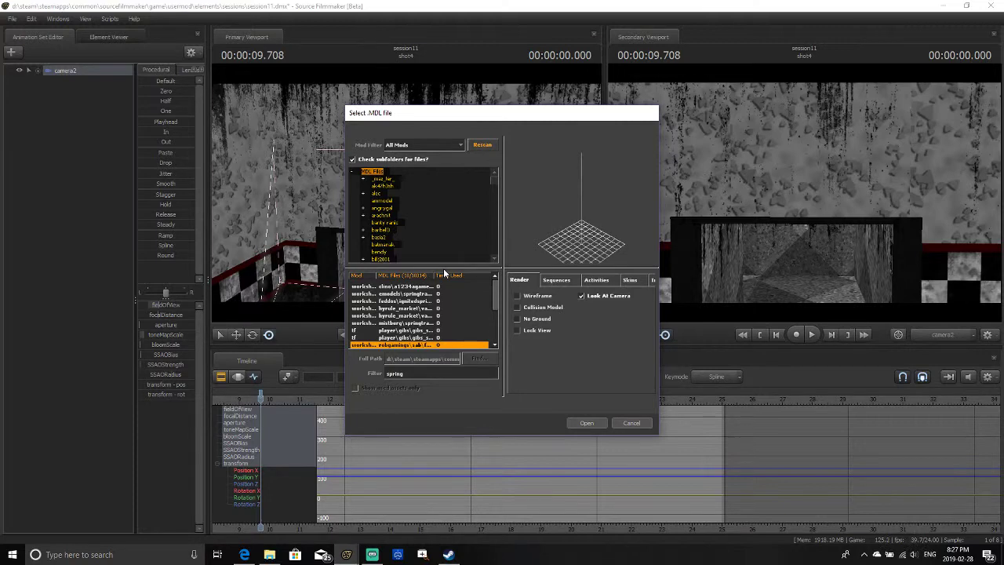
{"action": "key", "text": "Down"}
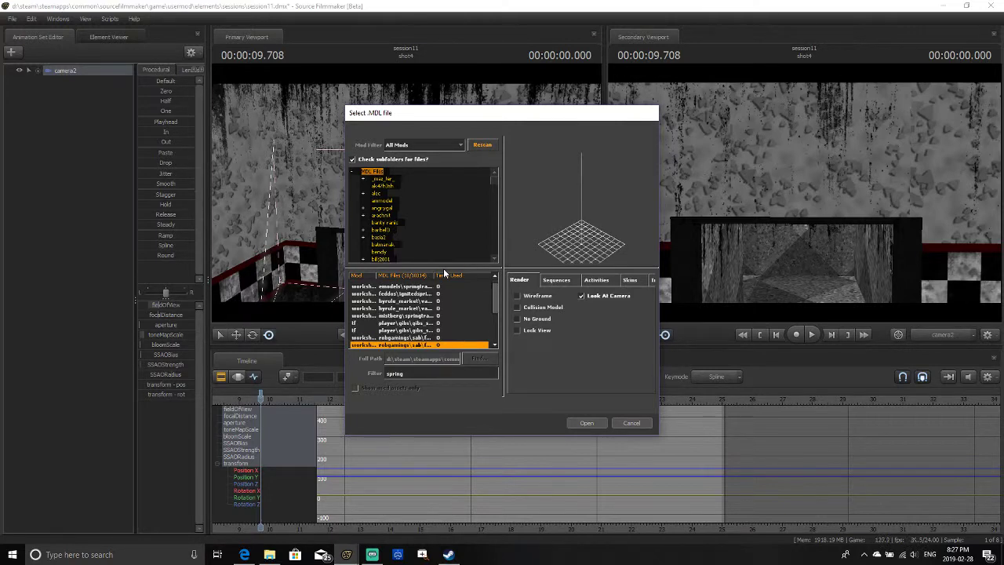
{"action": "key", "text": "Down"}
{"action": "key", "text": "Down"}
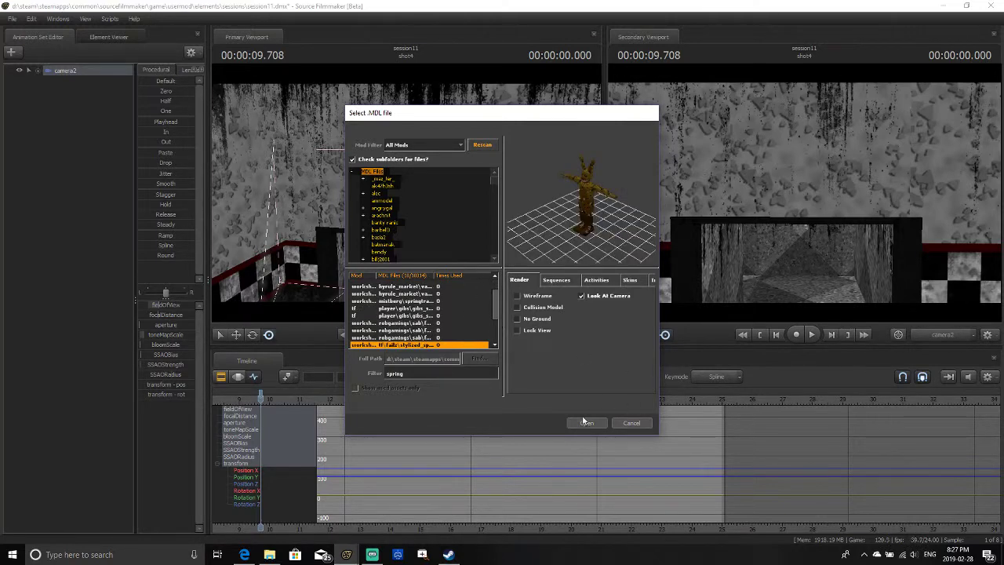
{"action": "left_click", "coordinate": [586, 422]}
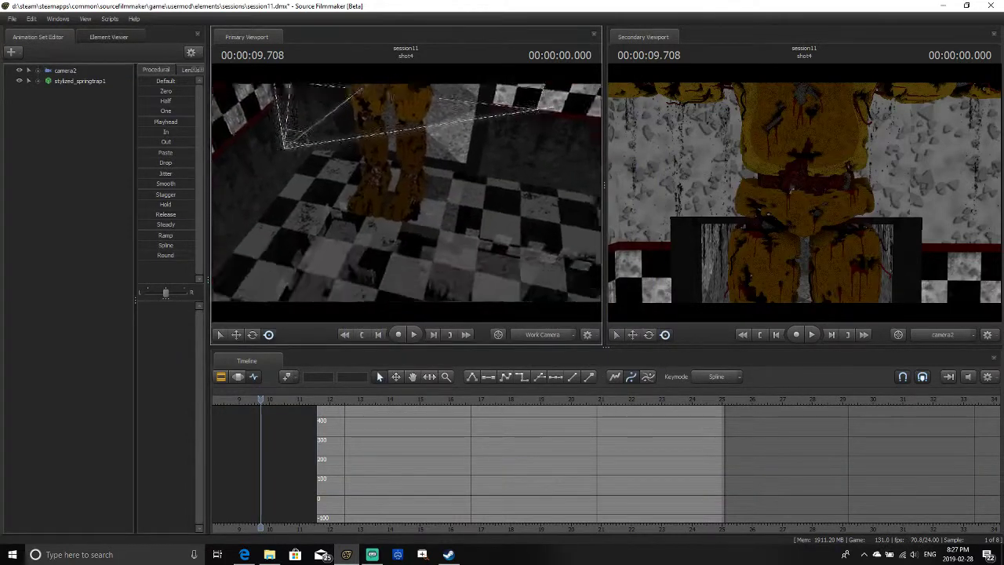
Switch to the Motion Editor and move stylized_springtrap1 down so its feet stand on the checkered floor
{"action": "key", "text": "w"}
{"action": "left_click_drag", "start_coordinate": [406, 193], "coordinate": [408, 153]}
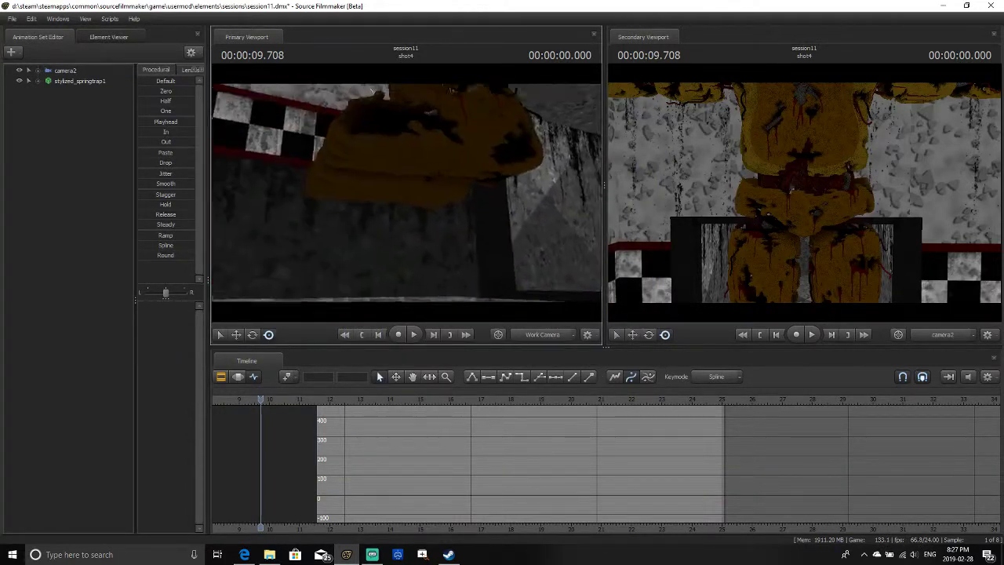
{"action": "left_click_drag", "start_coordinate": [298, 200], "coordinate": [299, 264]}
{"action": "key", "text": "s"}
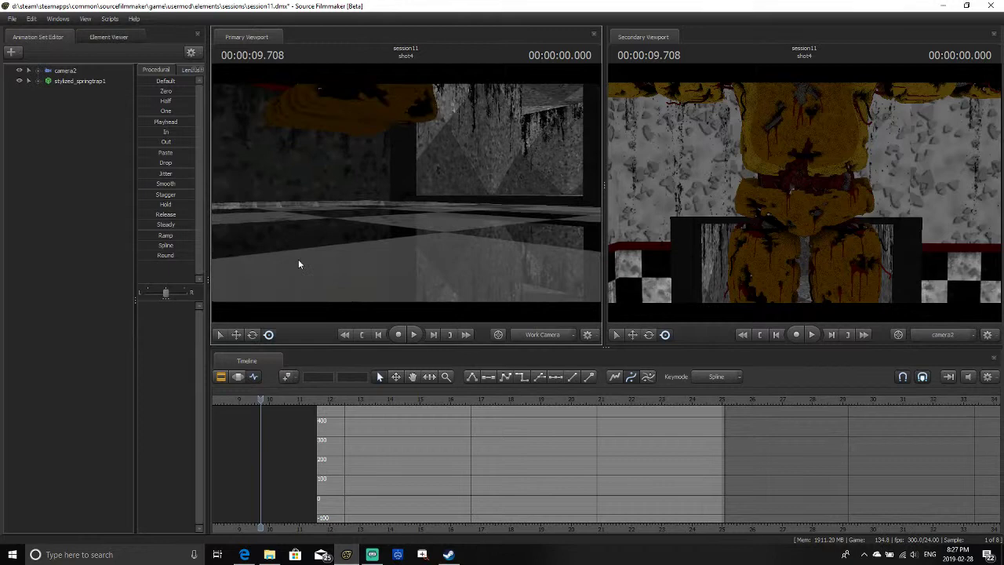
{"action": "left_click", "coordinate": [238, 377]}
{"action": "left_click", "coordinate": [79, 81]}
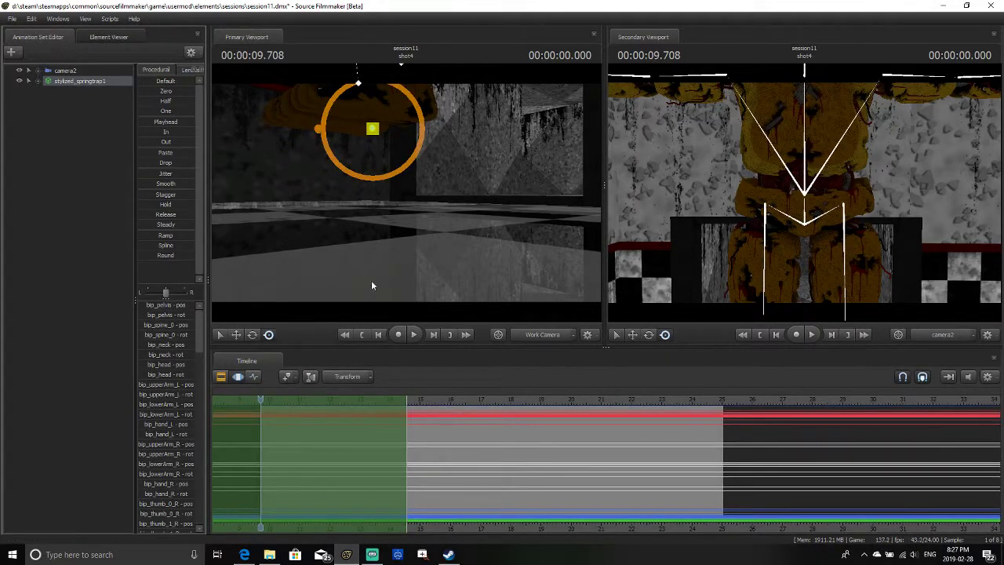
{"action": "left_click", "coordinate": [236, 334]}
{"action": "left_click", "coordinate": [298, 245]}
{"action": "left_click_drag", "start_coordinate": [363, 281], "coordinate": [280, 287]}
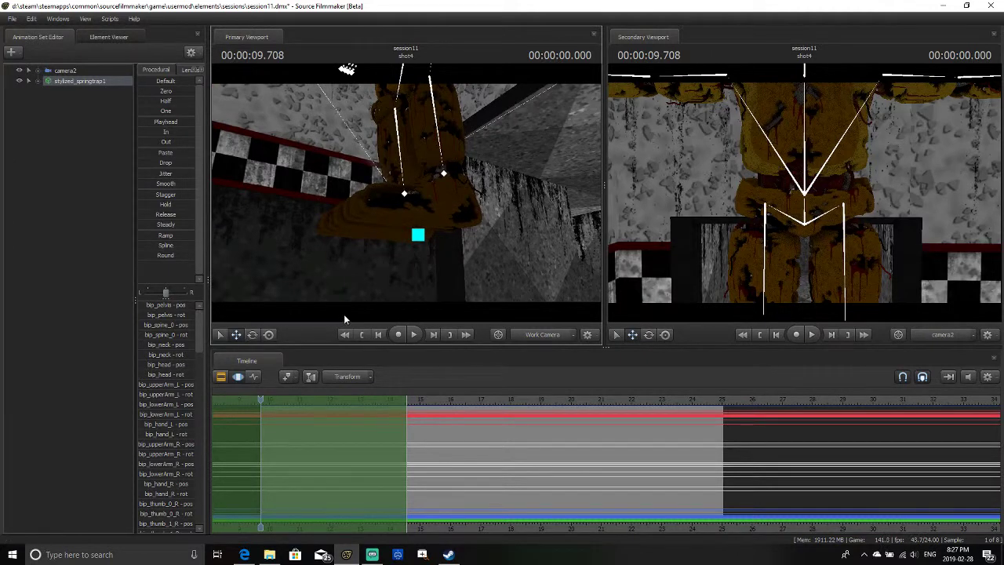
{"action": "left_click_drag", "start_coordinate": [345, 294], "coordinate": [407, 196]}
{"action": "left_click_drag", "start_coordinate": [365, 220], "coordinate": [371, 292]}
Step frame by frame across the cut from shot3 to shot4 to examine how the Springtrap model sits in the scene
{"action": "key", "text": "Left"}
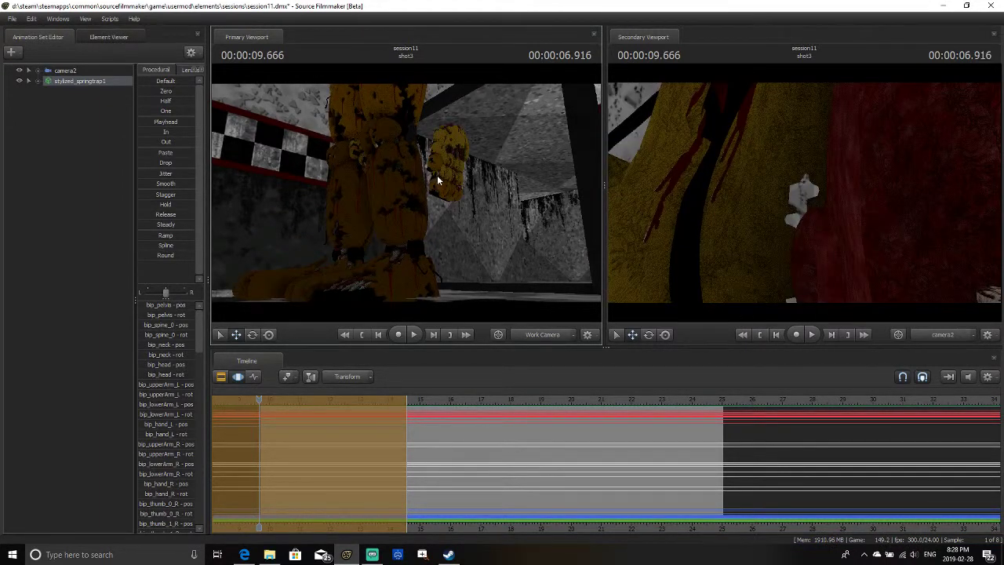
{"action": "key", "text": "Left"}
{"action": "key", "text": "Left"}
{"action": "key", "text": "Right"}
{"action": "key", "text": "Right"}
{"action": "key", "text": "Right"}
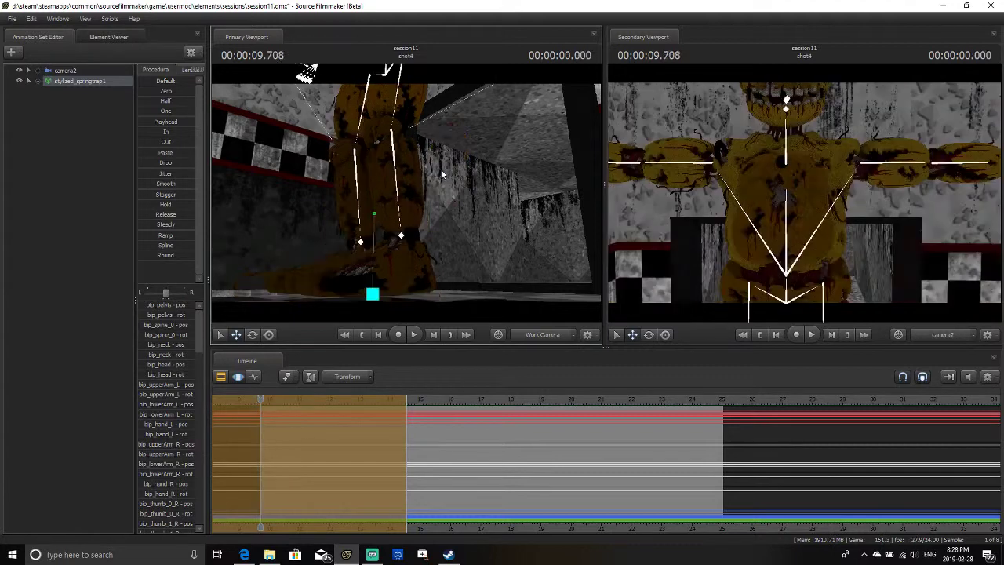
{"action": "key", "text": "Right"}
{"action": "key", "text": "Right"}
{"action": "key", "text": "Right"}
{"action": "key", "text": "Right"}
{"action": "key", "text": "Right"}
{"action": "key", "text": "Right"}
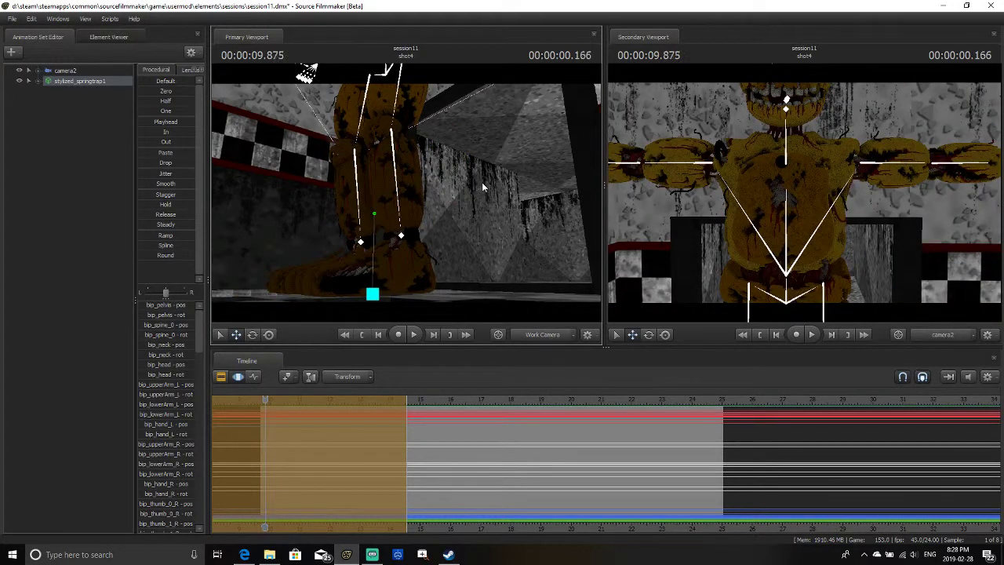
{"action": "key", "text": "Right"}
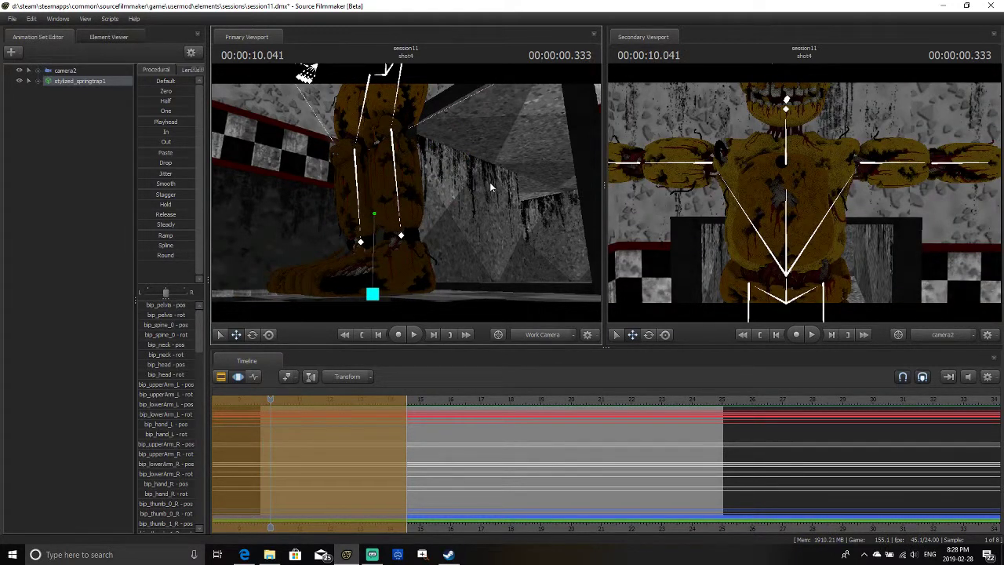
{"action": "key", "text": "Left"}
{"action": "key", "text": "Left"}
{"action": "key", "text": "Left"}
{"action": "key", "text": "Left"}
{"action": "key", "text": "Left"}
{"action": "key", "text": "Left"}
{"action": "key", "text": "Left"}
{"action": "key", "text": "Left"}
{"action": "key", "text": "Left"}
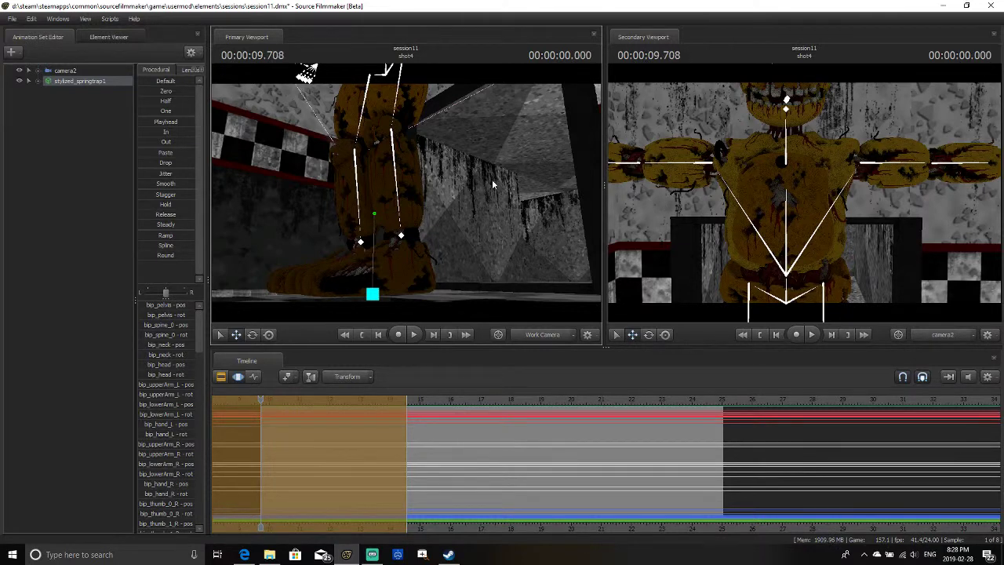
{"action": "key", "text": "Right"}
Lower the Springtrap model slightly more to bring its feet to floor level
{"action": "left_click_drag", "start_coordinate": [493, 180], "coordinate": [491, 212]}
{"action": "mouse_move", "coordinate": [377, 261]}
{"action": "left_mouse_down"}
{"action": "mouse_move", "coordinate": [369, 267]}
{"action": "mouse_move", "coordinate": [379, 269]}
{"action": "left_mouse_up"}
{"action": "left_click_drag", "start_coordinate": [406, 193], "coordinate": [534, 207]}
{"action": "left_click_drag", "start_coordinate": [379, 267], "coordinate": [379, 268]}
Create an animation set for a new light in shot4 and enable lighting in the scene
{"action": "left_click", "coordinate": [11, 52]}
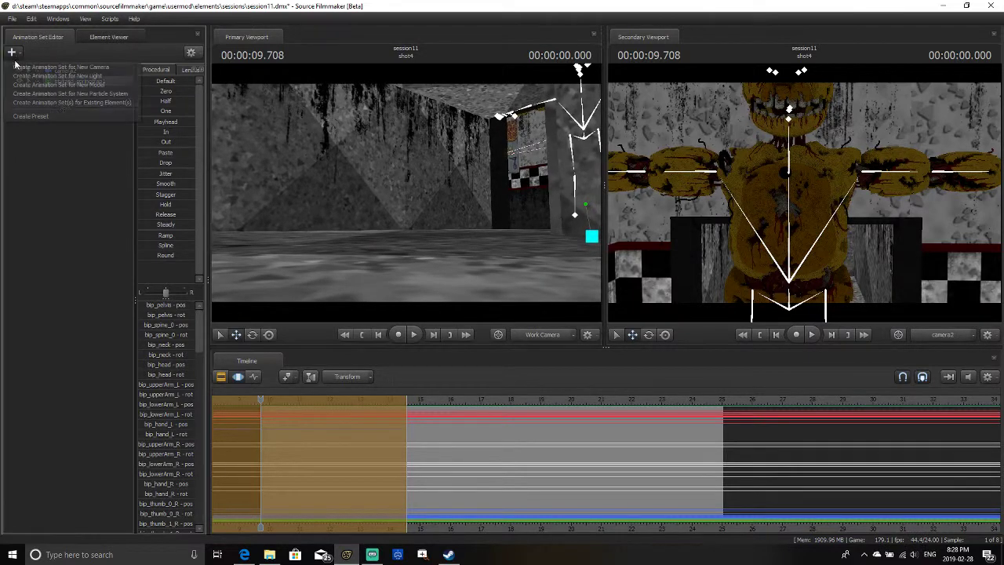
{"action": "left_click", "coordinate": [108, 76]}
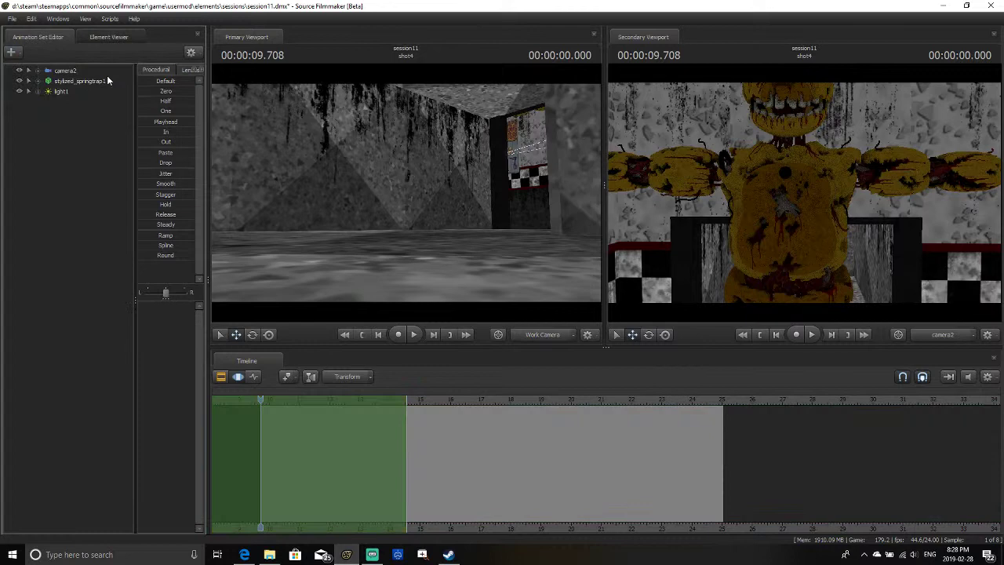
{"action": "right_click", "coordinate": [350, 208]}
{"action": "left_click", "coordinate": [406, 234]}
{"action": "left_click_drag", "start_coordinate": [407, 234], "coordinate": [396, 262]}
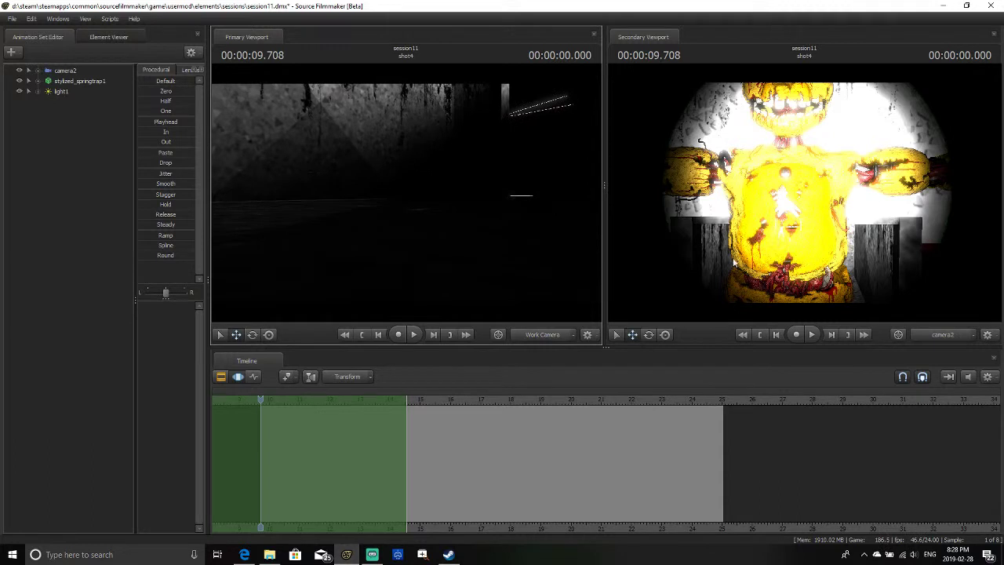
Rotate light1 downward in the Graph Editor with scene lighting off, then re-enable lighting to judge its direction
{"action": "left_click", "coordinate": [66, 94]}
{"action": "left_click_drag", "start_coordinate": [473, 234], "coordinate": [420, 201]}
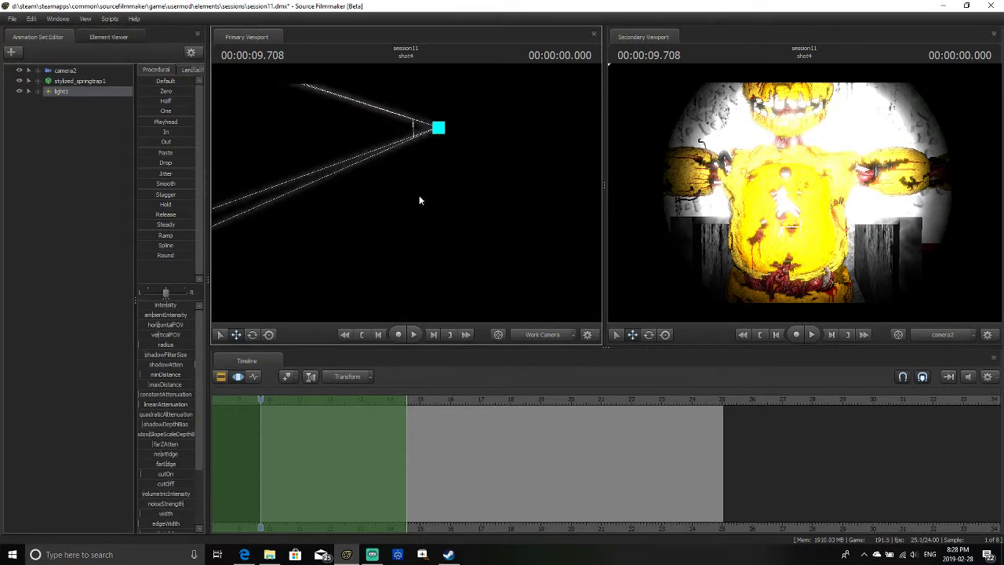
{"action": "right_click", "coordinate": [438, 207]}
{"action": "left_click", "coordinate": [472, 232]}
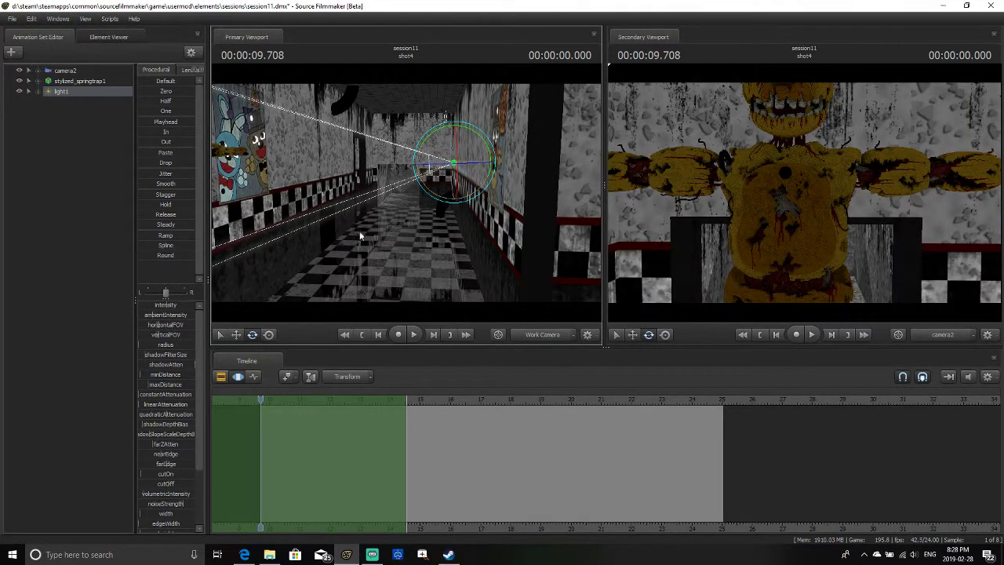
{"action": "left_click", "coordinate": [250, 377]}
{"action": "left_click_drag", "start_coordinate": [440, 128], "coordinate": [407, 192]}
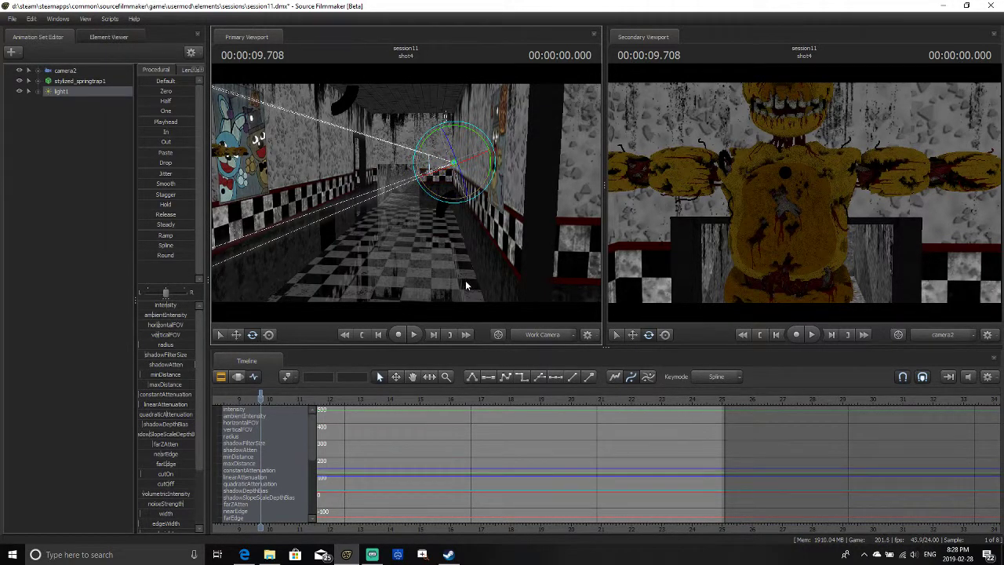
{"action": "right_click", "coordinate": [391, 247]}
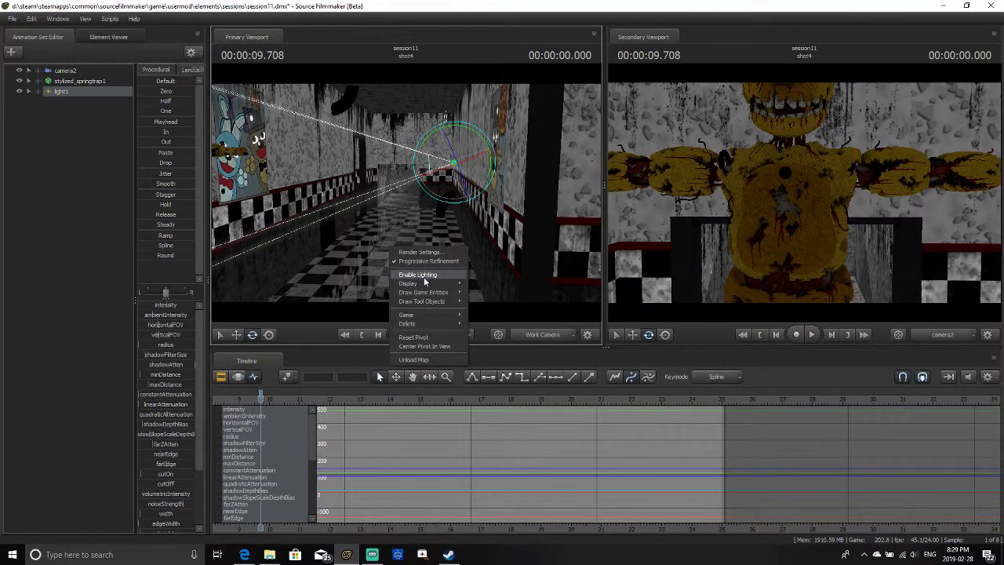
{"action": "left_click", "coordinate": [420, 274]}
{"action": "left_click_drag", "start_coordinate": [419, 185], "coordinate": [420, 185]}
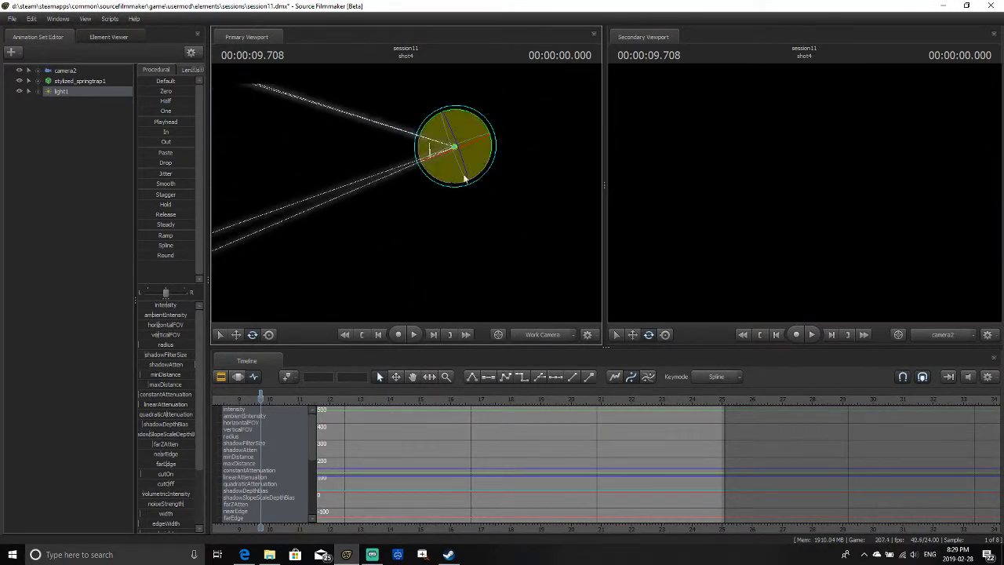
Disable scene lighting and tilt camera2 down to look at the checkered floor, leaving the render settings as they are
{"action": "left_click", "coordinate": [63, 71]}
{"action": "right_click", "coordinate": [650, 207]}
{"action": "left_click", "coordinate": [696, 232]}
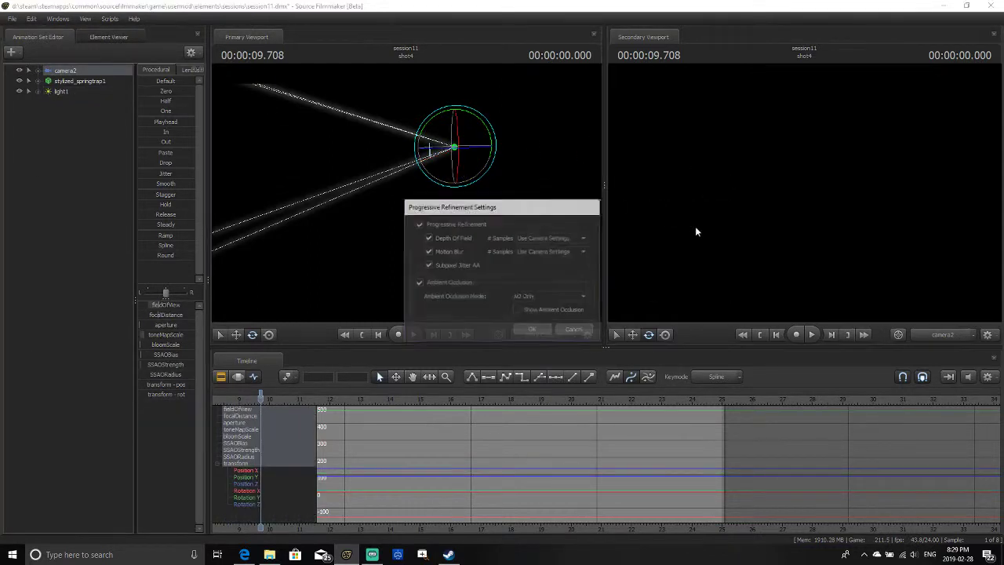
{"action": "left_click", "coordinate": [533, 330]}
{"action": "right_click", "coordinate": [712, 226]}
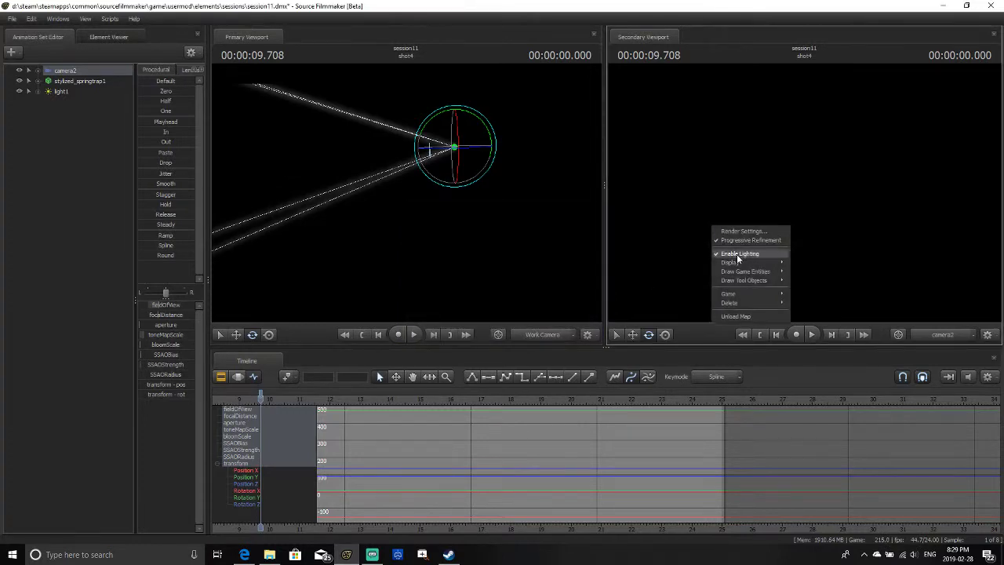
{"action": "left_click", "coordinate": [738, 257]}
{"action": "left_click_drag", "start_coordinate": [744, 157], "coordinate": [776, 240]}
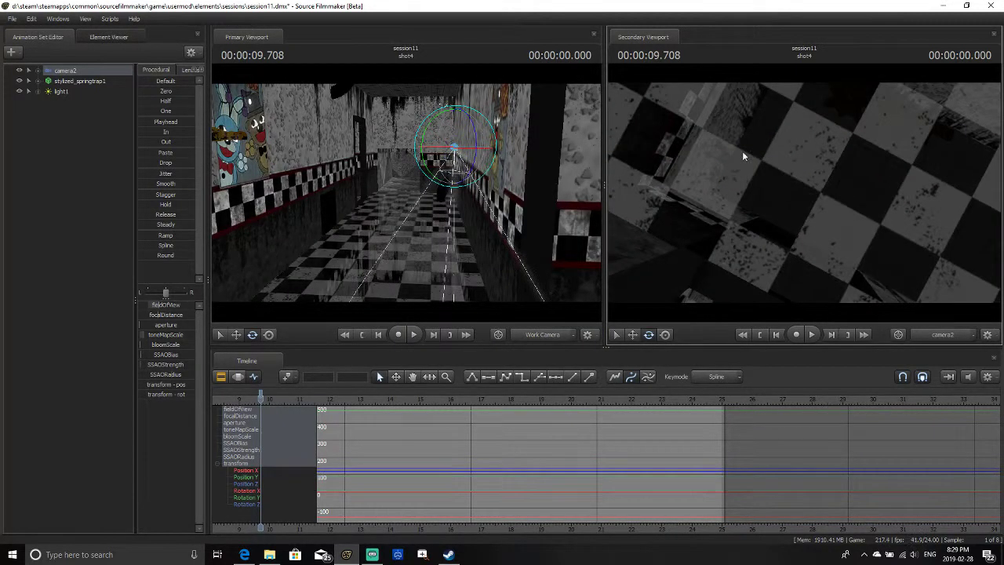
Enable lighting again and rotate light1 to shine straight down onto the floor tiles
{"action": "left_click", "coordinate": [61, 91]}
{"action": "right_click", "coordinate": [361, 246]}
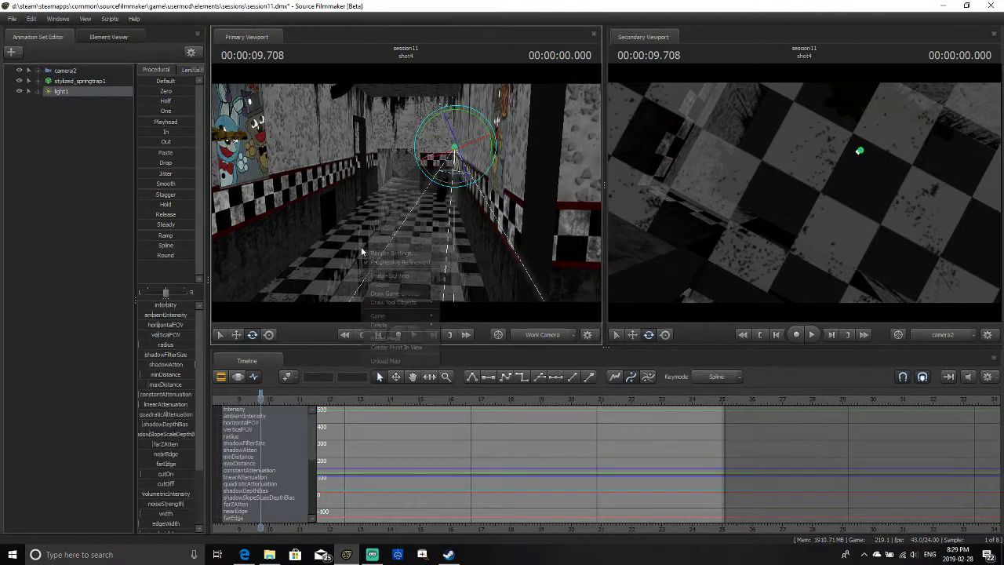
{"action": "left_click", "coordinate": [412, 276]}
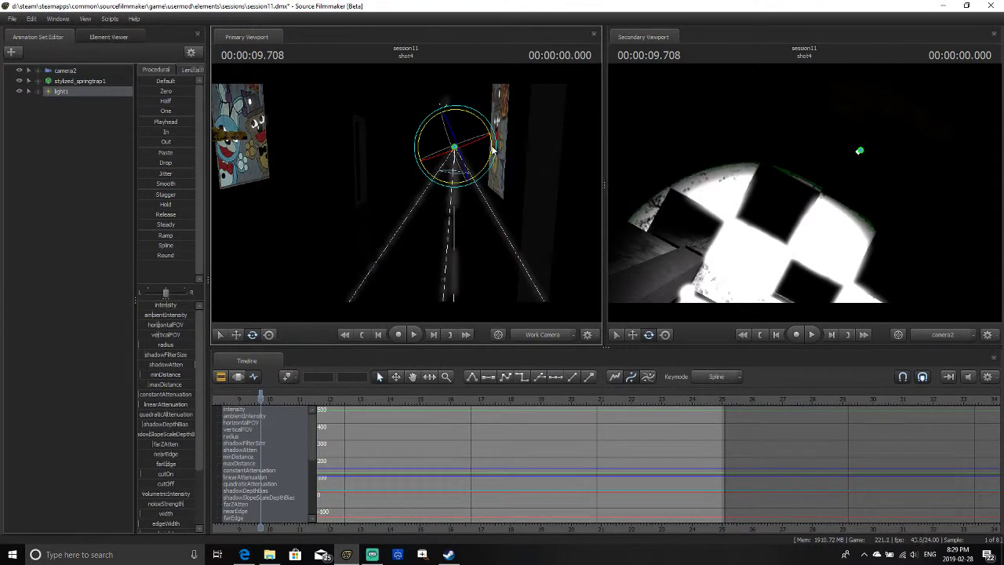
{"action": "left_click_drag", "start_coordinate": [492, 149], "coordinate": [490, 163]}
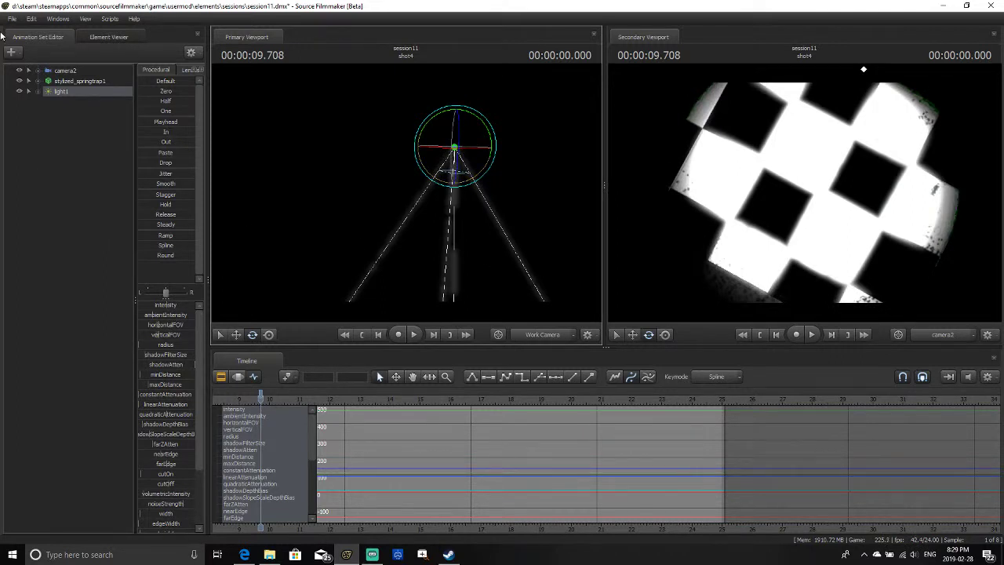
Turn scene lighting off and move light1 from the camera's position to above Springtrap's head
{"action": "right_click", "coordinate": [323, 159]}
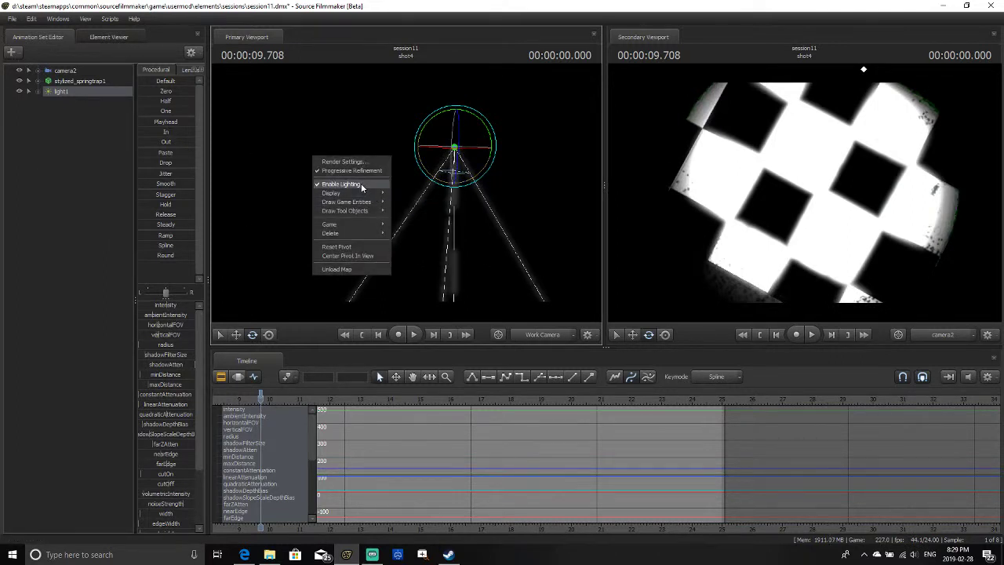
{"action": "left_click", "coordinate": [362, 185]}
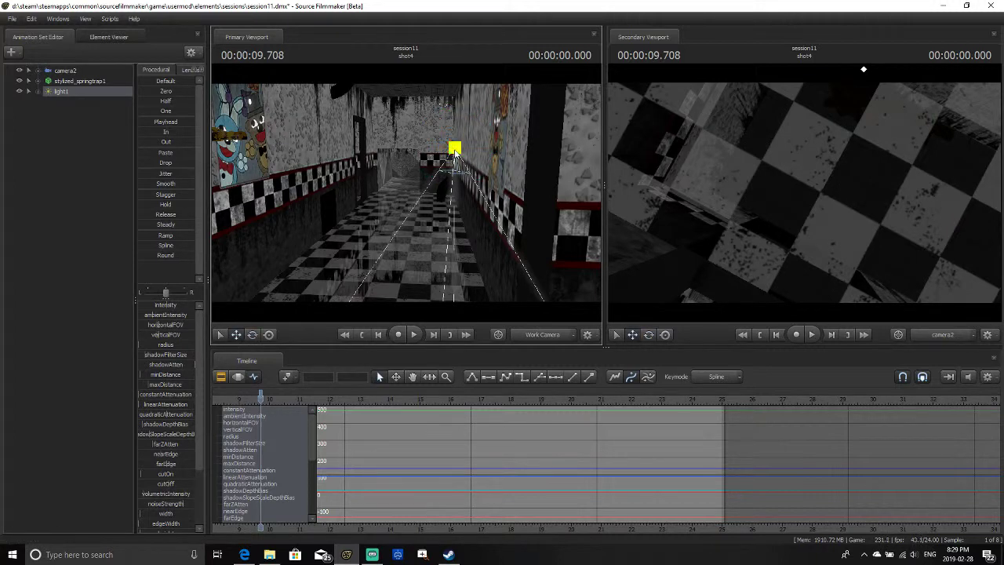
{"action": "left_click_drag", "start_coordinate": [455, 151], "coordinate": [224, 135]}
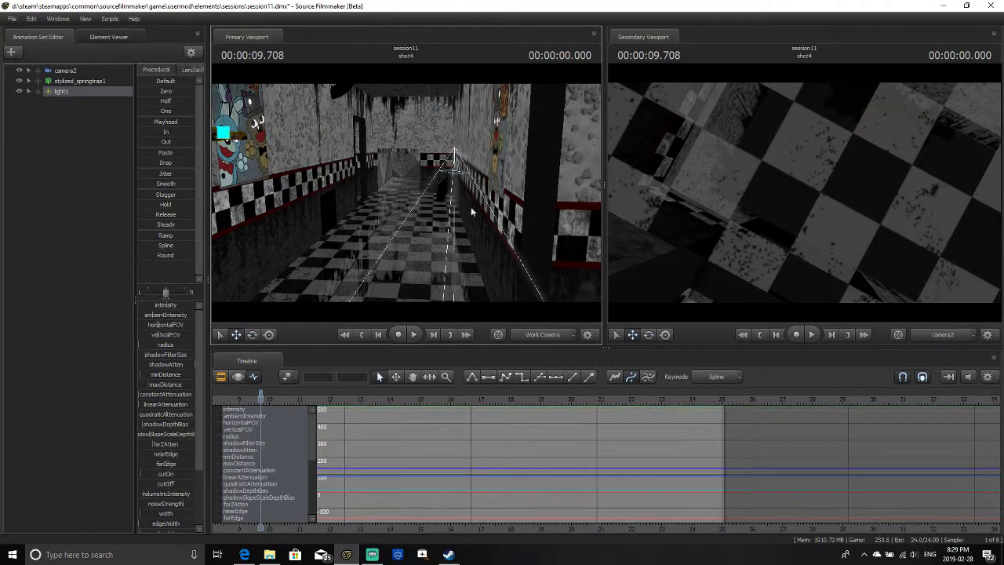
{"action": "left_click_drag", "start_coordinate": [472, 211], "coordinate": [359, 209]}
{"action": "key", "text": "d"}
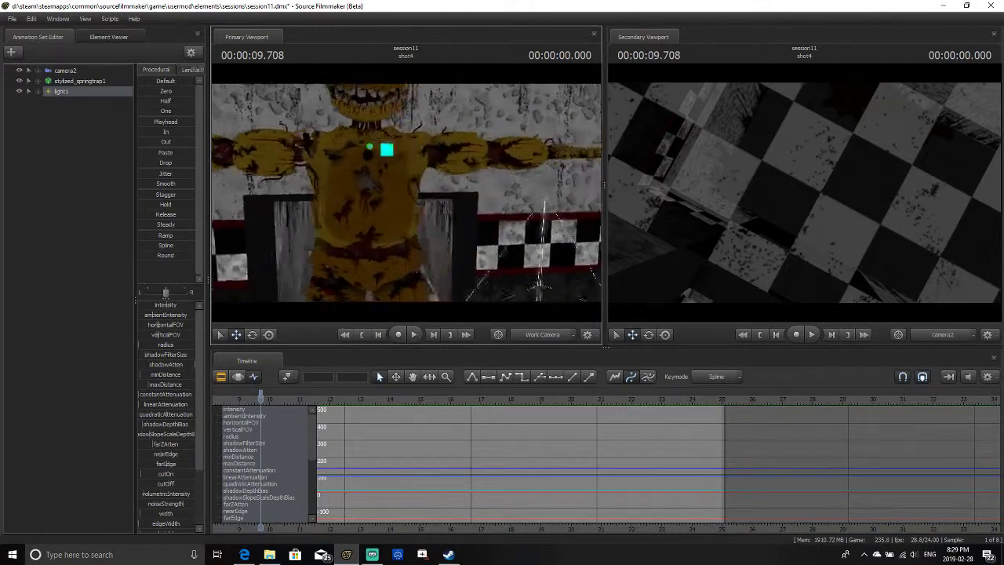
{"action": "right_click_drag", "start_coordinate": [472, 212], "coordinate": [471, 212]}
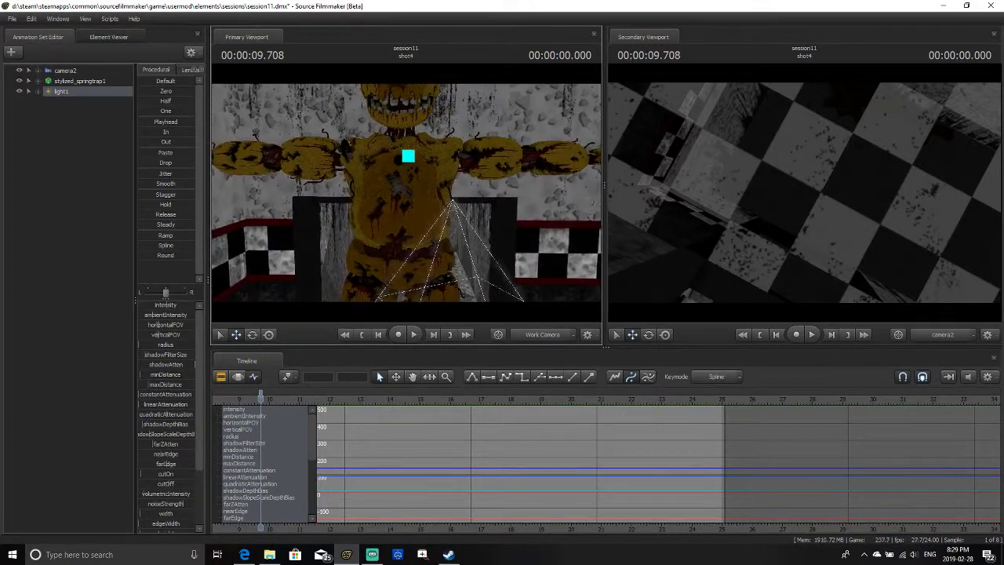
{"action": "left_click_drag", "start_coordinate": [405, 193], "coordinate": [414, 115]}
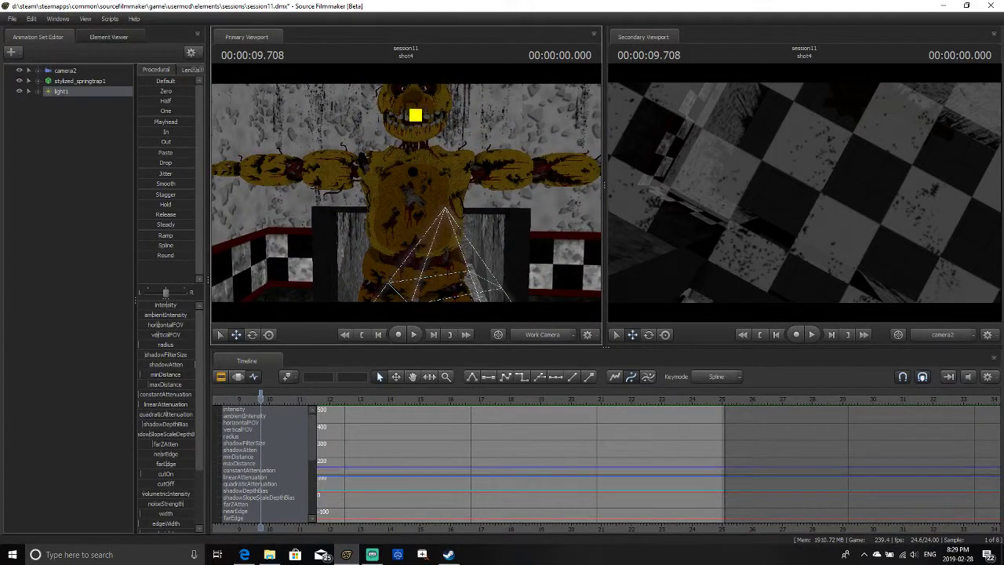
{"action": "right_click_drag", "start_coordinate": [408, 194], "coordinate": [408, 195]}
Enable lighting and raise light1 higher above Springtrap so it casts down on the floor around the model
{"action": "right_click", "coordinate": [408, 194]}
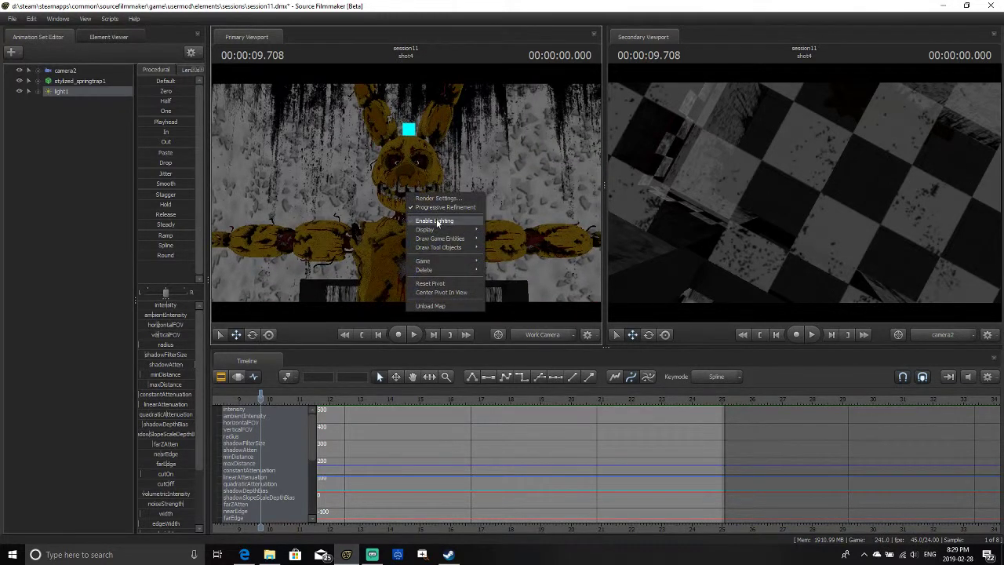
{"action": "left_click", "coordinate": [435, 221]}
{"action": "left_click_drag", "start_coordinate": [405, 152], "coordinate": [396, 120]}
{"action": "left_click_drag", "start_coordinate": [407, 194], "coordinate": [407, 194]}
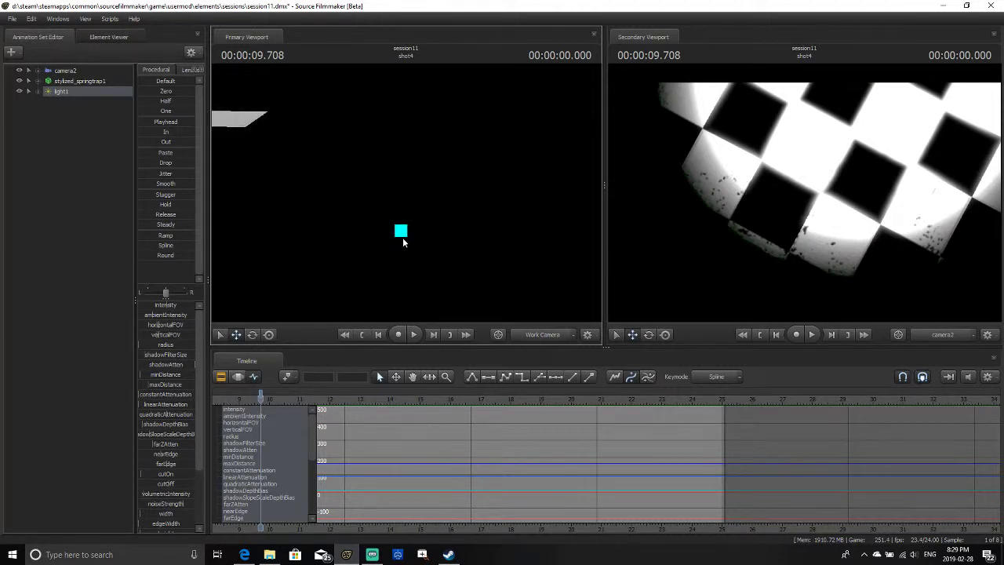
{"action": "left_click_drag", "start_coordinate": [402, 233], "coordinate": [409, 107]}
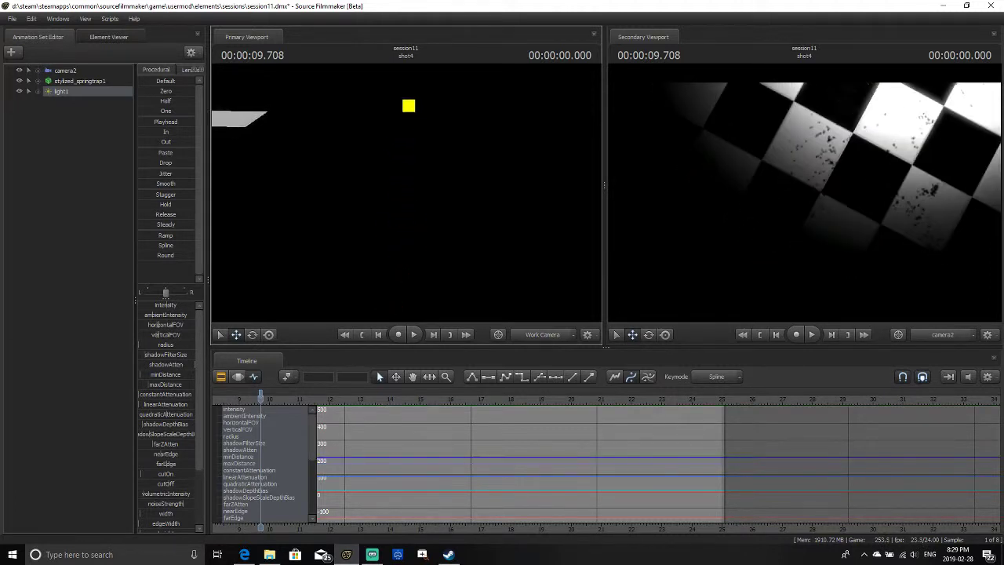
{"action": "left_click_drag", "start_coordinate": [455, 286], "coordinate": [456, 296]}
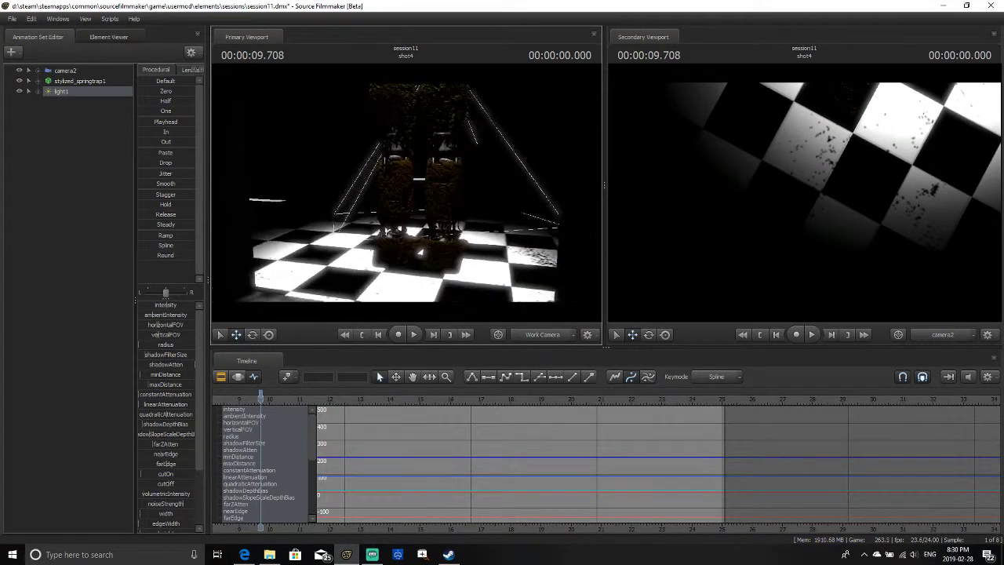
{"action": "left_click_drag", "start_coordinate": [406, 192], "coordinate": [409, 236]}
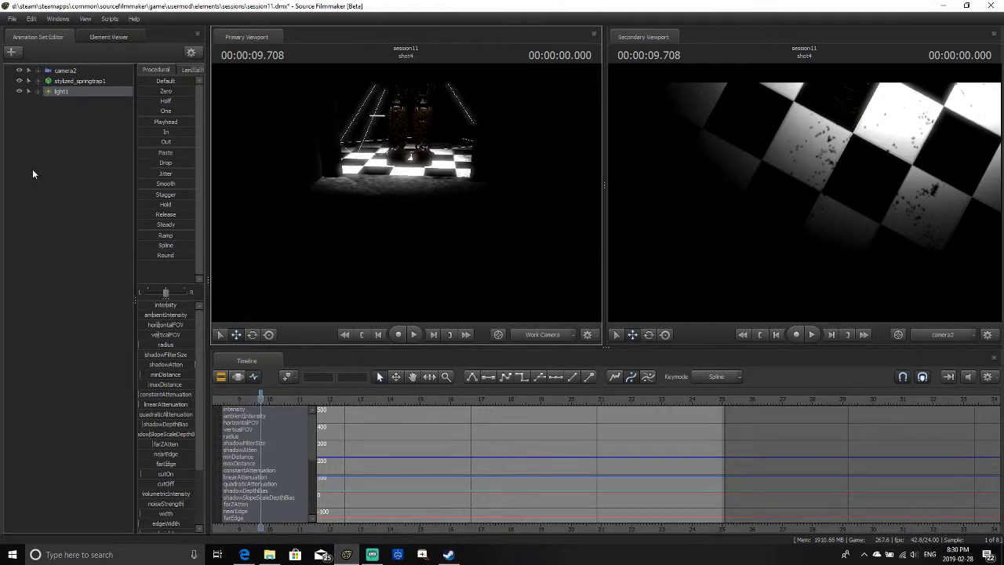
Disable scene lighting and fly camera2 through the hallway until it faces the side wall beside the doorway
{"action": "left_click", "coordinate": [65, 73]}
{"action": "left_click_drag", "start_coordinate": [784, 165], "coordinate": [780, 113]}
{"action": "left_click_drag", "start_coordinate": [805, 193], "coordinate": [805, 102]}
{"action": "right_click", "coordinate": [805, 193]}
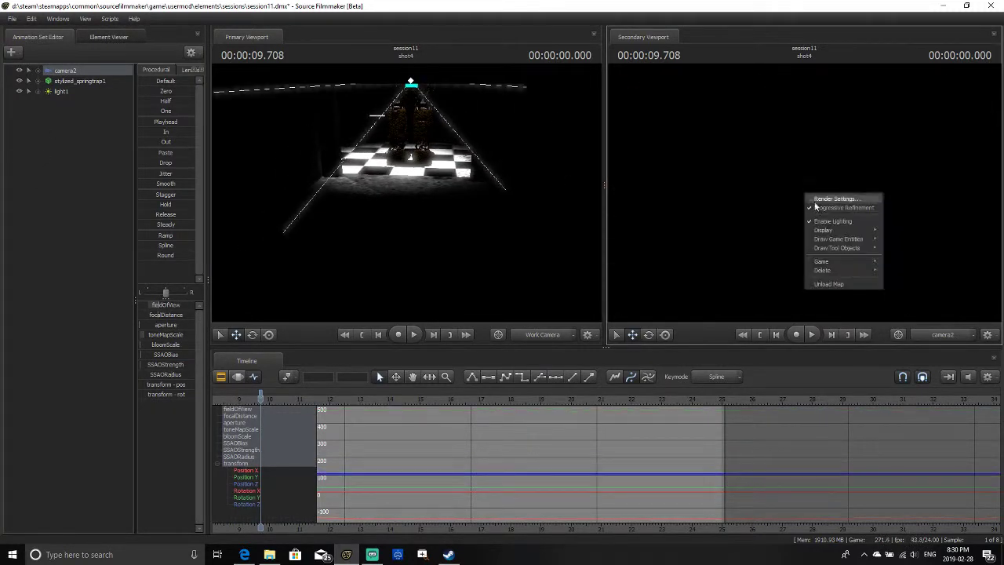
{"action": "left_click", "coordinate": [828, 220]}
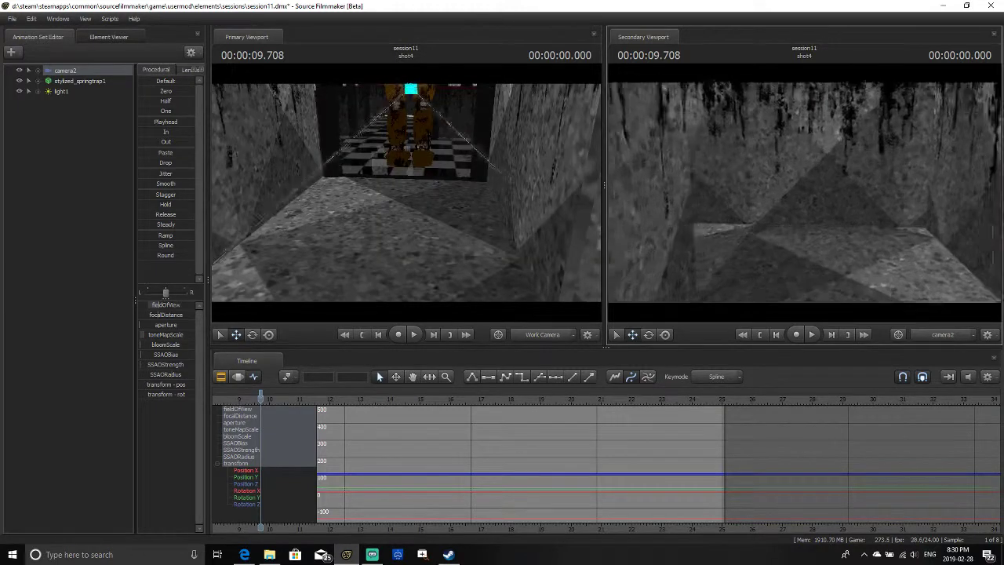
{"action": "key", "text": "w"}
{"action": "left_click_drag", "start_coordinate": [804, 193], "coordinate": [690, 193]}
{"action": "key", "text": "w"}
{"action": "left_click_drag", "start_coordinate": [655, 156], "coordinate": [788, 195]}
{"action": "mouse_move", "coordinate": [712, 189]}
{"action": "left_mouse_down"}
{"action": "mouse_move", "coordinate": [737, 189]}
{"action": "mouse_move", "coordinate": [721, 185]}
{"action": "left_mouse_up"}
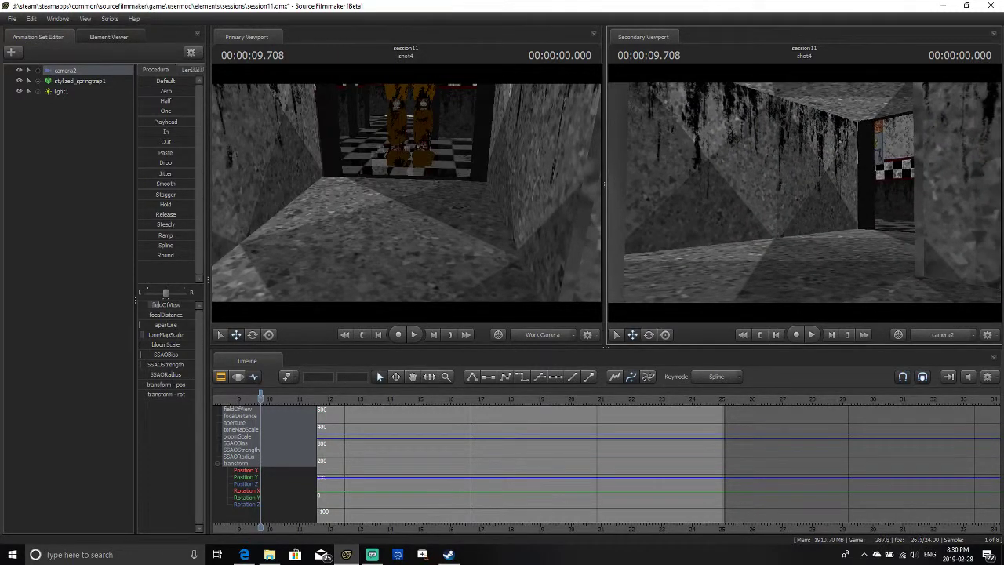
Add a second light, light2, from camera2's current position in the hallway and enable scene lighting
{"action": "left_click", "coordinate": [11, 52]}
{"action": "left_click", "coordinate": [50, 70]}
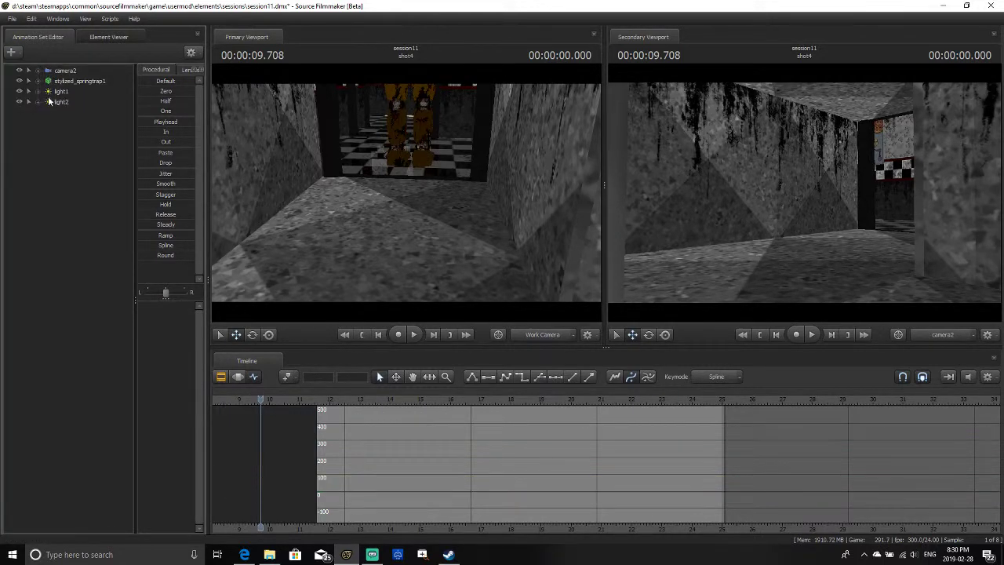
{"action": "left_click", "coordinate": [50, 102]}
{"action": "right_click", "coordinate": [514, 138]}
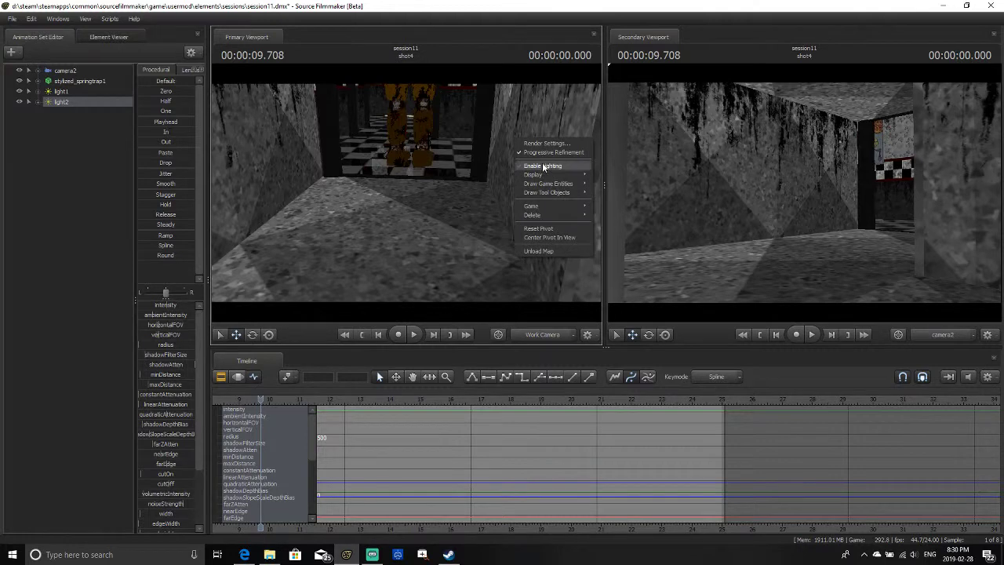
{"action": "left_click", "coordinate": [544, 167]}
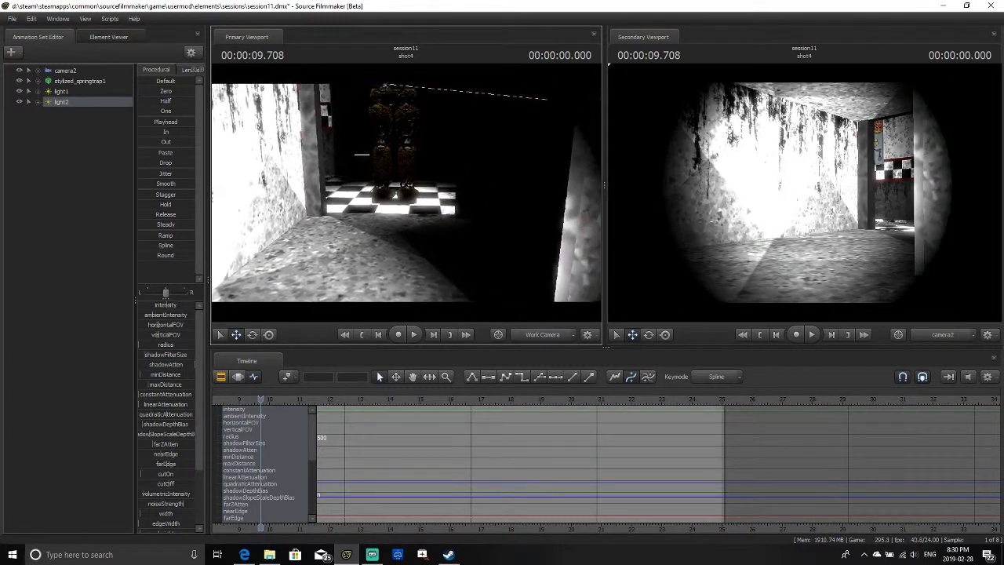
Place camera2 low on the hallway floor facing Springtrap's legs and narrow its field of view to frame them
{"action": "left_click", "coordinate": [85, 71]}
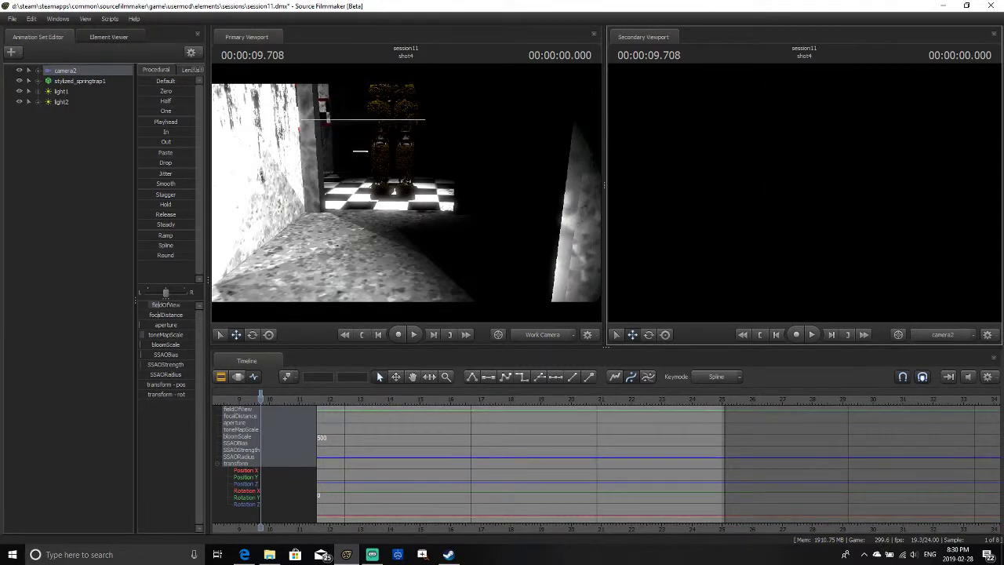
{"action": "key", "text": "s"}
{"action": "mouse_move", "coordinate": [804, 192]}
{"action": "left_mouse_down"}
{"action": "mouse_move", "coordinate": [810, 207]}
{"action": "mouse_move", "coordinate": [780, 202]}
{"action": "mouse_move", "coordinate": [789, 196]}
{"action": "left_mouse_up"}
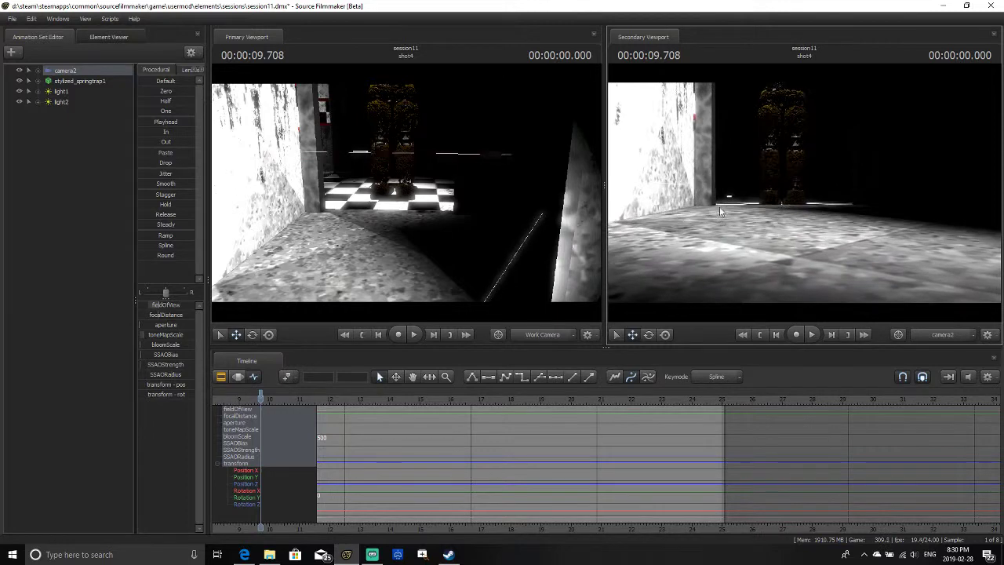
{"action": "left_click_drag", "start_coordinate": [156, 305], "coordinate": [150, 305]}
{"action": "mouse_move", "coordinate": [674, 253]}
{"action": "left_mouse_down"}
{"action": "mouse_move", "coordinate": [663, 247]}
{"action": "mouse_move", "coordinate": [679, 275]}
{"action": "mouse_move", "coordinate": [682, 345]}
{"action": "mouse_move", "coordinate": [676, 250]}
{"action": "mouse_move", "coordinate": [681, 260]}
{"action": "left_mouse_up"}
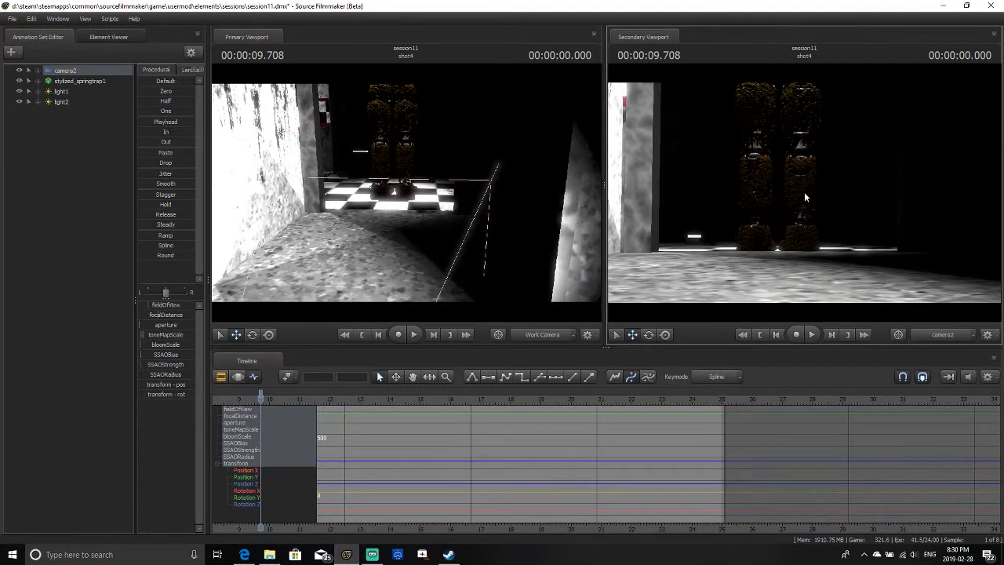
Play the opening of shot4 and step through the frames just after the cut from shot3
{"action": "key", "text": "space"}
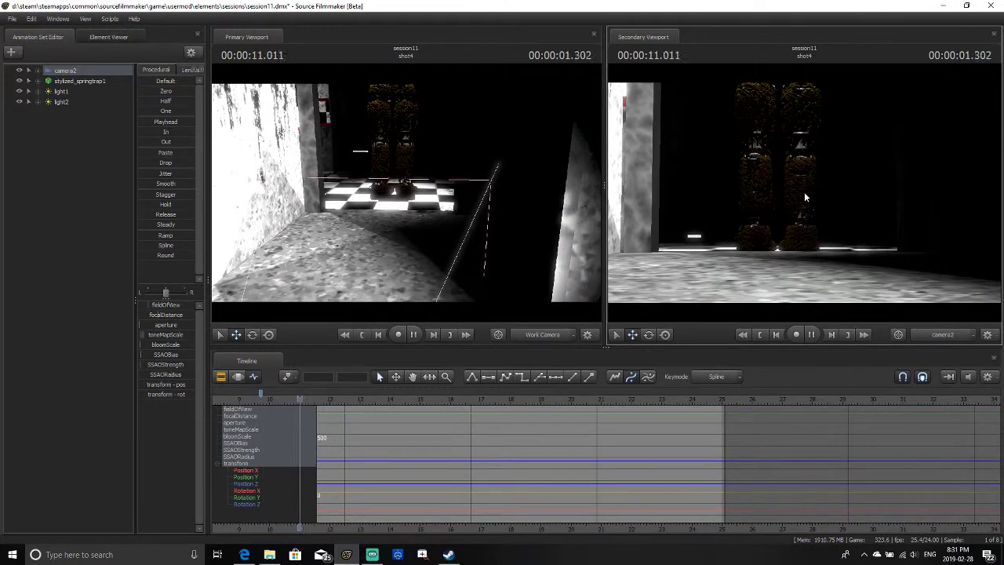
{"action": "key", "text": "space"}
{"action": "left_click", "coordinate": [258, 399]}
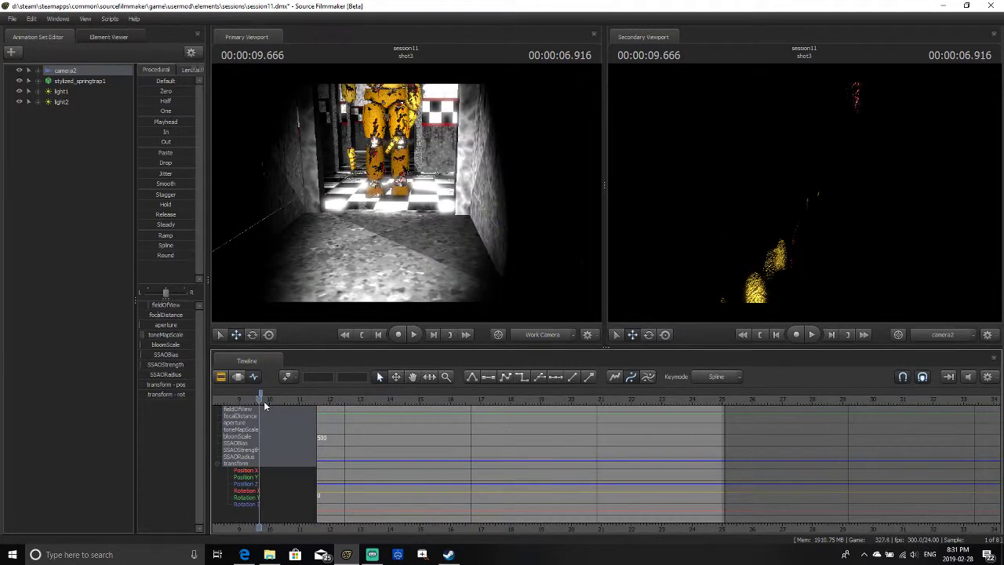
{"action": "key", "text": "Right"}
{"action": "key", "text": "Right"}
{"action": "key", "text": "Right"}
{"action": "key", "text": "Right"}
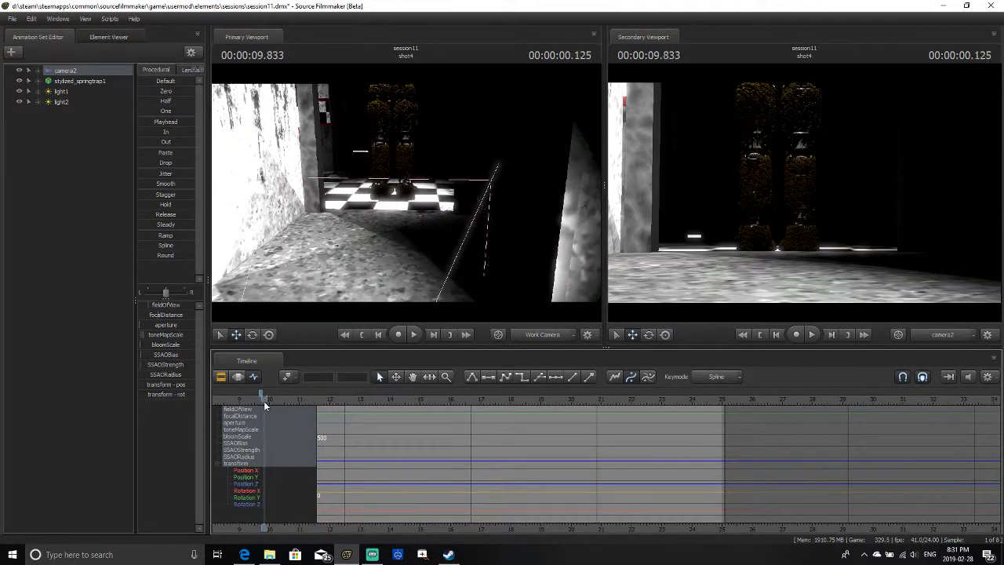
{"action": "key", "text": "Left"}
{"action": "key", "text": "Left"}
{"action": "key", "text": "Right"}
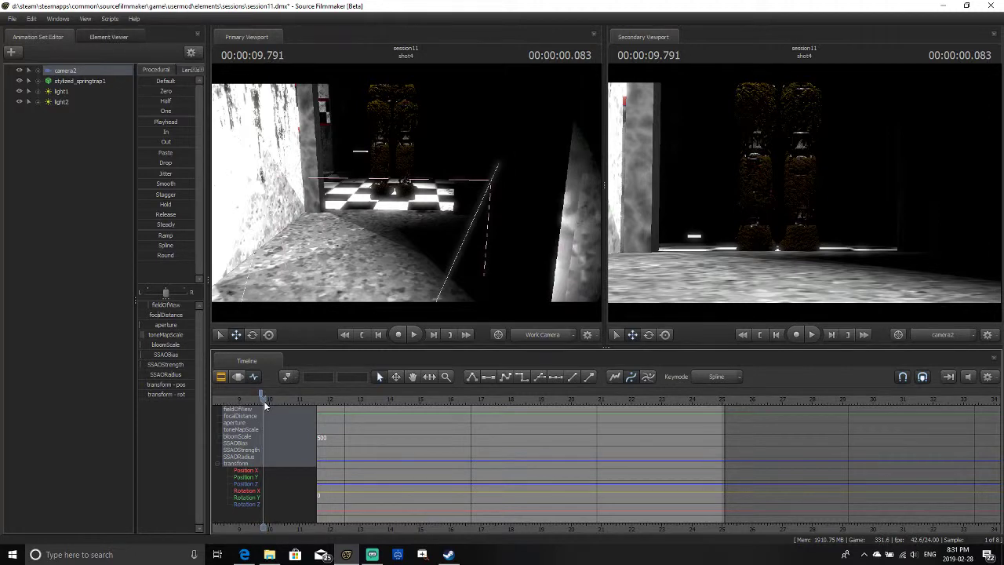
{"action": "key", "text": "space"}
{"action": "key", "text": "space"}
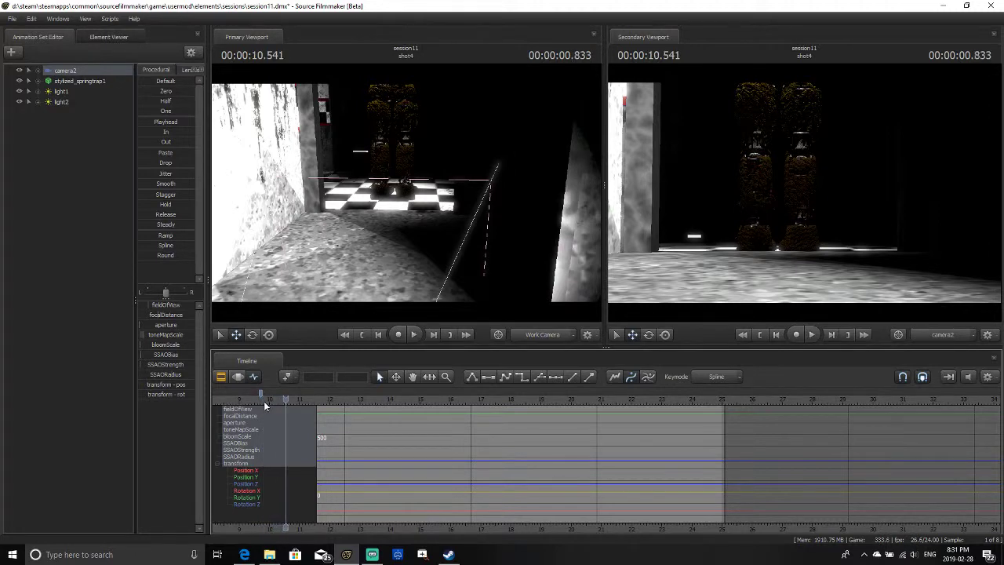
Scrub back to the cut and compare the last shot3 frames with the first shot4 frames
{"action": "left_click", "coordinate": [273, 399]}
{"action": "left_click", "coordinate": [267, 408]}
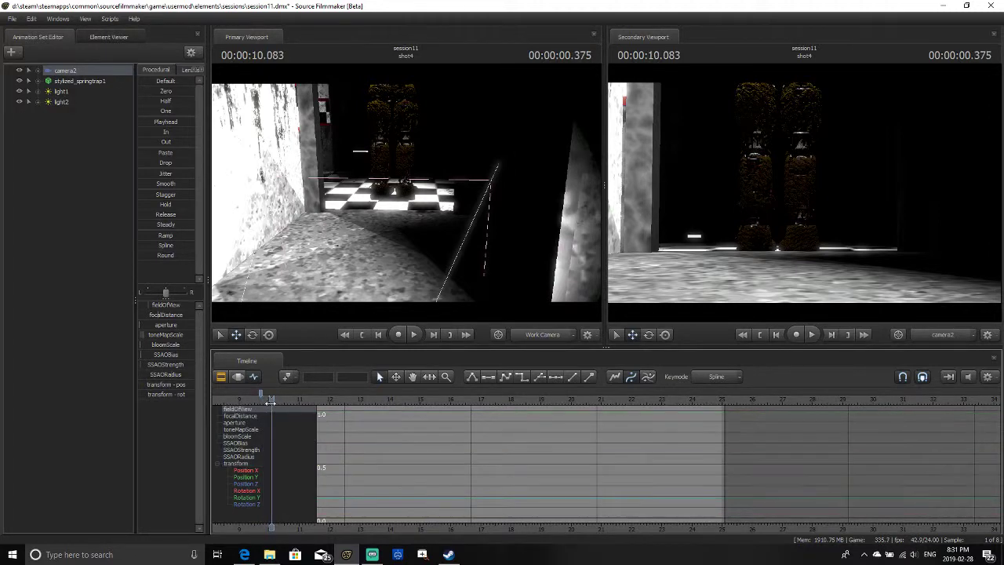
{"action": "left_click_drag", "start_coordinate": [271, 403], "coordinate": [260, 405]}
{"action": "key", "text": "Right"}
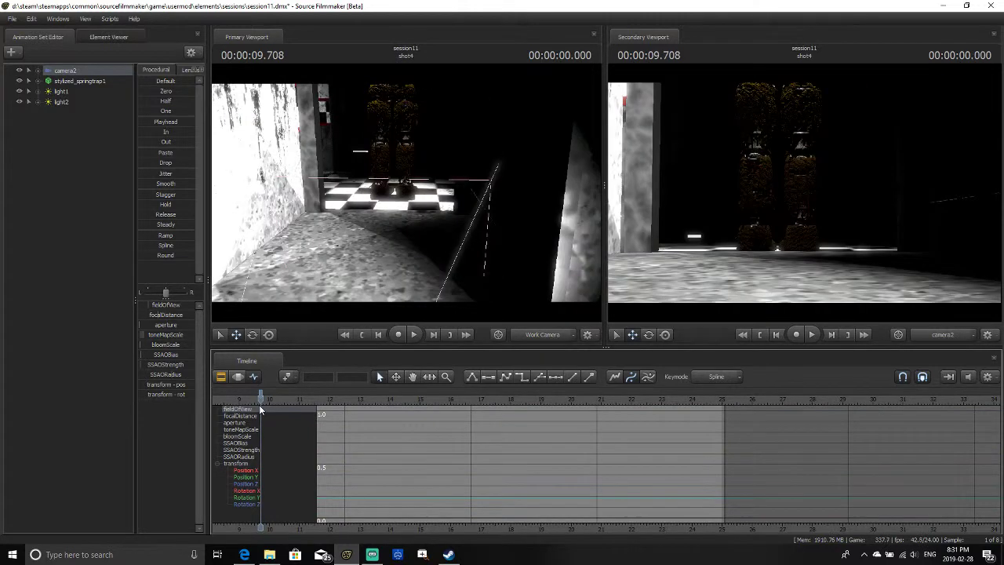
{"action": "key", "text": "Left"}
{"action": "key", "text": "Left"}
{"action": "key", "text": "Left"}
{"action": "key", "text": "Right"}
{"action": "key", "text": "Right"}
{"action": "key", "text": "Right"}
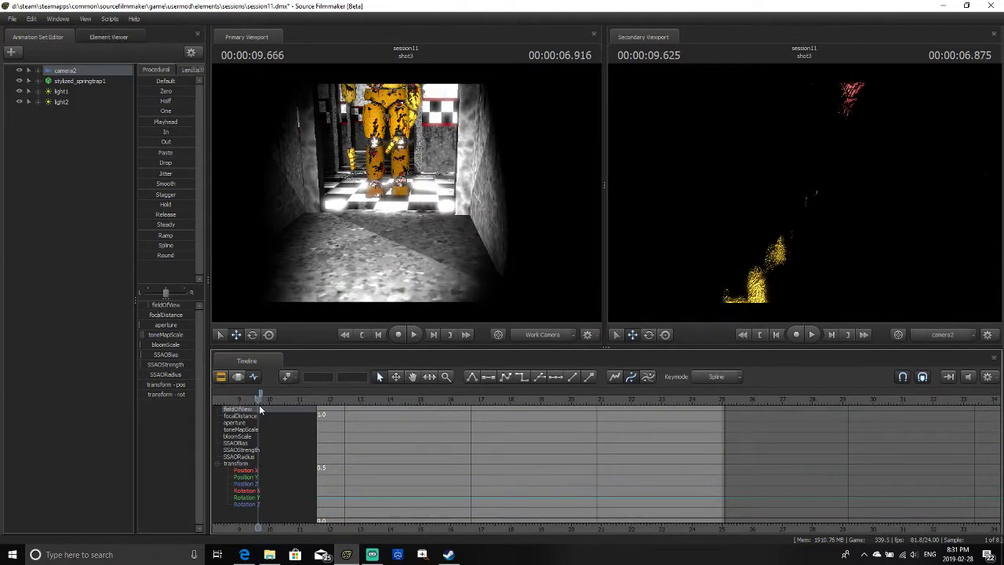
{"action": "key", "text": "Right"}
{"action": "key", "text": "Right"}
{"action": "key", "text": "Left"}
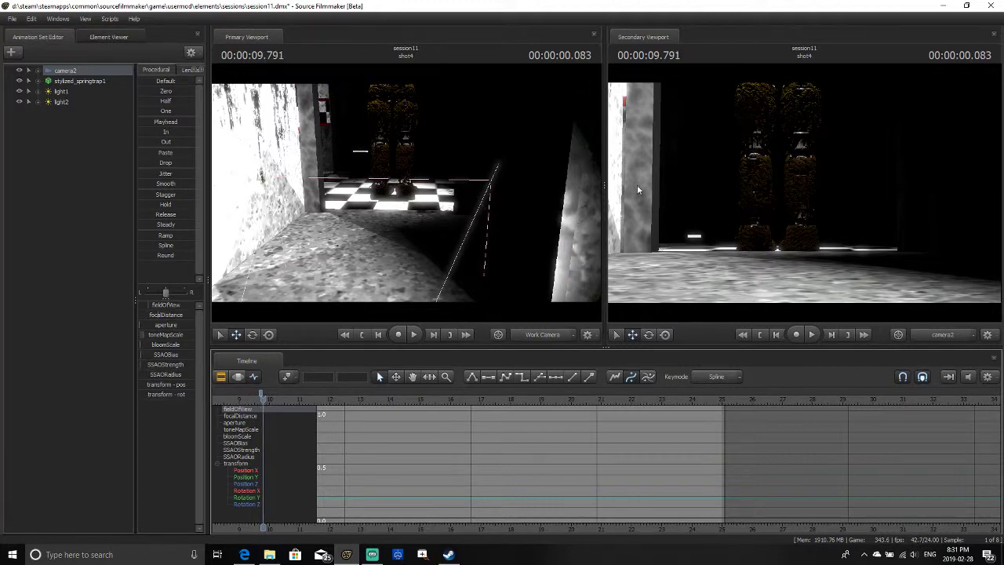
Select Springtrap's bip_spine_0 bone at 00:00:09.833 with its curves shown for editing
{"action": "key", "text": "ctrl"}
{"action": "left_click", "coordinate": [401, 114]}
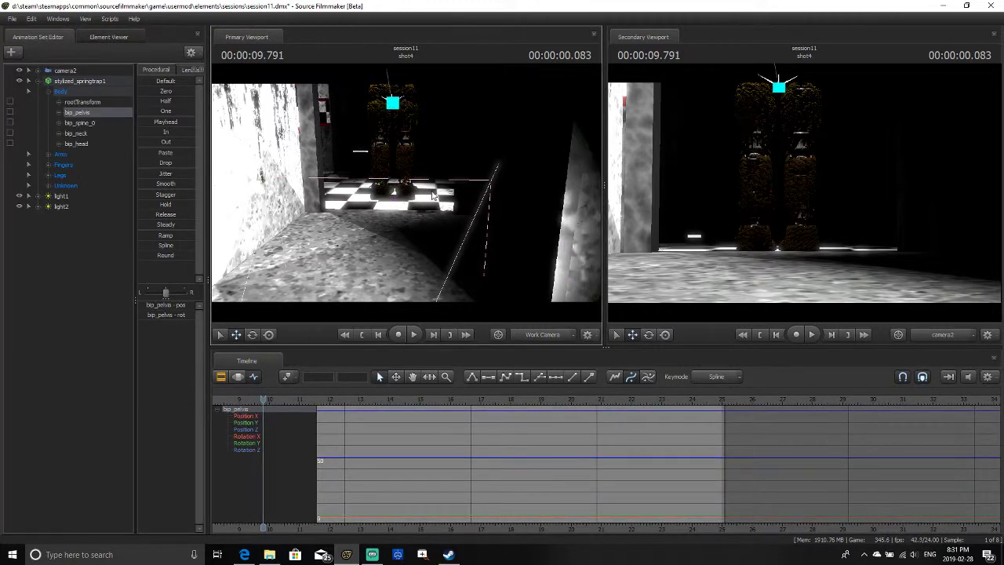
{"action": "left_click_drag", "start_coordinate": [451, 215], "coordinate": [453, 185]}
{"action": "left_click", "coordinate": [392, 146], "text": "ctrl"}
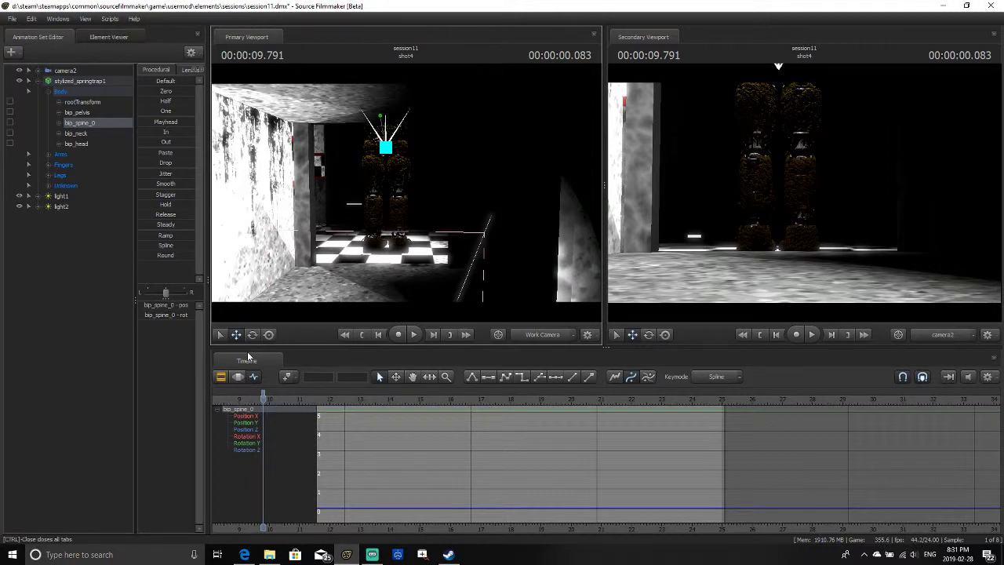
{"action": "key", "text": "Right"}
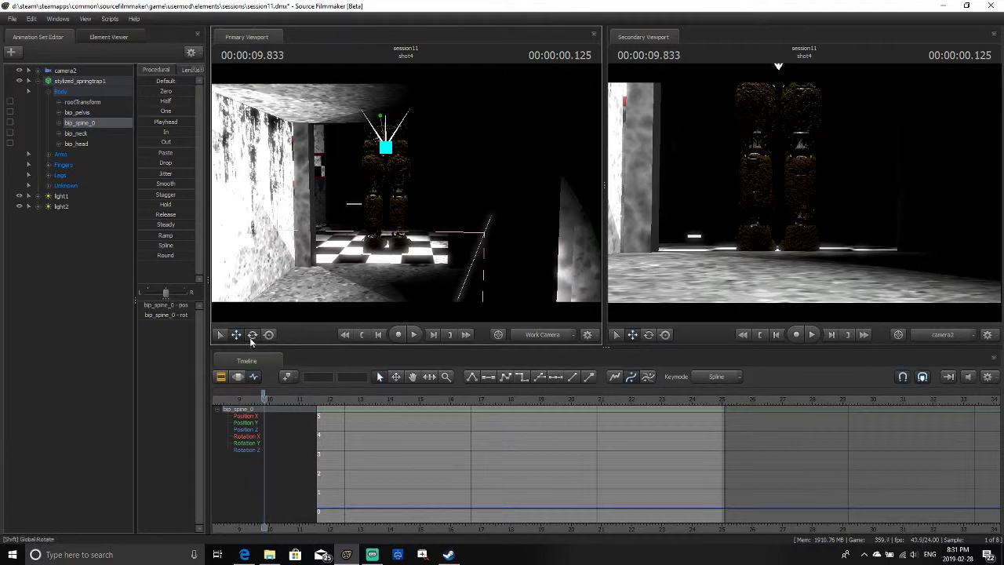
{"action": "left_click", "coordinate": [252, 335]}
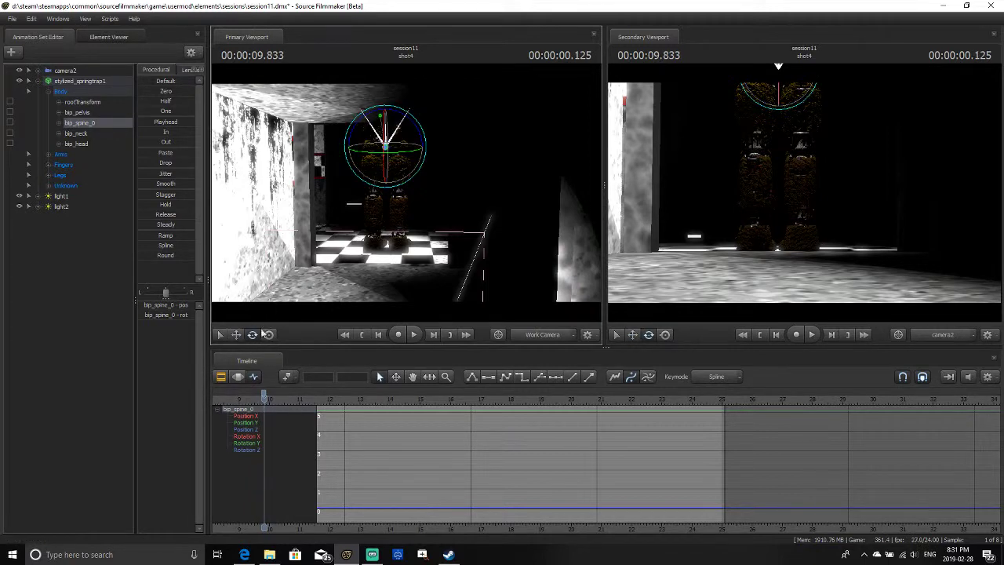
{"action": "left_click", "coordinate": [237, 335]}
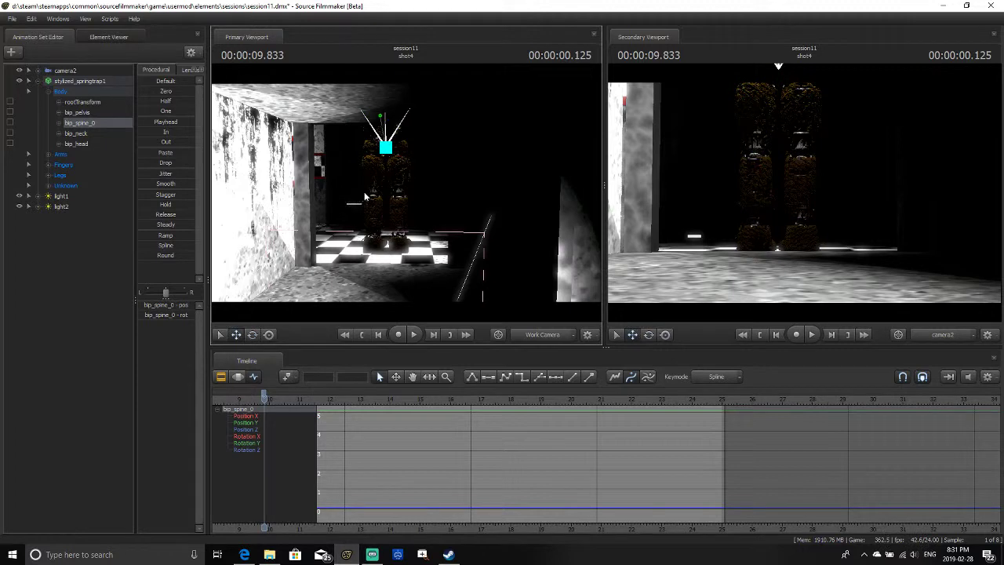
{"action": "left_click", "coordinate": [221, 377]}
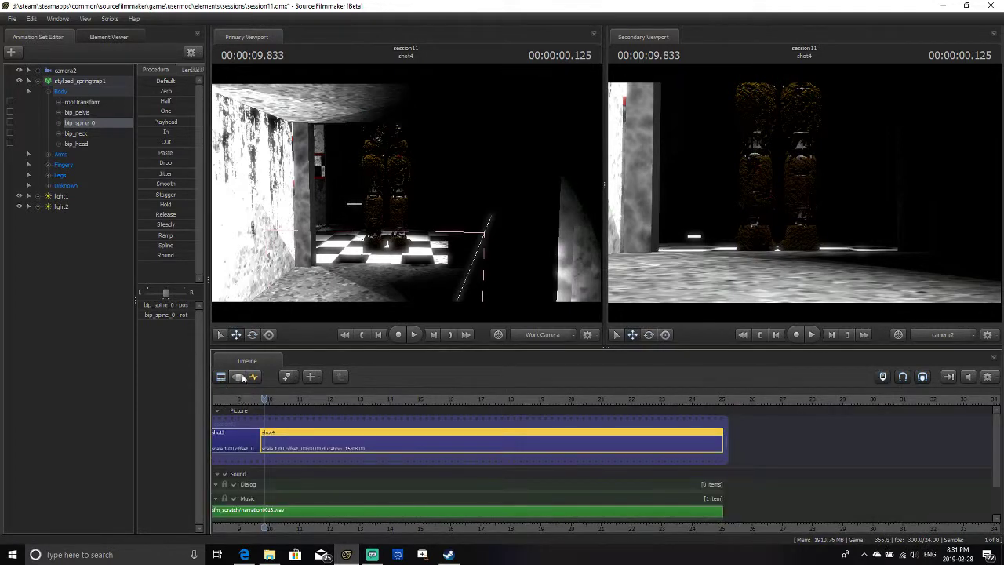
{"action": "left_click", "coordinate": [254, 377]}
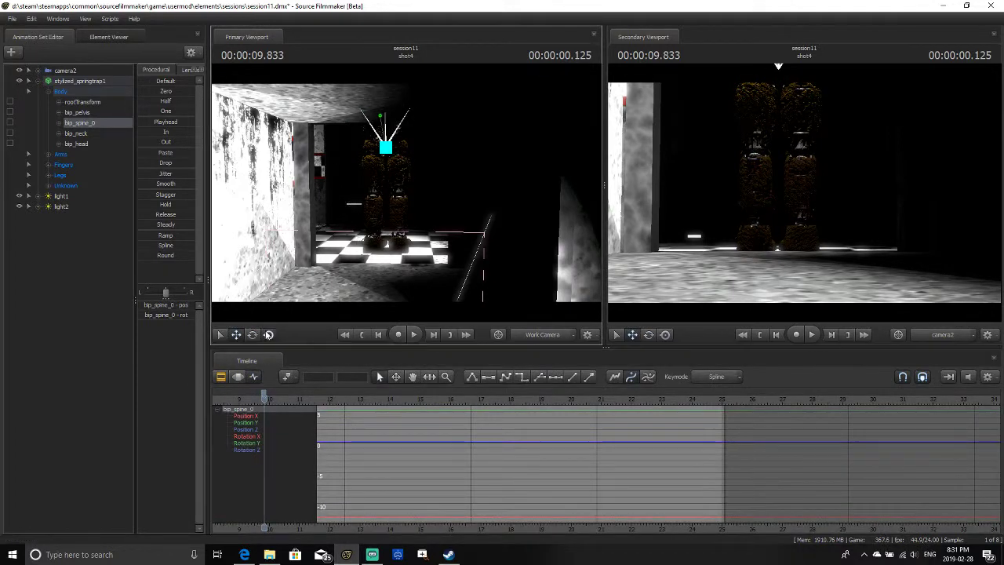
Move the bip_spine_0 bone freely in the view, pulling Springtrap's upper body sideways off the pelvis
{"action": "left_click", "coordinate": [253, 335]}
{"action": "left_click_drag", "start_coordinate": [778, 66], "coordinate": [778, 60]}
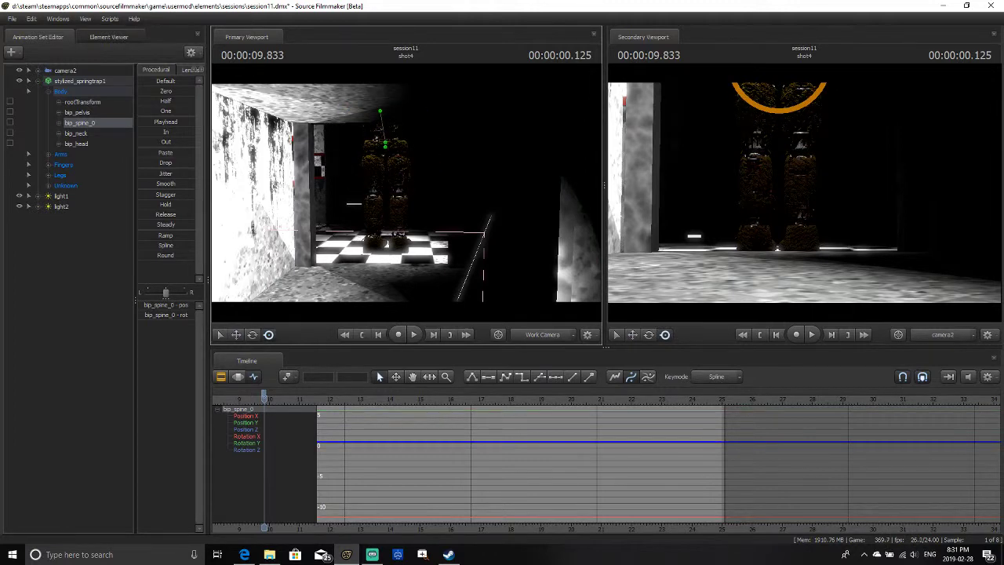
{"action": "left_click_drag", "start_coordinate": [385, 142], "coordinate": [387, 145]}
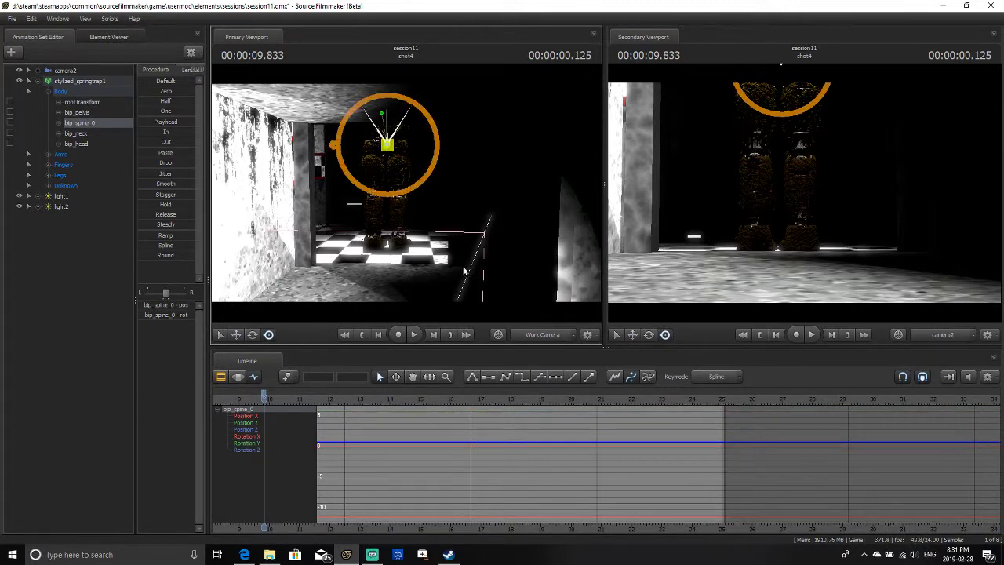
{"action": "key", "text": "w"}
{"action": "left_click_drag", "start_coordinate": [464, 271], "coordinate": [392, 265]}
{"action": "key", "text": "s"}
{"action": "key", "text": "w"}
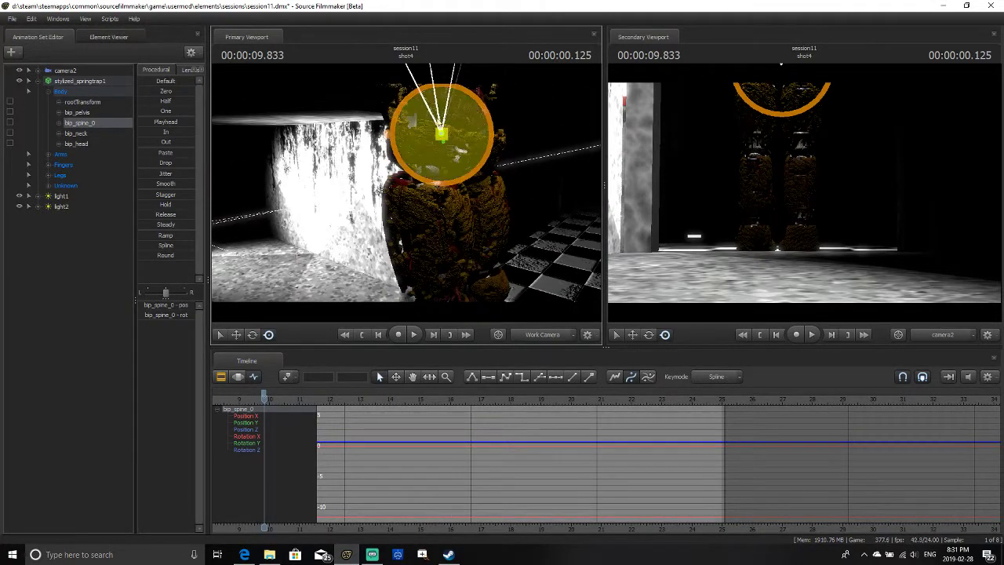
{"action": "left_click_drag", "start_coordinate": [443, 141], "coordinate": [379, 129]}
Inspect the torso up close and bring bip_spine_0 back over Springtrap's hips
{"action": "left_click_drag", "start_coordinate": [538, 253], "coordinate": [546, 210]}
{"action": "key", "text": "s"}
{"action": "key", "text": "w"}
{"action": "left_click_drag", "start_coordinate": [362, 181], "coordinate": [337, 175]}
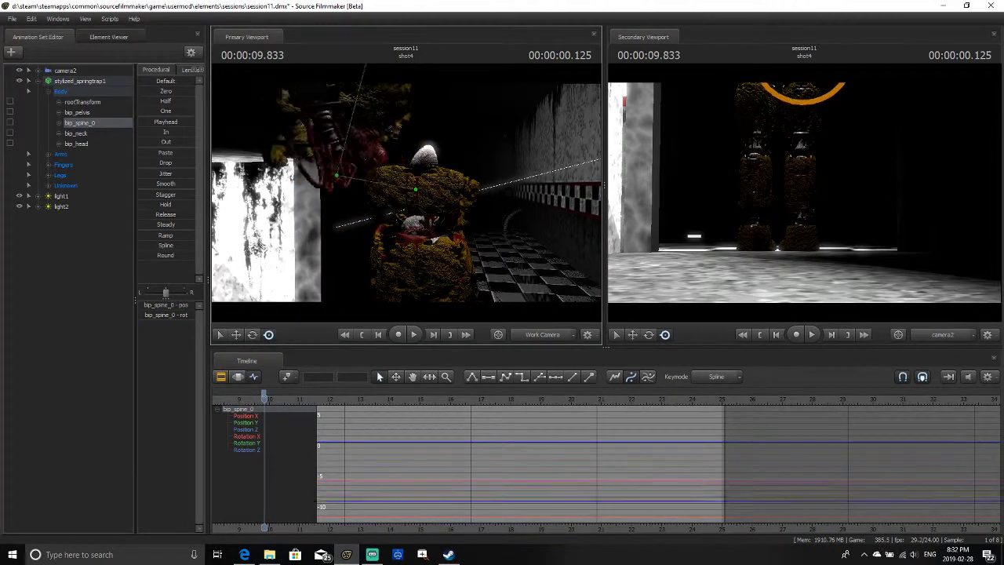
{"action": "right_click_drag", "start_coordinate": [358, 194], "coordinate": [385, 204]}
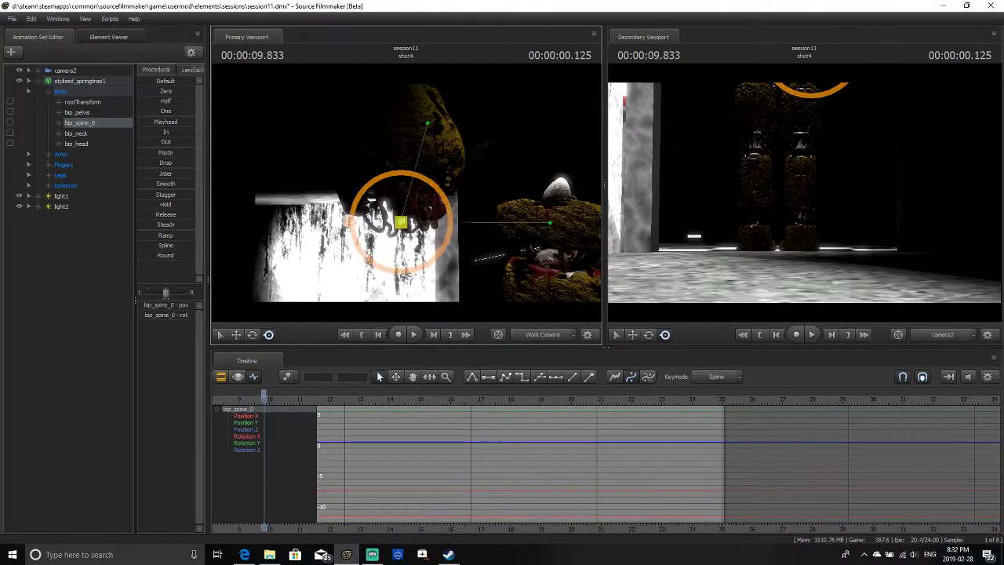
{"action": "left_click_drag", "start_coordinate": [385, 204], "coordinate": [374, 283]}
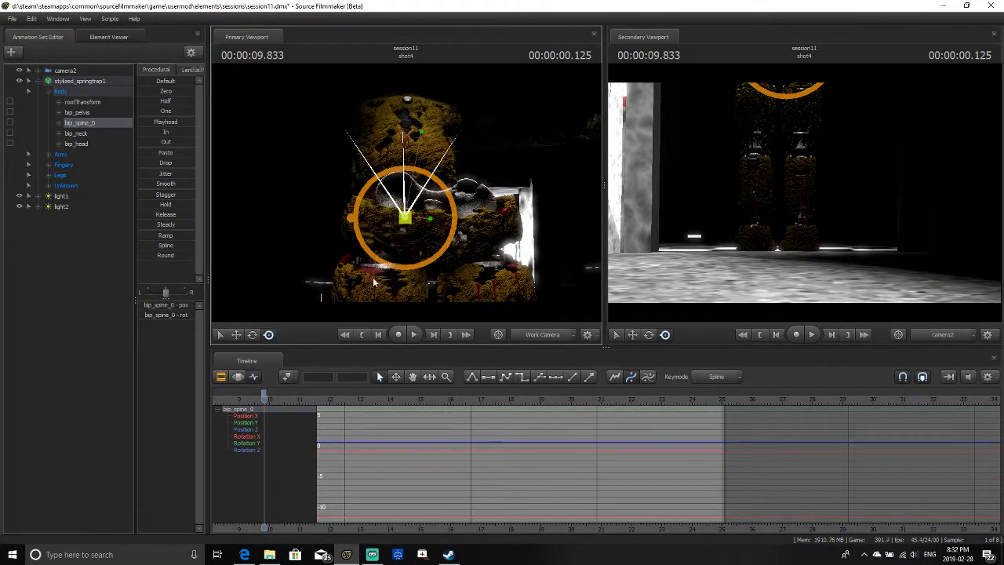
Rotate bip_spine_0 at 00:00:09.833 so Springtrap's upper body tips over, and lower the bone below the hips
{"action": "left_click", "coordinate": [236, 334]}
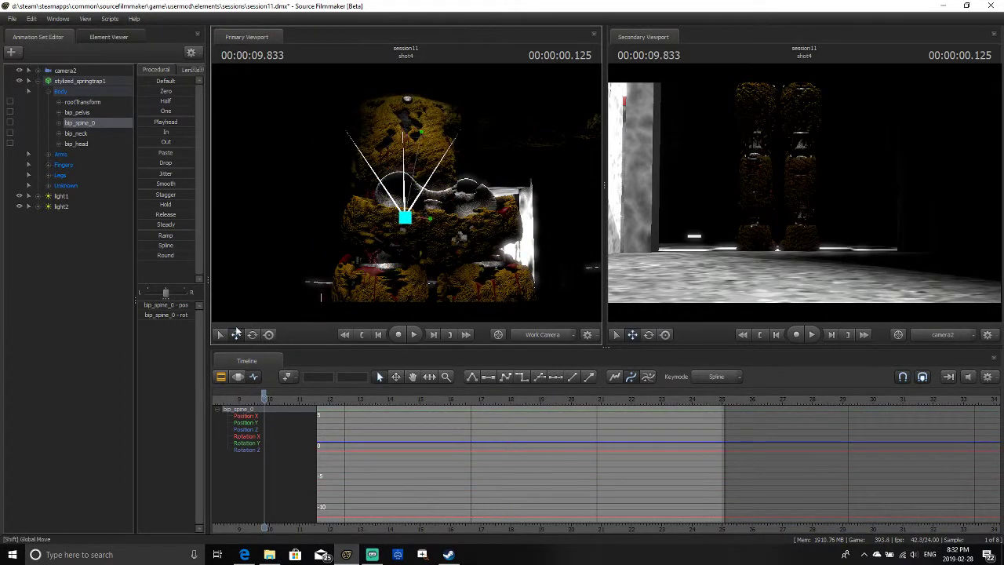
{"action": "left_click", "coordinate": [252, 334]}
{"action": "left_click_drag", "start_coordinate": [407, 218], "coordinate": [402, 201]}
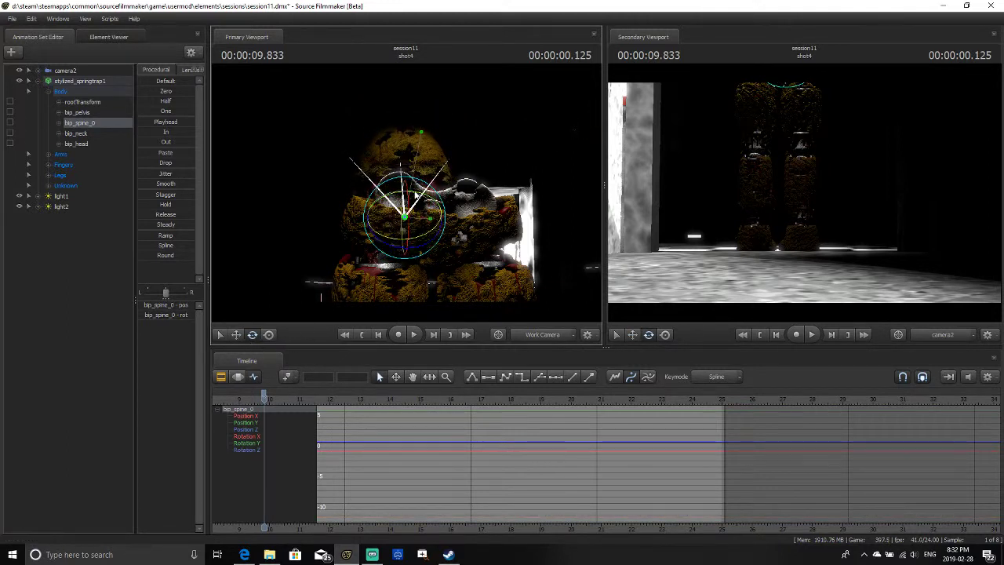
{"action": "left_click_drag", "start_coordinate": [415, 195], "coordinate": [394, 268]}
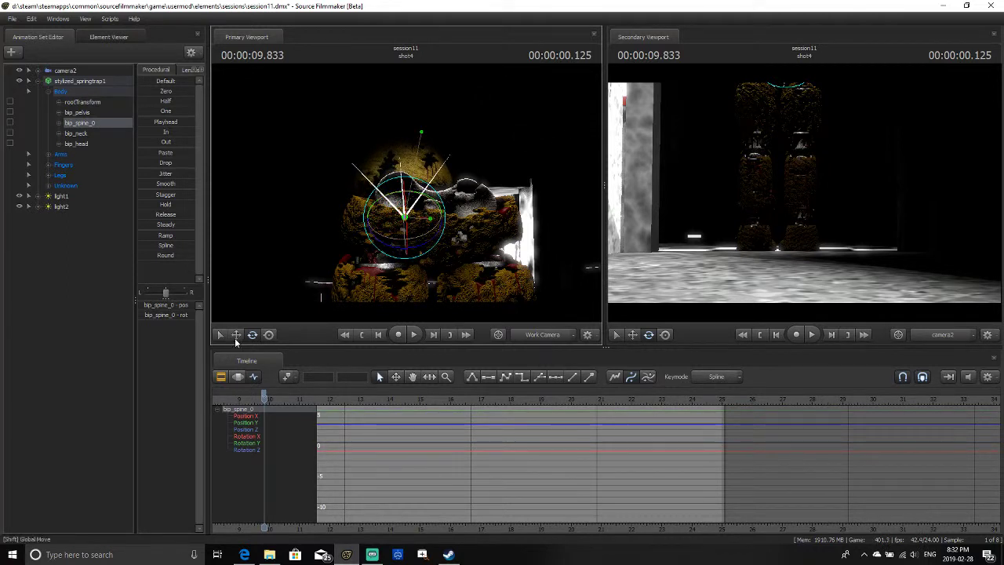
{"action": "left_click", "coordinate": [236, 335]}
{"action": "left_click", "coordinate": [252, 334]}
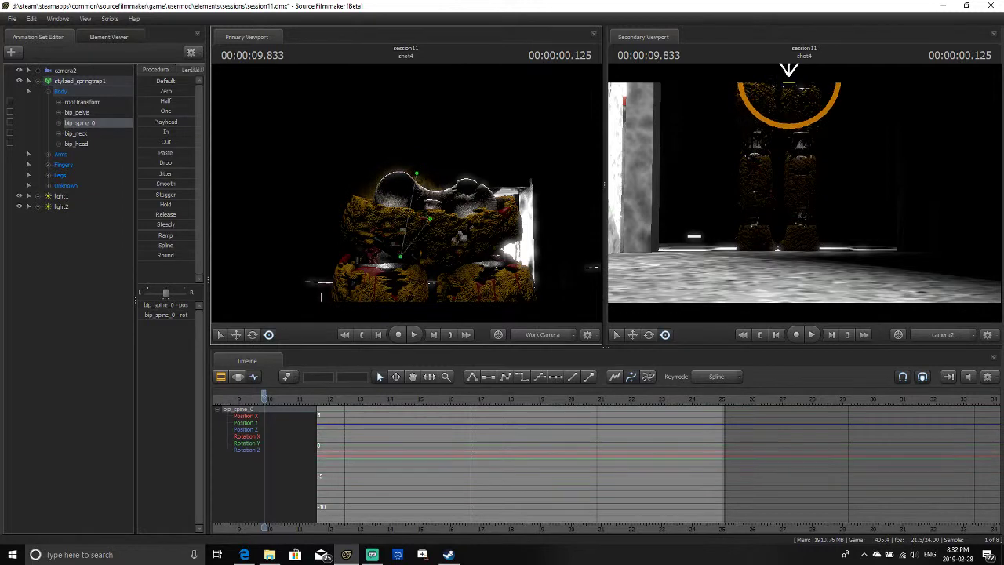
Play the opening of shot4 from 00:00:09.791 and return there to check the upper body's fall
{"action": "key", "text": "Left"}
{"action": "key", "text": "Left"}
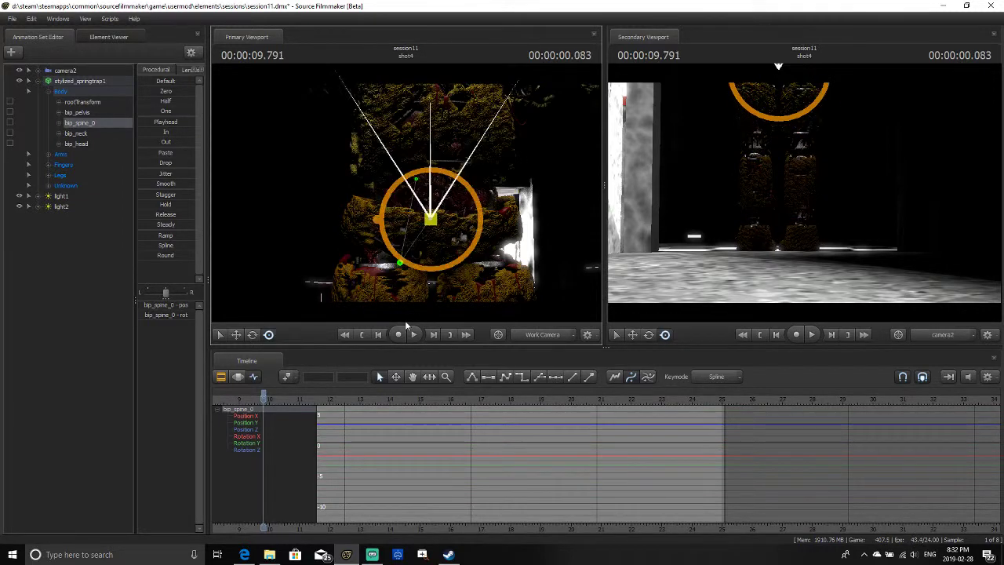
{"action": "key", "text": "space"}
{"action": "key", "text": "space"}
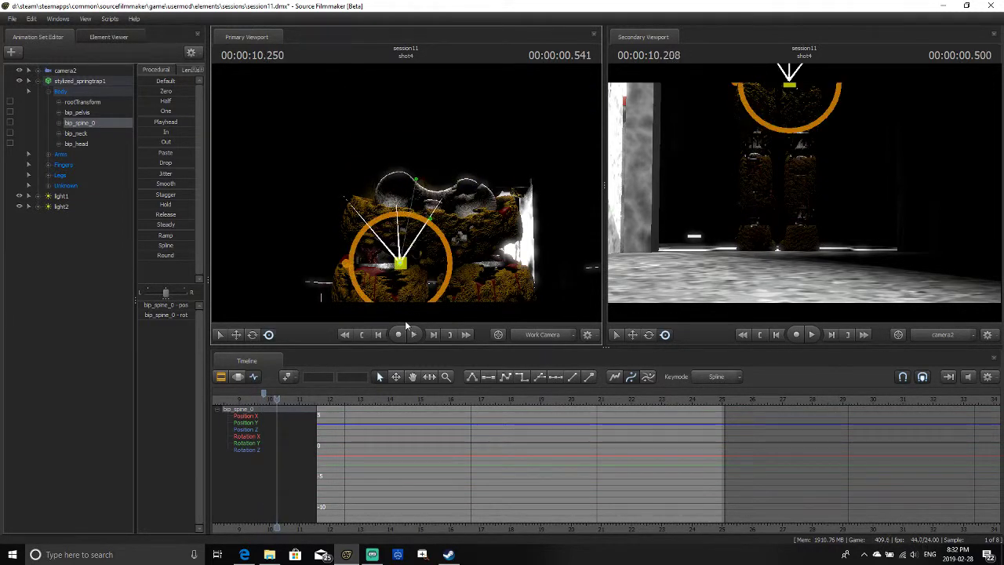
{"action": "key", "text": "Left"}
{"action": "key", "text": "Left"}
{"action": "key", "text": "Left"}
{"action": "key", "text": "Left"}
{"action": "key", "text": "Left"}
{"action": "key", "text": "Left"}
{"action": "key", "text": "Left"}
{"action": "key", "text": "Left"}
{"action": "key", "text": "Left"}
{"action": "key", "text": "Left"}
{"action": "key", "text": "Left"}
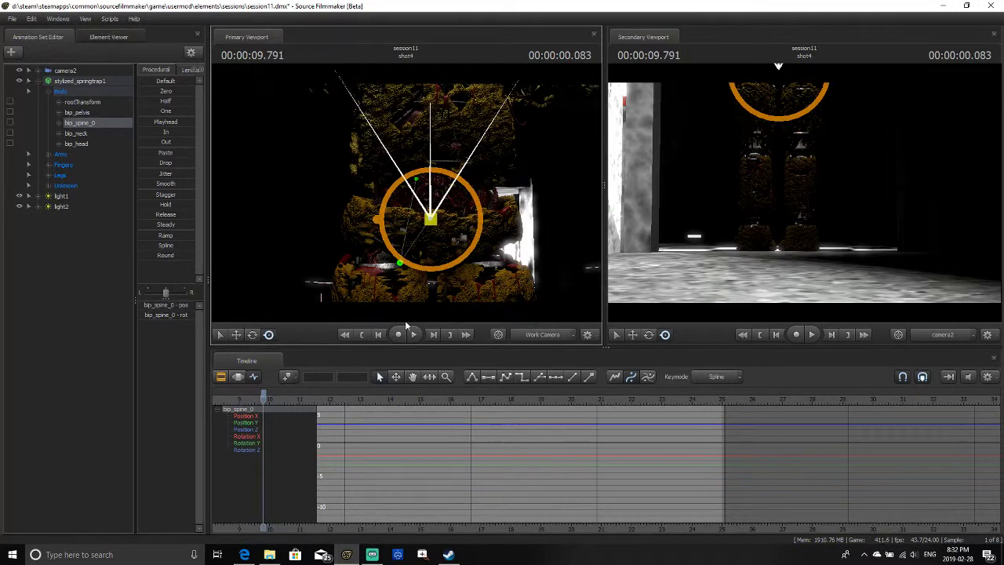
Examine the bip_spine_0 motion frame by frame between the start of the fall and 00:00:10.250
{"action": "key", "text": "Right"}
{"action": "key", "text": "Right"}
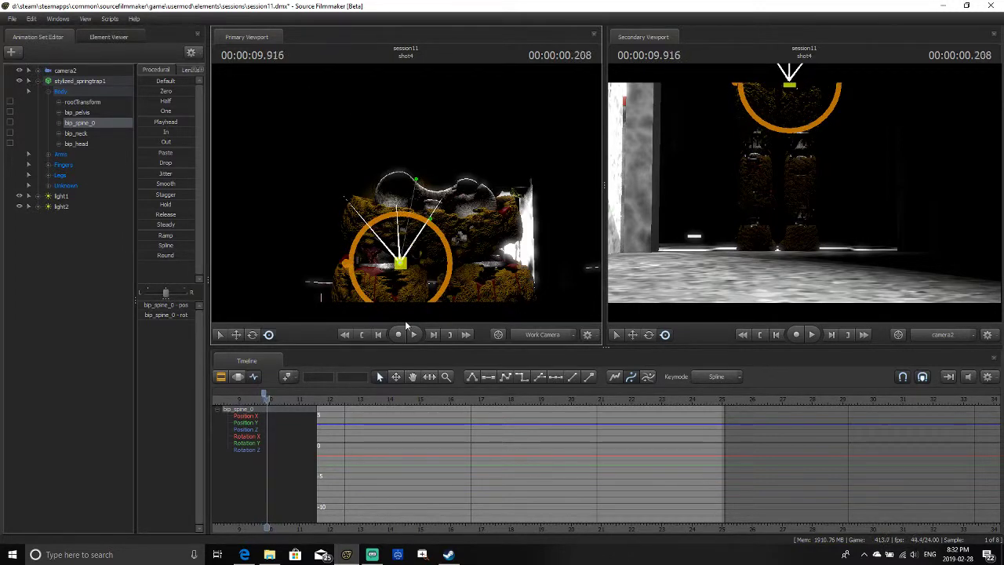
{"action": "key", "text": "Right"}
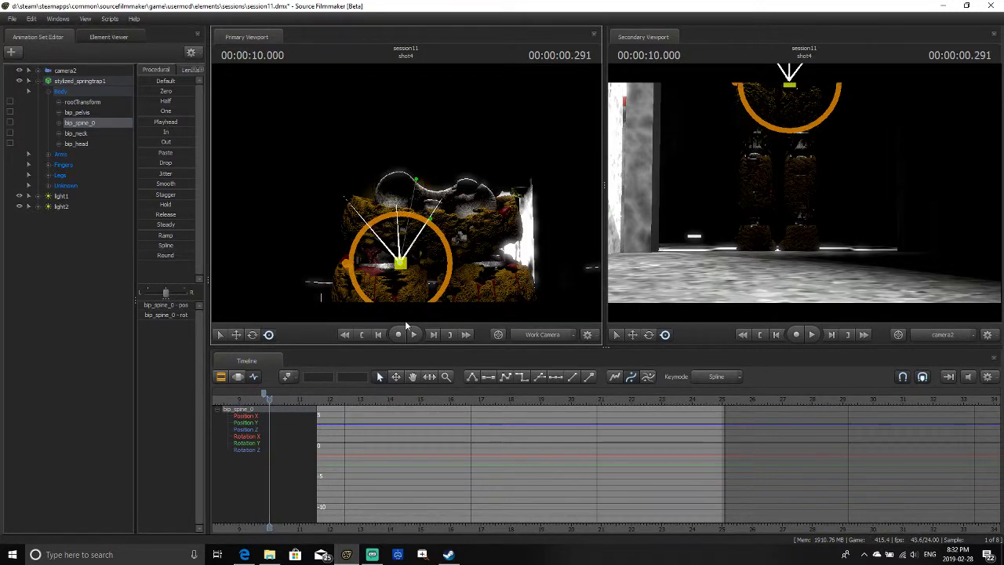
{"action": "key", "text": "Left"}
{"action": "key", "text": "Right"}
{"action": "key", "text": "Left"}
{"action": "key", "text": "Left"}
{"action": "key", "text": "Left"}
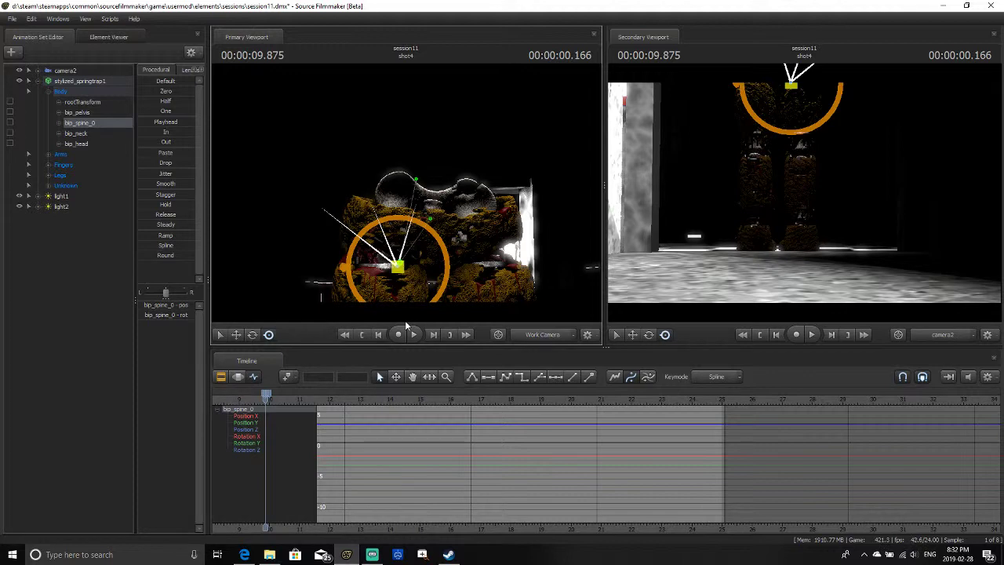
{"action": "key", "text": "Left"}
{"action": "key", "text": "Left"}
{"action": "key", "text": "Left"}
{"action": "key", "text": "Right"}
{"action": "key", "text": "Right"}
{"action": "key", "text": "Right"}
{"action": "key", "text": "Right"}
{"action": "key", "text": "Right"}
{"action": "key", "text": "Right"}
{"action": "key", "text": "Right"}
{"action": "key", "text": "Right"}
{"action": "key", "text": "Right"}
{"action": "key", "text": "Right"}
{"action": "key", "text": "Right"}
{"action": "key", "text": "Right"}
{"action": "key", "text": "Right"}
{"action": "key", "text": "Left"}
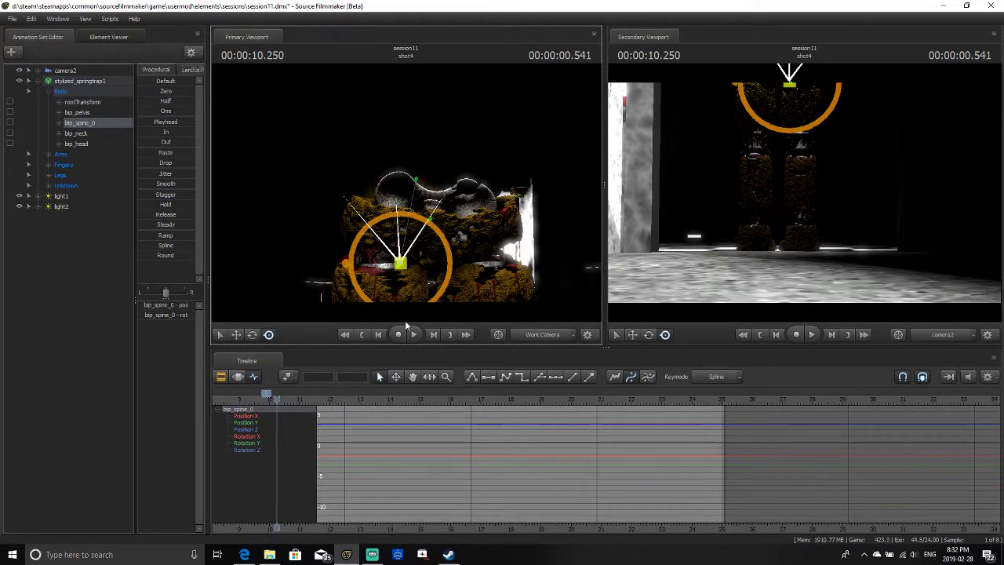
{"action": "key", "text": "Left"}
{"action": "key", "text": "Left"}
{"action": "key", "text": "Left"}
{"action": "key", "text": "Left"}
{"action": "key", "text": "Left"}
{"action": "key", "text": "Left"}
{"action": "key", "text": "Left"}
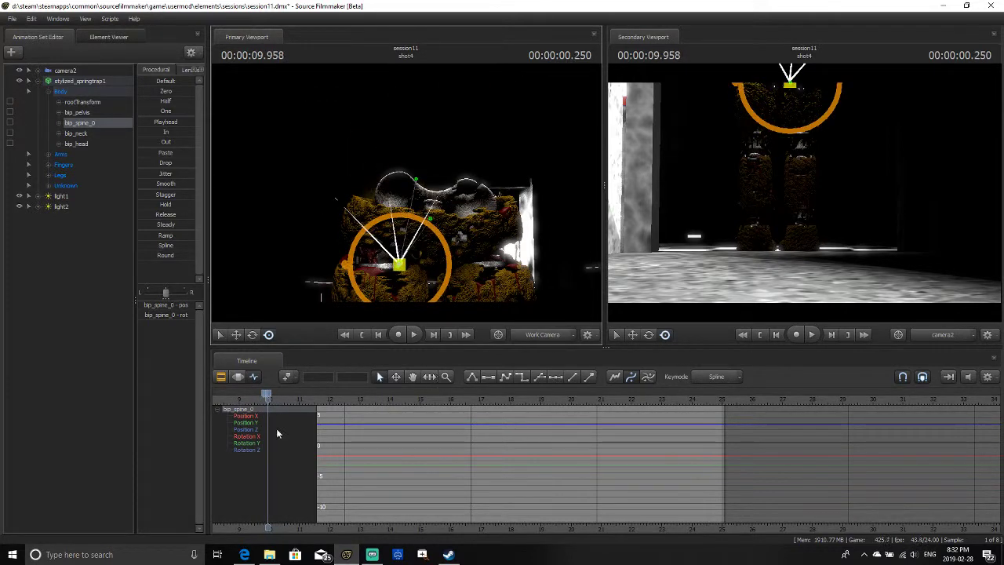
Delete the last four bip_spine_0 keyframes, leaving only the two earliest keys at the start of shot4
{"action": "scroll", "coordinate": [317, 394], "scroll_direction": "up", "scroll_amount": 4}
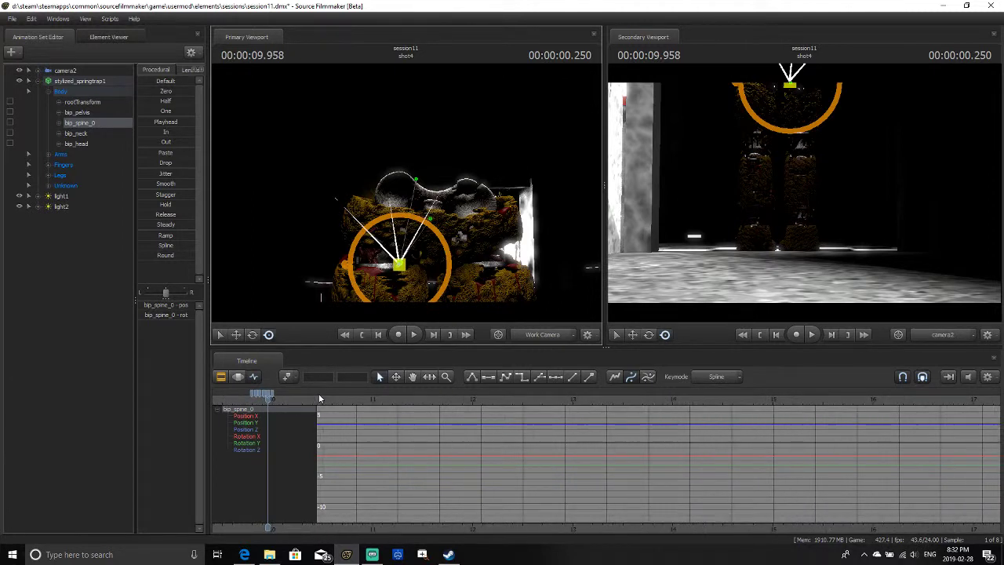
{"action": "right_click", "coordinate": [271, 395]}
{"action": "left_click", "coordinate": [272, 392]}
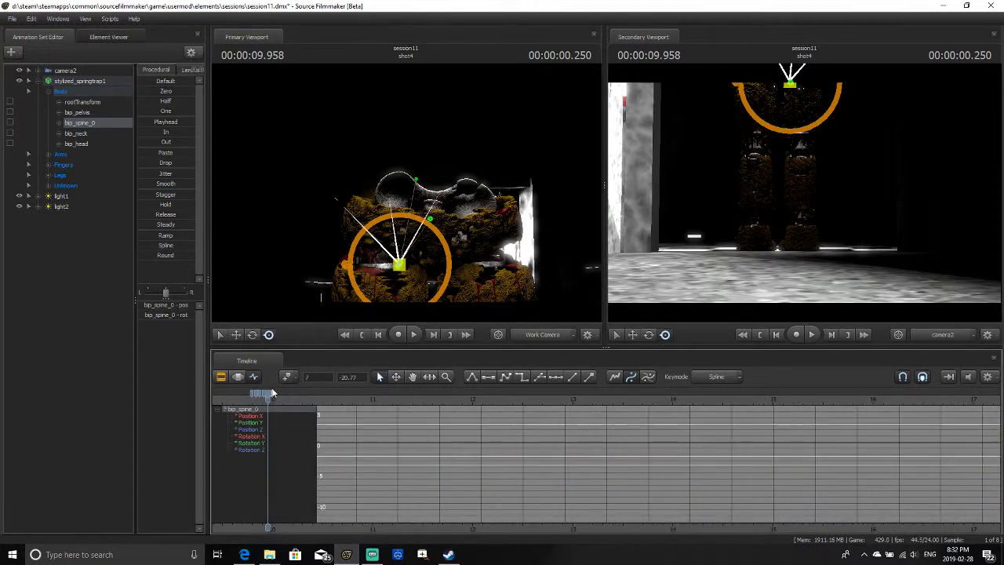
{"action": "right_click", "coordinate": [272, 391]}
{"action": "left_click", "coordinate": [306, 448]}
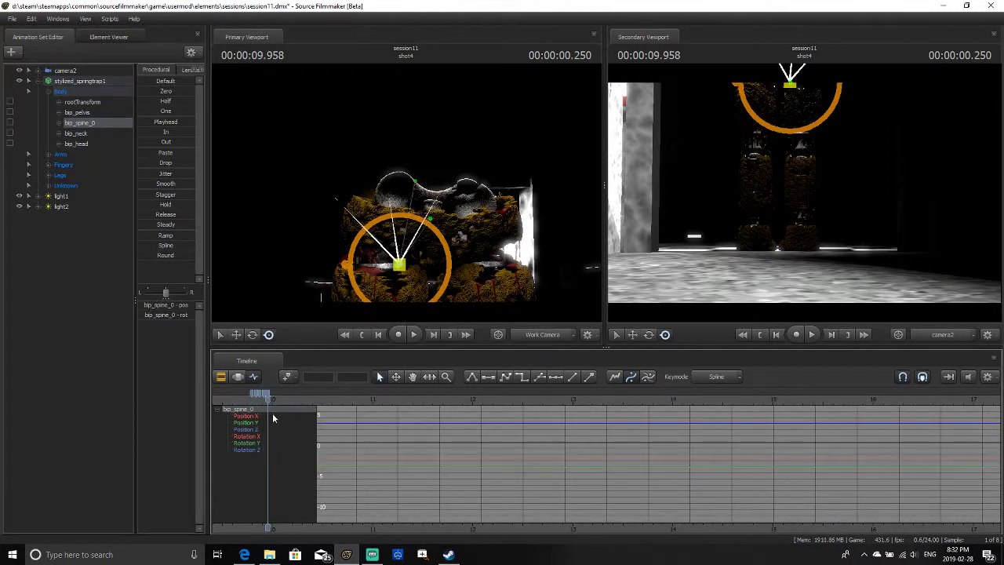
{"action": "right_click", "coordinate": [269, 397]}
{"action": "left_click", "coordinate": [301, 447]}
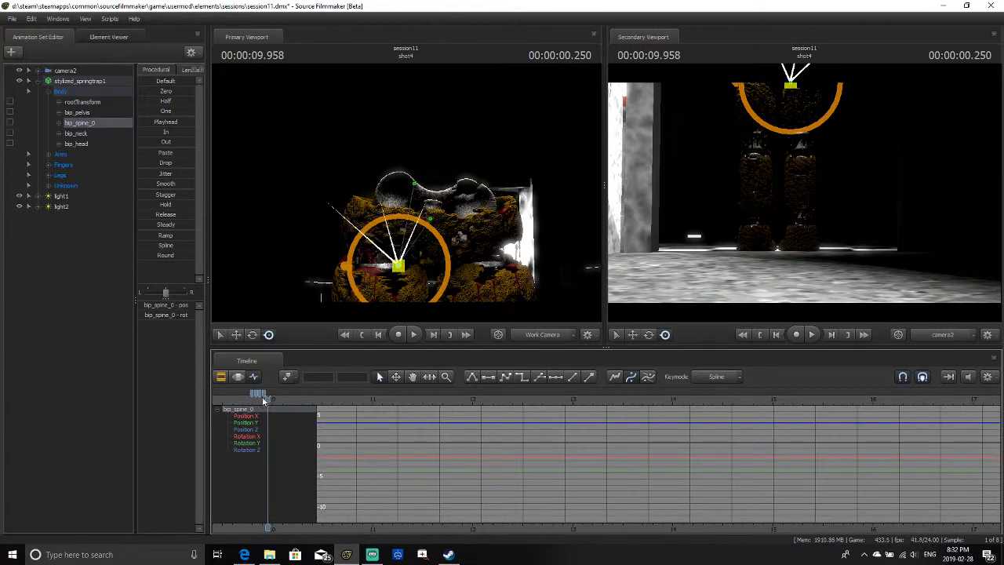
{"action": "right_click", "coordinate": [265, 399]}
{"action": "left_click", "coordinate": [301, 447]}
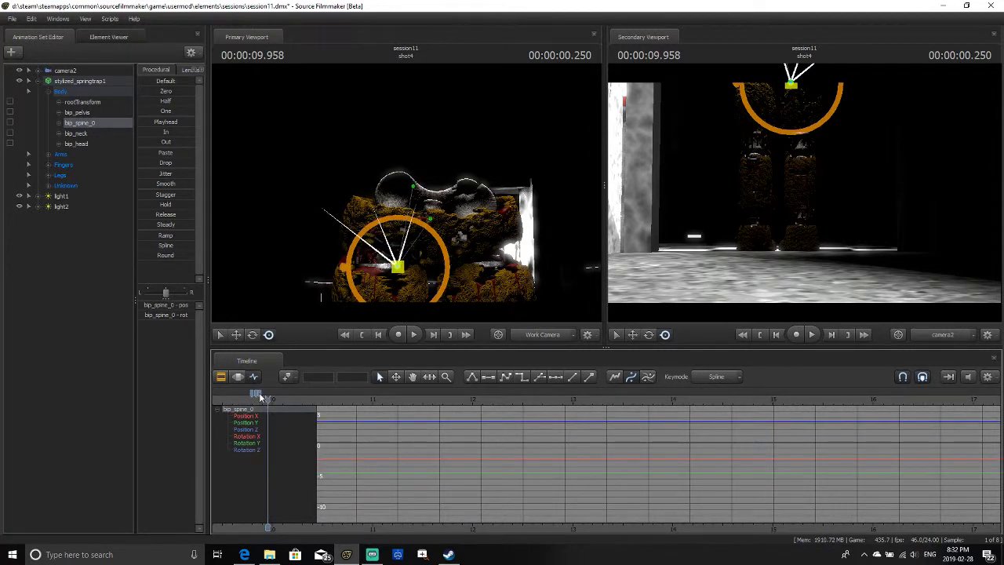
{"action": "right_click", "coordinate": [261, 398]}
{"action": "left_click", "coordinate": [301, 448]}
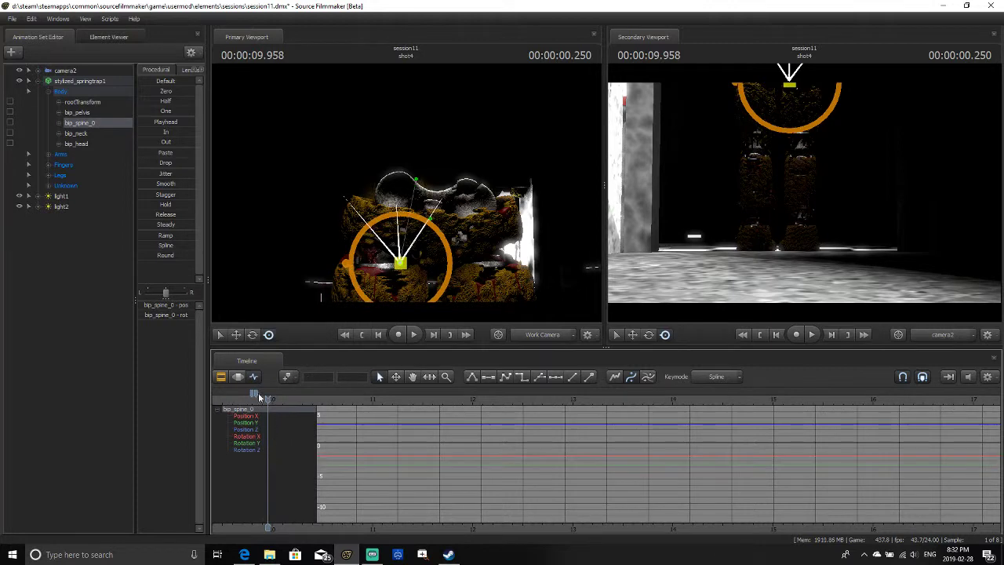
Try the last bip_spine_0 keyframe at frame 35 and return it to frame 3
{"action": "left_click_drag", "start_coordinate": [259, 396], "coordinate": [389, 393]}
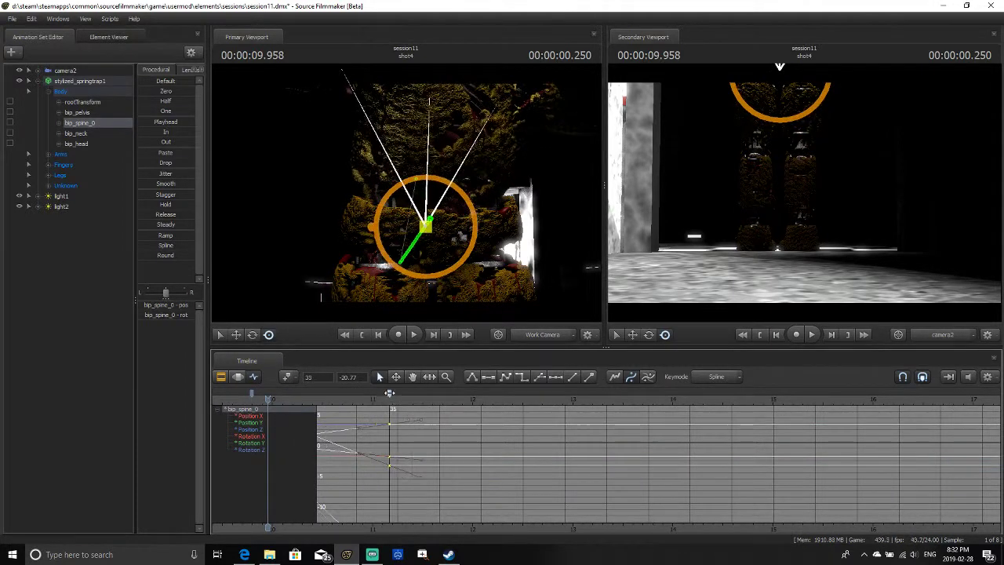
{"action": "mouse_move", "coordinate": [273, 402]}
{"action": "left_mouse_down"}
{"action": "mouse_move", "coordinate": [395, 399]}
{"action": "mouse_move", "coordinate": [275, 413]}
{"action": "mouse_move", "coordinate": [255, 402]}
{"action": "left_mouse_up"}
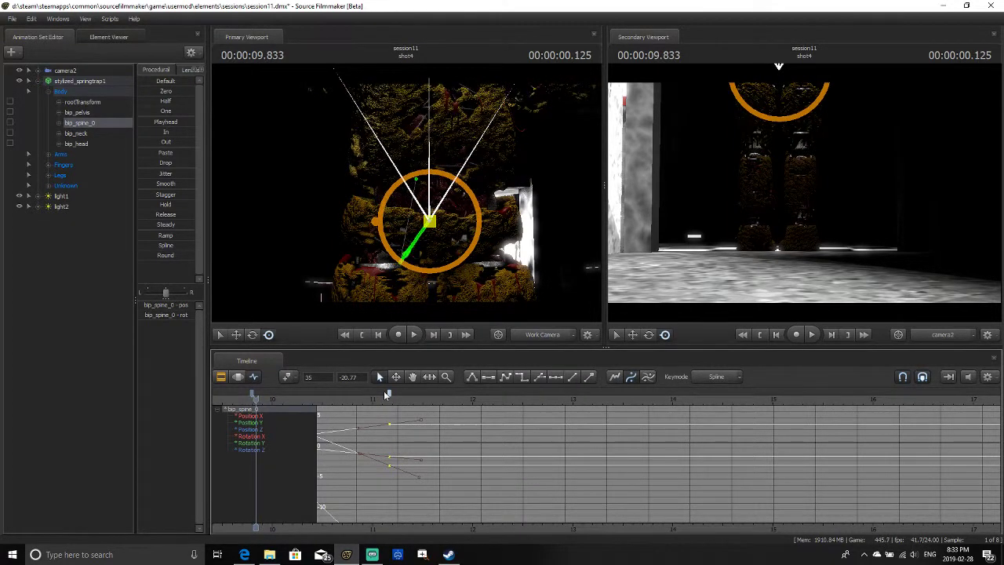
{"action": "key", "text": "space"}
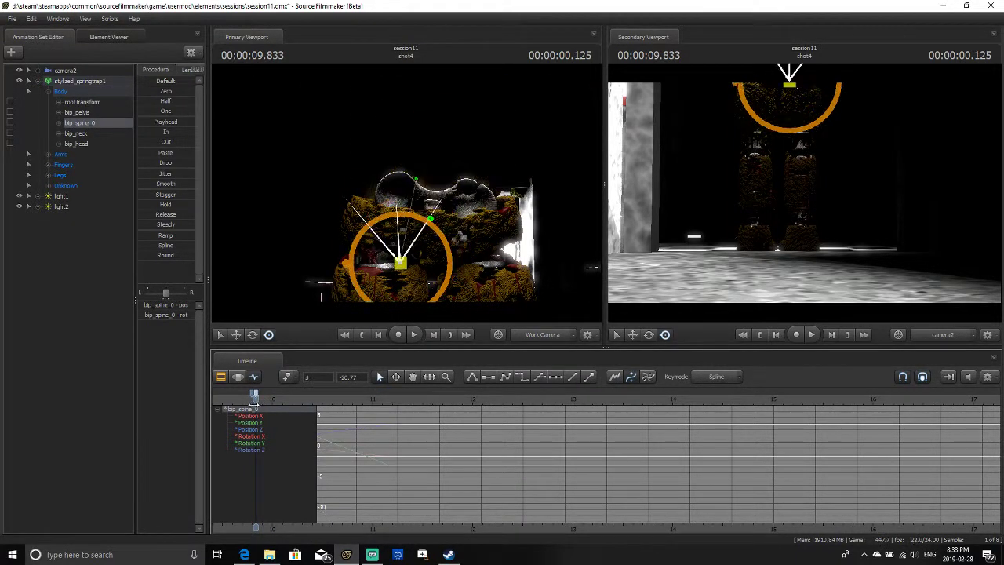
Key bip_spine_0 at 00:00:11.125 and rotate the bone to tilt Springtrap's severed upper body further
{"action": "key", "text": "space"}
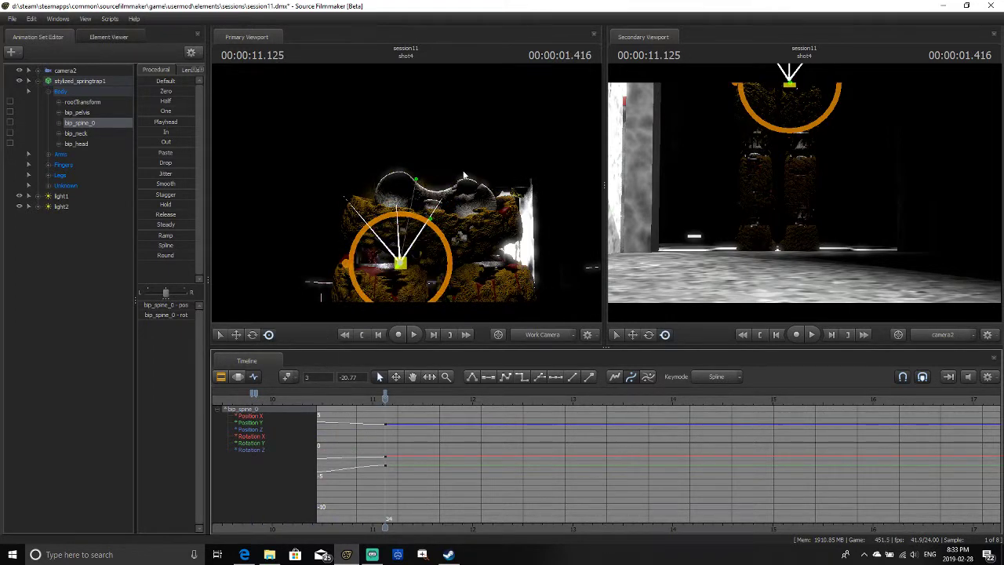
{"action": "left_click_drag", "start_coordinate": [475, 145], "coordinate": [473, 224]}
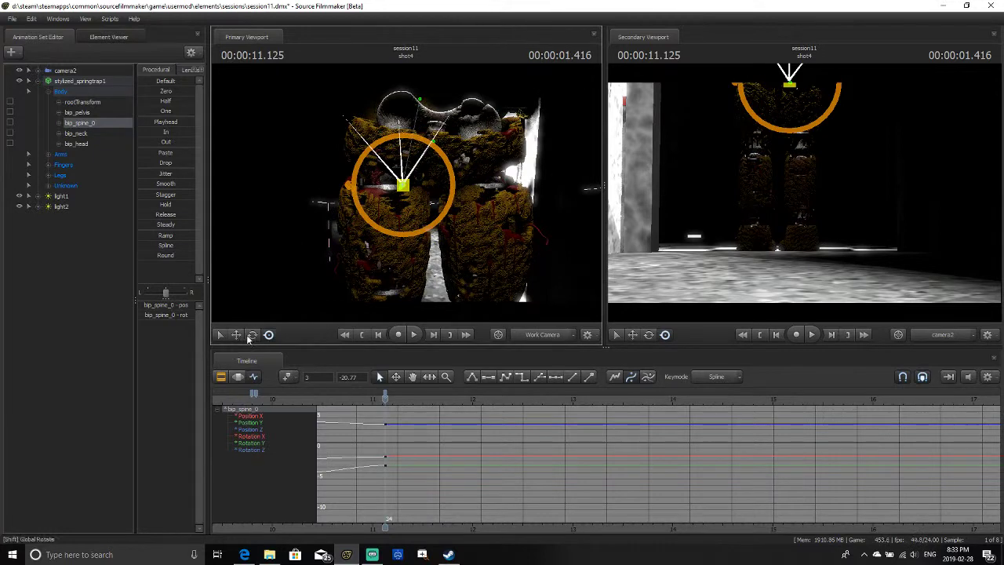
{"action": "left_click", "coordinate": [251, 335]}
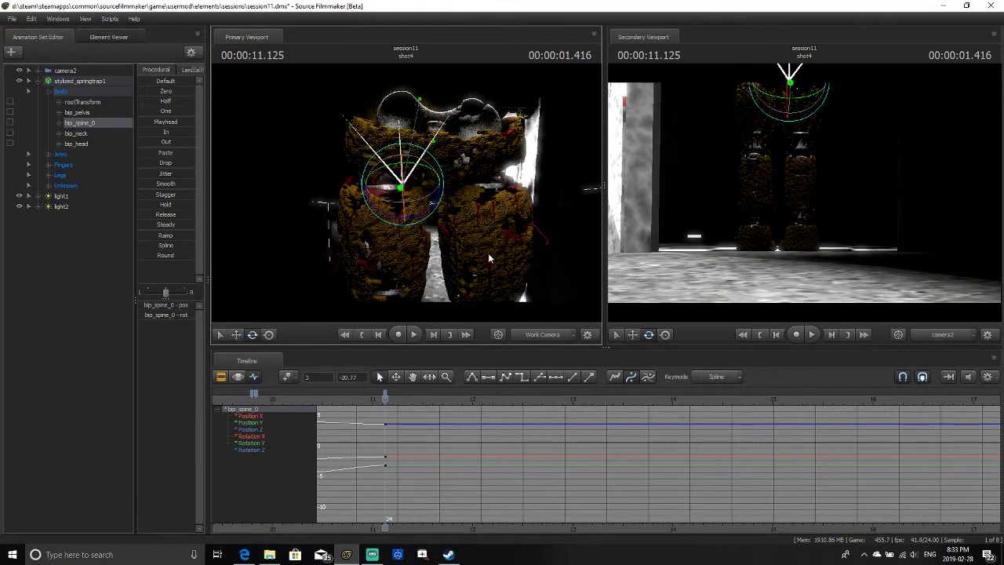
{"action": "key", "text": "d"}
{"action": "left_click_drag", "start_coordinate": [490, 258], "coordinate": [259, 287]}
Move bip_spine_0 down to the hallway floor at 00:00:11.125, in front of the legs in camera2's view
{"action": "left_click", "coordinate": [238, 338]}
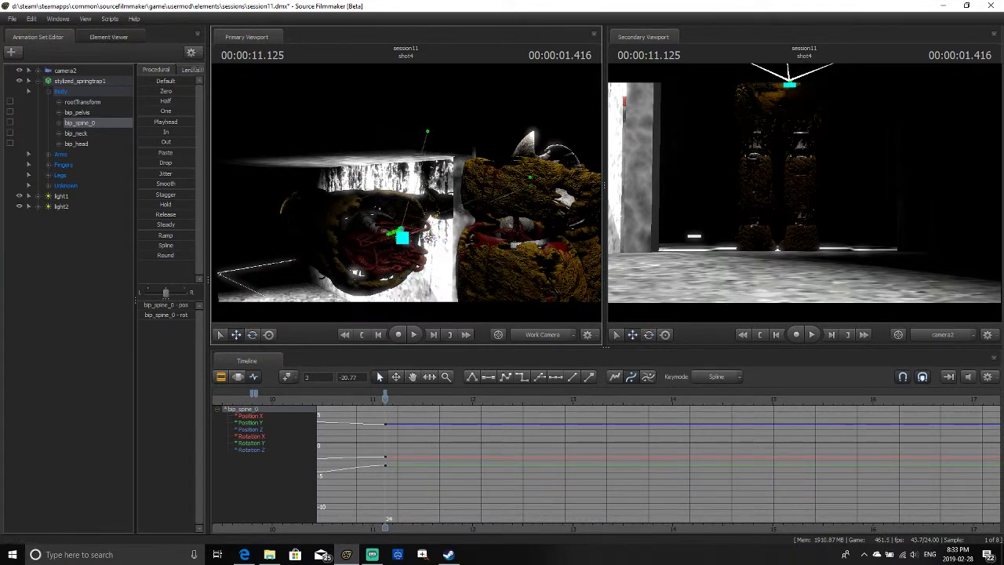
{"action": "left_click_drag", "start_coordinate": [406, 203], "coordinate": [425, 225]}
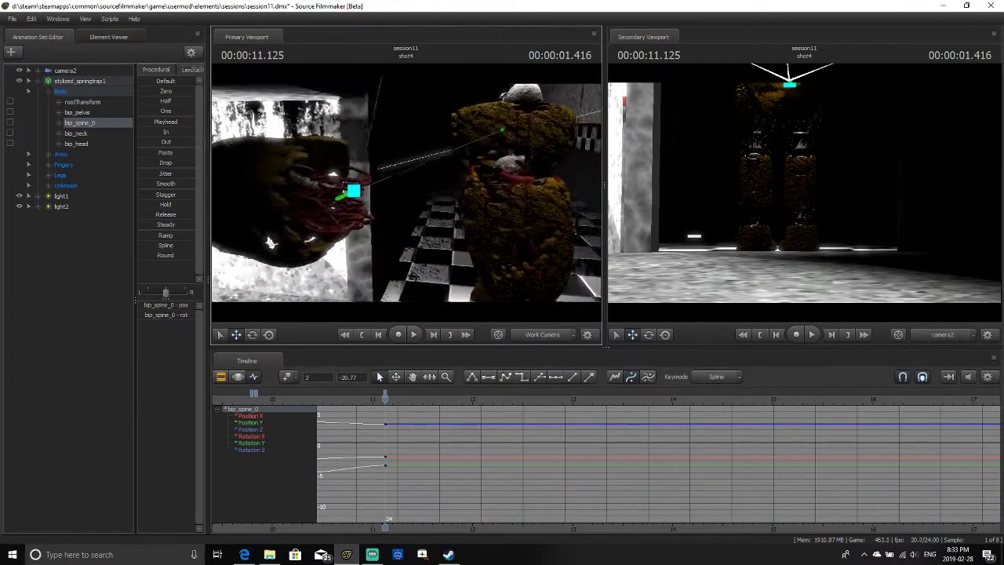
{"action": "left_click_drag", "start_coordinate": [271, 242], "coordinate": [416, 77]}
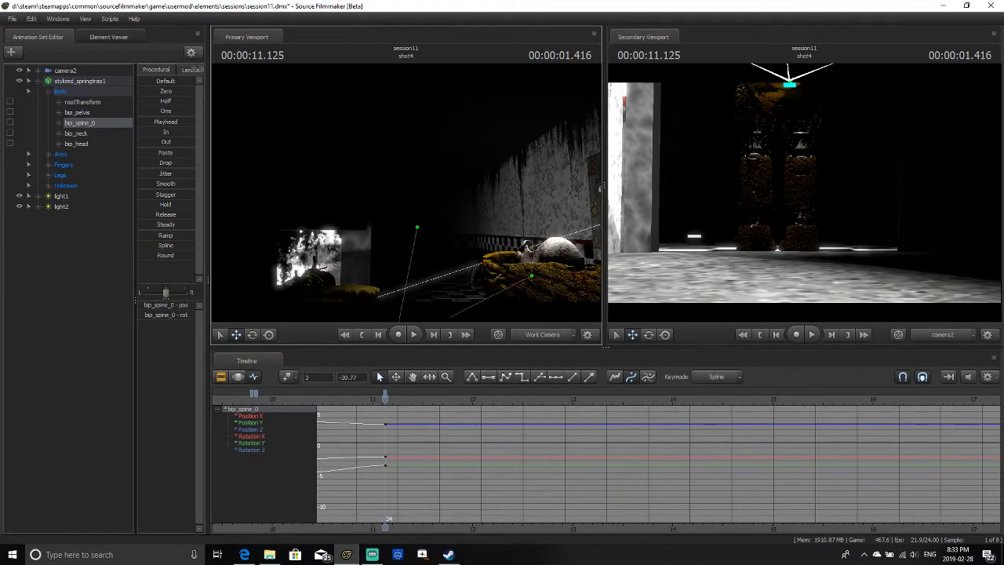
{"action": "mouse_move", "coordinate": [392, 299]}
{"action": "left_mouse_down"}
{"action": "mouse_move", "coordinate": [403, 189]}
{"action": "mouse_move", "coordinate": [404, 300]}
{"action": "left_mouse_up"}
{"action": "left_click_drag", "start_coordinate": [451, 131], "coordinate": [398, 197]}
{"action": "left_click_drag", "start_coordinate": [407, 101], "coordinate": [232, 189]}
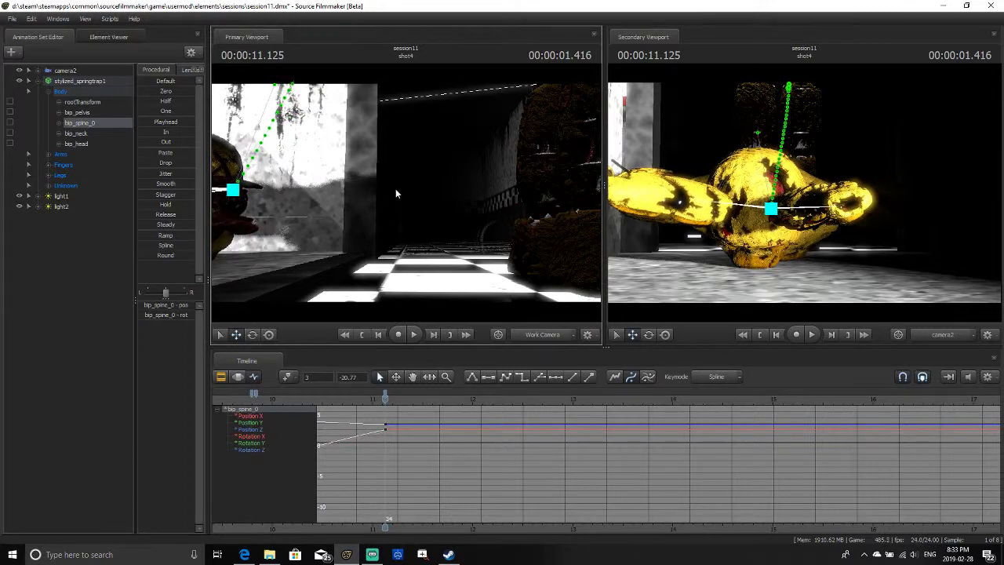
Step back from 00:00:11.125 to the start of the fall and play it to judge its speed
{"action": "key", "text": "Left"}
{"action": "key", "text": "Left"}
{"action": "key", "text": "Left"}
{"action": "key", "text": "Left"}
{"action": "key", "text": "Left"}
{"action": "key", "text": "Left"}
{"action": "key", "text": "Left"}
{"action": "key", "text": "Left"}
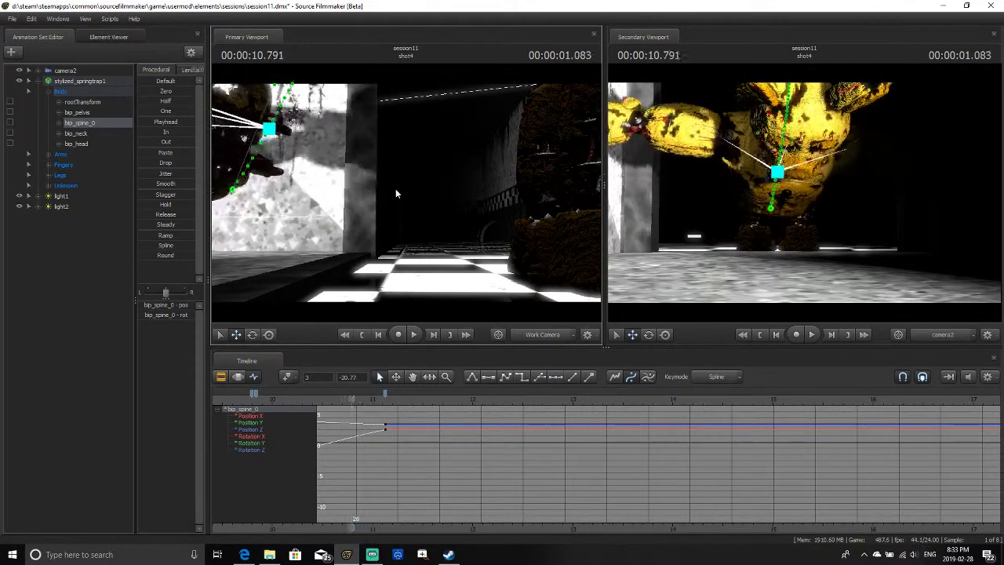
{"action": "key", "text": "Left"}
{"action": "key", "text": "Left"}
{"action": "key", "text": "Left"}
{"action": "key", "text": "Left"}
{"action": "key", "text": "Left"}
{"action": "key", "text": "Left"}
{"action": "key", "text": "Left"}
{"action": "key", "text": "Left"}
{"action": "key", "text": "Left"}
{"action": "key", "text": "Left"}
{"action": "key", "text": "Left"}
{"action": "key", "text": "Left"}
{"action": "key", "text": "Left"}
{"action": "key", "text": "Left"}
{"action": "key", "text": "Left"}
{"action": "key", "text": "Left"}
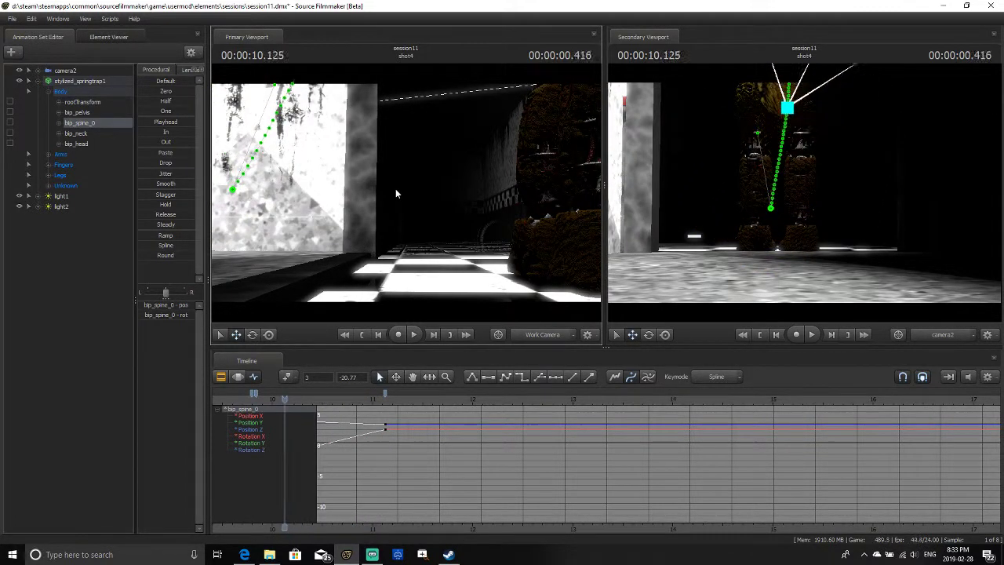
{"action": "key", "text": "Left"}
{"action": "key", "text": "Left"}
{"action": "key", "text": "Left"}
{"action": "key", "text": "Left"}
{"action": "key", "text": "Left"}
{"action": "key", "text": "Left"}
{"action": "key", "text": "Left"}
{"action": "key", "text": "Left"}
{"action": "key", "text": "Left"}
{"action": "key", "text": "Left"}
{"action": "key", "text": "Left"}
{"action": "key", "text": "Left"}
{"action": "key", "text": "space"}
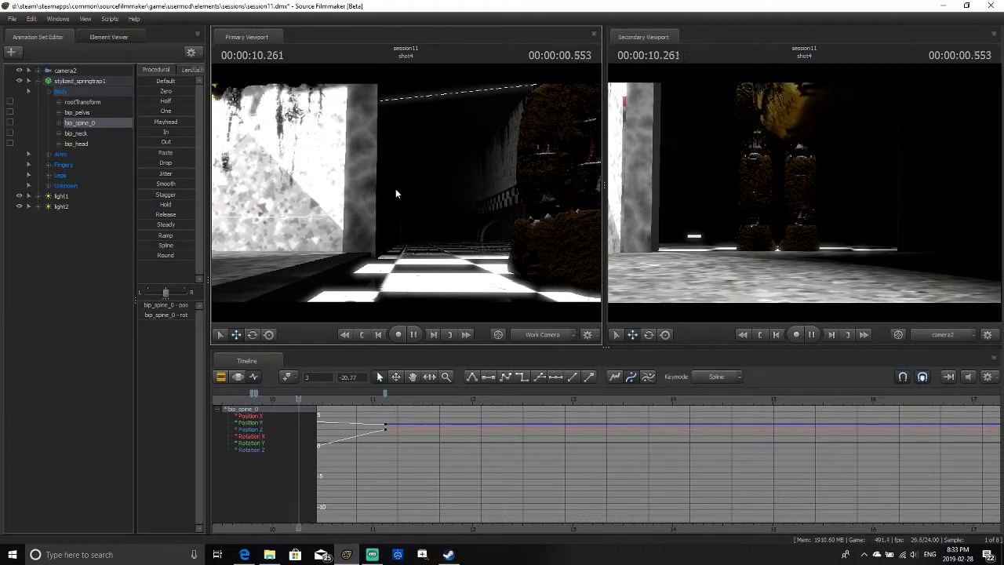
{"action": "key", "text": "space"}
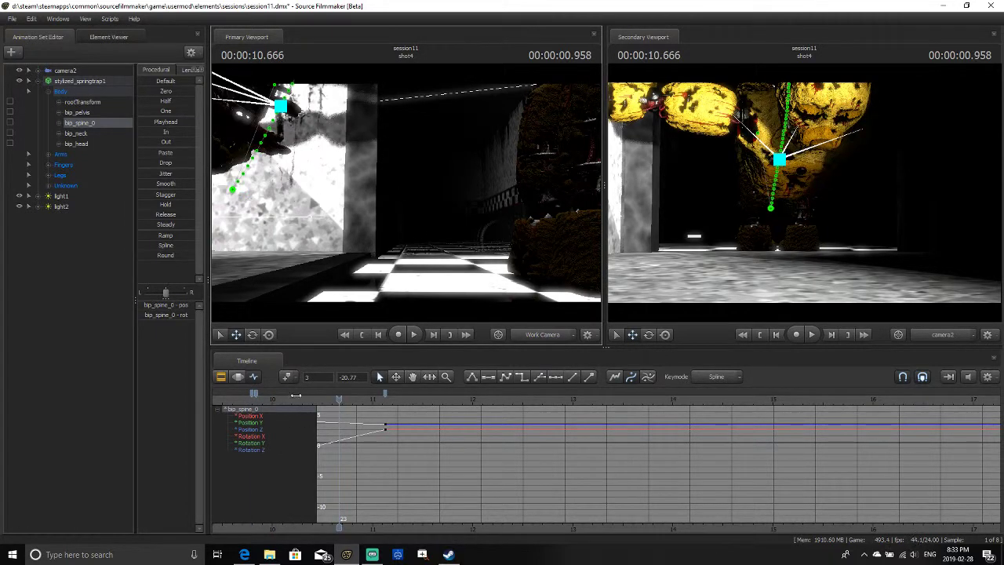
Retime the bip_spine_0 floor keyframe to frame 15 and finally to frame 10, playing the fall after each change
{"action": "left_click_drag", "start_coordinate": [296, 395], "coordinate": [307, 407]}
{"action": "key", "text": "space"}
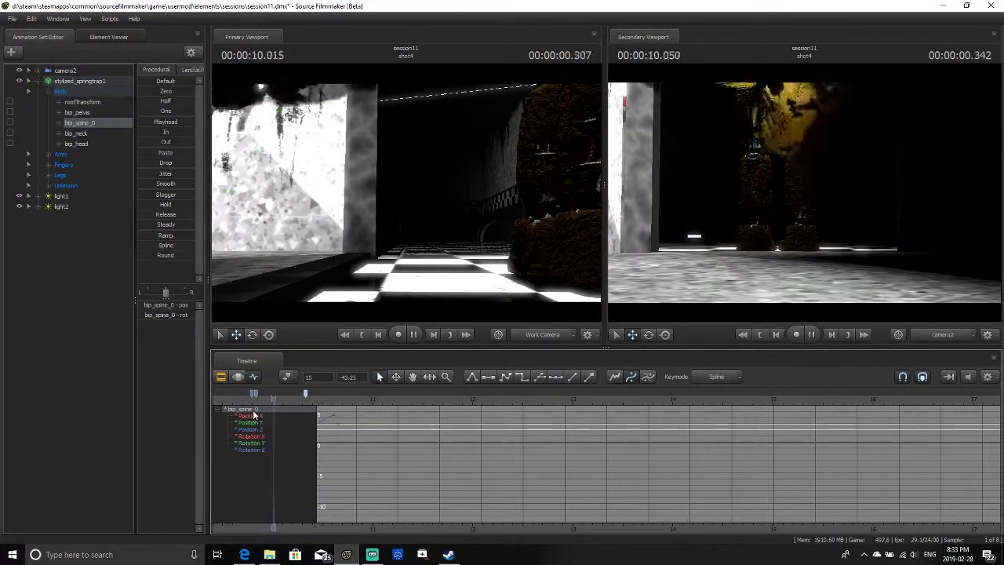
{"action": "left_click", "coordinate": [286, 398]}
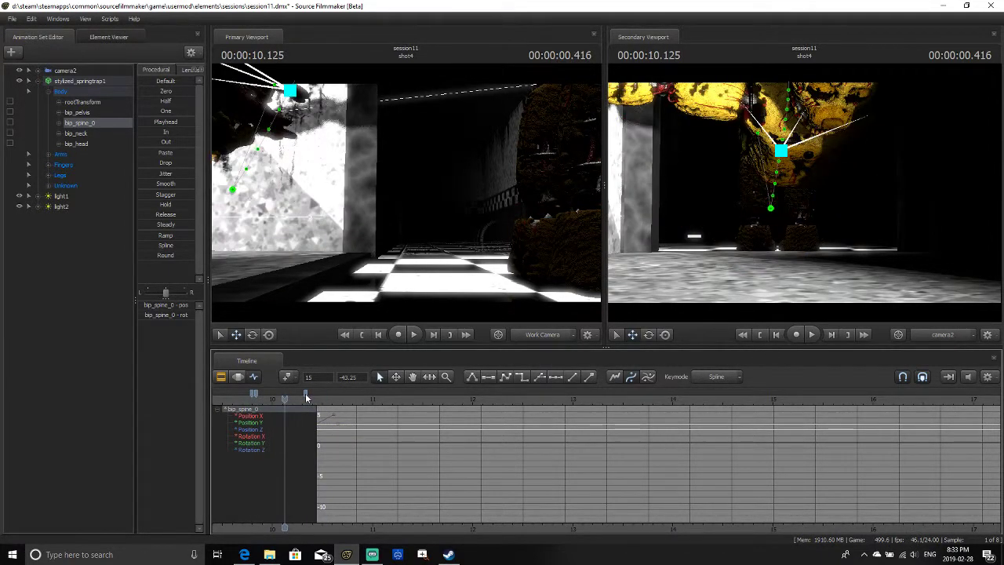
{"action": "left_click_drag", "start_coordinate": [306, 397], "coordinate": [223, 412]}
{"action": "key", "text": "space"}
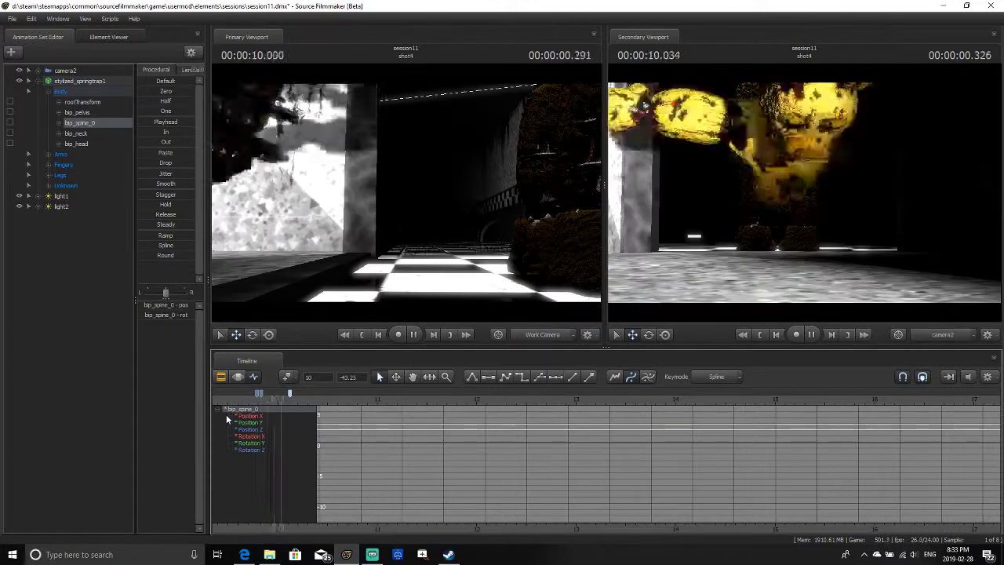
Try the bip_spine_0 floor keyframe at frames 7 and 8, playing the fall after each change, and settle on frame 8
{"action": "key", "text": "space"}
{"action": "left_click", "coordinate": [286, 393]}
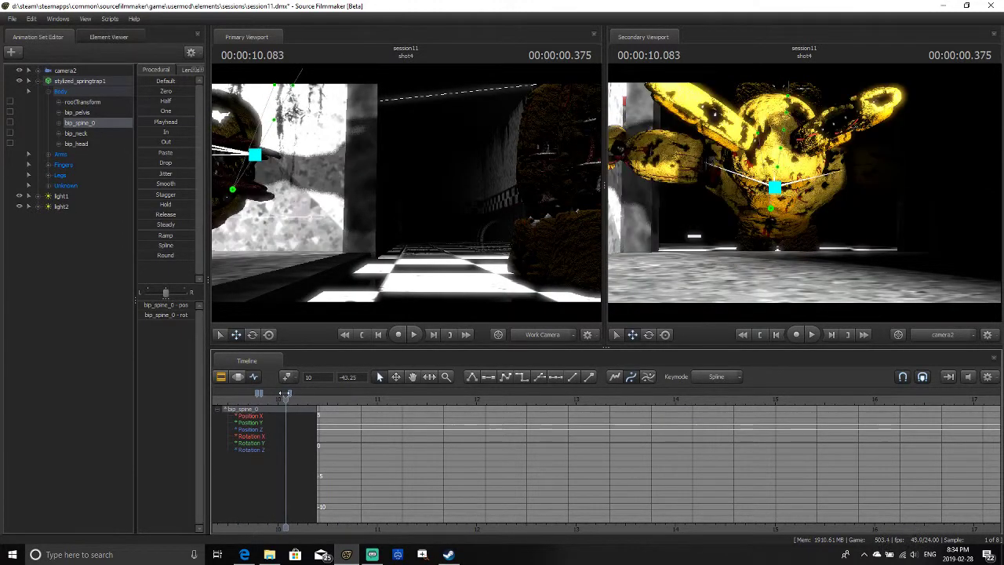
{"action": "left_click_drag", "start_coordinate": [292, 397], "coordinate": [272, 398]}
{"action": "left_click_drag", "start_coordinate": [285, 400], "coordinate": [261, 407]}
{"action": "key", "text": "space"}
{"action": "key", "text": "space"}
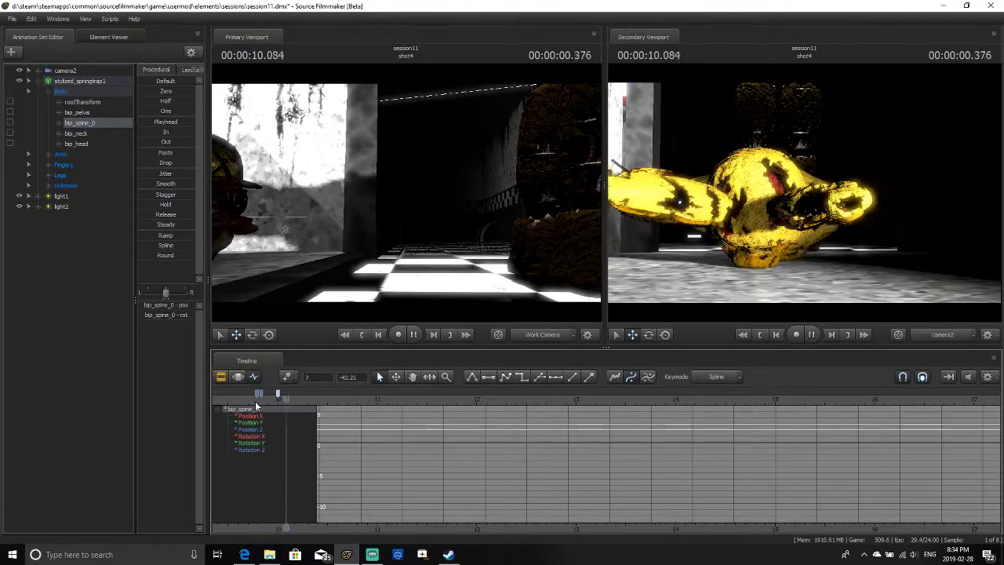
{"action": "left_click_drag", "start_coordinate": [283, 402], "coordinate": [241, 405]}
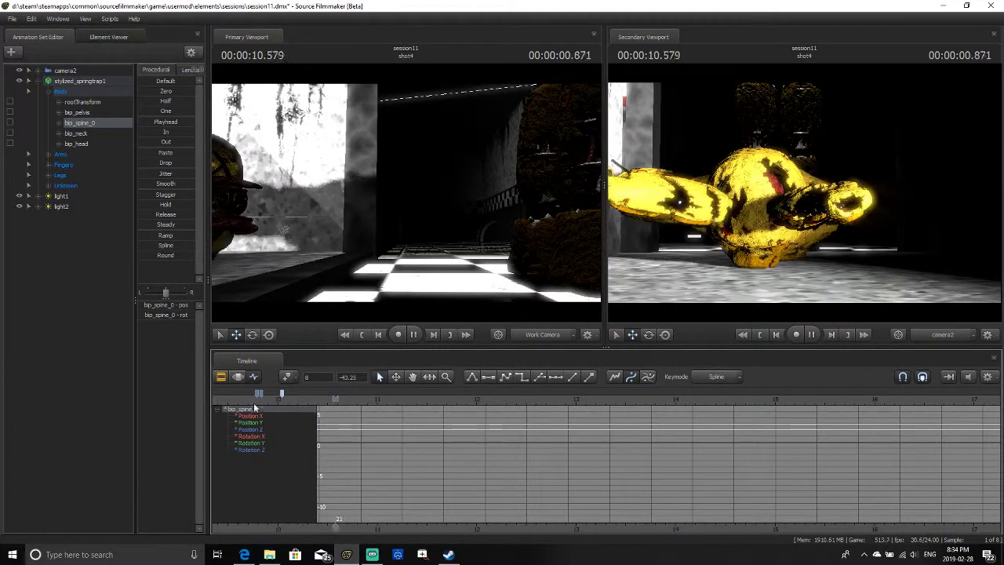
{"action": "left_click", "coordinate": [282, 395]}
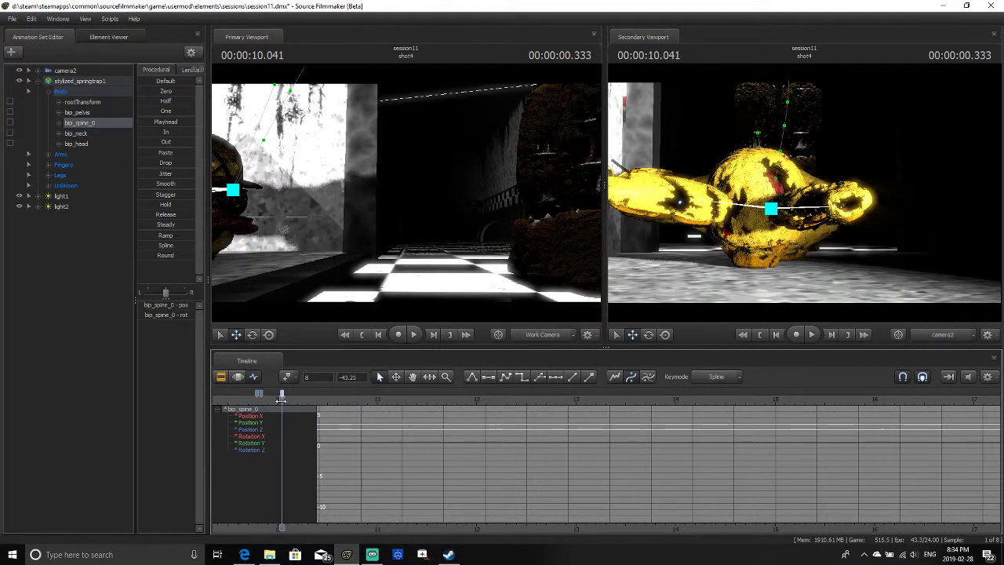
{"action": "left_click_drag", "start_coordinate": [280, 402], "coordinate": [277, 401]}
{"action": "key", "text": "space"}
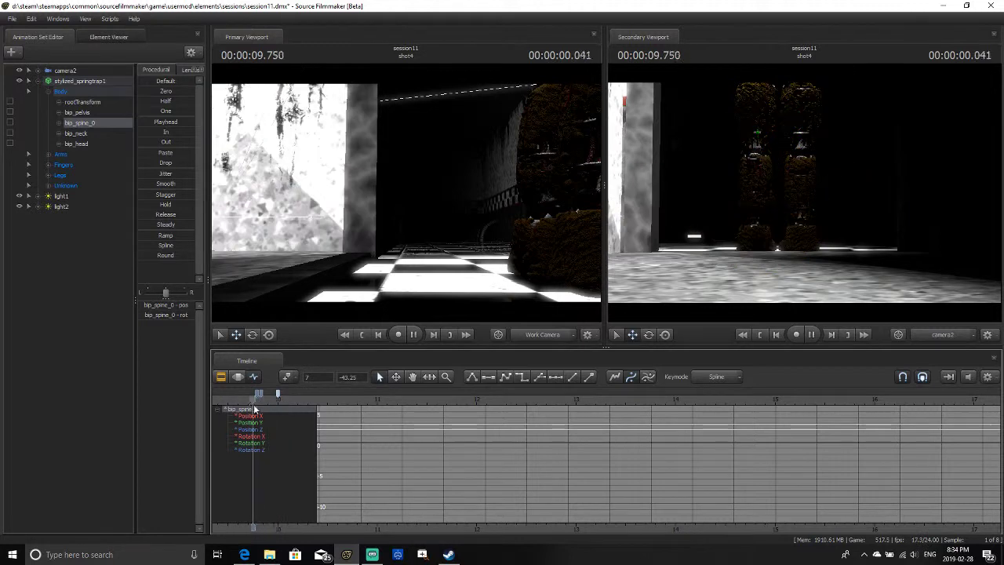
Key bip_spine_0 at 00:00:10.166, raising the upper body off the floor and rotating it for a bounce
{"action": "left_click_drag", "start_coordinate": [290, 399], "coordinate": [293, 399]}
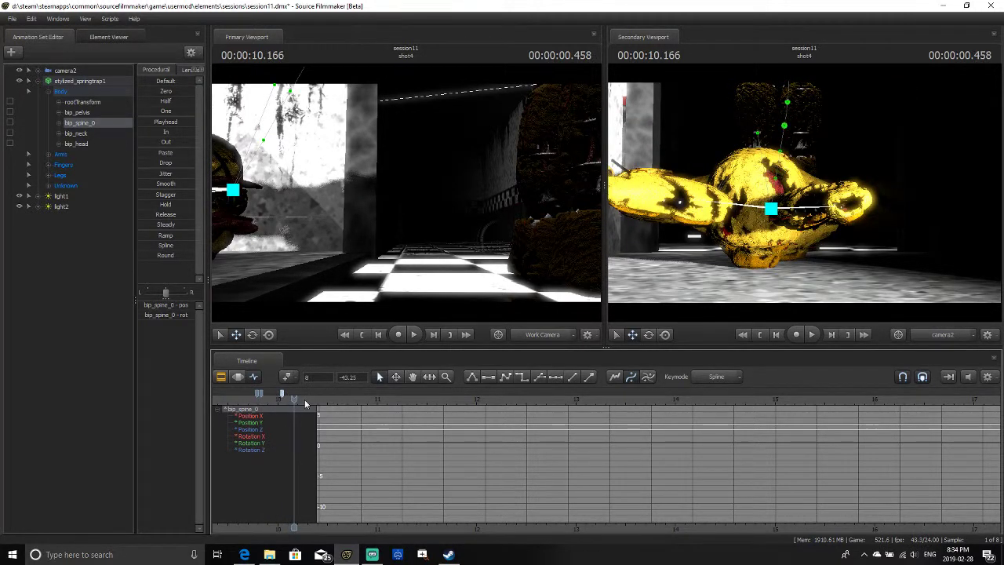
{"action": "key", "text": "ctrl+v"}
{"action": "left_click_drag", "start_coordinate": [768, 213], "coordinate": [770, 176]}
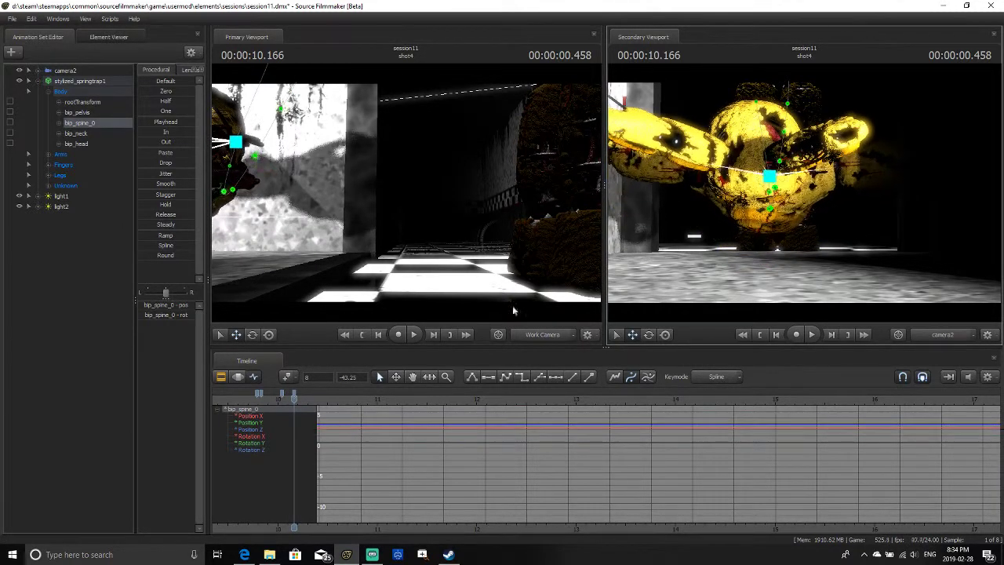
{"action": "left_click", "coordinate": [252, 335]}
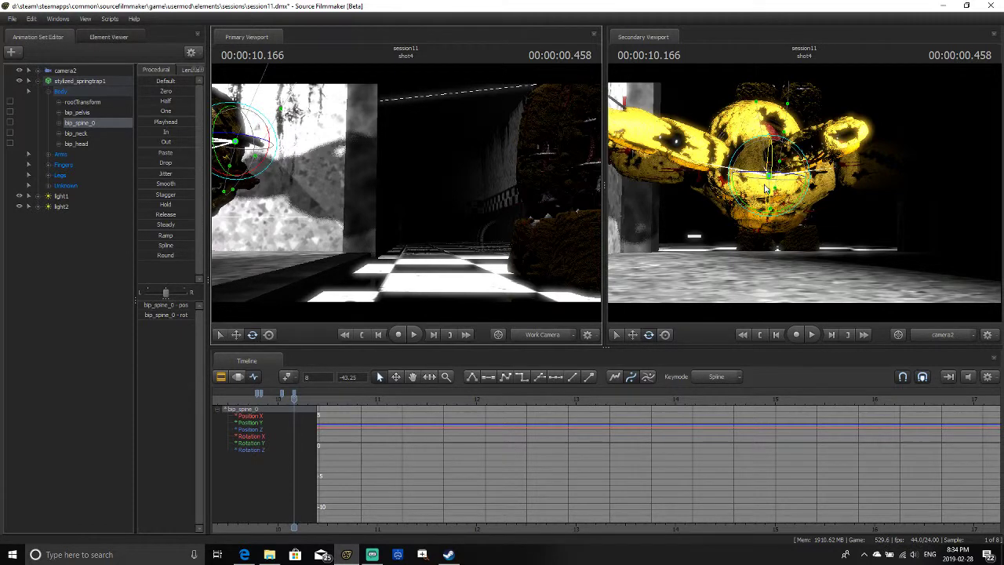
{"action": "left_click_drag", "start_coordinate": [766, 188], "coordinate": [770, 217]}
Move bip_spine_0 at 00:00:10.166 forward and slightly up, bringing the bouncing upper body closer to camera2
{"action": "left_click_drag", "start_coordinate": [443, 230], "coordinate": [406, 193]}
{"action": "key", "text": "a"}
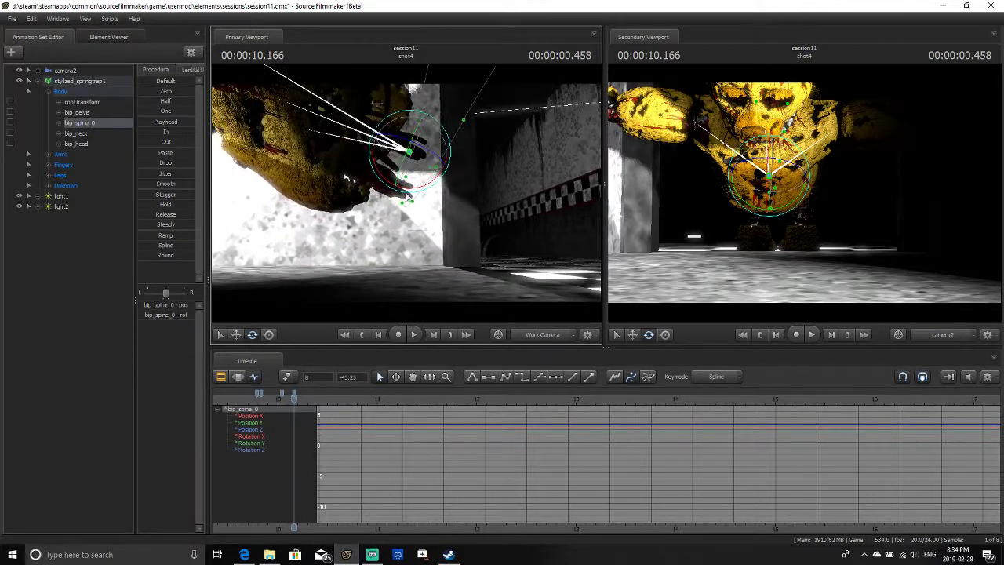
{"action": "left_click", "coordinate": [237, 334]}
{"action": "left_click_drag", "start_coordinate": [407, 153], "coordinate": [284, 136]}
Key bip_spine_0 at 00:00:10.291, rotating the upper body and lowering it onto the floor nearer to camera2
{"action": "key", "text": "Right"}
{"action": "key", "text": "Right"}
{"action": "key", "text": "Right"}
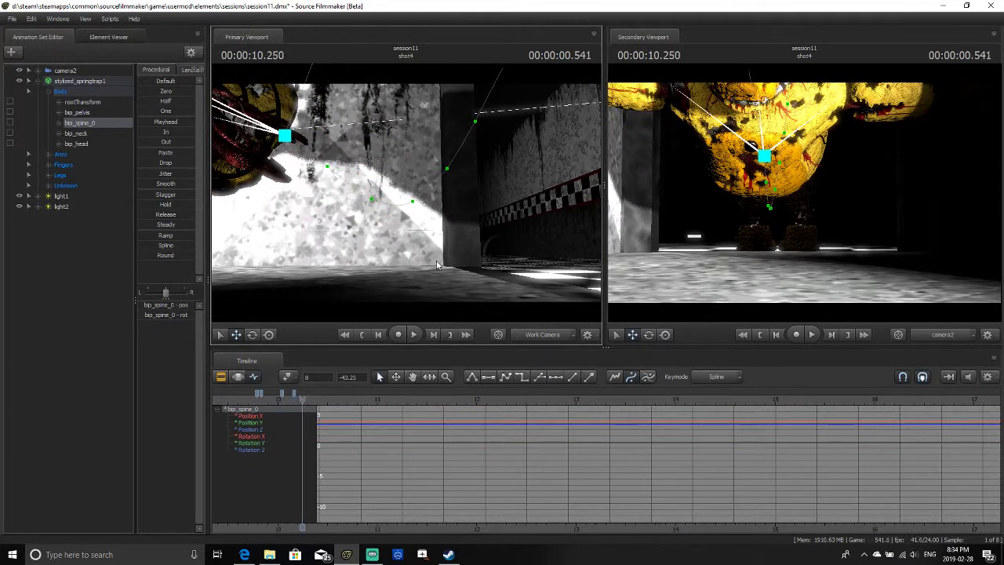
{"action": "left_click_drag", "start_coordinate": [437, 254], "coordinate": [365, 248]}
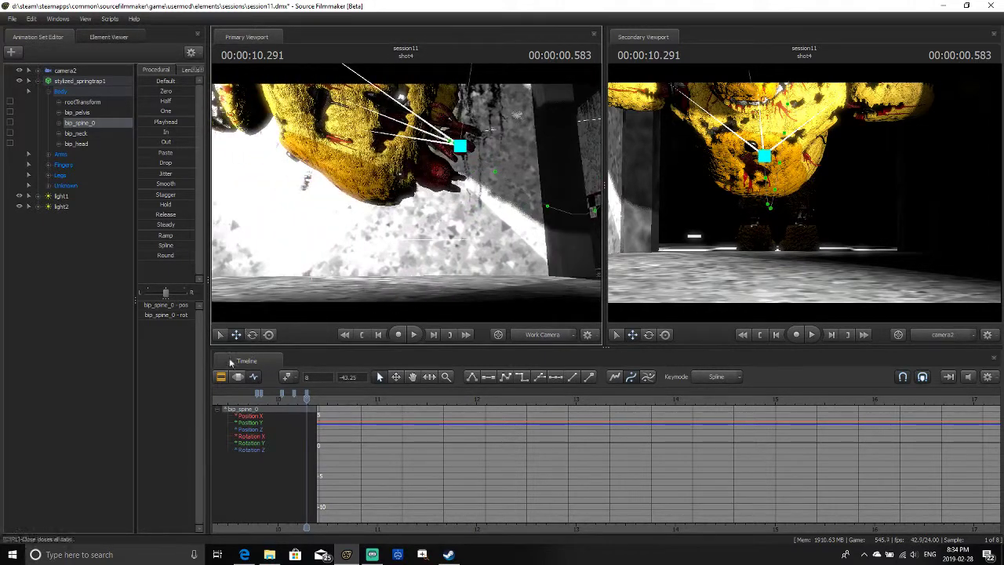
{"action": "left_click", "coordinate": [252, 334]}
{"action": "left_click_drag", "start_coordinate": [454, 185], "coordinate": [407, 174]}
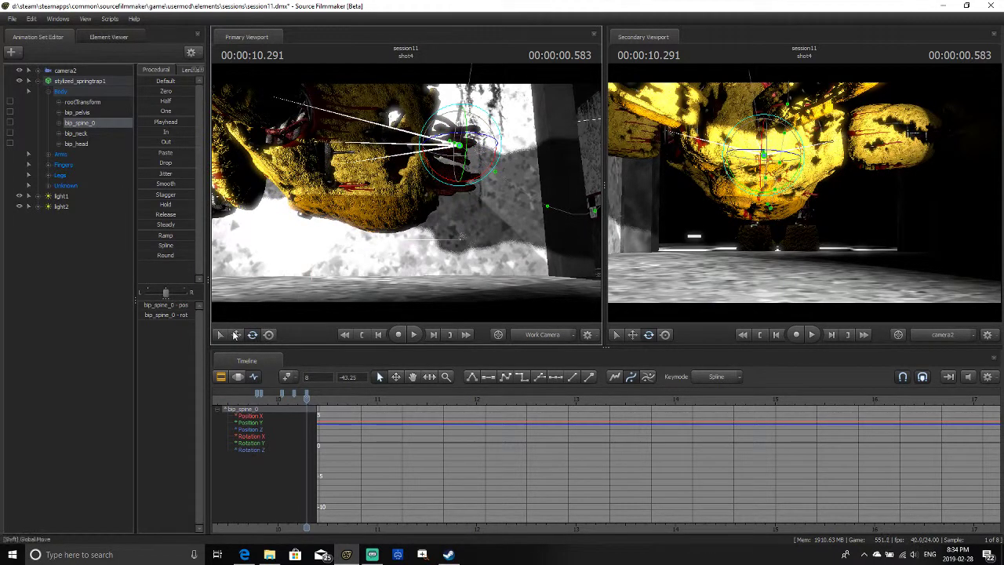
{"action": "left_click", "coordinate": [235, 335]}
{"action": "left_click_drag", "start_coordinate": [461, 148], "coordinate": [378, 205]}
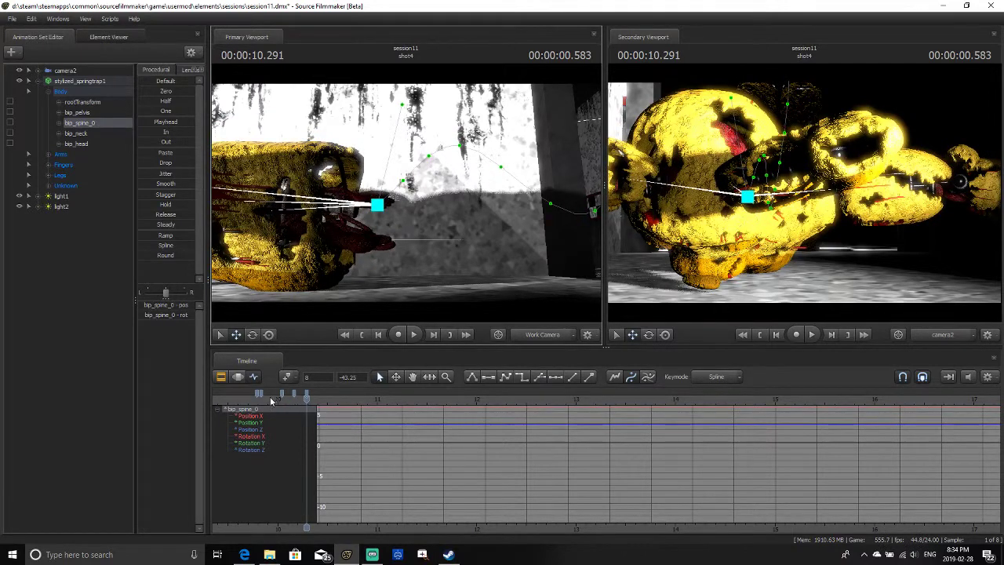
Step back and forth through the frames between 00:00:10.041 and 00:00:10.625 to examine the first bounce
{"action": "key", "text": "Left"}
{"action": "key", "text": "Left"}
{"action": "key", "text": "Left"}
{"action": "key", "text": "Left"}
{"action": "key", "text": "Left"}
{"action": "key", "text": "Left"}
{"action": "key", "text": "Left"}
{"action": "key", "text": "Left"}
{"action": "key", "text": "Left"}
{"action": "key", "text": "Left"}
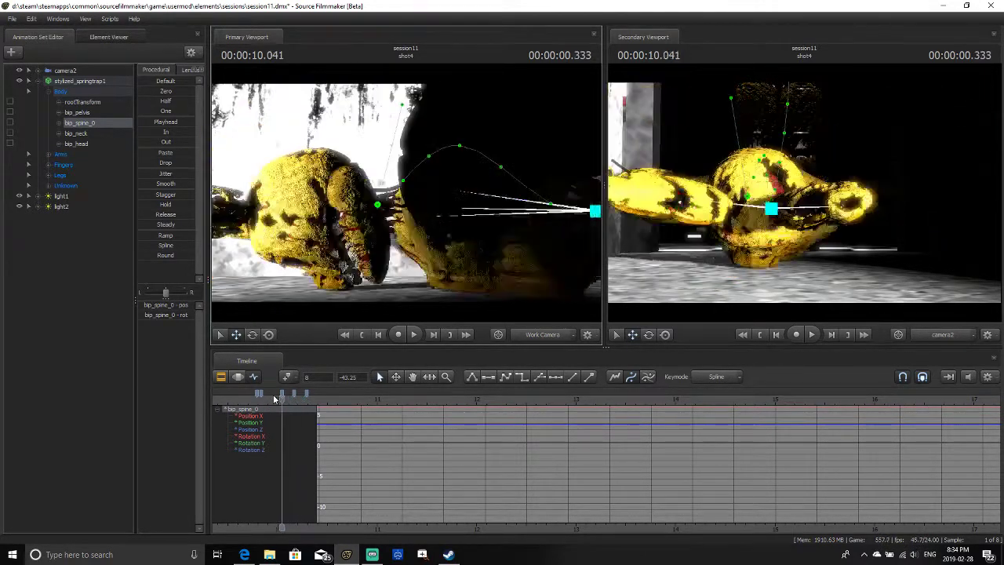
{"action": "key", "text": "Right"}
{"action": "key", "text": "Right"}
{"action": "key", "text": "Right"}
{"action": "key", "text": "Right"}
{"action": "key", "text": "Right"}
{"action": "key", "text": "Right"}
{"action": "key", "text": "Right"}
{"action": "key", "text": "Right"}
{"action": "key", "text": "Right"}
{"action": "key", "text": "Right"}
{"action": "key", "text": "Right"}
{"action": "key", "text": "Right"}
{"action": "key", "text": "Right"}
{"action": "key", "text": "Right"}
{"action": "key", "text": "Right"}
{"action": "key", "text": "Right"}
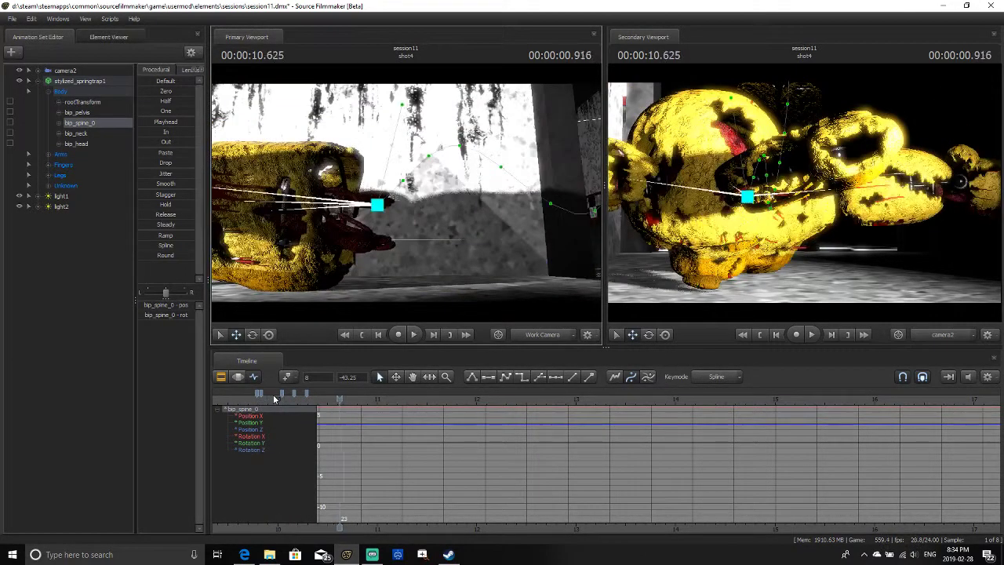
{"action": "key", "text": "Left"}
{"action": "key", "text": "Left"}
{"action": "key", "text": "Left"}
{"action": "key", "text": "Left"}
{"action": "key", "text": "Left"}
{"action": "key", "text": "Left"}
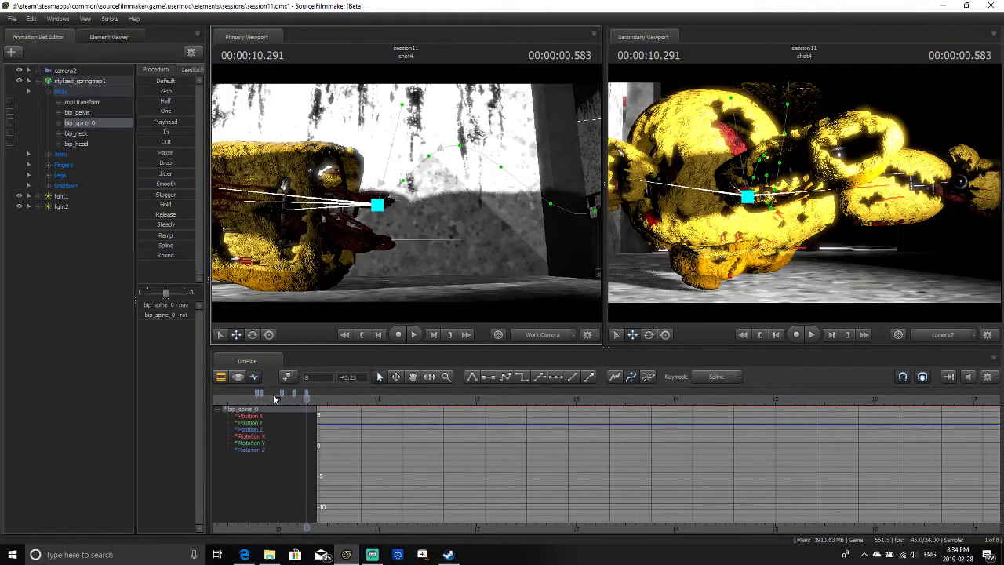
Lower bip_spine_0 at 00:00:10.166 to reduce the height of the first bounce, and play the result
{"action": "key", "text": "Left"}
{"action": "key", "text": "Left"}
{"action": "key", "text": "Left"}
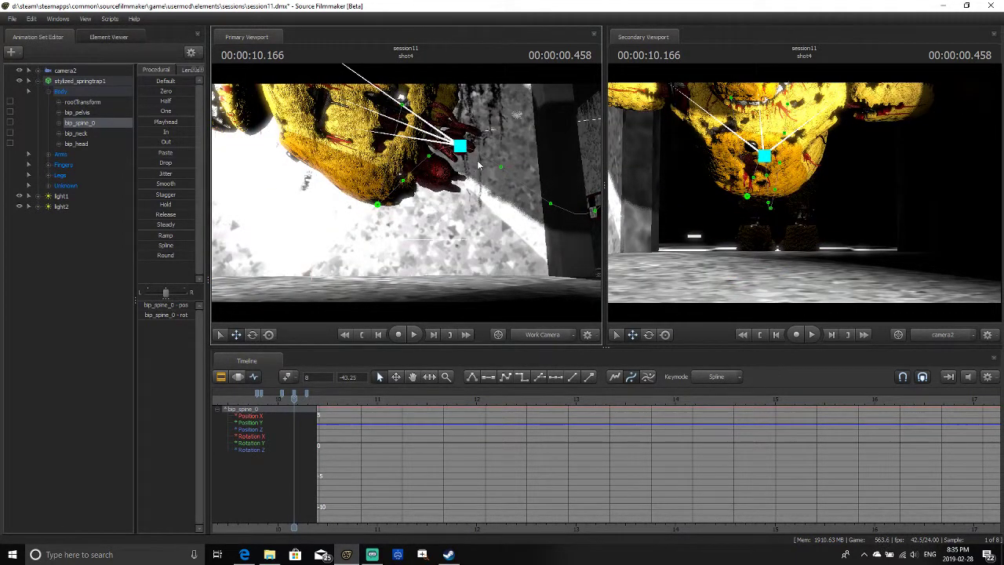
{"action": "left_click_drag", "start_coordinate": [467, 149], "coordinate": [407, 198]}
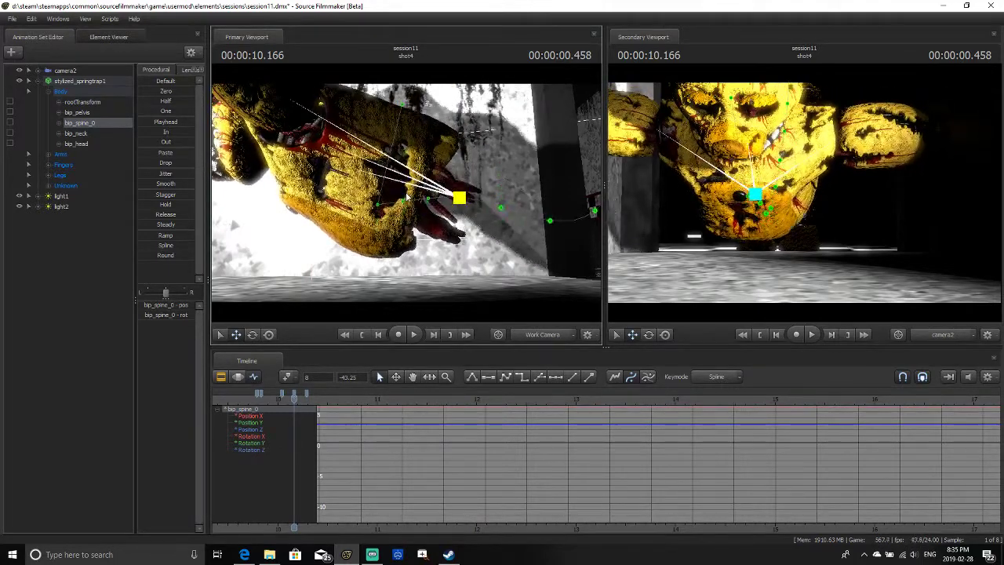
{"action": "key", "text": "space"}
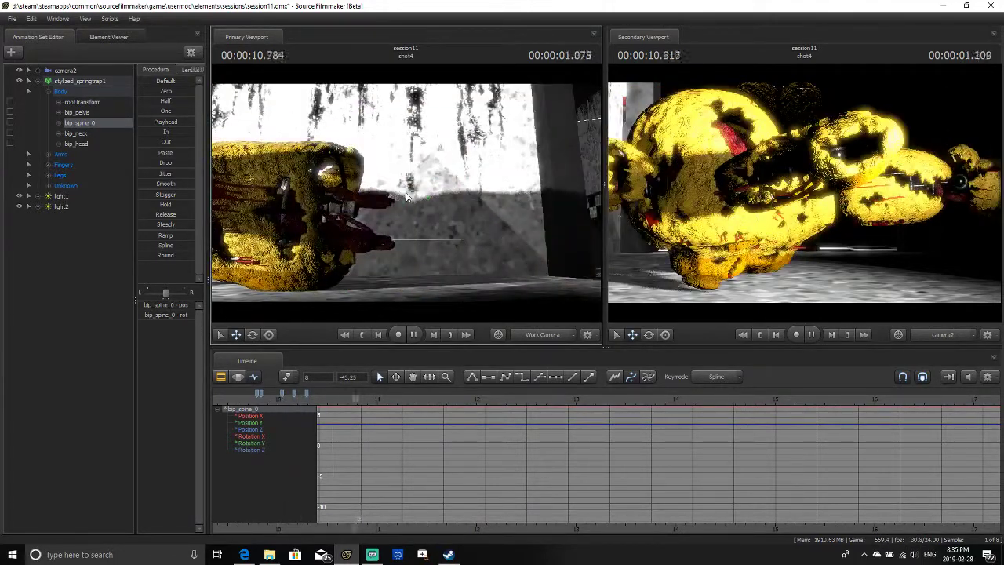
{"action": "key", "text": "space"}
Key bip_spine_0 at 00:00:10.416, rotating and lifting the upper body off the floor for a second bounce, and play it
{"action": "left_click_drag", "start_coordinate": [323, 403], "coordinate": [278, 422]}
{"action": "key", "text": "Right"}
{"action": "key", "text": "Right"}
{"action": "key", "text": "Right"}
{"action": "key", "text": "Right"}
{"action": "key", "text": "Right"}
{"action": "key", "text": "Right"}
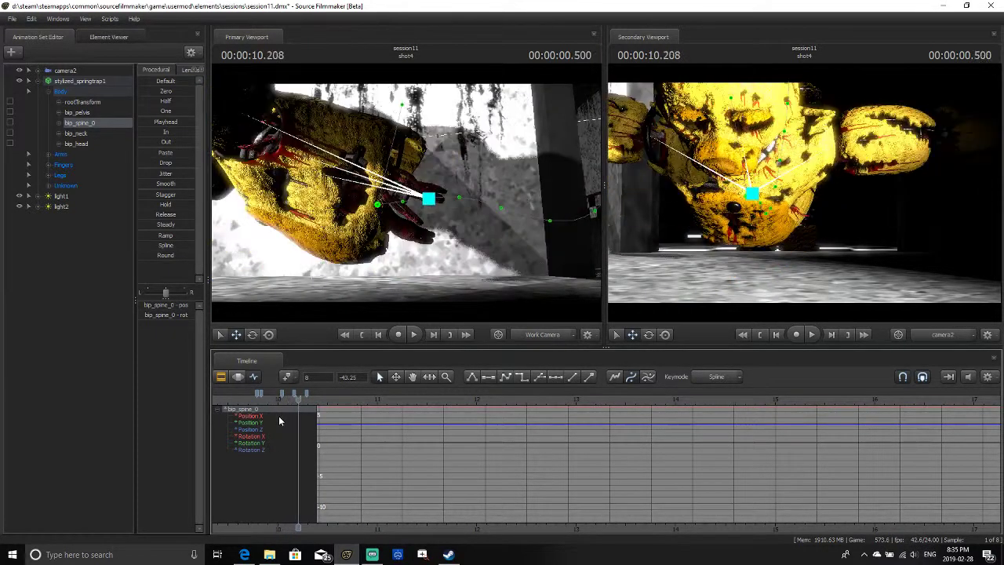
{"action": "key", "text": "Right"}
{"action": "key", "text": "Right"}
{"action": "key", "text": "Right"}
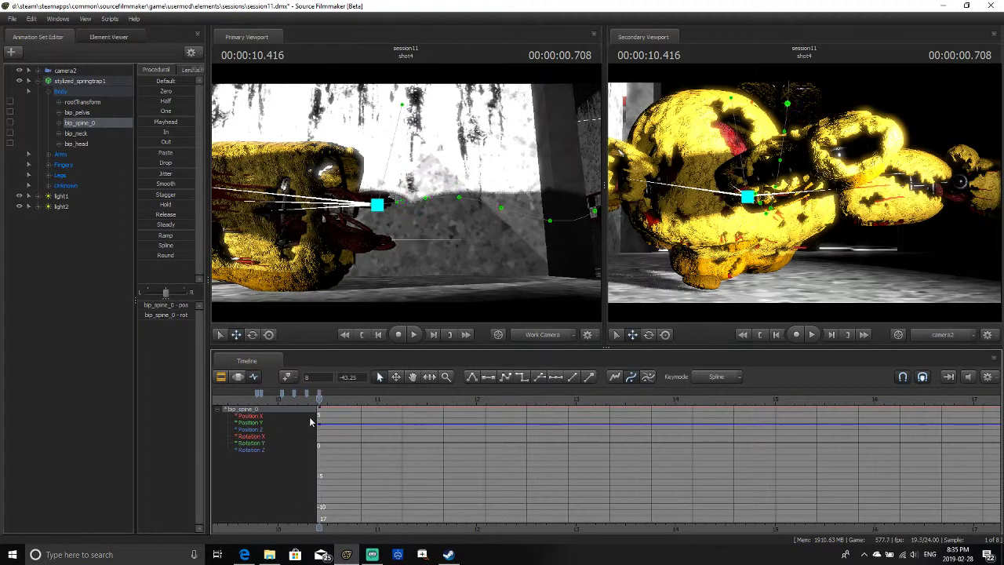
{"action": "left_click", "coordinate": [252, 335]}
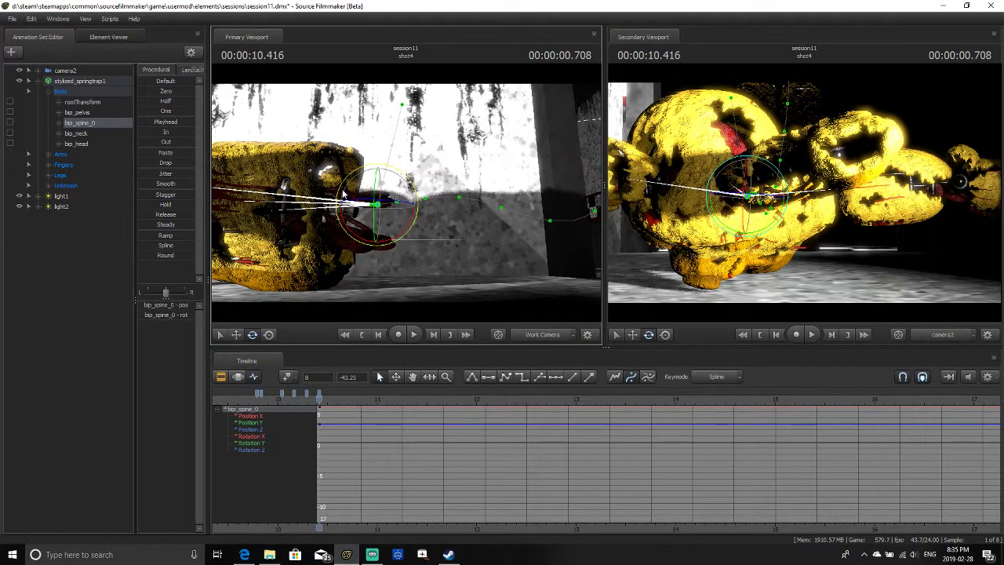
{"action": "left_click_drag", "start_coordinate": [349, 230], "coordinate": [291, 313]}
{"action": "left_click", "coordinate": [249, 336]}
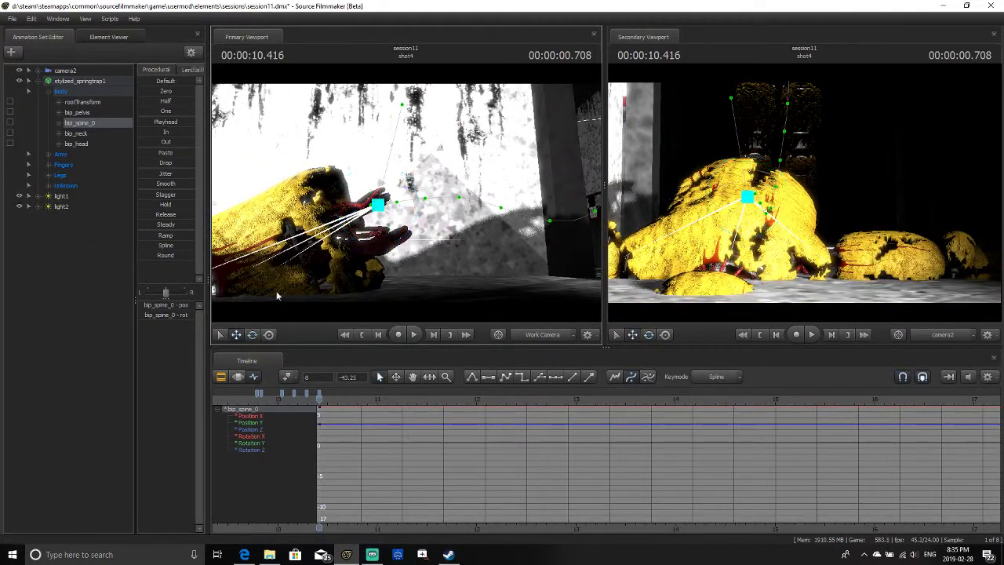
{"action": "left_click_drag", "start_coordinate": [381, 206], "coordinate": [323, 147]}
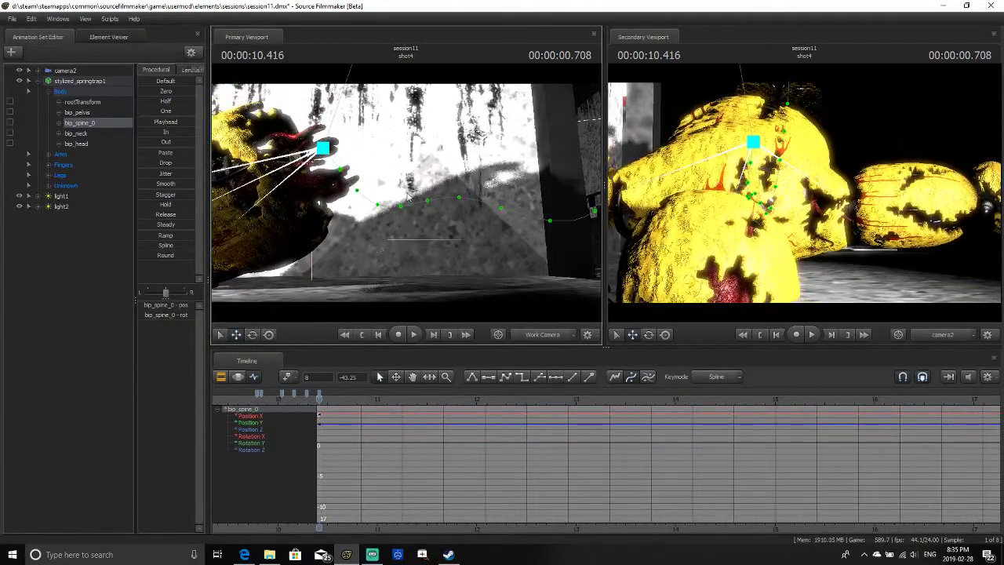
{"action": "key", "text": "space"}
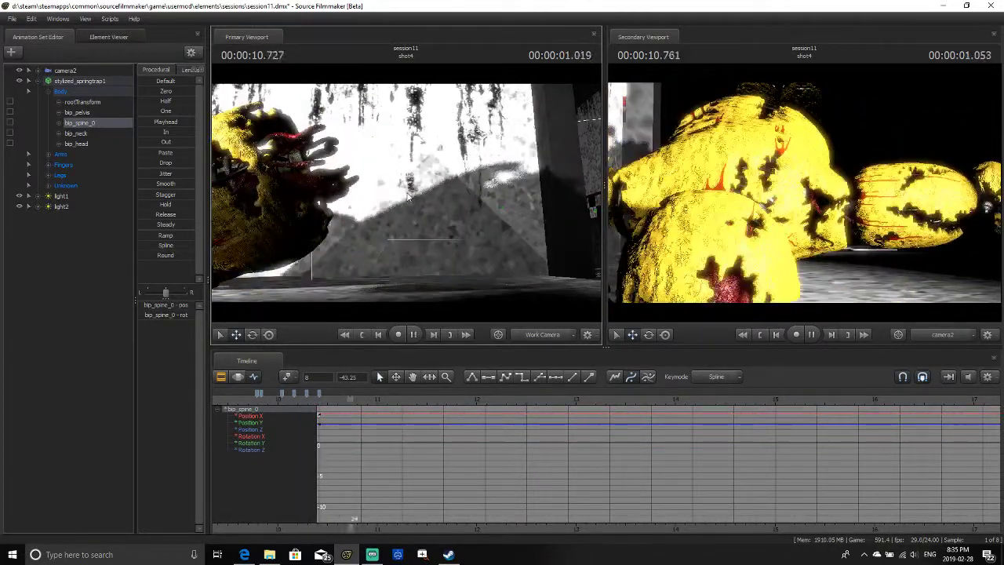
{"action": "key", "text": "space"}
Key bip_spine_0 at 00:00:10.500, rotating the upper body and lowering it to the floor closer to camera2
{"action": "key", "text": "Left"}
{"action": "key", "text": "Left"}
{"action": "key", "text": "Left"}
{"action": "key", "text": "Left"}
{"action": "key", "text": "Left"}
{"action": "key", "text": "Left"}
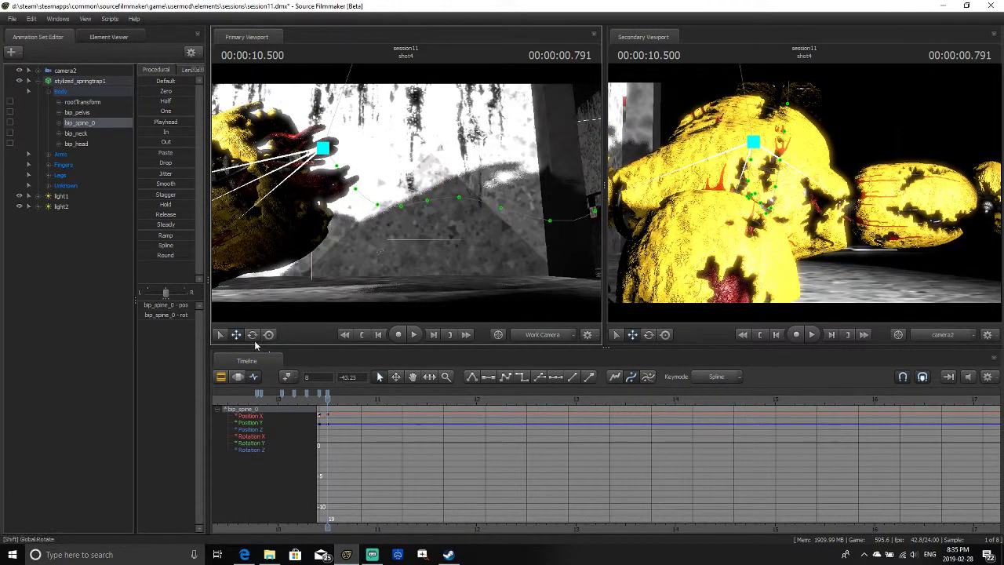
{"action": "left_click", "coordinate": [251, 334]}
{"action": "left_click_drag", "start_coordinate": [358, 151], "coordinate": [355, 166]}
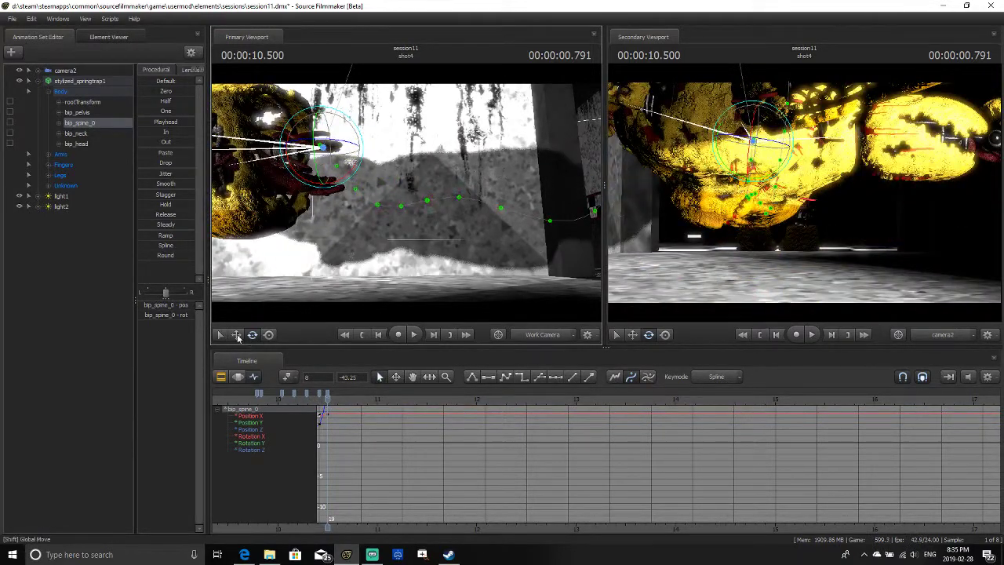
{"action": "left_click", "coordinate": [236, 335]}
{"action": "left_click_drag", "start_coordinate": [322, 149], "coordinate": [274, 214]}
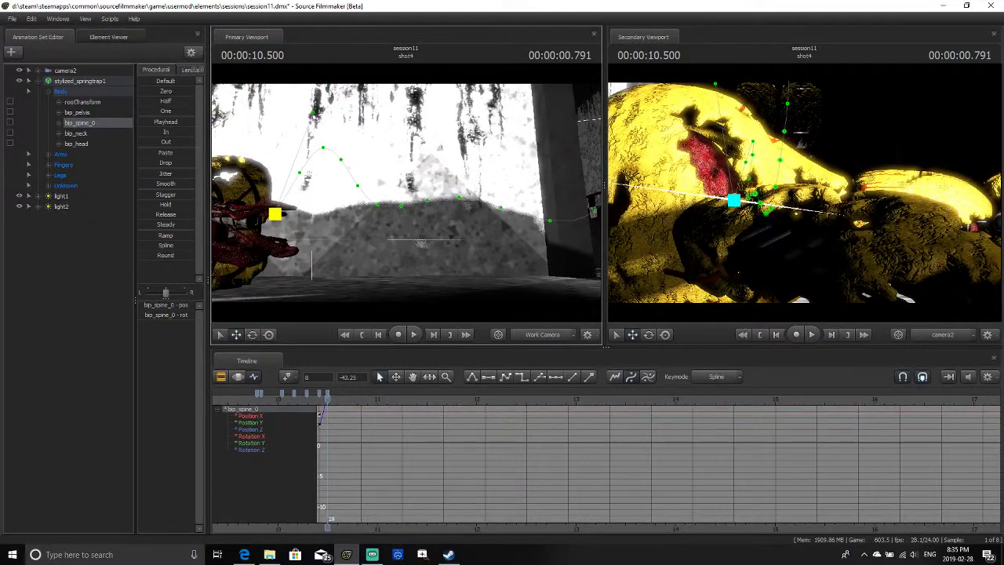
Step back through the bounce frames and play the fall to check how both bounces move
{"action": "key", "text": "Left"}
{"action": "key", "text": "Left"}
{"action": "key", "text": "Left"}
{"action": "key", "text": "Left"}
{"action": "key", "text": "Left"}
{"action": "key", "text": "Left"}
{"action": "key", "text": "Left"}
{"action": "key", "text": "Left"}
{"action": "key", "text": "Left"}
{"action": "key", "text": "Left"}
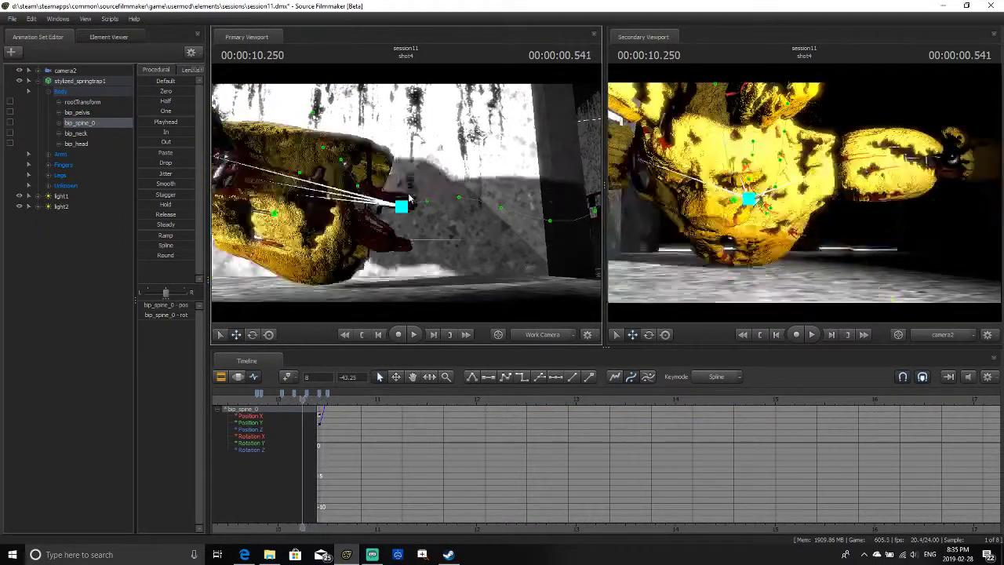
{"action": "key", "text": "space"}
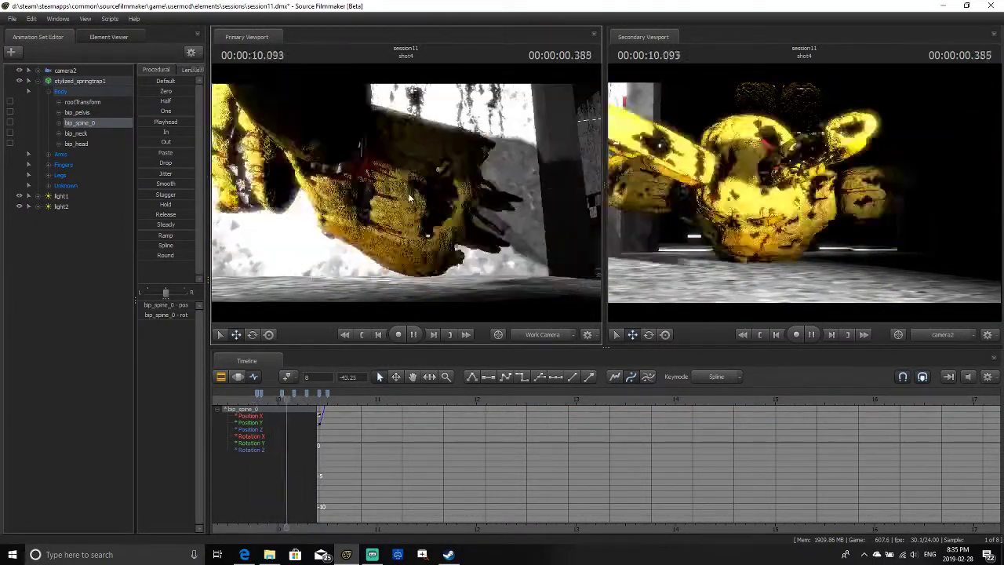
{"action": "key", "text": "space"}
{"action": "key", "text": "Left"}
{"action": "key", "text": "Left"}
{"action": "key", "text": "Left"}
{"action": "key", "text": "Left"}
{"action": "key", "text": "Left"}
{"action": "key", "text": "Left"}
{"action": "key", "text": "Left"}
{"action": "key", "text": "Left"}
{"action": "key", "text": "Left"}
{"action": "key", "text": "Left"}
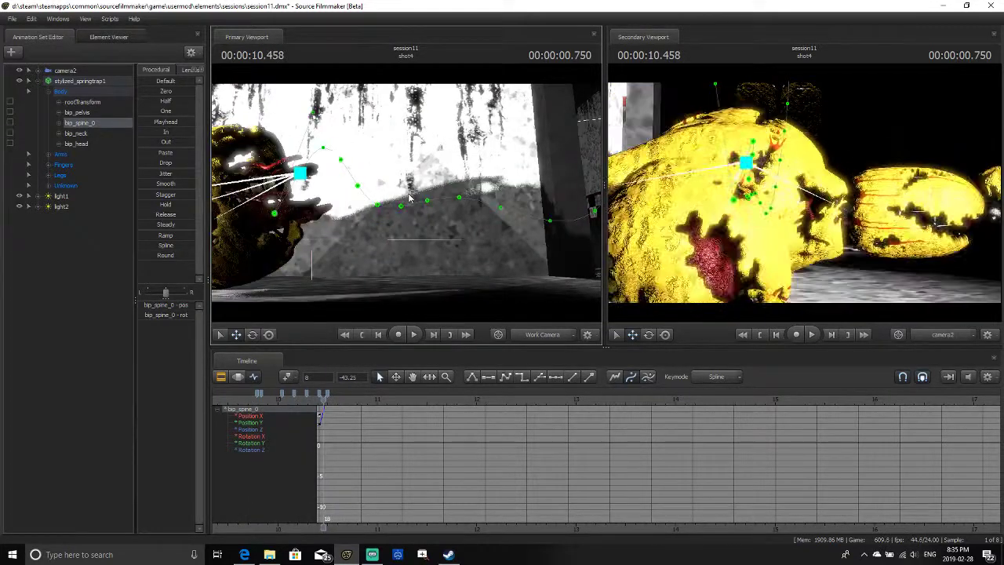
Key bip_spine_0 at 00:00:10.666 and slide the upper body along the floor further toward camera2
{"action": "key", "text": "Right"}
{"action": "key", "text": "Right"}
{"action": "key", "text": "Right"}
{"action": "key", "text": "Right"}
{"action": "key", "text": "Right"}
{"action": "key", "text": "Right"}
{"action": "key", "text": "Right"}
{"action": "key", "text": "Right"}
{"action": "key", "text": "Right"}
{"action": "key", "text": "Right"}
{"action": "key", "text": "Right"}
{"action": "key", "text": "Right"}
{"action": "key", "text": "Right"}
{"action": "key", "text": "Right"}
{"action": "key", "text": "Right"}
{"action": "key", "text": "Right"}
{"action": "key", "text": "Right"}
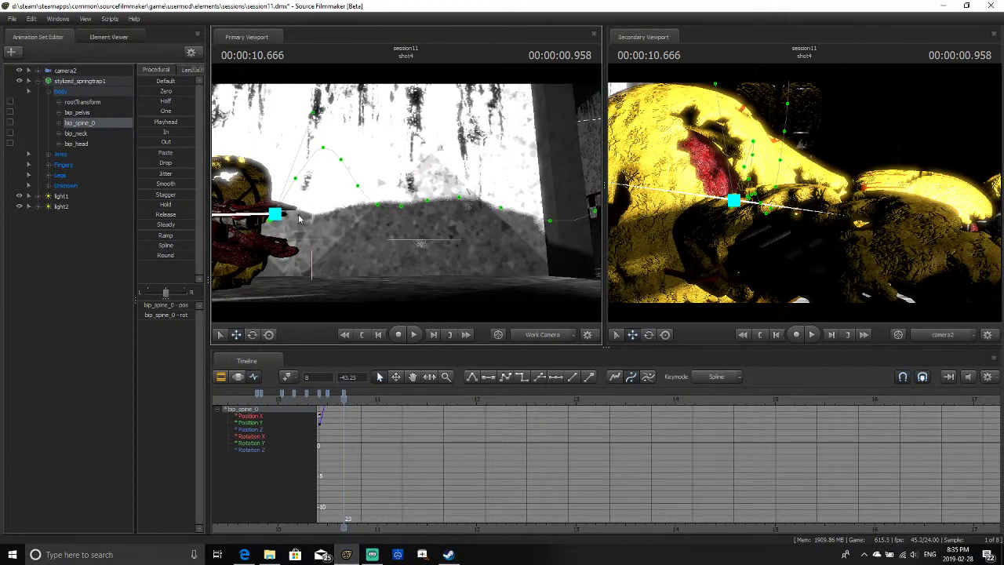
{"action": "left_click_drag", "start_coordinate": [275, 214], "coordinate": [182, 217]}
Step back to about 00:00:10.500 and play the slide along the floor to check its motion
{"action": "key", "text": "Left"}
{"action": "key", "text": "Left"}
{"action": "key", "text": "Left"}
{"action": "key", "text": "Left"}
{"action": "key", "text": "Left"}
{"action": "key", "text": "Left"}
{"action": "key", "text": "Left"}
{"action": "key", "text": "Left"}
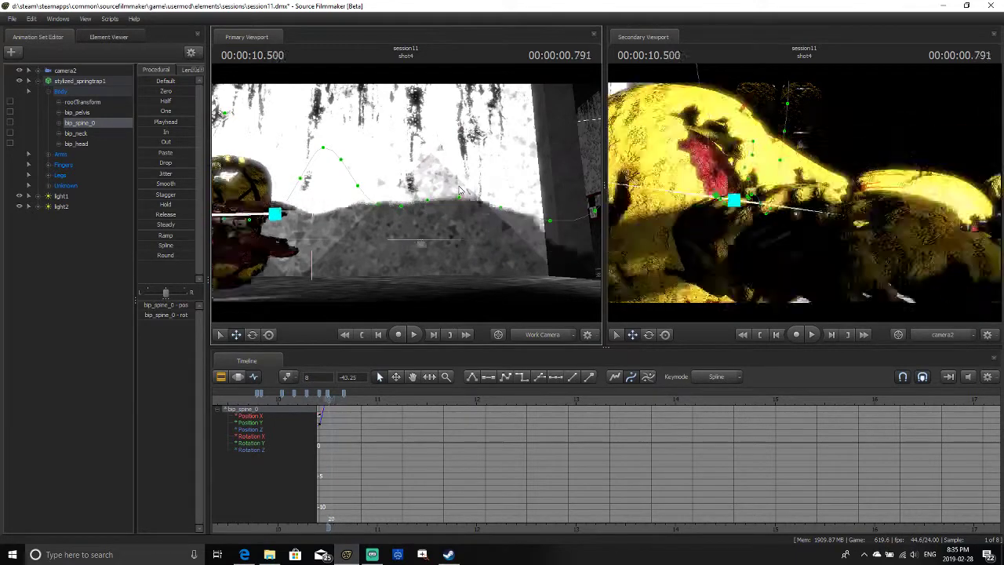
{"action": "key", "text": "space"}
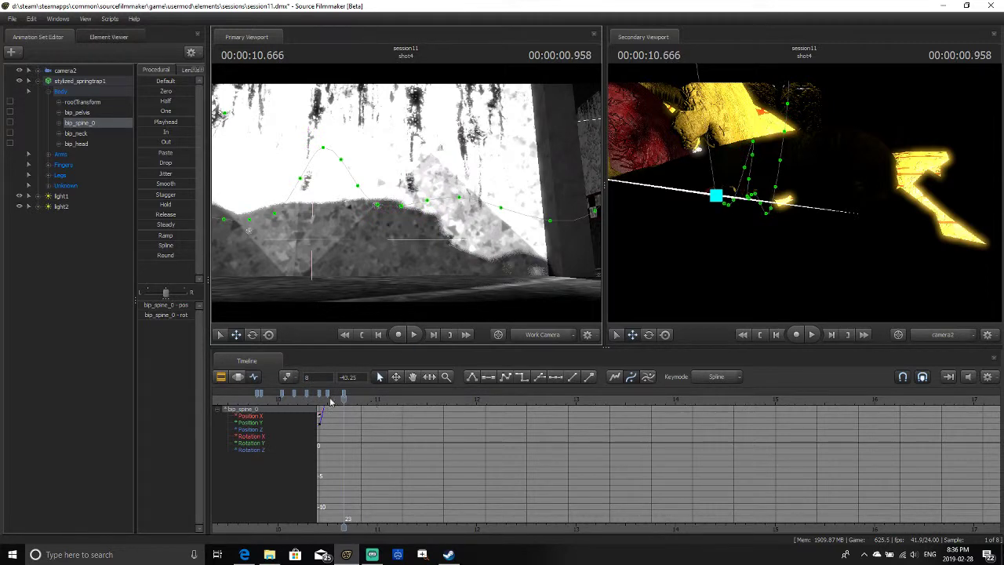
Retime the final bip_spine_0 slide keyframe to frame 94 and play the animation from the bounces
{"action": "left_click_drag", "start_coordinate": [343, 394], "coordinate": [638, 399]}
{"action": "left_click_drag", "start_coordinate": [346, 396], "coordinate": [298, 403]}
{"action": "key", "text": "space"}
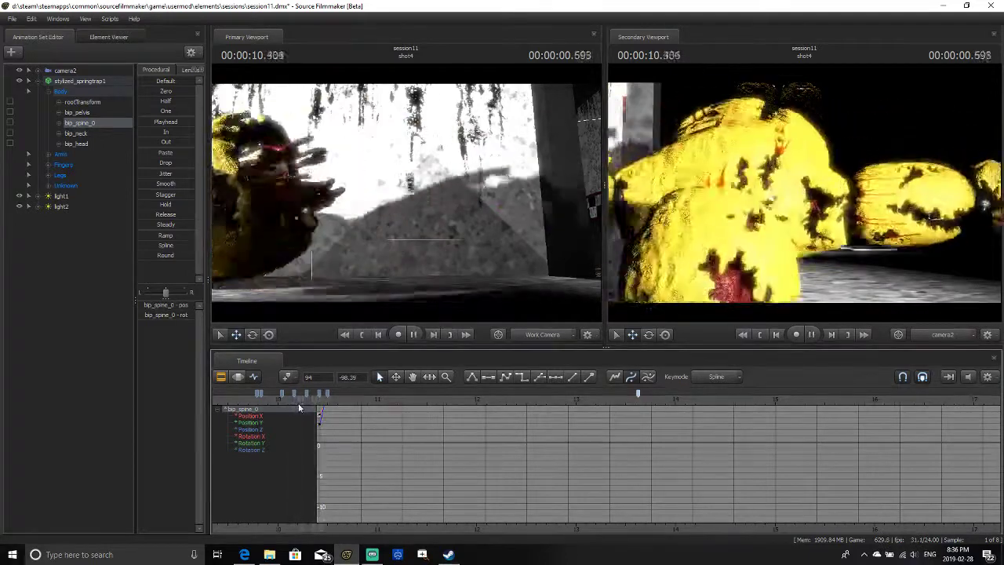
Shorten the upper body's floor slide by replacing its final bip_spine_0 keyframe with one at 00:00:10.708
{"action": "key", "text": "space"}
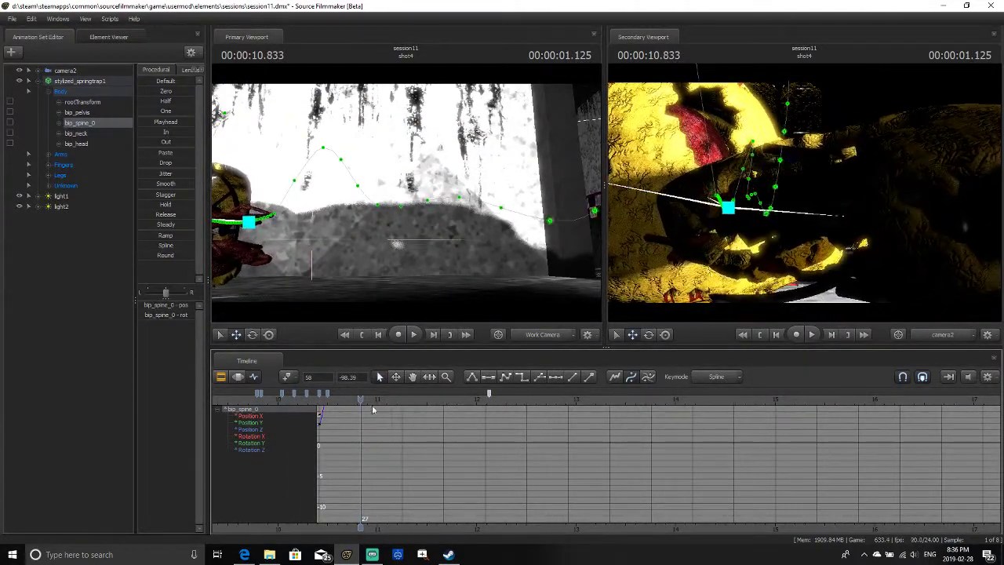
{"action": "key", "text": "space"}
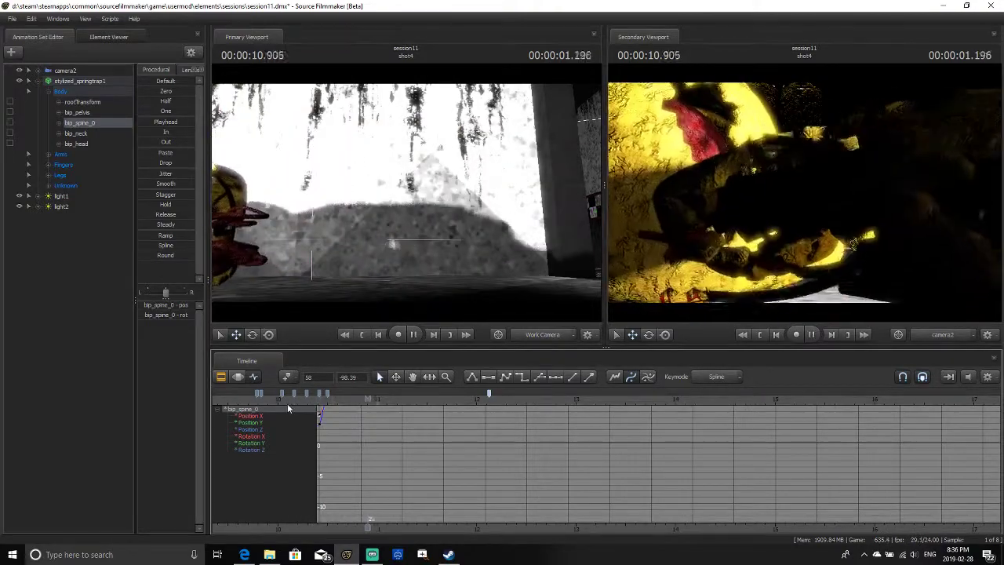
{"action": "key", "text": "space"}
{"action": "left_click_drag", "start_coordinate": [378, 399], "coordinate": [349, 400]}
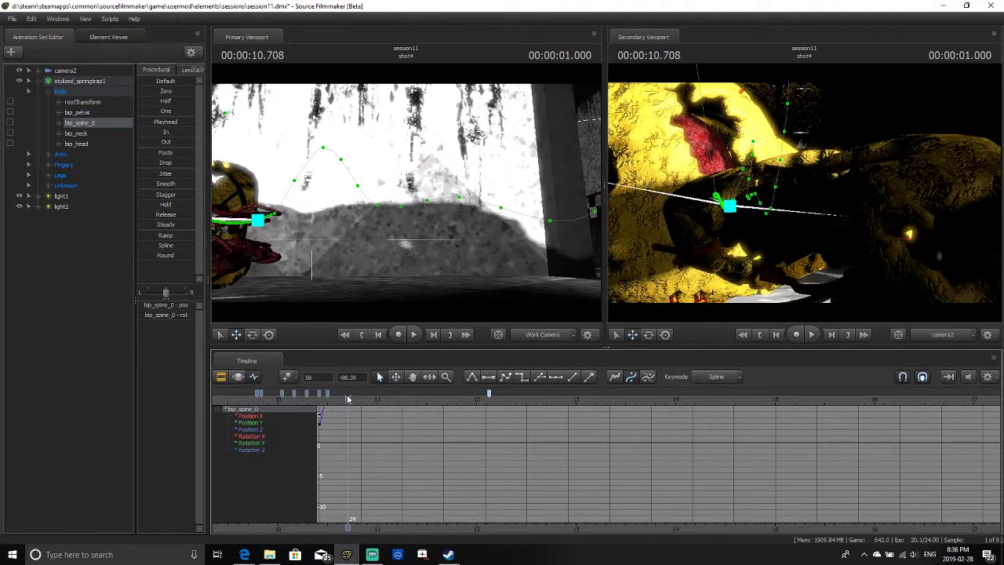
{"action": "right_click", "coordinate": [488, 391]}
{"action": "left_click", "coordinate": [506, 444]}
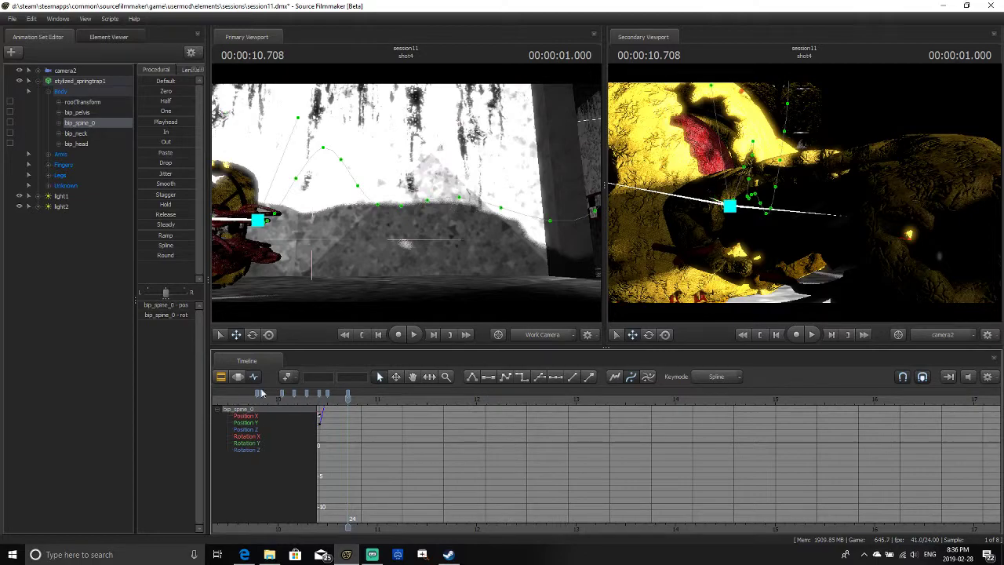
Play the shortened slide, then replay the fall from 00:00:09.791 to check its timing
{"action": "key", "text": "space"}
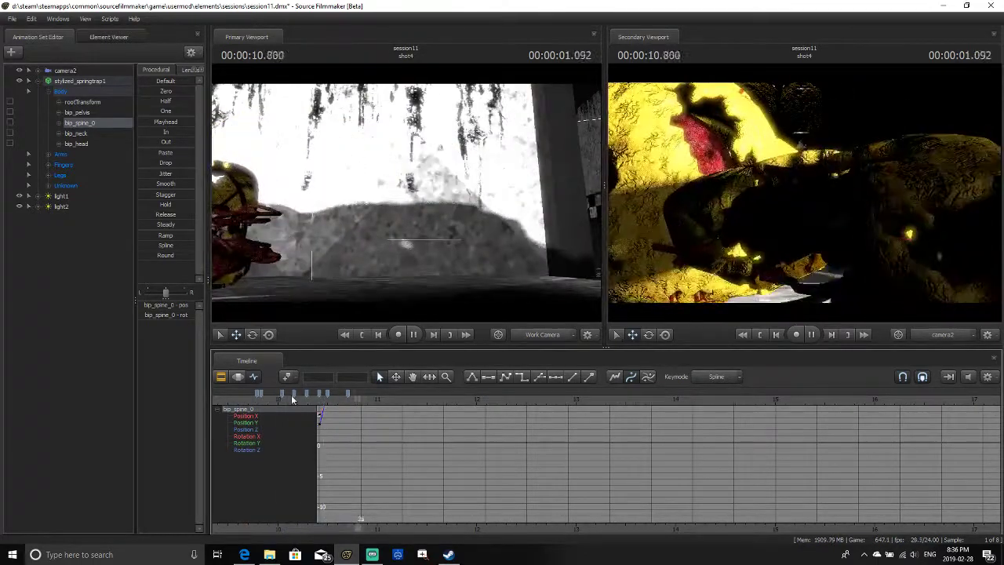
{"action": "left_click_drag", "start_coordinate": [374, 400], "coordinate": [258, 403]}
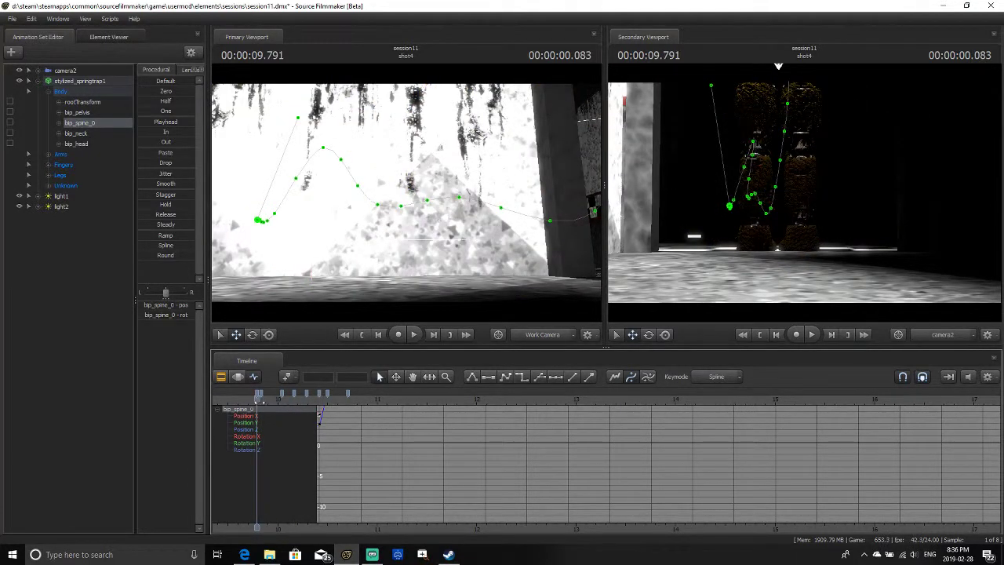
{"action": "key", "text": "space"}
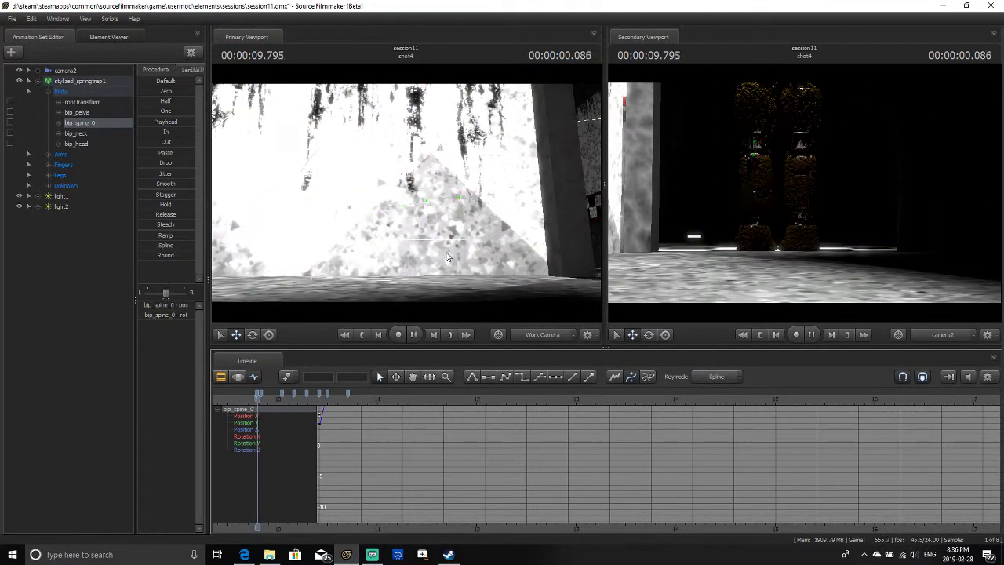
{"action": "key", "text": "space"}
Key bip_upperArm_L at 00:00:10.041, rotating the left arm upward as the body first hits the floor
{"action": "left_click_drag", "start_coordinate": [290, 400], "coordinate": [283, 398]}
{"action": "left_click_drag", "start_coordinate": [298, 259], "coordinate": [361, 267]}
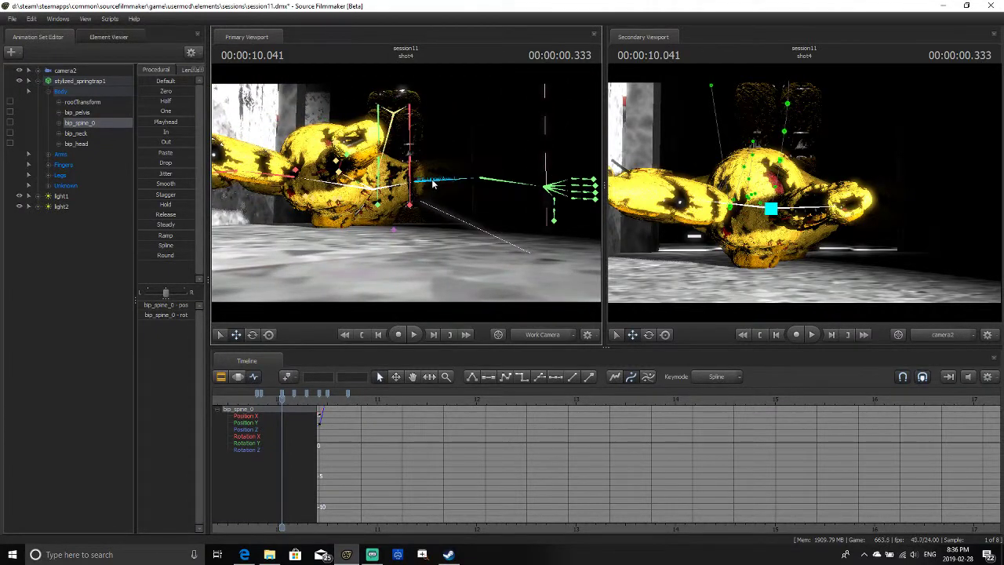
{"action": "left_click", "coordinate": [431, 178]}
{"action": "left_click", "coordinate": [253, 331]}
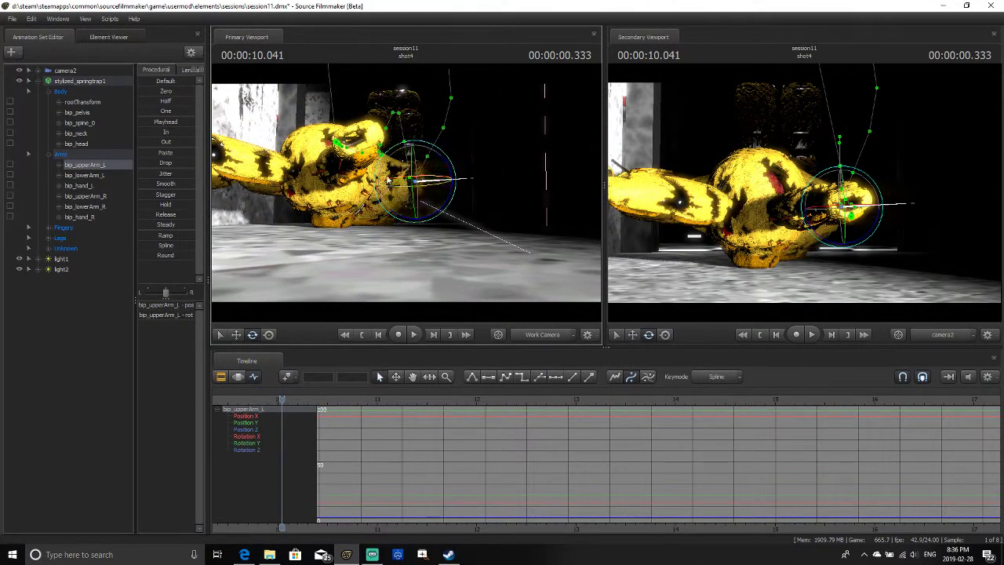
{"action": "left_click_drag", "start_coordinate": [388, 207], "coordinate": [405, 221]}
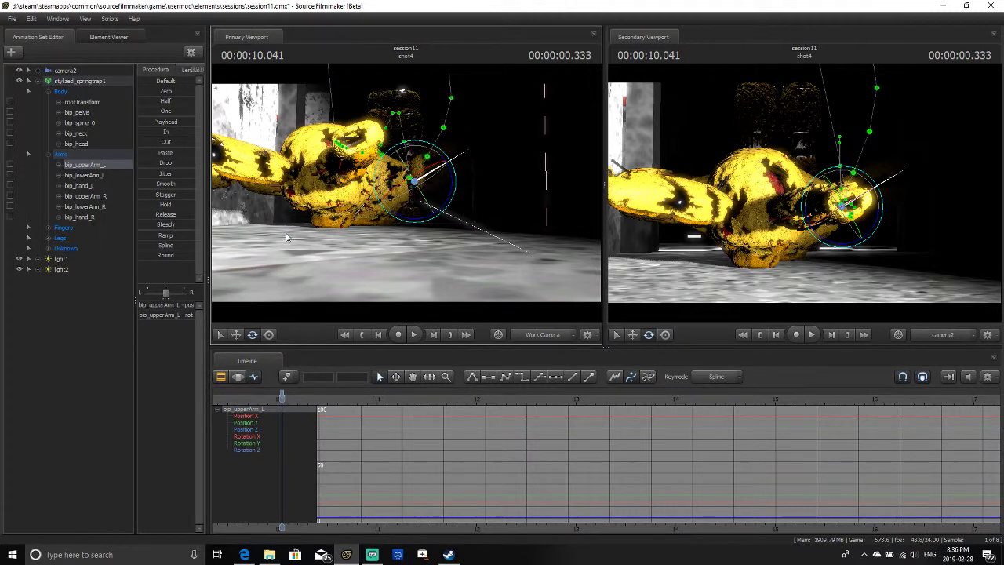
Rotate bip_upperArm_L downward at 00:00:10.166 so the left arm hangs while the body is in the air
{"action": "key", "text": "Right"}
{"action": "key", "text": "Right"}
{"action": "key", "text": "Right"}
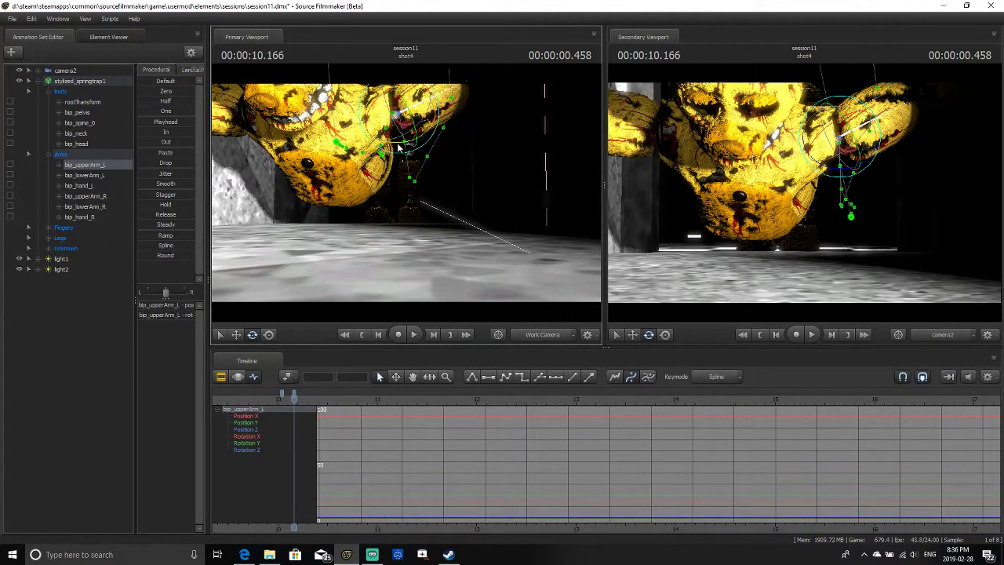
{"action": "left_click_drag", "start_coordinate": [428, 176], "coordinate": [348, 136]}
Play the arm motion, then rotate bip_upperArm_L upward at 00:00:10.333 for the second floor impact
{"action": "key", "text": "space"}
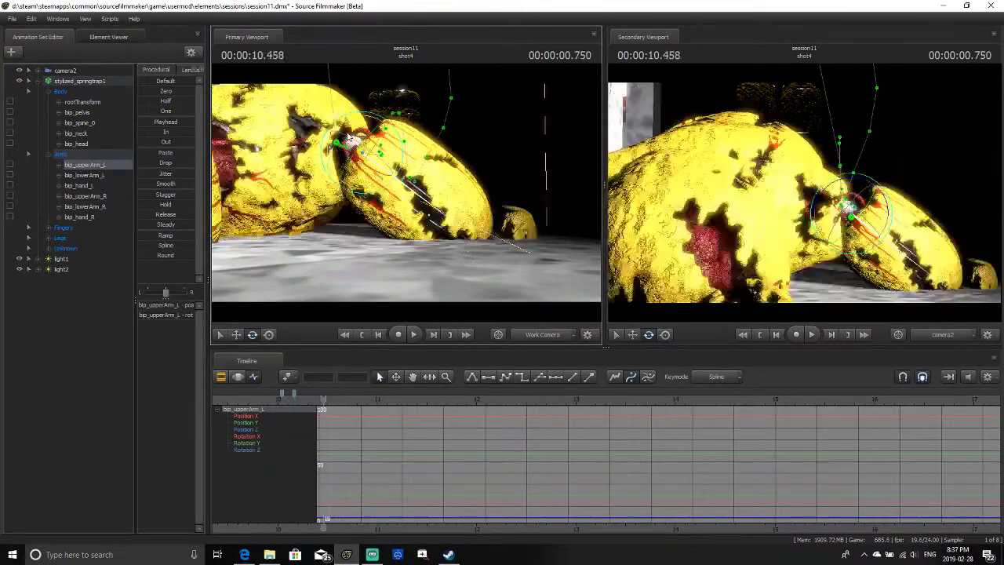
{"action": "key", "text": "space"}
{"action": "key", "text": "Left"}
{"action": "key", "text": "Right"}
{"action": "key", "text": "Right"}
{"action": "key", "text": "Right"}
{"action": "key", "text": "Right"}
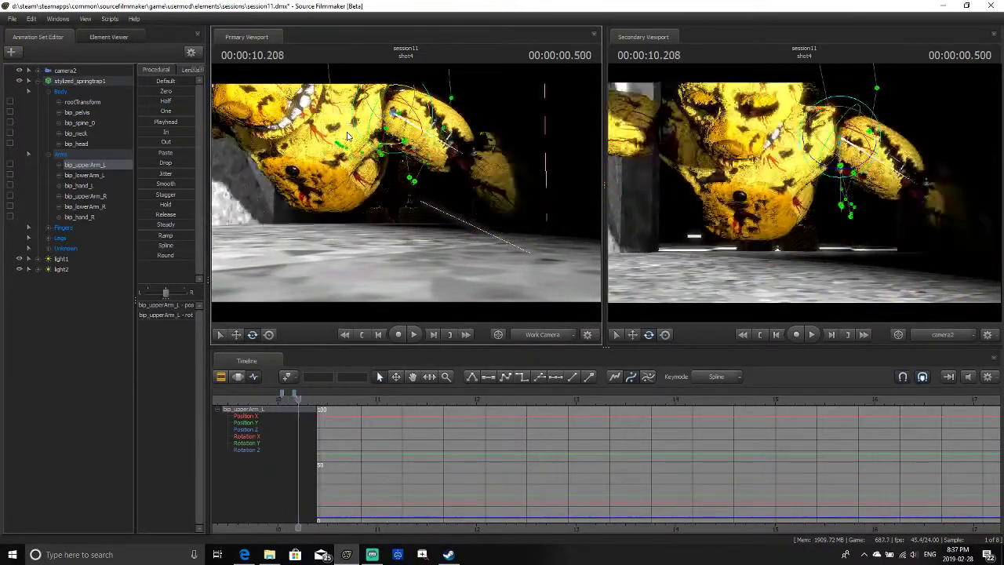
{"action": "key", "text": "Right"}
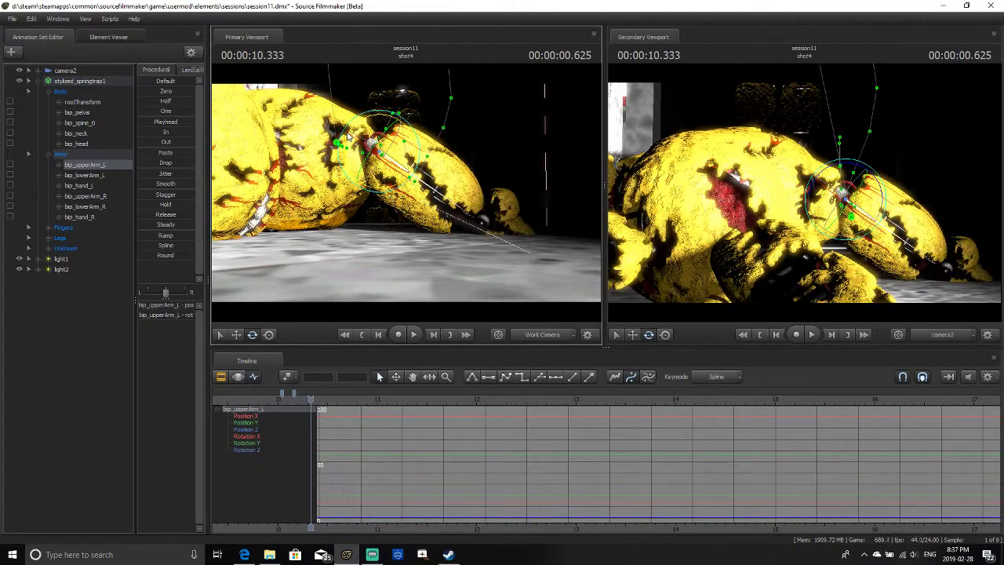
{"action": "left_click_drag", "start_coordinate": [349, 135], "coordinate": [396, 123]}
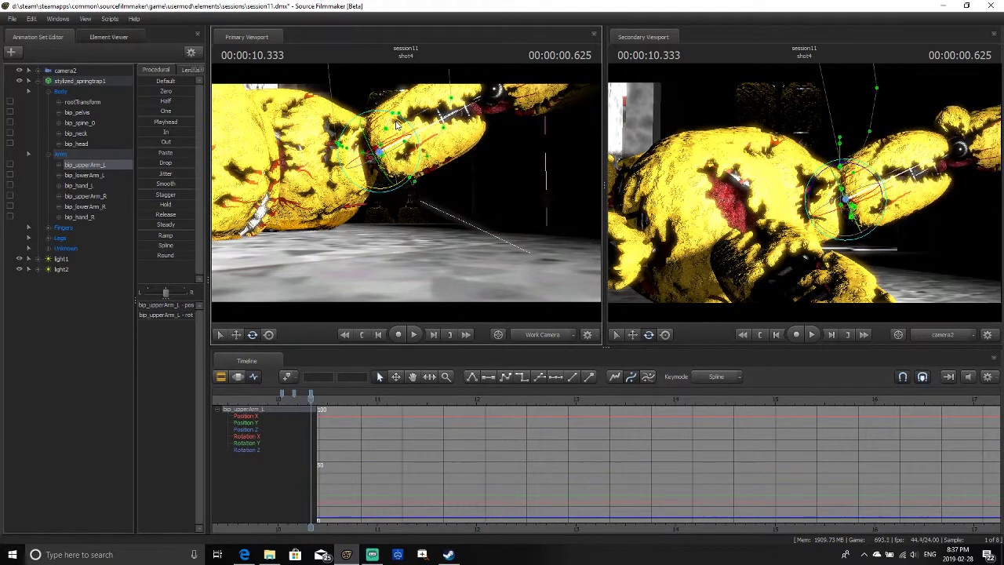
Rotate bip_upperArm_L down toward the floor at 00:00:10.416
{"action": "key", "text": "Right"}
{"action": "key", "text": "Right"}
{"action": "key", "text": "Right"}
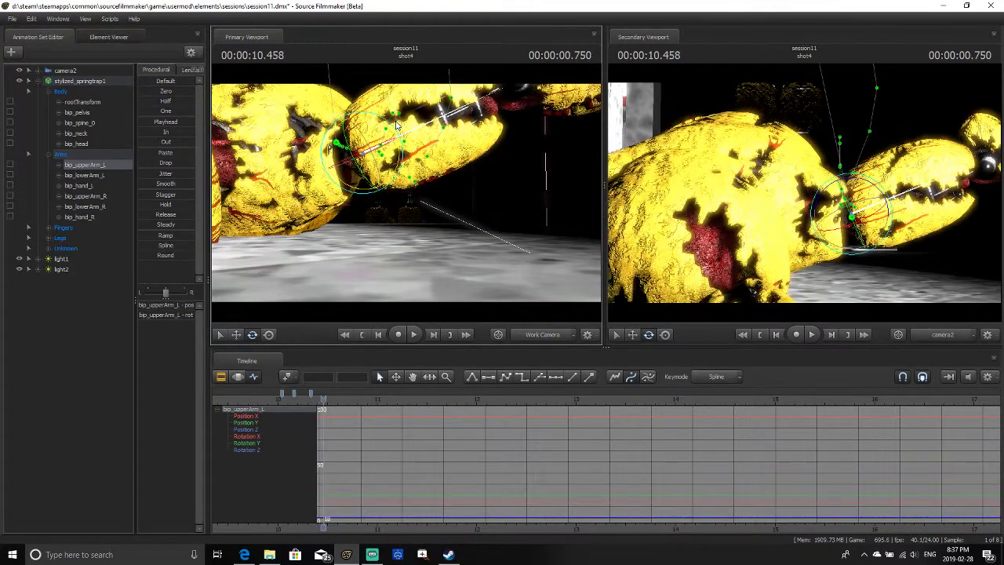
{"action": "key", "text": "Left"}
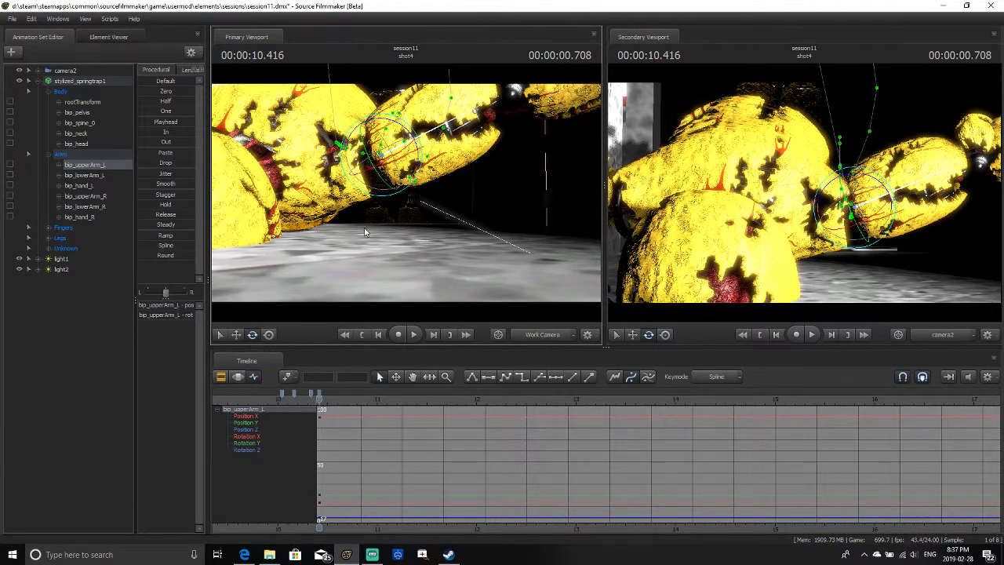
{"action": "left_click_drag", "start_coordinate": [415, 163], "coordinate": [428, 204]}
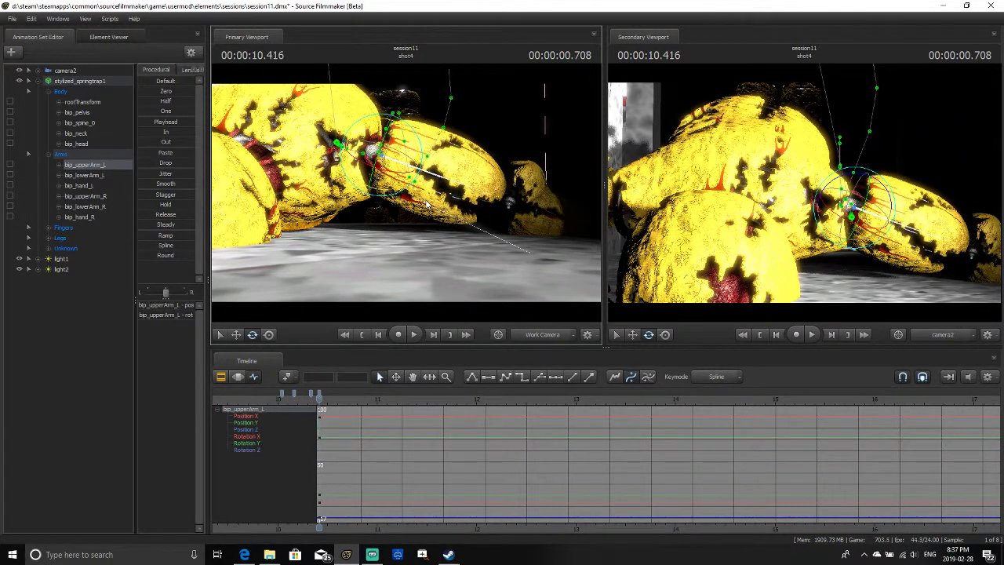
Rotate bip_upperArm_L slightly upward at 00:00:10.541 so the left arm lies almost level above the floor
{"action": "key", "text": "Right"}
{"action": "key", "text": "Right"}
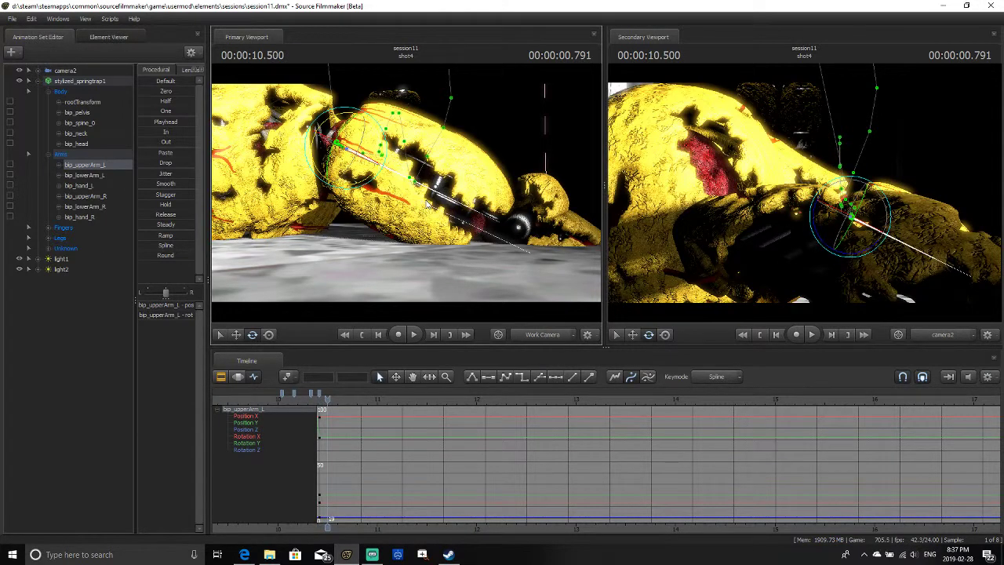
{"action": "key", "text": "Right"}
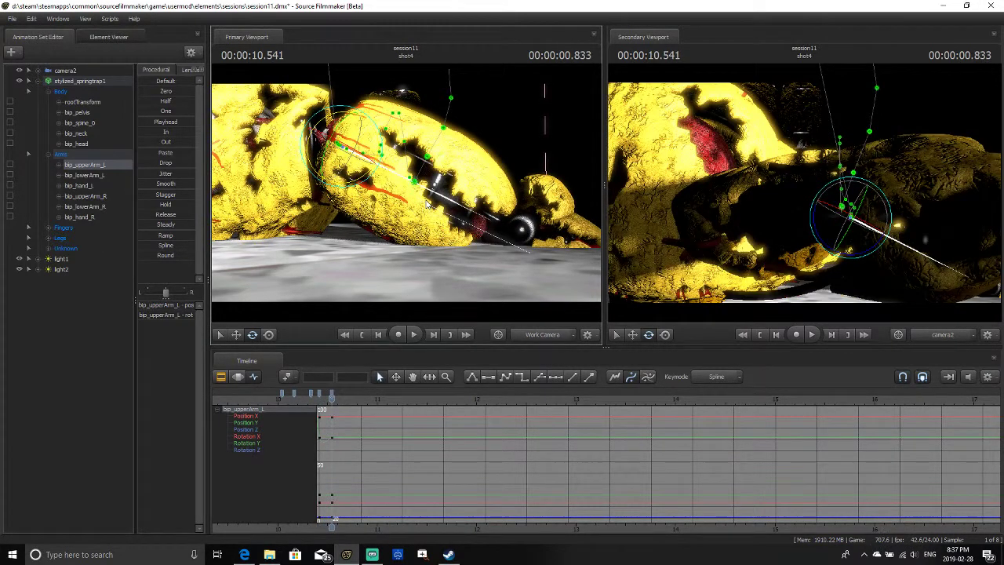
{"action": "left_click_drag", "start_coordinate": [377, 146], "coordinate": [368, 138]}
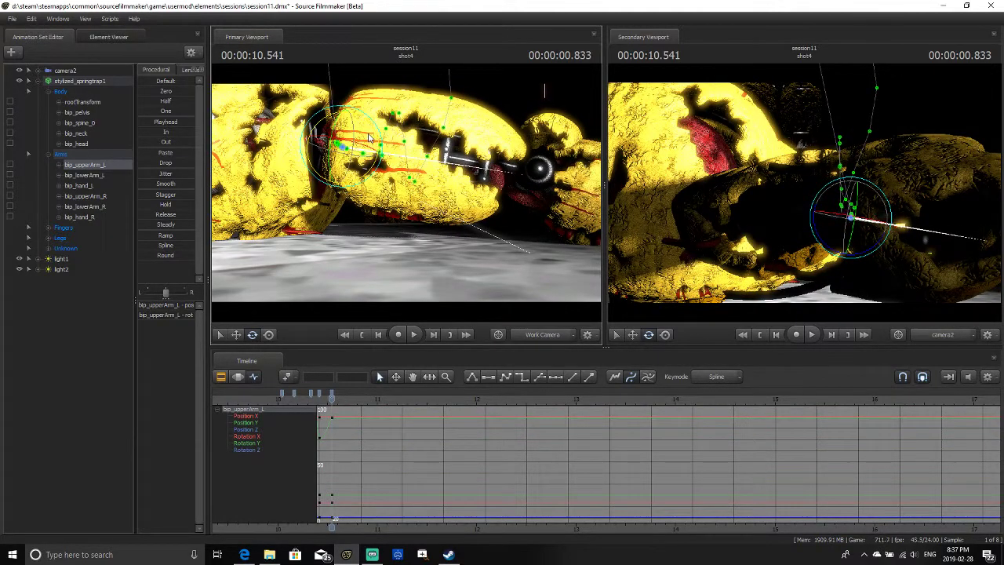
Step back to about 00:00:10.041 and play the left arm's movement through both bounces
{"action": "key", "text": "Left"}
{"action": "key", "text": "Left"}
{"action": "key", "text": "Left"}
{"action": "key", "text": "Left"}
{"action": "key", "text": "Left"}
{"action": "key", "text": "Left"}
{"action": "key", "text": "Left"}
{"action": "key", "text": "Left"}
{"action": "key", "text": "Left"}
{"action": "key", "text": "Left"}
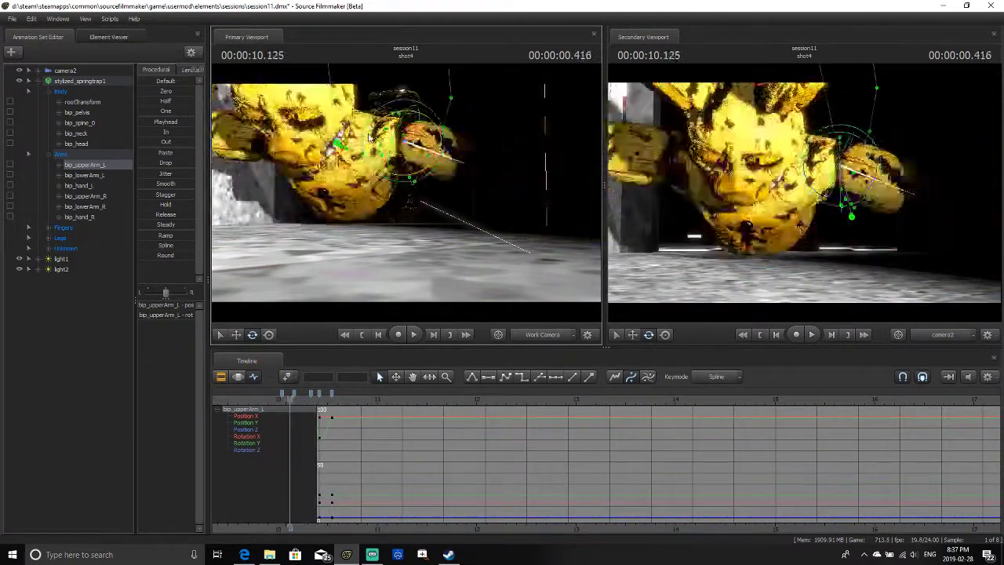
{"action": "key", "text": "Left"}
{"action": "key", "text": "Left"}
{"action": "key", "text": "space"}
{"action": "key", "text": "space"}
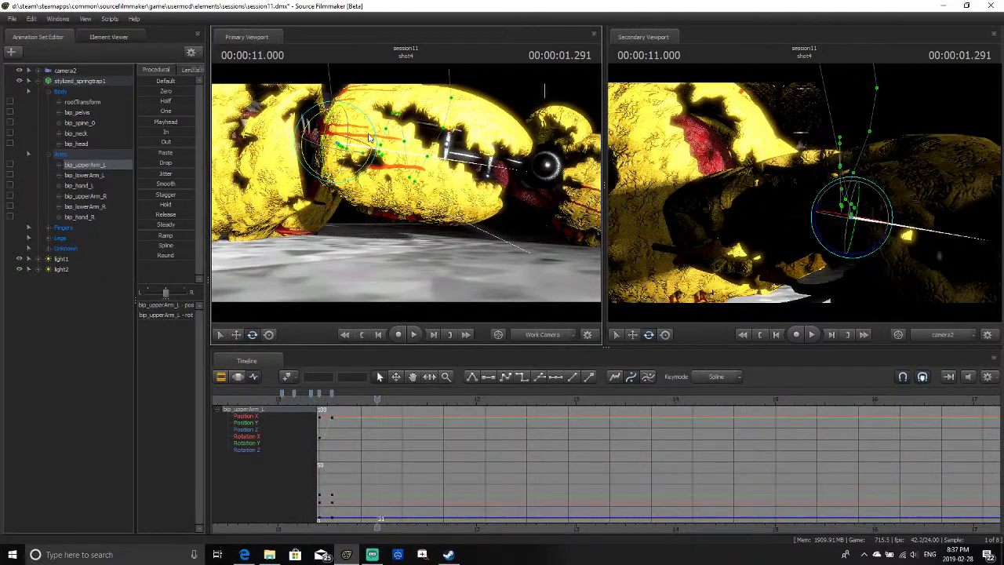
Step back to the start of shot4 at 00:00:09.708 and play the entire fall with the arm animation
{"action": "key", "text": "Left"}
{"action": "key", "text": "Left"}
{"action": "key", "text": "Left"}
{"action": "key", "text": "Left"}
{"action": "key", "text": "Left"}
{"action": "key", "text": "Left"}
{"action": "key", "text": "Left"}
{"action": "key", "text": "Left"}
{"action": "key", "text": "Left"}
{"action": "key", "text": "Left"}
{"action": "key", "text": "Left"}
{"action": "key", "text": "Left"}
{"action": "key", "text": "Left"}
{"action": "key", "text": "Left"}
{"action": "key", "text": "Left"}
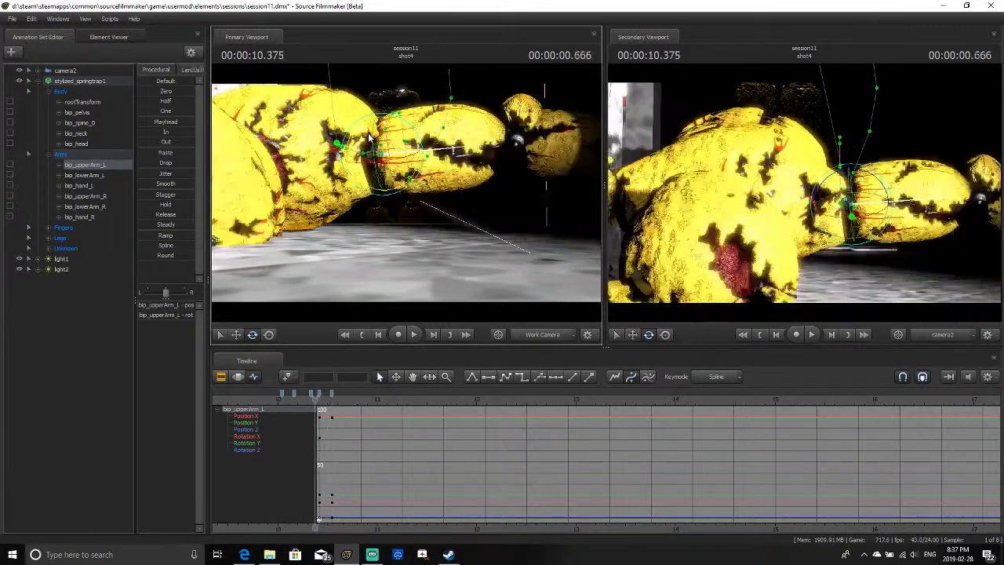
{"action": "key", "text": "Left"}
{"action": "key", "text": "Left"}
{"action": "key", "text": "Left"}
{"action": "key", "text": "Left"}
{"action": "key", "text": "Left"}
{"action": "key", "text": "Left"}
{"action": "key", "text": "Left"}
{"action": "key", "text": "Left"}
{"action": "key", "text": "Left"}
{"action": "key", "text": "Left"}
{"action": "key", "text": "Left"}
{"action": "key", "text": "Left"}
{"action": "key", "text": "Left"}
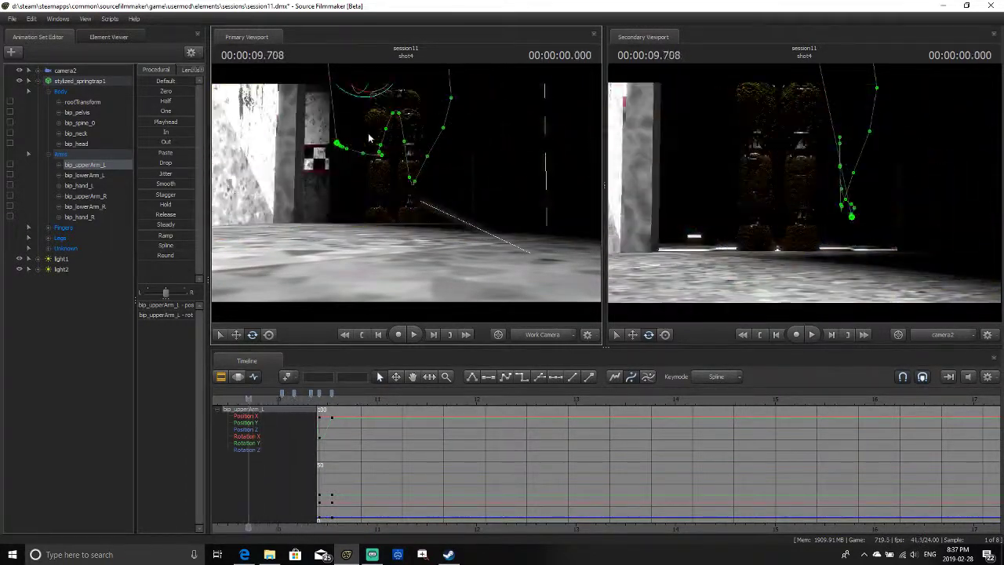
{"action": "key", "text": "space"}
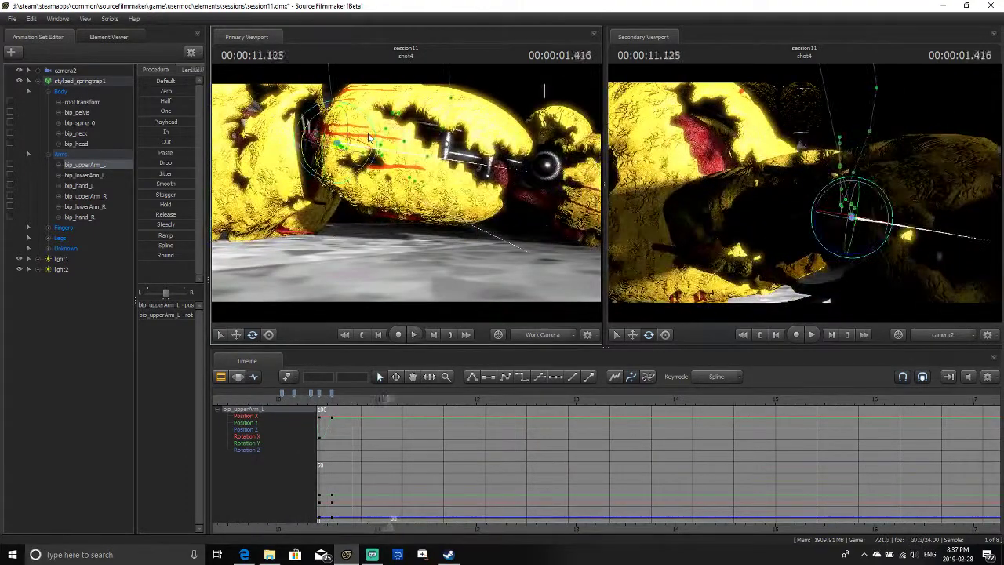
Step back through the bounces to 00:00:09.958 and replay the left arm's motion
{"action": "key", "text": "Left"}
{"action": "key", "text": "Left"}
{"action": "key", "text": "Left"}
{"action": "key", "text": "Left"}
{"action": "key", "text": "Left"}
{"action": "key", "text": "Left"}
{"action": "key", "text": "Left"}
{"action": "key", "text": "Left"}
{"action": "key", "text": "Left"}
{"action": "key", "text": "Left"}
{"action": "key", "text": "Left"}
{"action": "key", "text": "Left"}
{"action": "key", "text": "Left"}
{"action": "key", "text": "Left"}
{"action": "key", "text": "Left"}
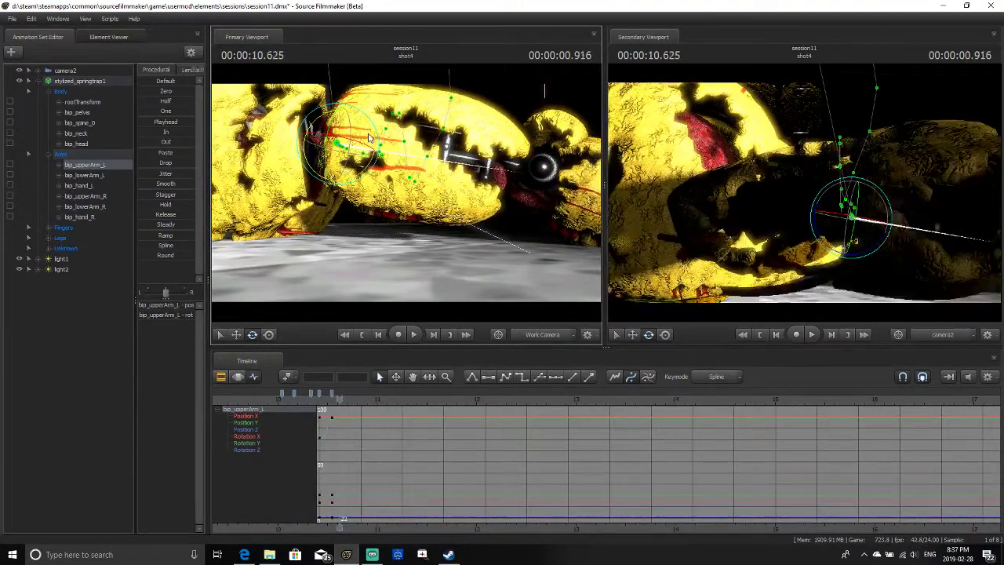
{"action": "key", "text": "Left"}
{"action": "key", "text": "Left"}
{"action": "key", "text": "Left"}
{"action": "key", "text": "Left"}
{"action": "key", "text": "Left"}
{"action": "key", "text": "Left"}
{"action": "key", "text": "Left"}
{"action": "key", "text": "Left"}
{"action": "key", "text": "Left"}
{"action": "key", "text": "Left"}
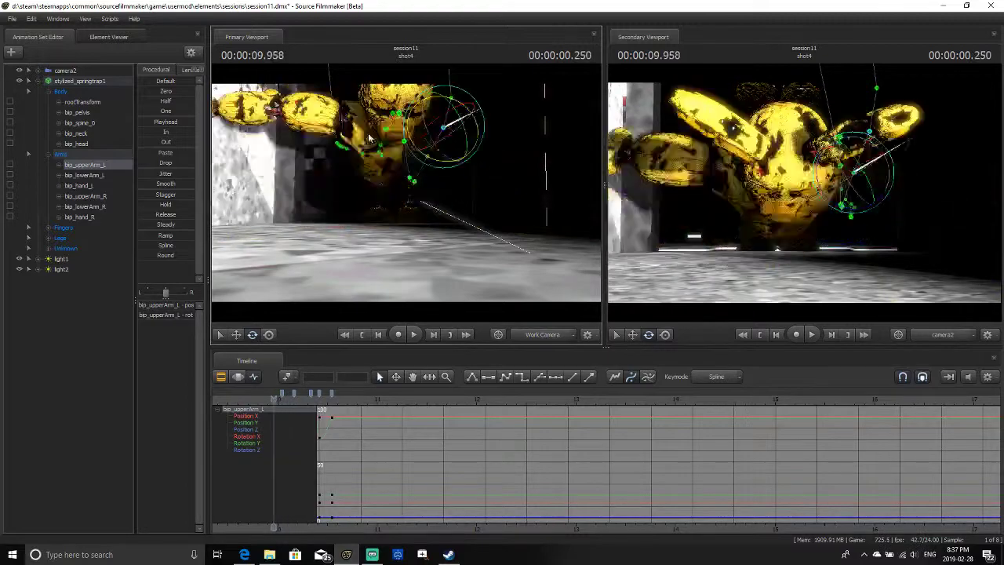
{"action": "key", "text": "space"}
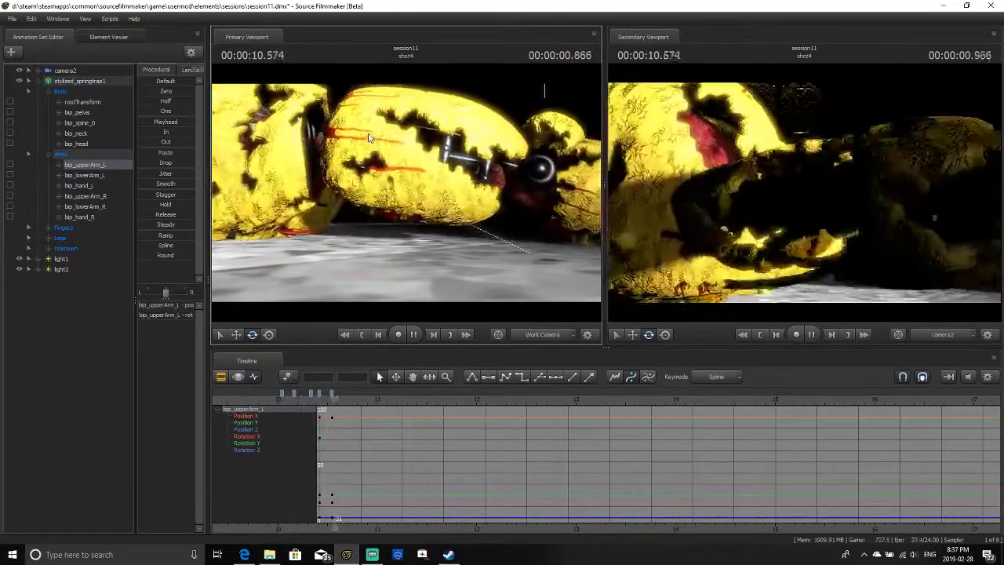
Return to 00:00:10.041 and key bip_upperArm_R, rotating the right arm upward at the first floor impact
{"action": "key", "text": "space"}
{"action": "key", "text": "Left"}
{"action": "key", "text": "Left"}
{"action": "key", "text": "Left"}
{"action": "key", "text": "Left"}
{"action": "key", "text": "Left"}
{"action": "key", "text": "Left"}
{"action": "key", "text": "Left"}
{"action": "key", "text": "Left"}
{"action": "key", "text": "Left"}
{"action": "key", "text": "Left"}
{"action": "key", "text": "Left"}
{"action": "key", "text": "Left"}
{"action": "key", "text": "Left"}
{"action": "key", "text": "Left"}
{"action": "key", "text": "Left"}
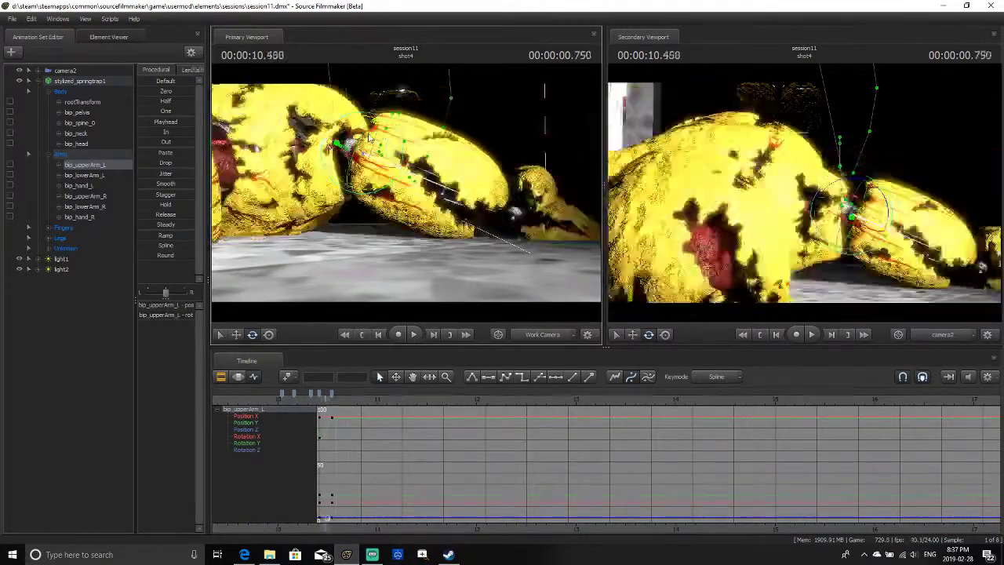
{"action": "key", "text": "Left"}
{"action": "key", "text": "Left"}
{"action": "key", "text": "Left"}
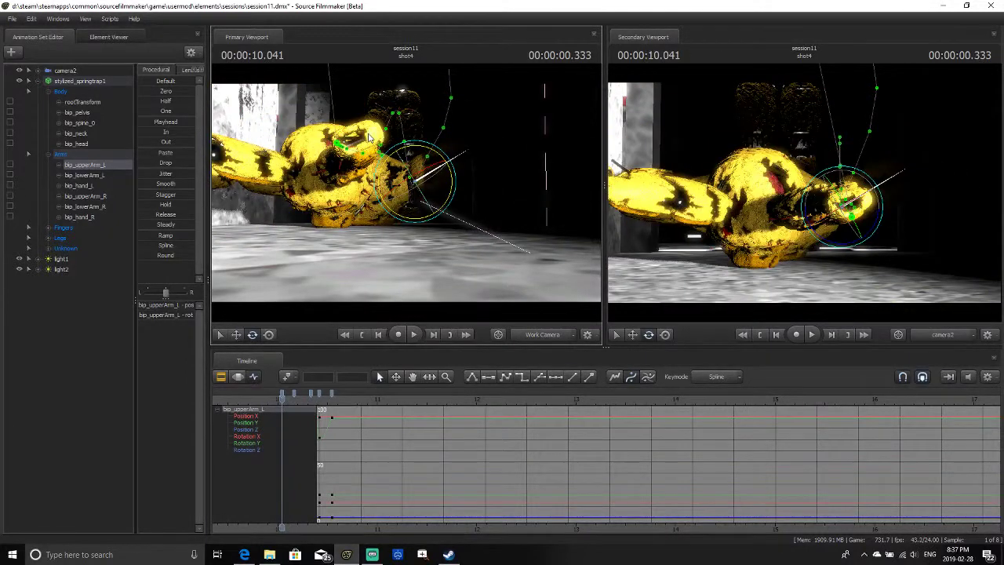
{"action": "key", "text": "ctrl"}
{"action": "left_click", "coordinate": [287, 182]}
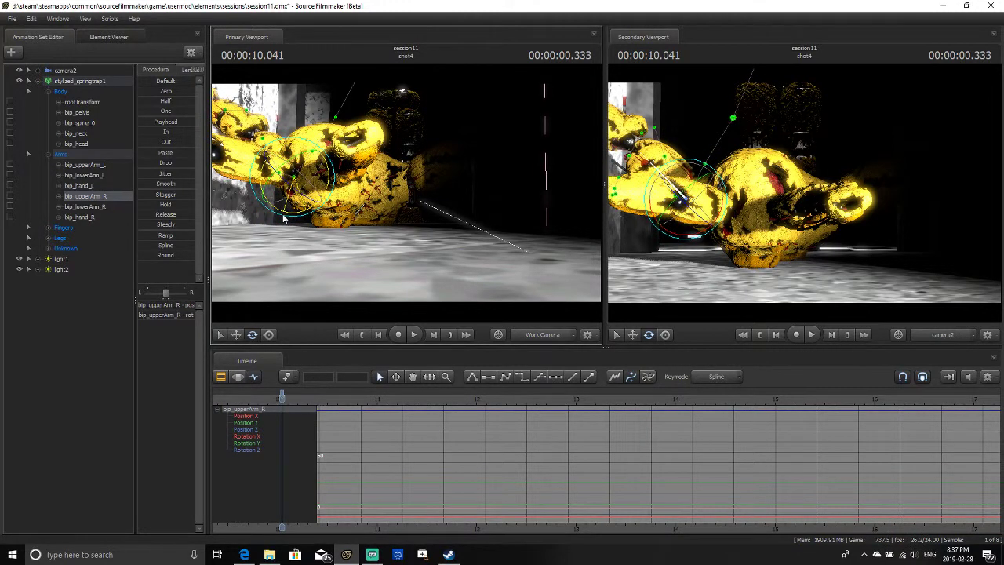
Rotate bip_upperArm_R downward at 00:00:10.166 so the right arm hangs while the body is in the air
{"action": "key", "text": "Right"}
{"action": "key", "text": "Right"}
{"action": "key", "text": "Right"}
{"action": "key", "text": "Right"}
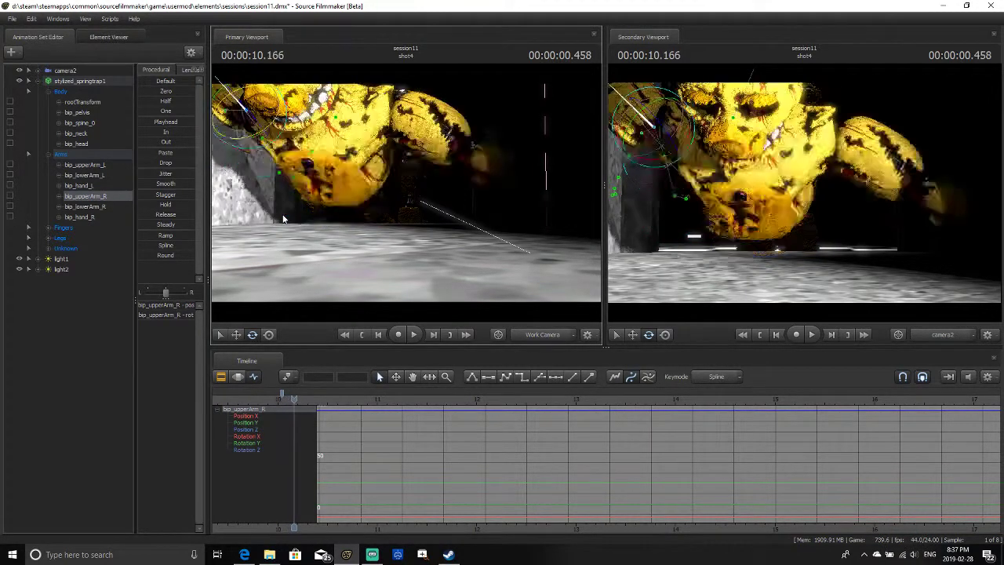
{"action": "key", "text": "Left"}
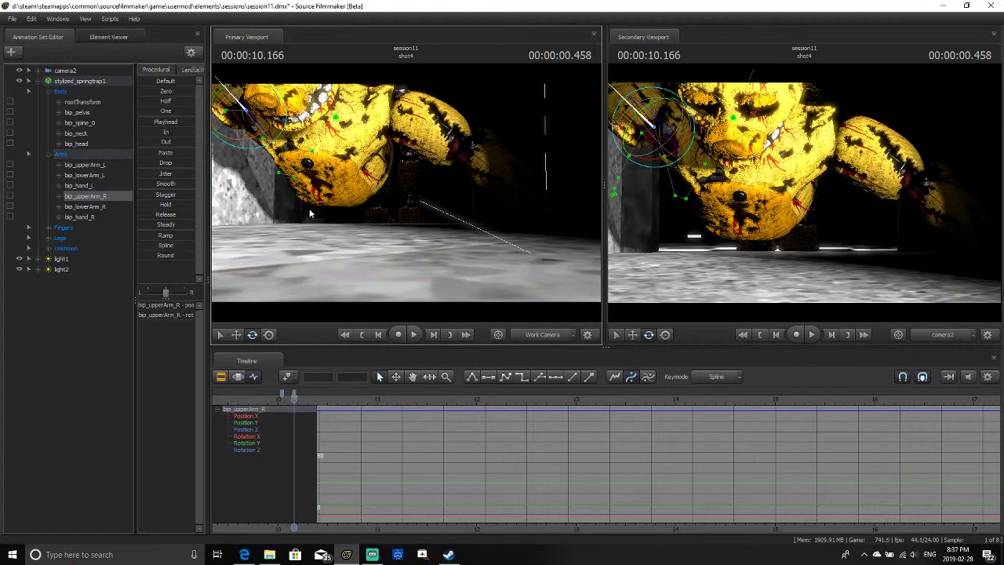
{"action": "left_click_drag", "start_coordinate": [685, 142], "coordinate": [679, 89]}
{"action": "left_click_drag", "start_coordinate": [631, 126], "coordinate": [623, 141]}
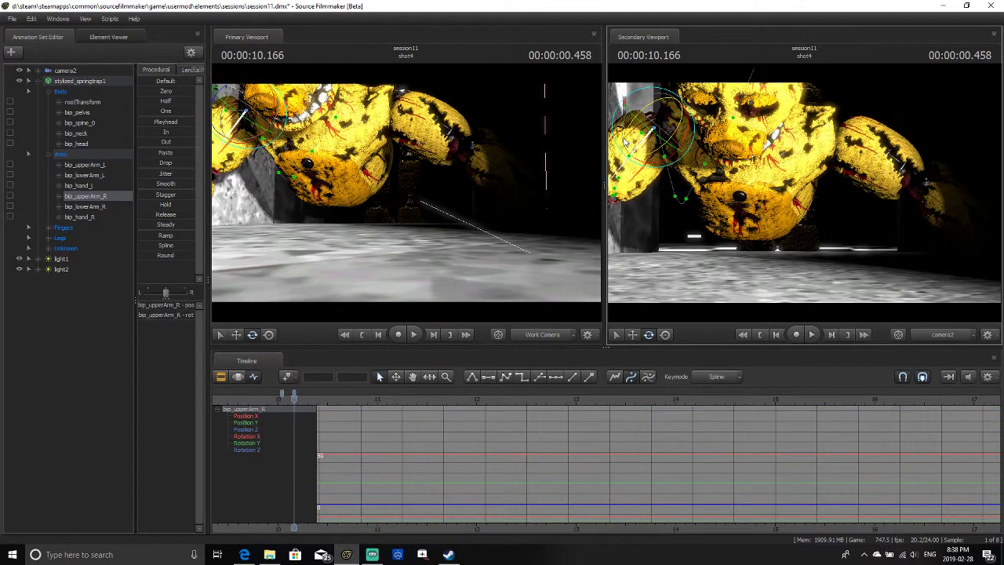
Key bip_upperArm_R at 00:00:10.333, rotating the right arm upward as the body comes down on its second impact
{"action": "key", "text": "Right"}
{"action": "key", "text": "Right"}
{"action": "key", "text": "Right"}
{"action": "key", "text": "Right"}
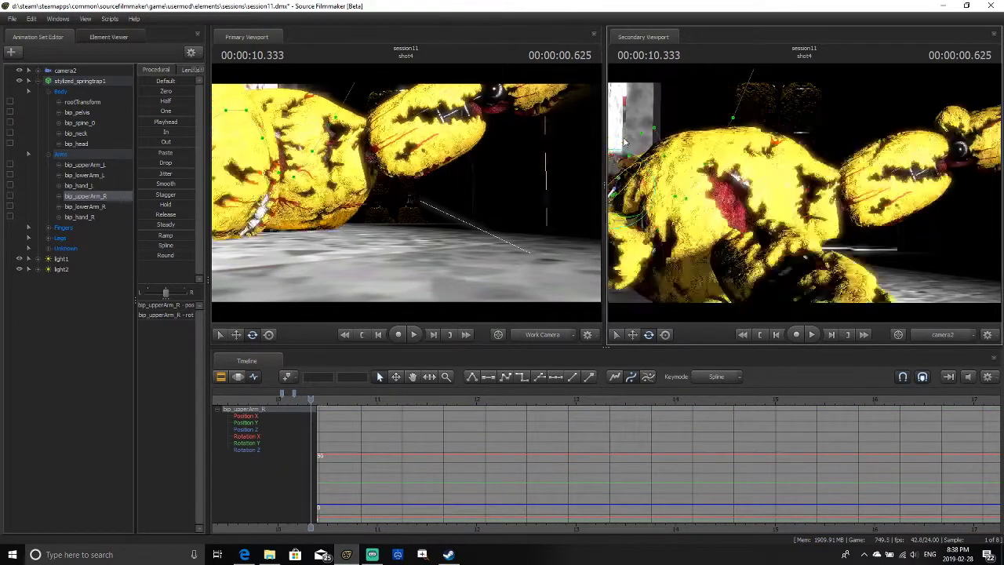
{"action": "key", "text": "Right"}
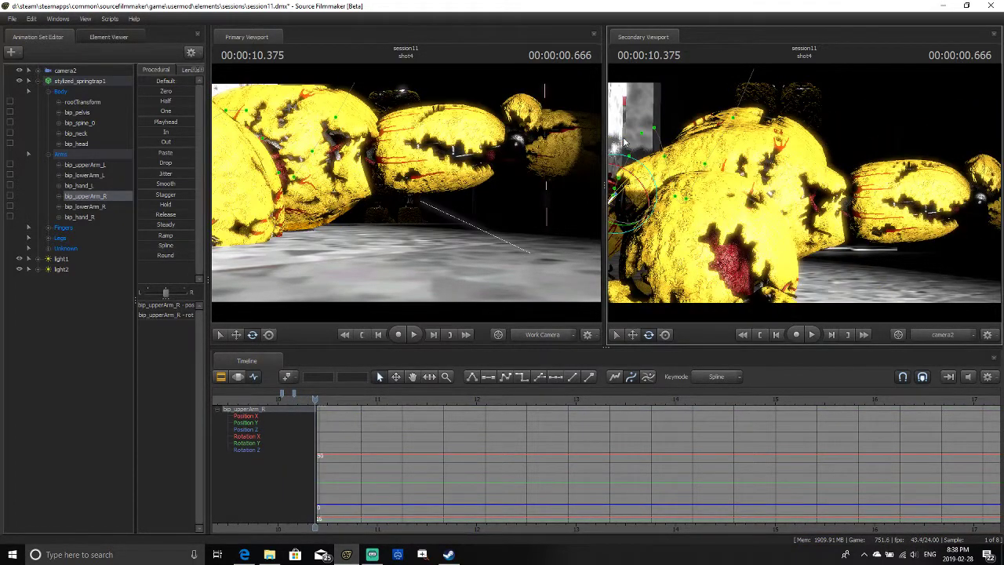
{"action": "key", "text": "Left"}
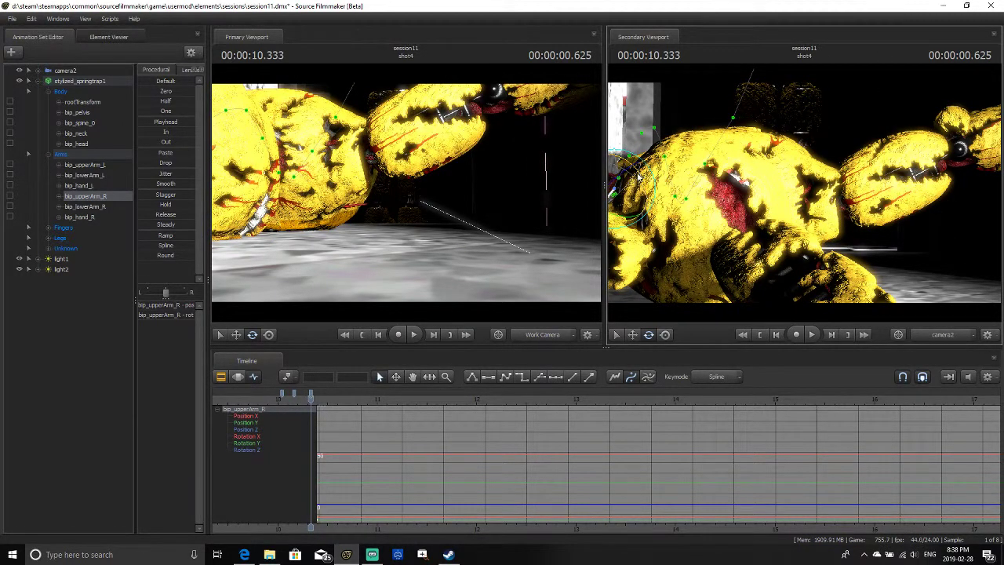
{"action": "left_click_drag", "start_coordinate": [640, 179], "coordinate": [597, 246]}
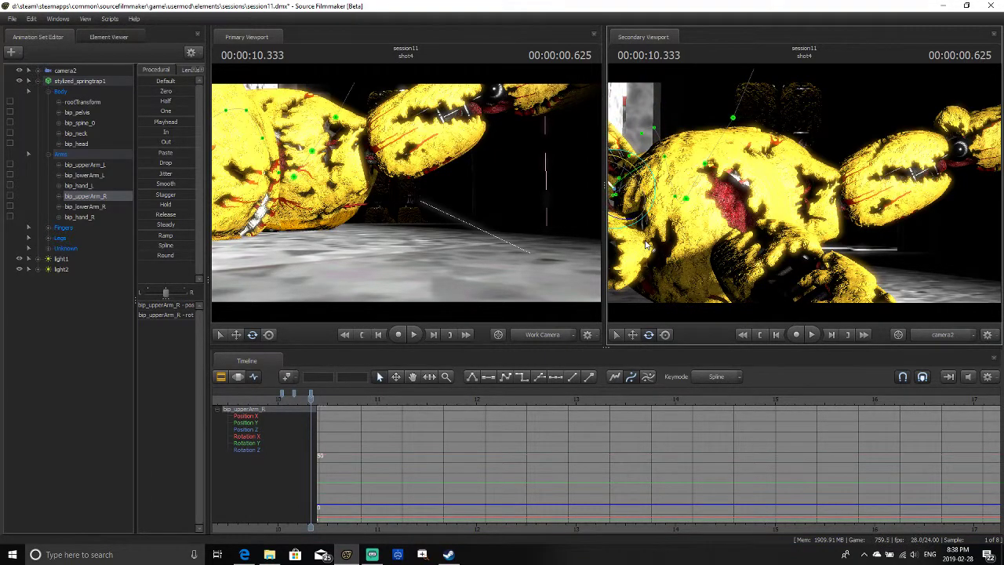
Step through the second landing and set a bip_upperArm_R key at 00:00:10.583
{"action": "key", "text": "Right"}
{"action": "key", "text": "Right"}
{"action": "key", "text": "Right"}
{"action": "key", "text": "Right"}
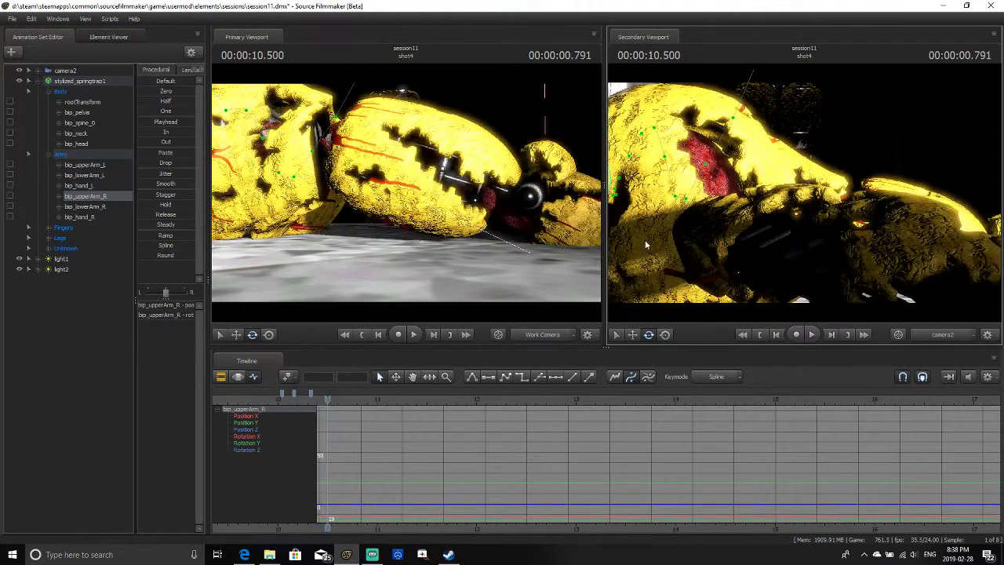
{"action": "key", "text": "Right"}
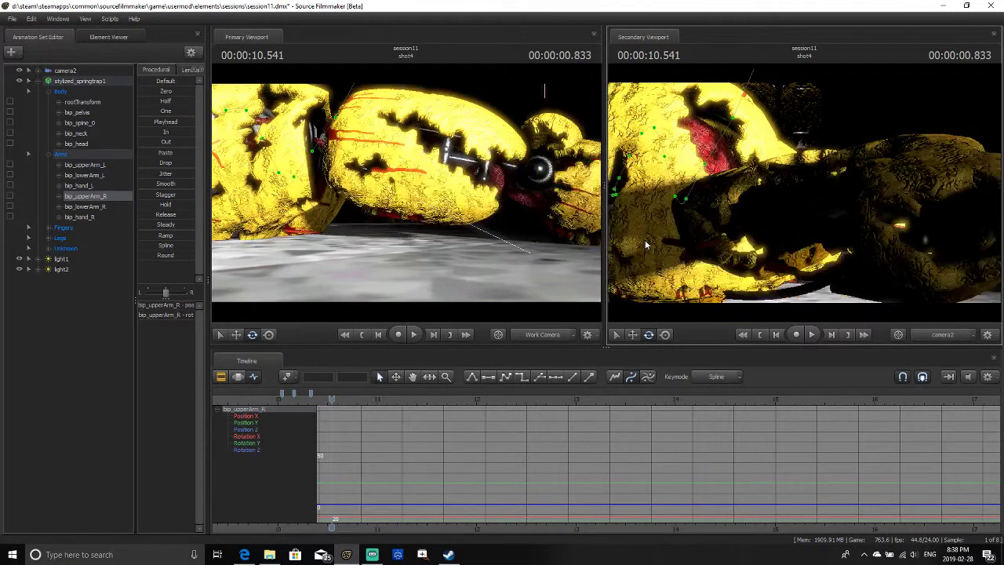
{"action": "key", "text": "Left"}
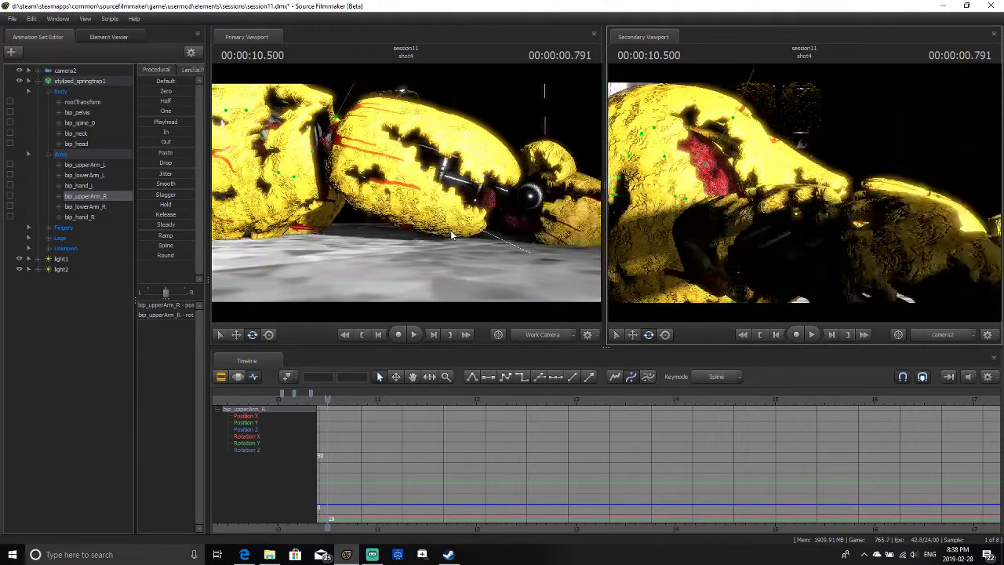
{"action": "key", "text": "Left"}
{"action": "key", "text": "Right"}
{"action": "key", "text": "Right"}
{"action": "key", "text": "Right"}
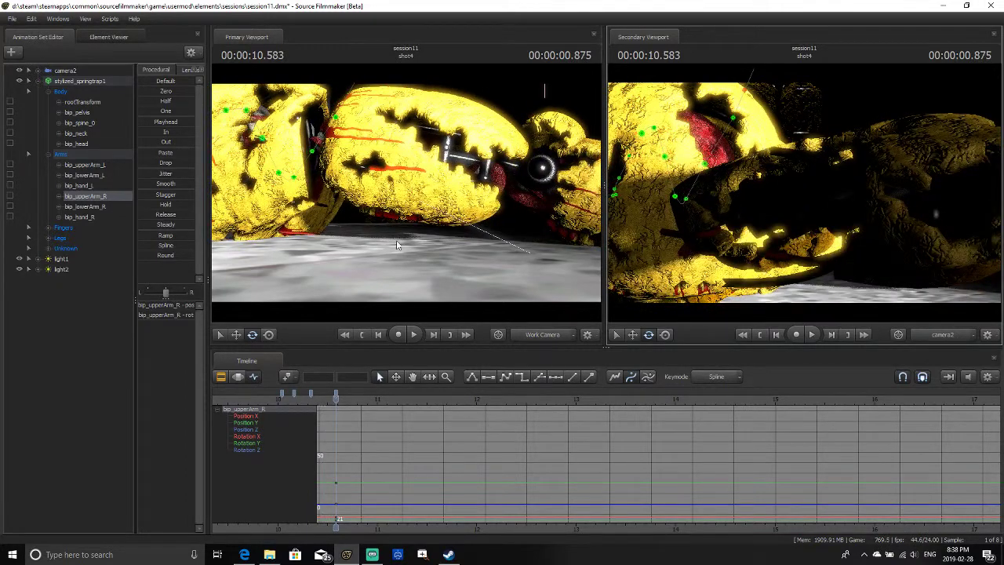
Move the bip_upperArm_R key from 00:00:10.583 to 00:00:10.500 and rotate the right arm down toward the floor
{"action": "left_click_drag", "start_coordinate": [398, 246], "coordinate": [353, 271]}
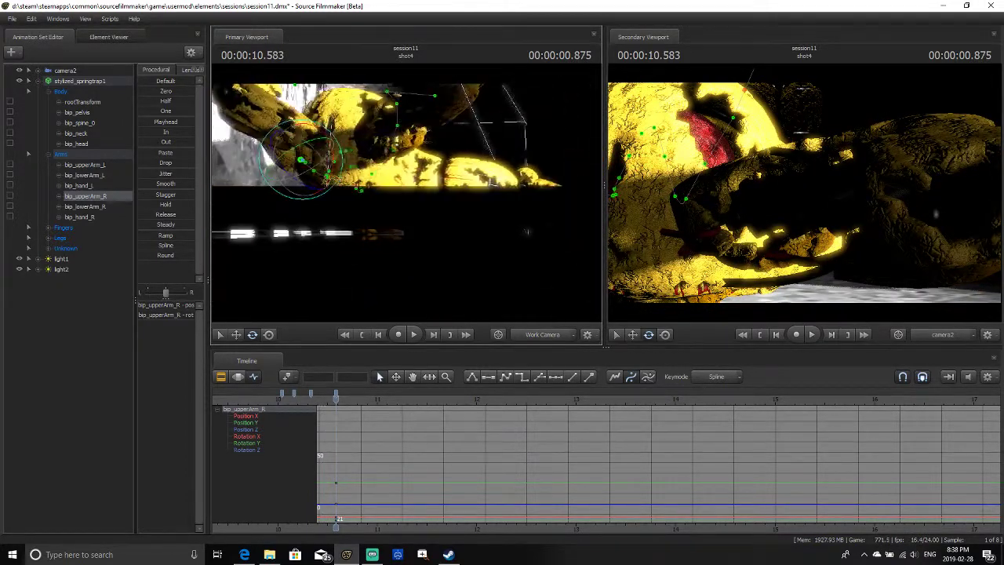
{"action": "left_click_drag", "start_coordinate": [526, 231], "coordinate": [406, 197]}
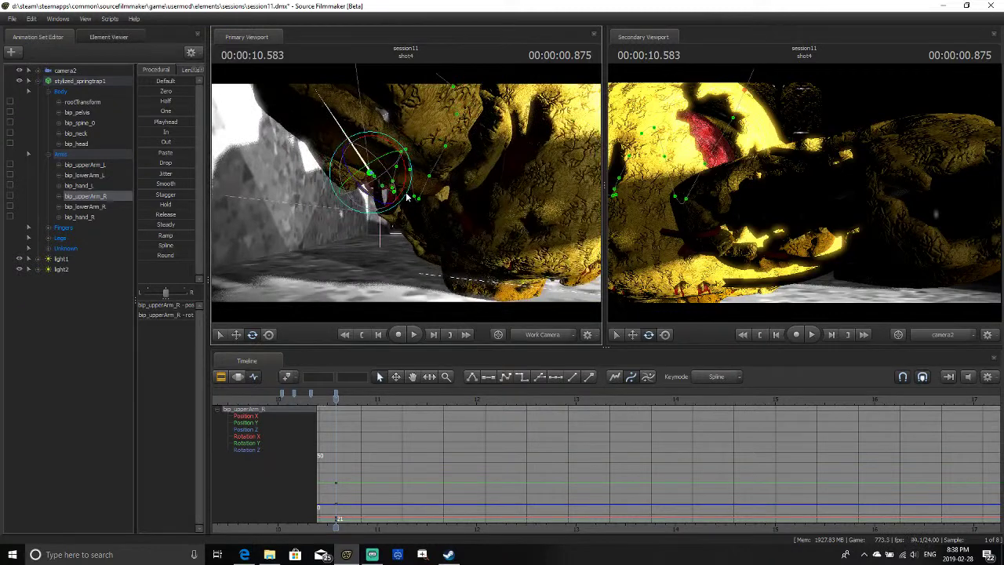
{"action": "key", "text": "Left"}
{"action": "key", "text": "Left"}
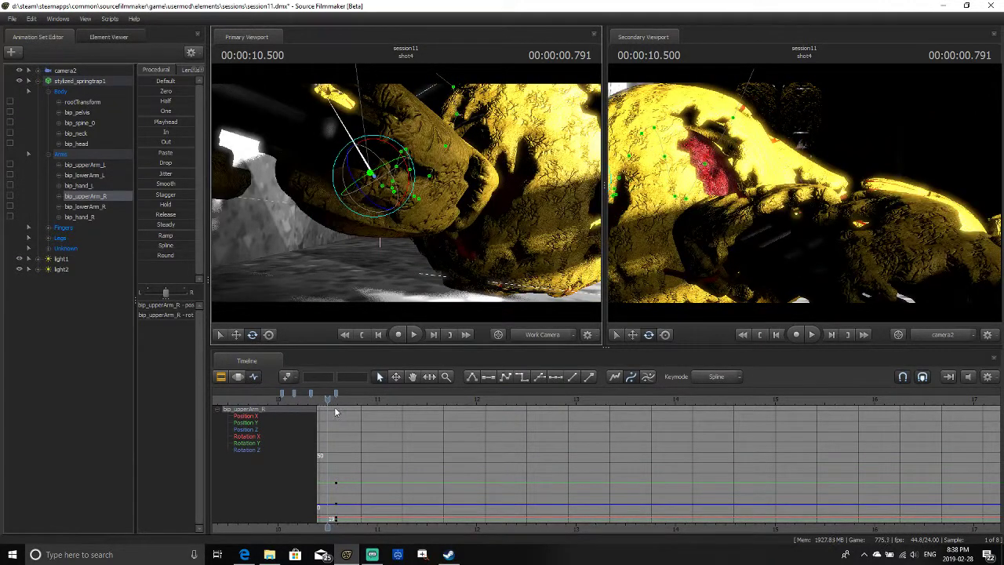
{"action": "left_click_drag", "start_coordinate": [336, 394], "coordinate": [329, 392]}
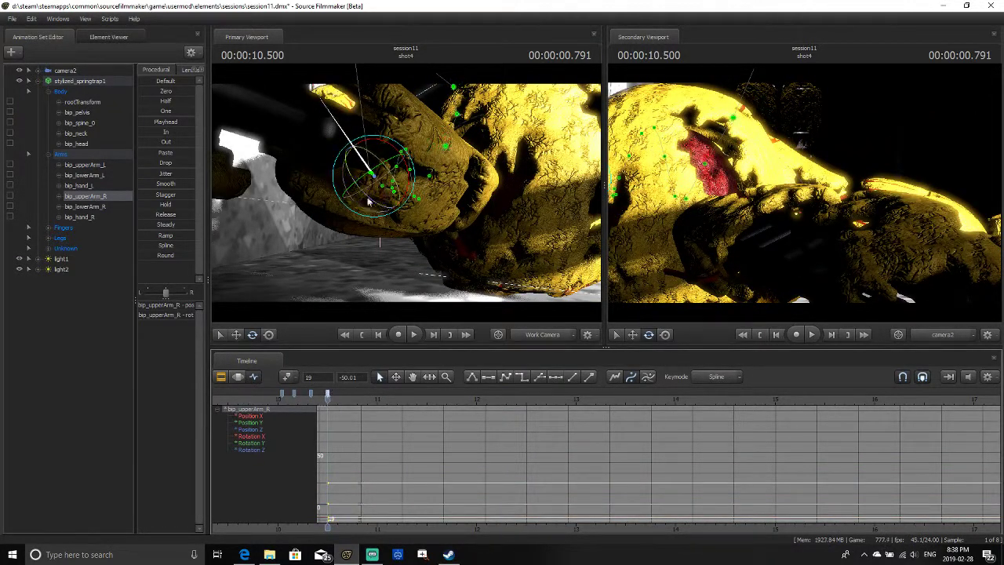
{"action": "left_click", "coordinate": [410, 177]}
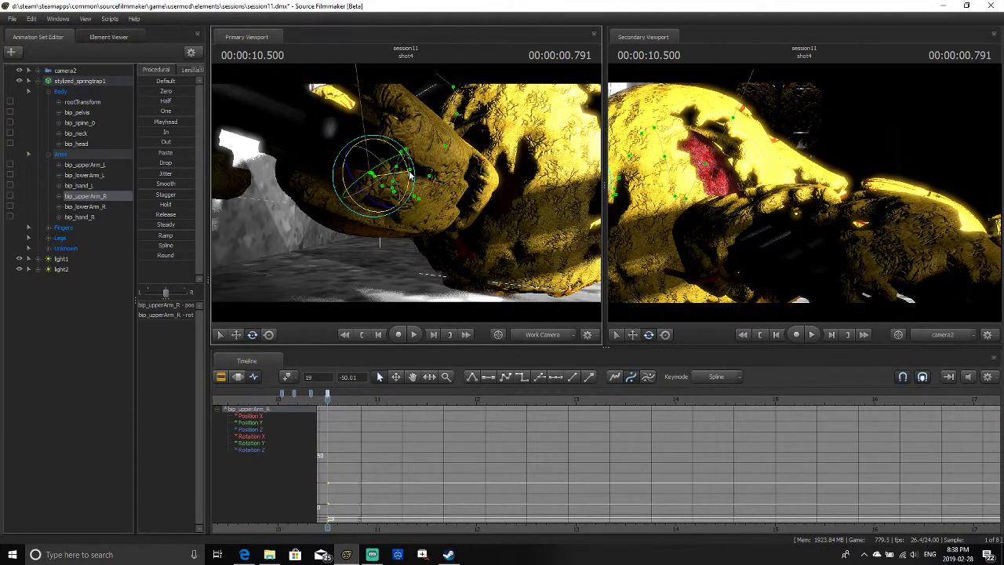
{"action": "left_click_drag", "start_coordinate": [409, 176], "coordinate": [374, 157]}
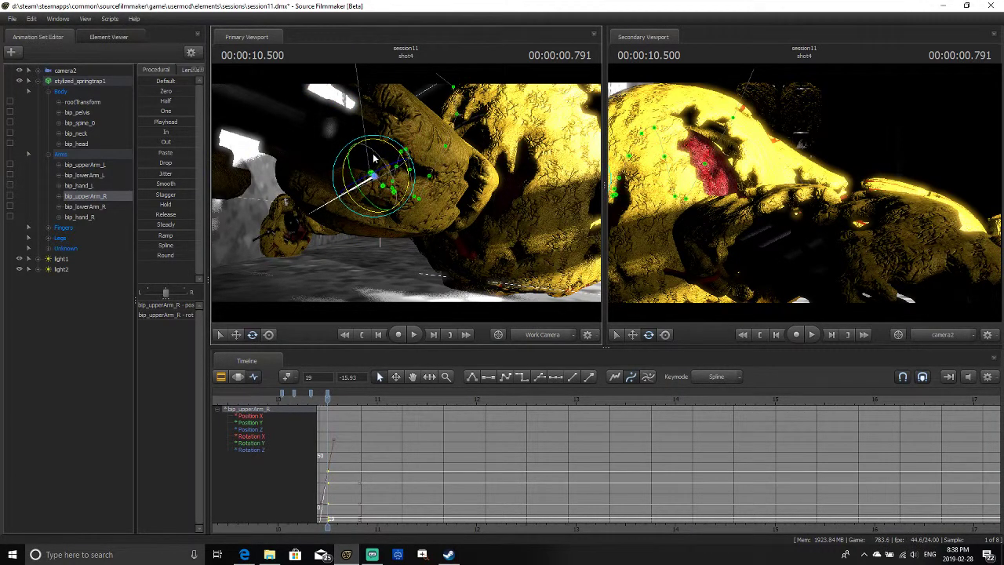
Rotate the right upper arm slightly up at 00:00:10.583 and back down toward the floor at 00:00:10.666
{"action": "key", "text": "Right"}
{"action": "key", "text": "Right"}
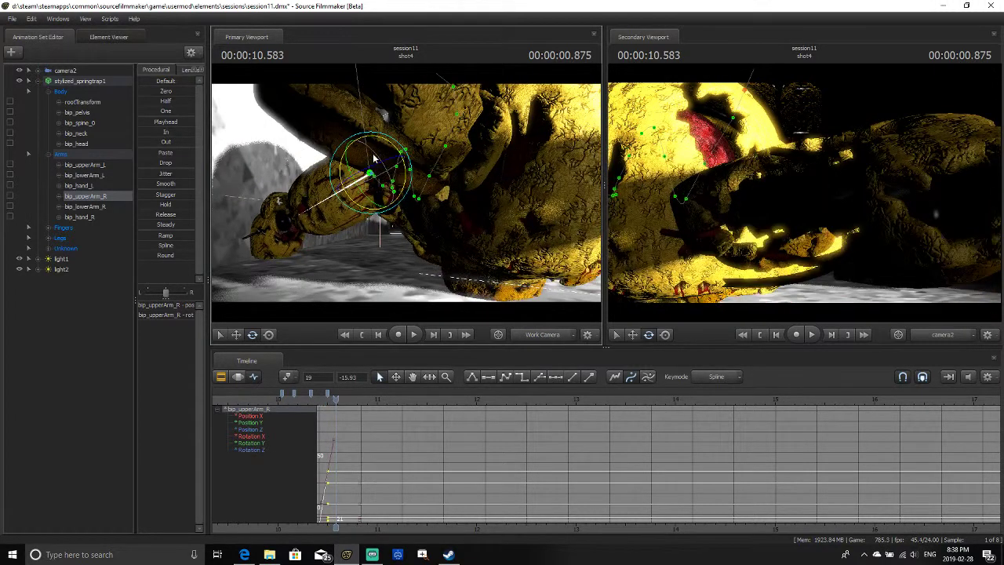
{"action": "left_click_drag", "start_coordinate": [404, 165], "coordinate": [406, 183]}
{"action": "key", "text": "Right"}
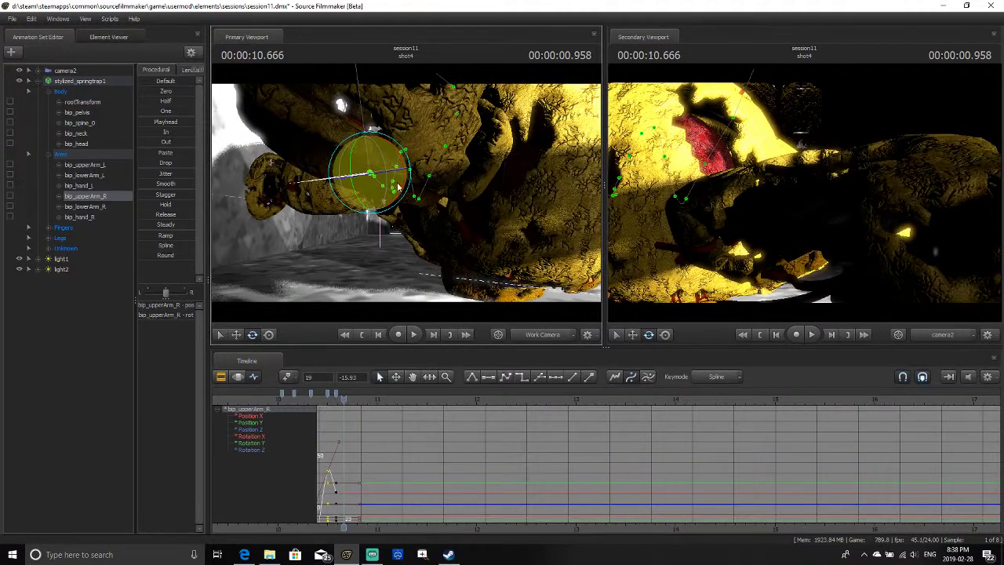
{"action": "left_click_drag", "start_coordinate": [399, 175], "coordinate": [403, 165]}
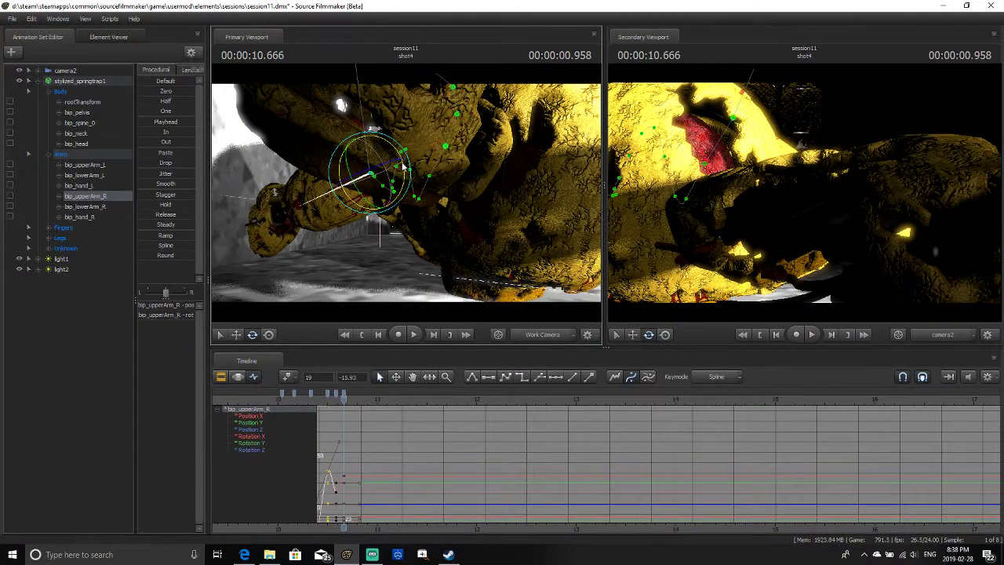
Step back from 00:00:10.666 through the bounces and play the fall to check the right arm's motion
{"action": "key", "text": "Left"}
{"action": "key", "text": "Left"}
{"action": "key", "text": "Left"}
{"action": "key", "text": "Left"}
{"action": "key", "text": "Left"}
{"action": "key", "text": "Left"}
{"action": "key", "text": "Left"}
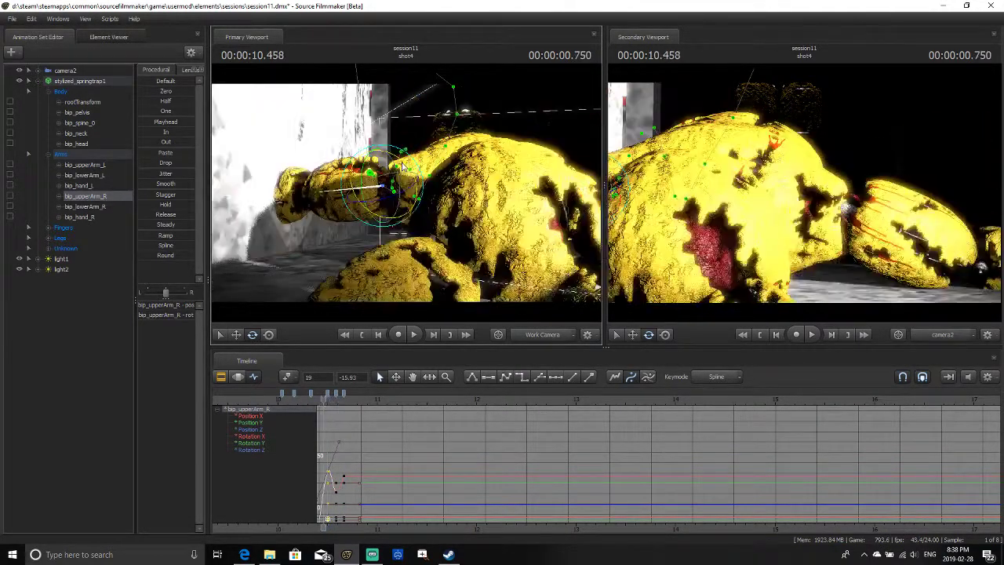
{"action": "key", "text": "space"}
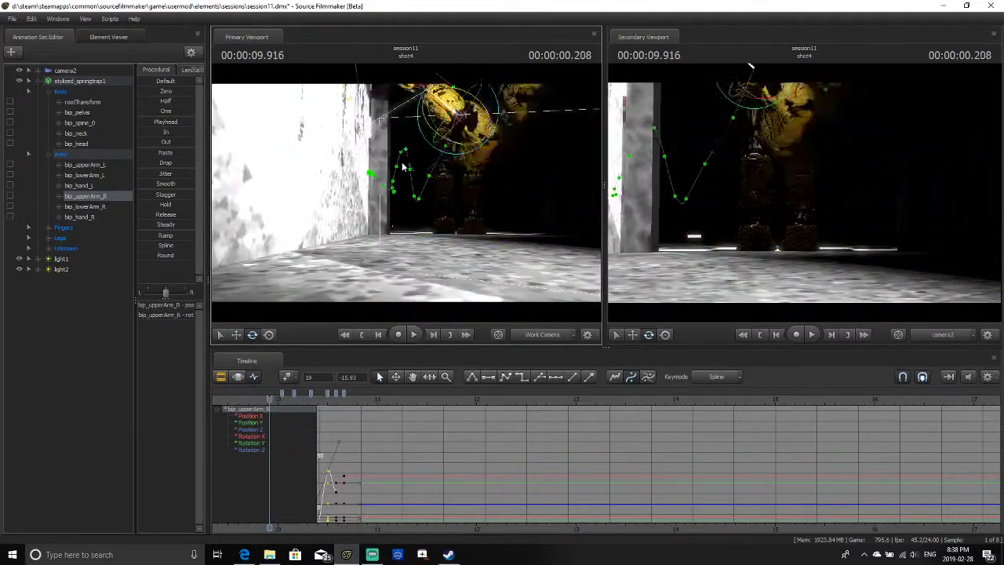
{"action": "key", "text": "space"}
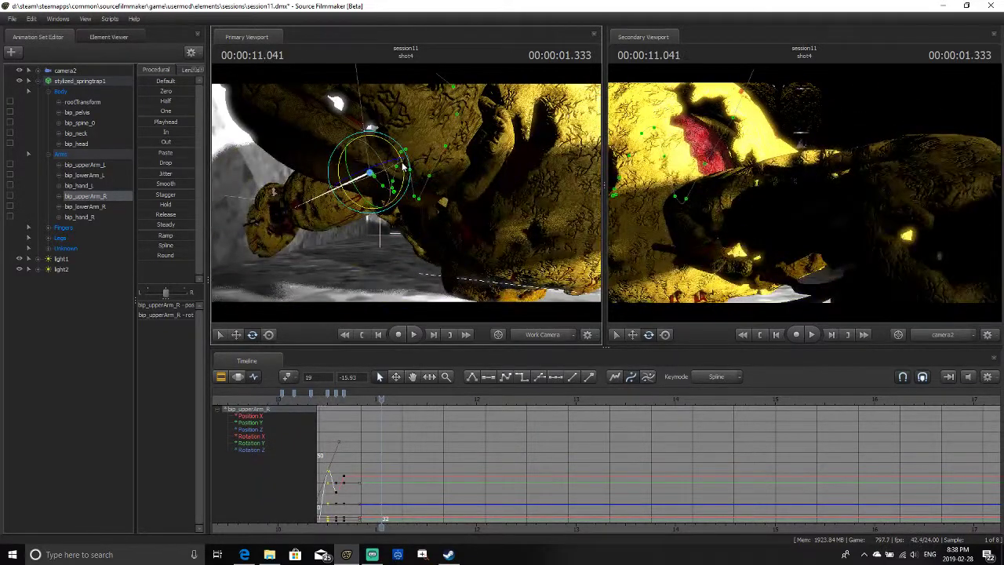
Return to 00:00:10.333, view the body and both arms from a wider work camera angle, and replay the fall
{"action": "key", "text": "Left"}
{"action": "key", "text": "Left"}
{"action": "key", "text": "Left"}
{"action": "key", "text": "Left"}
{"action": "key", "text": "Left"}
{"action": "key", "text": "Left"}
{"action": "key", "text": "Left"}
{"action": "key", "text": "Left"}
{"action": "key", "text": "Left"}
{"action": "key", "text": "Left"}
{"action": "key", "text": "Left"}
{"action": "key", "text": "Left"}
{"action": "key", "text": "Left"}
{"action": "key", "text": "Left"}
{"action": "key", "text": "Left"}
{"action": "key", "text": "Left"}
{"action": "key", "text": "Left"}
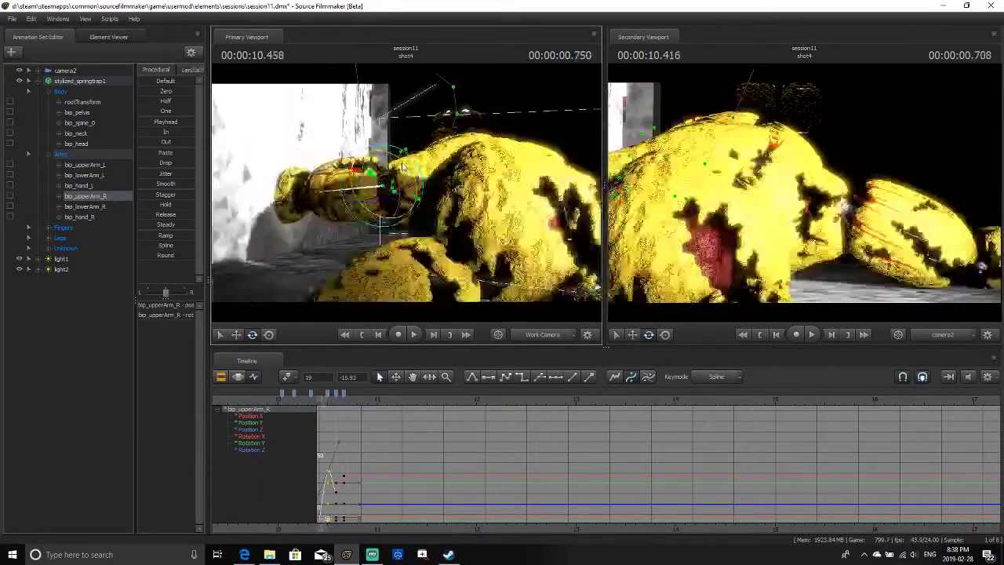
{"action": "left_click_drag", "start_coordinate": [423, 94], "coordinate": [353, 126]}
{"action": "left_click_drag", "start_coordinate": [292, 321], "coordinate": [292, 322]}
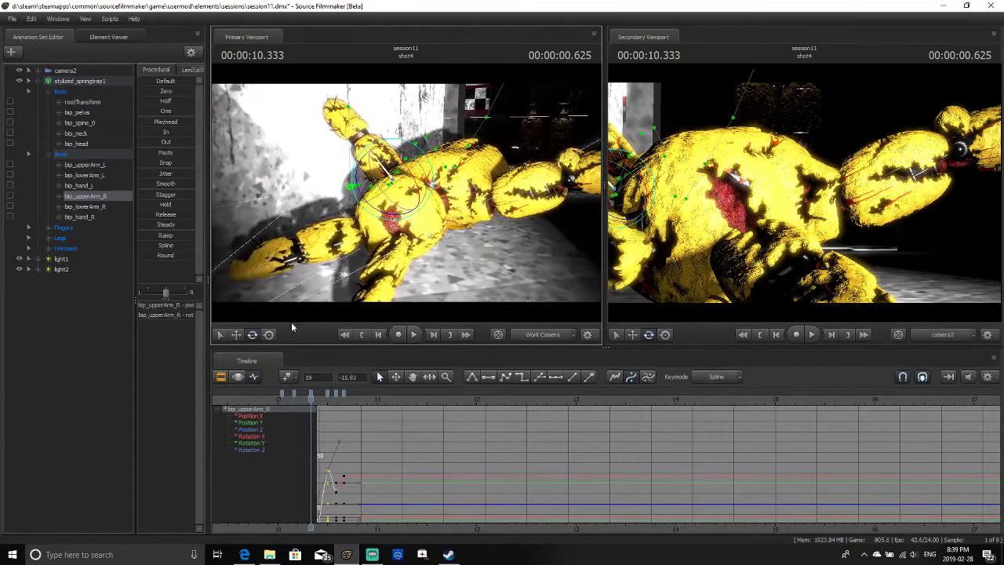
{"action": "key", "text": "Left"}
{"action": "key", "text": "Left"}
{"action": "key", "text": "space"}
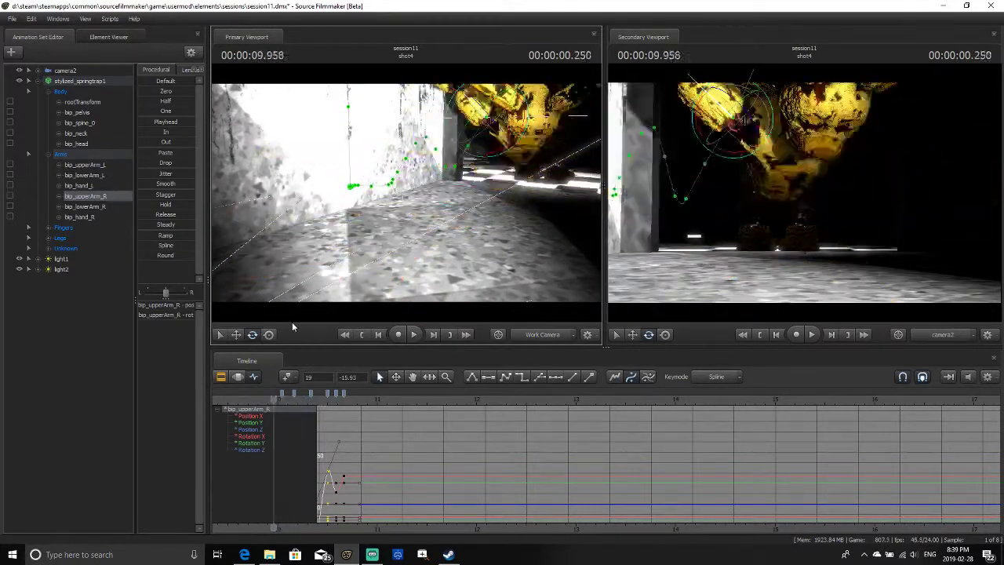
{"action": "key", "text": "space"}
Step back frame by frame from 00:00:11.041 to 00:00:10.250, examining both arms through the bounces
{"action": "key", "text": "Left"}
{"action": "key", "text": "Left"}
{"action": "key", "text": "Left"}
{"action": "key", "text": "Left"}
{"action": "key", "text": "Left"}
{"action": "key", "text": "Left"}
{"action": "key", "text": "Left"}
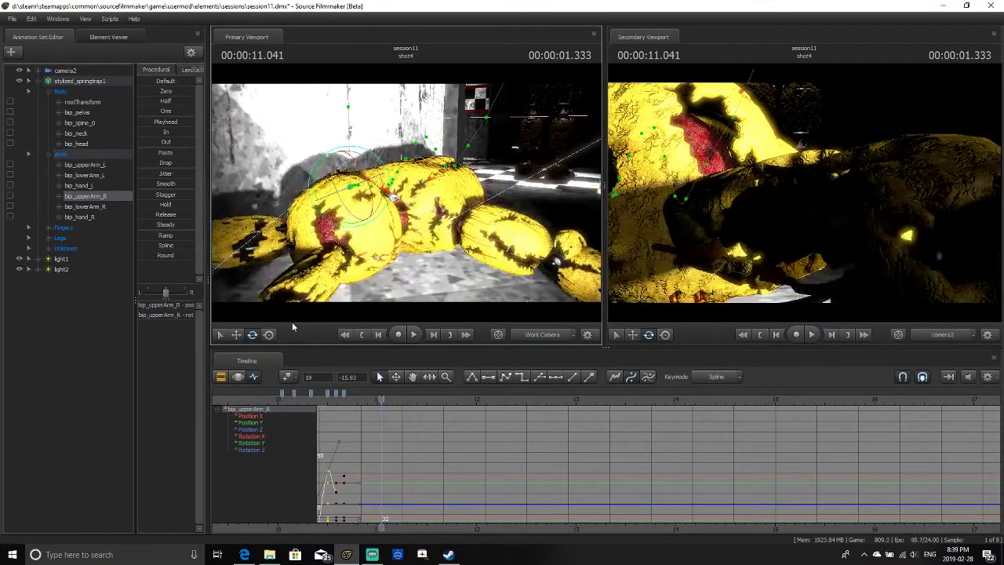
{"action": "key", "text": "Left"}
{"action": "key", "text": "Left"}
{"action": "key", "text": "Left"}
{"action": "key", "text": "Left"}
{"action": "key", "text": "Left"}
{"action": "key", "text": "Left"}
{"action": "key", "text": "Left"}
{"action": "key", "text": "Left"}
{"action": "key", "text": "Left"}
{"action": "key", "text": "Left"}
{"action": "key", "text": "Left"}
{"action": "key", "text": "Left"}
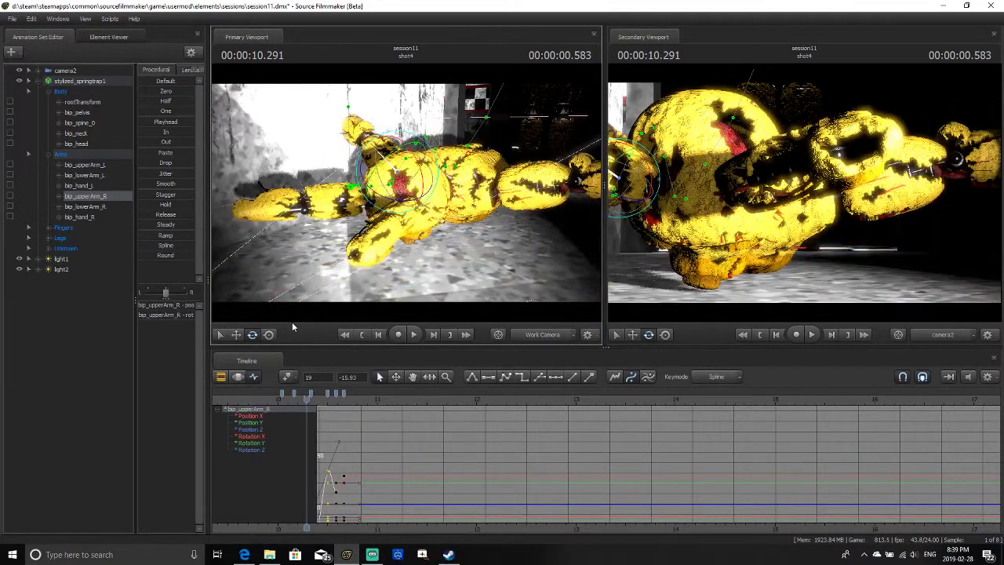
{"action": "key", "text": "Left"}
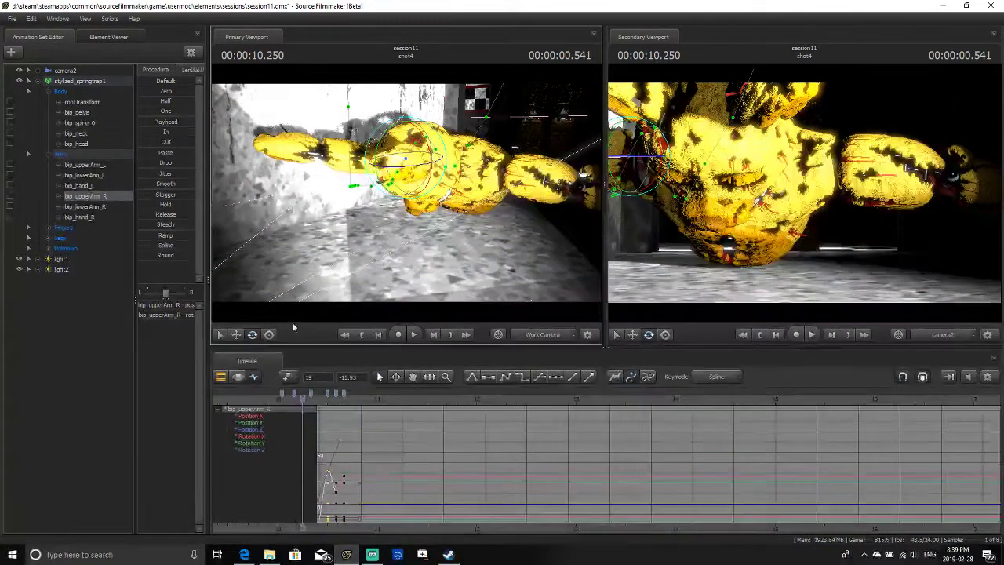
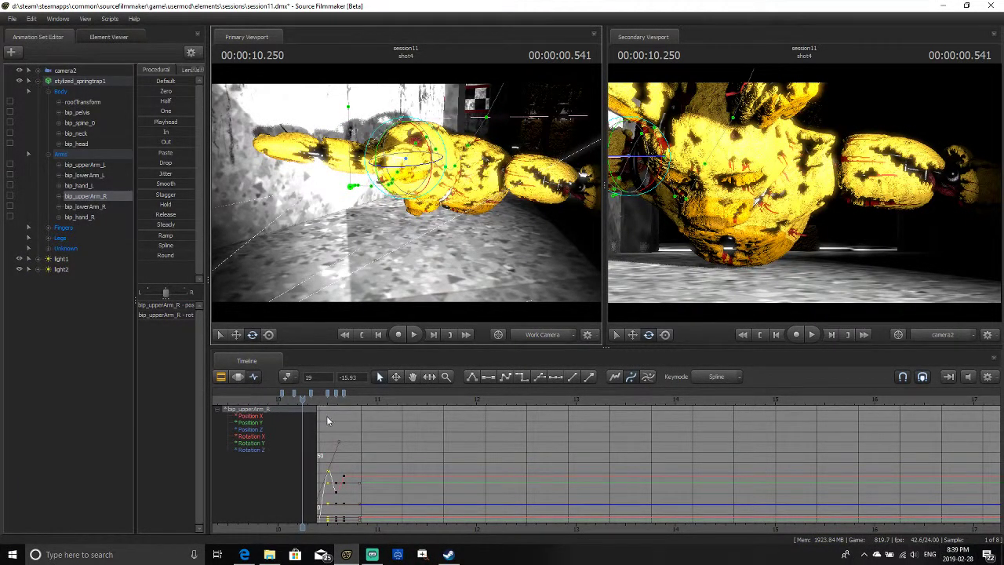
Replay the fall twice from its beginning, checking both arms, and park the playhead at 00:00:10.666
{"action": "left_click_drag", "start_coordinate": [303, 398], "coordinate": [266, 415]}
{"action": "key", "text": "space"}
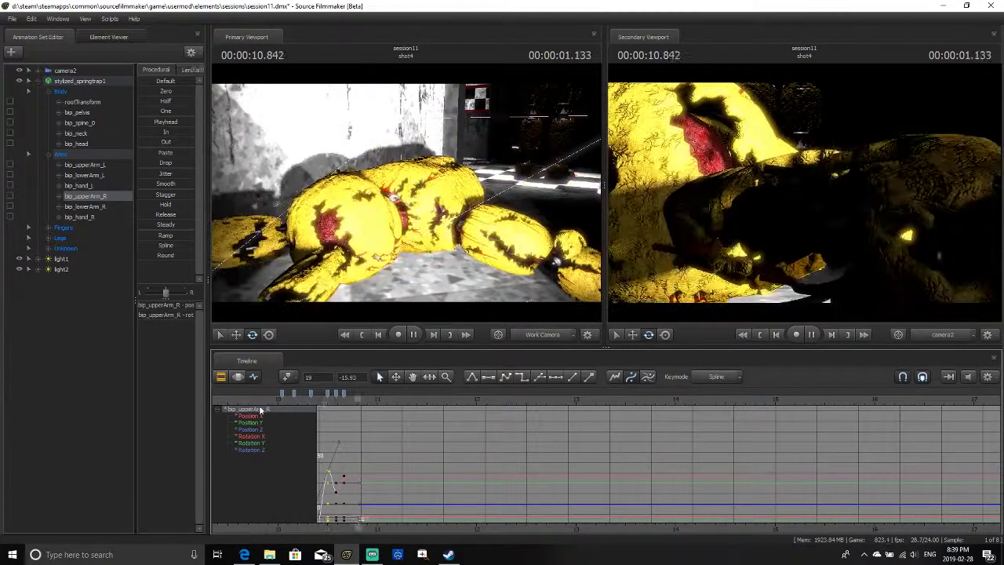
{"action": "key", "text": "space"}
{"action": "left_click_drag", "start_coordinate": [355, 398], "coordinate": [259, 410]}
{"action": "key", "text": "space"}
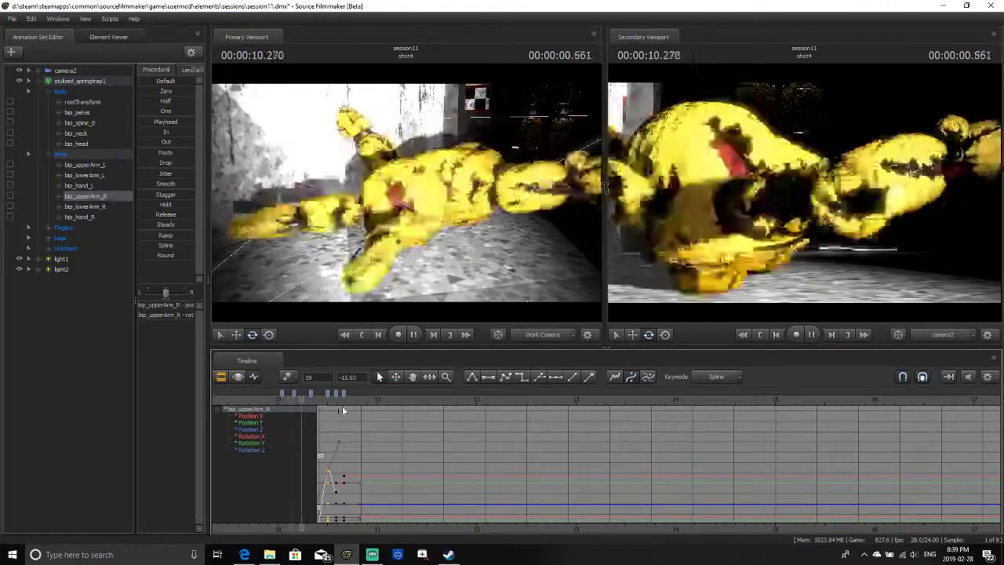
{"action": "key", "text": "space"}
{"action": "left_click_drag", "start_coordinate": [374, 406], "coordinate": [345, 416]}
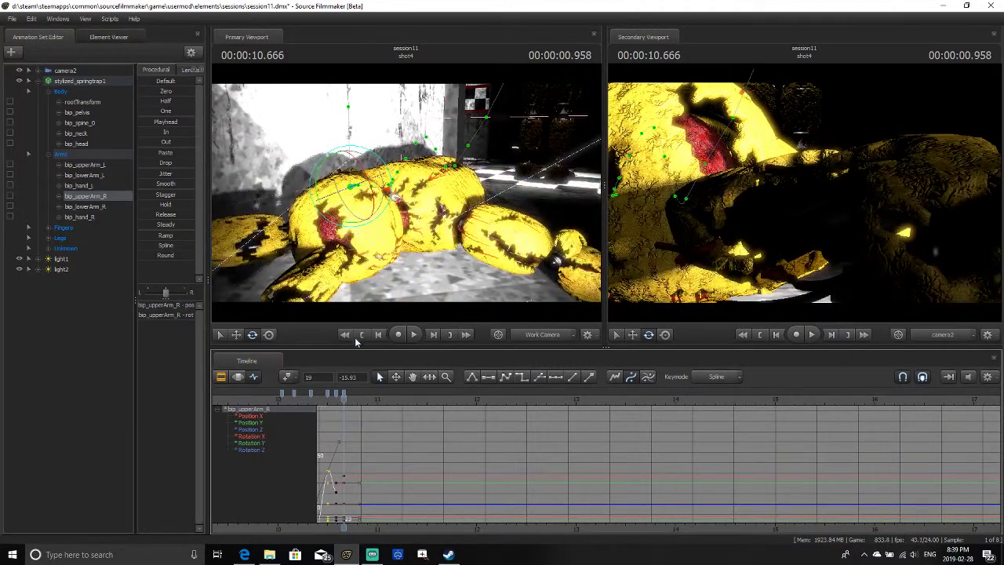
Select the left lower arm bone, keyframe it at 00:00:10.166 and rotate the forearm upward
{"action": "key", "text": "ctrl"}
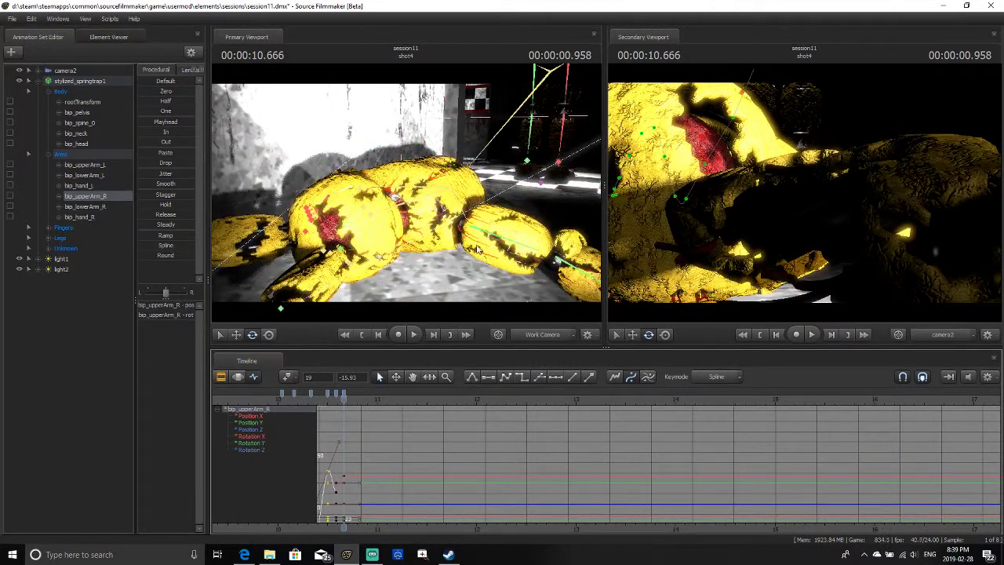
{"action": "left_click", "coordinate": [562, 277]}
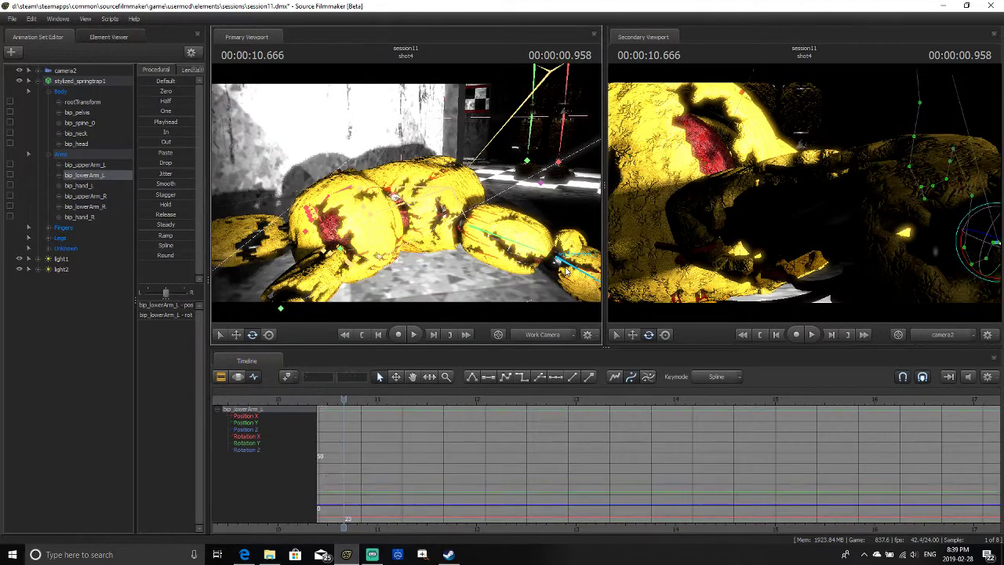
{"action": "left_click_drag", "start_coordinate": [327, 407], "coordinate": [303, 398]}
{"action": "key", "text": "Left"}
{"action": "key", "text": "Left"}
{"action": "key", "text": "Left"}
{"action": "key", "text": "Left"}
{"action": "key", "text": "Left"}
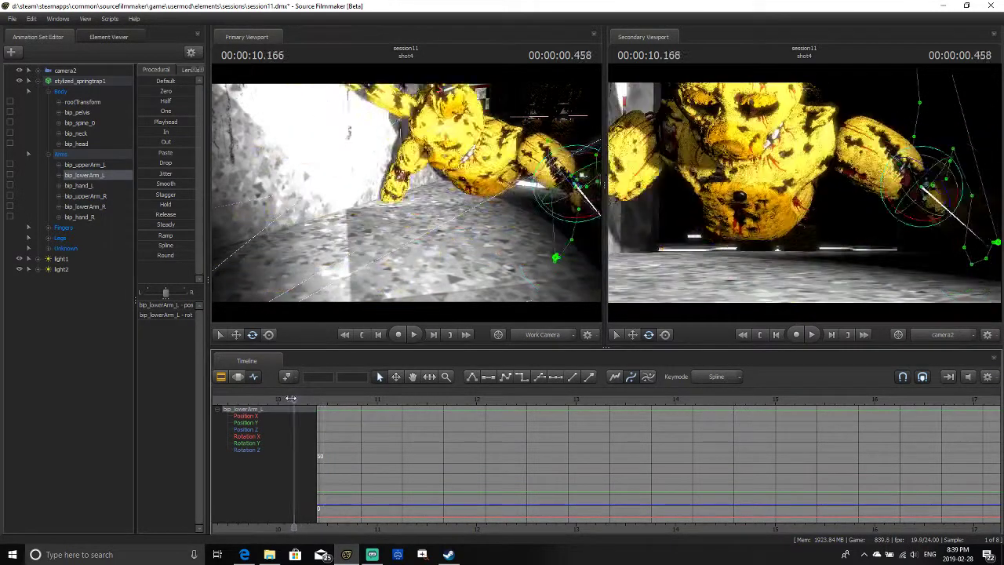
{"action": "key", "text": "Left"}
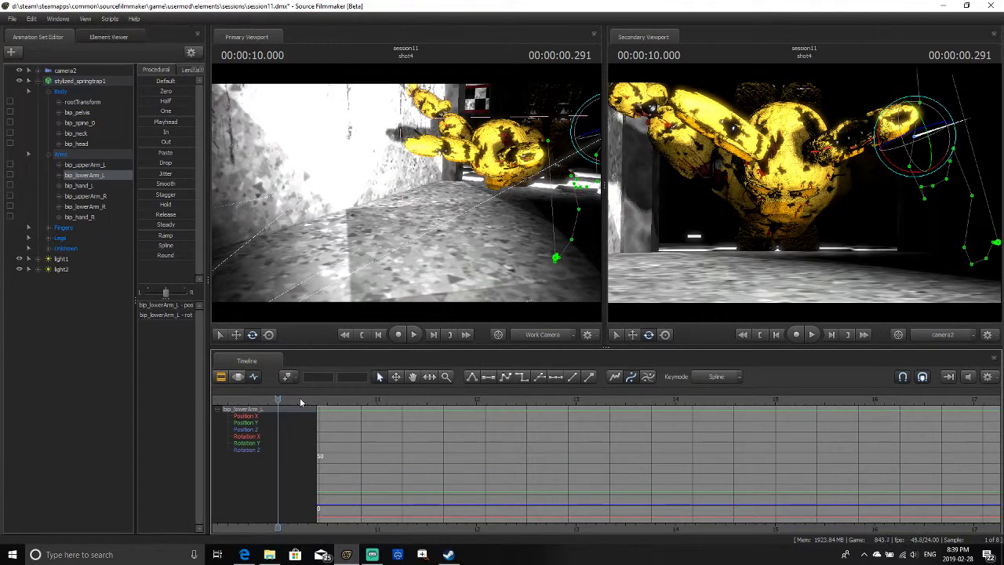
{"action": "key", "text": "Right"}
{"action": "key", "text": "Right"}
{"action": "key", "text": "Right"}
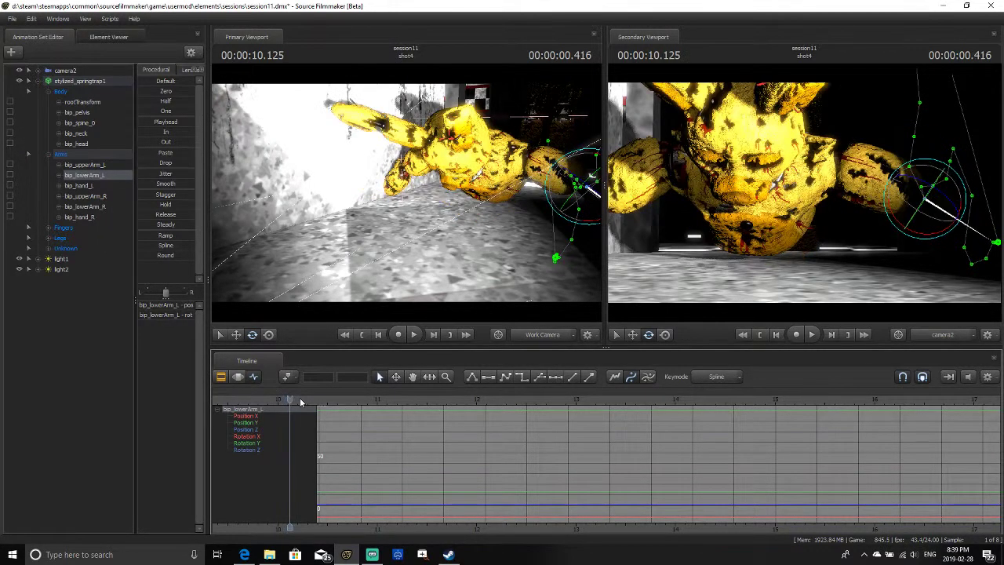
{"action": "key", "text": "Right"}
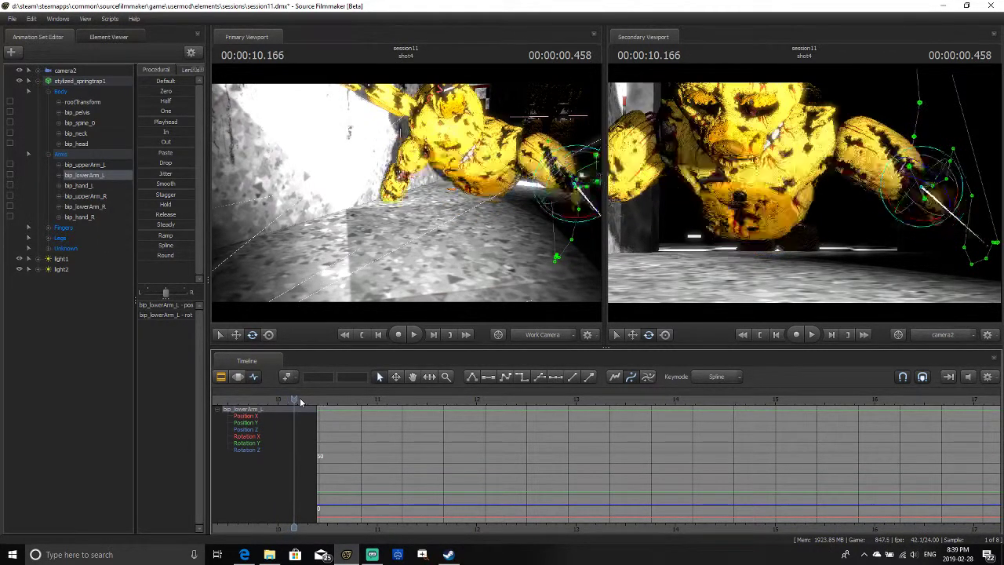
{"action": "key", "text": "Right"}
{"action": "key", "text": "Left"}
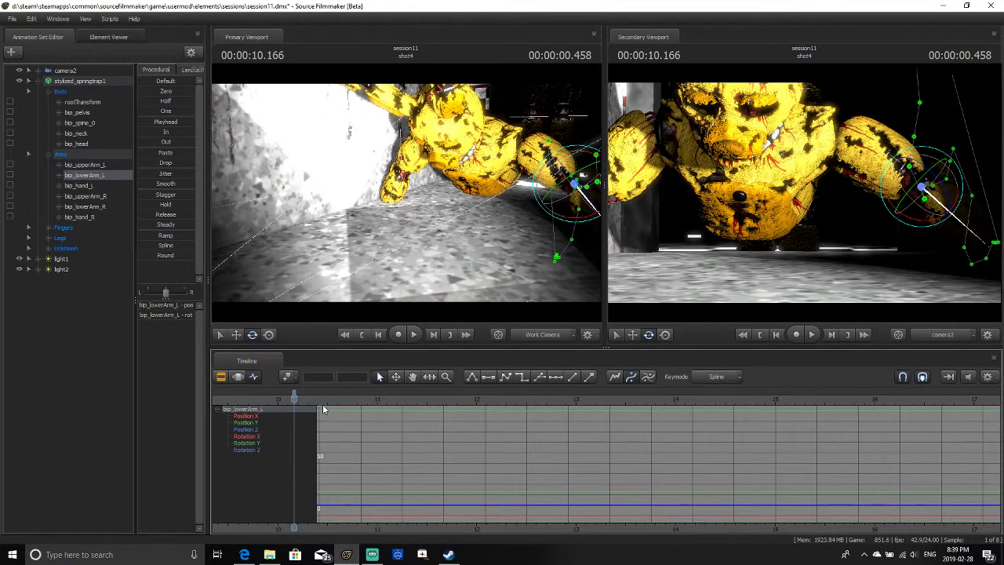
{"action": "left_click_drag", "start_coordinate": [478, 224], "coordinate": [584, 239]}
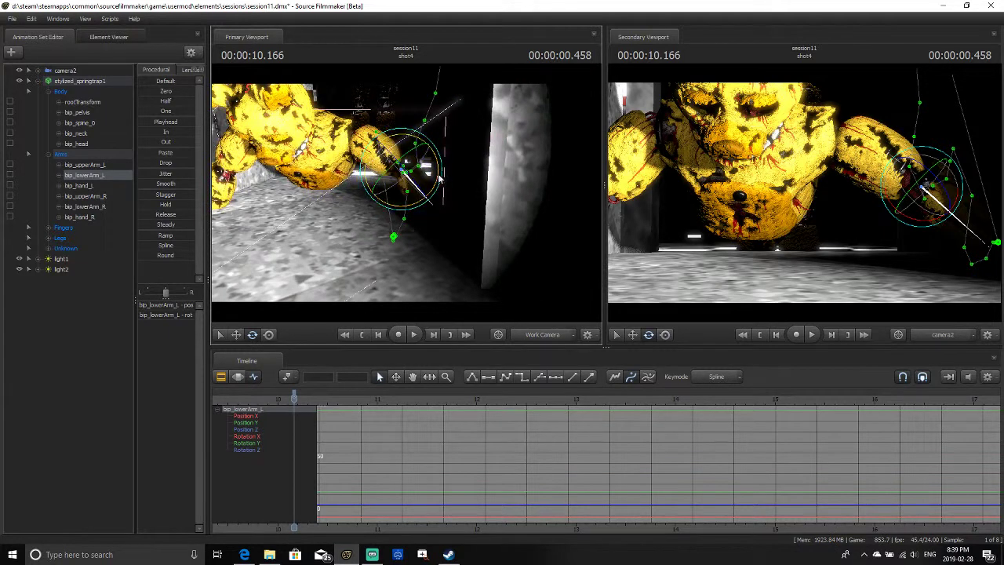
{"action": "left_click_drag", "start_coordinate": [439, 178], "coordinate": [411, 149]}
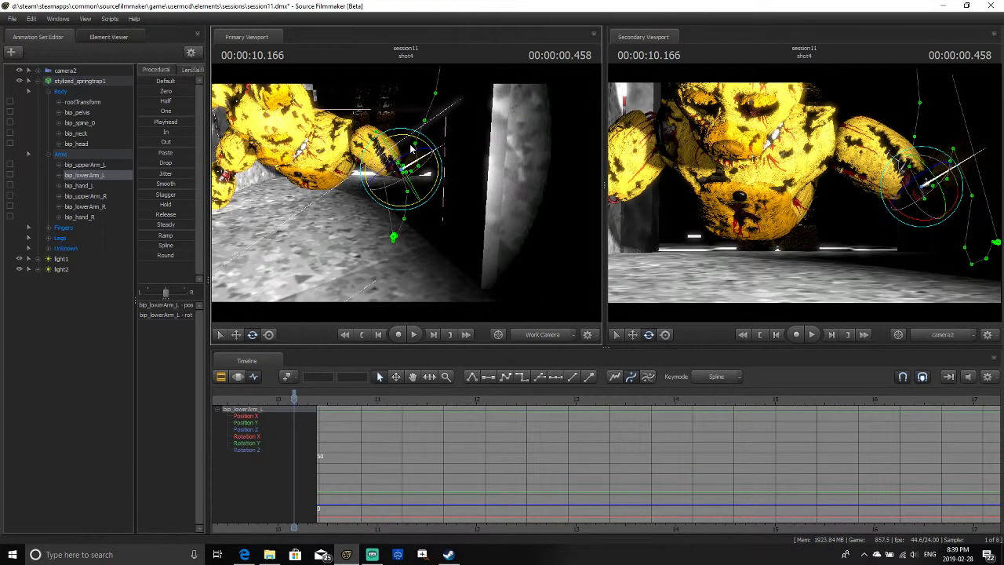
Keyframe the left lower arm at 00:00:10.333 and rotate the forearm down so it extends outward from the body
{"action": "key", "text": "Right"}
{"action": "key", "text": "Right"}
{"action": "key", "text": "Right"}
{"action": "key", "text": "Right"}
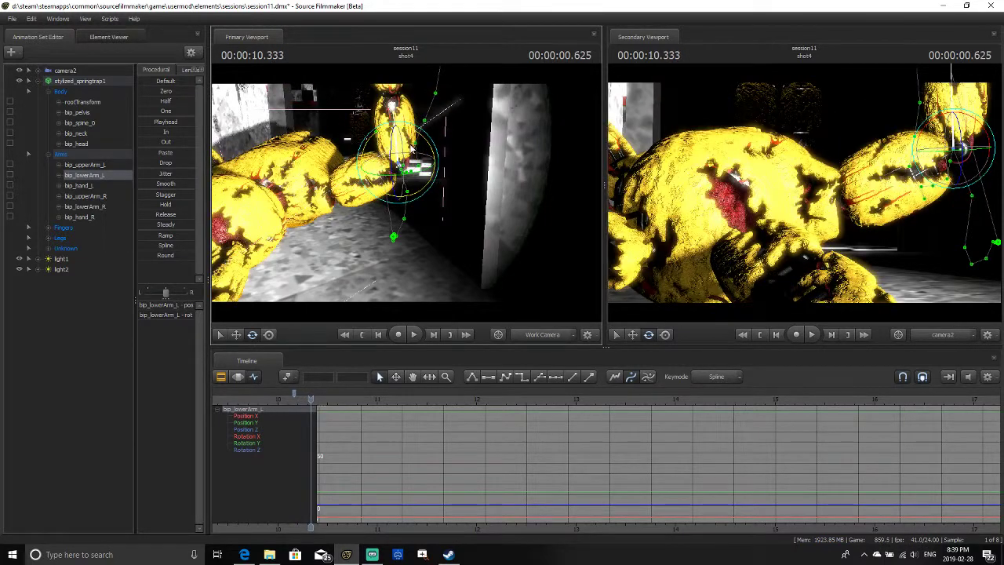
{"action": "key", "text": "Right"}
{"action": "key", "text": "Left"}
{"action": "left_click_drag", "start_coordinate": [411, 146], "coordinate": [420, 213]}
Keyframe the left lower arm at 00:00:10.458, angling the forearm slightly up off the floor
{"action": "key", "text": "Right"}
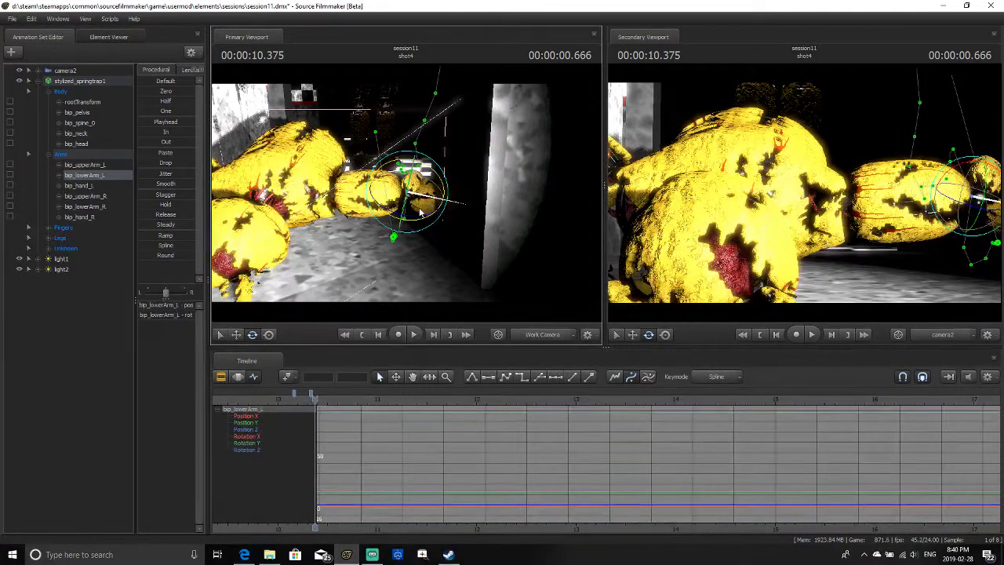
{"action": "key", "text": "Right"}
{"action": "key", "text": "Right"}
{"action": "key", "text": "Right"}
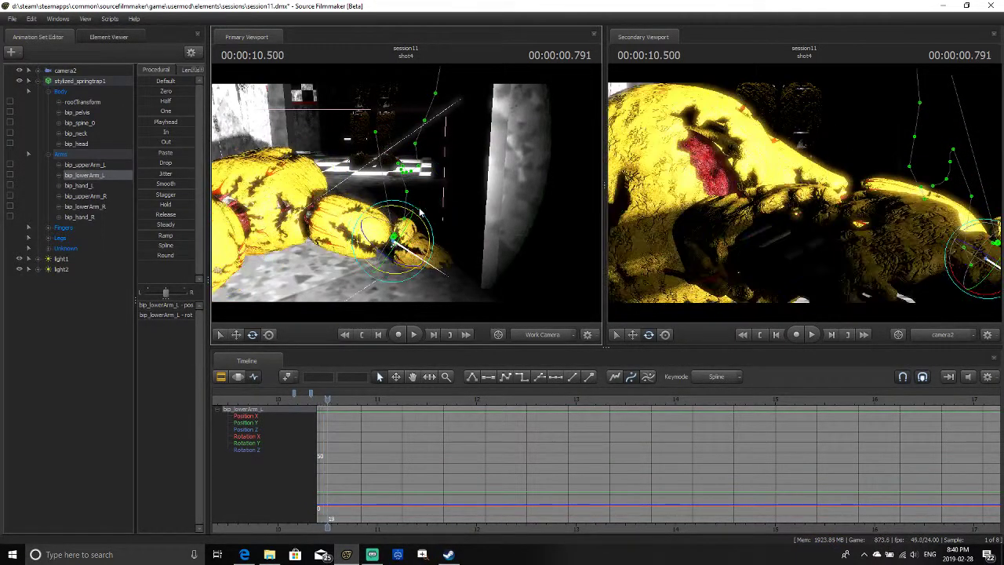
{"action": "key", "text": "Left"}
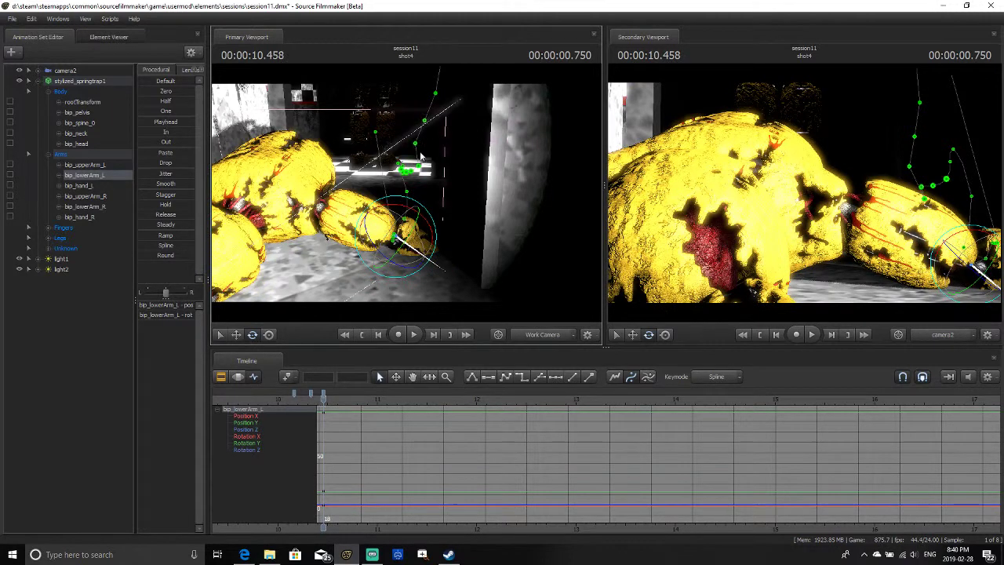
{"action": "left_click_drag", "start_coordinate": [429, 227], "coordinate": [384, 224]}
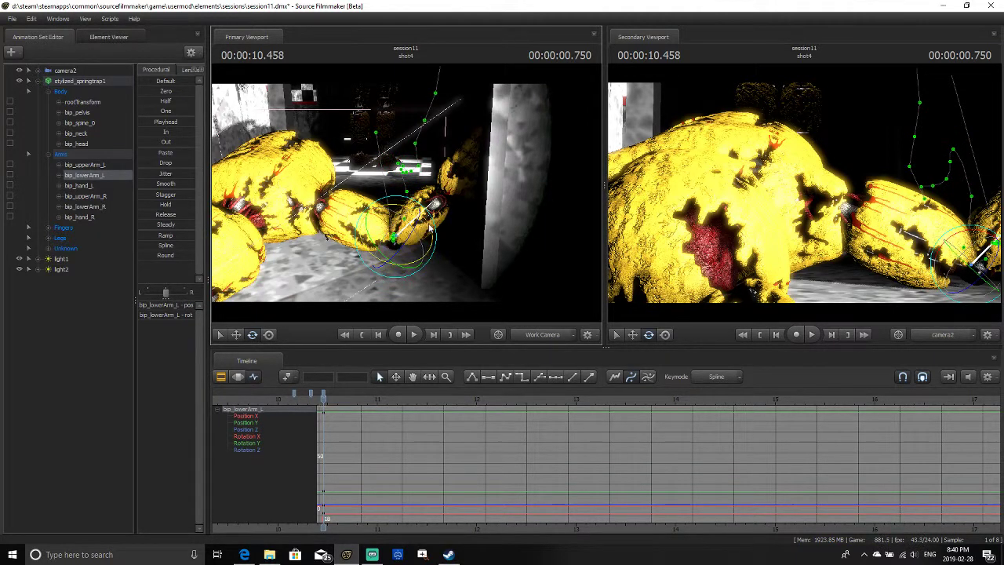
{"action": "left_click_drag", "start_coordinate": [424, 226], "coordinate": [438, 230]}
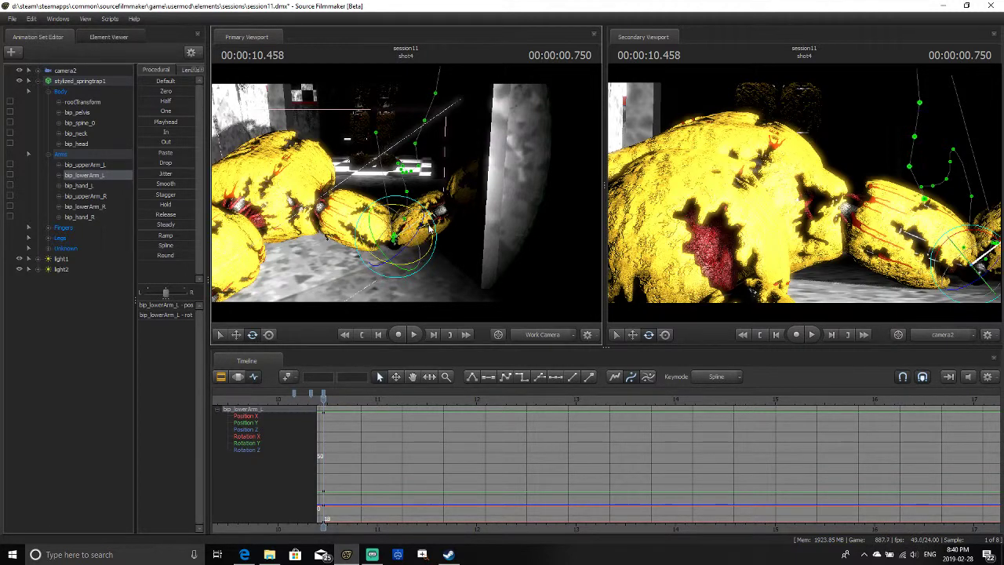
{"action": "left_click_drag", "start_coordinate": [429, 229], "coordinate": [429, 235]}
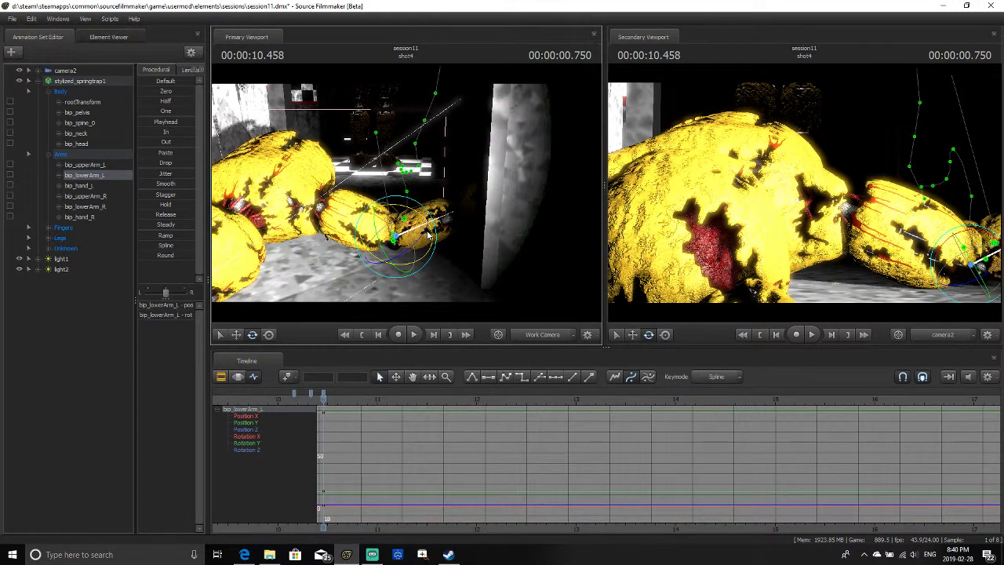
Keyframe the left lower arm at 00:00:10.541 and adjust its rotation with the forearm bent up
{"action": "key", "text": "Right"}
{"action": "key", "text": "Right"}
{"action": "key", "text": "Right"}
{"action": "key", "text": "Left"}
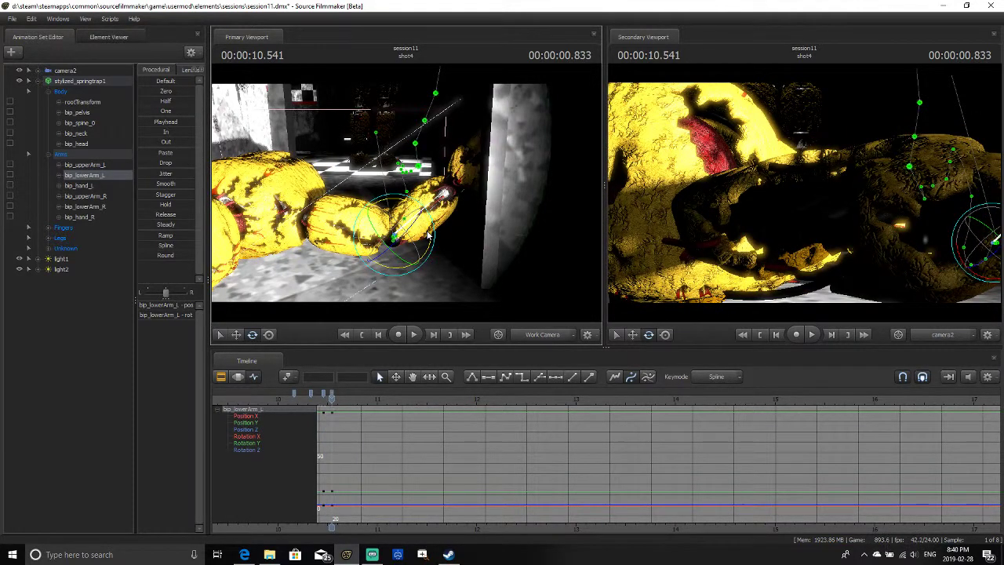
{"action": "left_click_drag", "start_coordinate": [428, 223], "coordinate": [406, 235]}
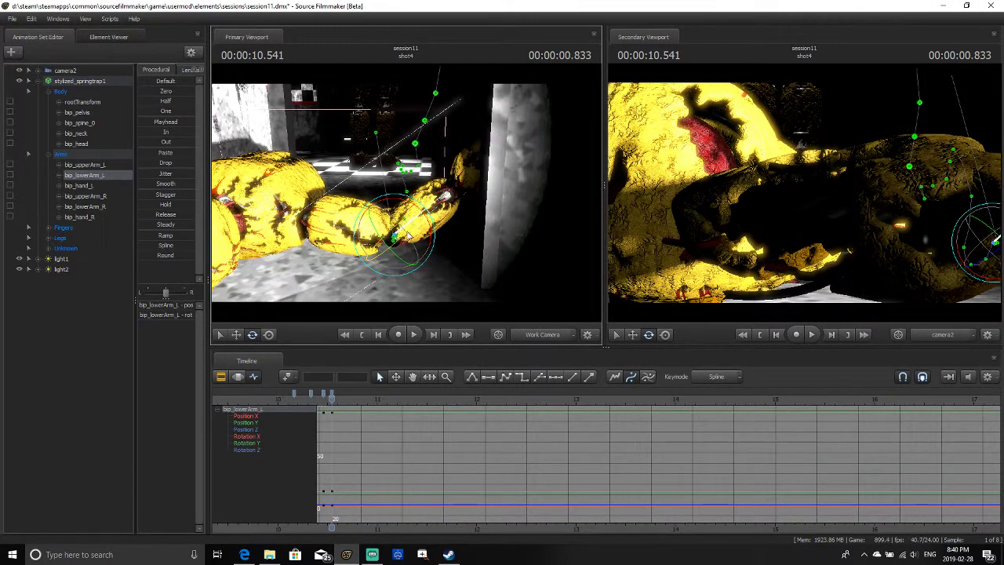
Keyframe the left lower arm at 00:00:10.625 and swing the forearm down toward the floor in front of the body
{"action": "key", "text": "Right"}
{"action": "key", "text": "Right"}
{"action": "key", "text": "Right"}
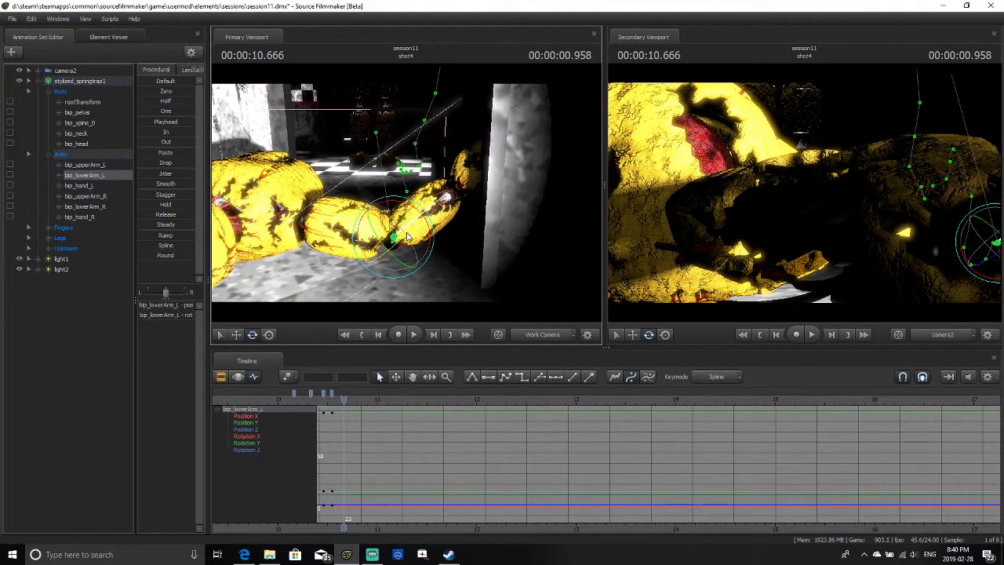
{"action": "key", "text": "Right"}
{"action": "key", "text": "Left"}
{"action": "key", "text": "Left"}
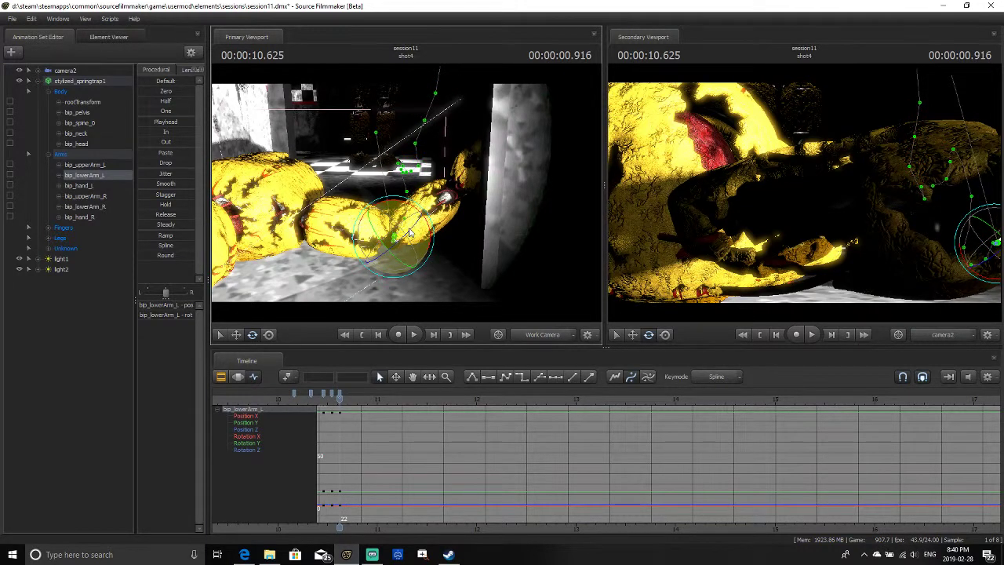
{"action": "left_click_drag", "start_coordinate": [407, 237], "coordinate": [381, 275]}
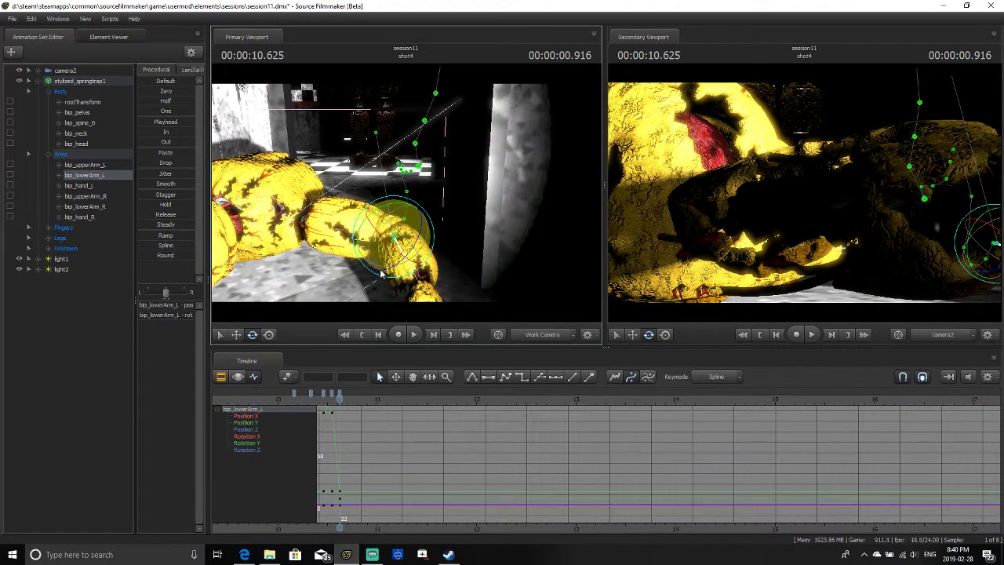
Add left lower arm keyframes at 00:00:10.708 and 00:00:10.791, adjusting the forearm's rotation as it settles on the floor
{"action": "key", "text": "Right"}
{"action": "key", "text": "Right"}
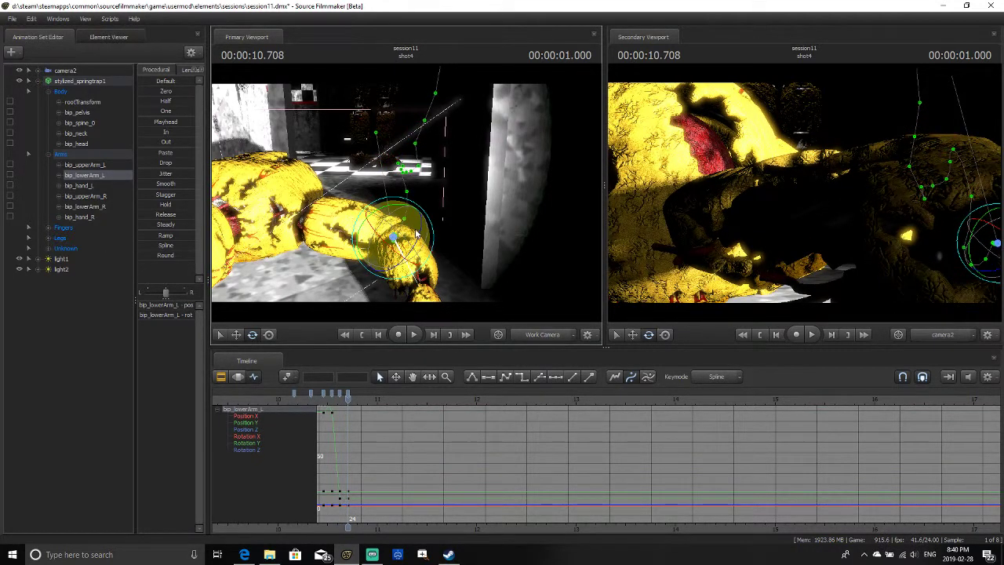
{"action": "left_click_drag", "start_coordinate": [417, 234], "coordinate": [462, 276]}
{"action": "key", "text": "Right"}
{"action": "key", "text": "Right"}
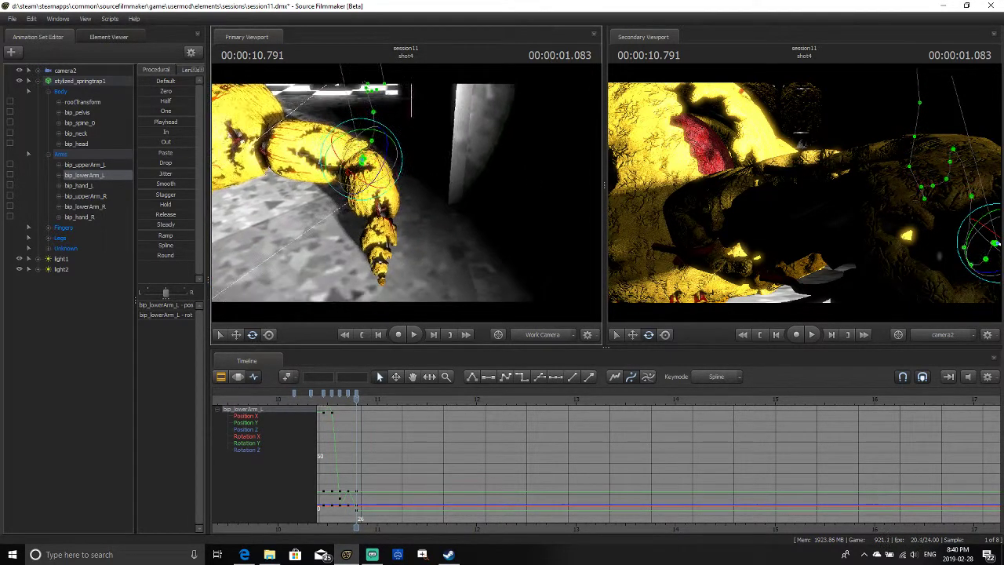
Replay the fall twice from near the beginning of shot4 to check the left lower arm's motion
{"action": "left_click", "coordinate": [377, 335]}
{"action": "left_click", "coordinate": [377, 335]}
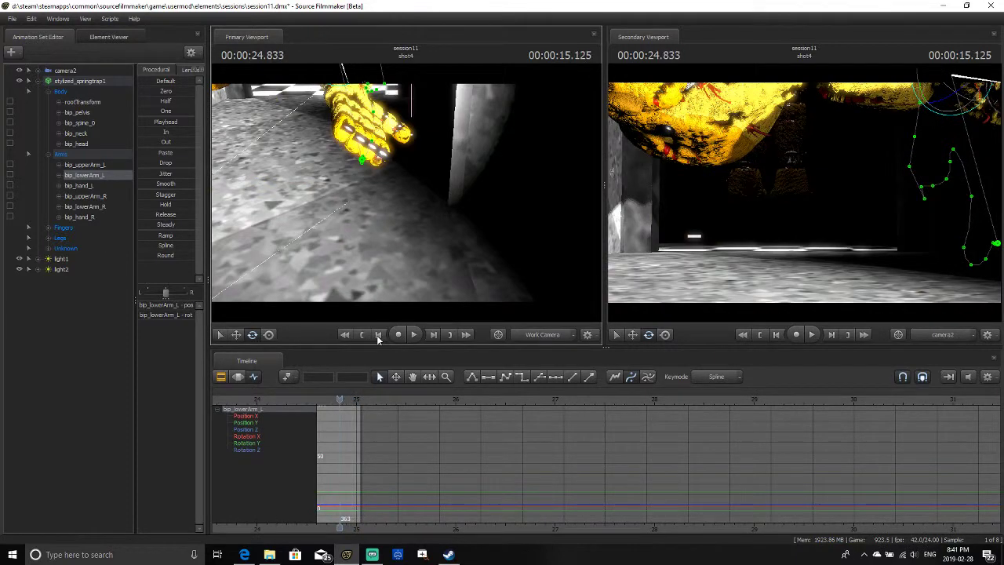
{"action": "left_click", "coordinate": [377, 334]}
{"action": "key", "text": "space"}
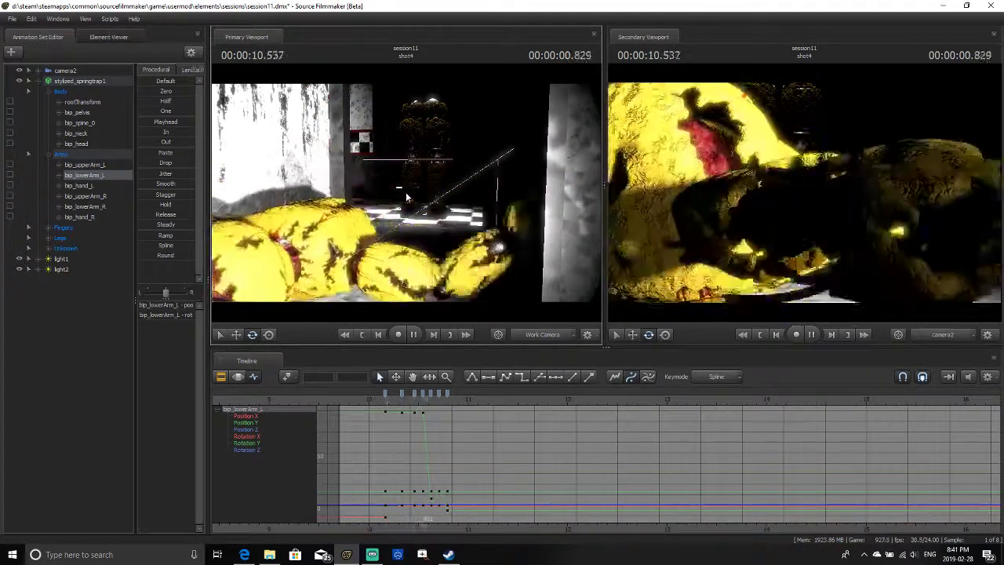
{"action": "left_click_drag", "start_coordinate": [439, 196], "coordinate": [443, 258]}
{"action": "key", "text": "space"}
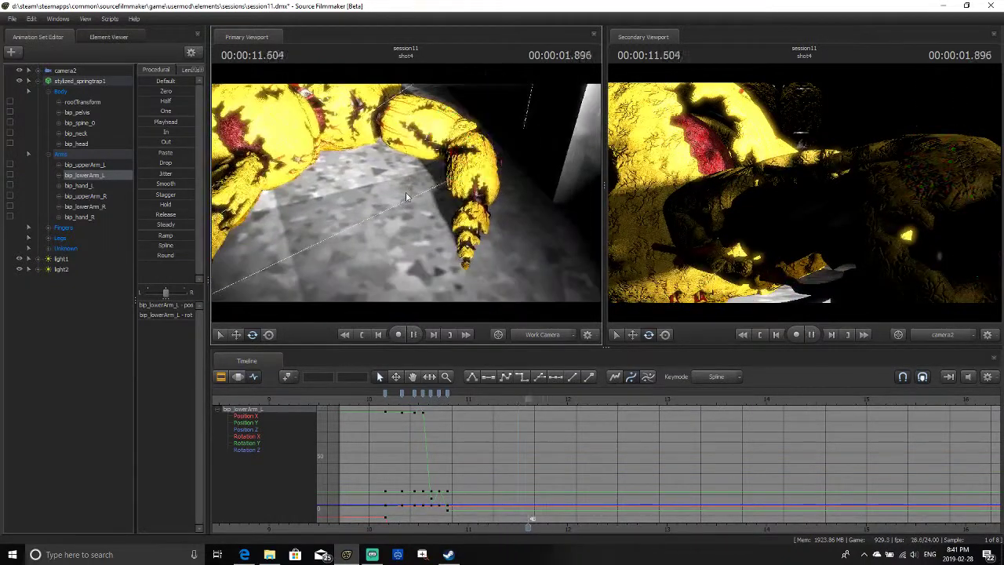
{"action": "key", "text": "space"}
{"action": "left_click", "coordinate": [369, 402]}
{"action": "key", "text": "space"}
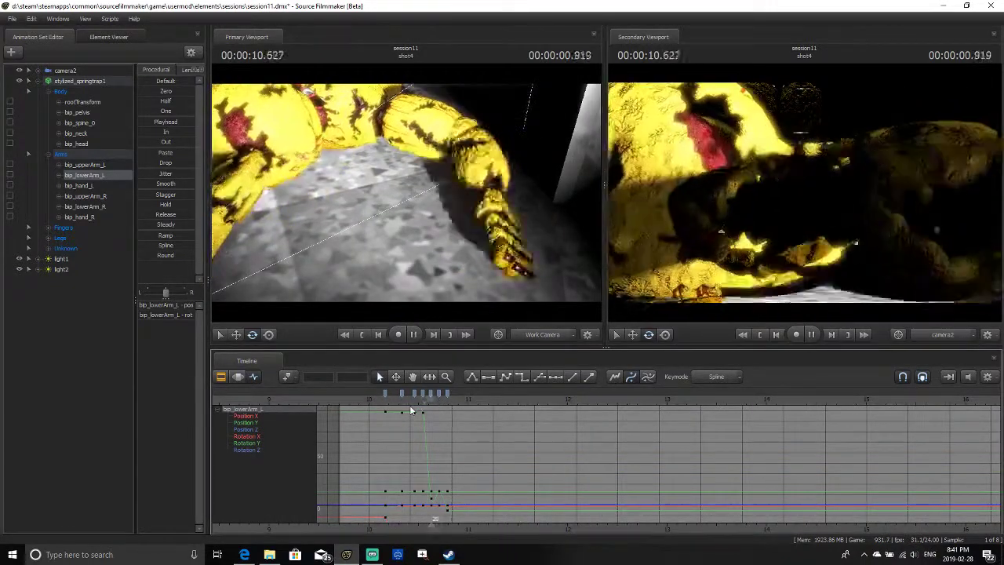
{"action": "key", "text": "space"}
Select the right lower arm bone at 00:00:10.166 and rotate the hanging forearm upward
{"action": "left_click", "coordinate": [437, 397]}
{"action": "left_click_drag", "start_coordinate": [437, 398], "coordinate": [385, 399]}
{"action": "left_click_drag", "start_coordinate": [408, 196], "coordinate": [373, 153]}
{"action": "left_click", "coordinate": [354, 228]}
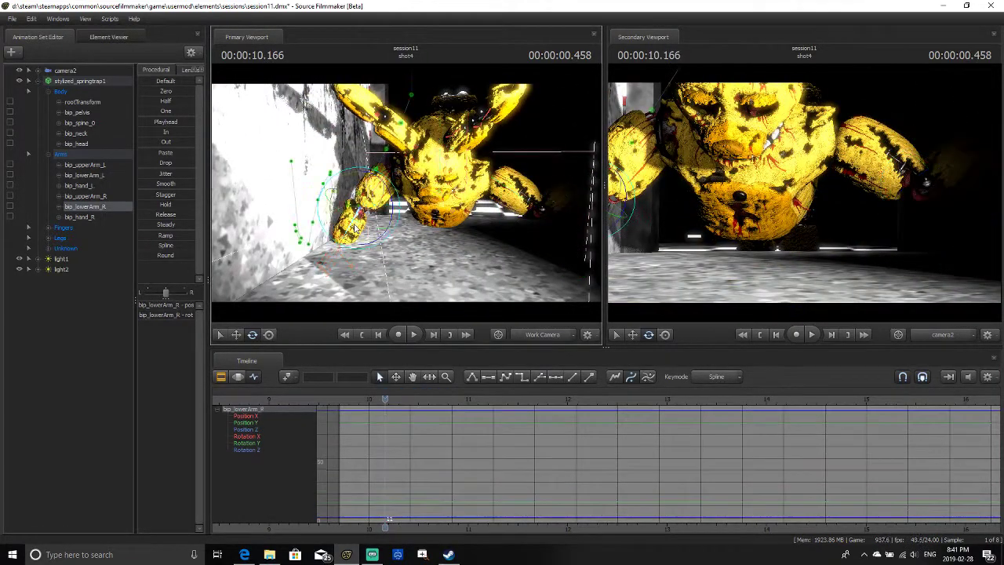
{"action": "left_click_drag", "start_coordinate": [386, 255], "coordinate": [355, 268]}
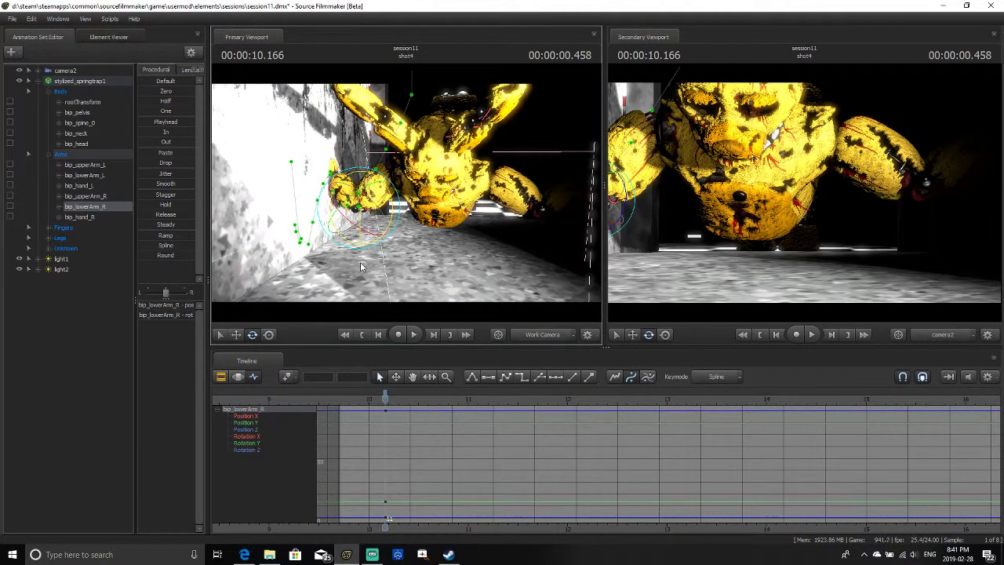
Keyframe the right lower arm at 00:00:10.375 and rotate the forearm to point straight up beside the wall
{"action": "key", "text": "Right"}
{"action": "key", "text": "Right"}
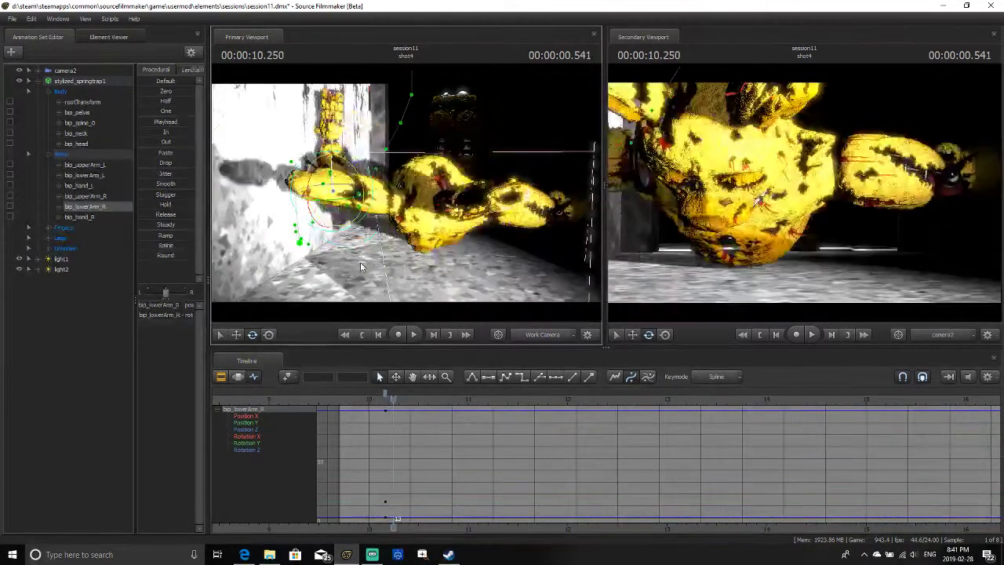
{"action": "key", "text": "Right"}
{"action": "key", "text": "Right"}
{"action": "key", "text": "Right"}
{"action": "key", "text": "Right"}
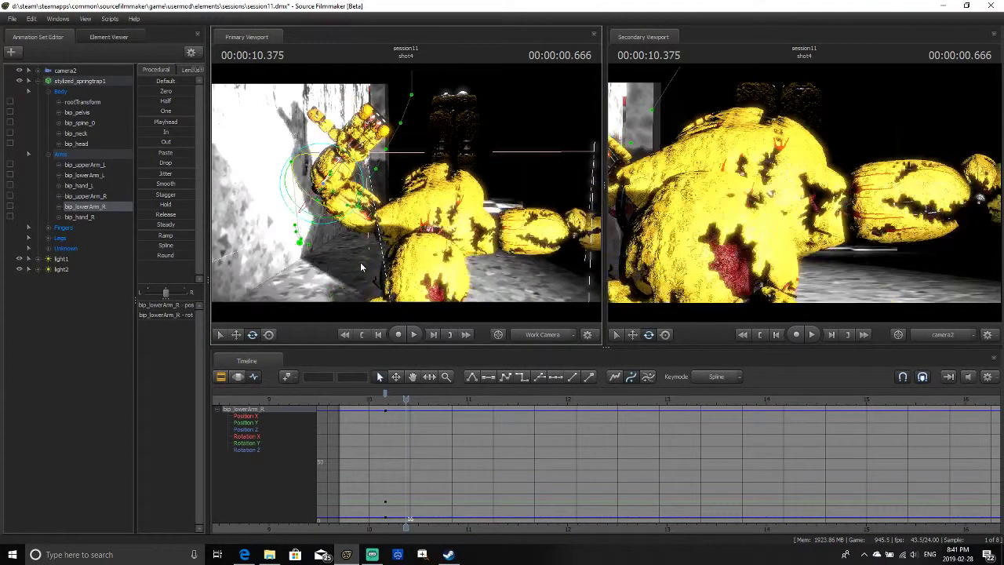
{"action": "key", "text": "Left"}
{"action": "key", "text": "m"}
{"action": "left_click_drag", "start_coordinate": [355, 200], "coordinate": [303, 171]}
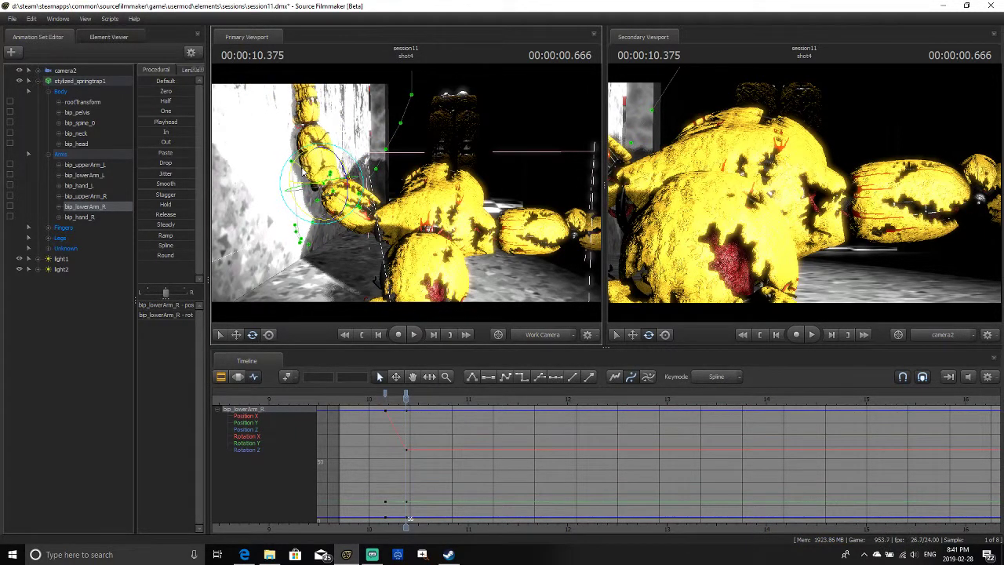
Step through the impact frames and add a right lower arm keyframe at 00:00:10.500
{"action": "key", "text": "Right"}
{"action": "key", "text": "Right"}
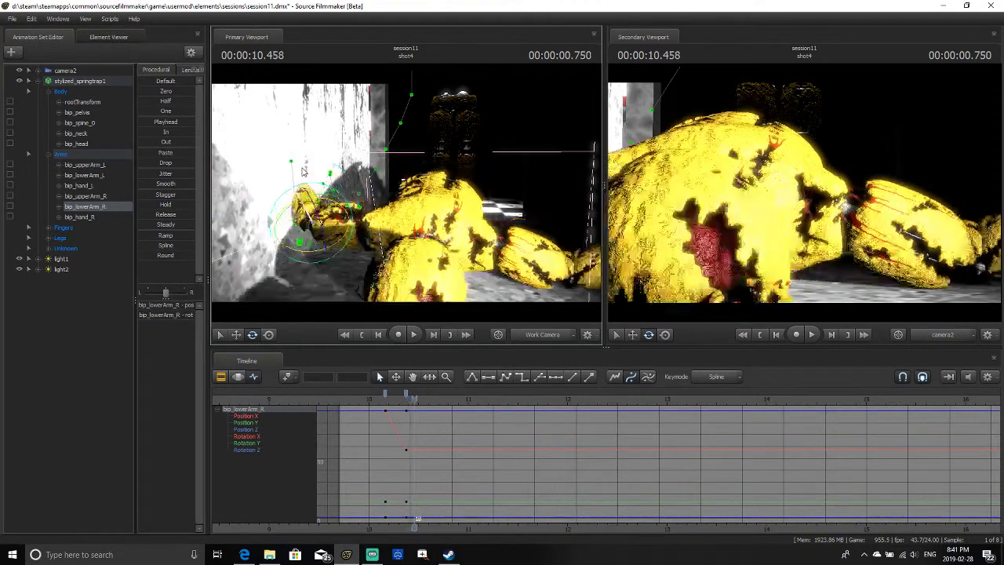
{"action": "key", "text": "Right"}
{"action": "key", "text": "Right"}
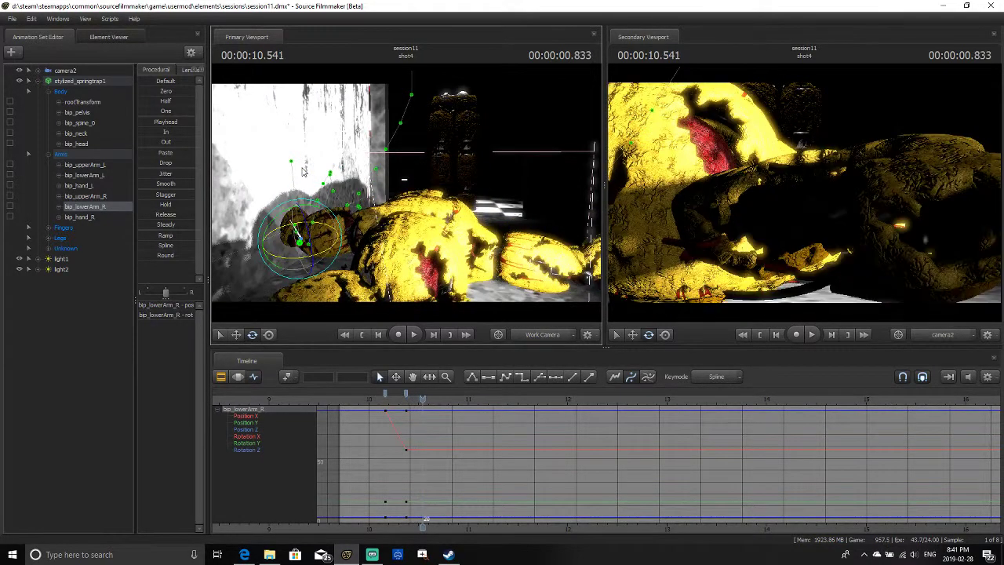
{"action": "key", "text": "Left"}
{"action": "key", "text": "Left"}
{"action": "key", "text": "Right"}
{"action": "key", "text": "m"}
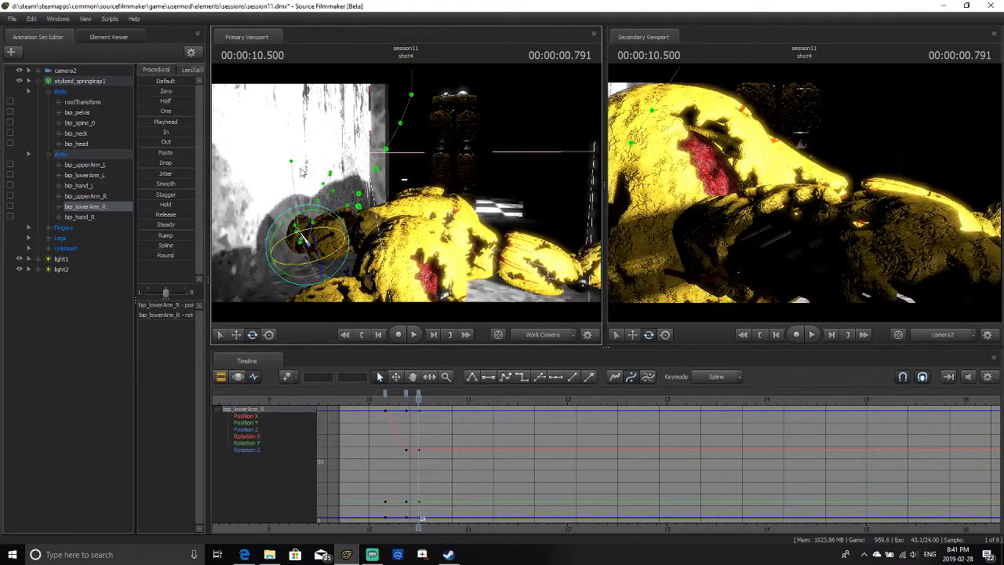
Rotate the right forearm upward at 00:00:10.500 and keyframe a small tilt of it at 00:00:10.583
{"action": "left_click_drag", "start_coordinate": [323, 218], "coordinate": [334, 236]}
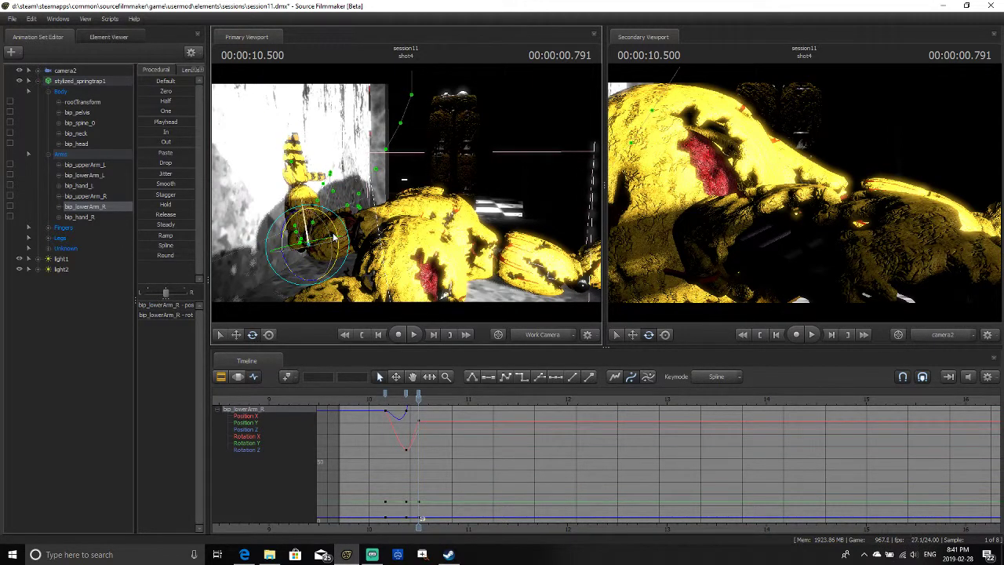
{"action": "key", "text": "Right"}
{"action": "key", "text": "Right"}
{"action": "key", "text": "Right"}
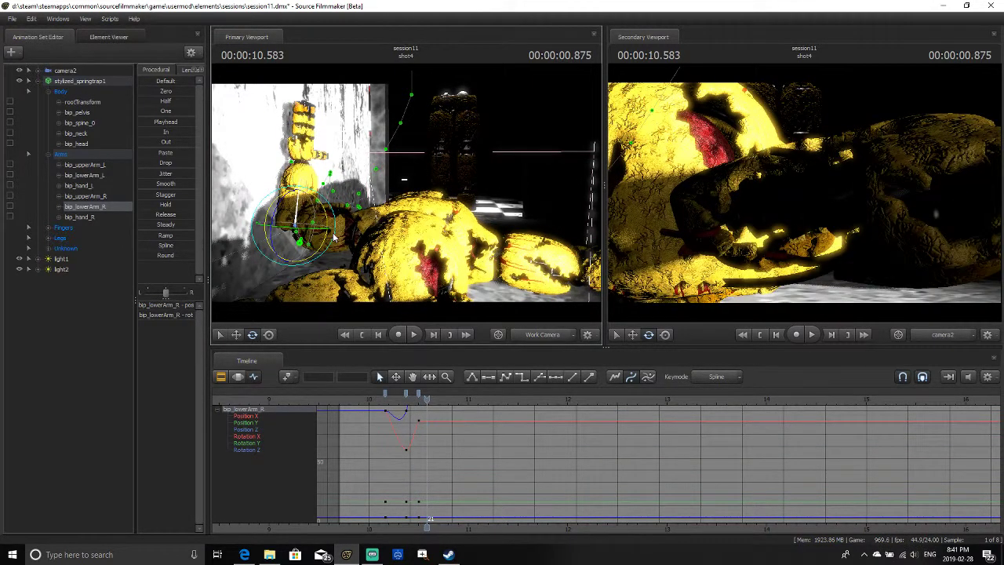
{"action": "key", "text": "Left"}
{"action": "left_click_drag", "start_coordinate": [324, 219], "coordinate": [320, 217]}
Keyframe the right lower arm at 00:00:10.666 and rotate the forearm back upright beside the wall
{"action": "key", "text": "Right"}
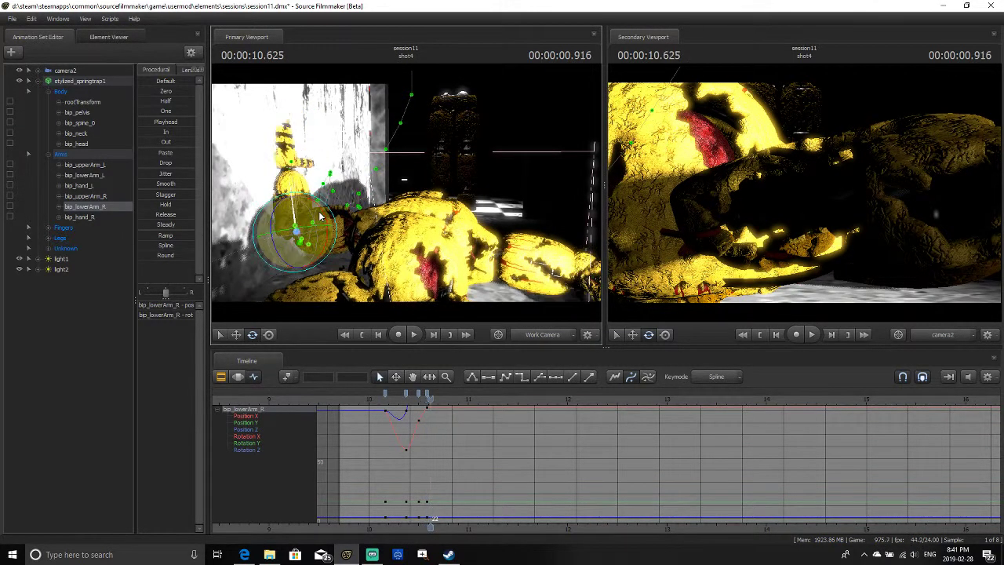
{"action": "key", "text": "Right"}
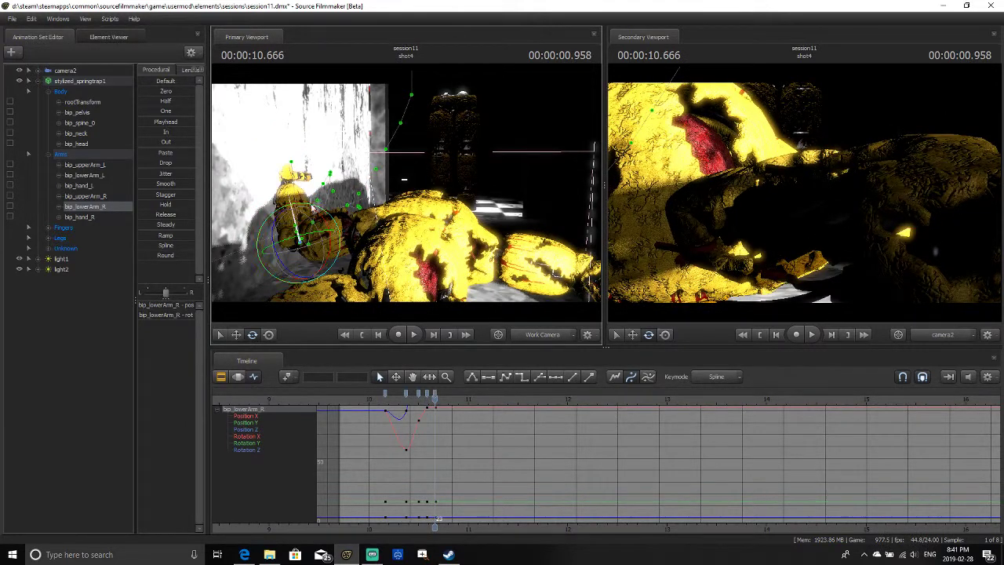
{"action": "left_click_drag", "start_coordinate": [321, 218], "coordinate": [318, 235]}
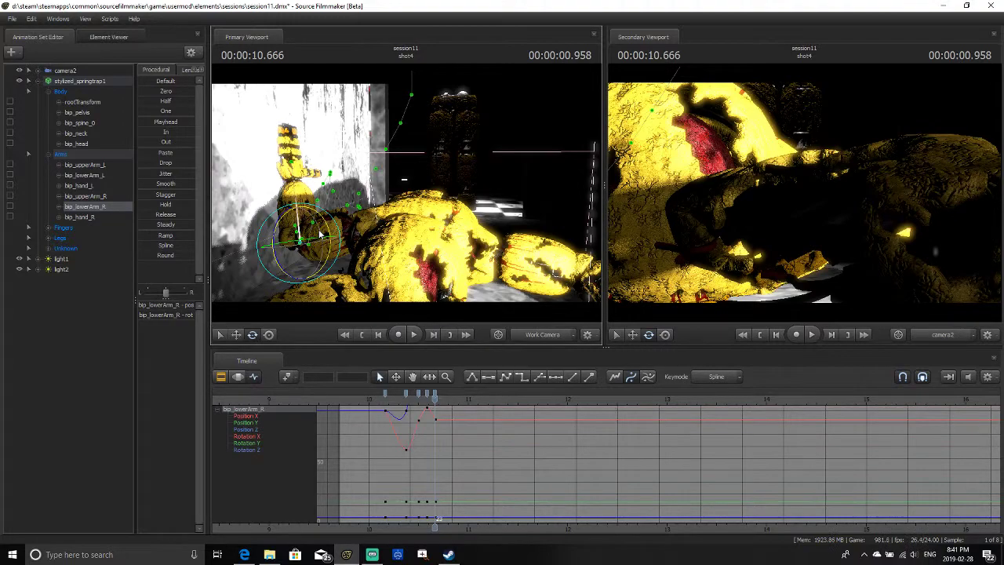
Step back through the impact and replay it to check the right lower arm's motion
{"action": "key", "text": "Left"}
{"action": "key", "text": "Left"}
{"action": "key", "text": "Left"}
{"action": "key", "text": "Left"}
{"action": "key", "text": "Left"}
{"action": "key", "text": "Left"}
{"action": "key", "text": "Left"}
{"action": "key", "text": "Left"}
{"action": "key", "text": "Left"}
{"action": "key", "text": "Left"}
{"action": "key", "text": "Left"}
{"action": "key", "text": "Left"}
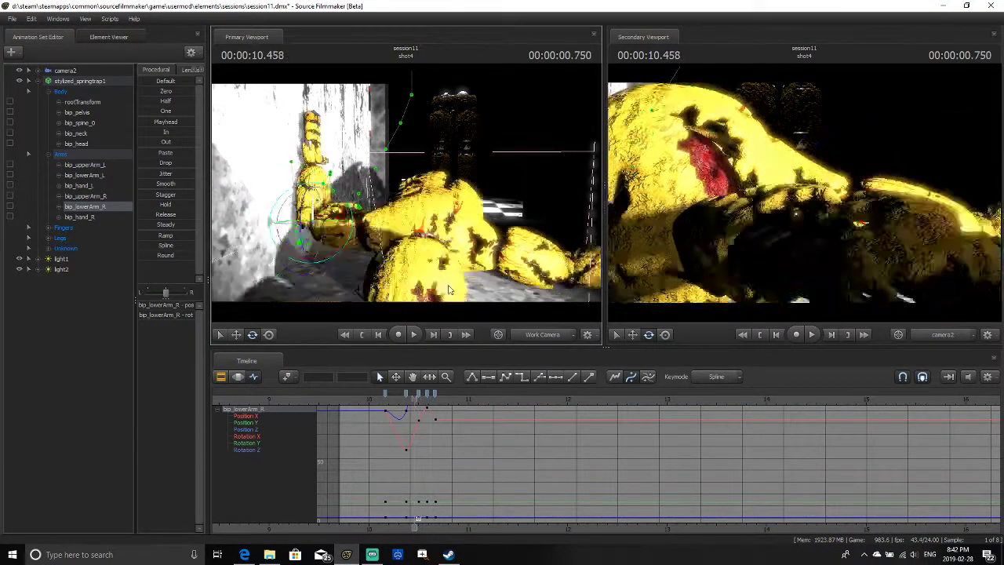
{"action": "key", "text": "space"}
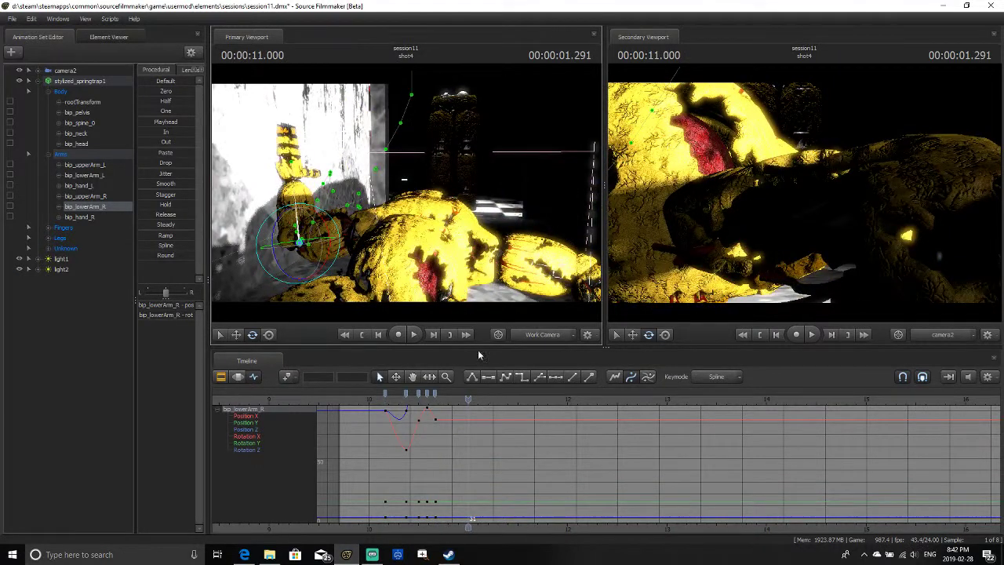
At 00:00:10.166, rotate the base bone of the right thumb and select the right hand bone
{"action": "left_click", "coordinate": [386, 397]}
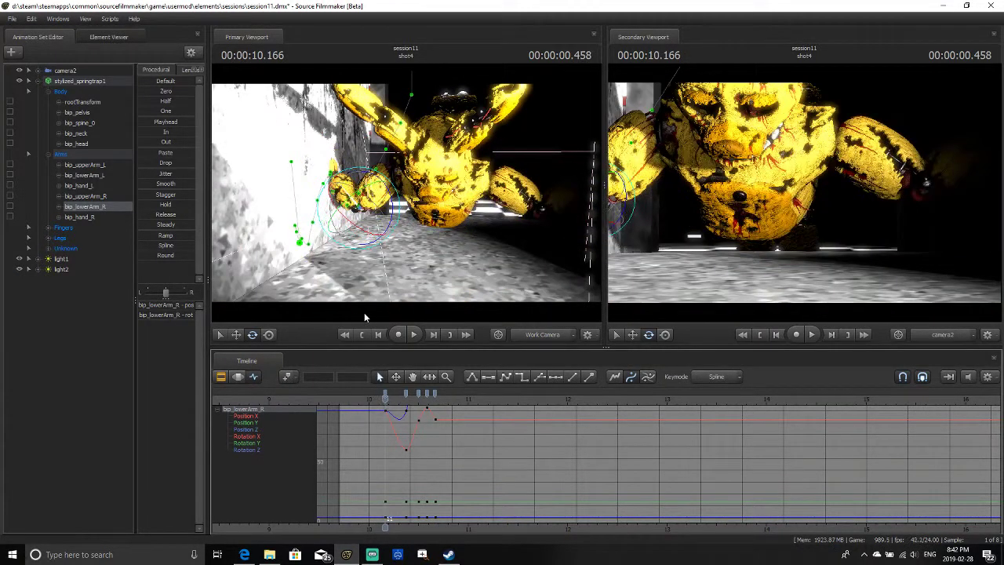
{"action": "key", "text": "ctrl"}
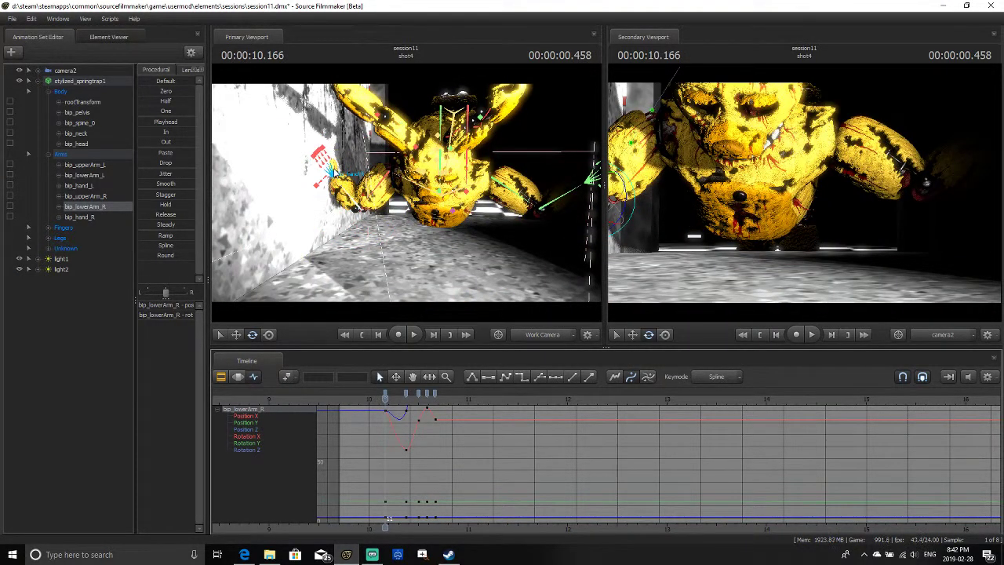
{"action": "left_click", "coordinate": [334, 171]}
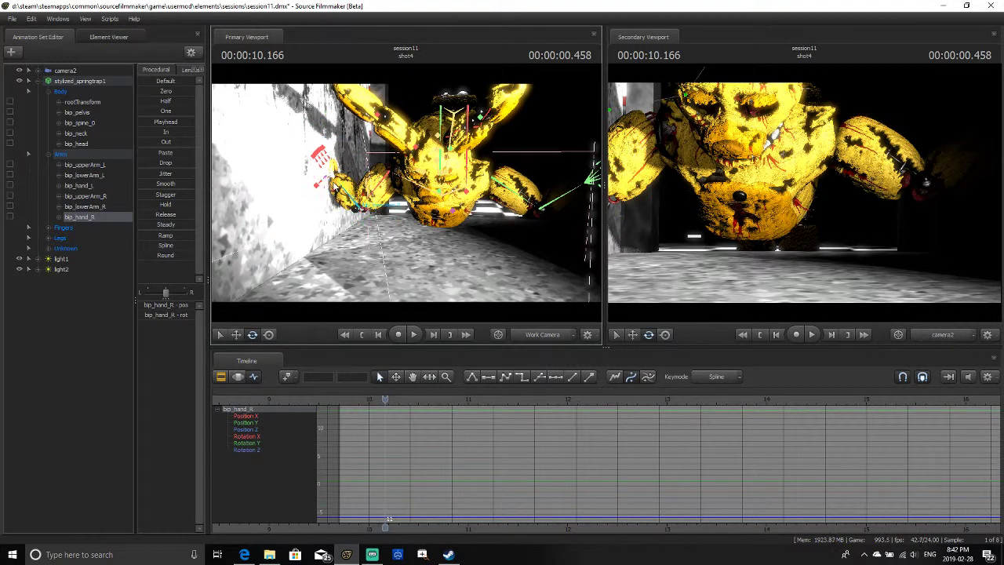
{"action": "left_click", "coordinate": [324, 177]}
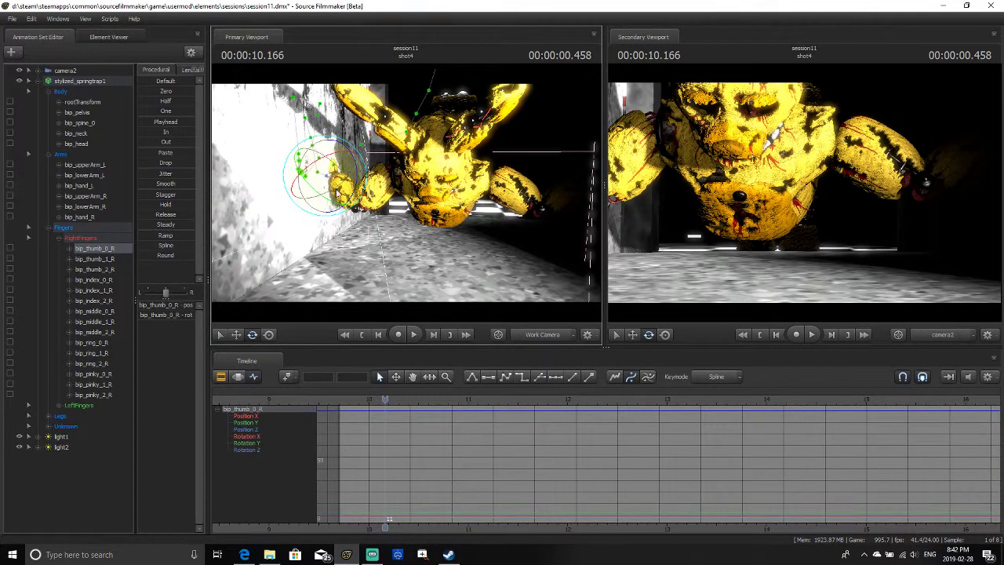
{"action": "left_click_drag", "start_coordinate": [341, 213], "coordinate": [294, 214]}
{"action": "key", "text": "ctrl"}
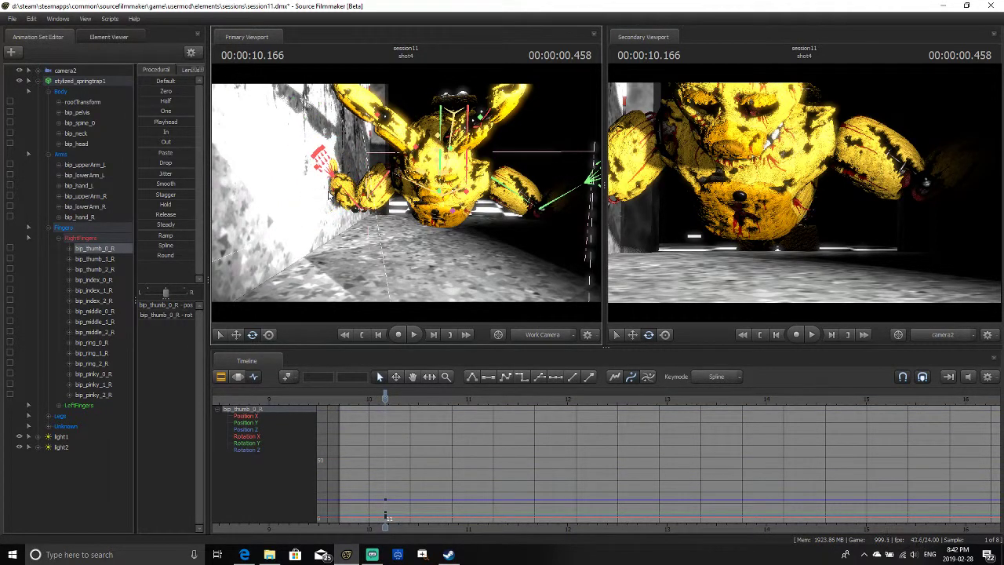
{"action": "left_click", "coordinate": [336, 175], "text": "ctrl"}
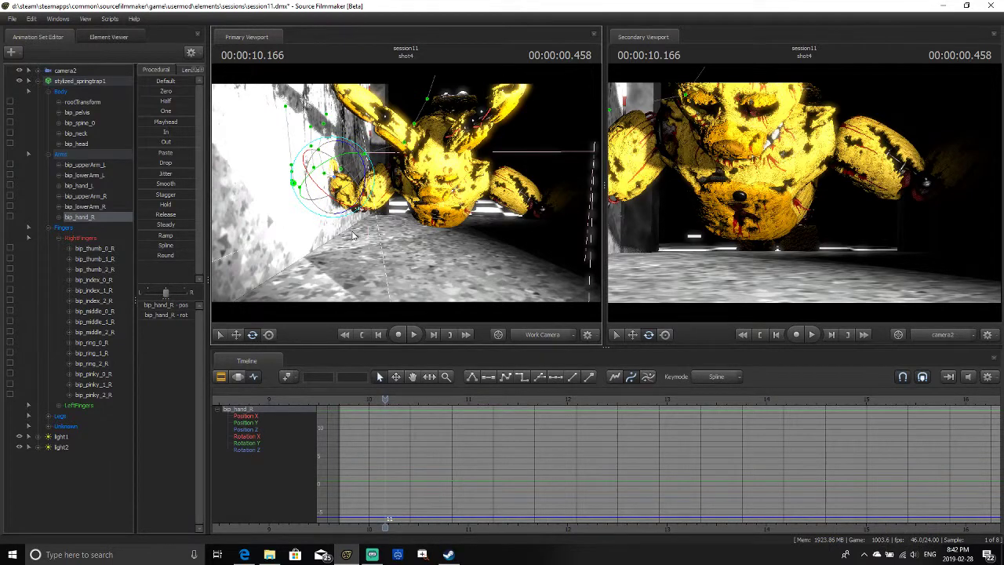
Step forward and back between 00:00:10.166 and 00:00:10.500 to examine the right hand's pose during the impact
{"action": "key", "text": "Right"}
{"action": "key", "text": "Right"}
{"action": "key", "text": "Right"}
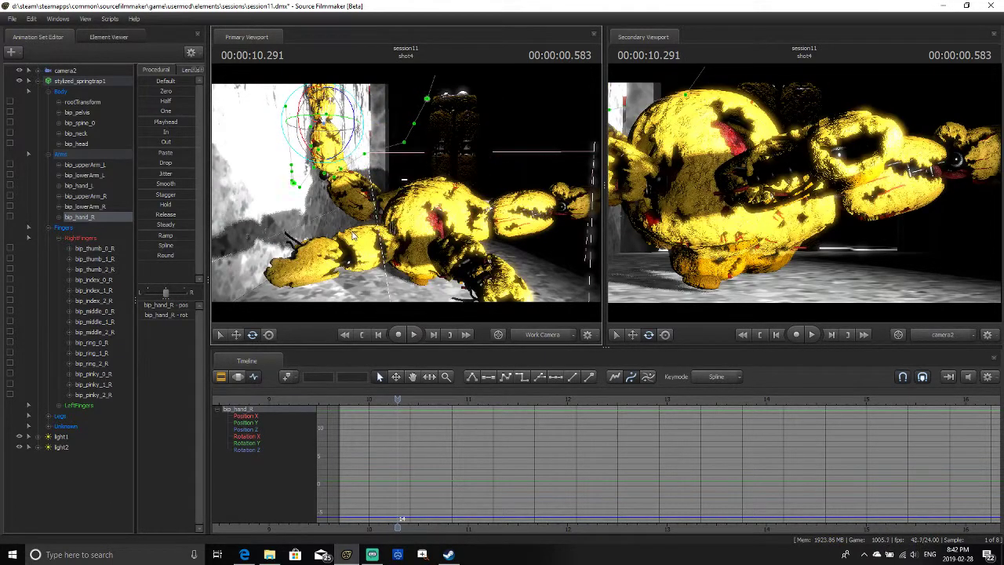
{"action": "key", "text": "Right"}
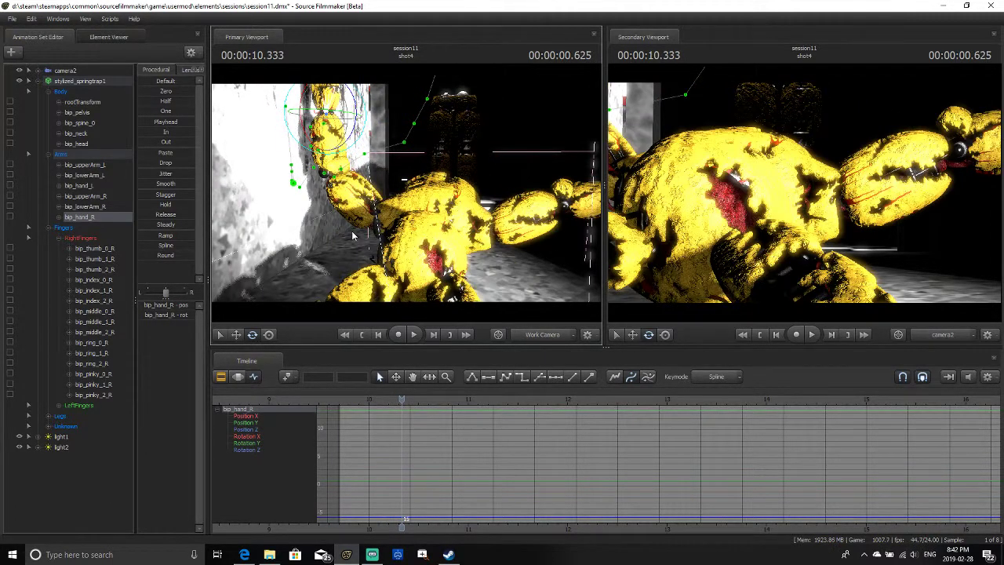
{"action": "key", "text": "Right"}
{"action": "key", "text": "Right"}
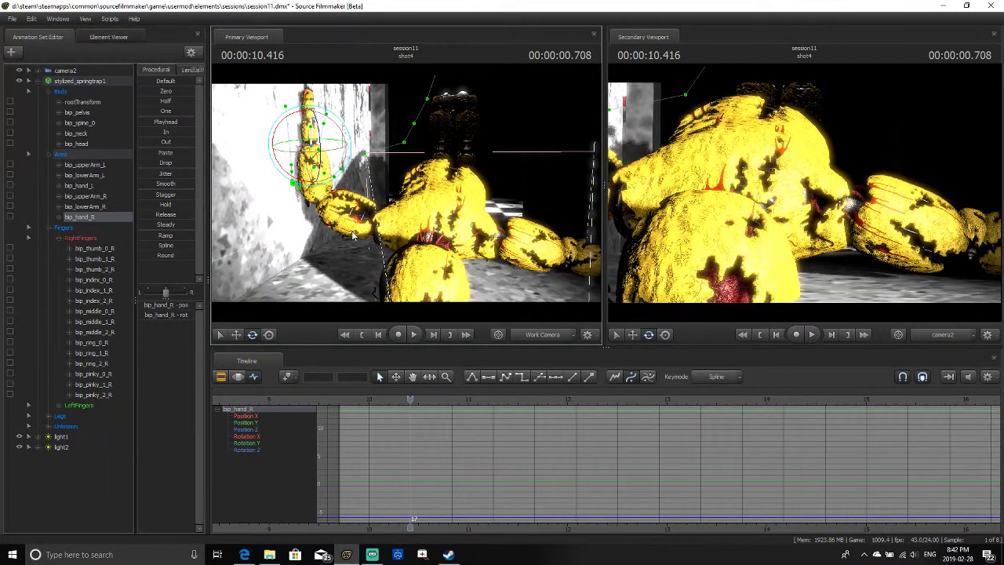
{"action": "key", "text": "Right"}
{"action": "key", "text": "Right"}
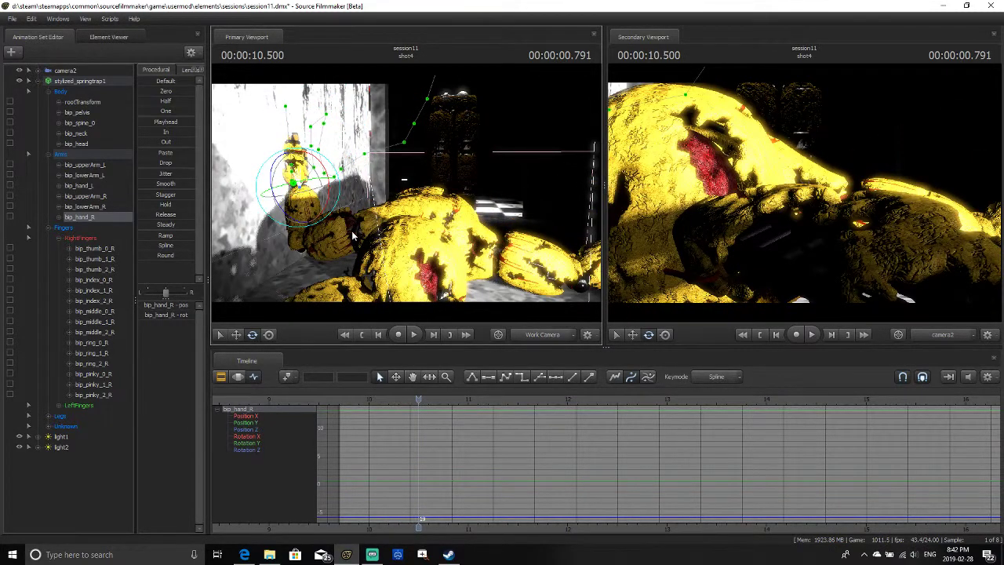
{"action": "key", "text": "Left"}
{"action": "key", "text": "Left"}
{"action": "key", "text": "Left"}
{"action": "key", "text": "Left"}
{"action": "key", "text": "Left"}
{"action": "key", "text": "Left"}
{"action": "key", "text": "Left"}
{"action": "key", "text": "Left"}
{"action": "key", "text": "Left"}
{"action": "key", "text": "Left"}
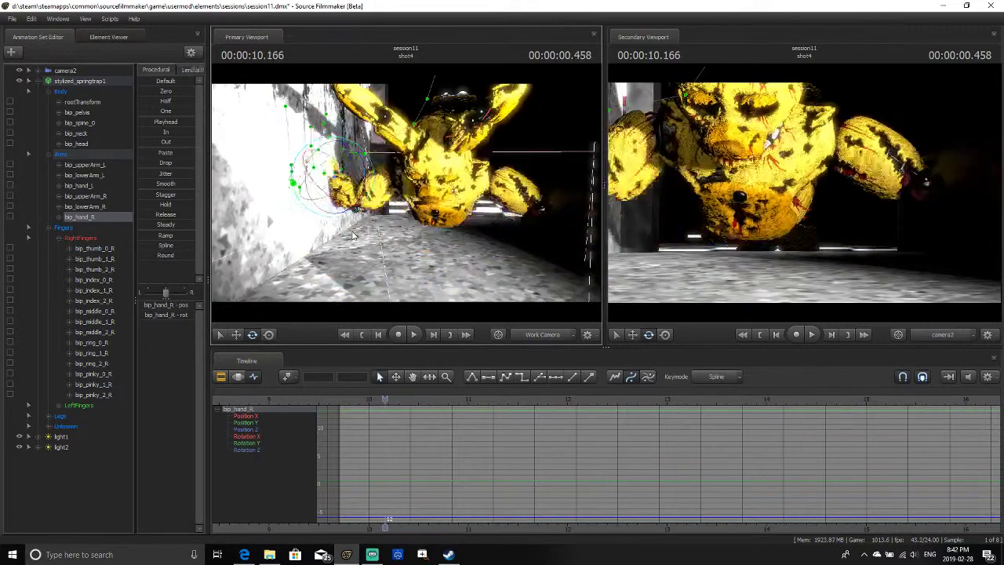
{"action": "key", "text": "Right"}
{"action": "key", "text": "Right"}
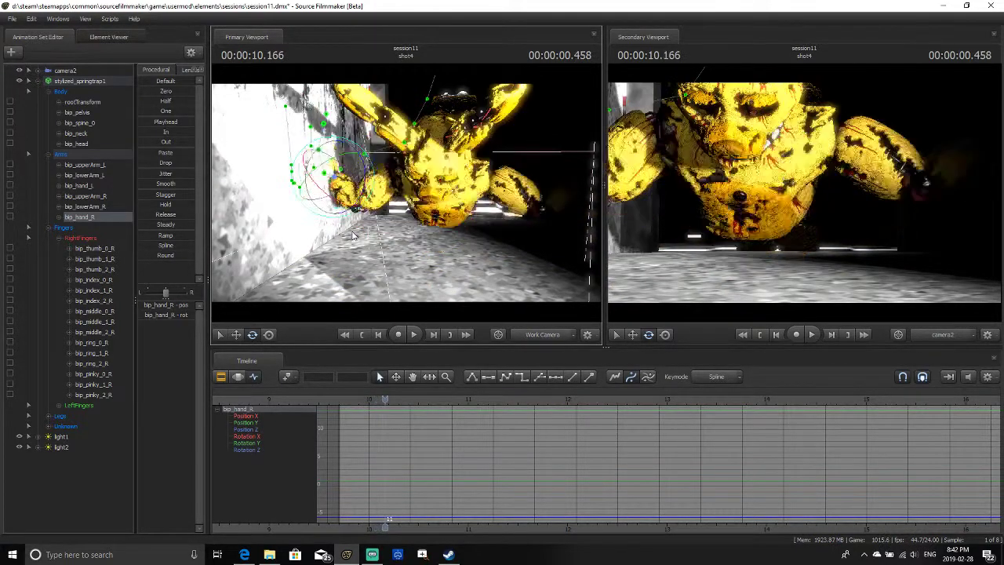
Set a right hand keyframe at 00:00:10.125 by rotating the hand about two axes beside the wall
{"action": "key", "text": "Left"}
{"action": "key", "text": "Left"}
{"action": "key", "text": "Left"}
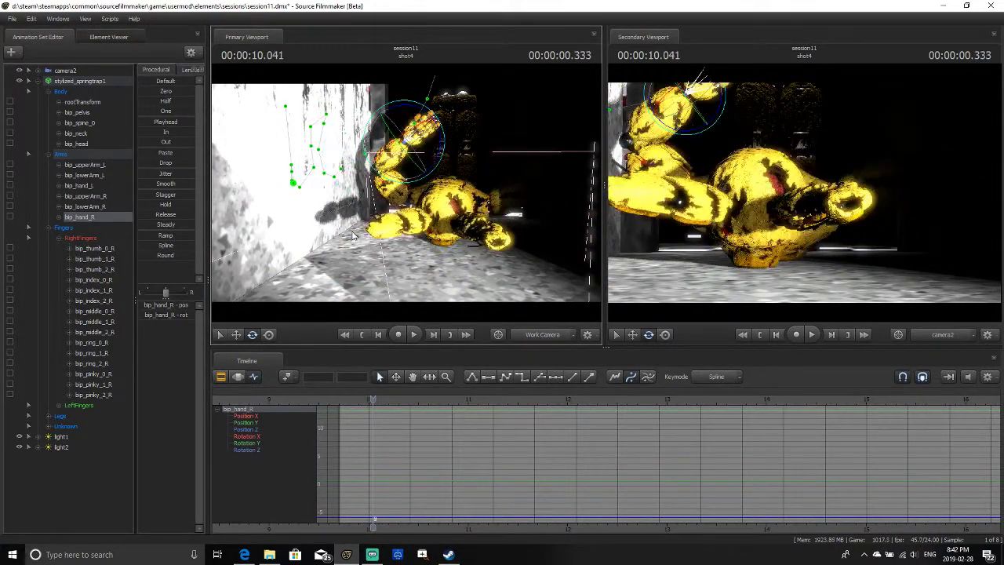
{"action": "key", "text": "Right"}
{"action": "key", "text": "Right"}
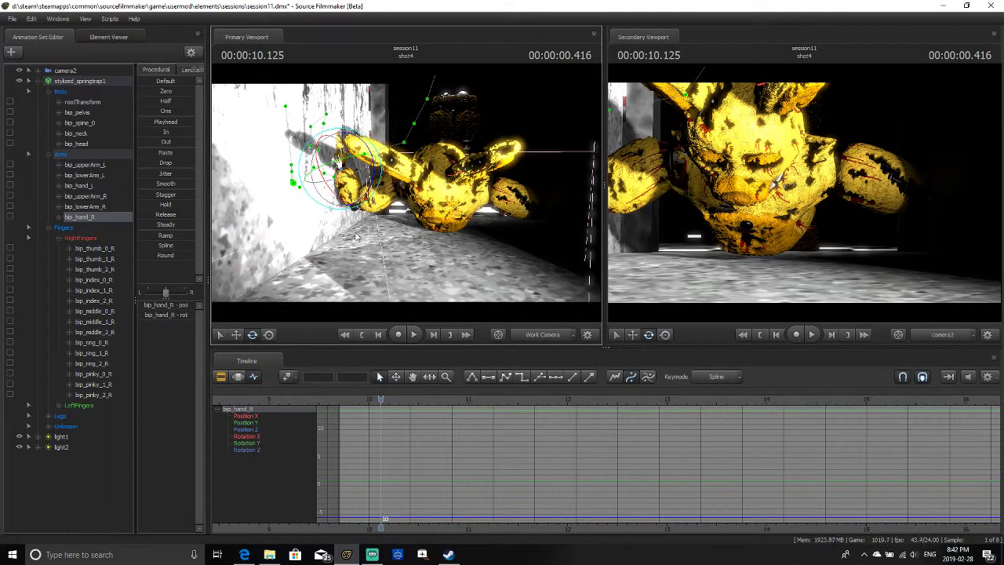
{"action": "left_click_drag", "start_coordinate": [327, 207], "coordinate": [327, 203]}
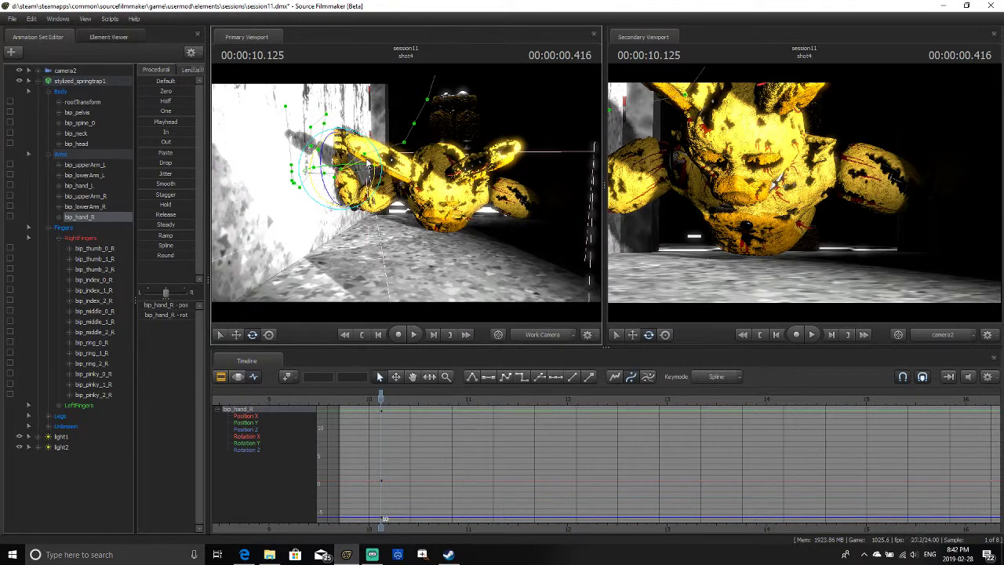
{"action": "left_click_drag", "start_coordinate": [367, 162], "coordinate": [317, 172]}
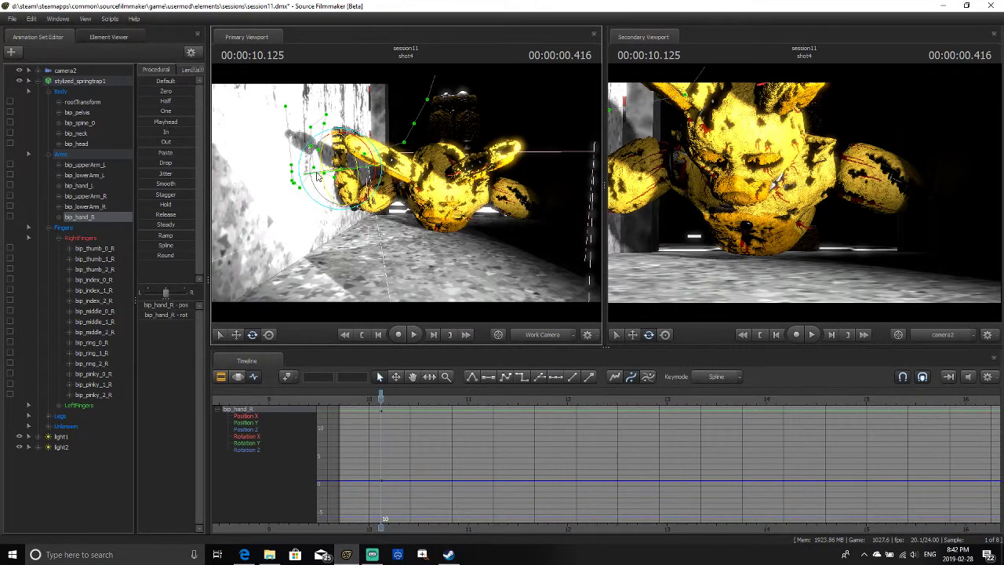
Rotate the right hand at 00:00:10.208 so that it points up along the wall
{"action": "key", "text": "Right"}
{"action": "key", "text": "Right"}
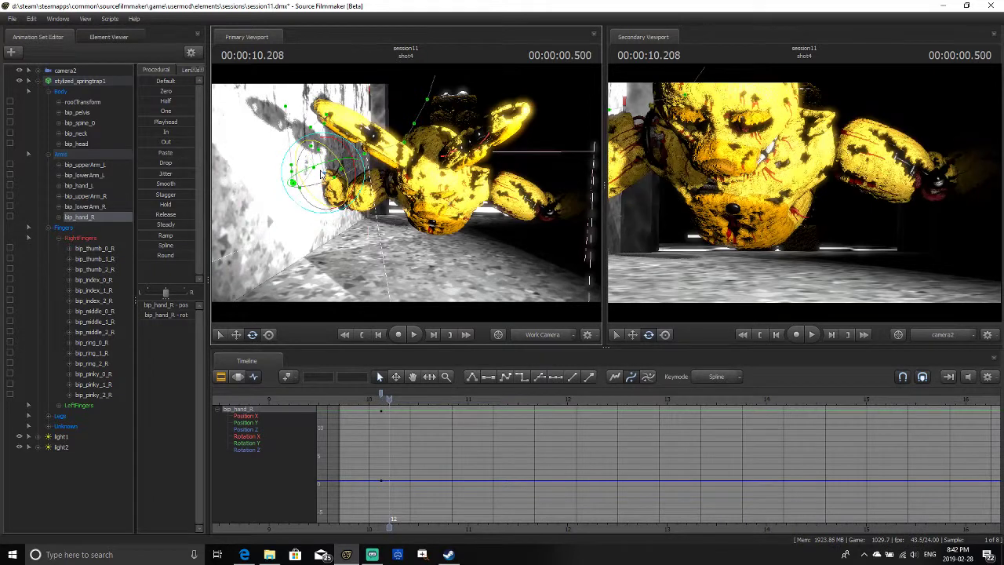
{"action": "key", "text": "Right"}
{"action": "key", "text": "Left"}
{"action": "mouse_move", "coordinate": [322, 174]}
{"action": "left_mouse_down"}
{"action": "mouse_move", "coordinate": [353, 179]}
{"action": "mouse_move", "coordinate": [355, 196]}
{"action": "mouse_move", "coordinate": [328, 178]}
{"action": "left_mouse_up"}
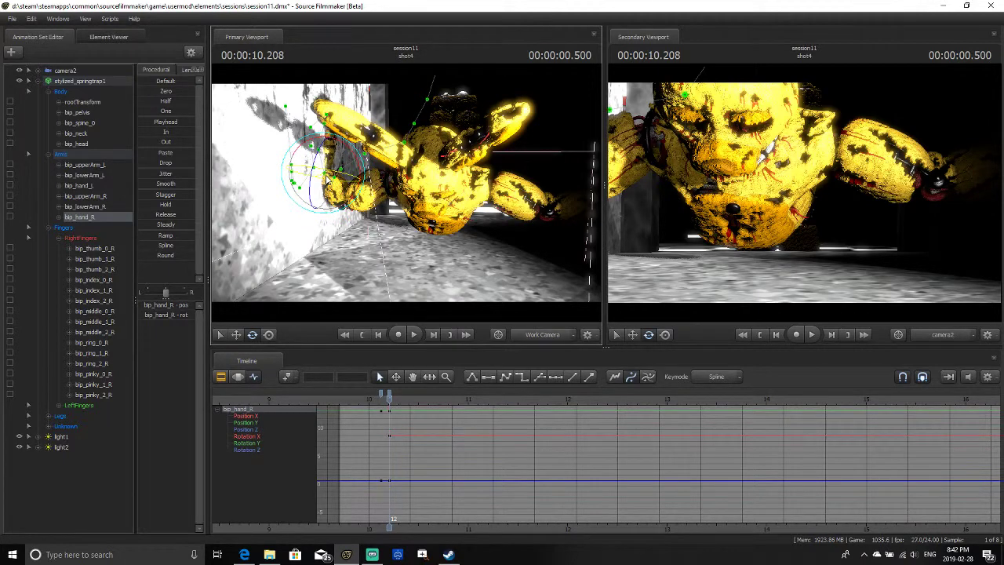
Keyframe the right hand at 00:00:10.333 and bend it over toward the wall
{"action": "key", "text": "Right"}
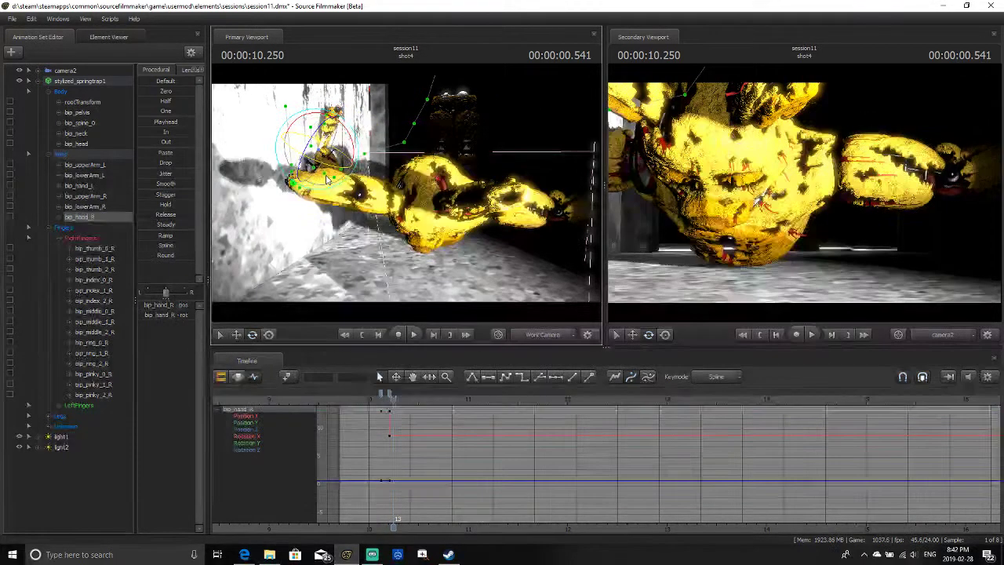
{"action": "key", "text": "Right"}
{"action": "key", "text": "Right"}
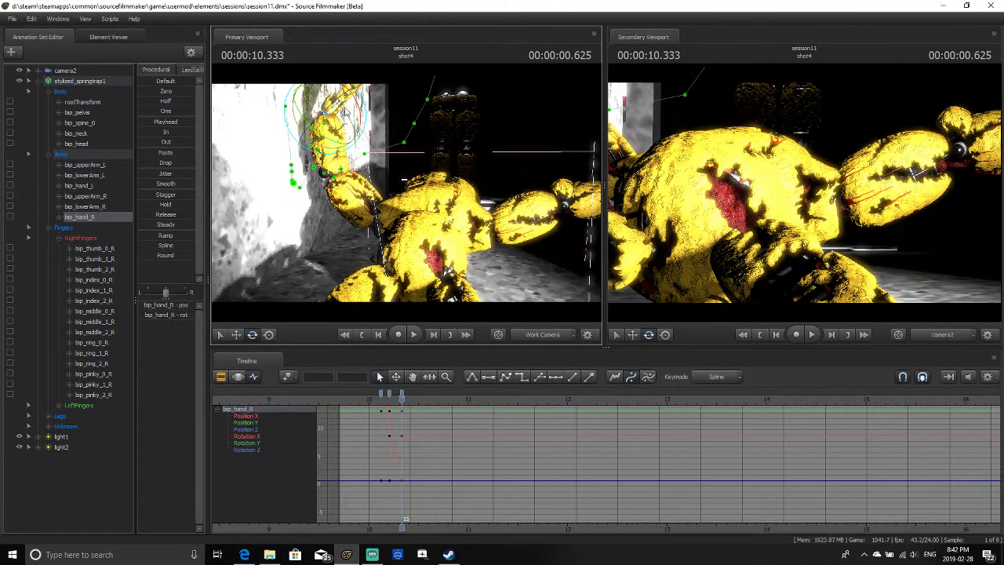
{"action": "left_click_drag", "start_coordinate": [359, 119], "coordinate": [308, 102]}
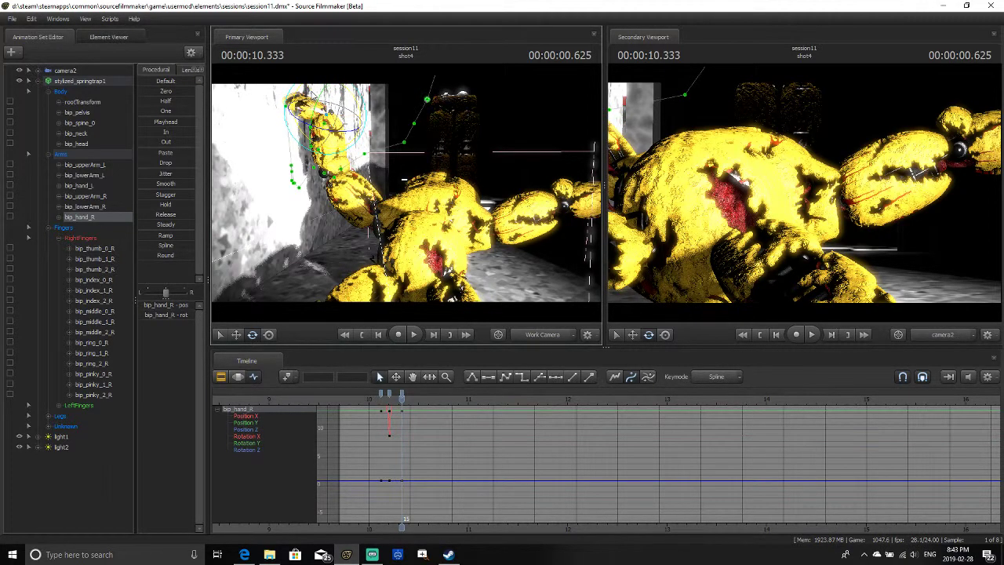
Step back and replay the impact to check the right hand's flailing motion
{"action": "key", "text": "Left"}
{"action": "key", "text": "Left"}
{"action": "key", "text": "Left"}
{"action": "key", "text": "Left"}
{"action": "key", "text": "Left"}
{"action": "key", "text": "Left"}
{"action": "key", "text": "Left"}
{"action": "key", "text": "Left"}
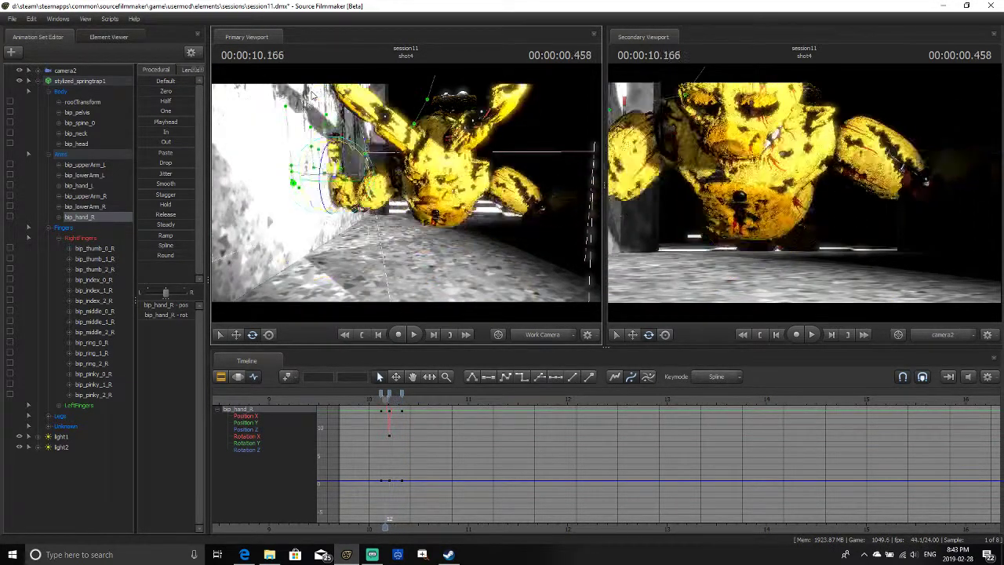
{"action": "key", "text": "space"}
{"action": "key", "text": "space"}
{"action": "key", "text": "Left"}
{"action": "key", "text": "Left"}
{"action": "key", "text": "Left"}
{"action": "key", "text": "Left"}
{"action": "key", "text": "Left"}
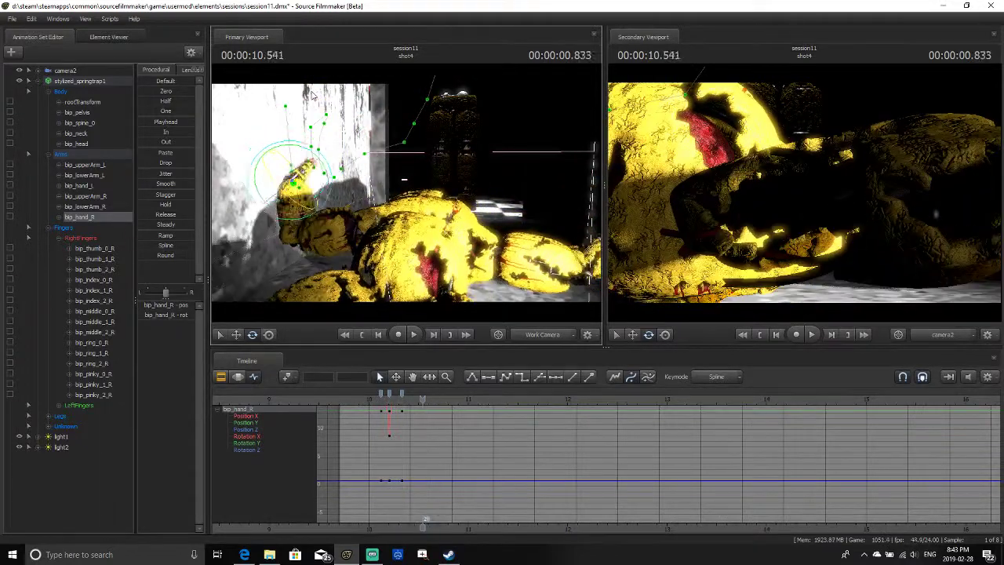
Add a right hand keyframe at 00:00:10.458 and rotate the hand upward toward the wall
{"action": "key", "text": "Left"}
{"action": "key", "text": "Left"}
{"action": "key", "text": "Left"}
{"action": "key", "text": "Right"}
{"action": "key", "text": "Right"}
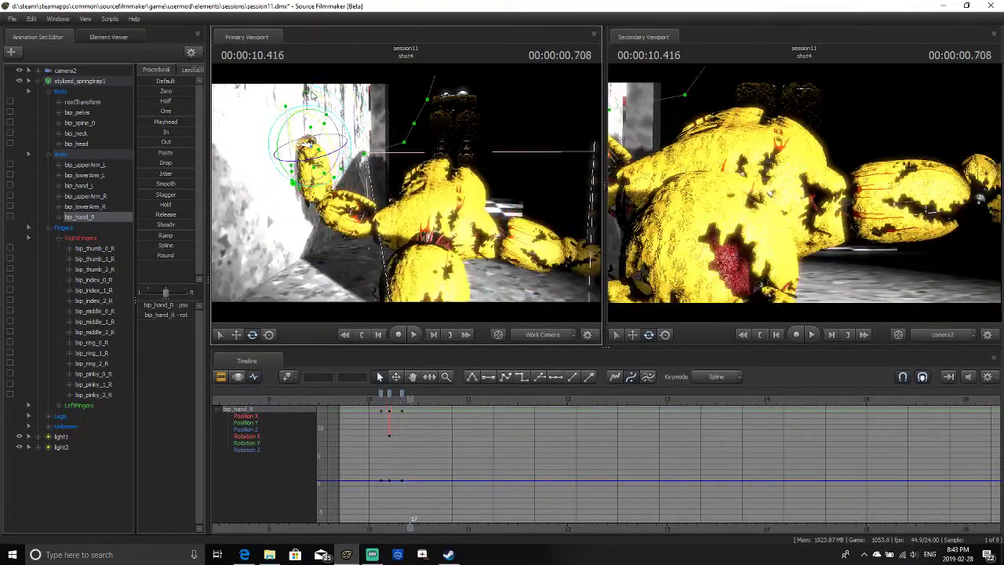
{"action": "key", "text": "Right"}
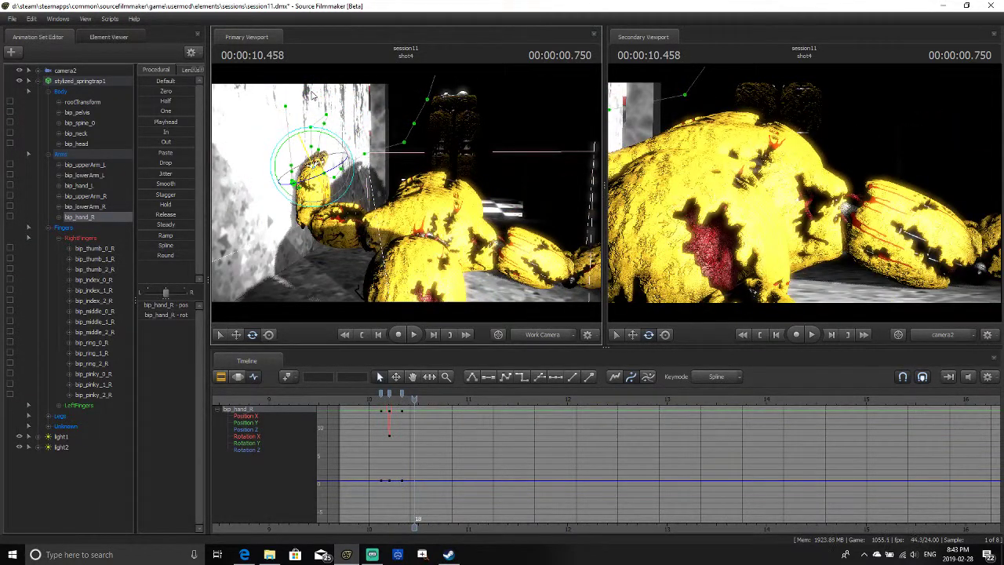
{"action": "key", "text": "m"}
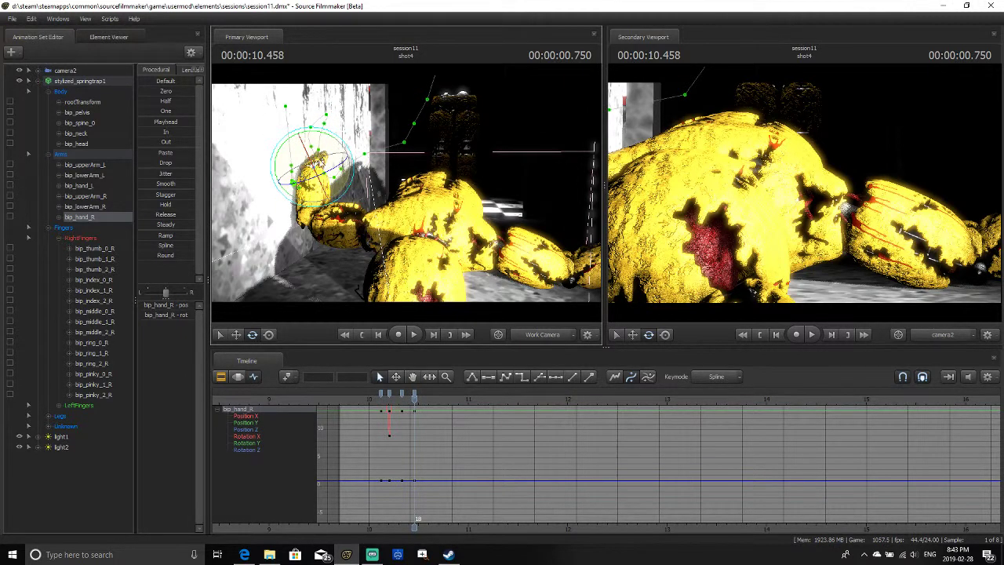
{"action": "left_click_drag", "start_coordinate": [315, 140], "coordinate": [338, 164]}
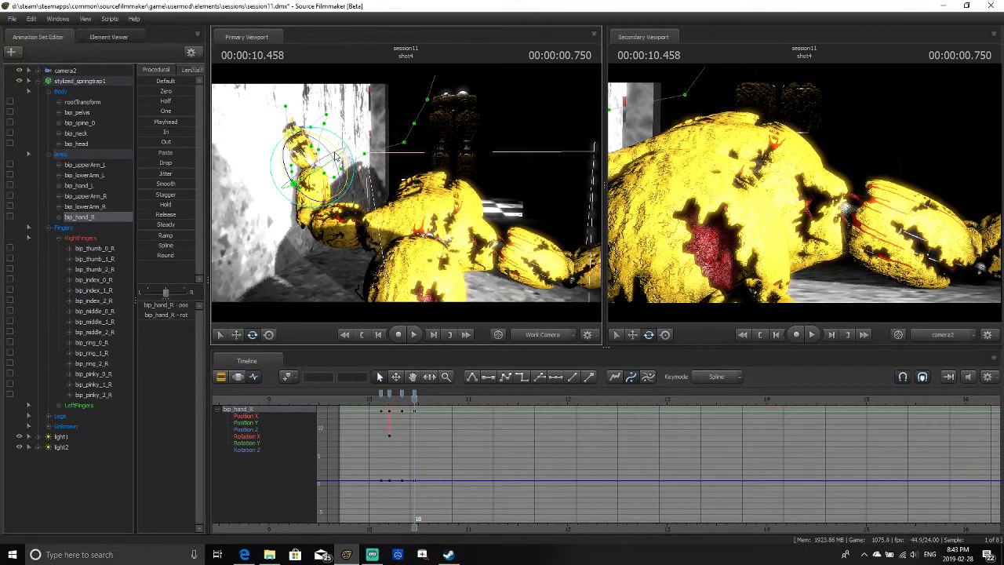
Replay the shot and keyframe the right hand's rotation at 00:00:10.583 and 00:00:10.708, ending with it upright against the wall
{"action": "key", "text": "space"}
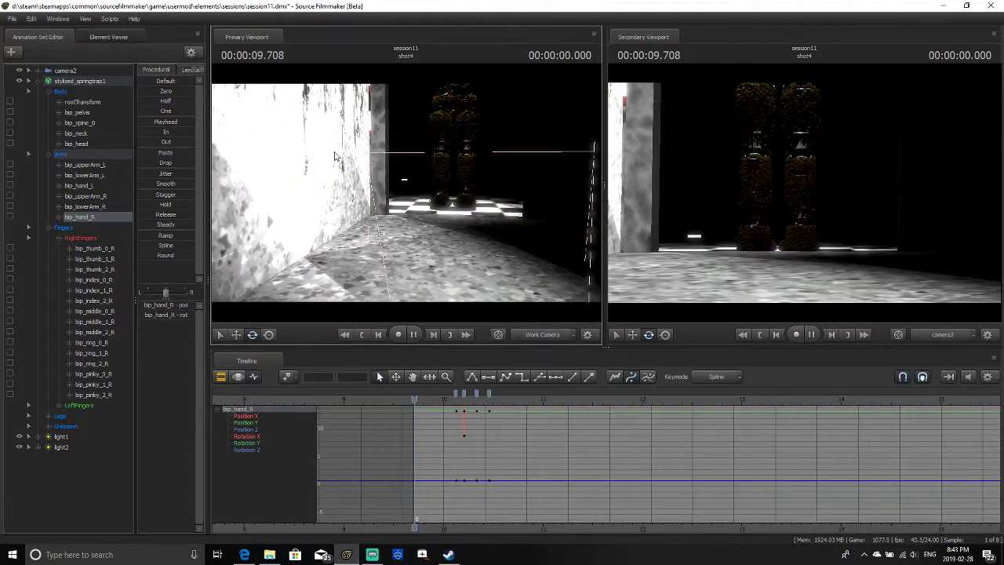
{"action": "key", "text": "space"}
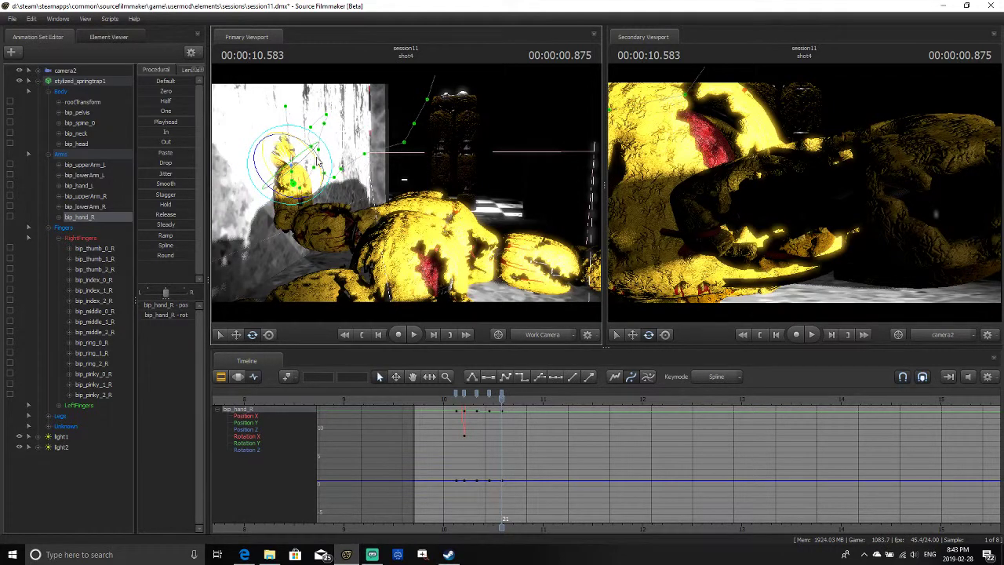
{"action": "left_click_drag", "start_coordinate": [317, 161], "coordinate": [299, 174]}
{"action": "key", "text": "Right"}
{"action": "key", "text": "Right"}
{"action": "key", "text": "Right"}
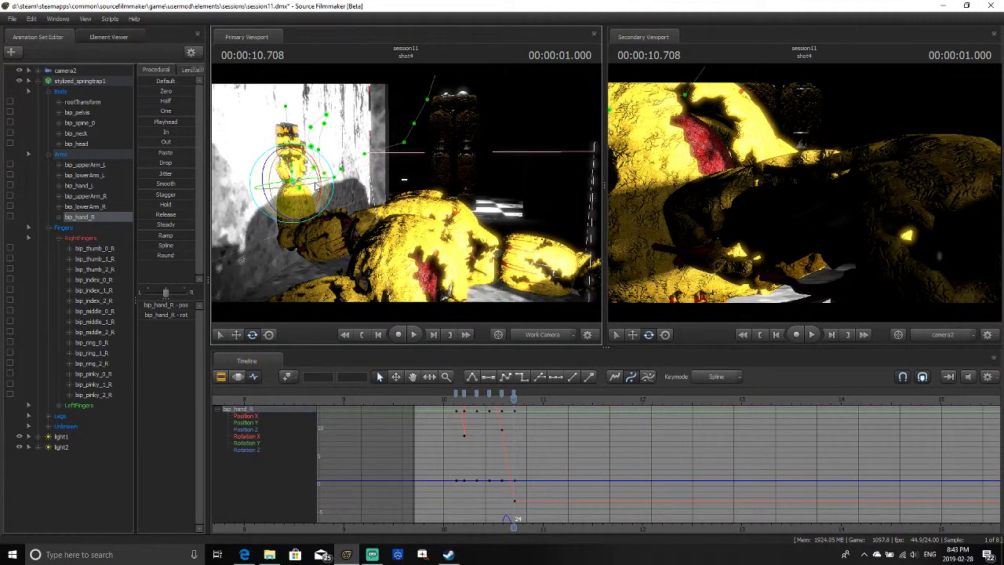
Step back through the impact frames and replay them to check how the right hand settles
{"action": "key", "text": "Right"}
{"action": "key", "text": "Right"}
{"action": "key", "text": "Left"}
{"action": "key", "text": "Left"}
{"action": "key", "text": "Left"}
{"action": "key", "text": "Left"}
{"action": "key", "text": "Left"}
{"action": "key", "text": "Left"}
{"action": "key", "text": "Left"}
{"action": "key", "text": "Left"}
{"action": "key", "text": "Left"}
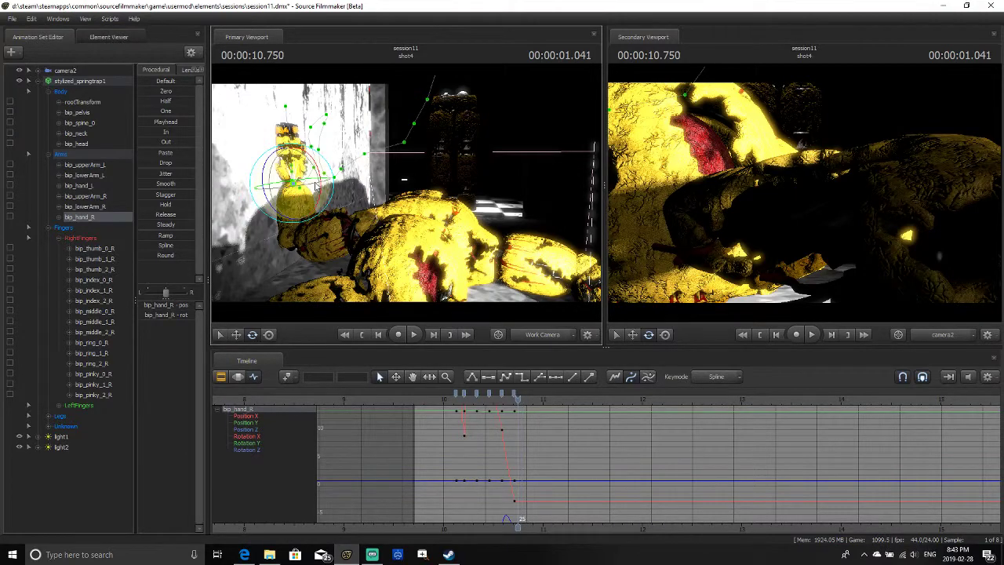
{"action": "key", "text": "space"}
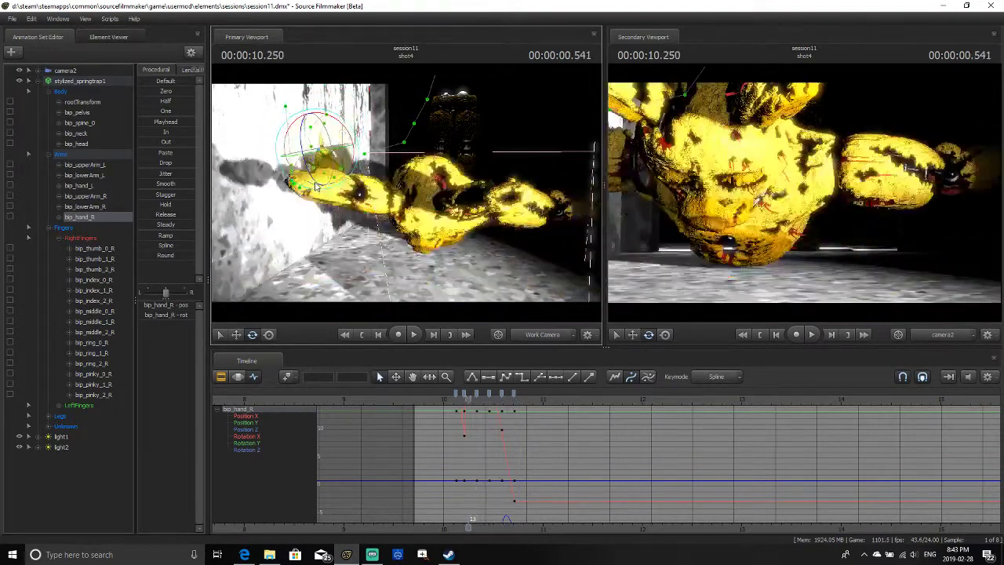
{"action": "key", "text": "space"}
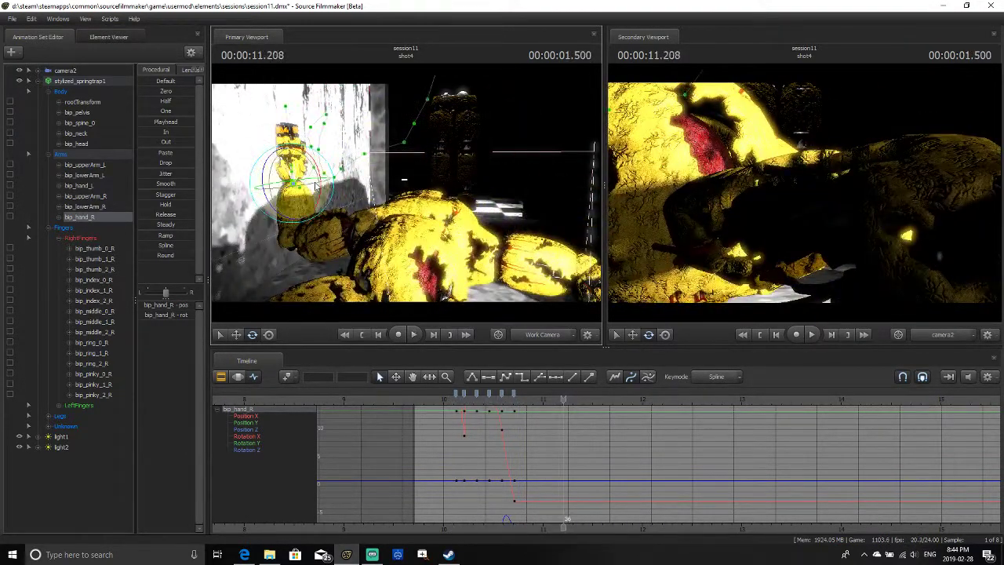
Replay the fall repeatedly, including from 00:00:09.916, to review the right hand's motion through the whole bounce
{"action": "key", "text": "Left"}
{"action": "key", "text": "Left"}
{"action": "key", "text": "Left"}
{"action": "key", "text": "Left"}
{"action": "key", "text": "Left"}
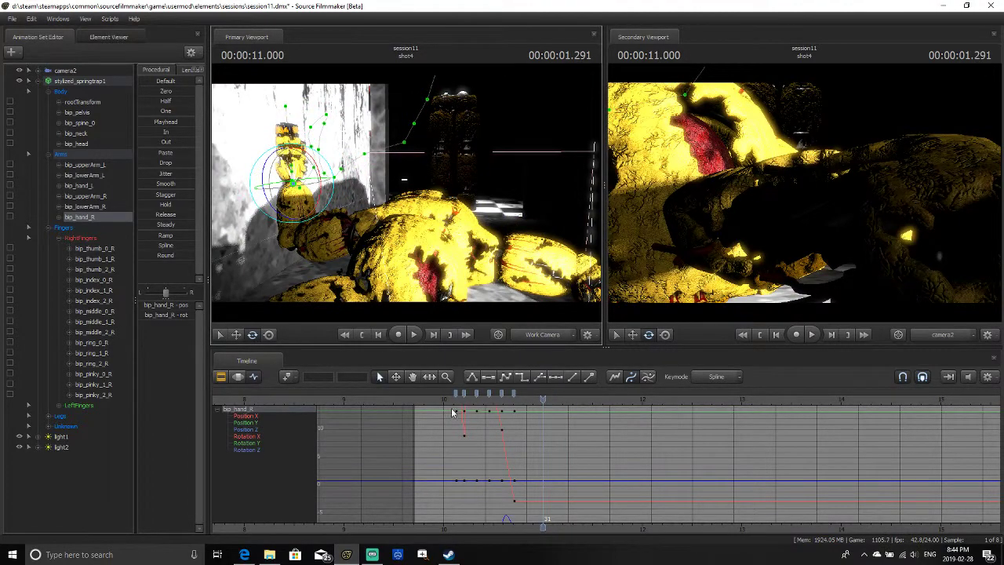
{"action": "key", "text": "space"}
{"action": "key", "text": "space"}
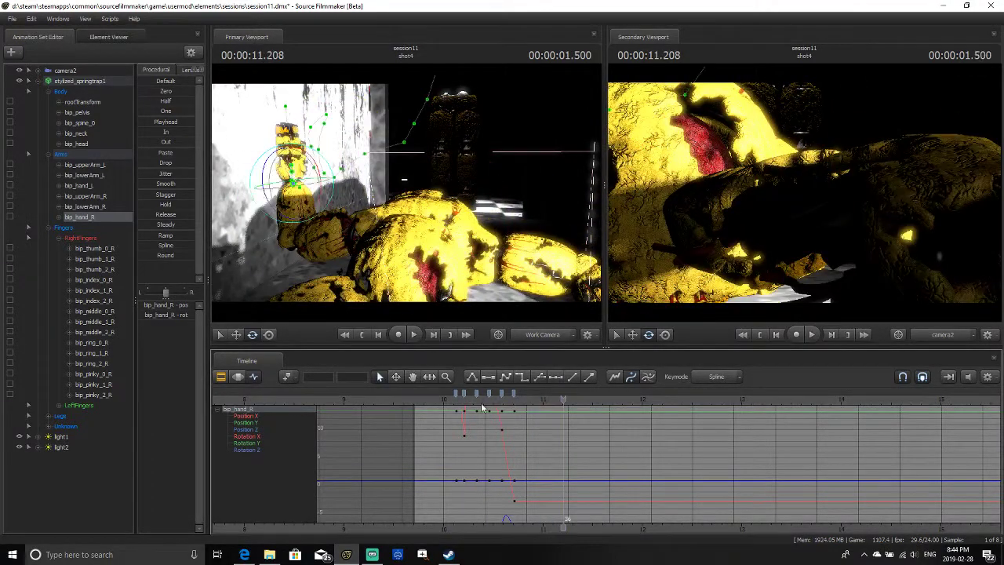
{"action": "key", "text": "space"}
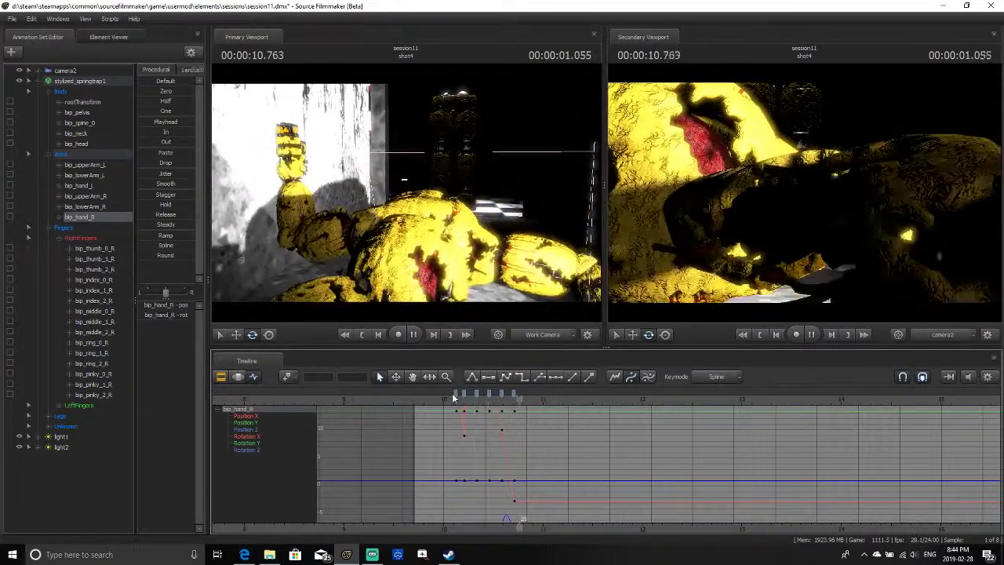
{"action": "key", "text": "space"}
{"action": "left_click", "coordinate": [441, 393]}
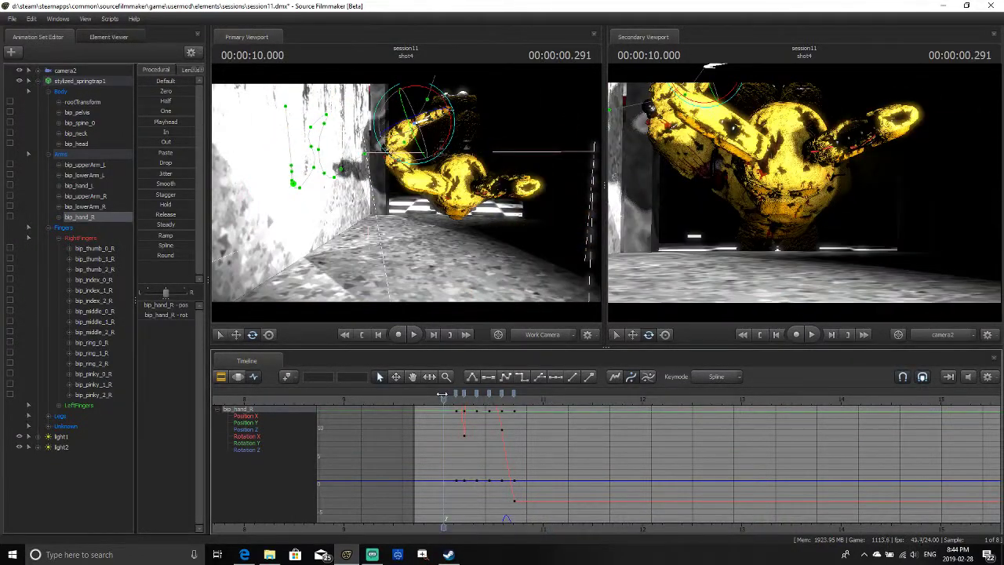
{"action": "left_click_drag", "start_coordinate": [444, 394], "coordinate": [436, 394]}
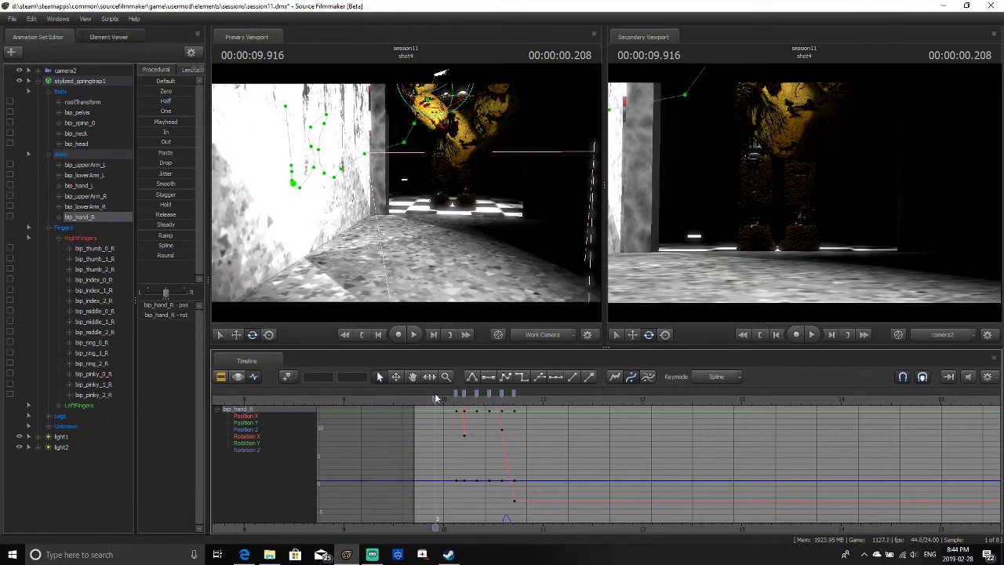
{"action": "key", "text": "space"}
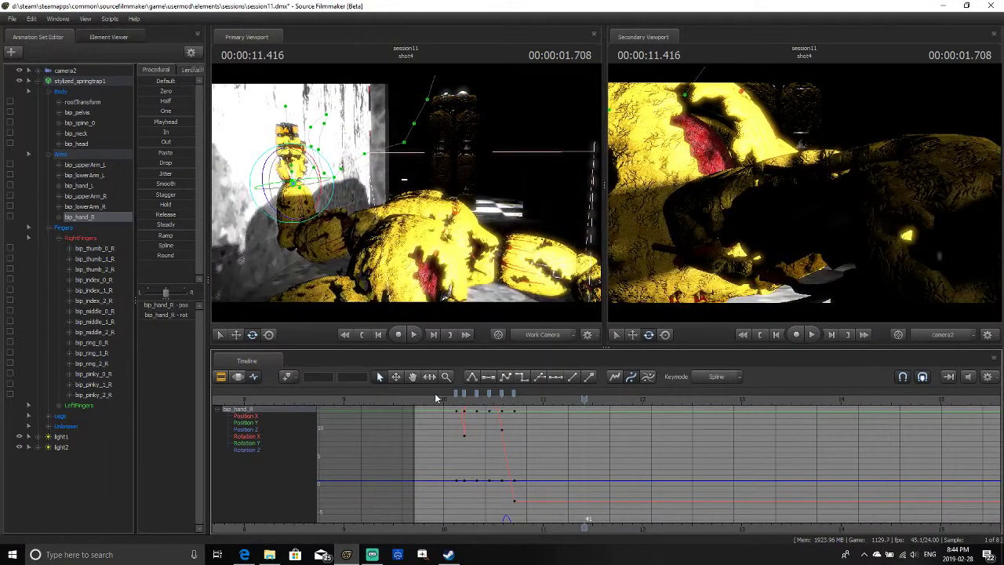
Keyframe the left hand at 00:00:10.125 and turn off lighting in the viewports so the dark side is visible
{"action": "left_click_drag", "start_coordinate": [538, 401], "coordinate": [454, 406]}
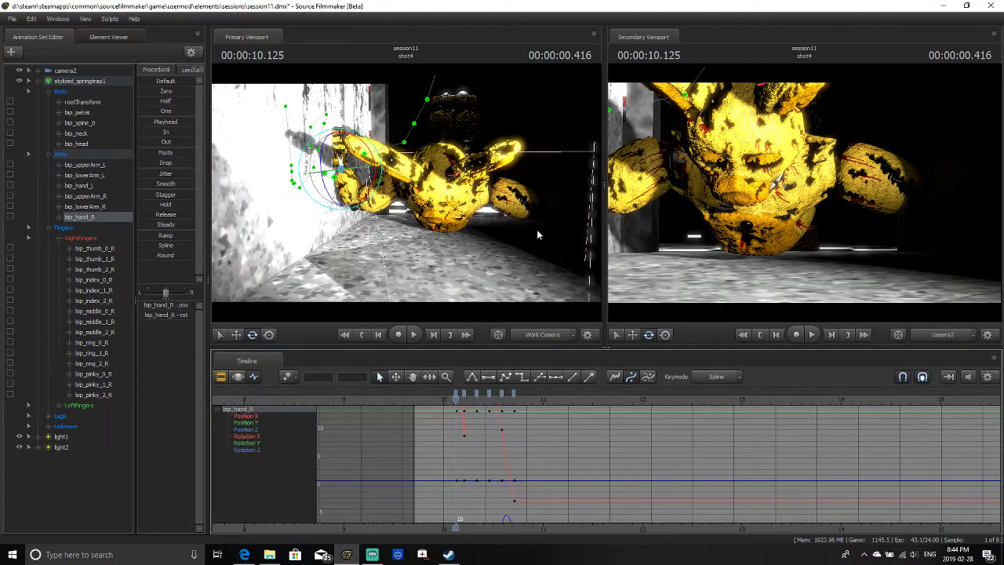
{"action": "left_click_drag", "start_coordinate": [537, 233], "coordinate": [496, 201]}
{"action": "left_click", "coordinate": [514, 190]}
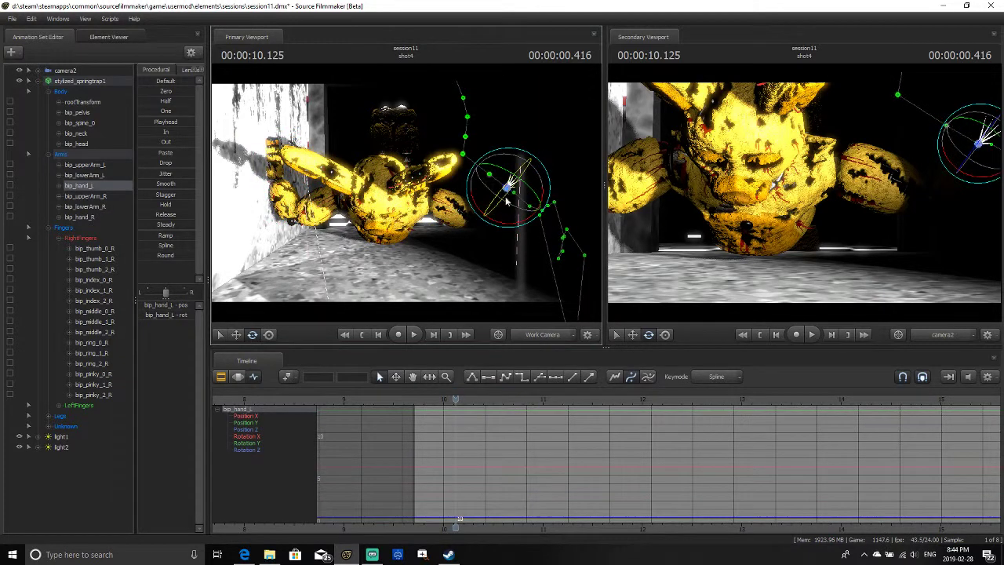
{"action": "key", "text": "m"}
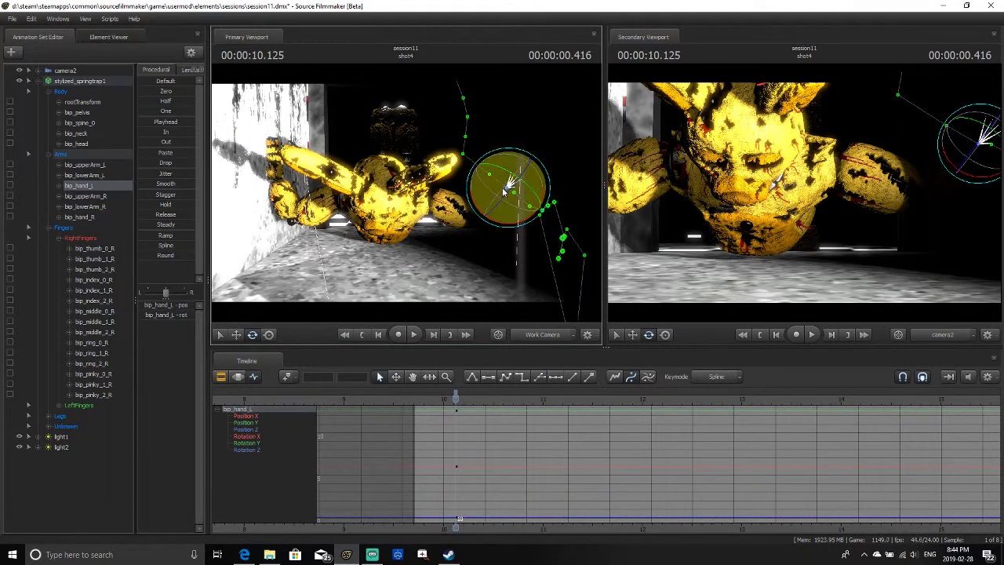
{"action": "left_click_drag", "start_coordinate": [561, 233], "coordinate": [599, 205]}
{"action": "left_click_drag", "start_coordinate": [529, 234], "coordinate": [525, 235]}
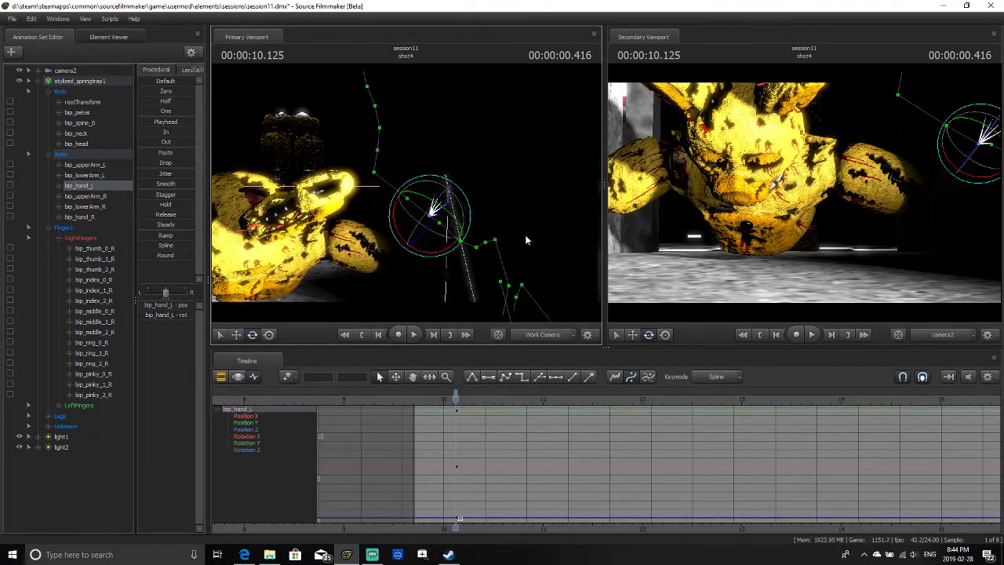
{"action": "right_click", "coordinate": [528, 236]}
{"action": "left_click", "coordinate": [551, 265]}
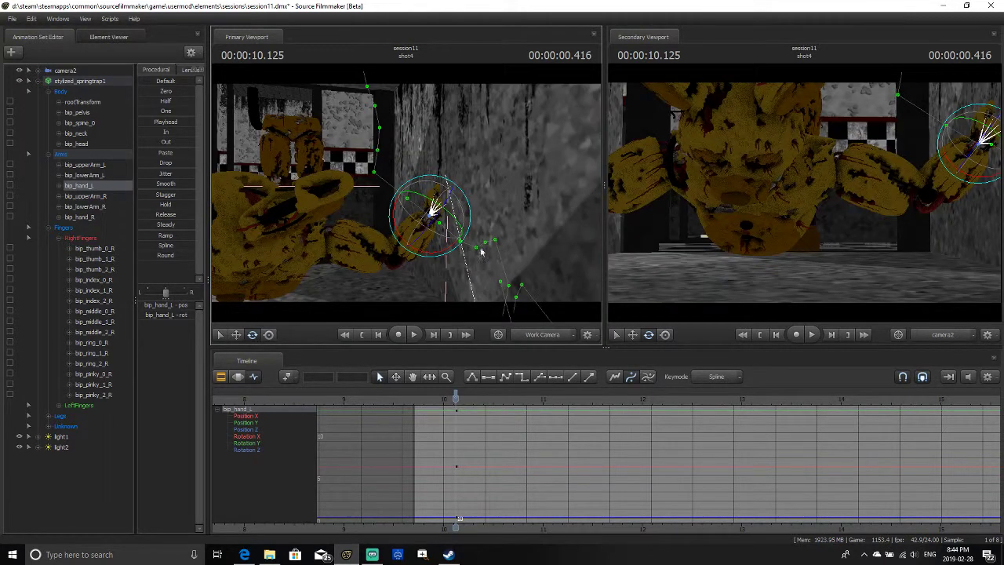
Rotate the left hand and the base joint of its thumb at 00:00:10.125
{"action": "mouse_move", "coordinate": [444, 196]}
{"action": "left_mouse_down"}
{"action": "mouse_move", "coordinate": [414, 210]}
{"action": "mouse_move", "coordinate": [387, 202]}
{"action": "mouse_move", "coordinate": [387, 220]}
{"action": "mouse_move", "coordinate": [405, 197]}
{"action": "mouse_move", "coordinate": [430, 205]}
{"action": "left_mouse_up"}
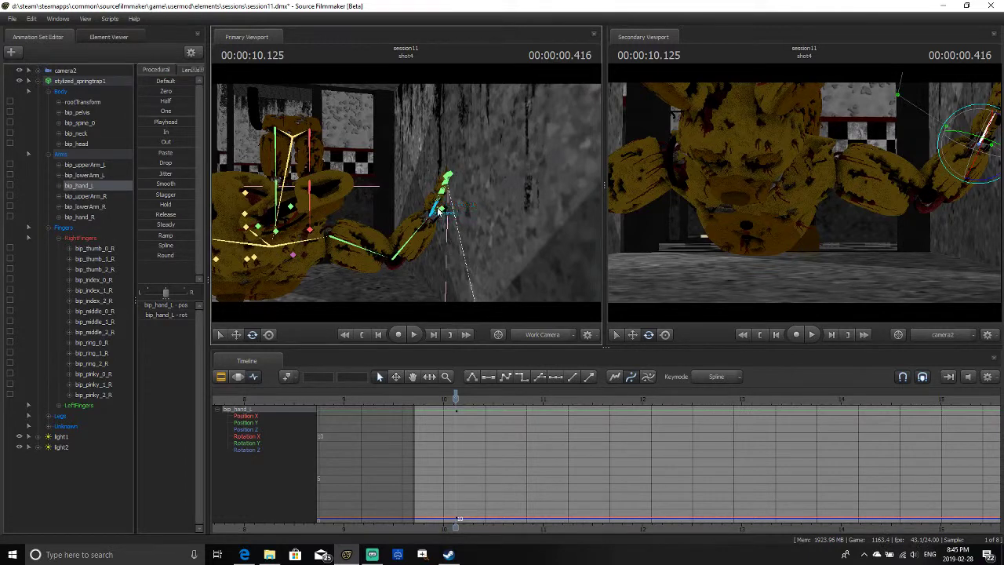
{"action": "left_click", "coordinate": [439, 209], "text": "ctrl"}
{"action": "left_click_drag", "start_coordinate": [447, 214], "coordinate": [450, 186]}
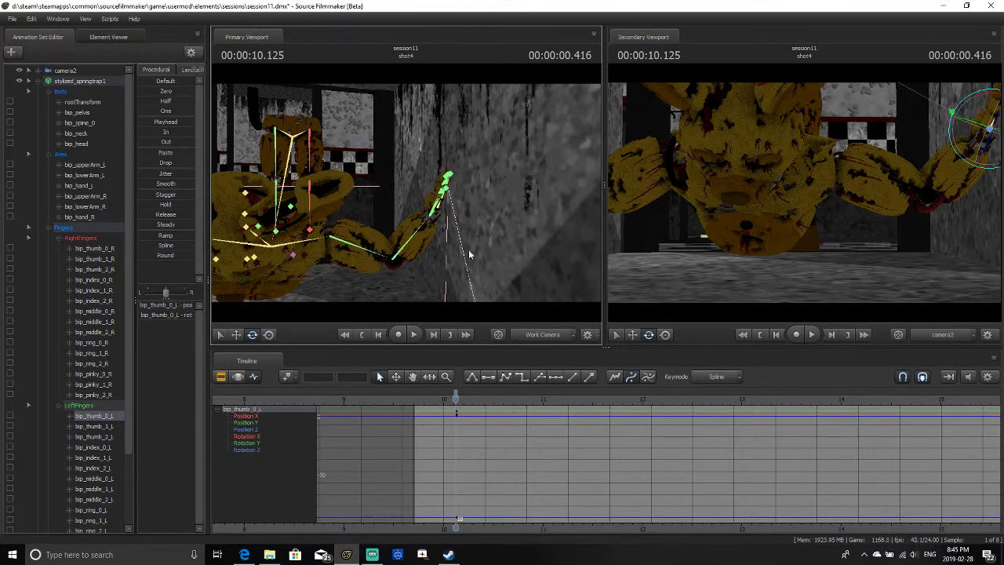
Keyframe the left hand at 00:00:10.250 and rotate it upward beside the wall
{"action": "left_click", "coordinate": [435, 210]}
{"action": "key", "text": "Right"}
{"action": "key", "text": "Right"}
{"action": "key", "text": "Right"}
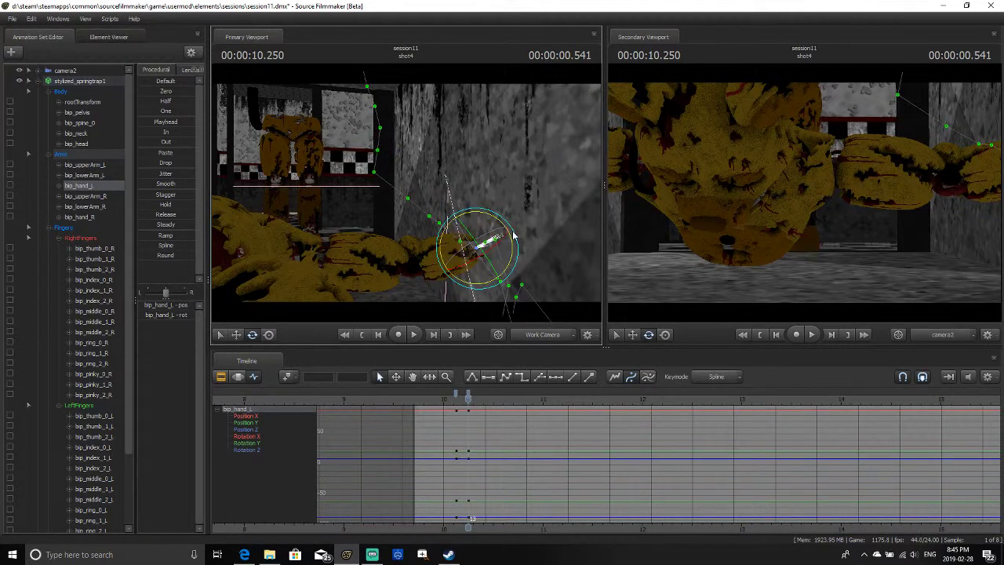
{"action": "left_click_drag", "start_coordinate": [506, 236], "coordinate": [482, 228]}
Add a left hand keyframe at 00:00:10.375 and rotate the hand so that its fingers point up
{"action": "key", "text": "Right"}
{"action": "key", "text": "Right"}
{"action": "key", "text": "Right"}
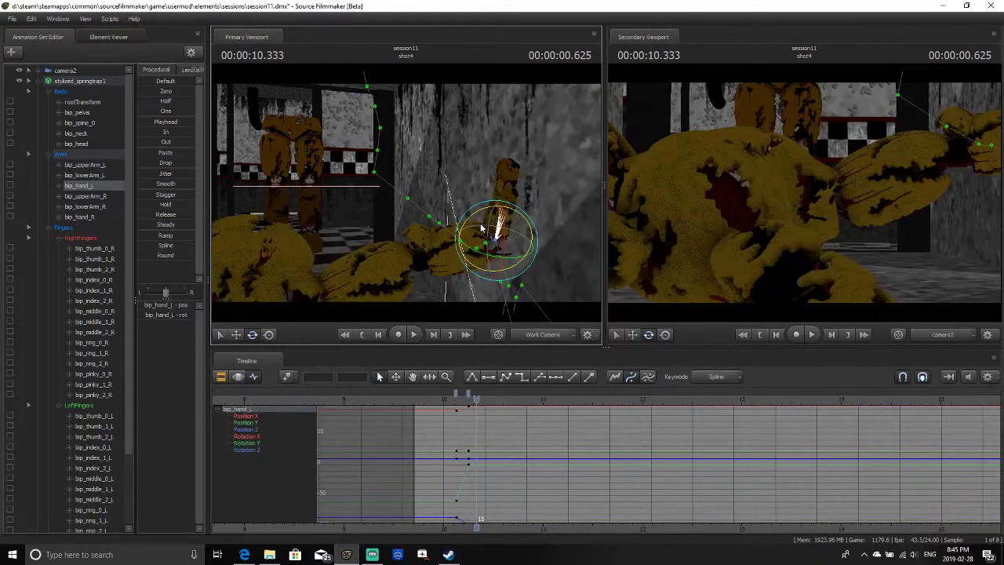
{"action": "key", "text": "m"}
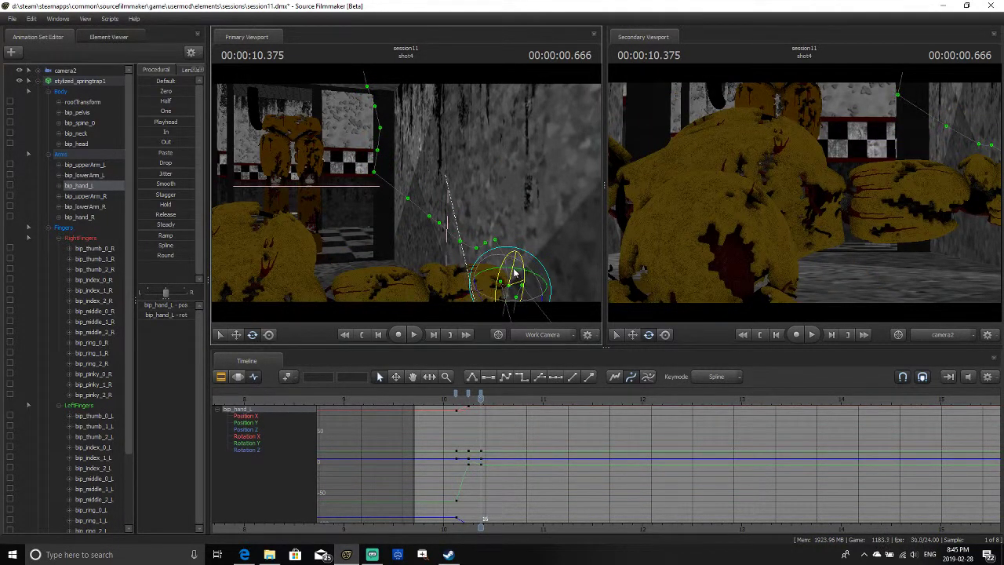
{"action": "left_click_drag", "start_coordinate": [506, 267], "coordinate": [512, 290]}
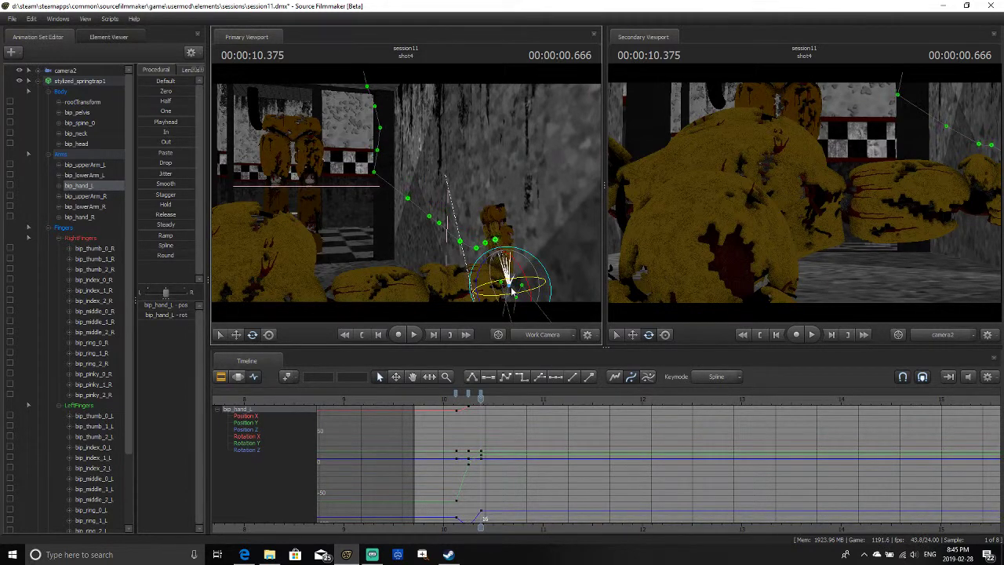
Rotate the left hand at 00:00:10.458 so that it points up again, and check the neighbouring frames
{"action": "key", "text": "Right"}
{"action": "key", "text": "Right"}
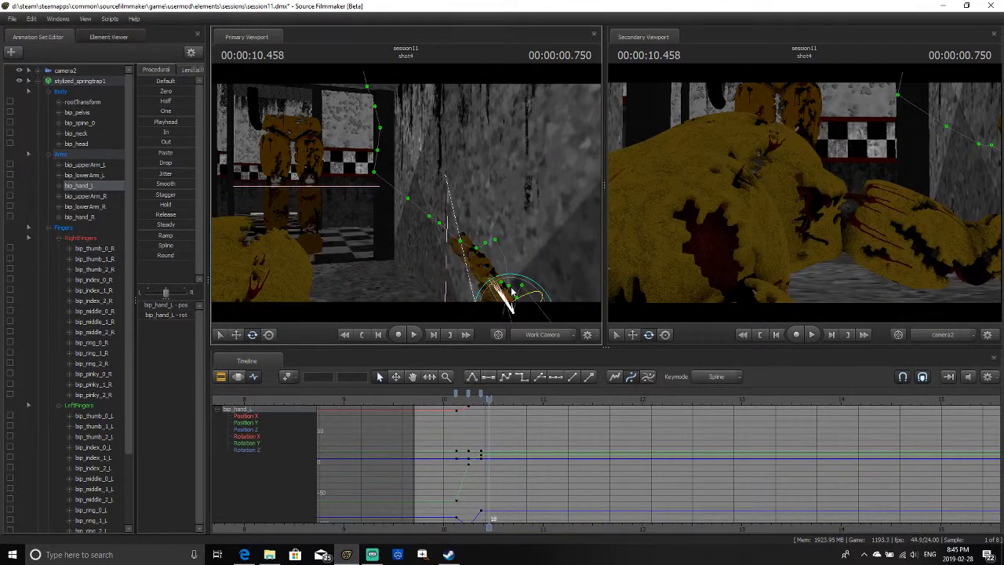
{"action": "key", "text": "s"}
{"action": "left_click_drag", "start_coordinate": [407, 196], "coordinate": [448, 223]}
{"action": "key", "text": "Right"}
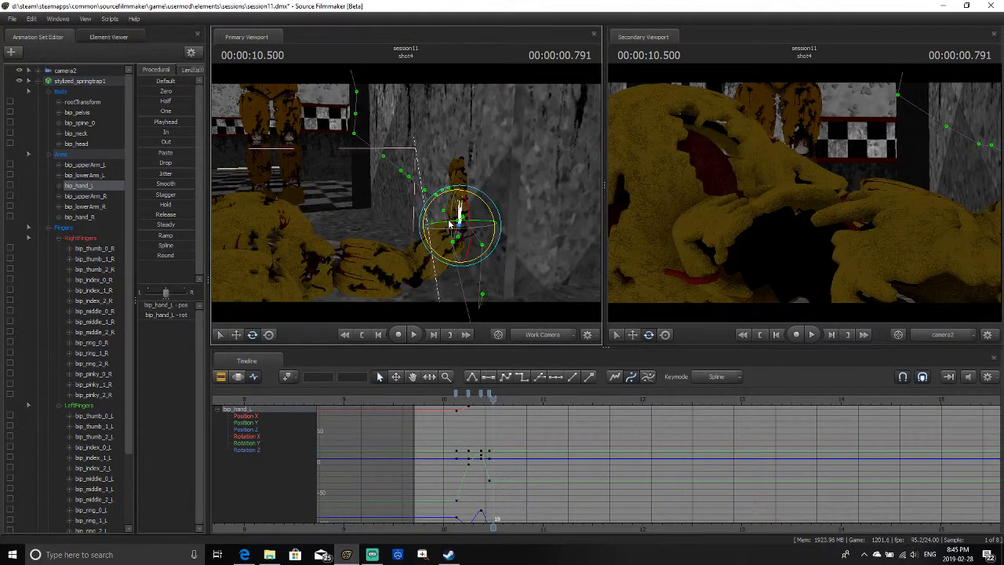
{"action": "key", "text": "Right"}
{"action": "key", "text": "Left"}
{"action": "key", "text": "Left"}
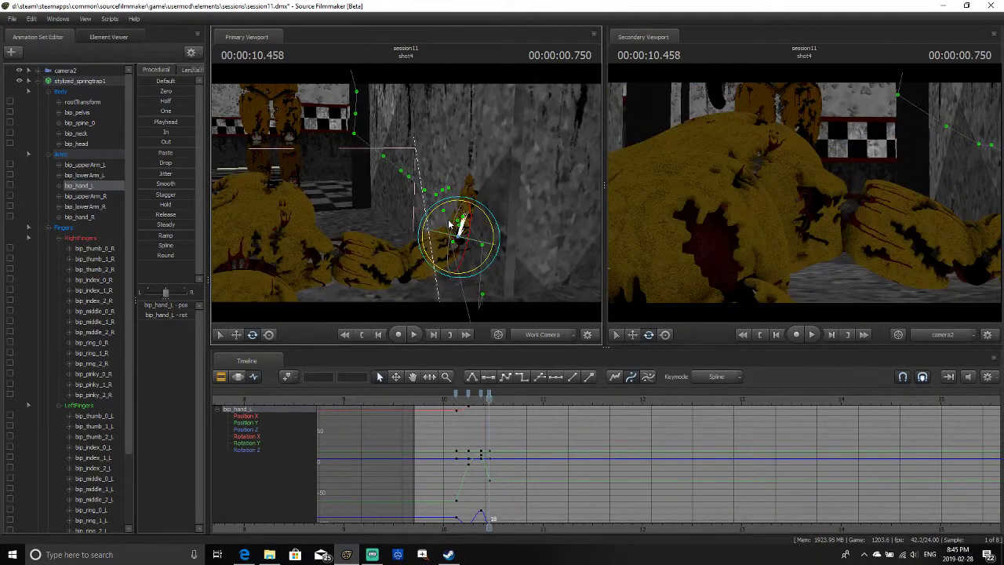
Keyframe the left hand at 00:00:10.583 and turn it upright with the fingers facing up the wall
{"action": "key", "text": "Right"}
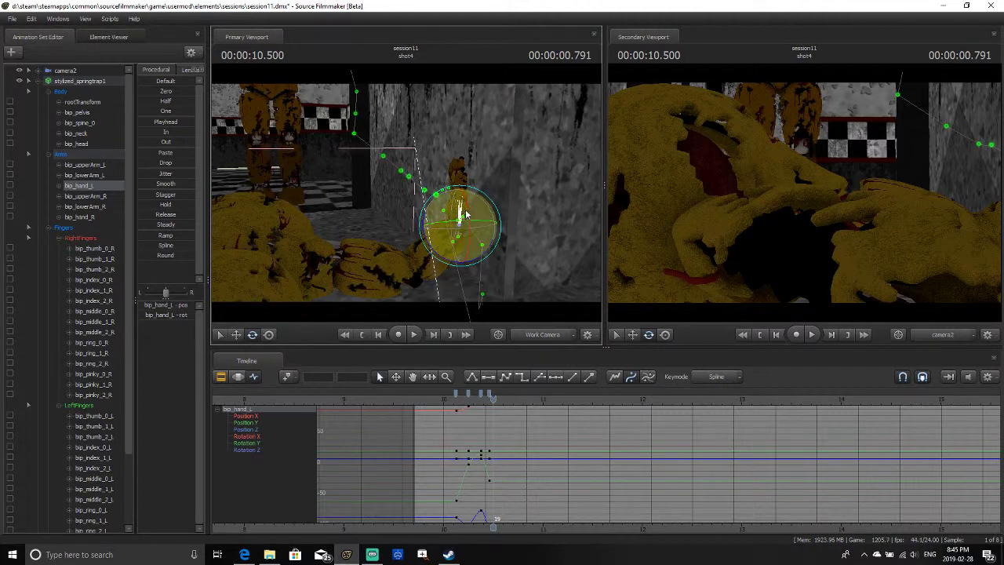
{"action": "key", "text": "Right"}
{"action": "key", "text": "Right"}
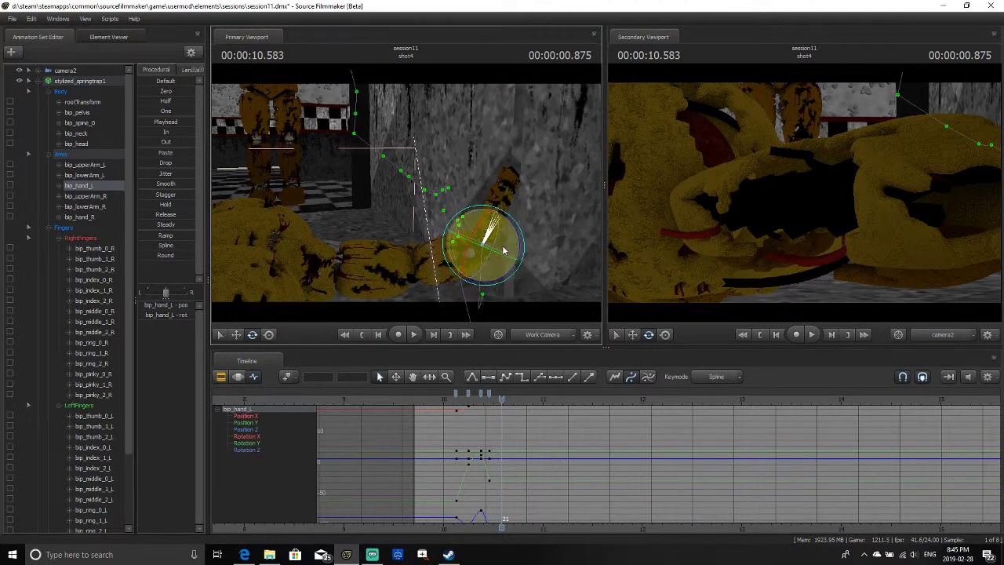
{"action": "left_click_drag", "start_coordinate": [487, 234], "coordinate": [453, 231]}
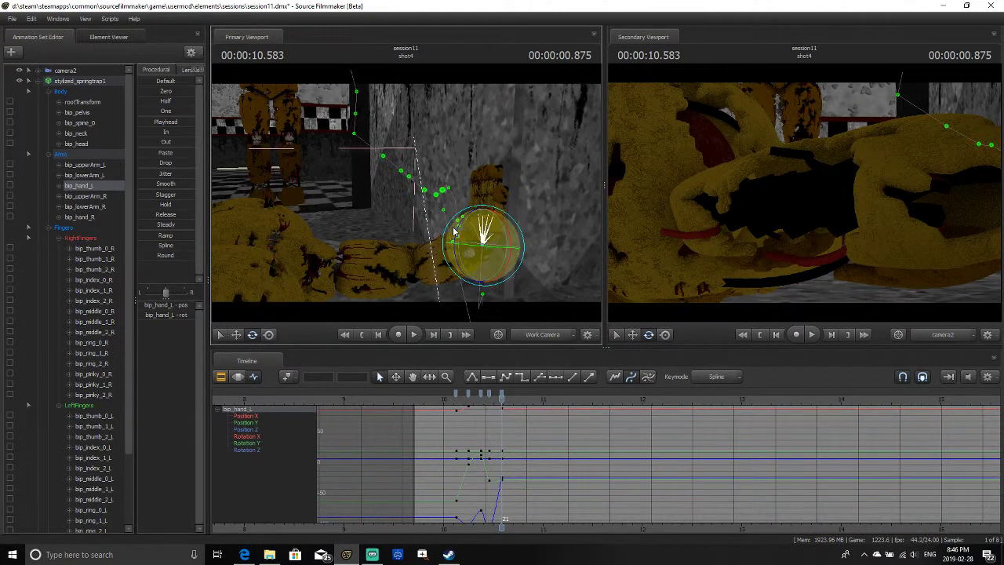
Add a left hand keyframe at 00:00:10.625 and rotate the hand upward off the floor
{"action": "key", "text": "Right"}
{"action": "key", "text": "Right"}
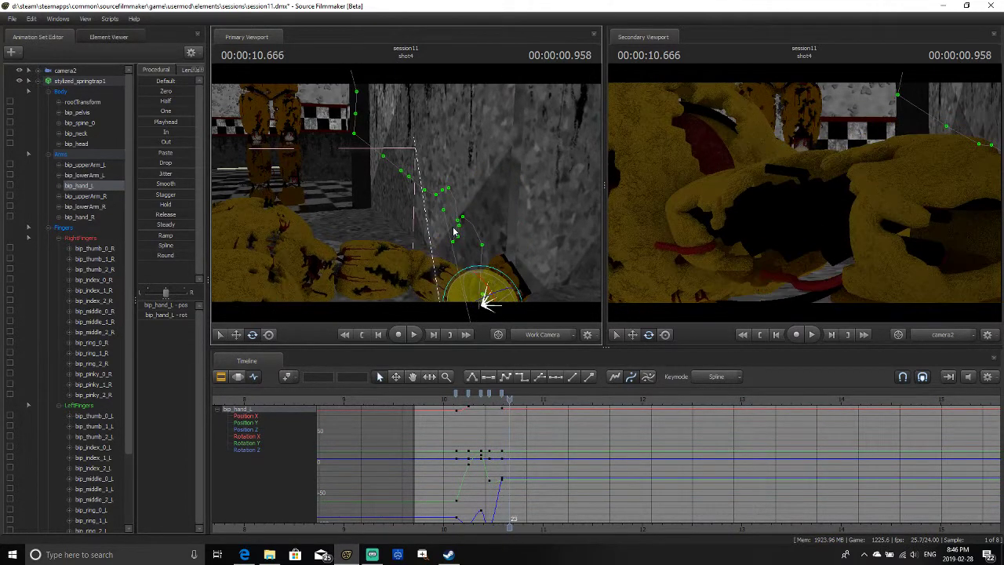
{"action": "key", "text": "Left"}
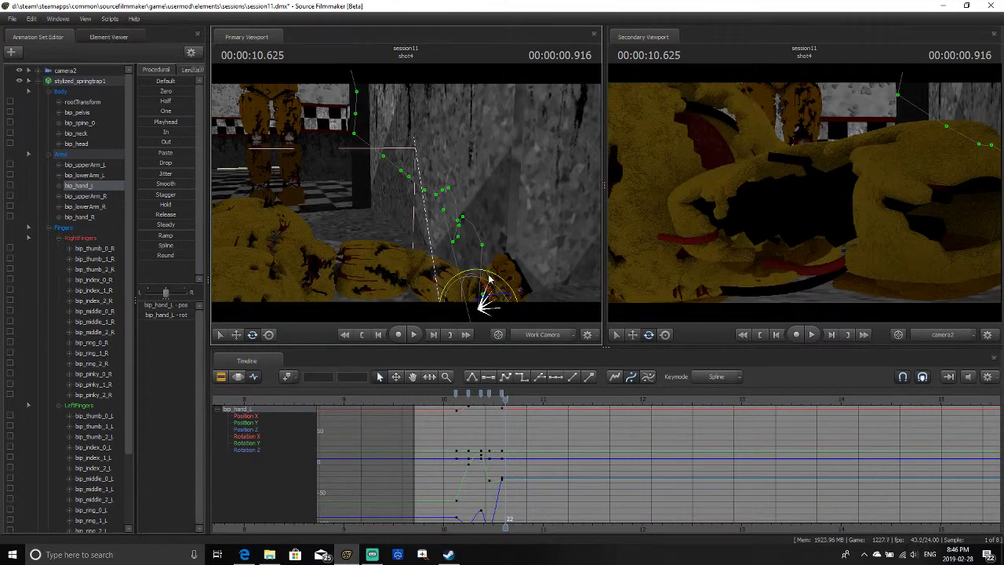
{"action": "left_click_drag", "start_coordinate": [459, 219], "coordinate": [469, 238]}
{"action": "middle_click_drag", "start_coordinate": [472, 240], "coordinate": [406, 196]}
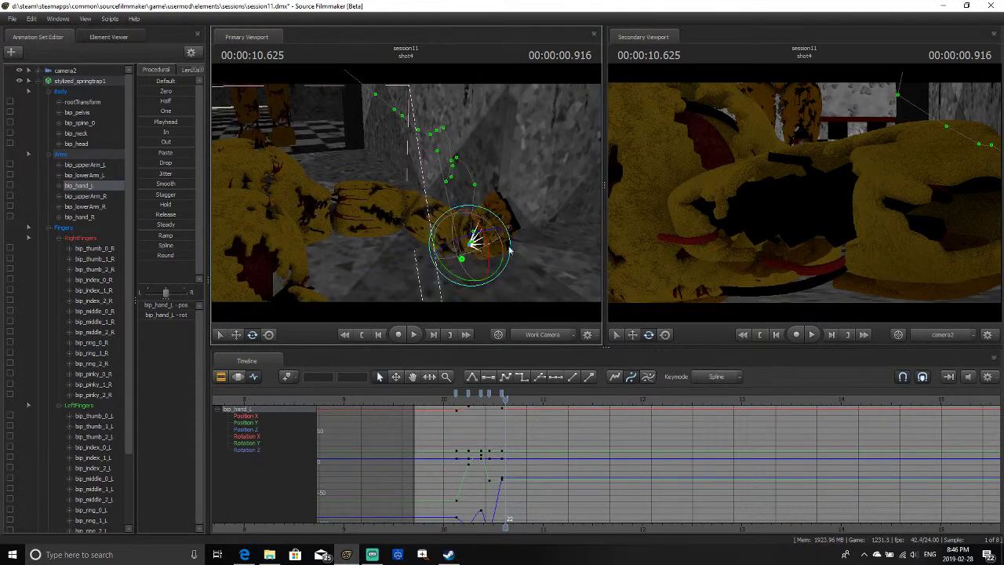
{"action": "left_click_drag", "start_coordinate": [510, 250], "coordinate": [484, 243]}
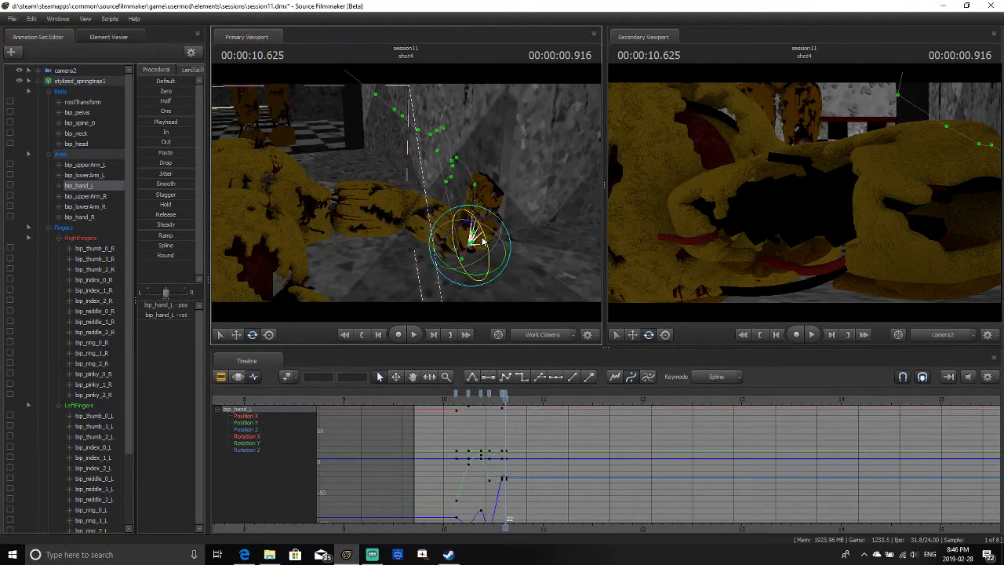
Rotate the left hand at 00:00:10.708 and add another left hand keyframe at 00:00:10.791, bending it down toward the floor
{"action": "key", "text": "Right"}
{"action": "key", "text": "Right"}
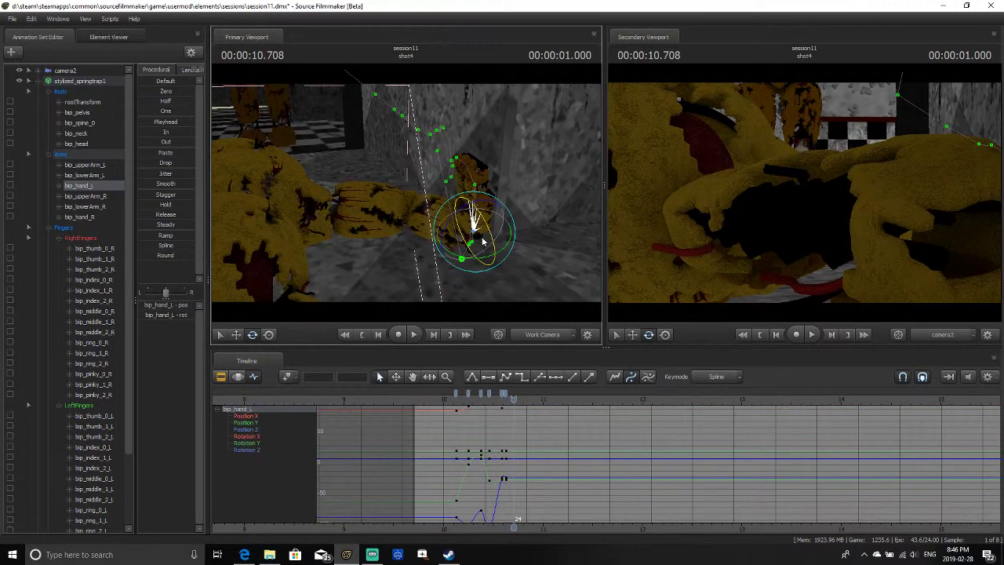
{"action": "left_click_drag", "start_coordinate": [483, 241], "coordinate": [486, 284]}
{"action": "key", "text": "Right"}
{"action": "key", "text": "Right"}
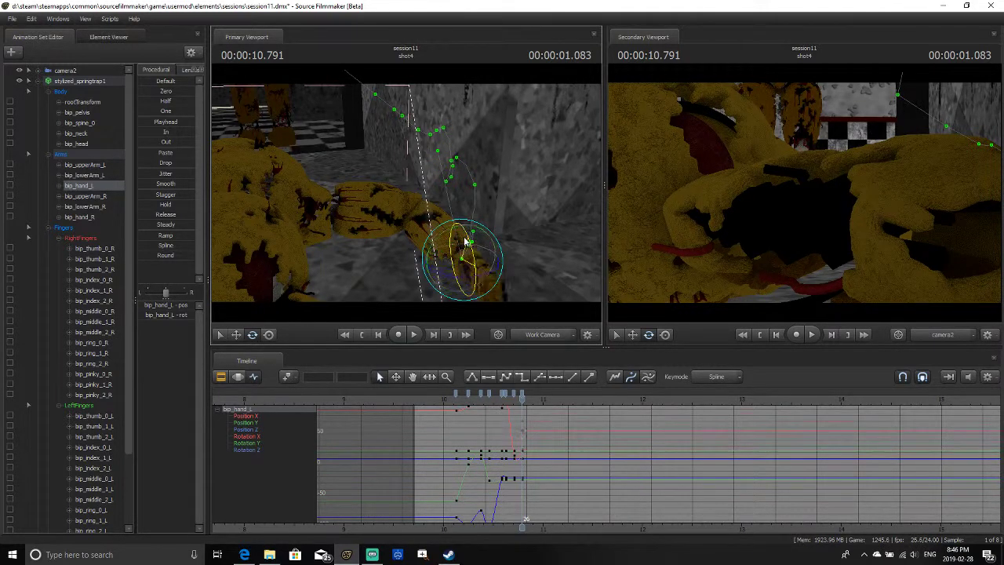
Keyframe alternating rotations of the left hand bone (bip_hand_L) at frames 26, 28, 30 and 32
{"action": "left_click_drag", "start_coordinate": [464, 241], "coordinate": [463, 235]}
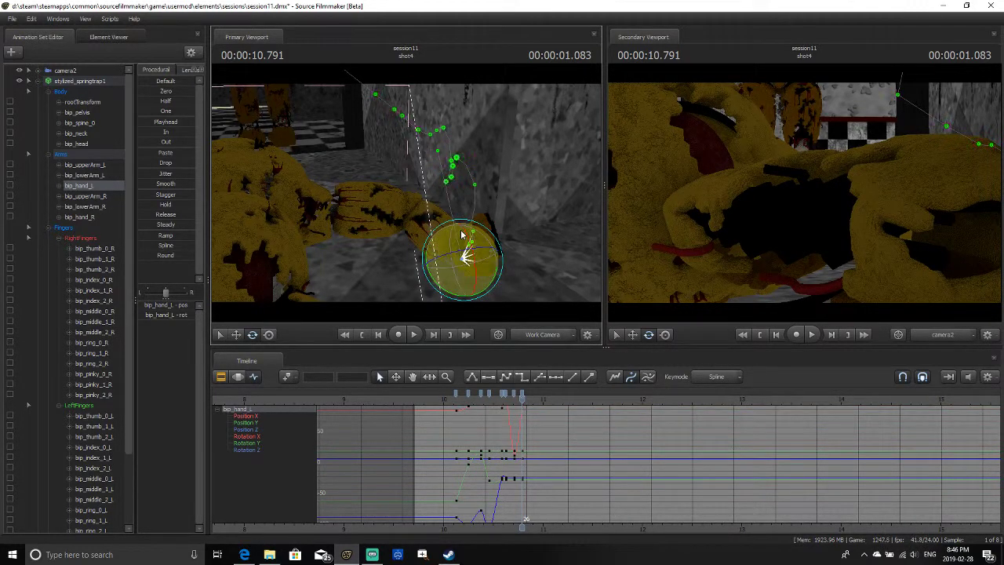
{"action": "key", "text": "Right"}
{"action": "key", "text": "Right"}
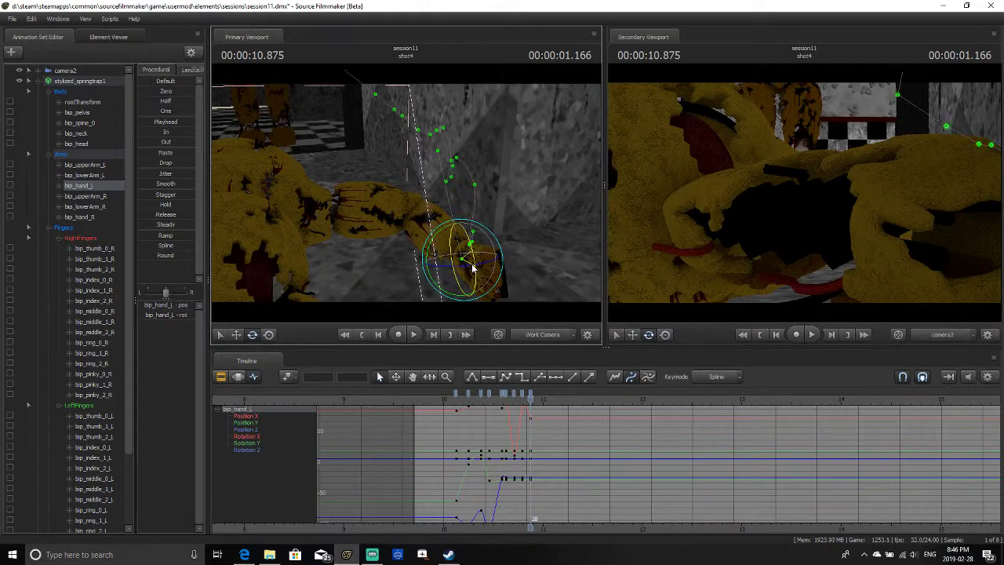
{"action": "key", "text": "Right"}
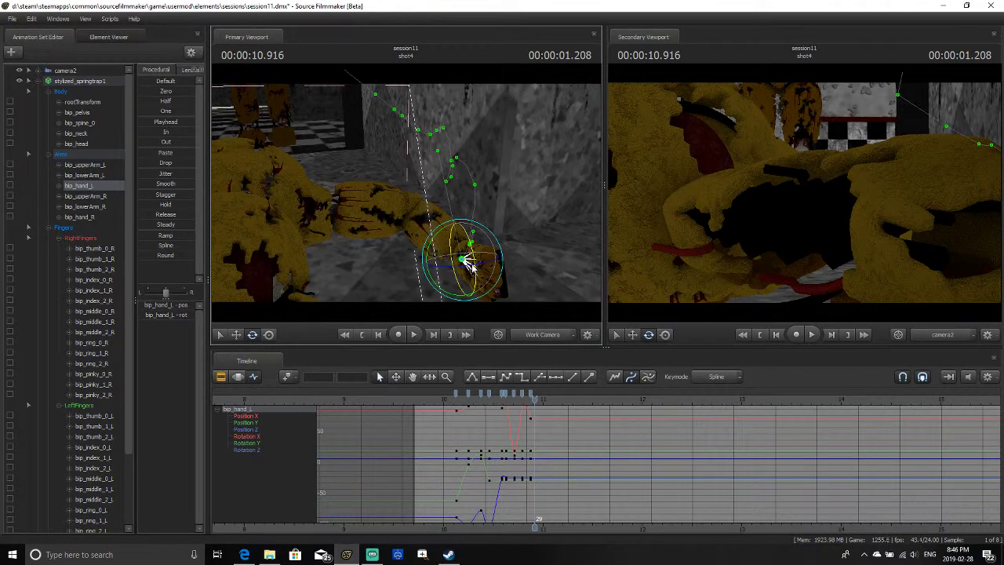
{"action": "key", "text": "Right"}
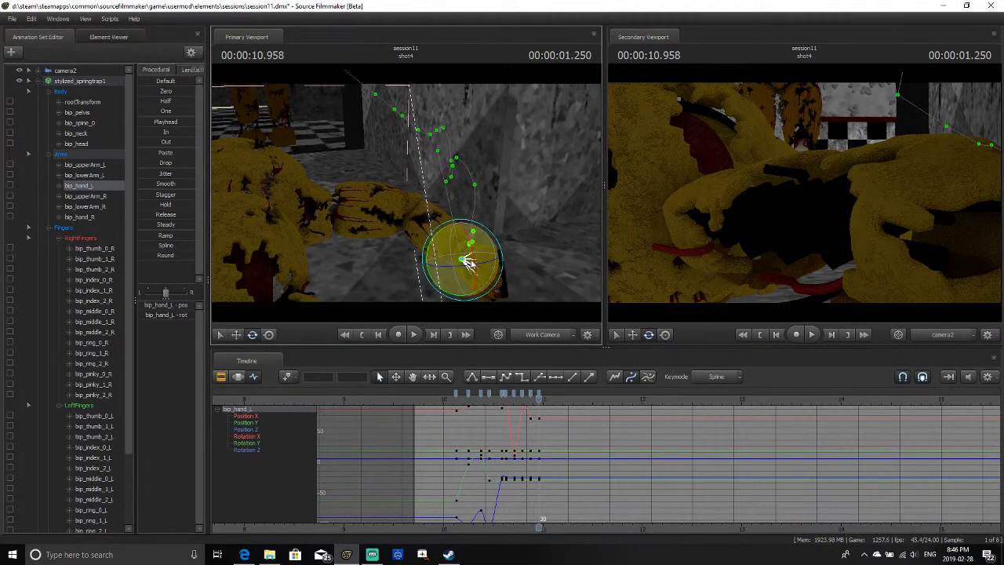
{"action": "left_click_drag", "start_coordinate": [472, 264], "coordinate": [463, 238]}
{"action": "key", "text": "Right"}
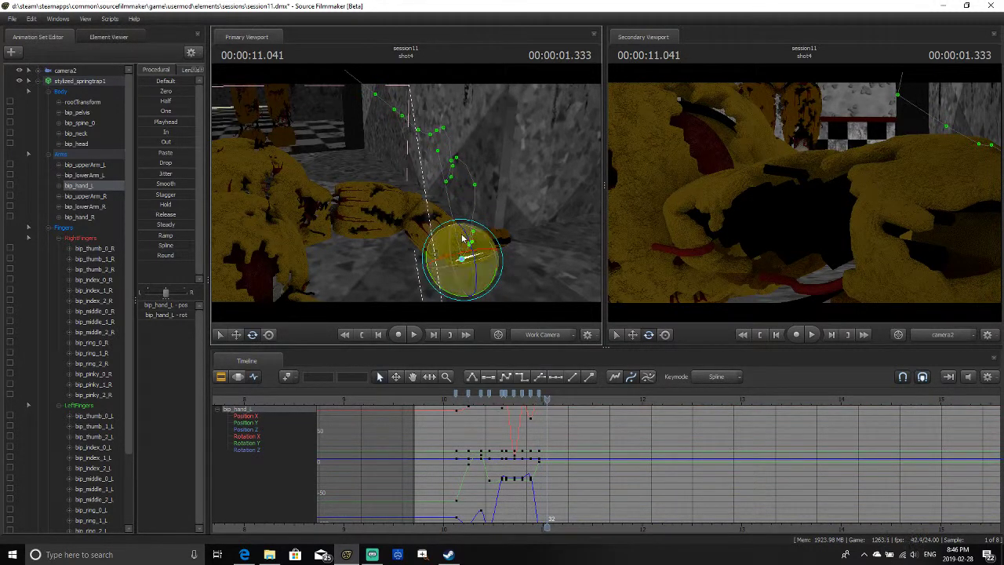
{"action": "mouse_move", "coordinate": [473, 265]}
{"action": "left_mouse_down"}
{"action": "mouse_move", "coordinate": [483, 296]}
{"action": "mouse_move", "coordinate": [463, 270]}
{"action": "mouse_move", "coordinate": [464, 278]}
{"action": "mouse_move", "coordinate": [469, 271]}
{"action": "left_mouse_up"}
Play back the shot from before the first keyframe to check the left hand's motion, then return to frame 28
{"action": "left_click", "coordinate": [440, 398]}
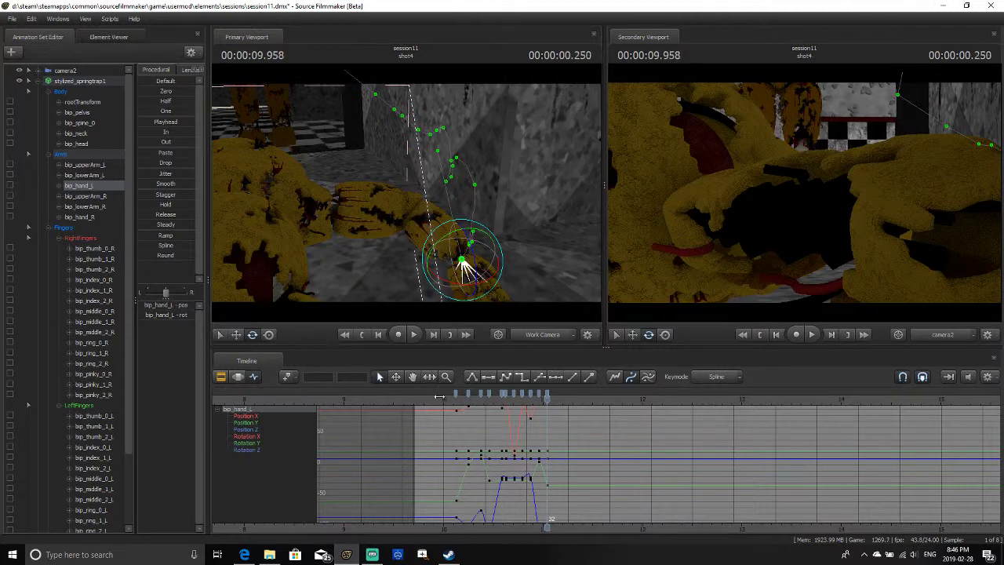
{"action": "key", "text": "space"}
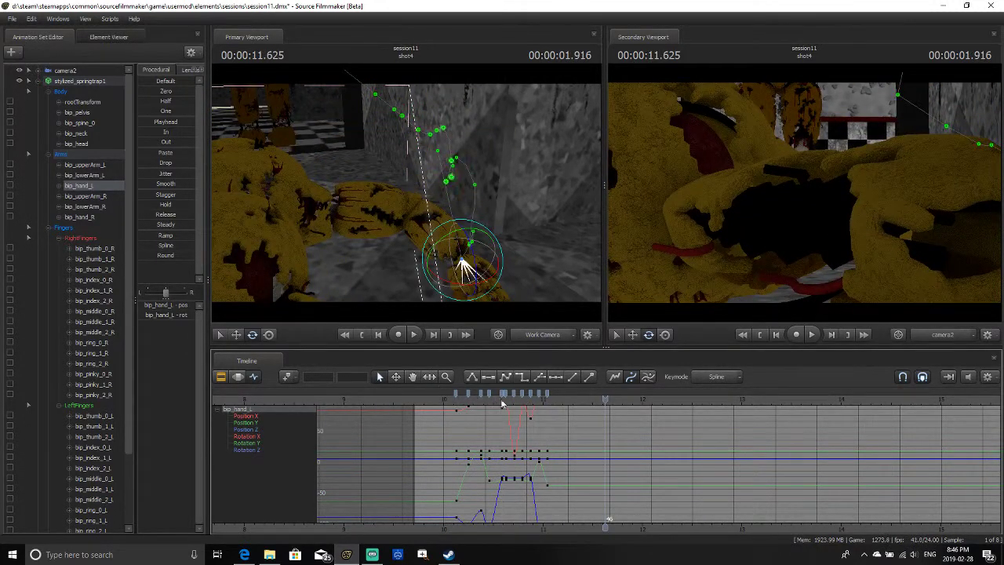
{"action": "mouse_move", "coordinate": [546, 399]}
{"action": "left_mouse_down"}
{"action": "mouse_move", "coordinate": [520, 401]}
{"action": "mouse_move", "coordinate": [528, 402]}
{"action": "left_mouse_up"}
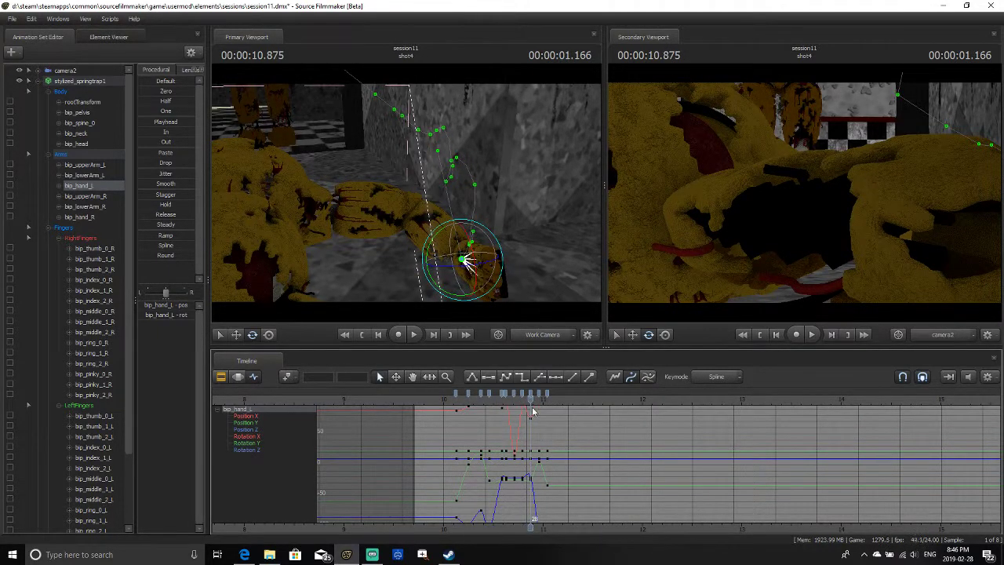
Delete the left hand's keyframe at frame 30 and shift its last keyframe earlier to frame 30
{"action": "right_click", "coordinate": [543, 399]}
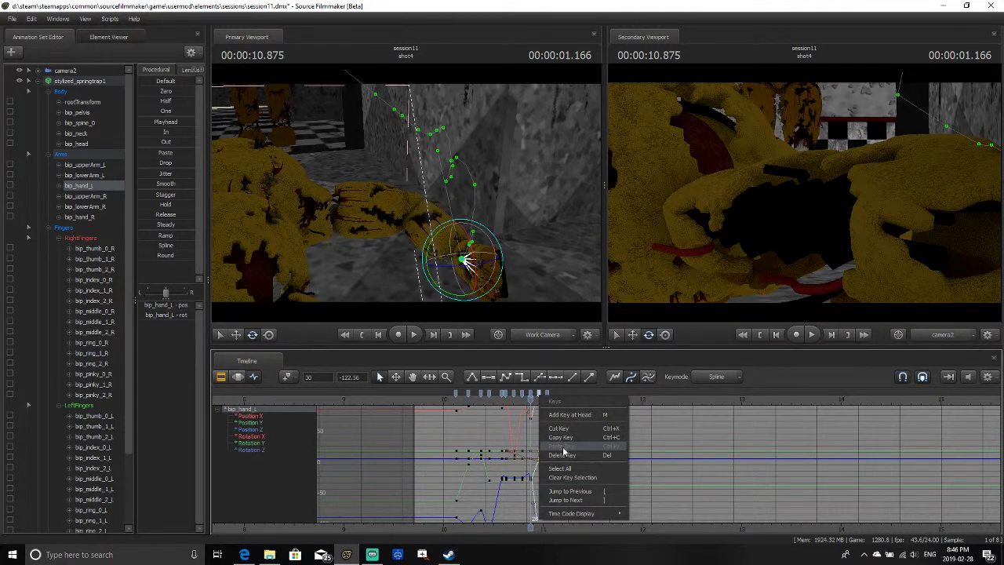
{"action": "left_click", "coordinate": [564, 455]}
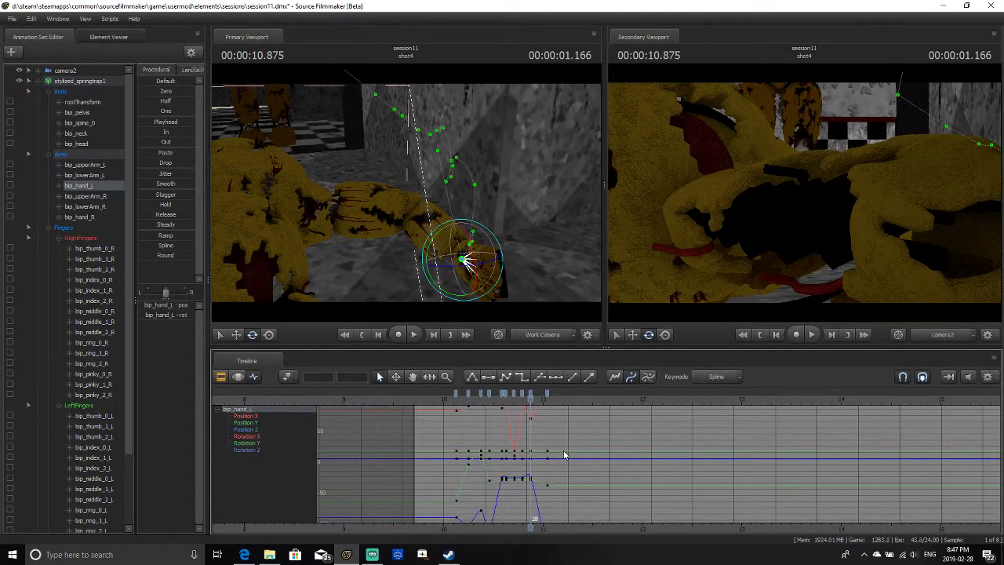
{"action": "right_click", "coordinate": [563, 455]}
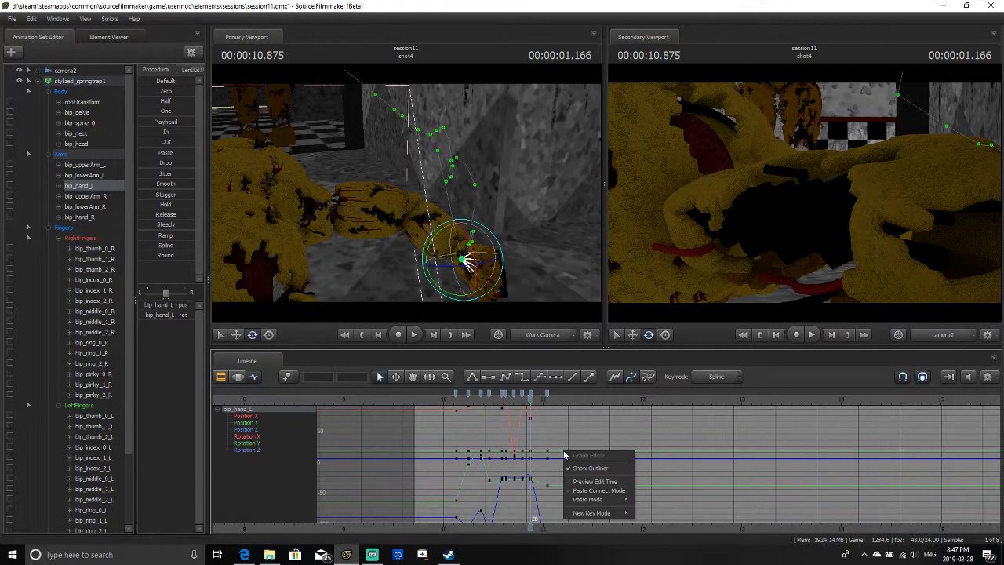
{"action": "left_click", "coordinate": [558, 428]}
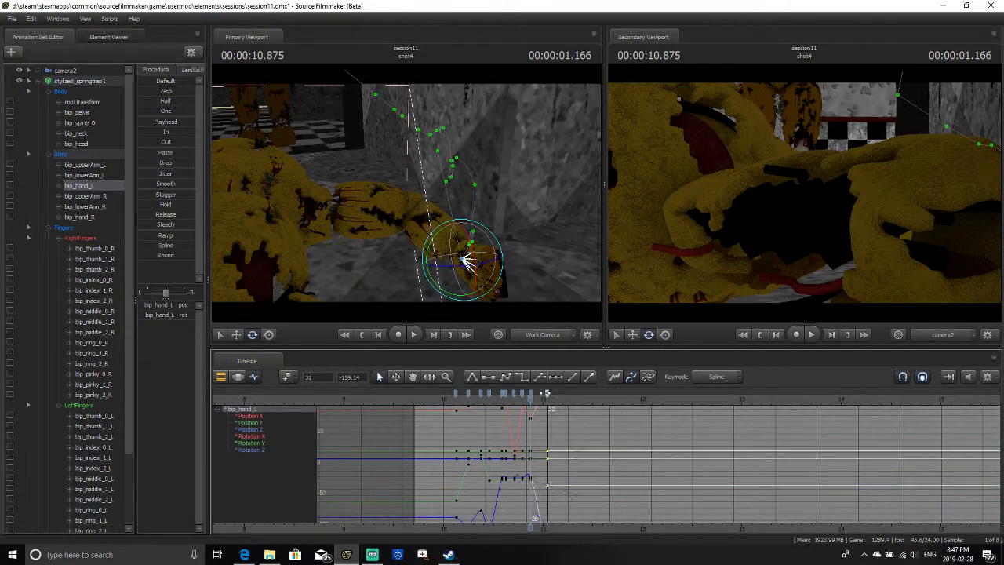
{"action": "left_click", "coordinate": [541, 395]}
Replay the fall from about frame 12 to review the left hand's adjusted timing
{"action": "left_click_drag", "start_coordinate": [538, 401], "coordinate": [465, 400]}
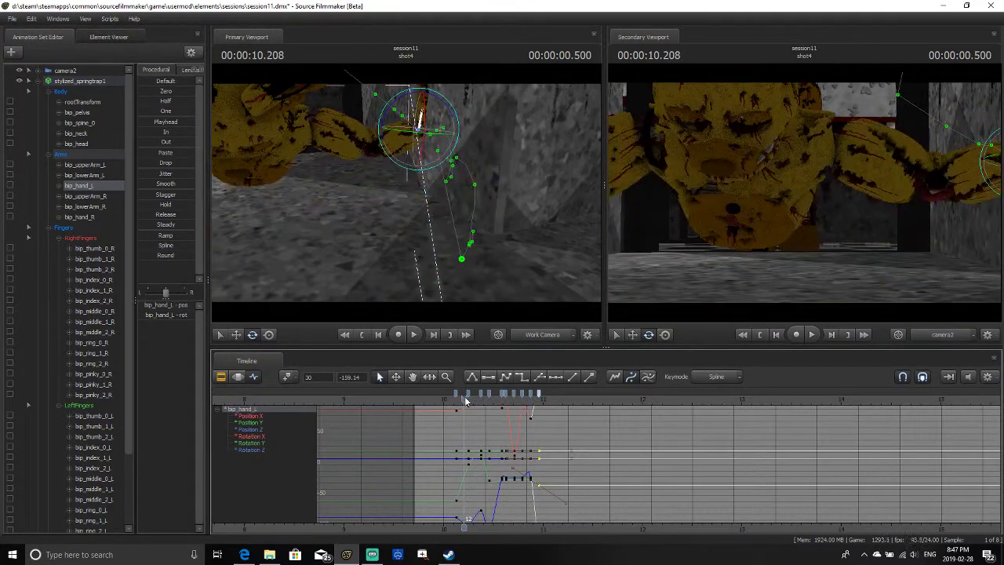
{"action": "key", "text": "space"}
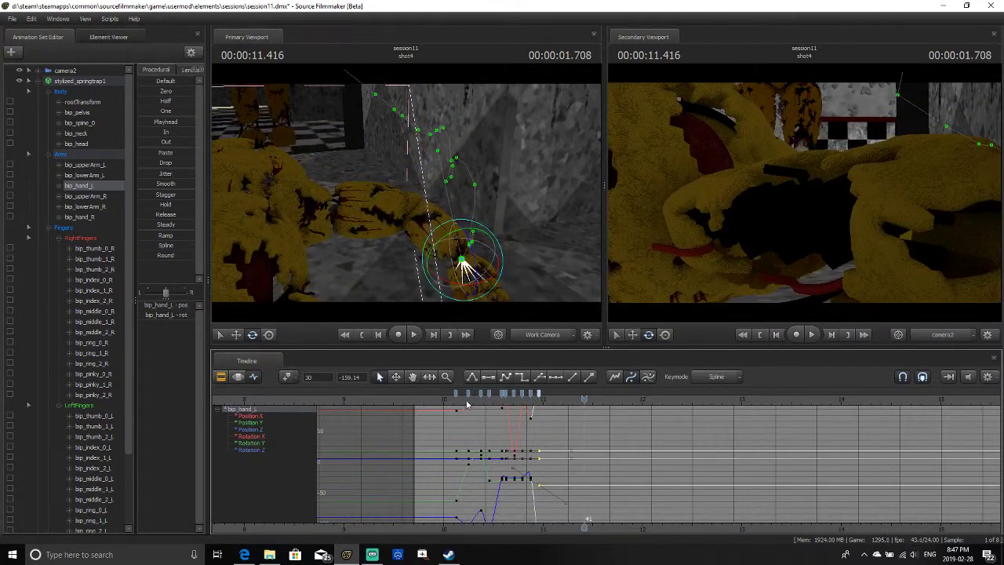
{"action": "key", "text": "space"}
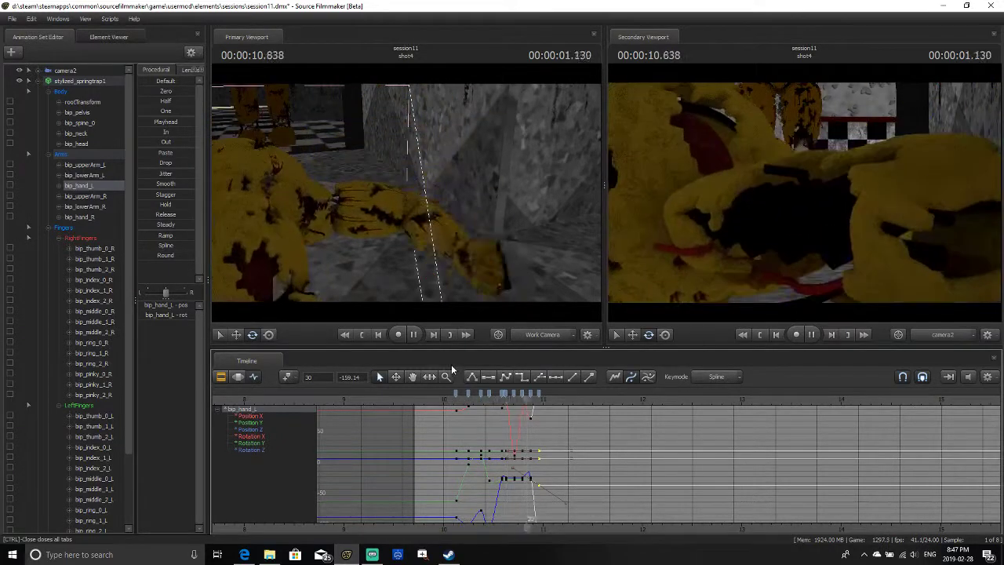
Select bip_neck and rotate it at frame 8 so the head lifts to show the face
{"action": "left_click", "coordinate": [444, 392]}
{"action": "mouse_move", "coordinate": [444, 392]}
{"action": "left_mouse_down"}
{"action": "mouse_move", "coordinate": [457, 394]}
{"action": "mouse_move", "coordinate": [423, 399]}
{"action": "mouse_move", "coordinate": [476, 405]}
{"action": "mouse_move", "coordinate": [448, 407]}
{"action": "left_mouse_up"}
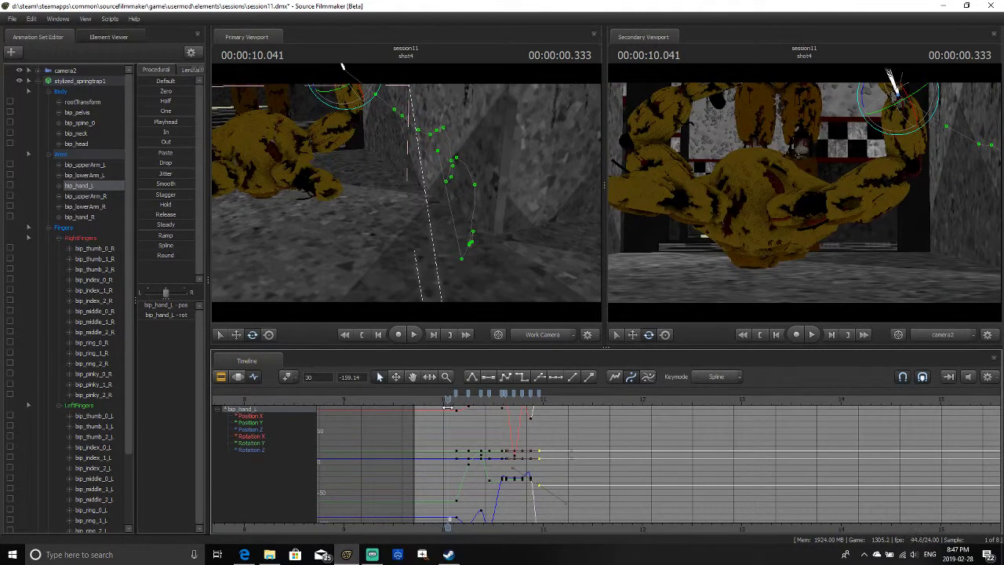
{"action": "left_click", "coordinate": [449, 412]}
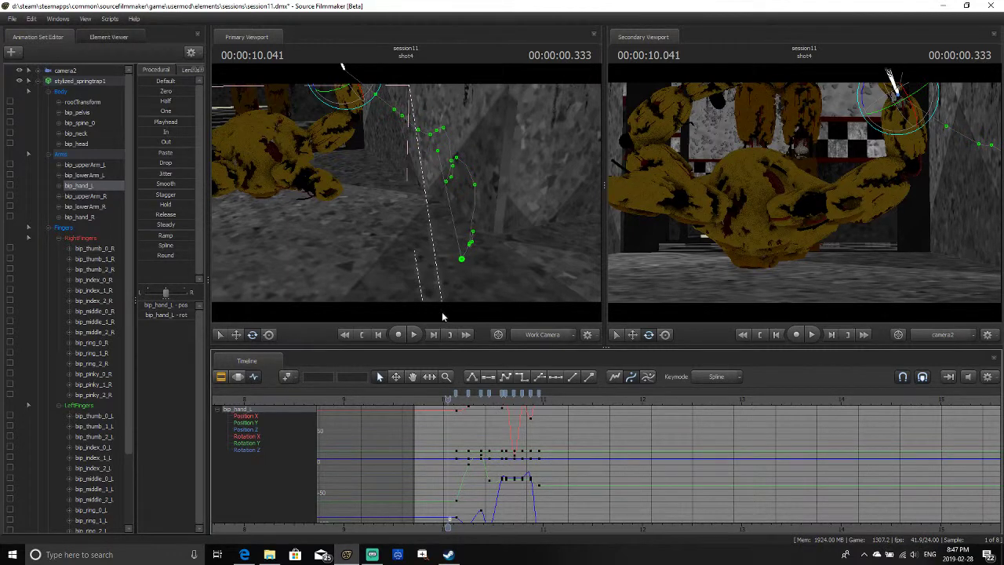
{"action": "left_click_drag", "start_coordinate": [420, 221], "coordinate": [407, 198]}
{"action": "key", "text": "ctrl"}
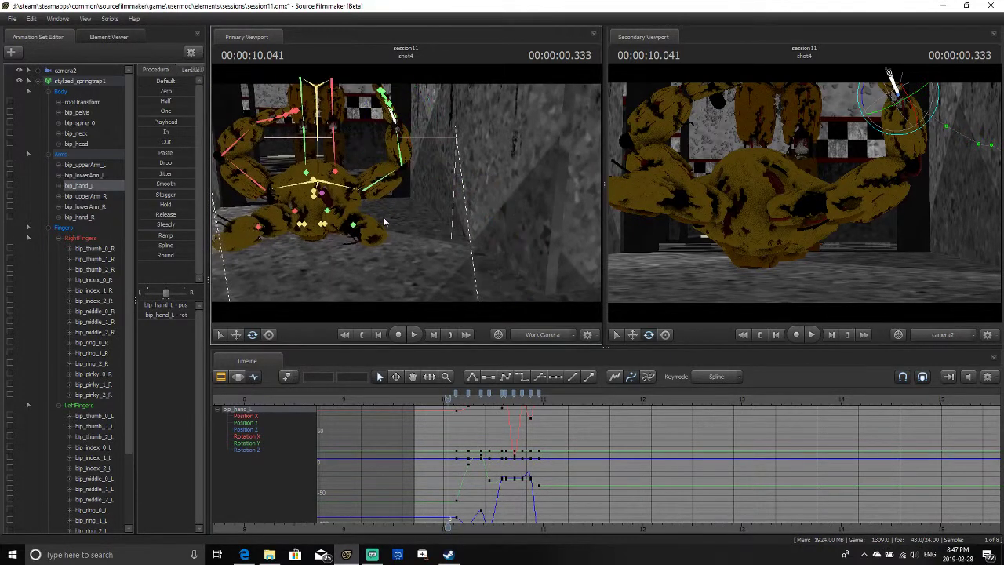
{"action": "left_click", "coordinate": [318, 196]}
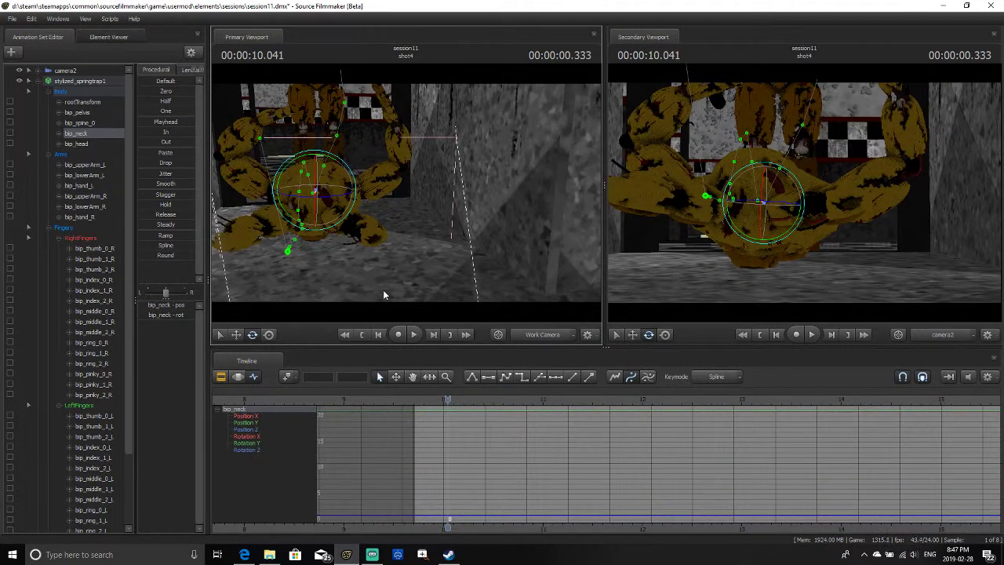
{"action": "left_click_drag", "start_coordinate": [316, 222], "coordinate": [307, 197]}
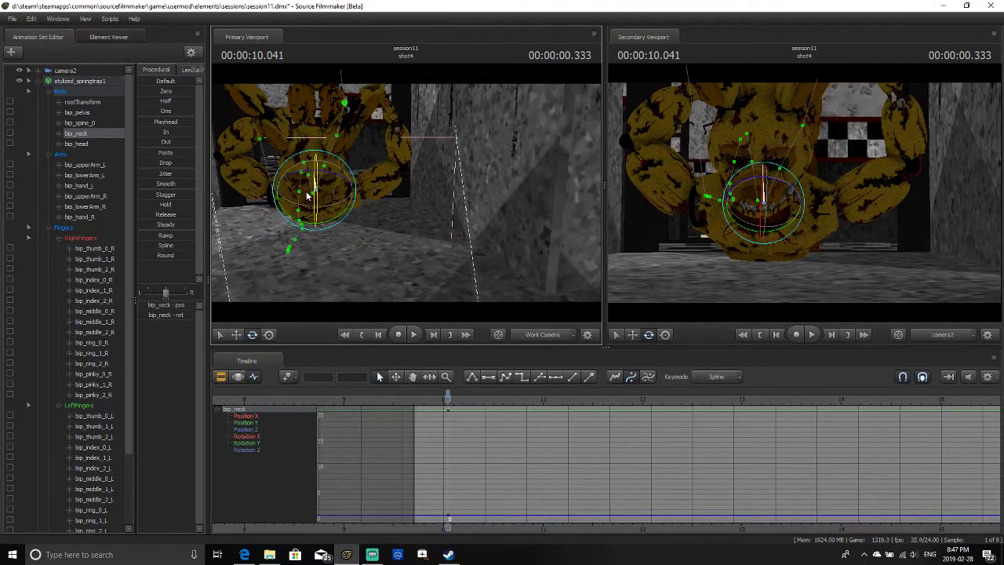
Rotate the neck bone at frame 11 so the head tips downward
{"action": "key", "text": "Right"}
{"action": "key", "text": "Right"}
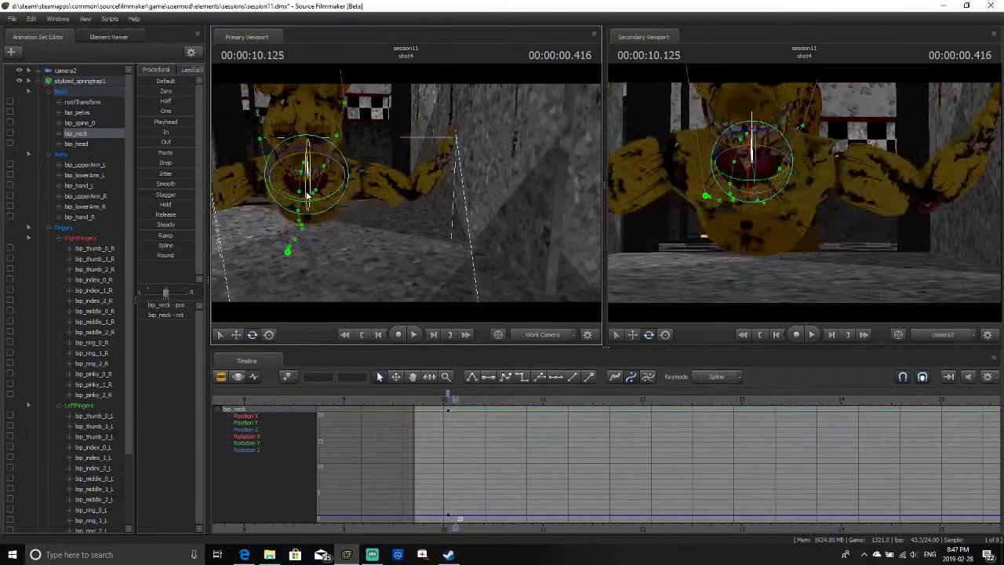
{"action": "key", "text": "Right"}
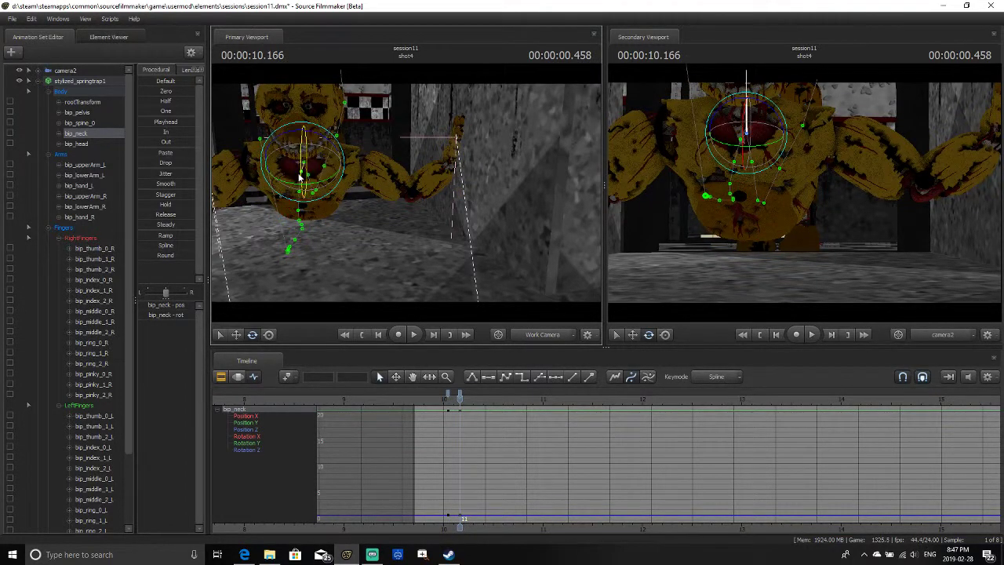
{"action": "left_click_drag", "start_coordinate": [306, 195], "coordinate": [300, 200]}
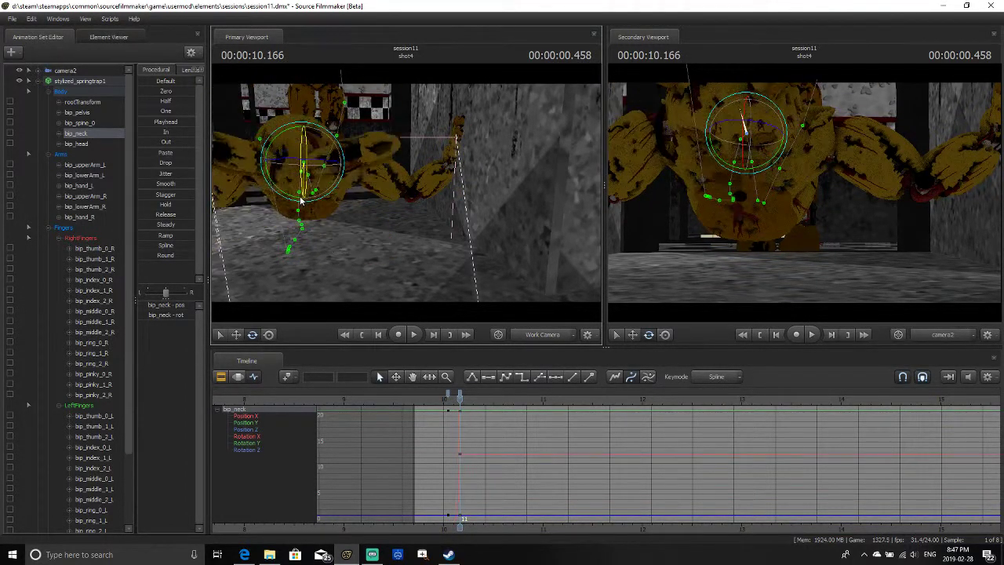
Rotate the neck bone at frame 15 to raise the head again
{"action": "key", "text": "Right"}
{"action": "key", "text": "Right"}
{"action": "key", "text": "Right"}
{"action": "key", "text": "Right"}
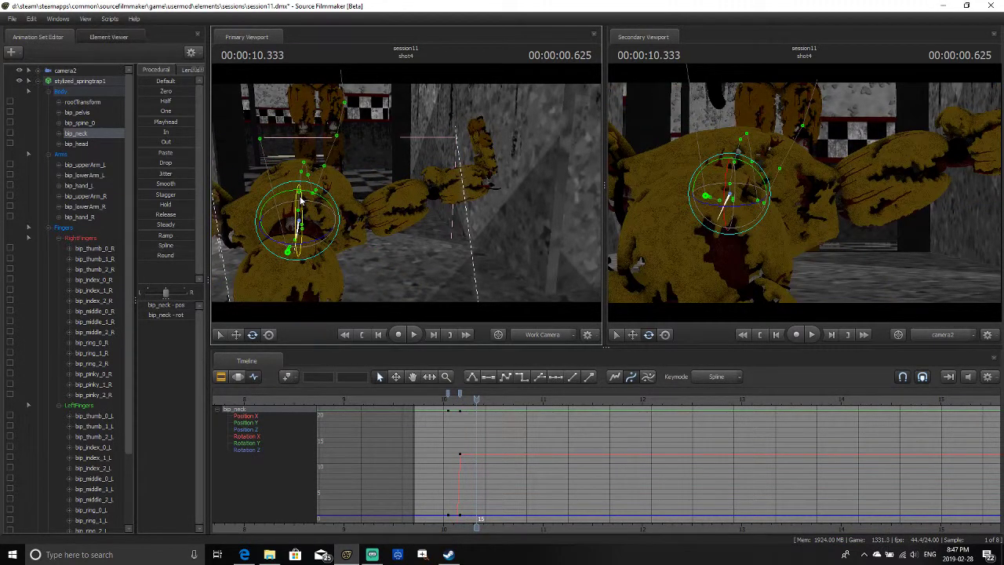
{"action": "left_click_drag", "start_coordinate": [297, 212], "coordinate": [297, 188]}
{"action": "left_click_drag", "start_coordinate": [349, 157], "coordinate": [406, 196]}
Rotate the neck bone at frame 17 so the head drops forward
{"action": "key", "text": "Right"}
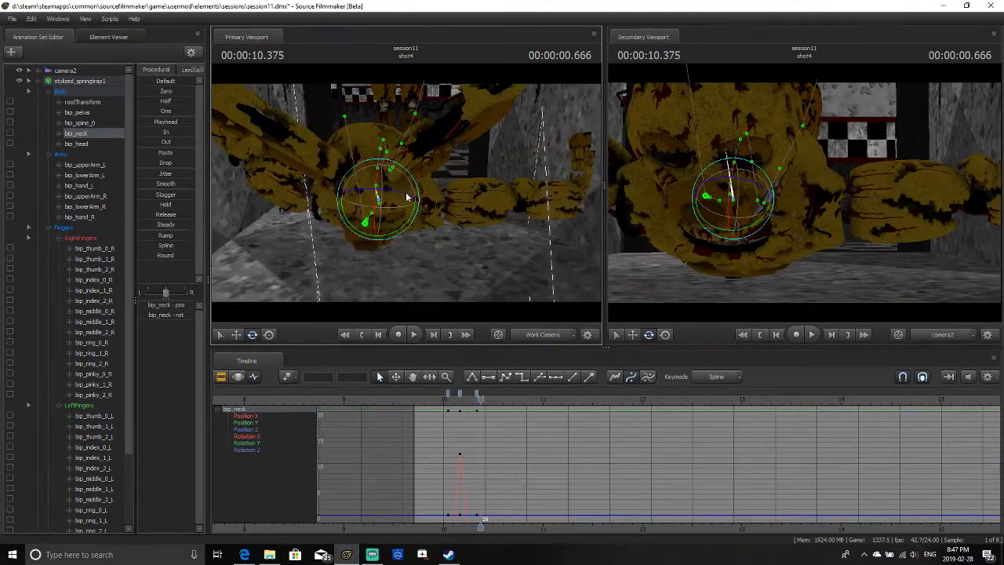
{"action": "key", "text": "Right"}
{"action": "key", "text": "Right"}
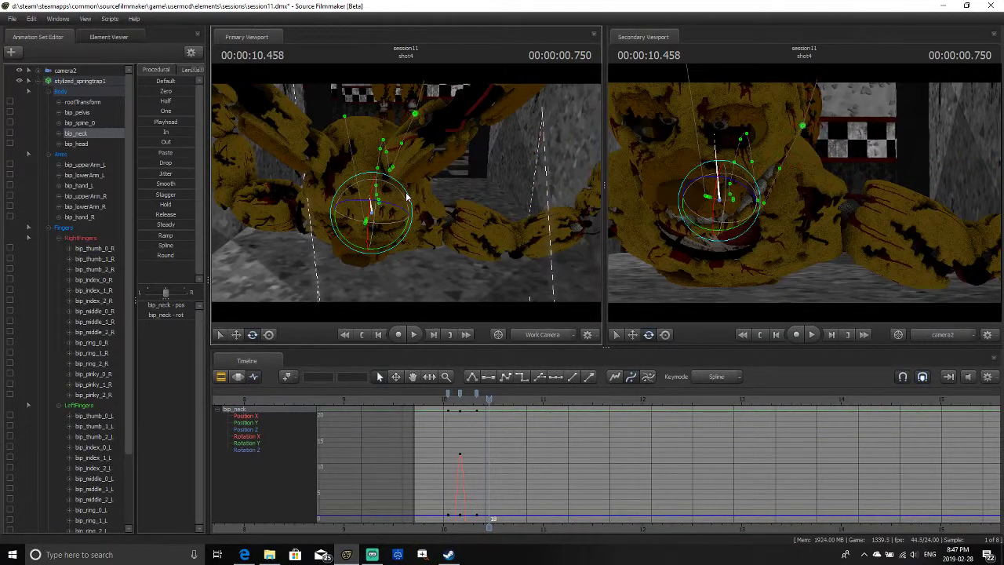
{"action": "key", "text": "Left"}
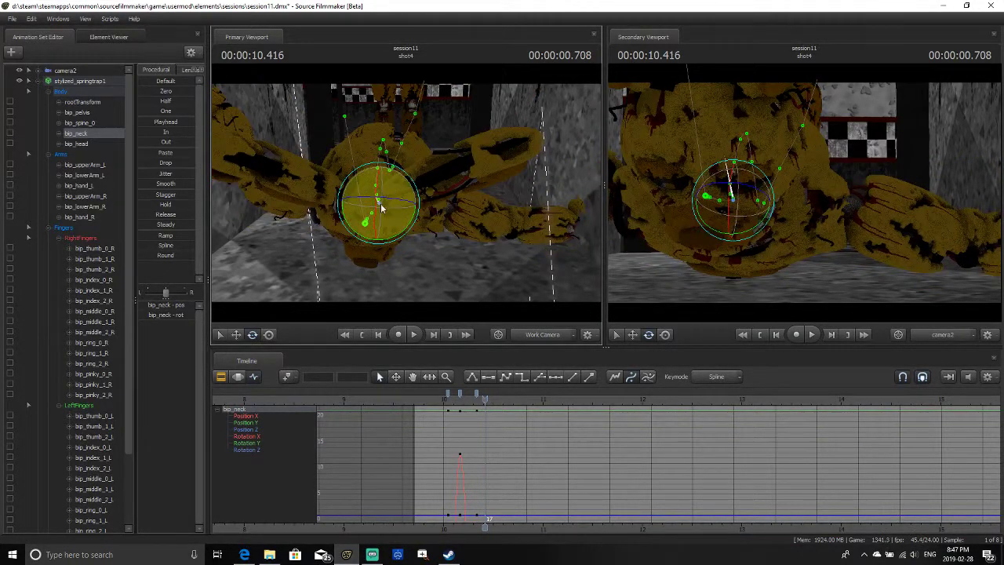
{"action": "left_click_drag", "start_coordinate": [374, 210], "coordinate": [363, 239]}
Step through the neck keyframes and play the fall back repeatedly to review the head movement
{"action": "key", "text": "Right"}
{"action": "key", "text": "Right"}
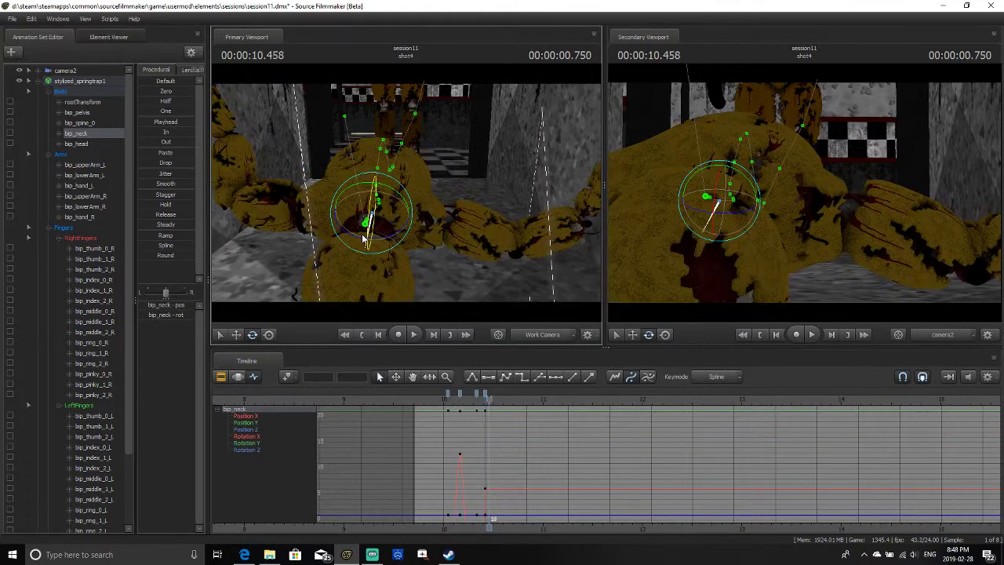
{"action": "key", "text": "Right"}
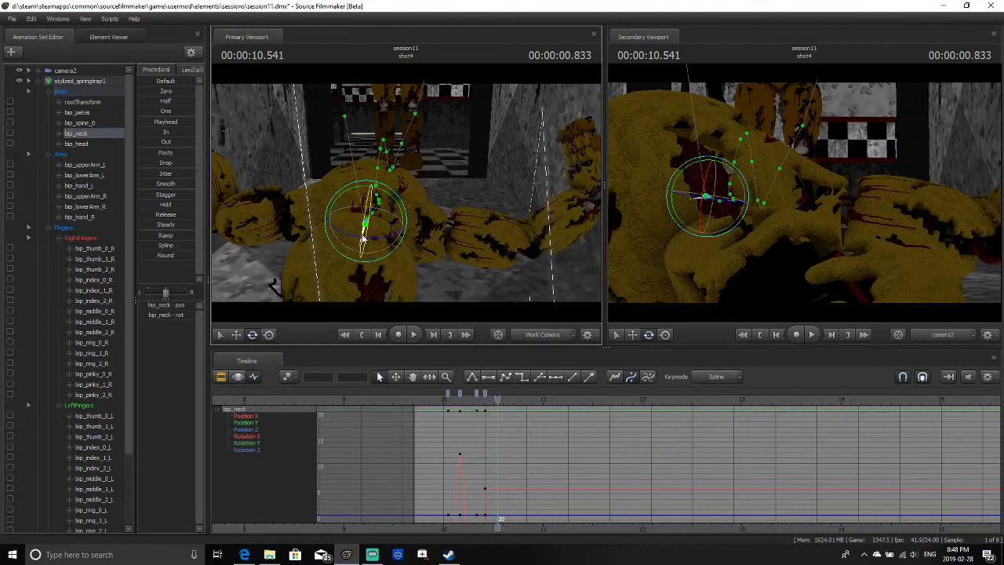
{"action": "key", "text": "Left"}
{"action": "key", "text": "Left"}
{"action": "key", "text": "Left"}
{"action": "key", "text": "Left"}
{"action": "key", "text": "Left"}
{"action": "key", "text": "Left"}
{"action": "key", "text": "space"}
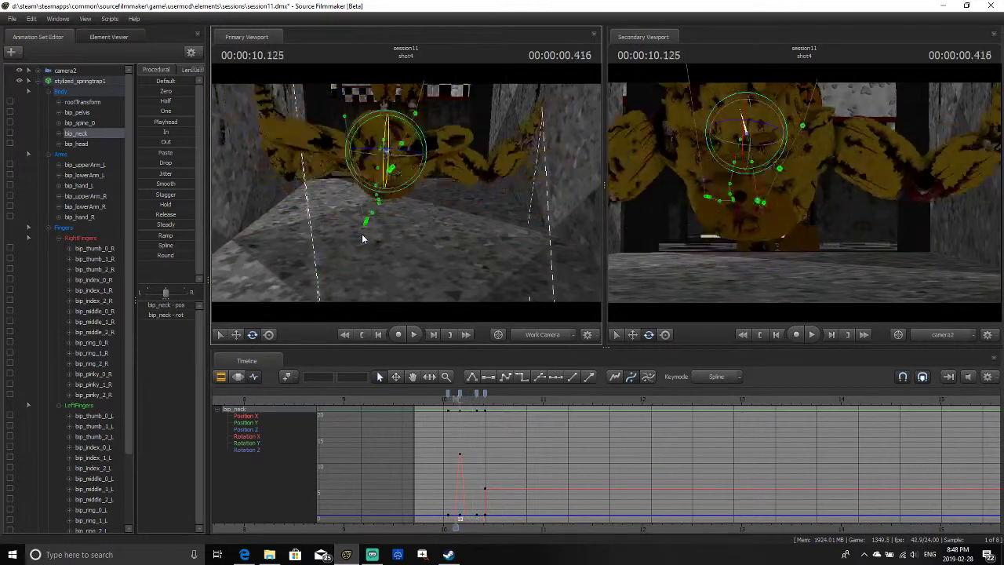
{"action": "key", "text": "space"}
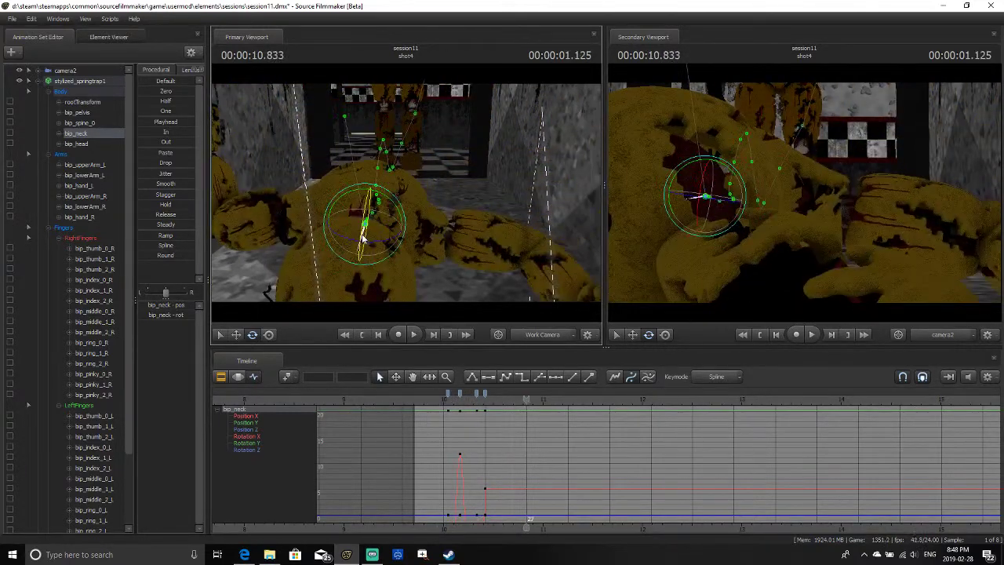
{"action": "key", "text": "Left"}
{"action": "key", "text": "Left"}
{"action": "key", "text": "Left"}
{"action": "key", "text": "Left"}
{"action": "key", "text": "Left"}
{"action": "key", "text": "Left"}
{"action": "key", "text": "Left"}
{"action": "key", "text": "Left"}
{"action": "key", "text": "Left"}
{"action": "key", "text": "Left"}
{"action": "key", "text": "Left"}
{"action": "key", "text": "Left"}
{"action": "key", "text": "Left"}
{"action": "key", "text": "Left"}
{"action": "key", "text": "Left"}
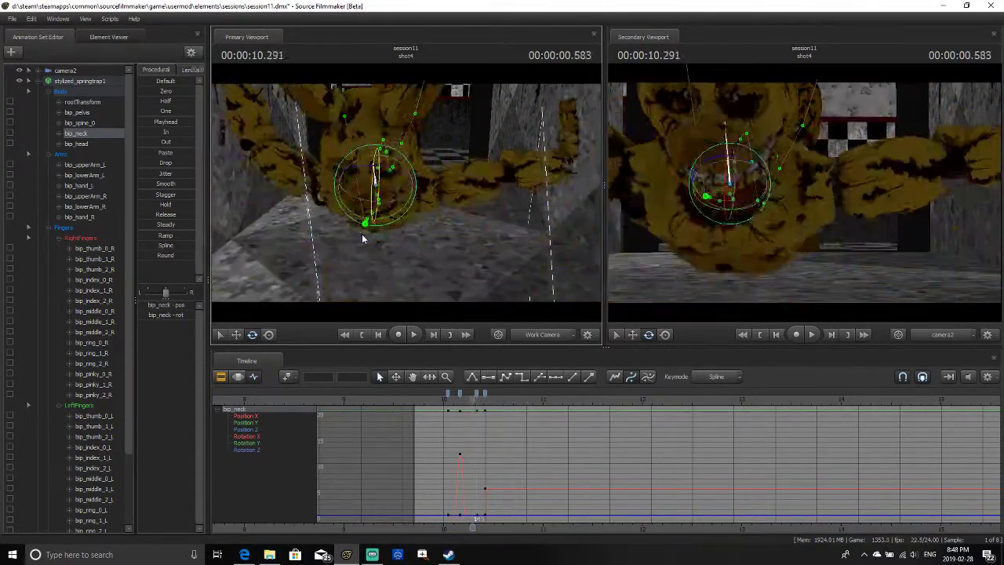
{"action": "key", "text": "Left"}
{"action": "key", "text": "Left"}
{"action": "key", "text": "Left"}
{"action": "key", "text": "Left"}
{"action": "key", "text": "Left"}
{"action": "key", "text": "Left"}
{"action": "key", "text": "Left"}
{"action": "key", "text": "space"}
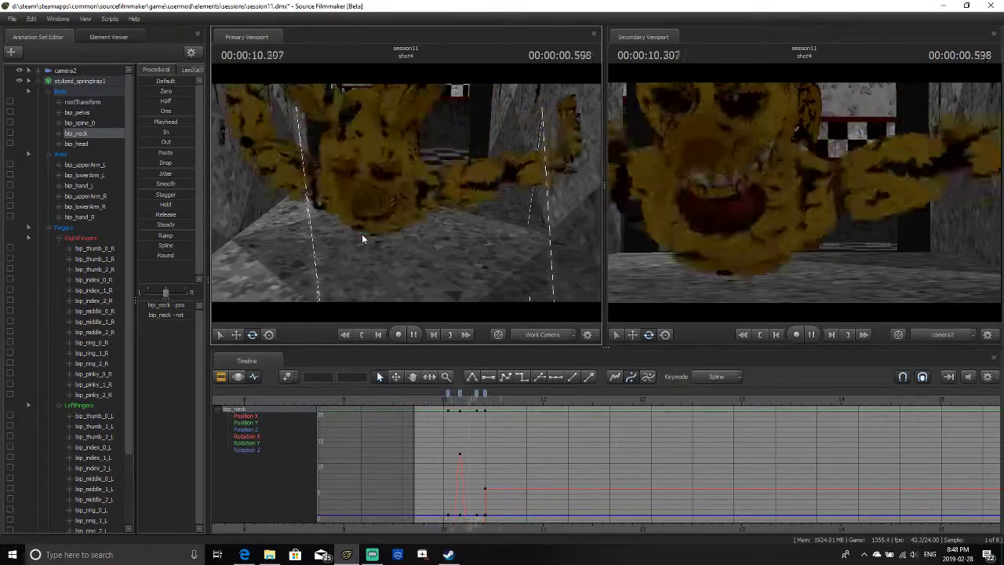
{"action": "key", "text": "space"}
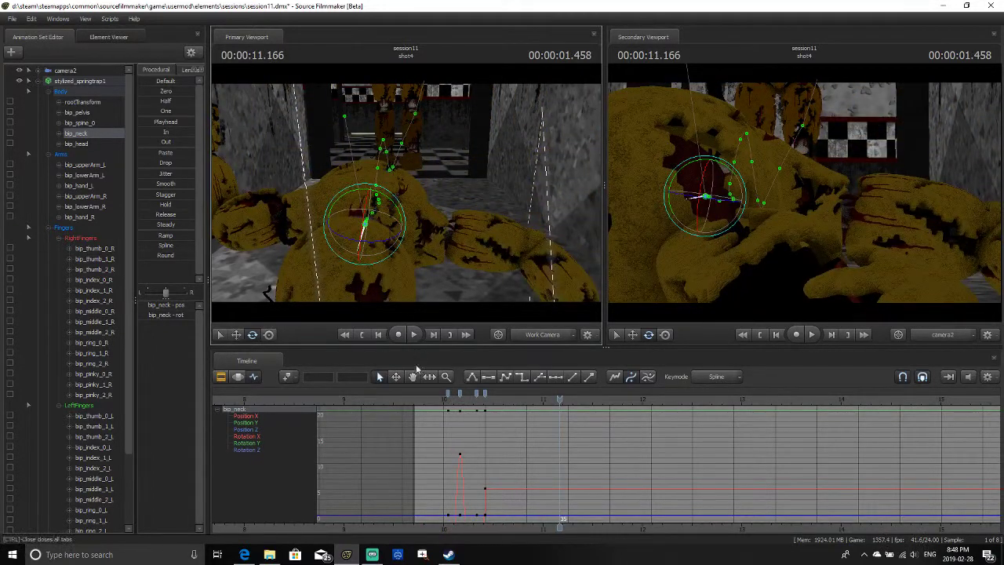
Rotate the neck bone further at frame 11 so the head folds forward with its ears pointing at the floor
{"action": "left_click", "coordinate": [434, 398]}
{"action": "key", "text": "Right"}
{"action": "key", "text": "Right"}
{"action": "key", "text": "Right"}
{"action": "key", "text": "Right"}
{"action": "key", "text": "Right"}
{"action": "key", "text": "Right"}
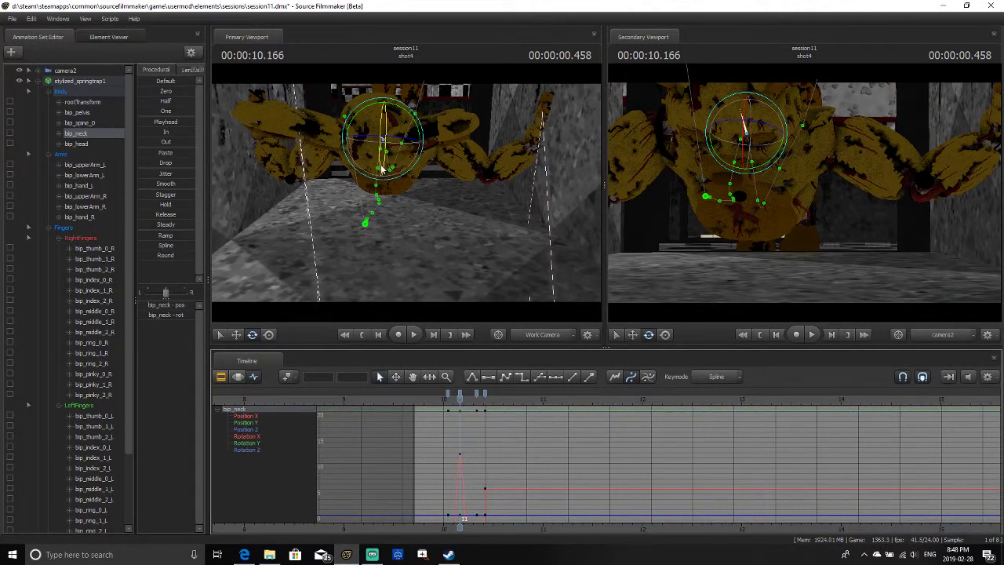
{"action": "left_click_drag", "start_coordinate": [382, 169], "coordinate": [394, 225]}
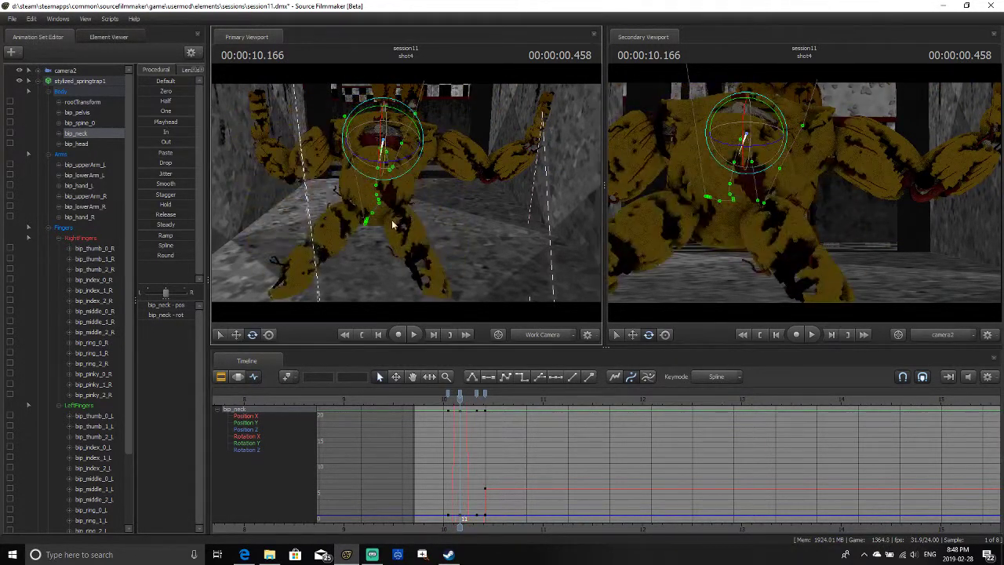
Play the fall back several times from just before the neck keyframes to review the neck motion
{"action": "left_click", "coordinate": [432, 398]}
{"action": "key", "text": "space"}
{"action": "key", "text": "space"}
{"action": "left_click", "coordinate": [436, 398]}
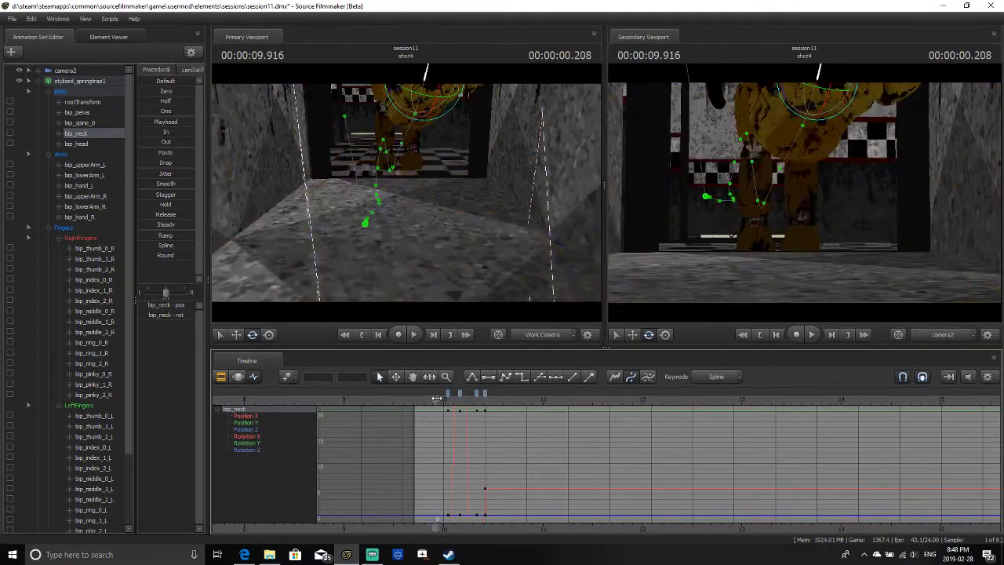
{"action": "key", "text": "space"}
{"action": "key", "text": "space"}
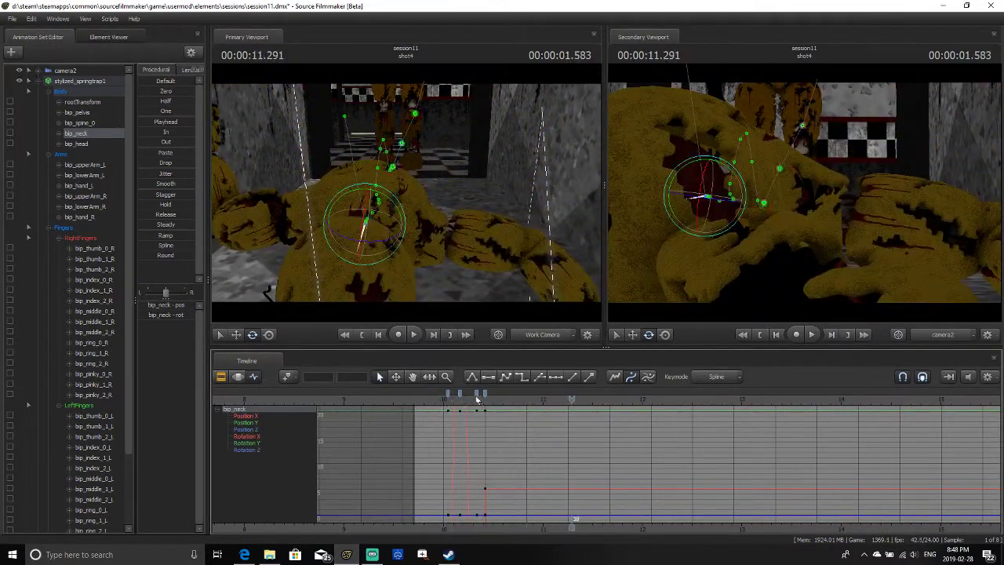
{"action": "left_click_drag", "start_coordinate": [477, 399], "coordinate": [429, 400]}
{"action": "key", "text": "space"}
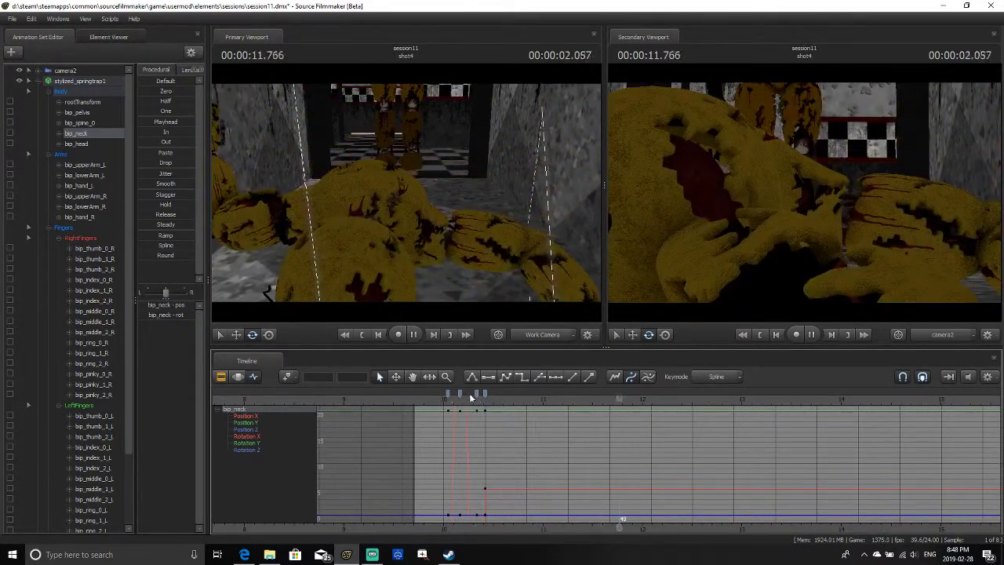
{"action": "key", "text": "space"}
Move the last neck keyframe to frame 18 and play the fall back to check its timing
{"action": "mouse_move", "coordinate": [485, 397]}
{"action": "left_mouse_down"}
{"action": "mouse_move", "coordinate": [475, 401]}
{"action": "mouse_move", "coordinate": [484, 403]}
{"action": "left_mouse_up"}
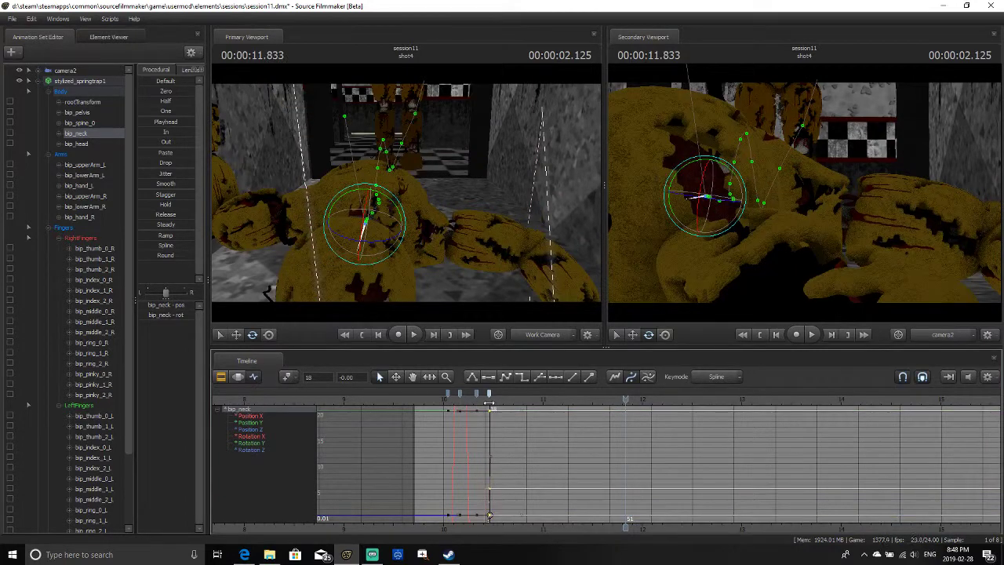
{"action": "key", "text": "space"}
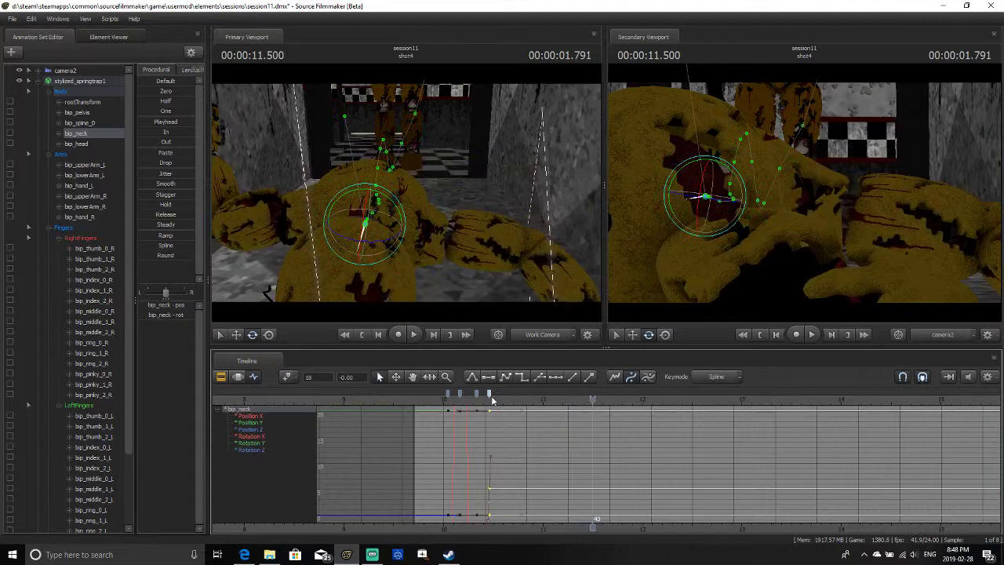
{"action": "key", "text": "space"}
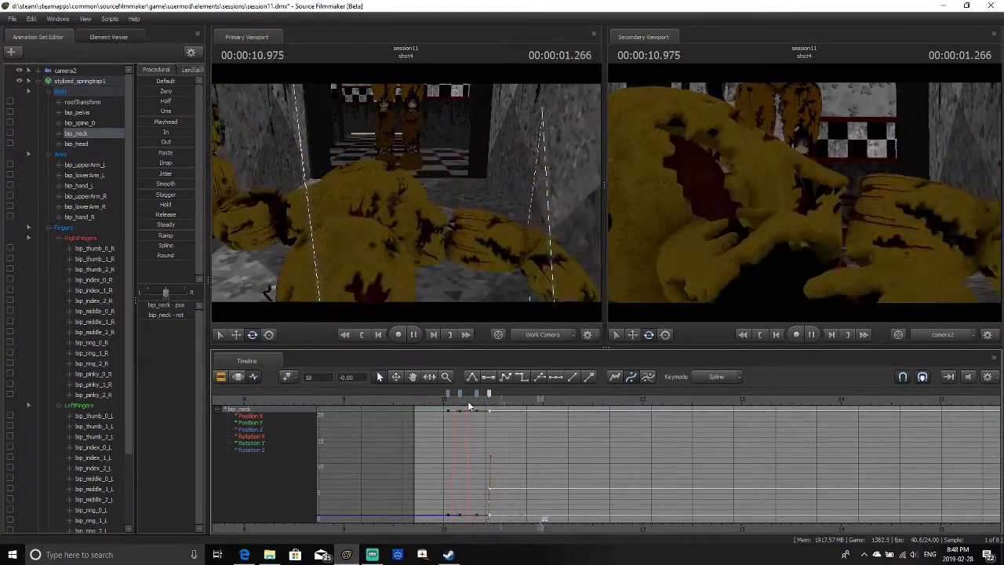
{"action": "key", "text": "space"}
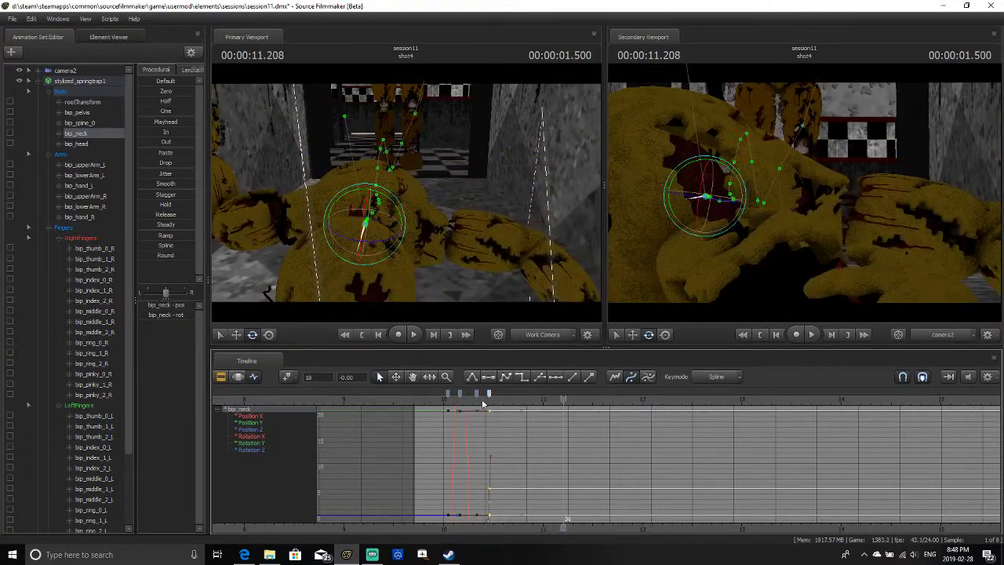
{"action": "left_click_drag", "start_coordinate": [495, 400], "coordinate": [460, 398]}
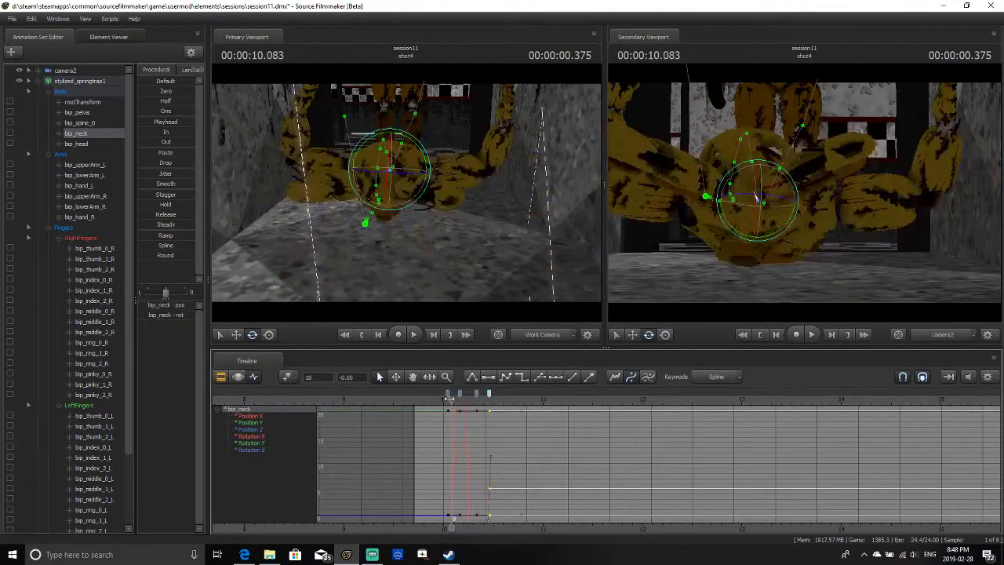
{"action": "key", "text": "space"}
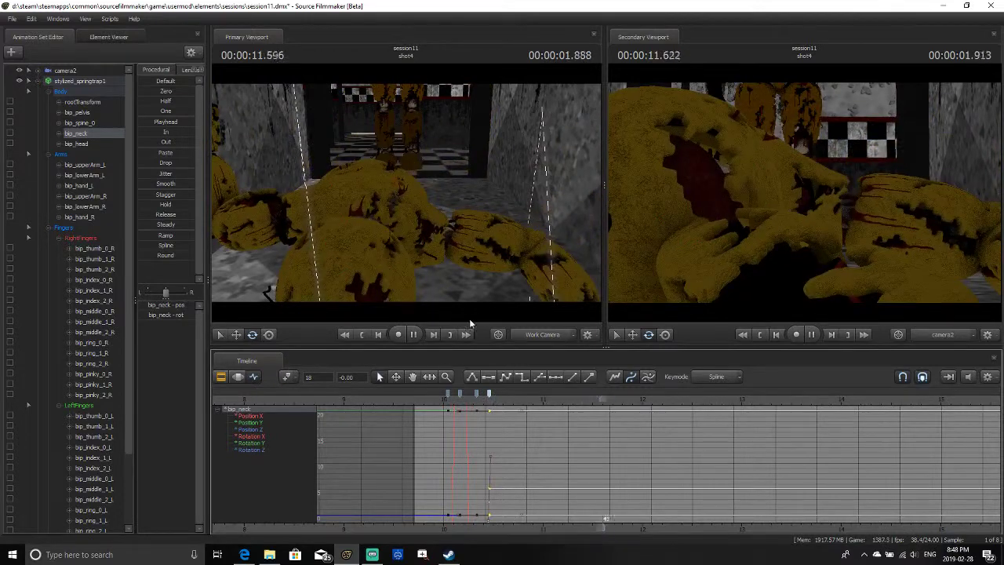
{"action": "key", "text": "space"}
Select the head bone from a side view and add a keyframe for it at frame 10
{"action": "mouse_move", "coordinate": [447, 236]}
{"action": "left_mouse_down"}
{"action": "mouse_move", "coordinate": [416, 220]}
{"action": "mouse_move", "coordinate": [463, 212]}
{"action": "mouse_move", "coordinate": [514, 227]}
{"action": "mouse_move", "coordinate": [498, 235]}
{"action": "mouse_move", "coordinate": [463, 224]}
{"action": "left_mouse_up"}
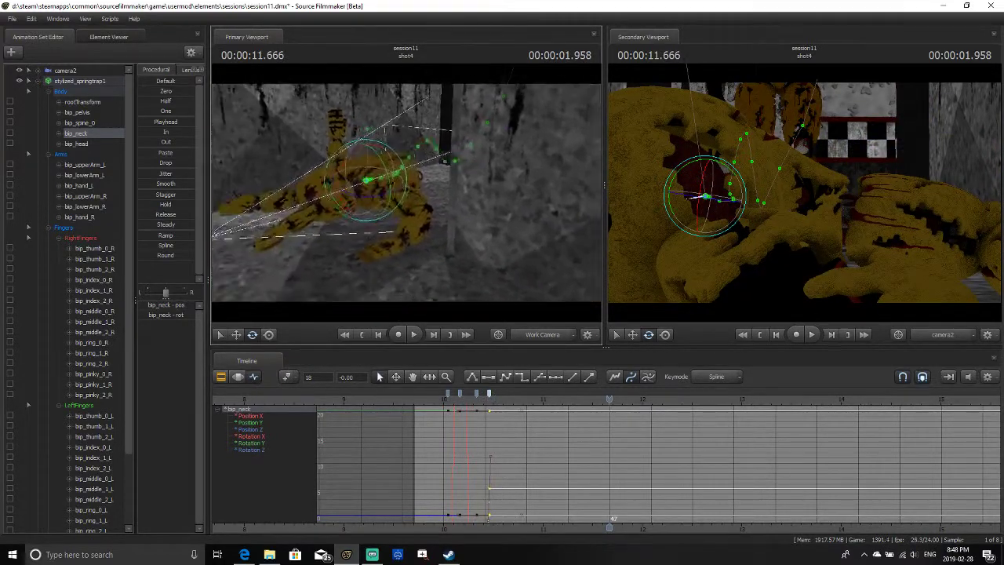
{"action": "left_click_drag", "start_coordinate": [451, 182], "coordinate": [451, 226]}
{"action": "left_click_drag", "start_coordinate": [541, 394], "coordinate": [487, 414]}
{"action": "key", "text": "space"}
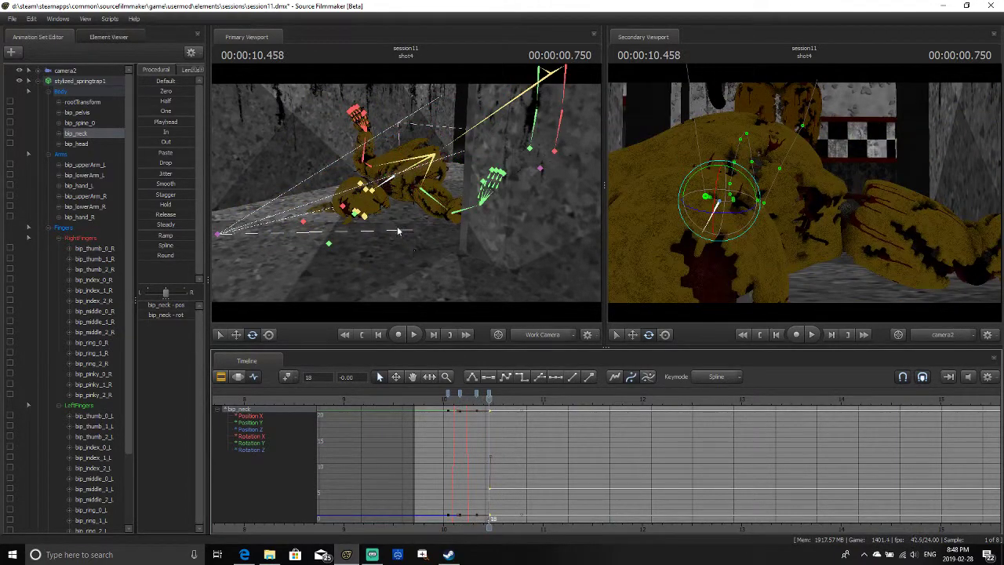
{"action": "left_click", "coordinate": [374, 198]}
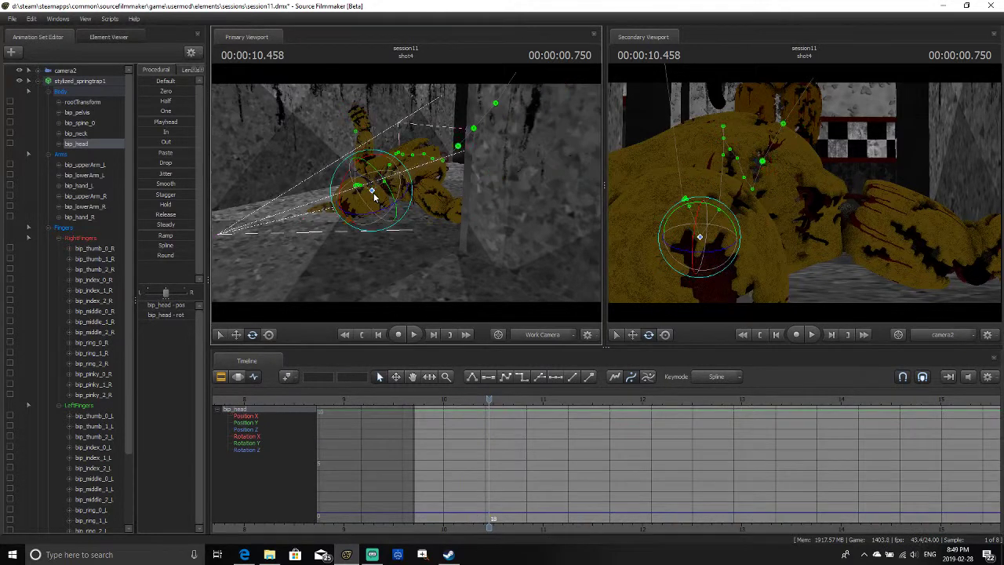
{"action": "key", "text": "Left"}
{"action": "key", "text": "Left"}
{"action": "key", "text": "Left"}
{"action": "key", "text": "Left"}
{"action": "key", "text": "Left"}
{"action": "key", "text": "Left"}
{"action": "key", "text": "Left"}
{"action": "key", "text": "Left"}
{"action": "key", "text": "Left"}
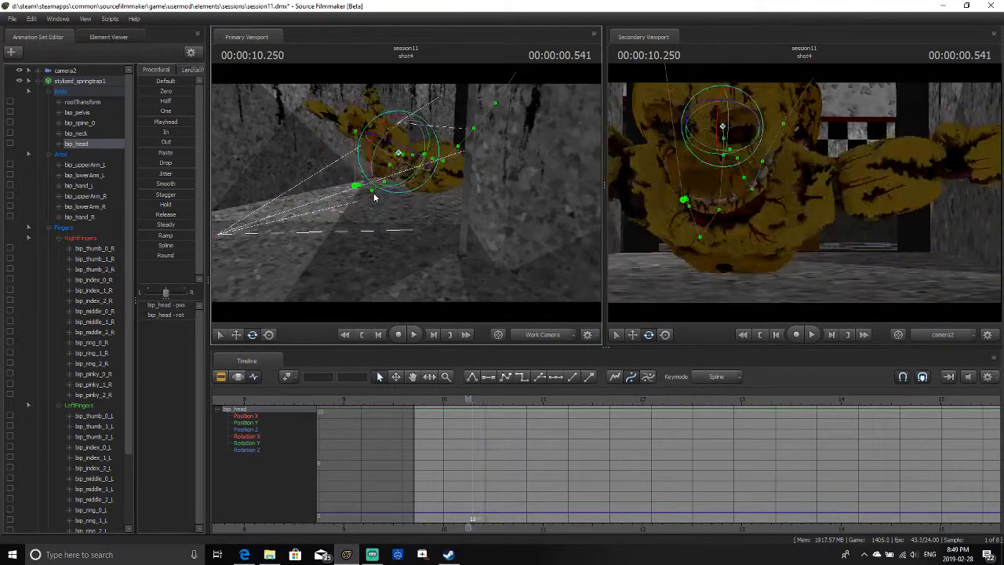
{"action": "key", "text": "Left"}
{"action": "key", "text": "Left"}
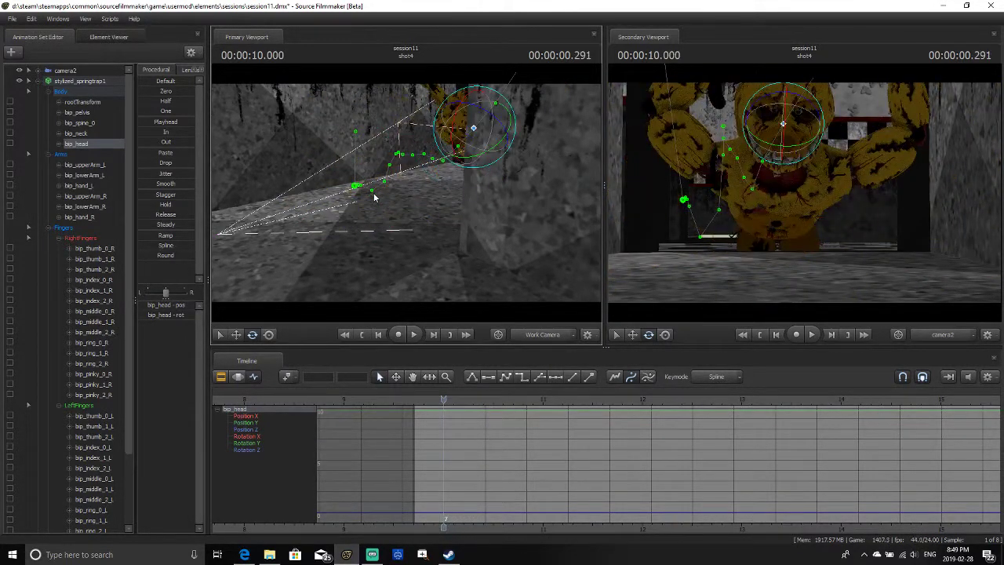
{"action": "key", "text": "Right"}
{"action": "key", "text": "Right"}
{"action": "key", "text": "Right"}
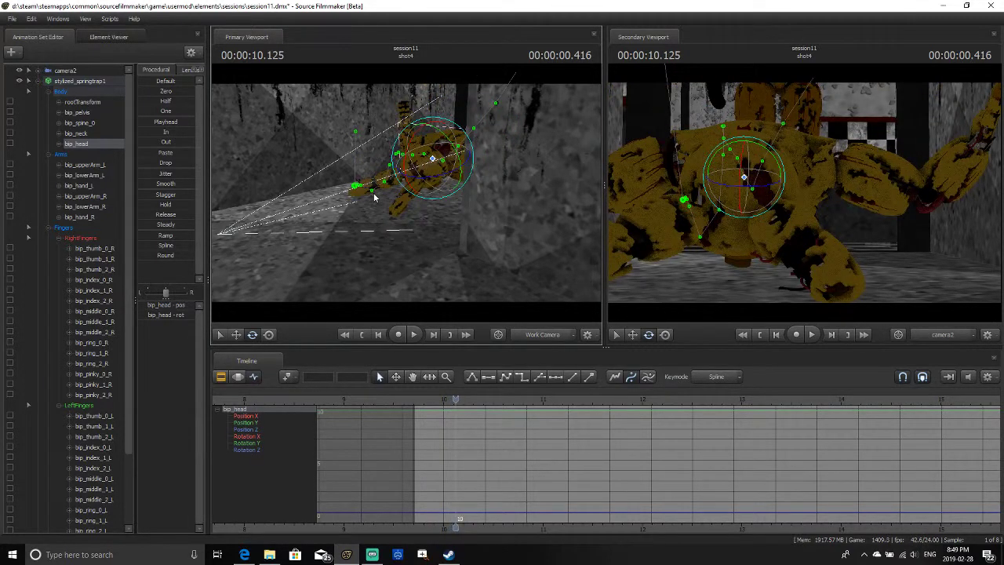
{"action": "key", "text": "Right"}
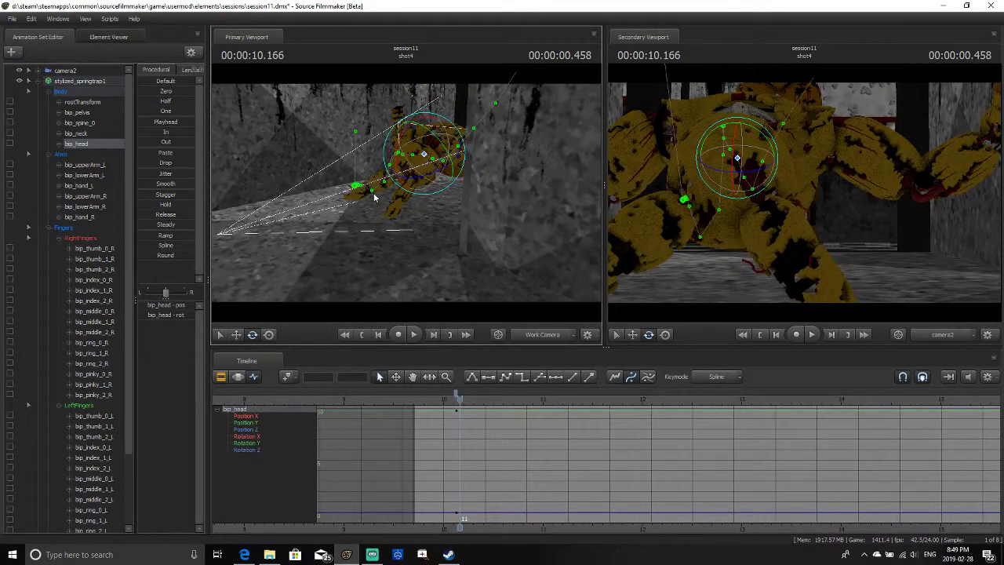
Check the frames around the head bone's keyframe and move that keyframe to frame 7
{"action": "key", "text": "Left"}
{"action": "key", "text": "Left"}
{"action": "key", "text": "Left"}
{"action": "key", "text": "Left"}
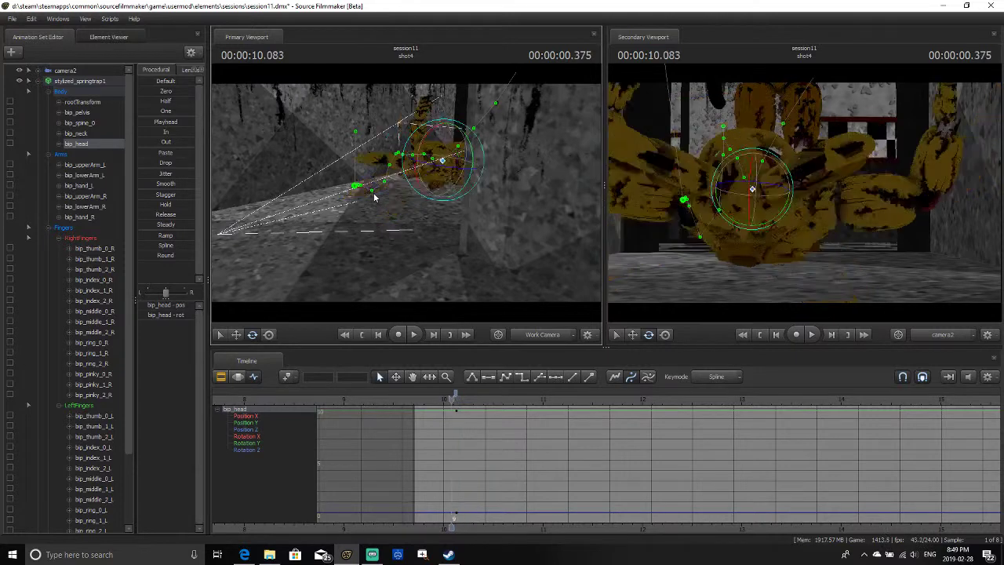
{"action": "key", "text": "Right"}
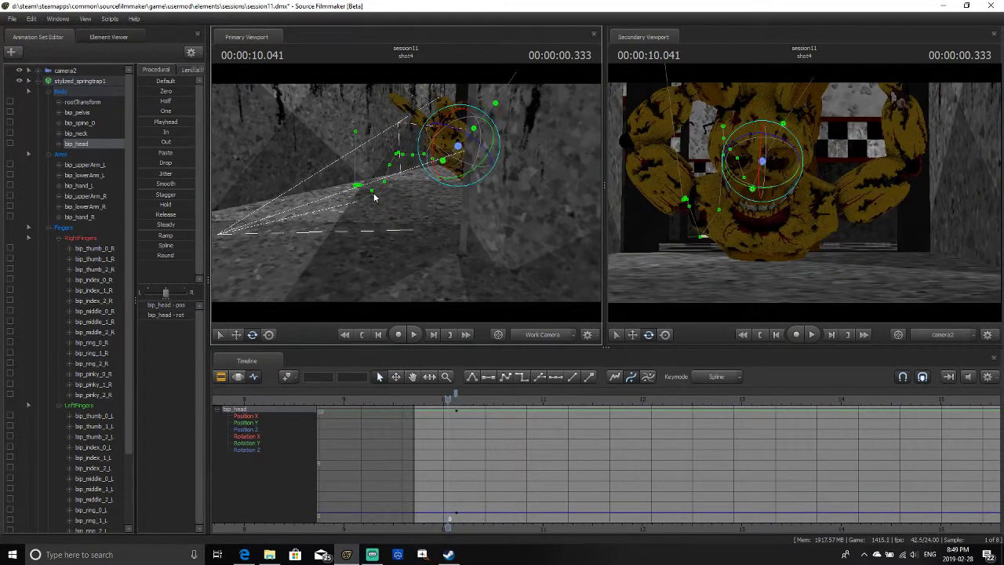
{"action": "key", "text": "Right"}
{"action": "key", "text": "Left"}
{"action": "key", "text": "Left"}
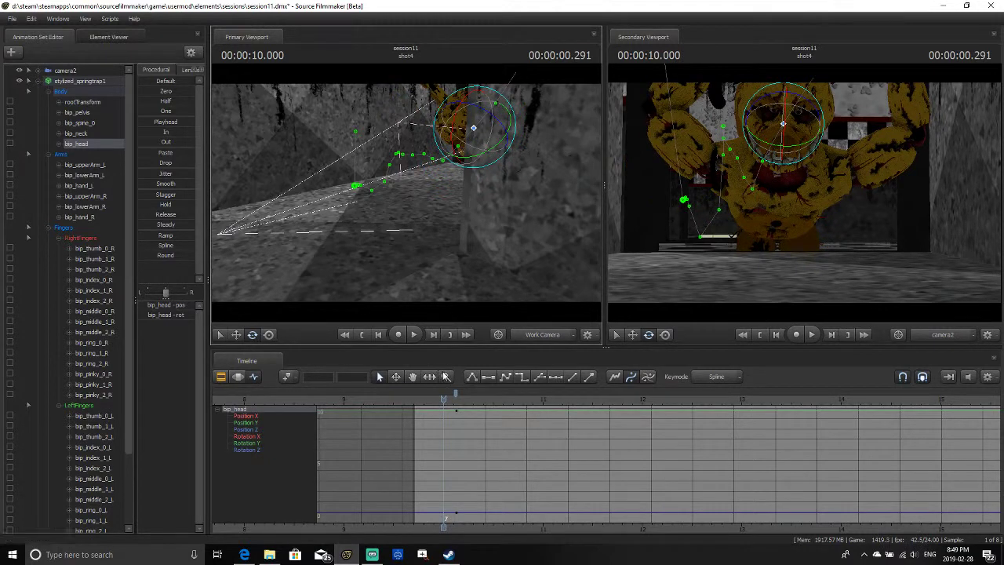
{"action": "left_click", "coordinate": [455, 393]}
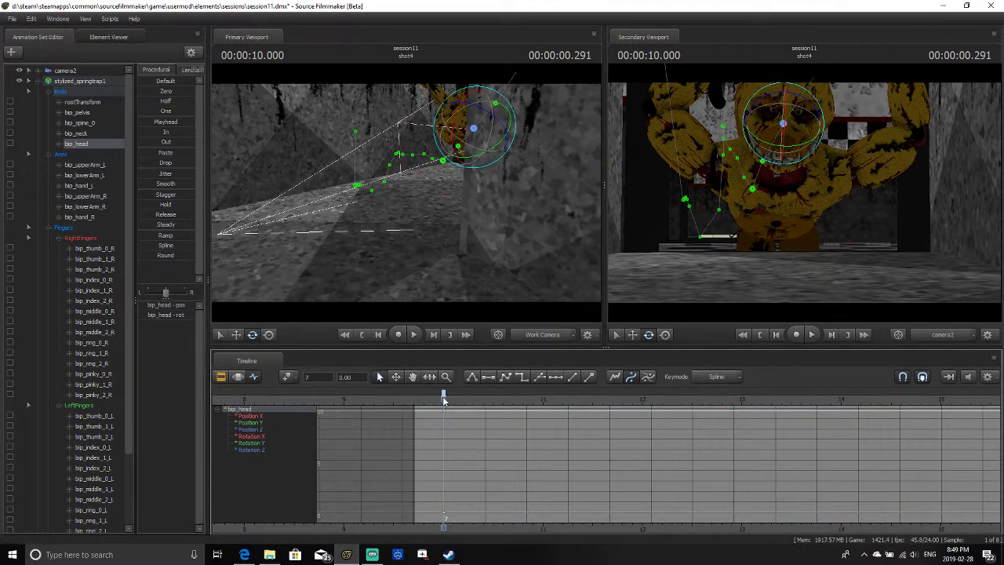
Add a head bone keyframe at frame 11 and rotate the head up to face the shot camera
{"action": "key", "text": "Right"}
{"action": "key", "text": "Right"}
{"action": "key", "text": "Right"}
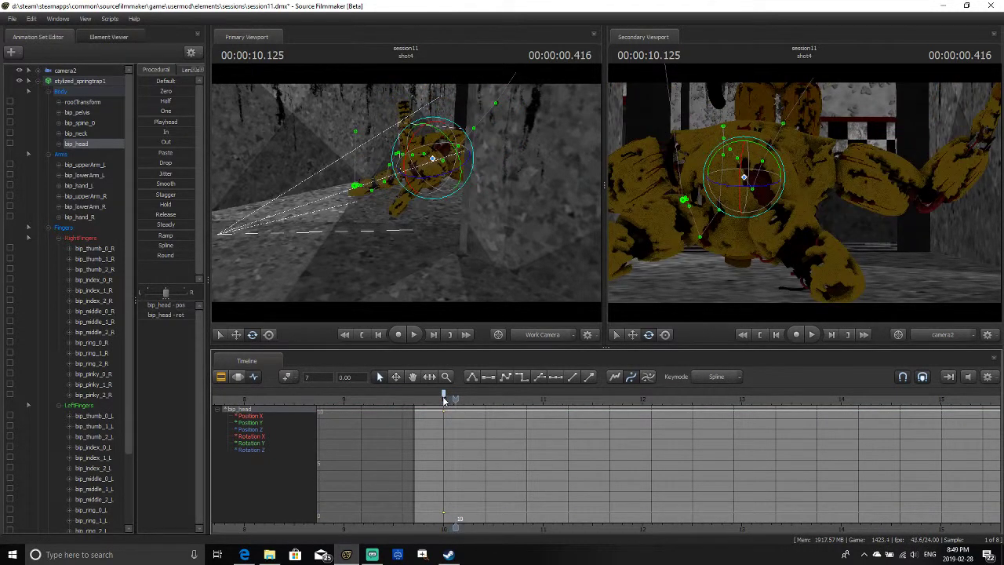
{"action": "key", "text": "Right"}
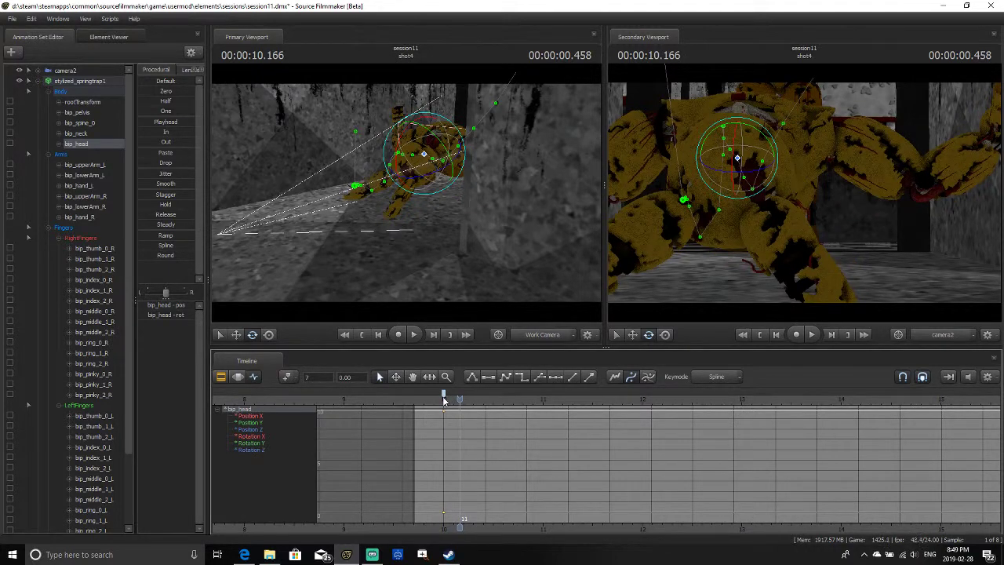
{"action": "key", "text": "m"}
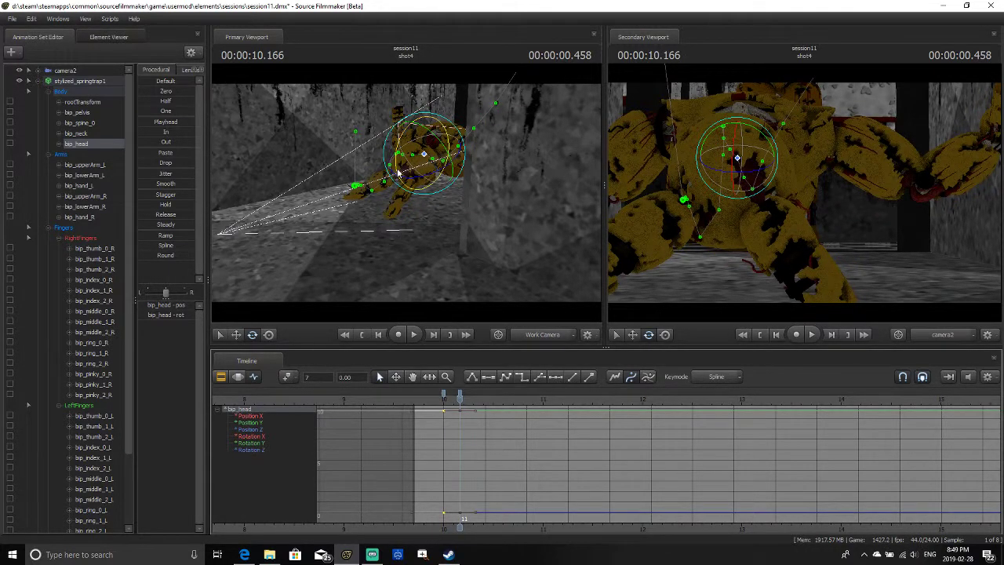
{"action": "left_click_drag", "start_coordinate": [398, 172], "coordinate": [416, 127]}
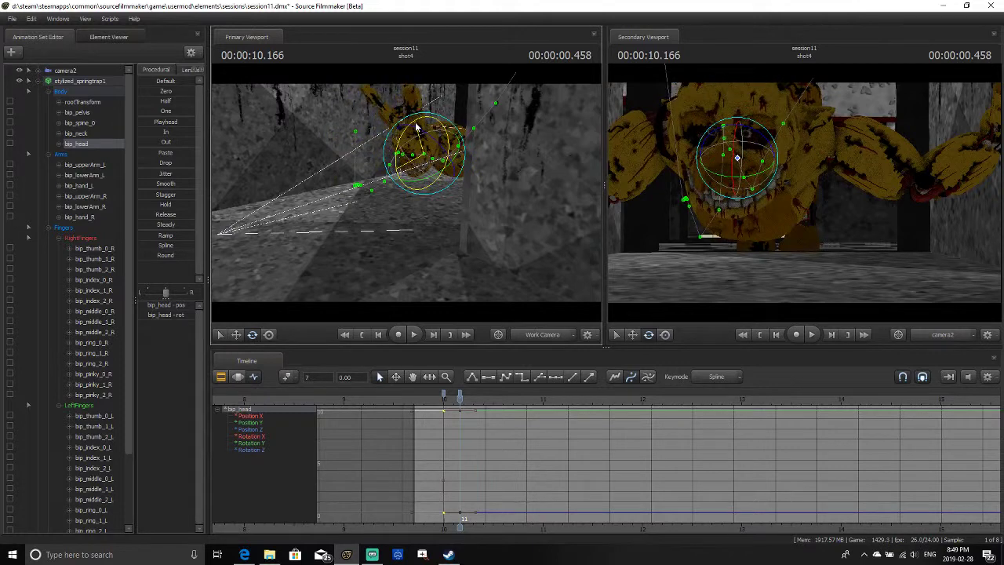
Rotate the head bone at frame 15 so the head tips back down
{"action": "key", "text": "Right"}
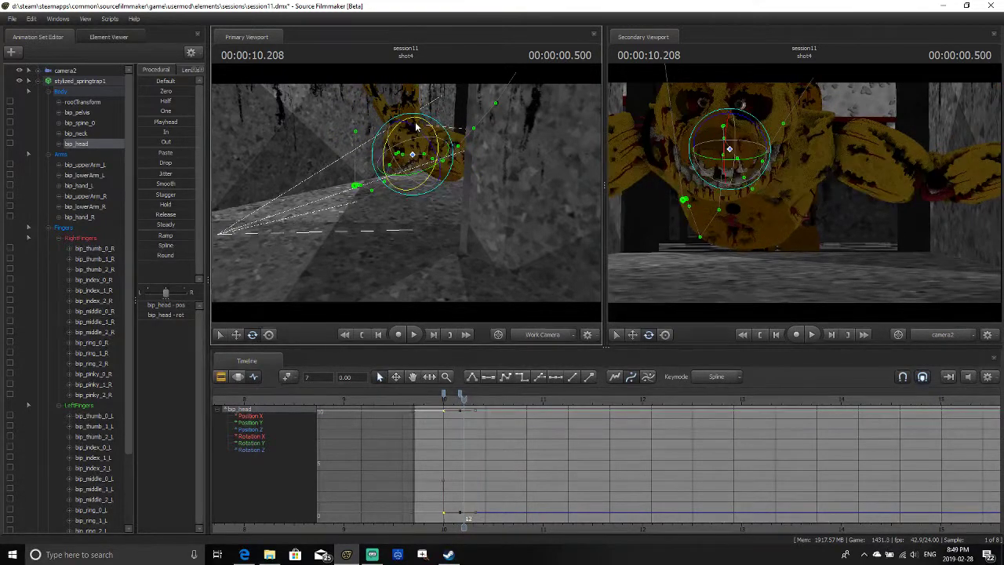
{"action": "key", "text": "Right"}
{"action": "key", "text": "Right"}
{"action": "key", "text": "Right"}
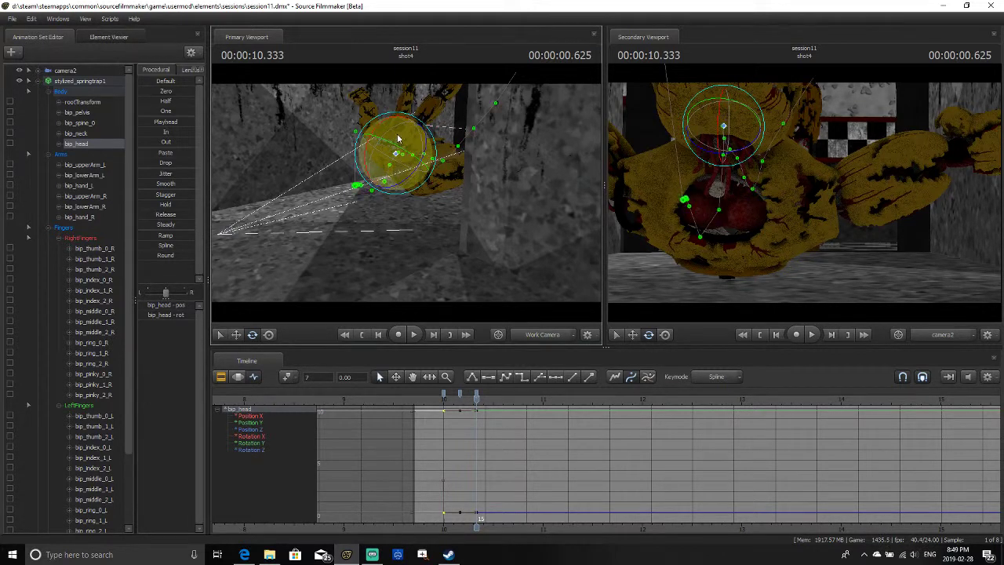
{"action": "left_click_drag", "start_coordinate": [381, 132], "coordinate": [372, 190]}
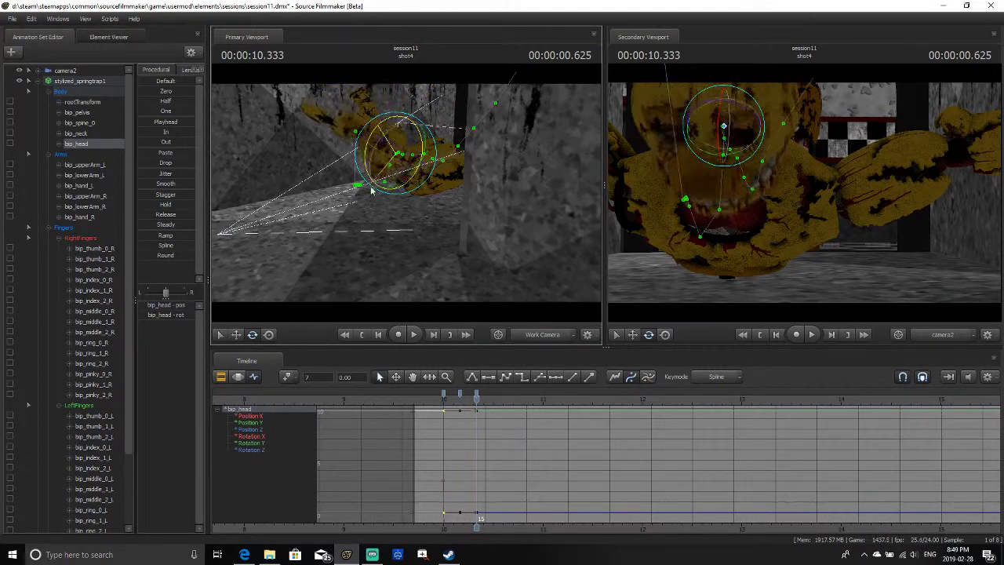
Play the fall back and step frame by frame through the head keyframes to examine the head's motion
{"action": "key", "text": "space"}
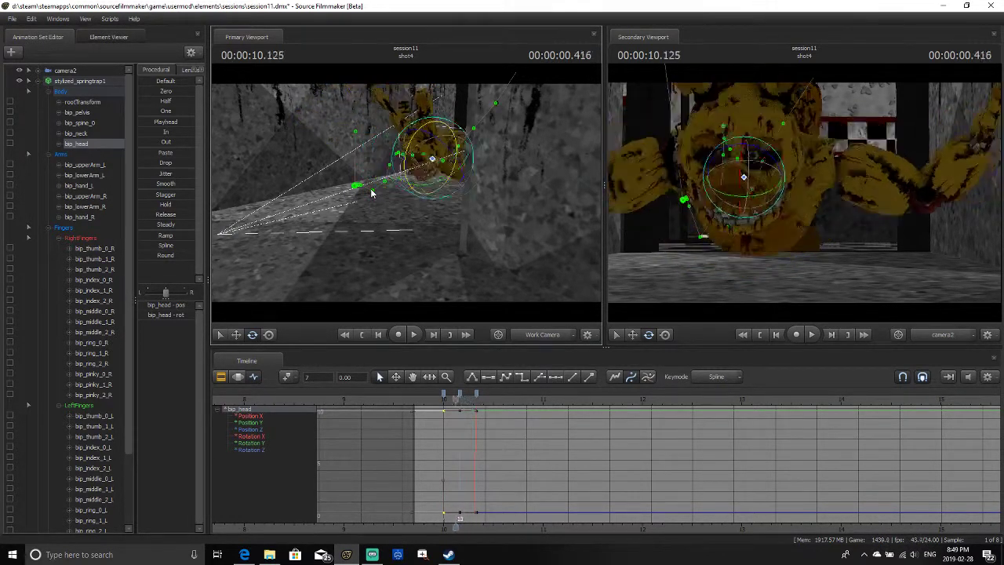
{"action": "key", "text": "space"}
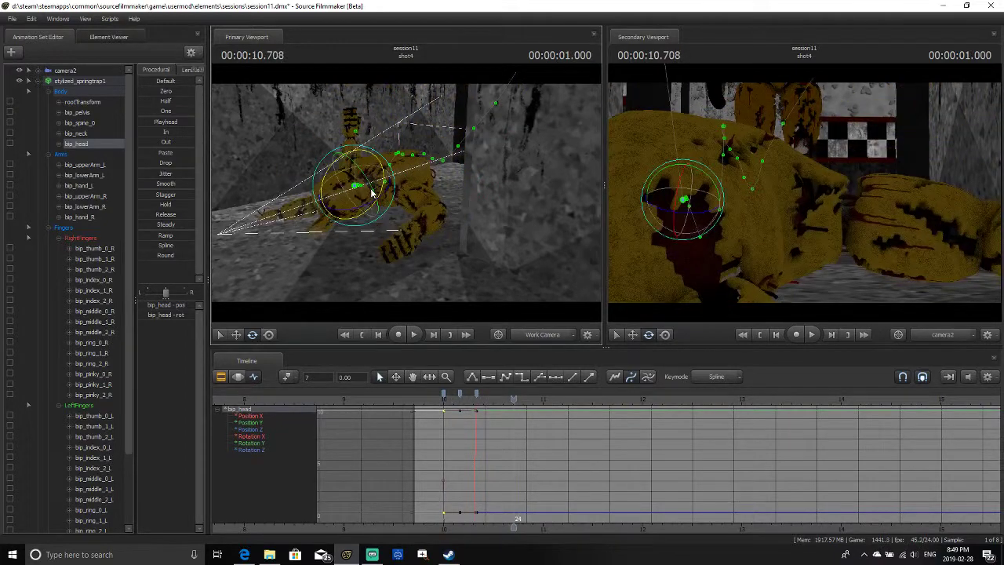
{"action": "key", "text": "space"}
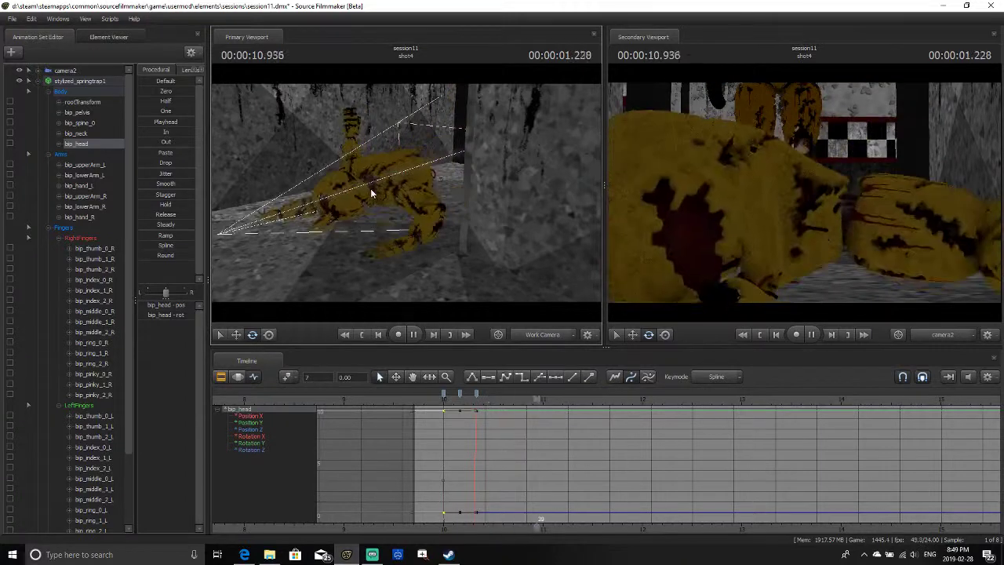
{"action": "key", "text": "Left"}
{"action": "key", "text": "Left"}
{"action": "key", "text": "Left"}
{"action": "key", "text": "Left"}
{"action": "key", "text": "Left"}
{"action": "key", "text": "Left"}
{"action": "key", "text": "Left"}
{"action": "key", "text": "Left"}
{"action": "key", "text": "Left"}
{"action": "key", "text": "Left"}
{"action": "key", "text": "Left"}
{"action": "key", "text": "Left"}
{"action": "key", "text": "Left"}
{"action": "key", "text": "Left"}
{"action": "key", "text": "Left"}
{"action": "key", "text": "Left"}
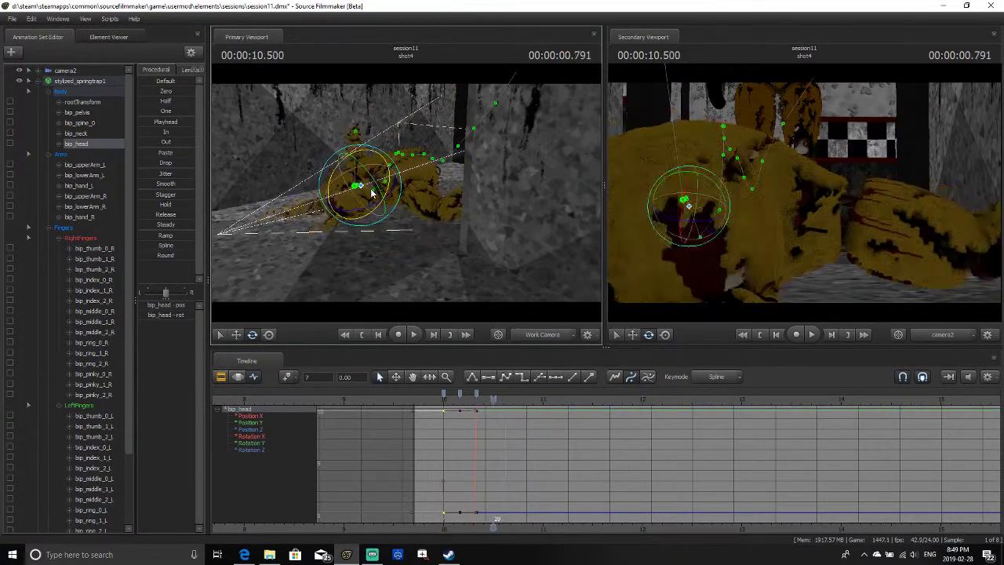
{"action": "key", "text": "Left"}
{"action": "key", "text": "Left"}
{"action": "key", "text": "Left"}
{"action": "key", "text": "Left"}
{"action": "key", "text": "Left"}
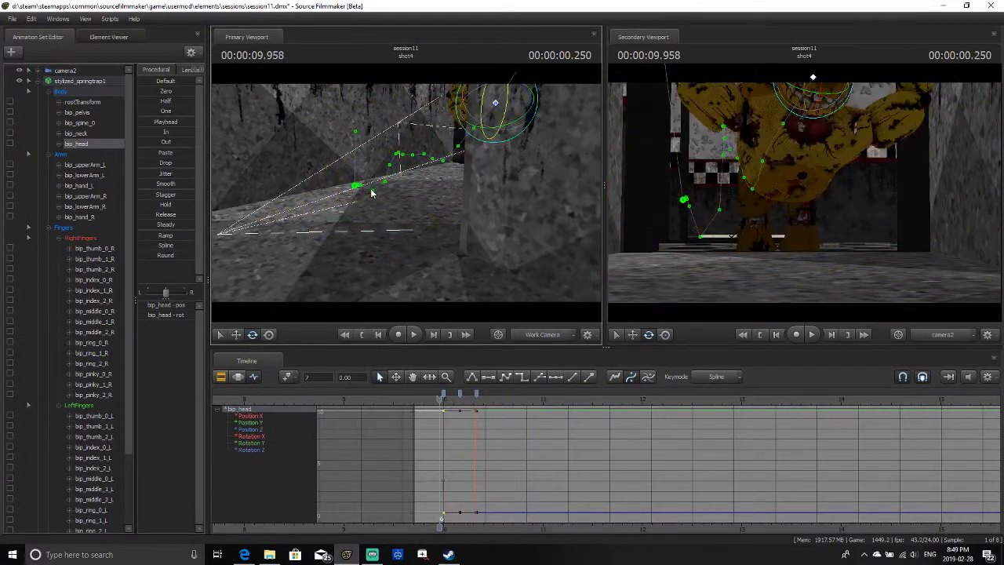
{"action": "key", "text": "Right"}
{"action": "key", "text": "Right"}
{"action": "key", "text": "Right"}
{"action": "key", "text": "Right"}
{"action": "key", "text": "Right"}
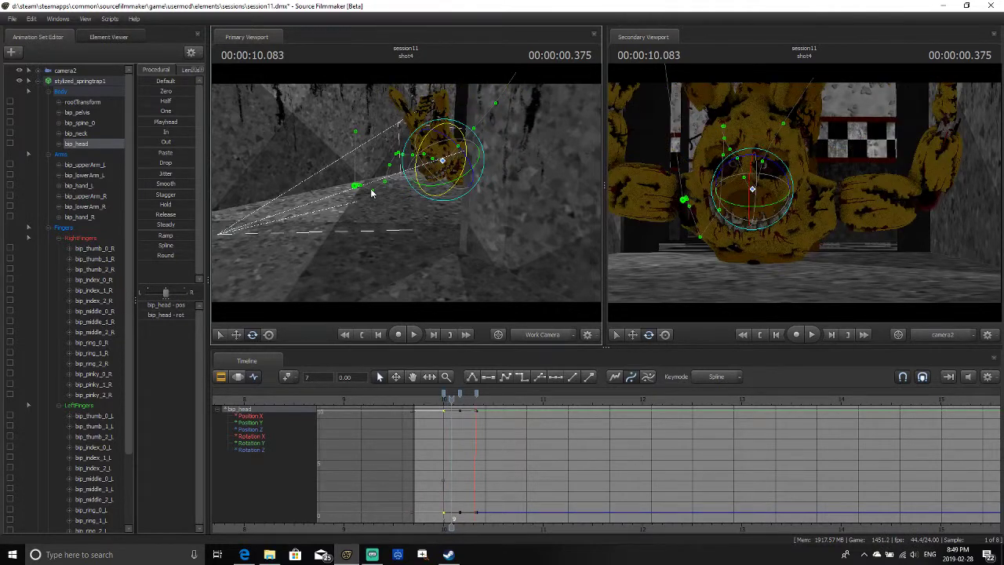
Step back and forth through the frames around the head bone's keyframes to examine the head's motion
{"action": "key", "text": "Right"}
{"action": "key", "text": "Right"}
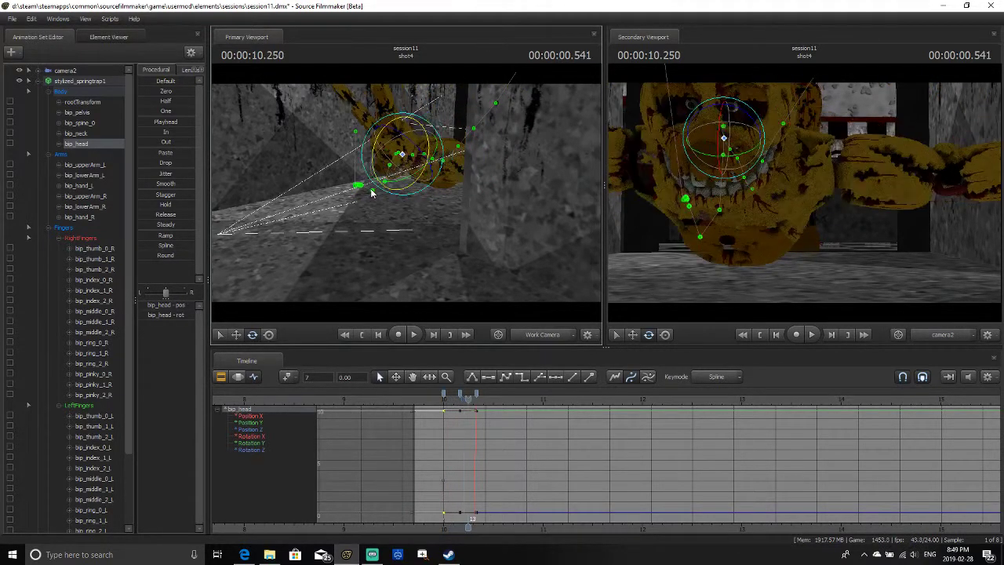
{"action": "key", "text": "Left"}
{"action": "key", "text": "Left"}
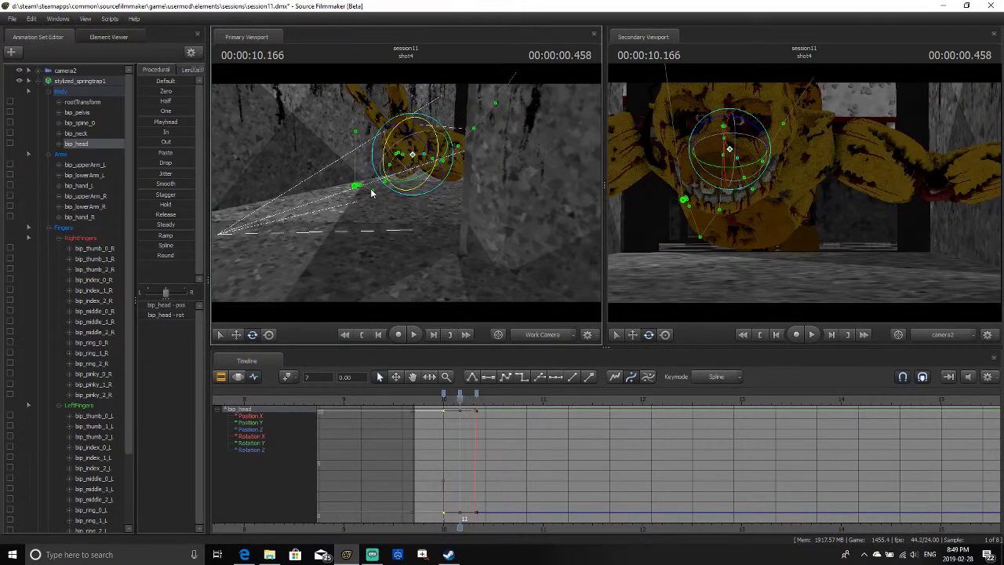
{"action": "key", "text": "Left"}
{"action": "key", "text": "Left"}
{"action": "key", "text": "Right"}
{"action": "key", "text": "Right"}
{"action": "key", "text": "Right"}
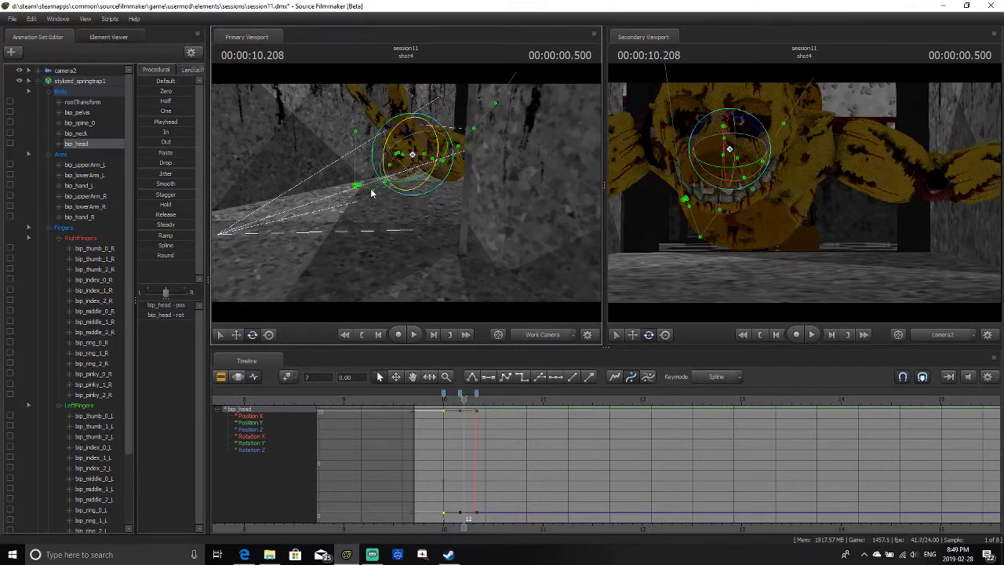
{"action": "key", "text": "Left"}
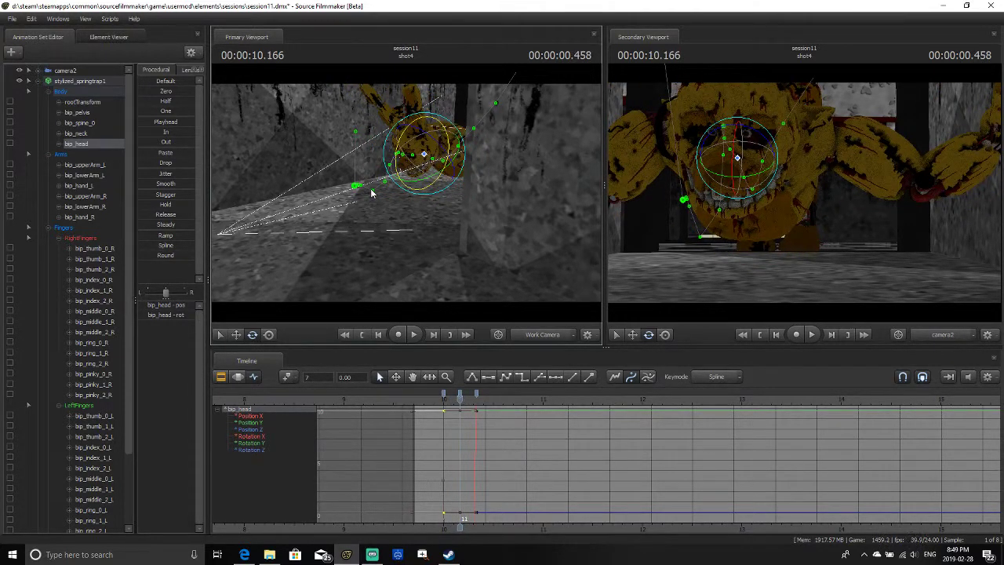
{"action": "key", "text": "Left"}
{"action": "key", "text": "Left"}
{"action": "key", "text": "Left"}
{"action": "key", "text": "Left"}
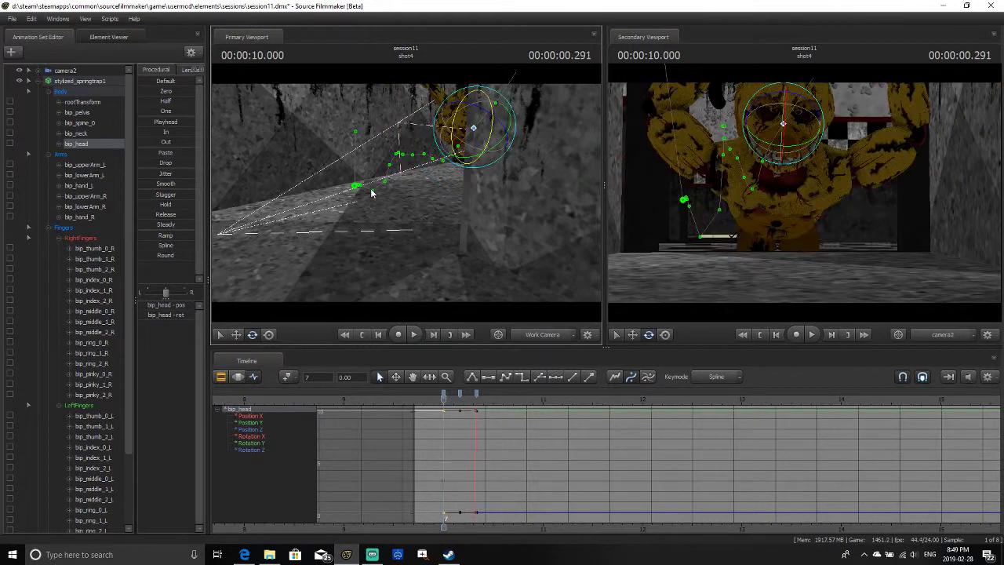
{"action": "key", "text": "Right"}
{"action": "key", "text": "Right"}
{"action": "key", "text": "Right"}
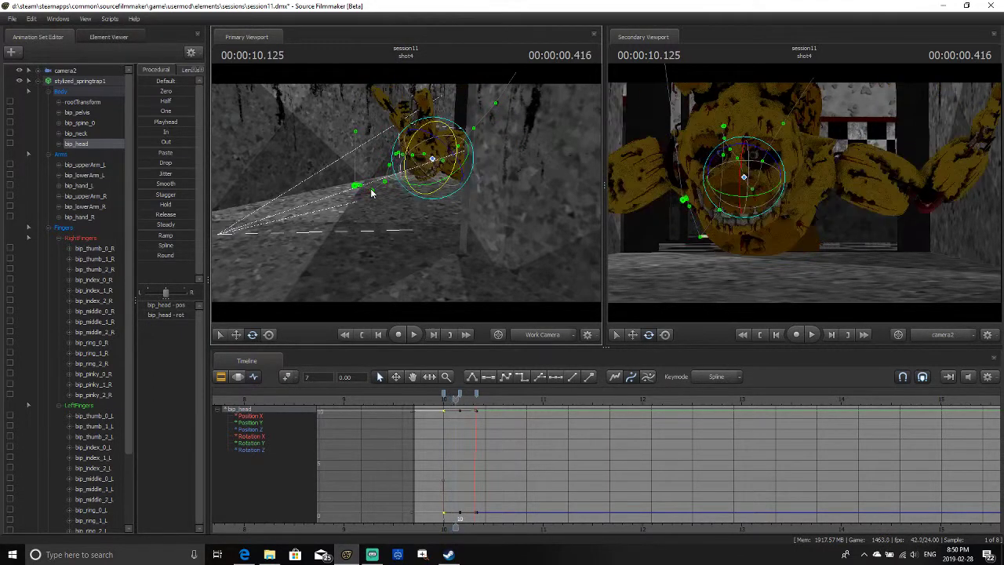
Add a head bone keyframe at frame 9 and adjust the head's rotation at frame 11
{"action": "key", "text": "Left"}
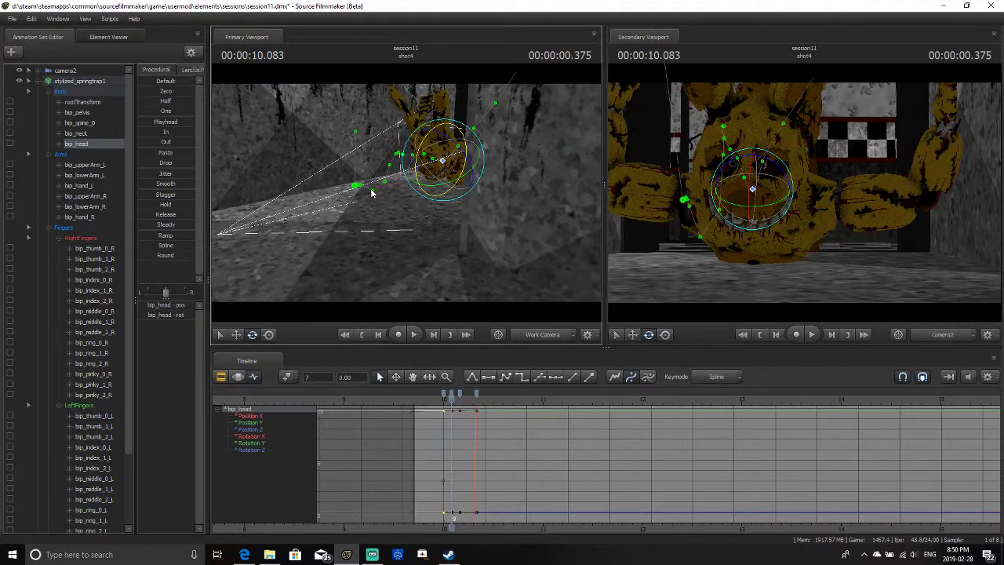
{"action": "key", "text": "Right"}
{"action": "key", "text": "Right"}
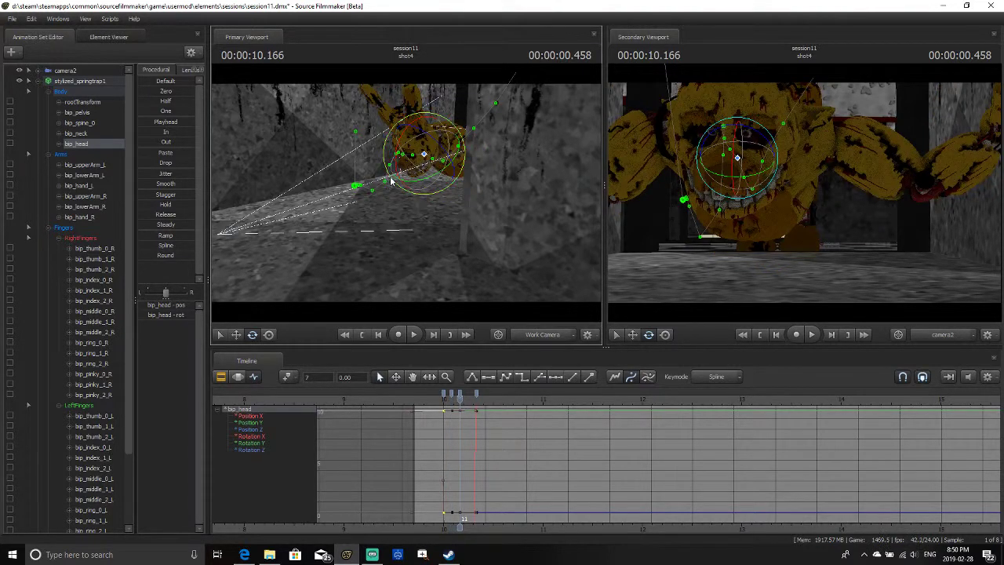
{"action": "left_click_drag", "start_coordinate": [398, 155], "coordinate": [403, 208]}
Play the fall back several times from frame 7 to check the revised head motion
{"action": "key", "text": "space"}
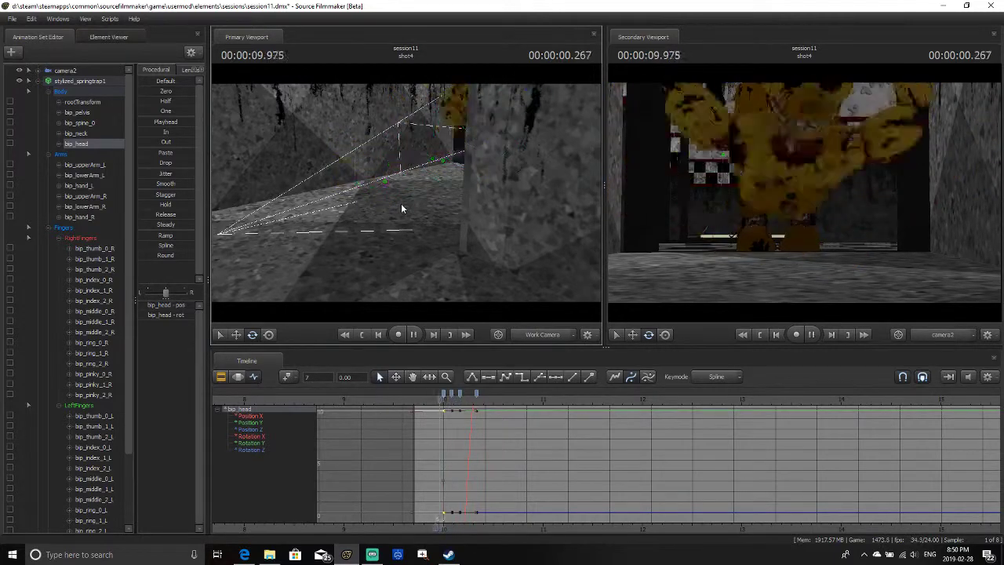
{"action": "key", "text": "Left"}
{"action": "key", "text": "Left"}
{"action": "key", "text": "Left"}
{"action": "key", "text": "Left"}
{"action": "key", "text": "Left"}
{"action": "key", "text": "Left"}
{"action": "key", "text": "Left"}
{"action": "key", "text": "Left"}
{"action": "key", "text": "Left"}
{"action": "key", "text": "Left"}
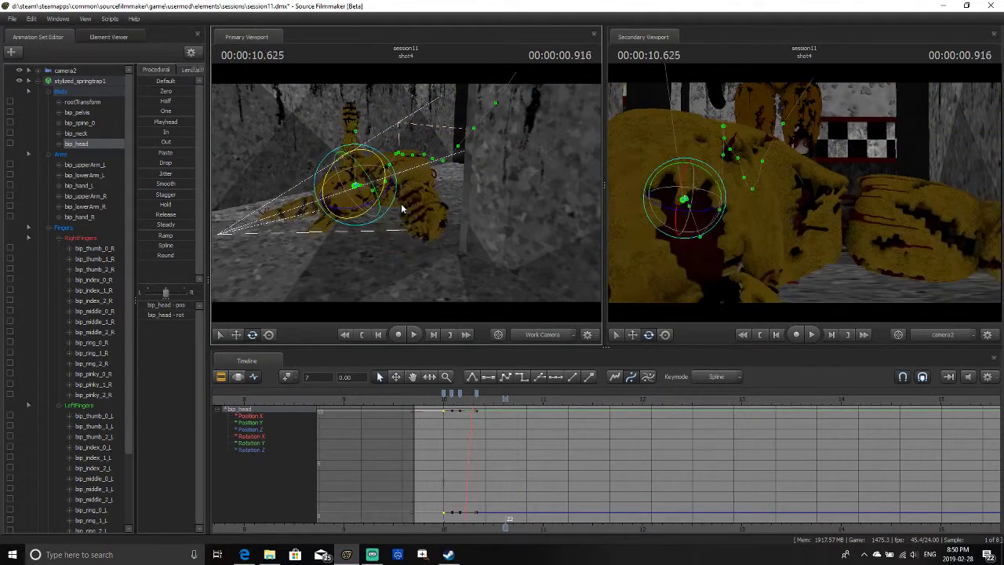
{"action": "key", "text": "Left"}
{"action": "key", "text": "Left"}
{"action": "key", "text": "Left"}
{"action": "key", "text": "Left"}
{"action": "key", "text": "Left"}
{"action": "key", "text": "Left"}
{"action": "key", "text": "Left"}
{"action": "key", "text": "Left"}
{"action": "key", "text": "Left"}
{"action": "key", "text": "Left"}
{"action": "key", "text": "Left"}
{"action": "key", "text": "Left"}
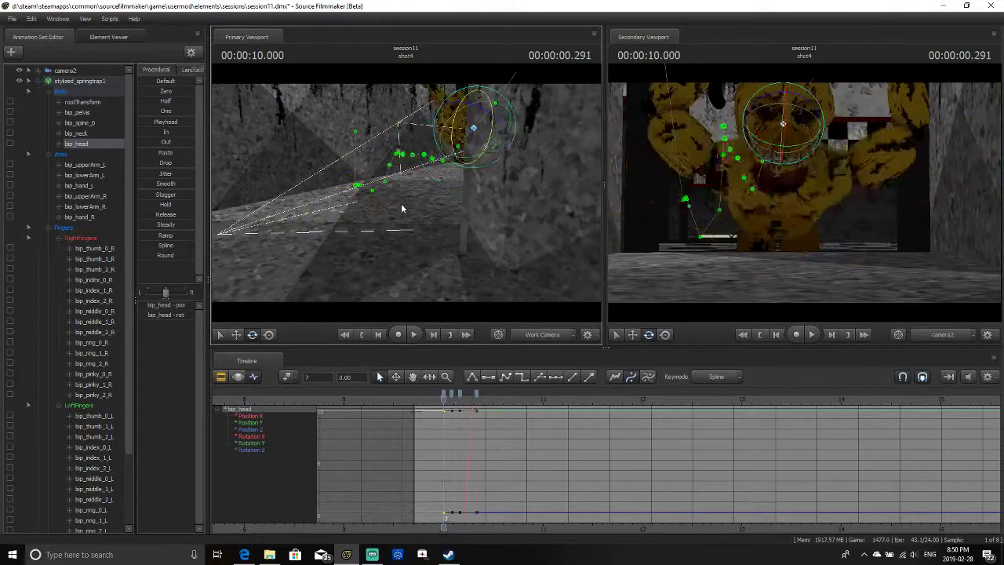
{"action": "key", "text": "space"}
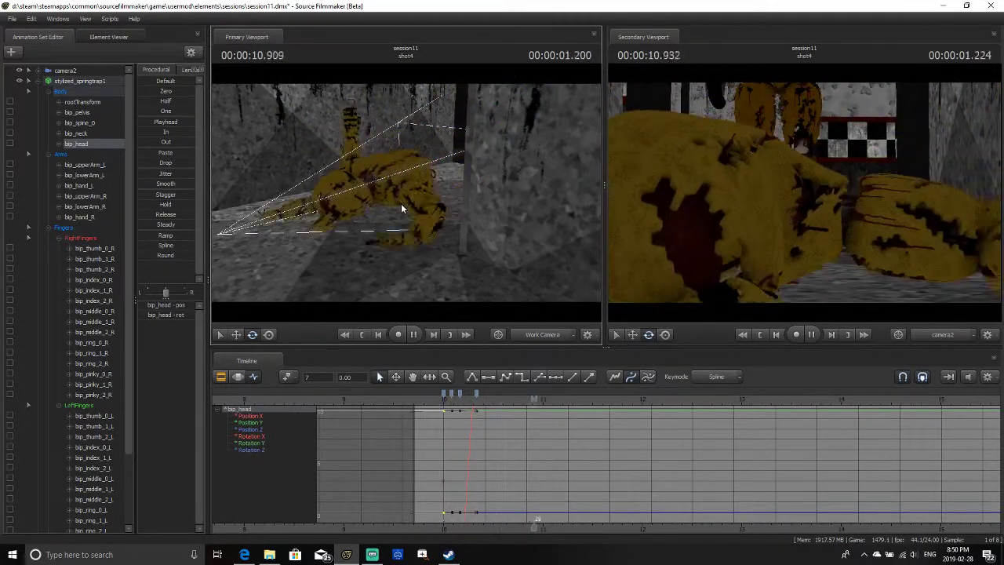
{"action": "left_click", "coordinate": [414, 333]}
{"action": "left_click_drag", "start_coordinate": [421, 399], "coordinate": [442, 400]}
{"action": "key", "text": "space"}
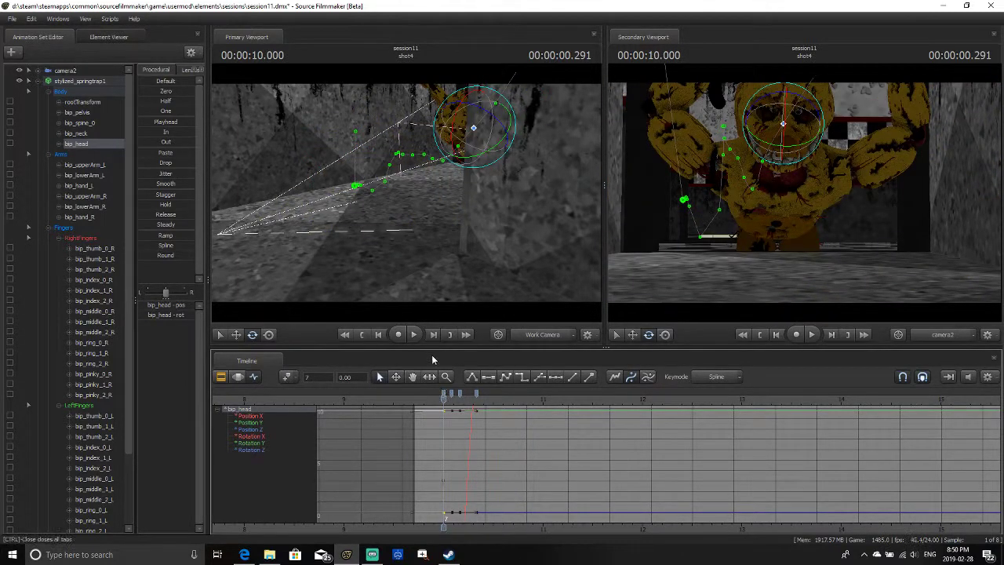
Select the left ear bone bip_ear1_L and add a keyframe for it at frame 7
{"action": "key", "text": "Right"}
{"action": "key", "text": "Right"}
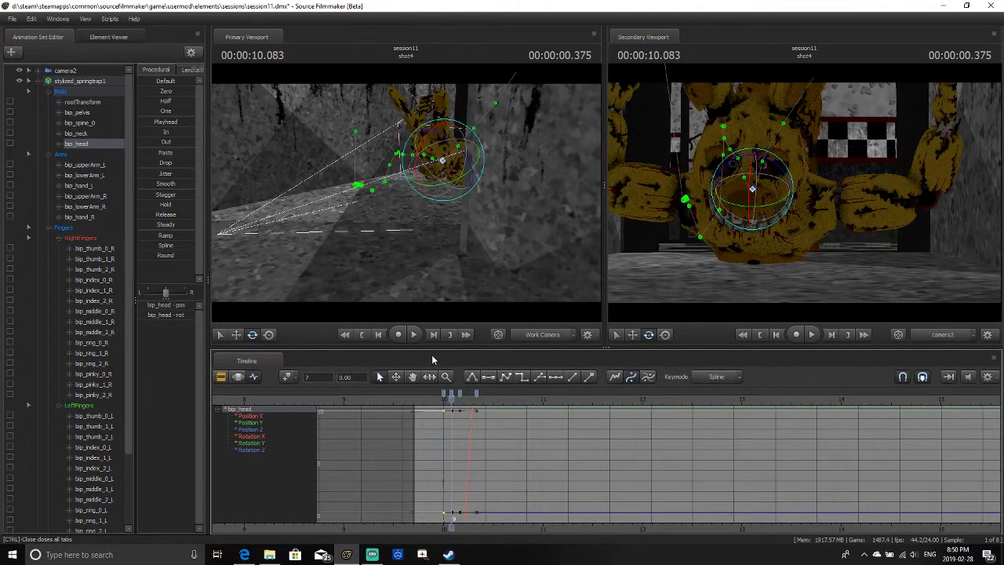
{"action": "key", "text": "ctrl"}
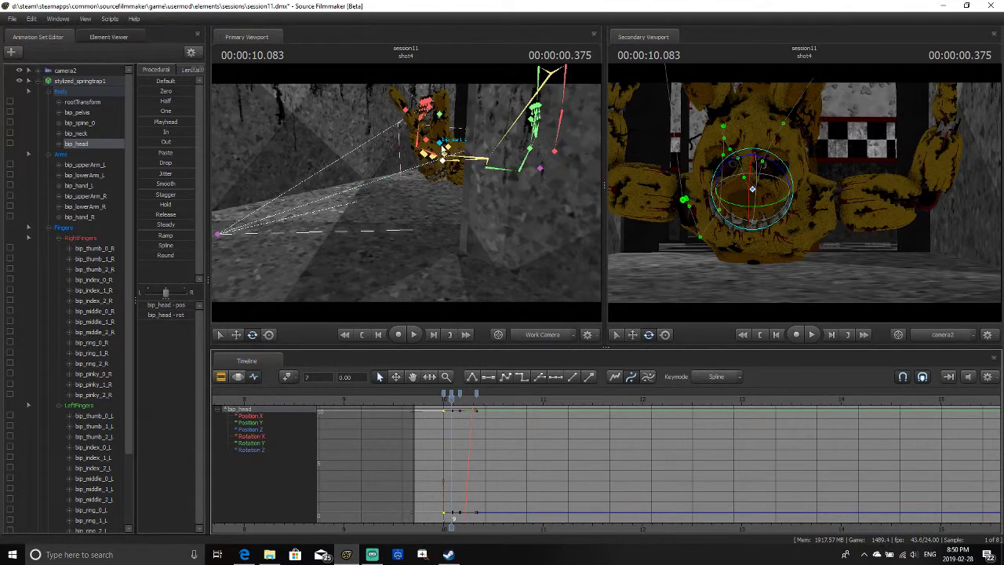
{"action": "left_click", "coordinate": [441, 145]}
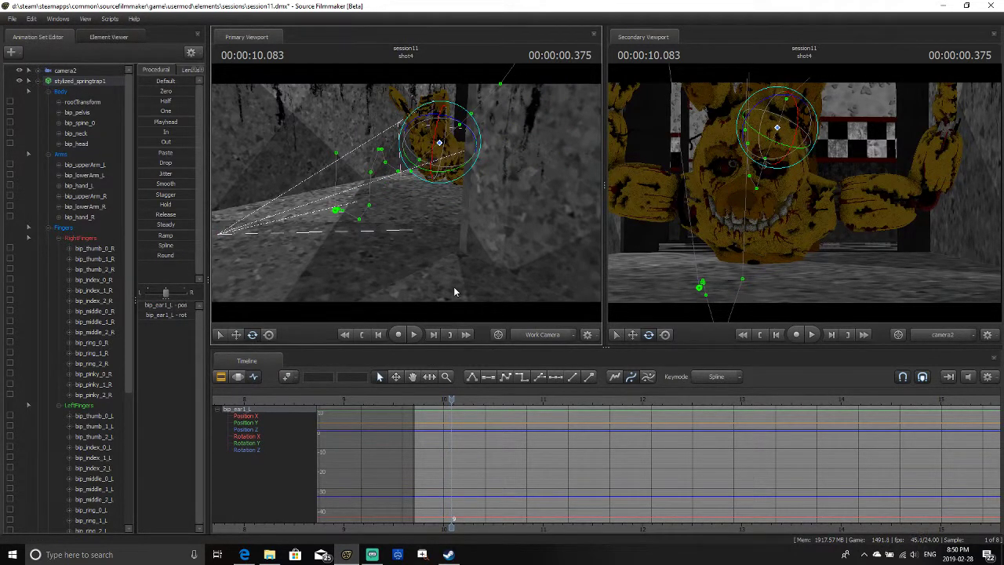
{"action": "key", "text": "Left"}
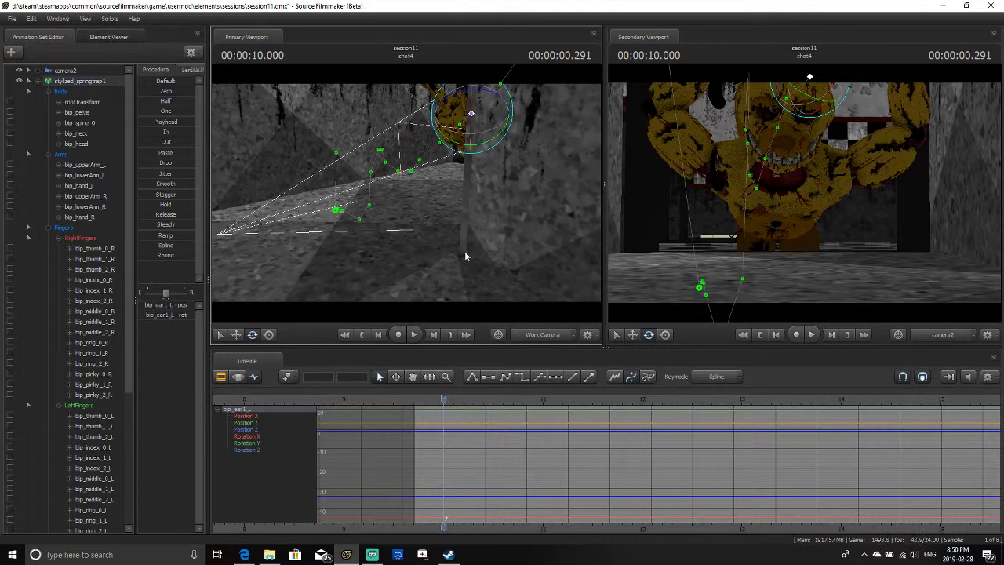
{"action": "left_click_drag", "start_coordinate": [466, 255], "coordinate": [406, 196]}
{"action": "key", "text": "d"}
{"action": "key", "text": "w"}
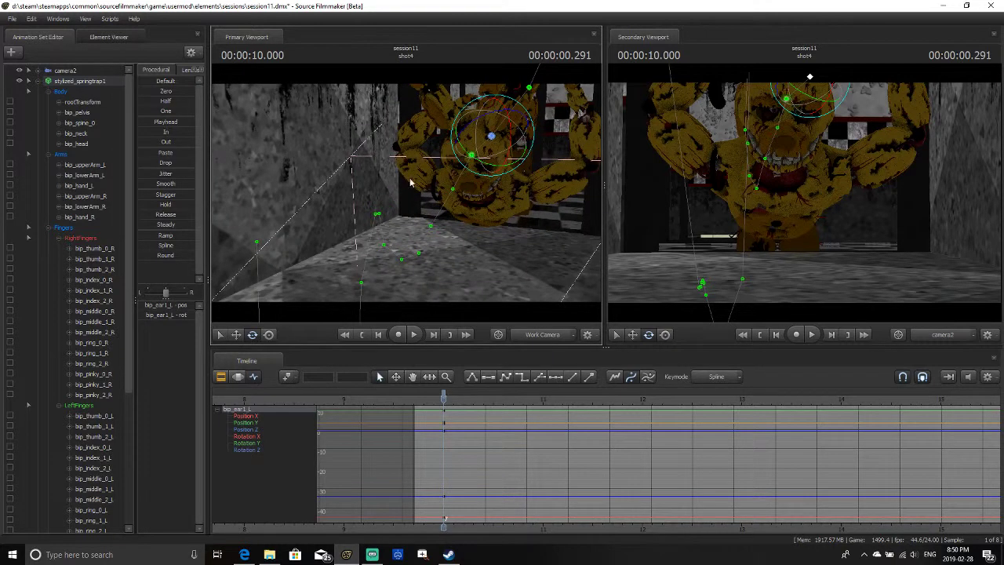
Add a left ear bone keyframe at frame 11 and rotate the ear
{"action": "key", "text": "Right"}
{"action": "key", "text": "Right"}
{"action": "key", "text": "Right"}
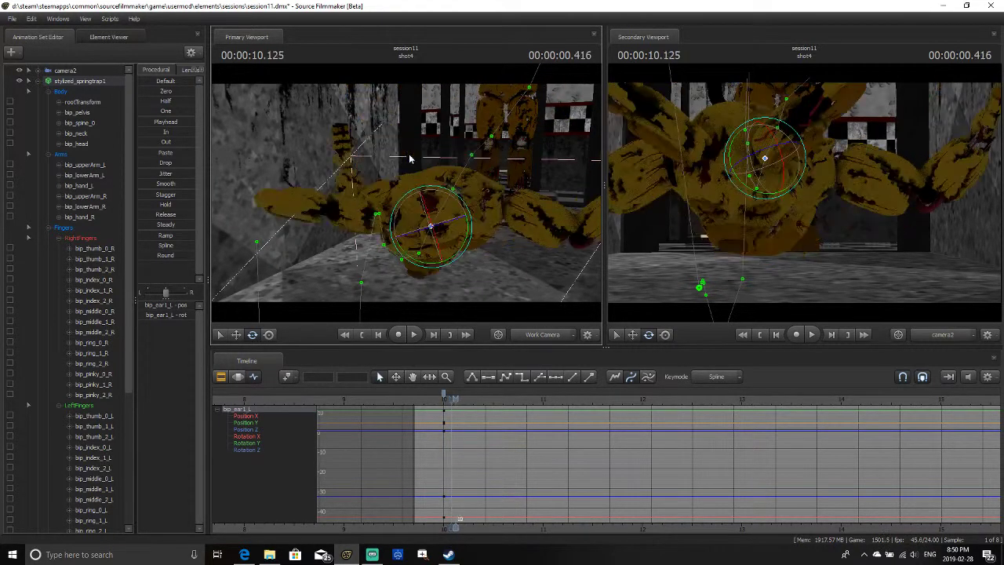
{"action": "key", "text": "Right"}
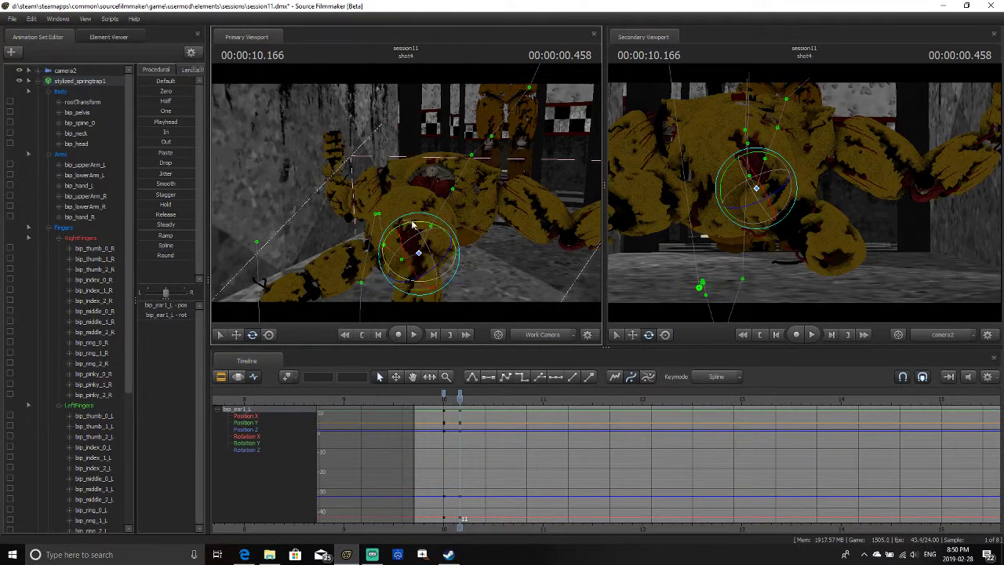
{"action": "left_click_drag", "start_coordinate": [396, 281], "coordinate": [427, 265]}
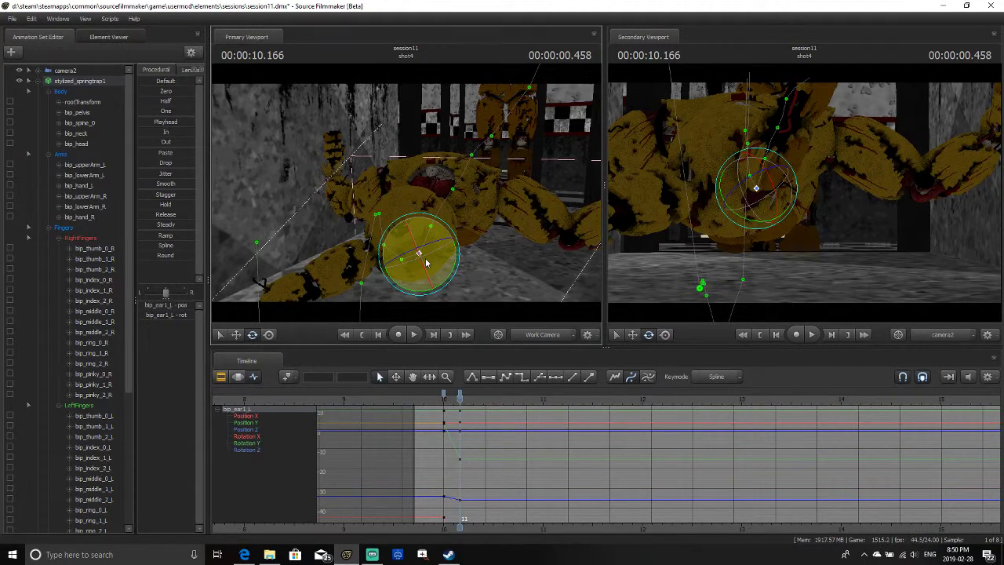
Keyframe the left ear bone at frame 14 by rotating the ear down and sideways in front of the head
{"action": "key", "text": "Right"}
{"action": "key", "text": "Right"}
{"action": "key", "text": "Right"}
{"action": "key", "text": "Right"}
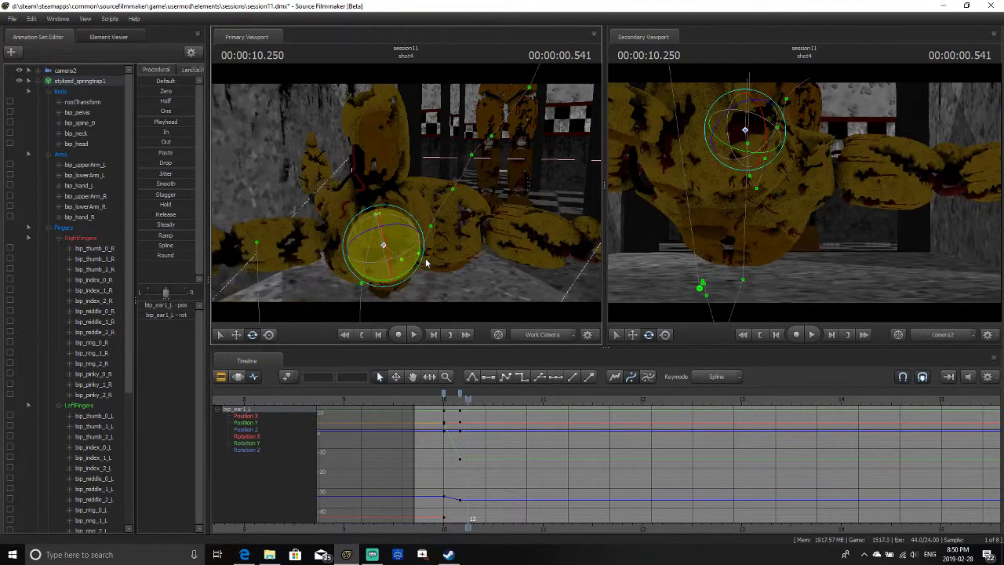
{"action": "key", "text": "Left"}
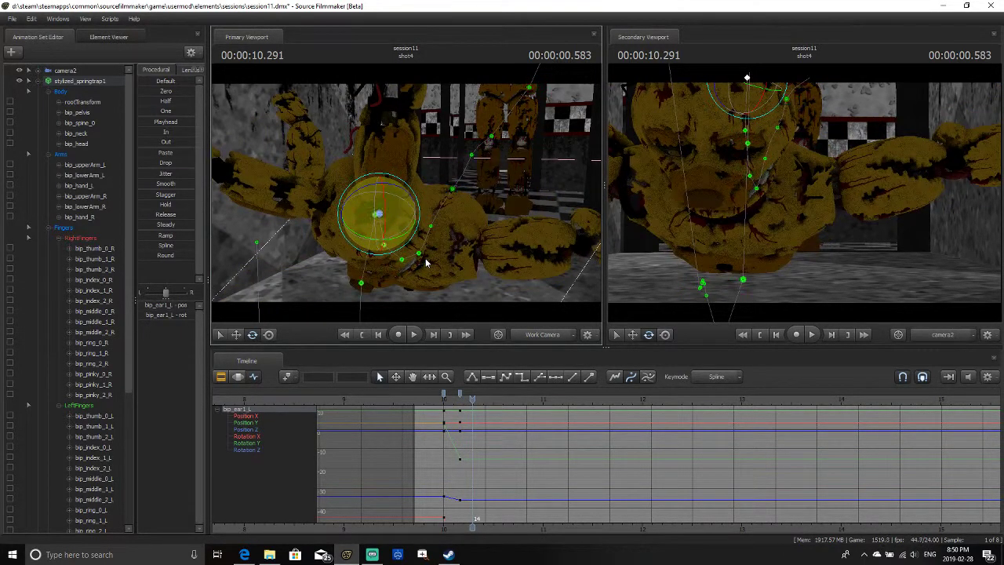
{"action": "left_click_drag", "start_coordinate": [390, 220], "coordinate": [379, 293]}
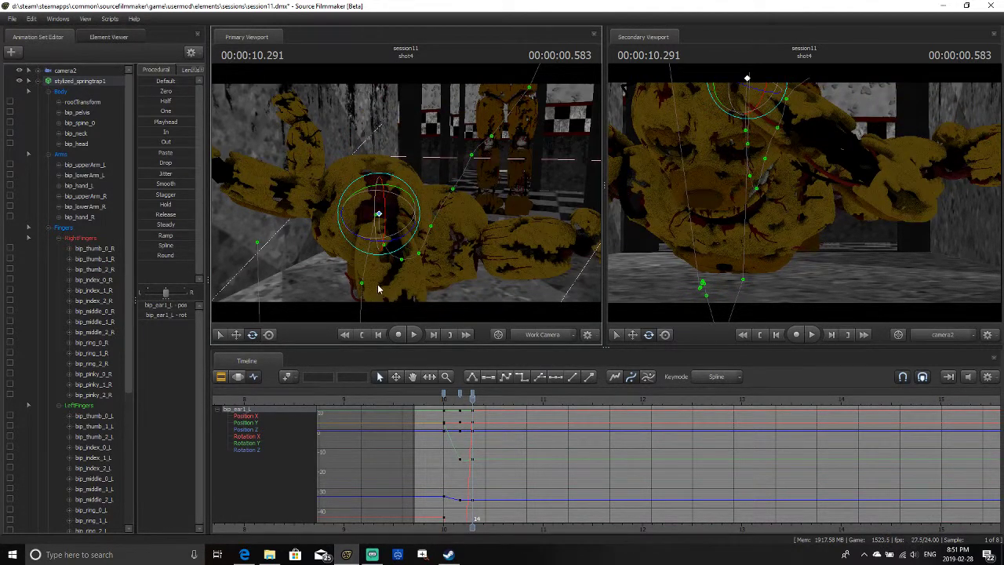
{"action": "left_click_drag", "start_coordinate": [372, 246], "coordinate": [360, 244]}
Play the fall and step frame by frame through the left ear's keyframes to examine the ear's swing
{"action": "key", "text": "Right"}
{"action": "key", "text": "Right"}
{"action": "key", "text": "Right"}
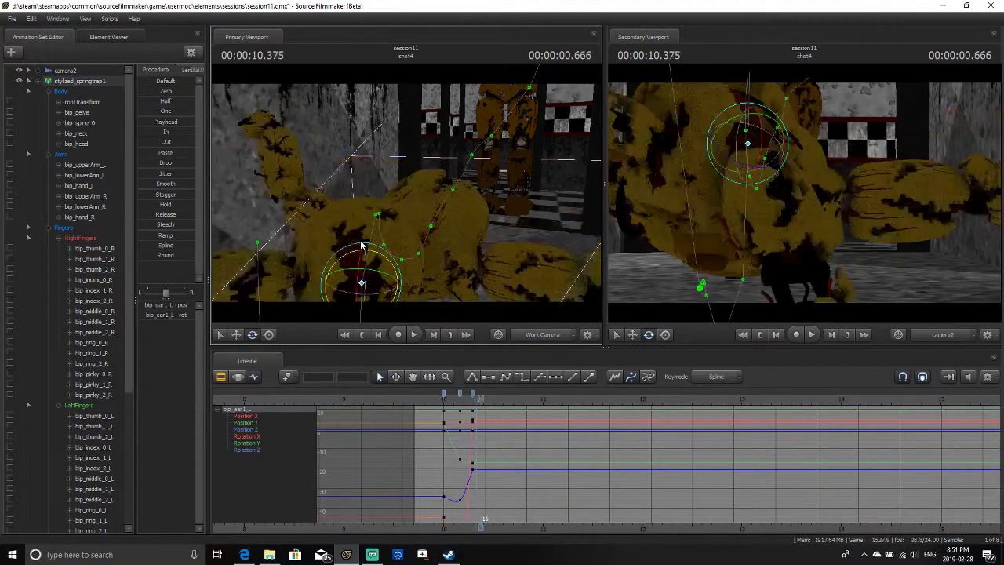
{"action": "key", "text": "Left"}
{"action": "key", "text": "Left"}
{"action": "key", "text": "Left"}
{"action": "key", "text": "Left"}
{"action": "key", "text": "Left"}
{"action": "key", "text": "Left"}
{"action": "key", "text": "Left"}
{"action": "key", "text": "Left"}
{"action": "key", "text": "Left"}
{"action": "key", "text": "Left"}
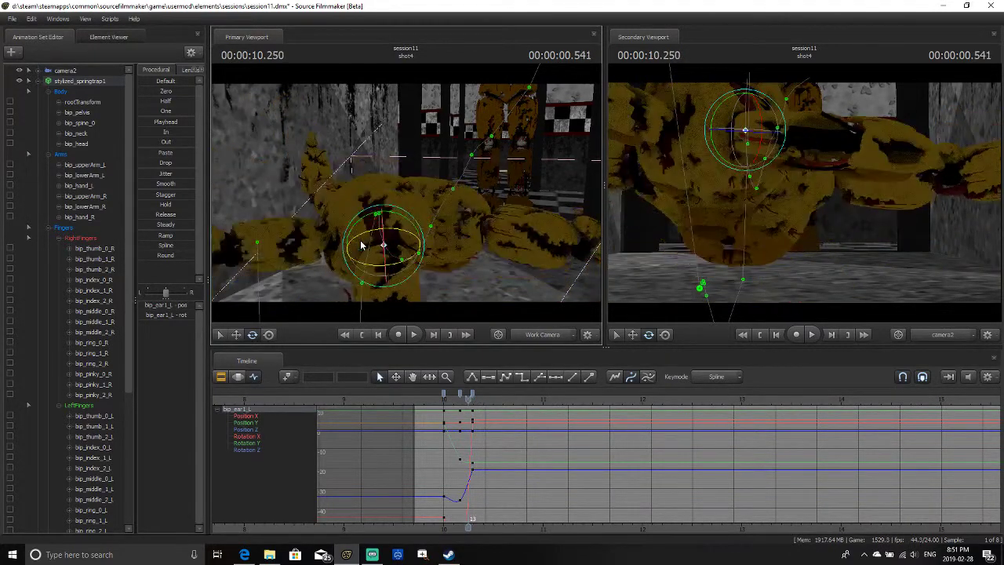
{"action": "key", "text": "Right"}
{"action": "key", "text": "Right"}
{"action": "key", "text": "Right"}
{"action": "key", "text": "Right"}
{"action": "key", "text": "Right"}
{"action": "key", "text": "Right"}
{"action": "key", "text": "Right"}
{"action": "key", "text": "Right"}
{"action": "key", "text": "Right"}
{"action": "key", "text": "Right"}
{"action": "key", "text": "Right"}
{"action": "key", "text": "Right"}
{"action": "key", "text": "Right"}
{"action": "key", "text": "Right"}
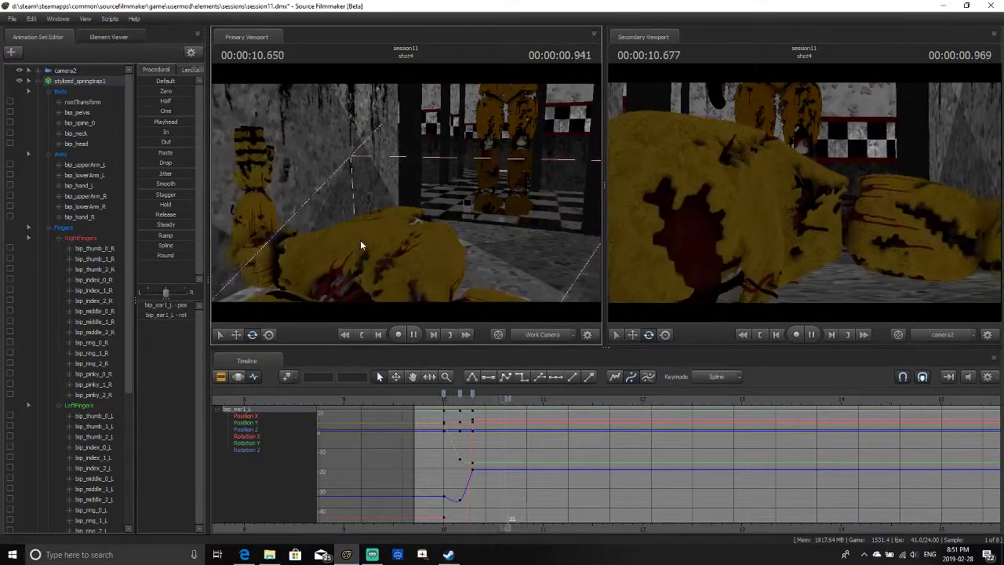
{"action": "key", "text": "Left"}
{"action": "key", "text": "Left"}
{"action": "key", "text": "Left"}
{"action": "key", "text": "Left"}
{"action": "key", "text": "Left"}
{"action": "key", "text": "Left"}
{"action": "key", "text": "Left"}
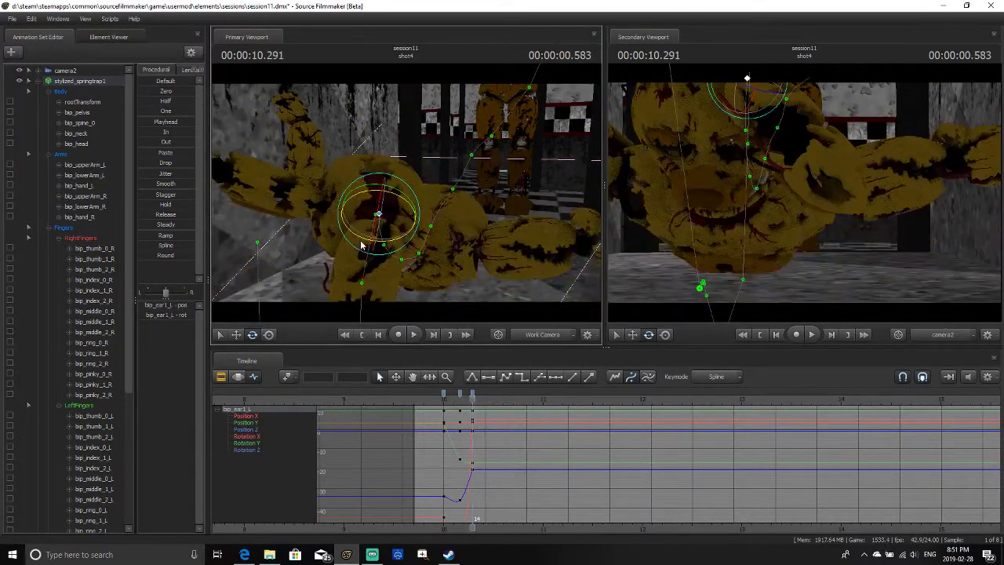
{"action": "key", "text": "Right"}
{"action": "key", "text": "Right"}
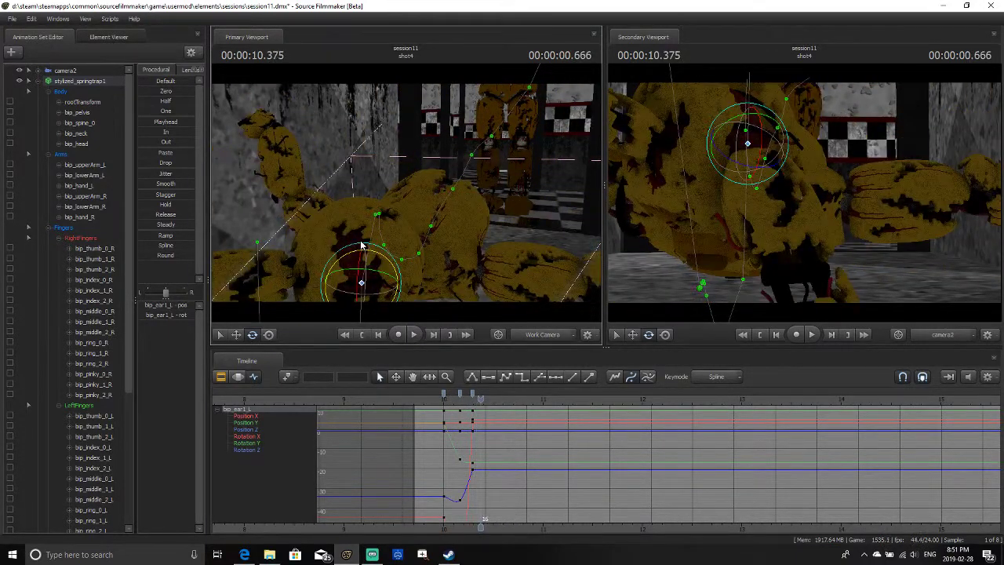
{"action": "key", "text": "Left"}
{"action": "key", "text": "Left"}
{"action": "key", "text": "Left"}
{"action": "key", "text": "Left"}
{"action": "key", "text": "Left"}
{"action": "key", "text": "Left"}
{"action": "key", "text": "Left"}
{"action": "key", "text": "Left"}
{"action": "key", "text": "Right"}
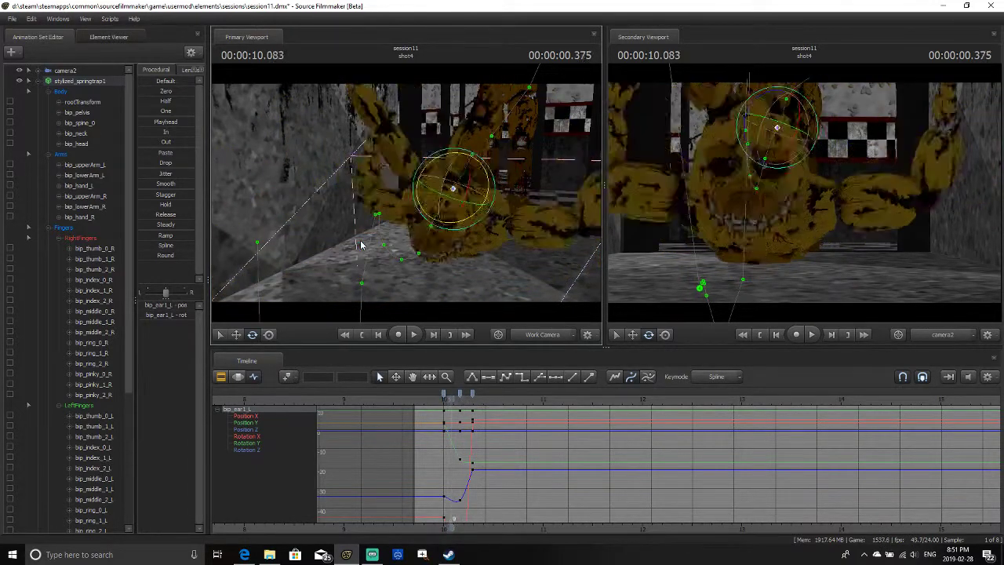
{"action": "key", "text": "Right"}
{"action": "key", "text": "Right"}
{"action": "key", "text": "Right"}
{"action": "key", "text": "Right"}
{"action": "key", "text": "Right"}
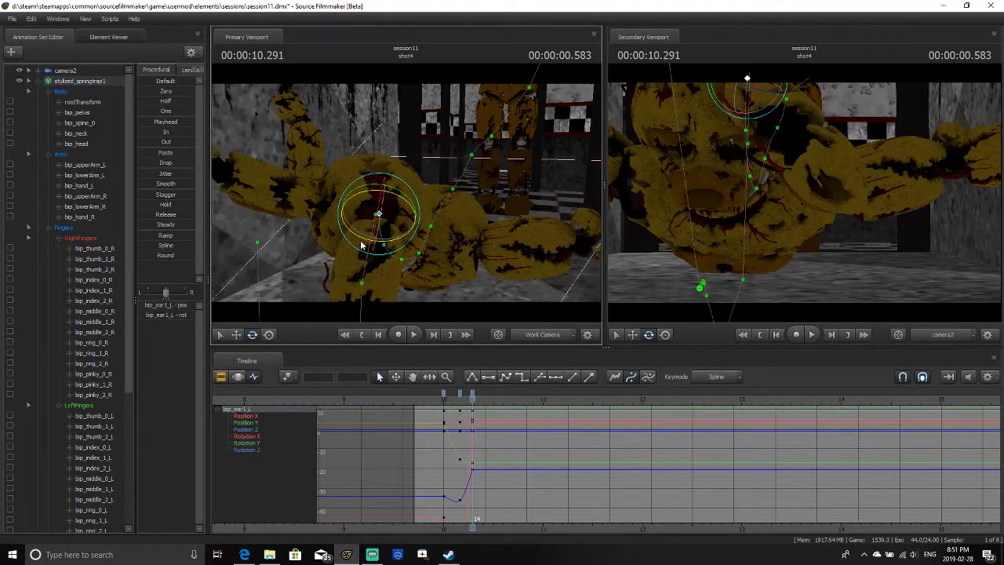
Add a left ear bone keyframe at frame 17 and rotate the ear up as the head hits the floor
{"action": "key", "text": "Right"}
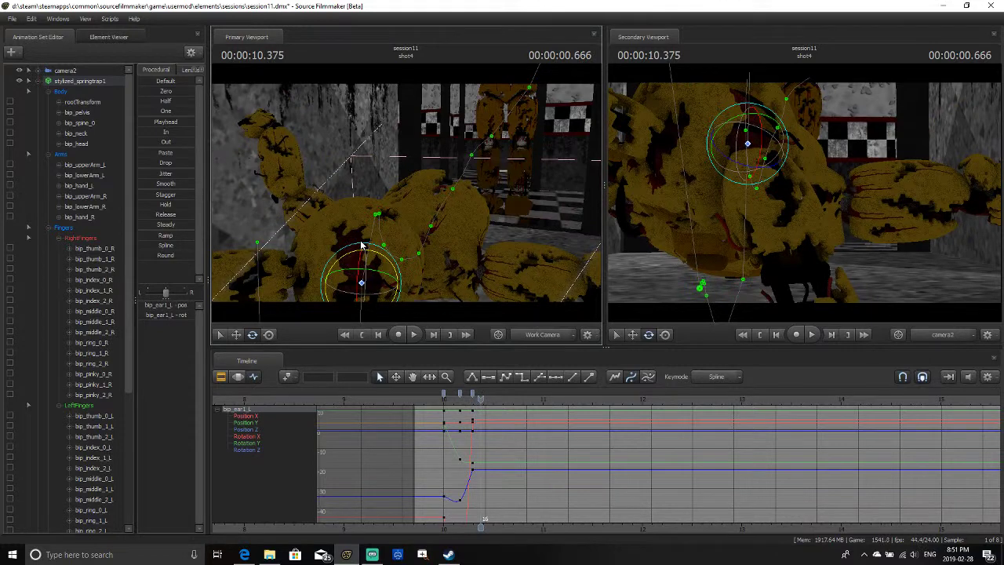
{"action": "key", "text": "Right"}
{"action": "key", "text": "m"}
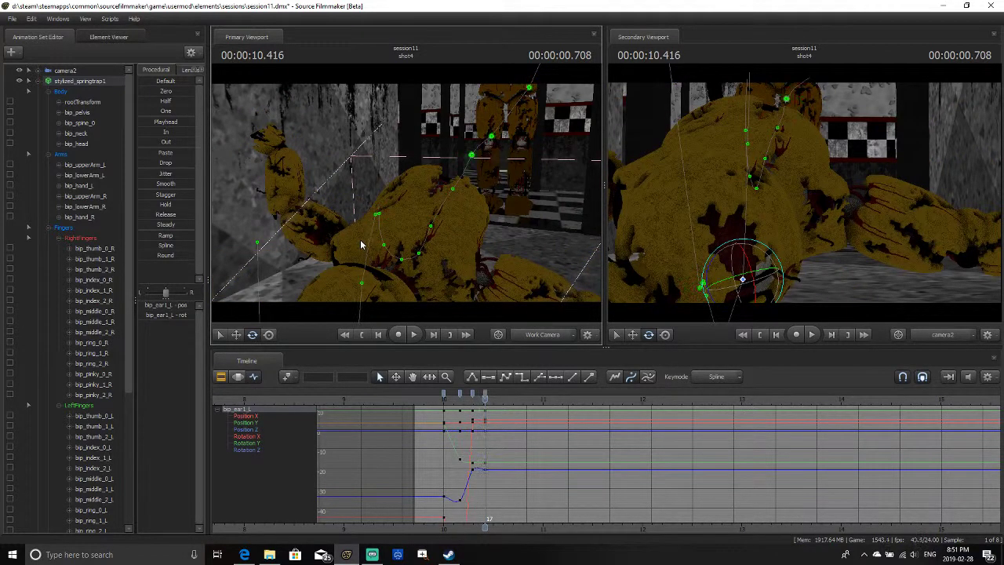
{"action": "mouse_move", "coordinate": [408, 206]}
{"action": "left_mouse_down"}
{"action": "mouse_move", "coordinate": [408, 222]}
{"action": "mouse_move", "coordinate": [378, 219]}
{"action": "mouse_move", "coordinate": [386, 159]}
{"action": "left_mouse_up"}
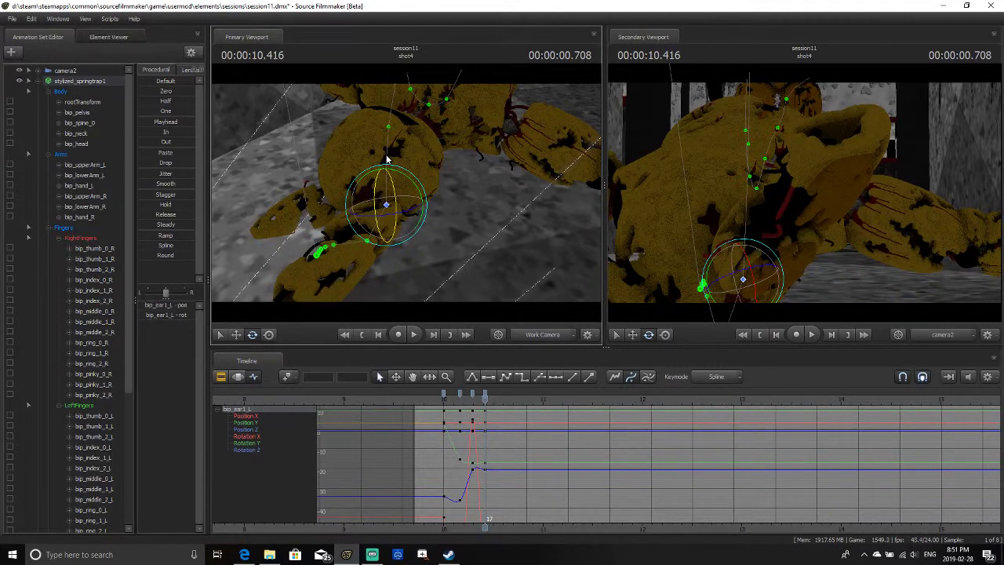
{"action": "key", "text": "Right"}
{"action": "key", "text": "Right"}
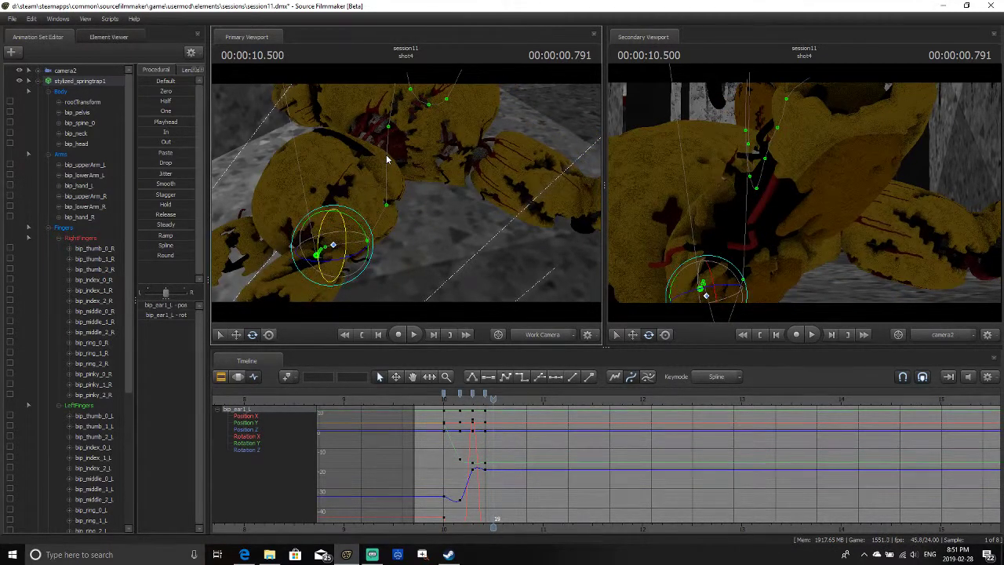
Add a left ear bone keyframe at frame 20 and rotate the ear to lie along the floor
{"action": "key", "text": "Right"}
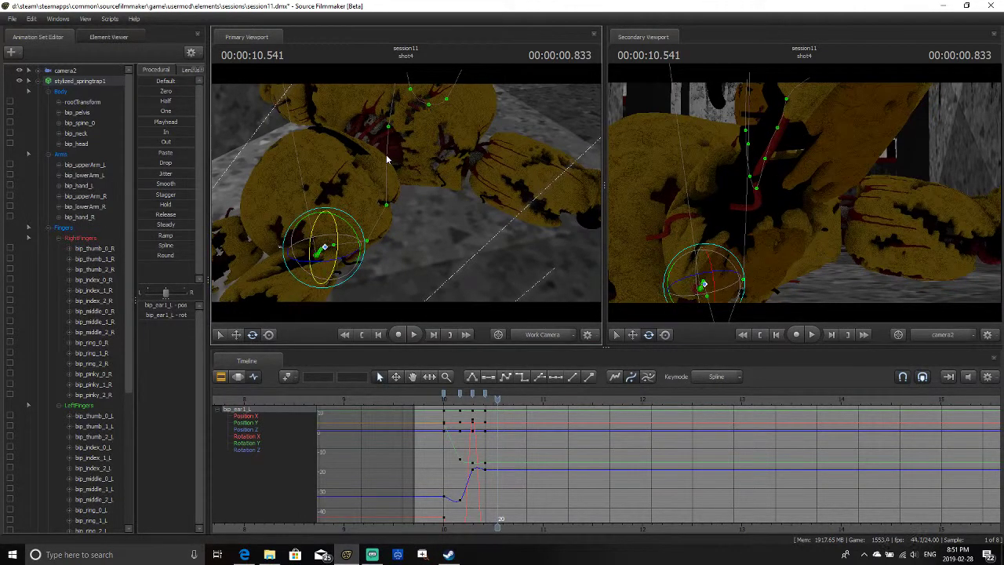
{"action": "left_click_drag", "start_coordinate": [320, 249], "coordinate": [351, 278]}
{"action": "left_click_drag", "start_coordinate": [399, 216], "coordinate": [404, 189]}
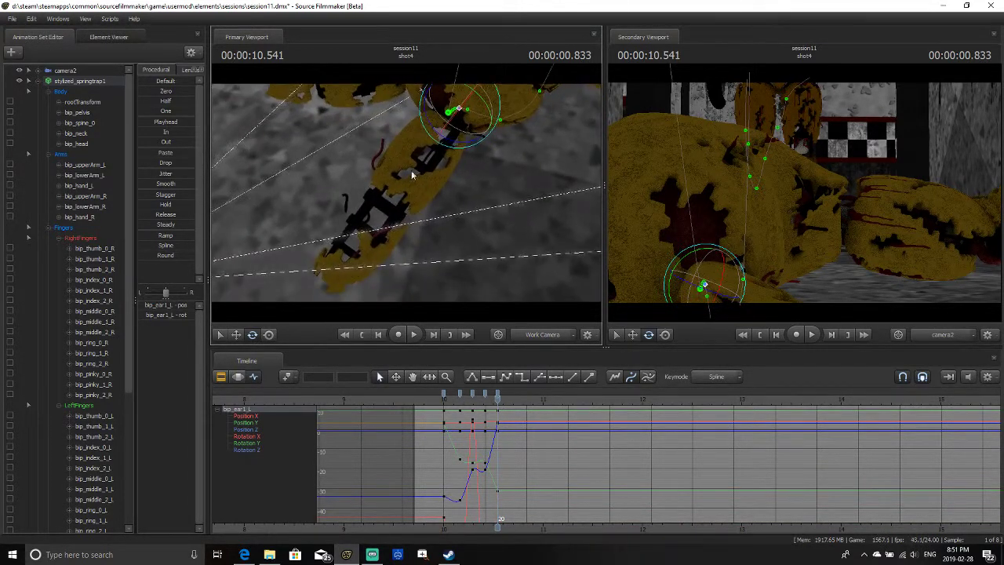
{"action": "left_click_drag", "start_coordinate": [442, 139], "coordinate": [447, 133]}
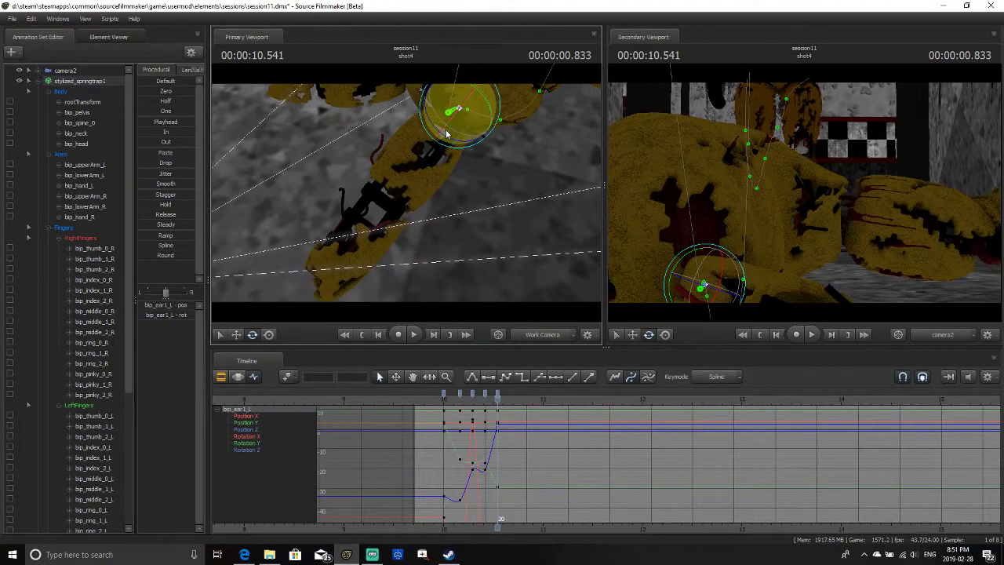
{"action": "left_click_drag", "start_coordinate": [471, 135], "coordinate": [468, 112]}
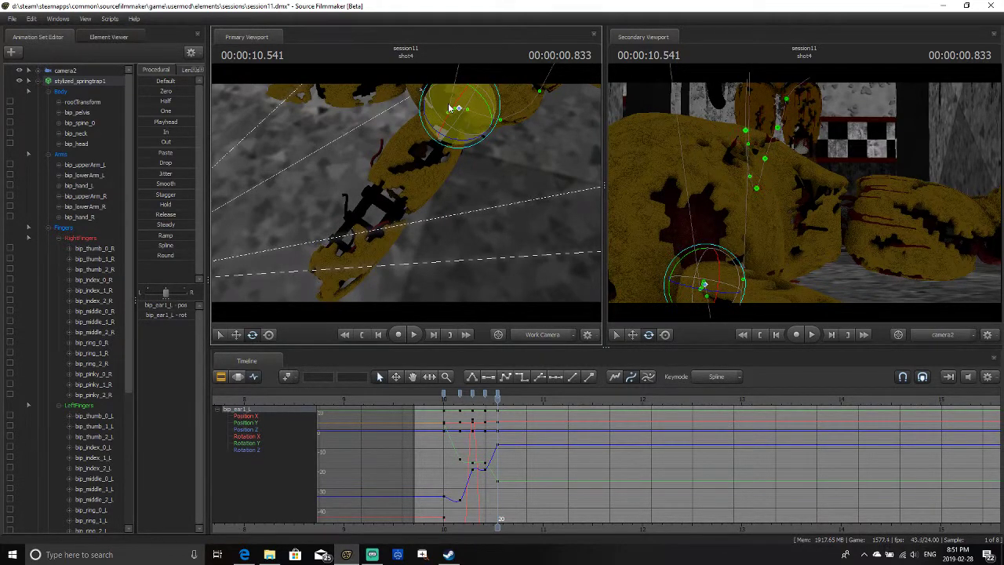
Play the fall and step back frame by frame to examine the left ear's swing and landing
{"action": "key", "text": "Left"}
{"action": "key", "text": "Left"}
{"action": "key", "text": "Left"}
{"action": "key", "text": "Left"}
{"action": "key", "text": "Left"}
{"action": "key", "text": "space"}
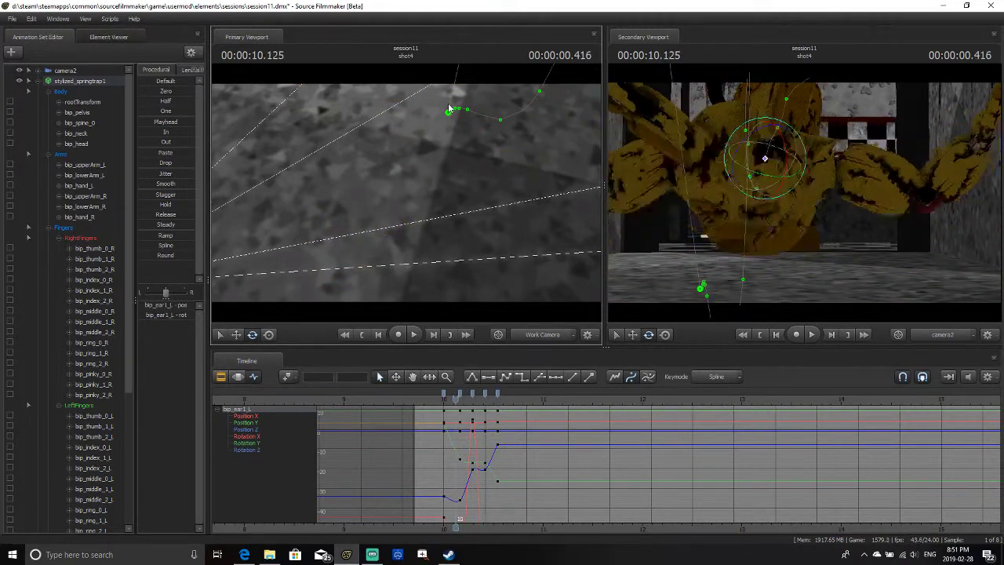
{"action": "key", "text": "space"}
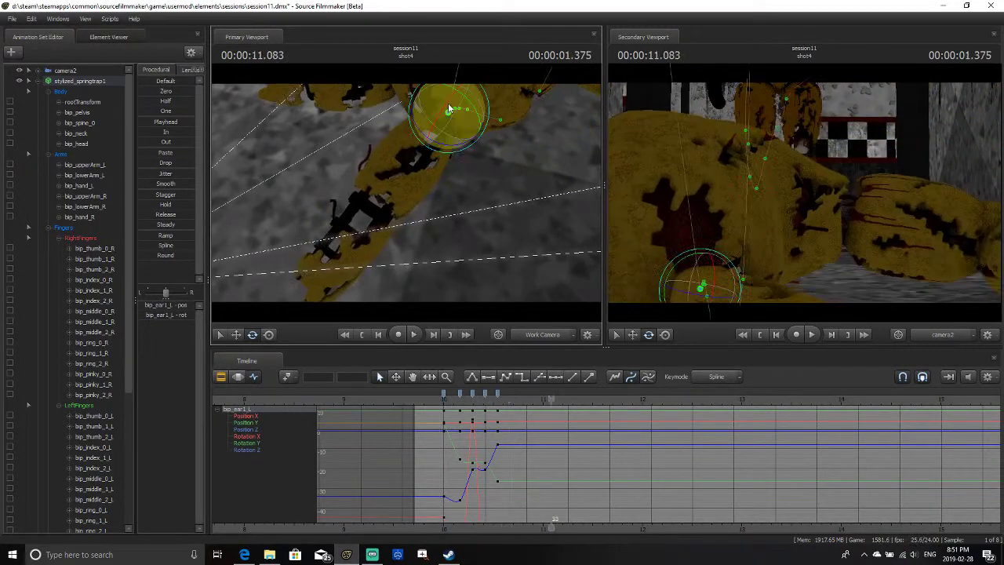
{"action": "key", "text": "Left"}
{"action": "key", "text": "Left"}
{"action": "key", "text": "Left"}
{"action": "key", "text": "Left"}
{"action": "key", "text": "Left"}
{"action": "key", "text": "Left"}
{"action": "key", "text": "Left"}
{"action": "key", "text": "Left"}
{"action": "key", "text": "Left"}
{"action": "key", "text": "Left"}
{"action": "key", "text": "Left"}
{"action": "key", "text": "Left"}
{"action": "key", "text": "Left"}
{"action": "key", "text": "Left"}
{"action": "key", "text": "Left"}
{"action": "key", "text": "Left"}
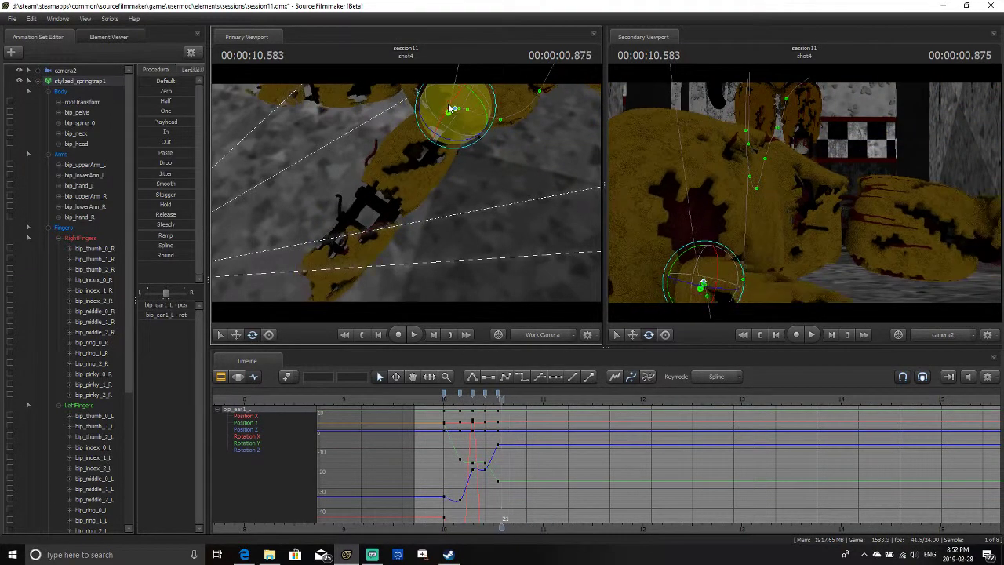
{"action": "key", "text": "Left"}
{"action": "key", "text": "Left"}
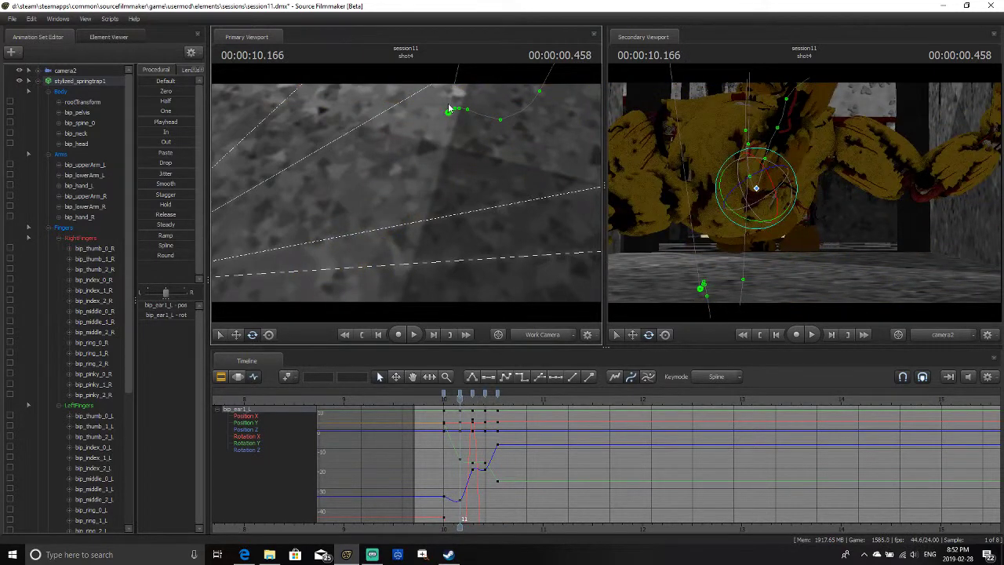
Select the upper left ear bone bip_ear2_L at frame 7 and rotate it to set its first keyframe
{"action": "left_click_drag", "start_coordinate": [425, 83], "coordinate": [397, 209]}
{"action": "left_click", "coordinate": [441, 396]}
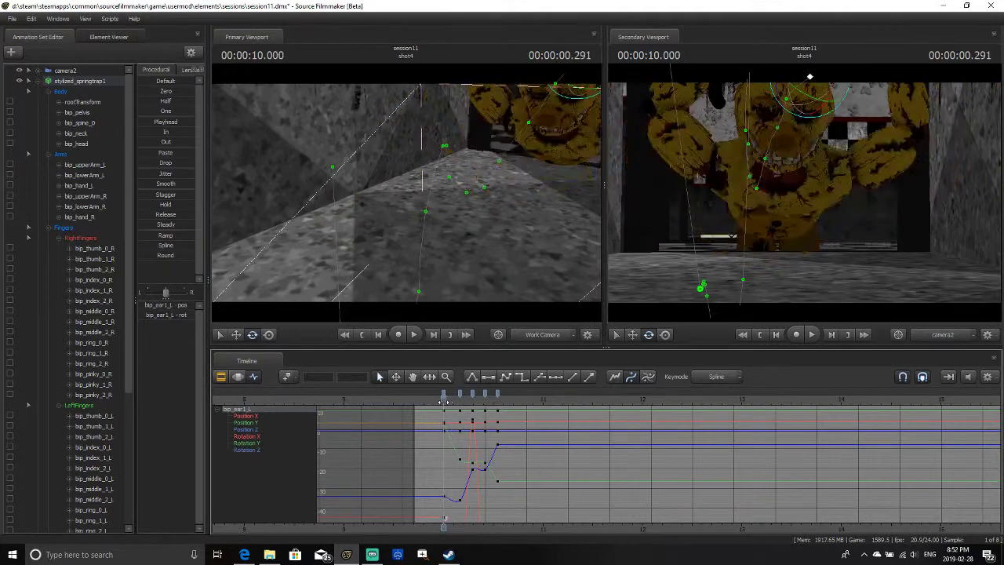
{"action": "left_click_drag", "start_coordinate": [433, 351], "coordinate": [475, 382]}
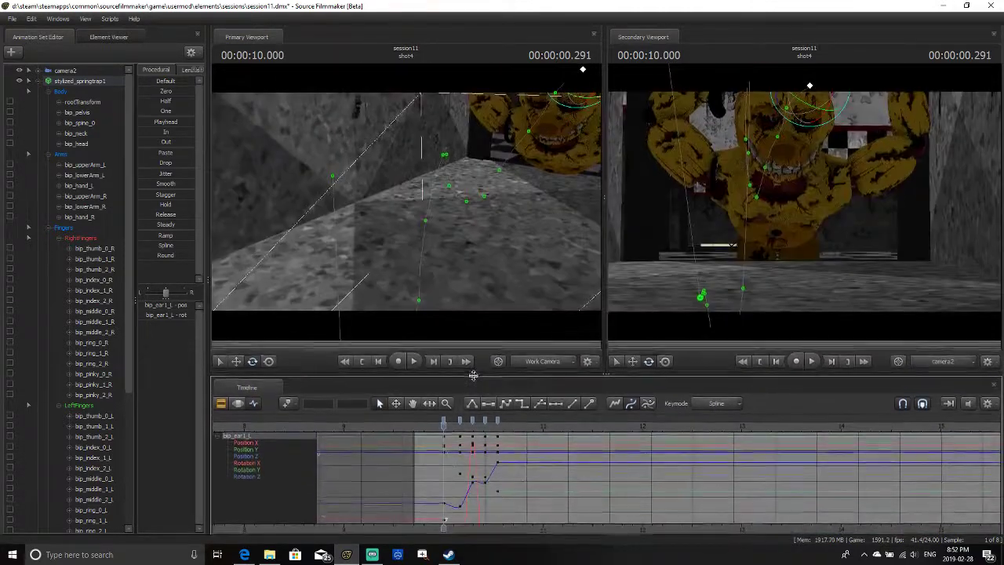
{"action": "left_click_drag", "start_coordinate": [407, 209], "coordinate": [451, 200]}
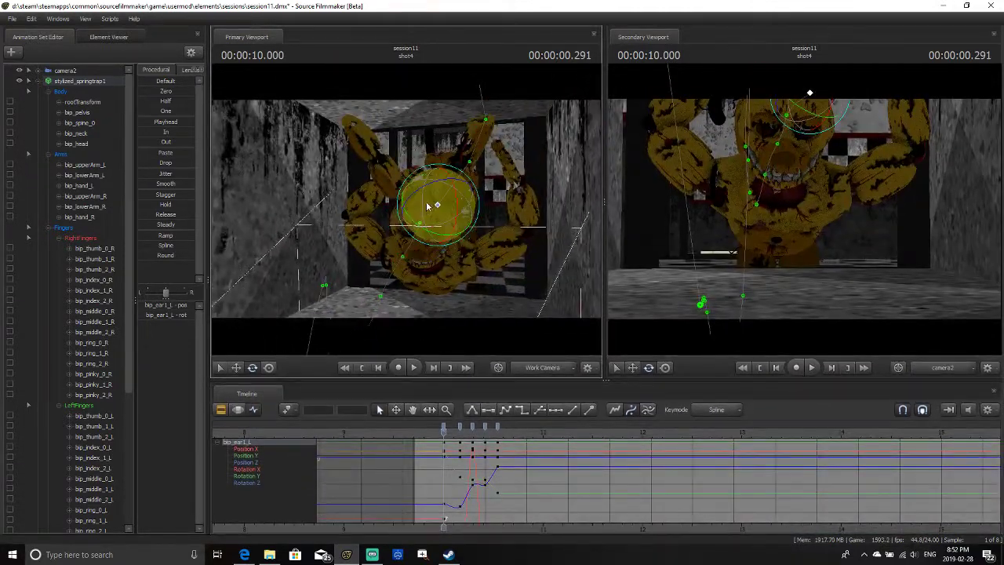
{"action": "key", "text": "ctrl"}
{"action": "left_click", "coordinate": [455, 181]}
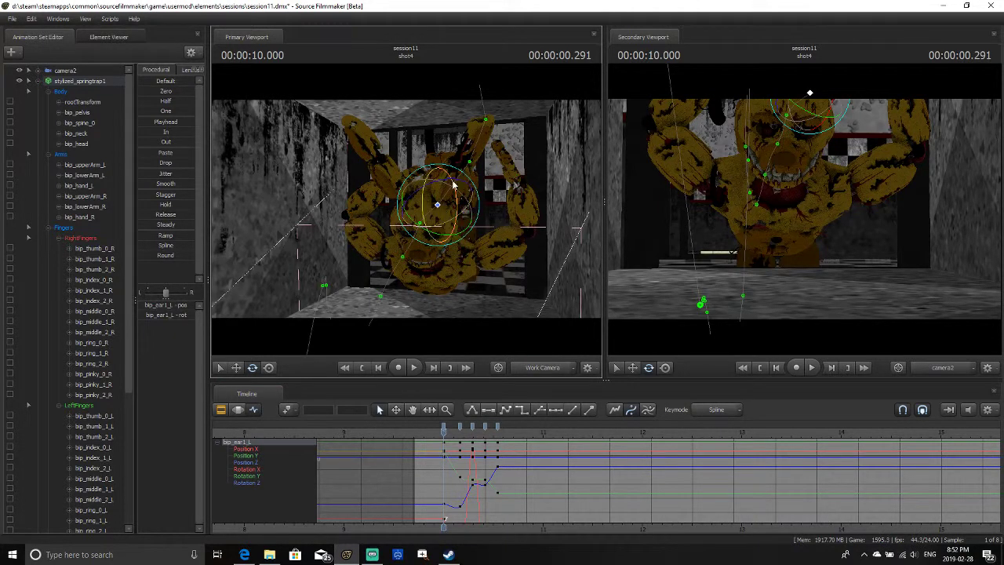
{"action": "key", "text": "ctrl"}
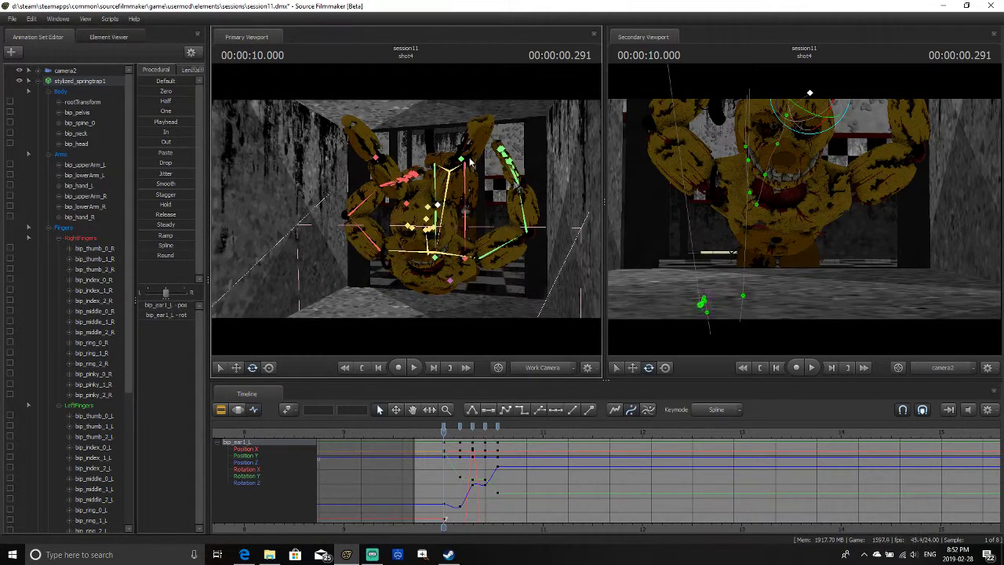
{"action": "left_click", "coordinate": [463, 160]}
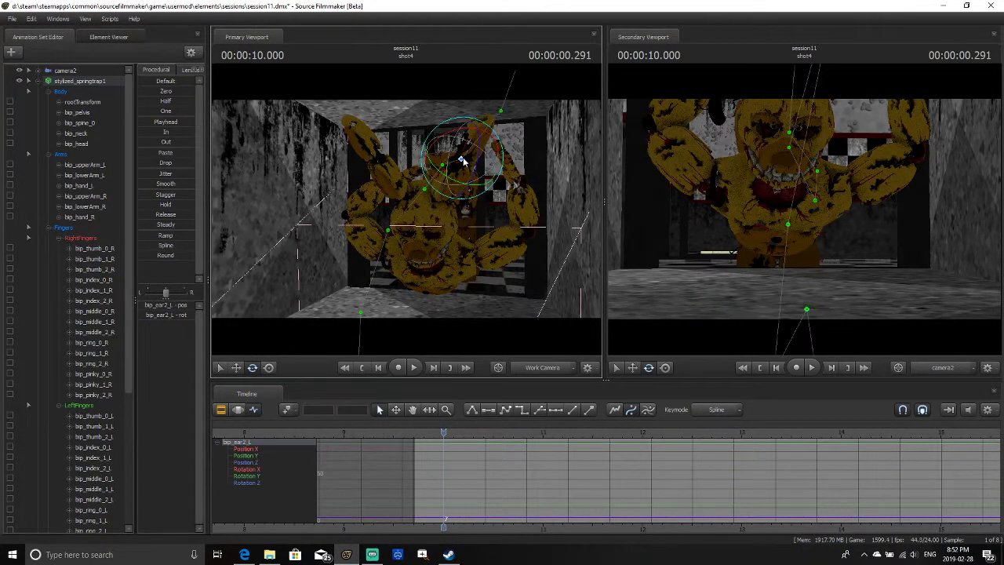
{"action": "left_click_drag", "start_coordinate": [474, 161], "coordinate": [475, 135]}
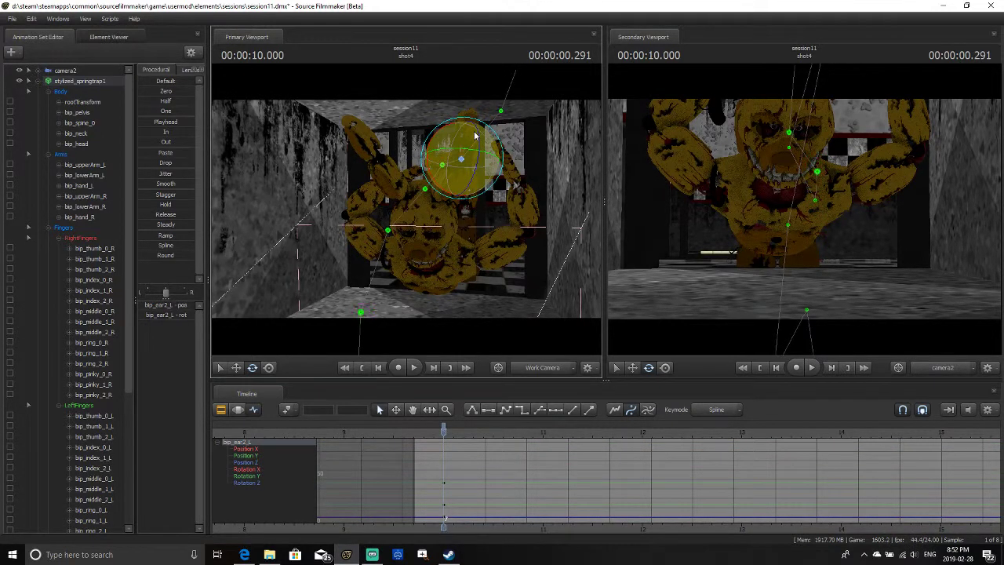
Check the following frames and readjust the rotation of the upper left ear bone at frame 7
{"action": "key", "text": "Right"}
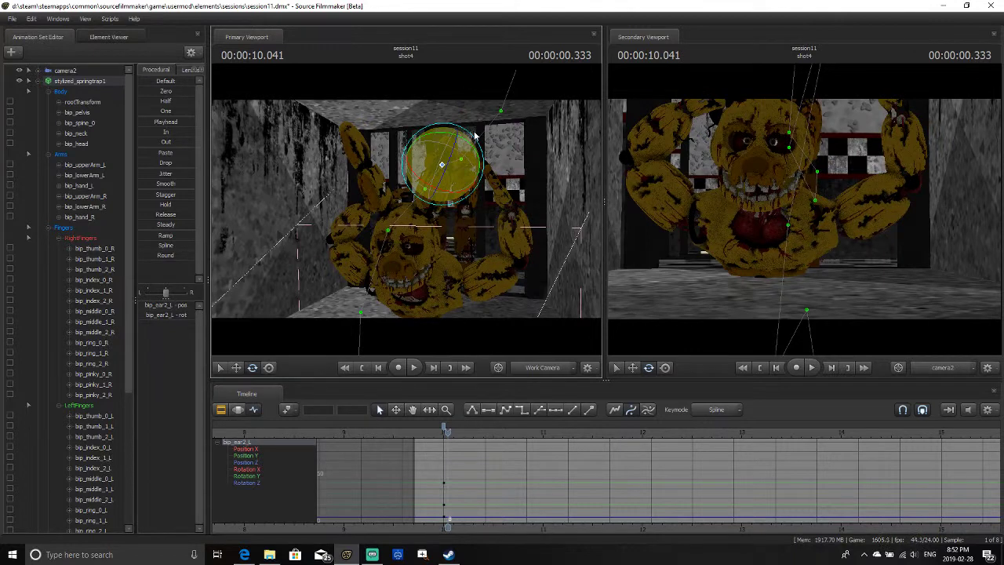
{"action": "key", "text": "Right"}
{"action": "key", "text": "Right"}
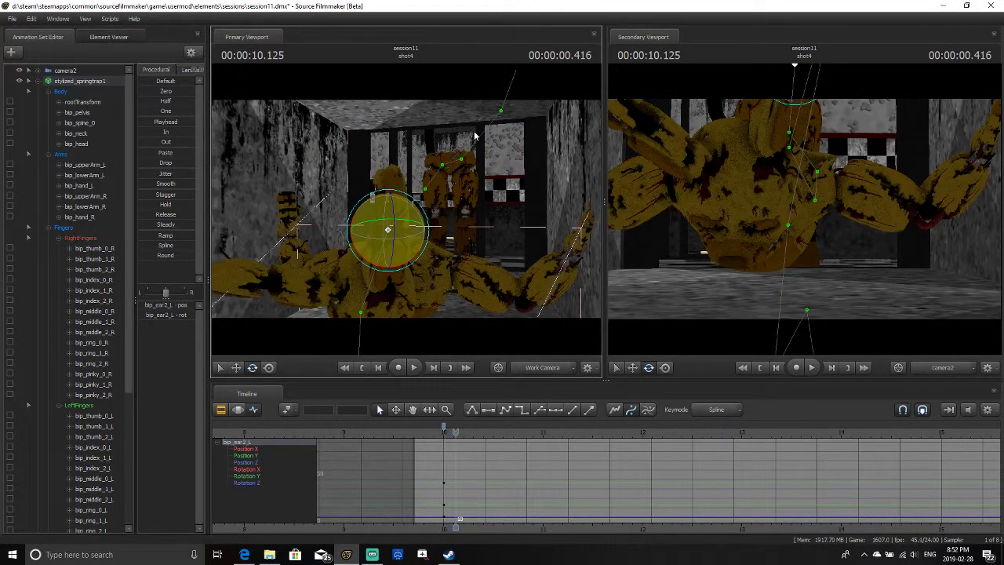
{"action": "key", "text": "Left"}
{"action": "key", "text": "Left"}
{"action": "key", "text": "Left"}
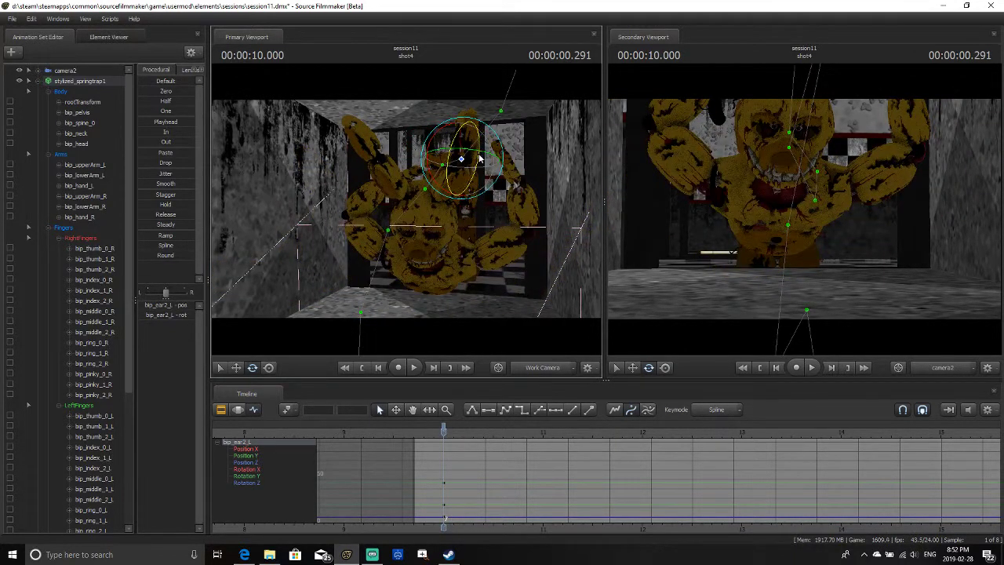
{"action": "left_click_drag", "start_coordinate": [471, 157], "coordinate": [465, 190]}
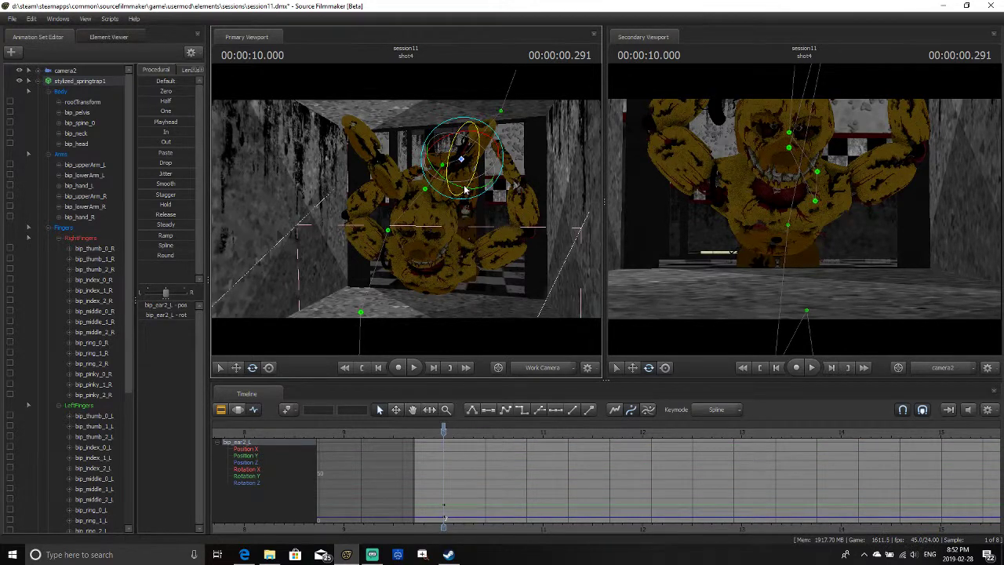
Step through frames 7 to 13 to examine how the upper left ear follows the falling head
{"action": "key", "text": "Right"}
{"action": "key", "text": "Right"}
{"action": "key", "text": "Right"}
{"action": "key", "text": "Right"}
{"action": "key", "text": "Right"}
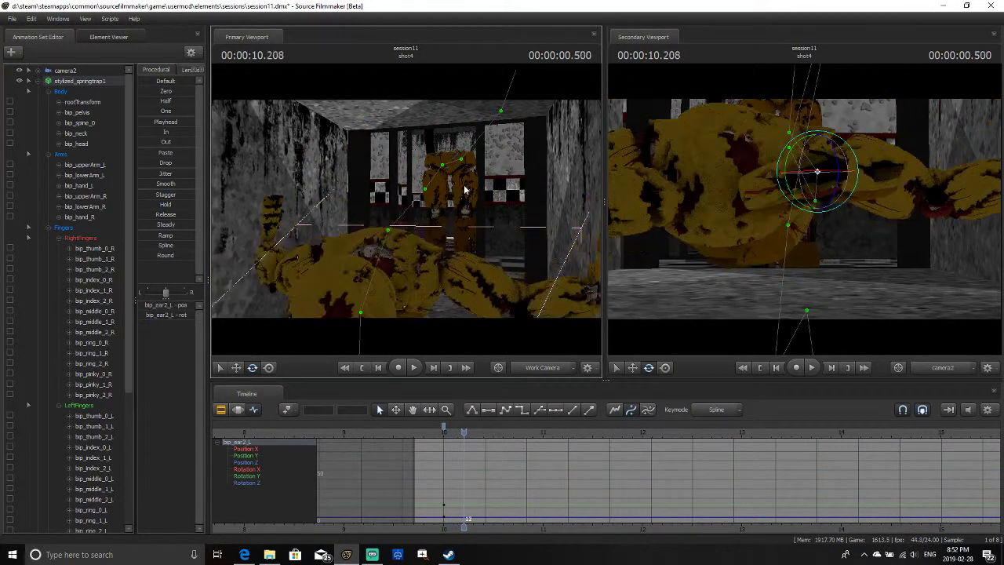
{"action": "key", "text": "Right"}
{"action": "key", "text": "Left"}
{"action": "key", "text": "Left"}
{"action": "key", "text": "Left"}
{"action": "key", "text": "Left"}
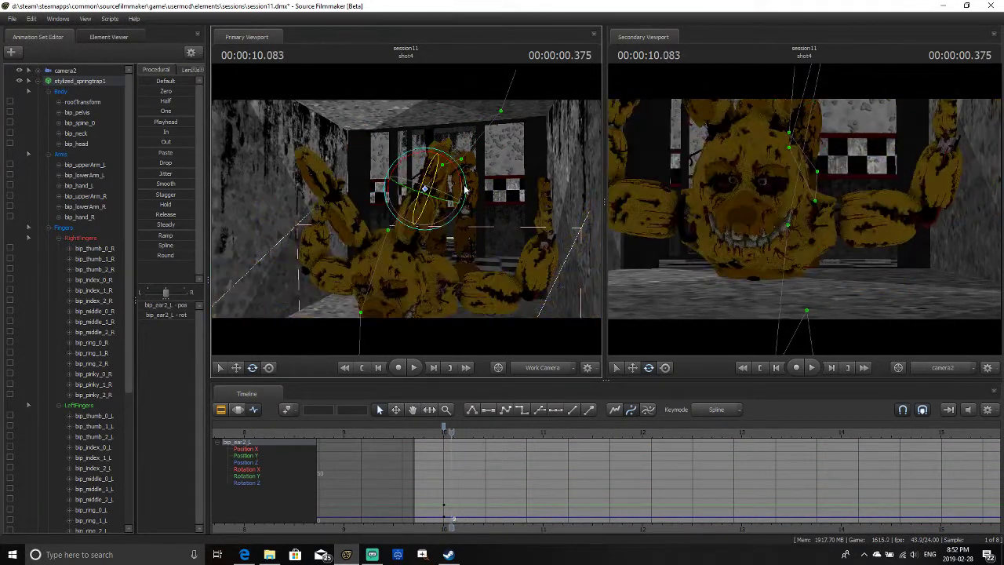
Add an upper left ear bone keyframe at frame 13 and rotate the ear tip to bend upward
{"action": "left_click_drag", "start_coordinate": [407, 174], "coordinate": [406, 212]}
{"action": "key", "text": "Right"}
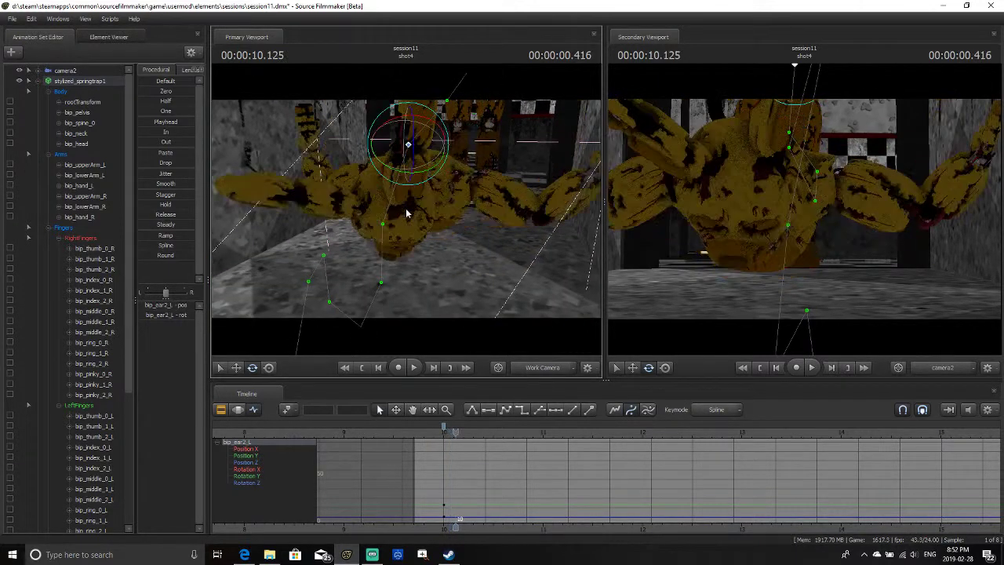
{"action": "key", "text": "Right"}
{"action": "key", "text": "Right"}
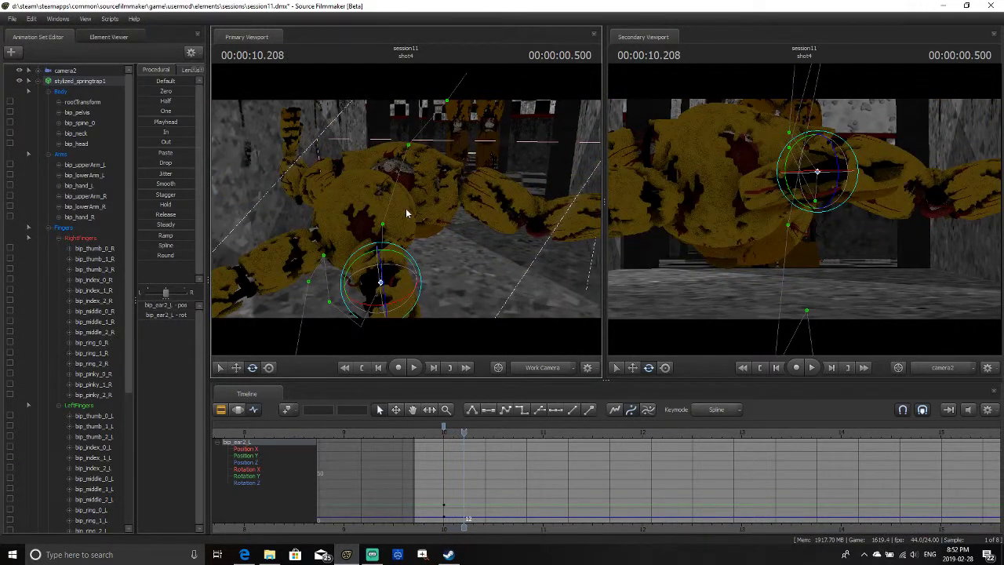
{"action": "key", "text": "Right"}
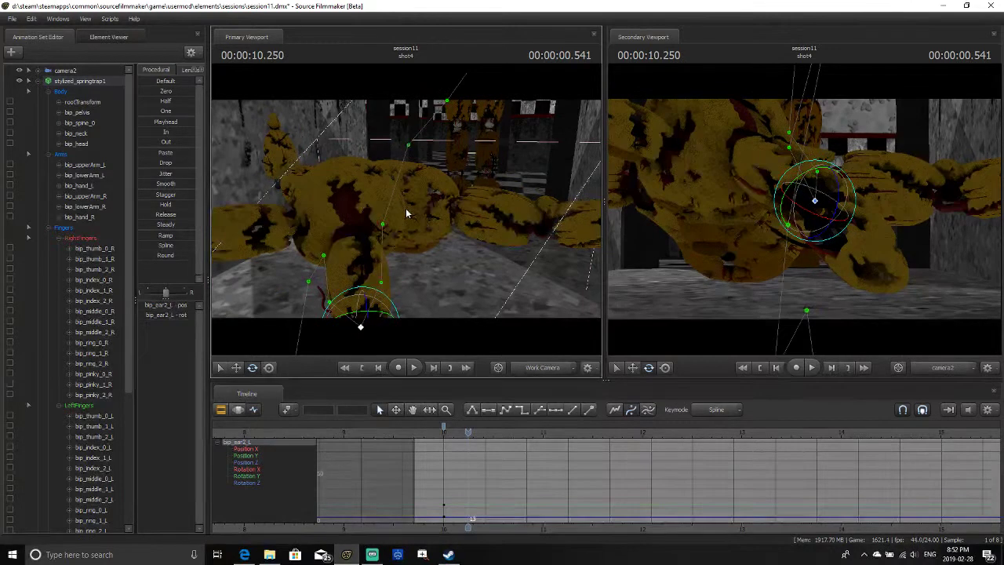
{"action": "left_click_drag", "start_coordinate": [405, 208], "coordinate": [385, 202]}
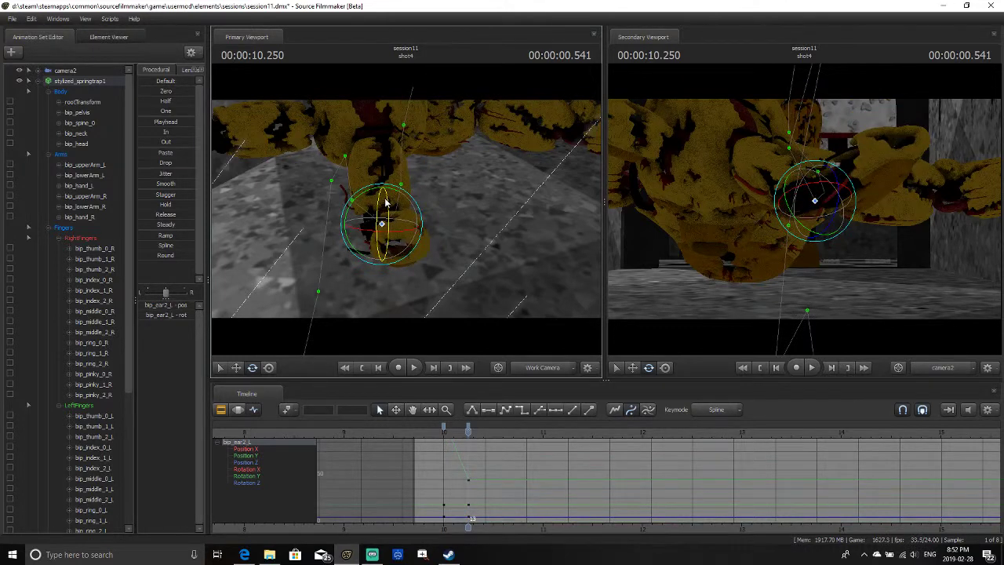
Add an upper left ear bone keyframe at frame 15 and rotate the ear tip back the other way
{"action": "key", "text": "Right"}
{"action": "key", "text": "Right"}
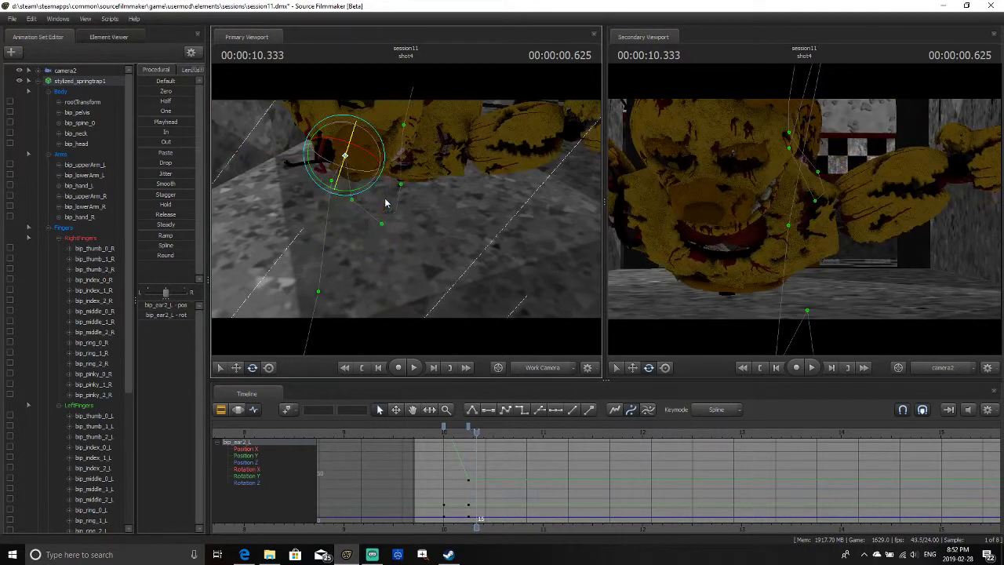
{"action": "key", "text": "Right"}
{"action": "key", "text": "Left"}
{"action": "left_click_drag", "start_coordinate": [377, 216], "coordinate": [404, 211]}
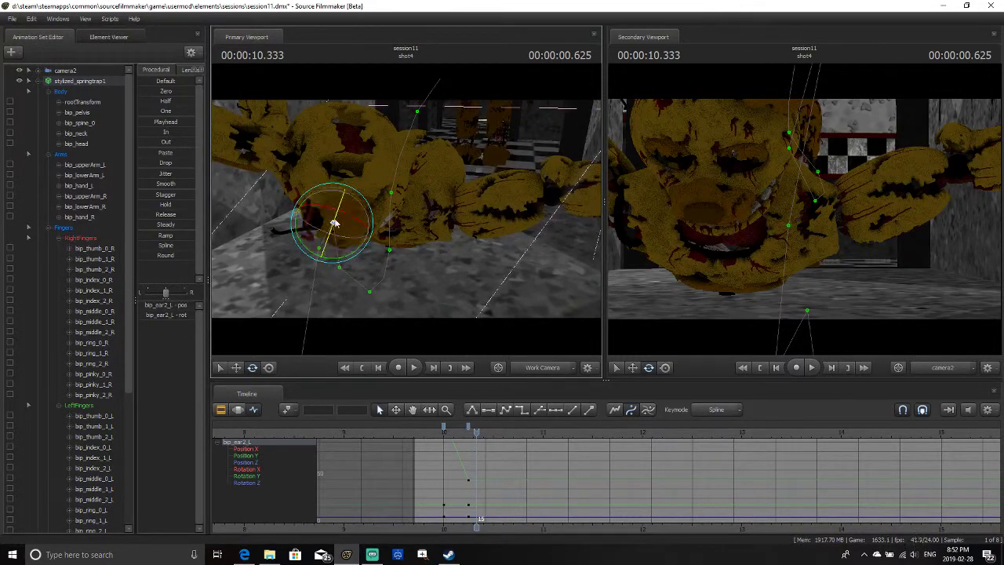
{"action": "left_click_drag", "start_coordinate": [334, 224], "coordinate": [325, 250]}
Add an upper left ear bone keyframe at frame 18 and bend the ear tip as the head hits the floor
{"action": "key", "text": "Right"}
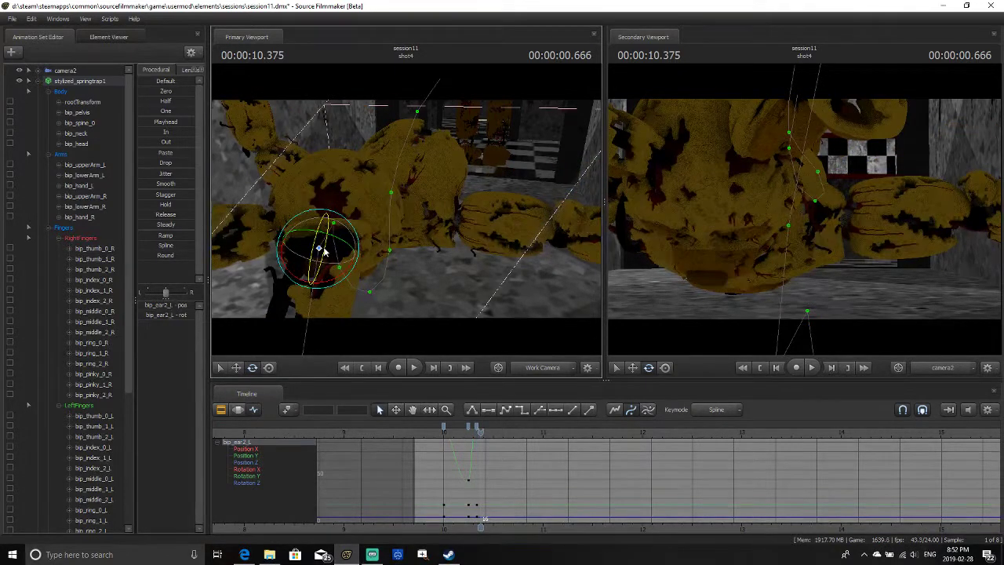
{"action": "key", "text": "Right"}
{"action": "key", "text": "Right"}
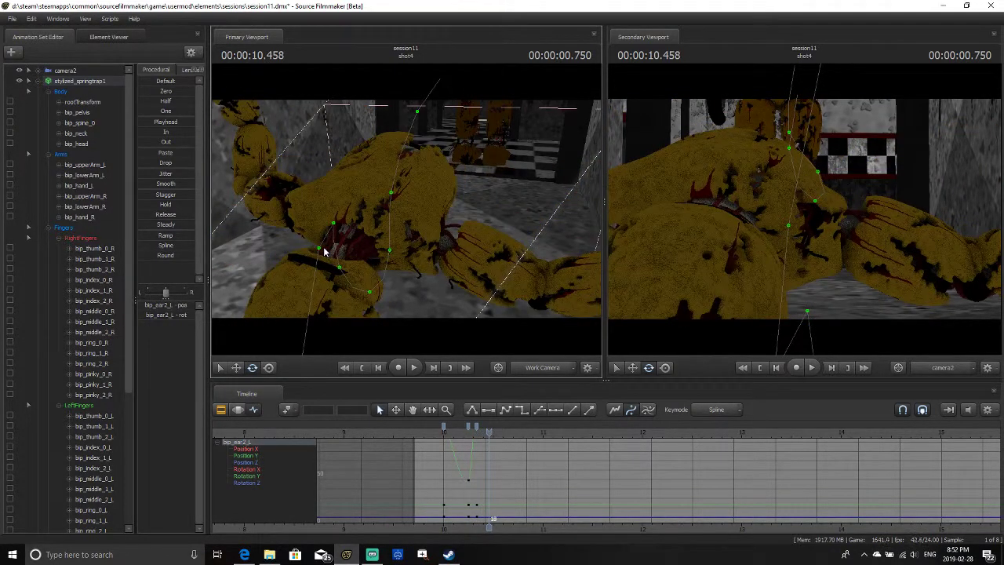
{"action": "left_click_drag", "start_coordinate": [397, 253], "coordinate": [392, 314]}
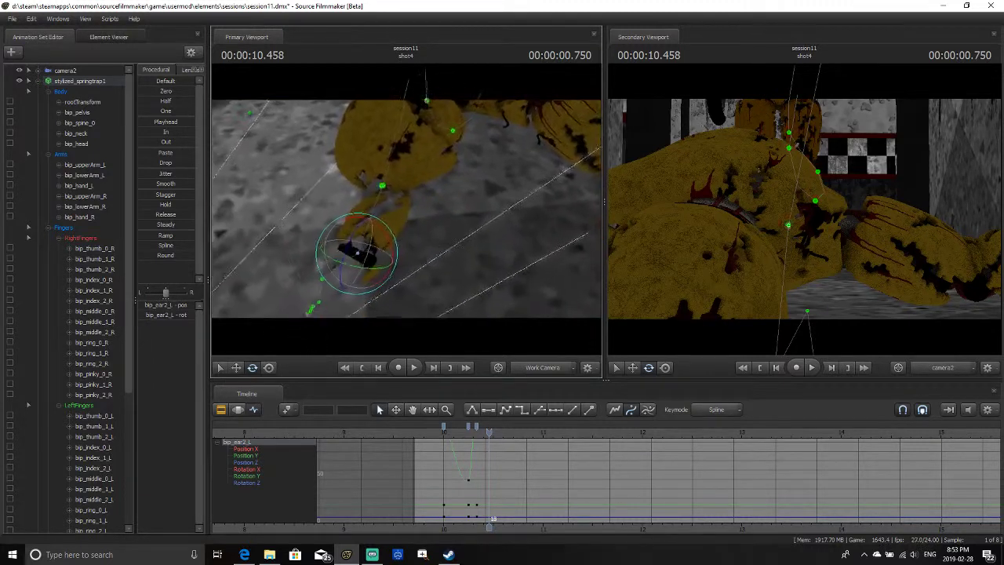
{"action": "left_click_drag", "start_coordinate": [350, 238], "coordinate": [376, 226]}
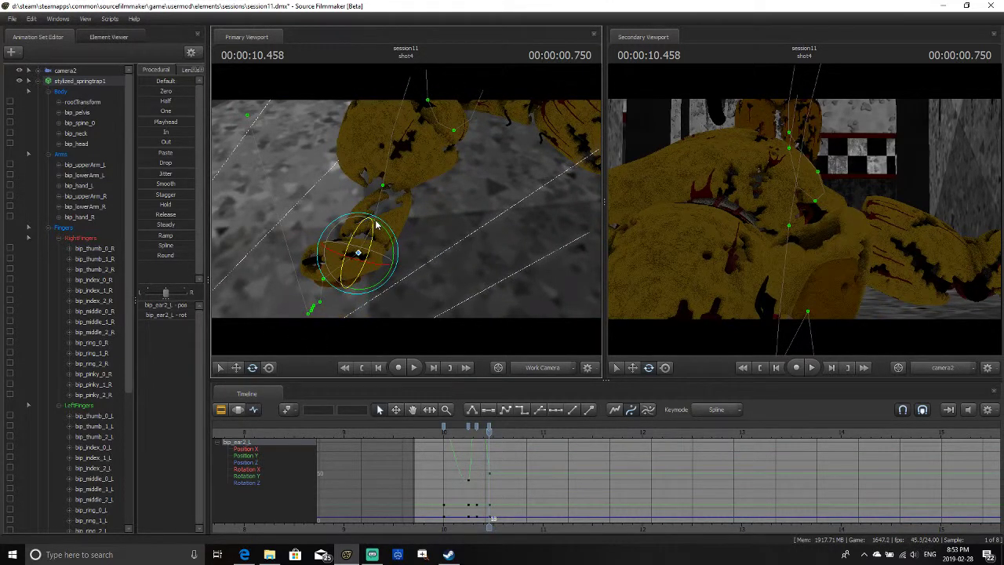
Add an upper left ear bone keyframe at frame 21 and rotate the ear tip down toward the floor
{"action": "key", "text": "Right"}
{"action": "key", "text": "Right"}
{"action": "key", "text": "Right"}
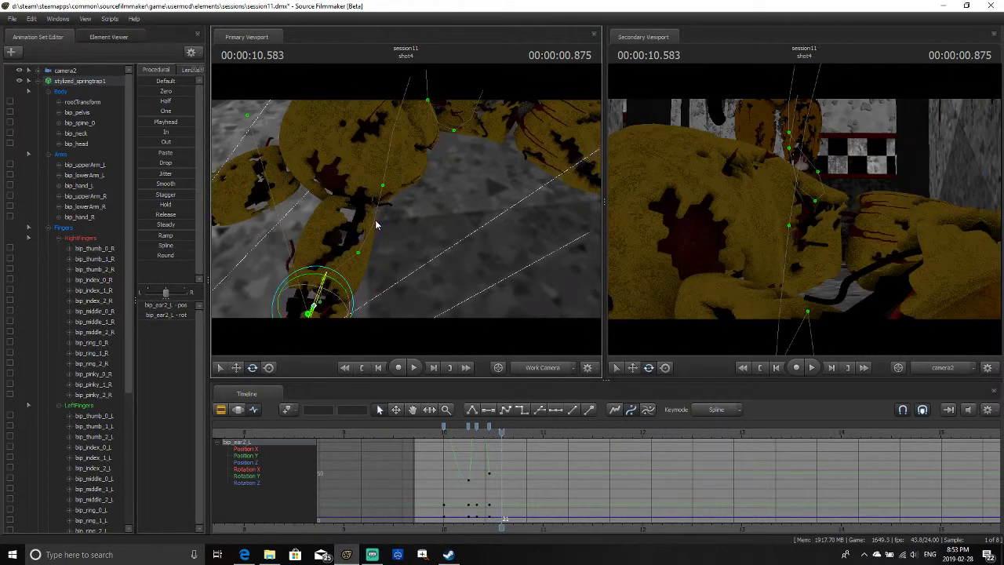
{"action": "left_click_drag", "start_coordinate": [376, 224], "coordinate": [322, 259]}
Keyframe the upper left ear bone at frames 23 and 24, settling the ear tip along the floor
{"action": "key", "text": "Right"}
{"action": "key", "text": "Right"}
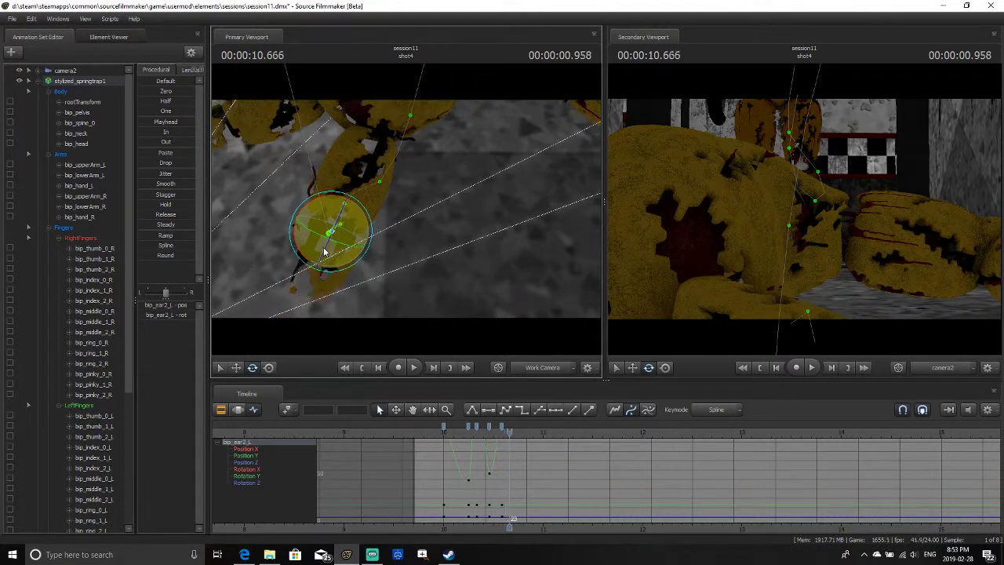
{"action": "left_click_drag", "start_coordinate": [326, 251], "coordinate": [327, 237]}
{"action": "key", "text": "Right"}
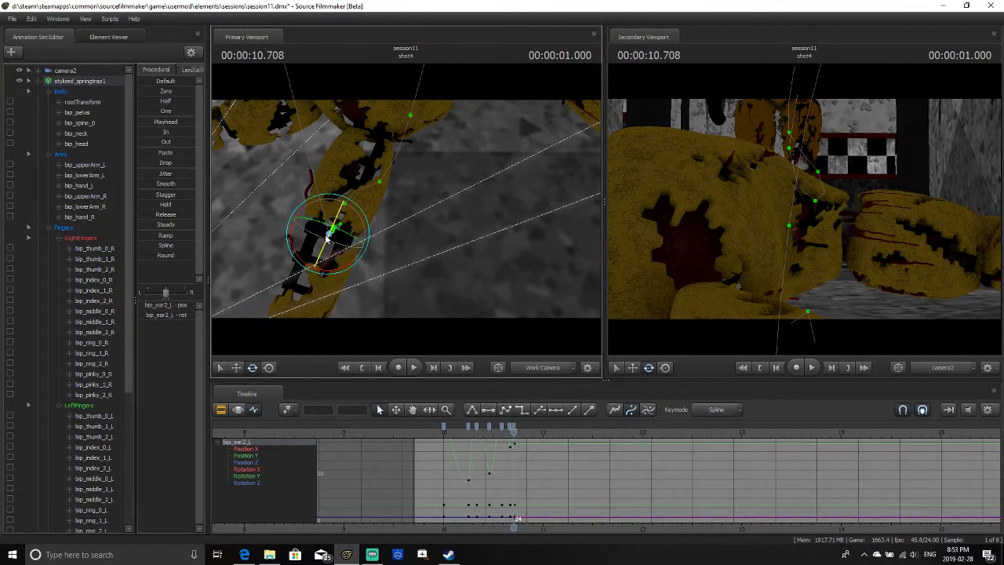
Step back through the fall and replay shot4 from near its start to check the left ear tip's motion
{"action": "key", "text": "Left"}
{"action": "key", "text": "Left"}
{"action": "key", "text": "Left"}
{"action": "key", "text": "Left"}
{"action": "key", "text": "Left"}
{"action": "key", "text": "Left"}
{"action": "key", "text": "Left"}
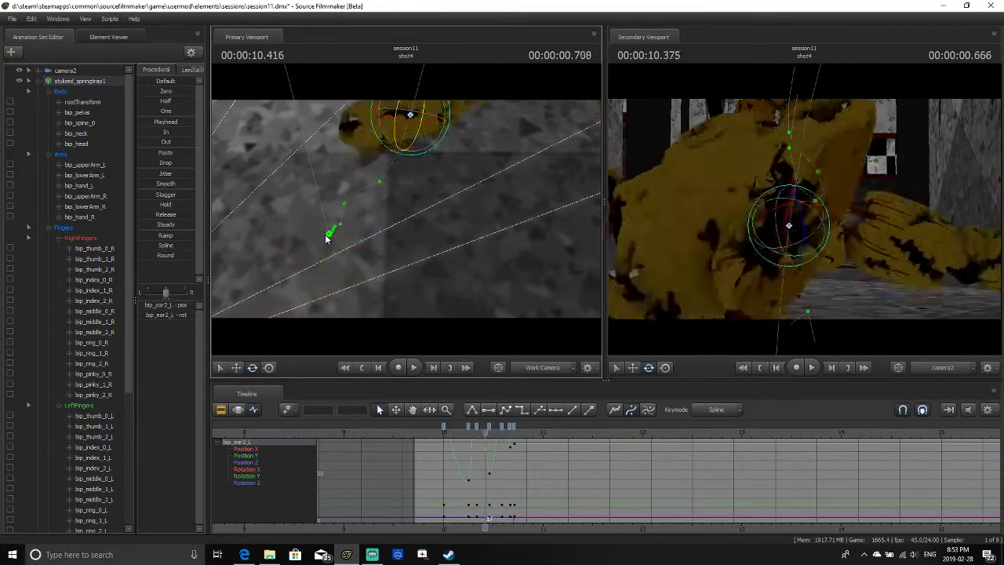
{"action": "key", "text": "Left"}
{"action": "key", "text": "Left"}
{"action": "key", "text": "Left"}
{"action": "key", "text": "Left"}
{"action": "key", "text": "space"}
{"action": "key", "text": "space"}
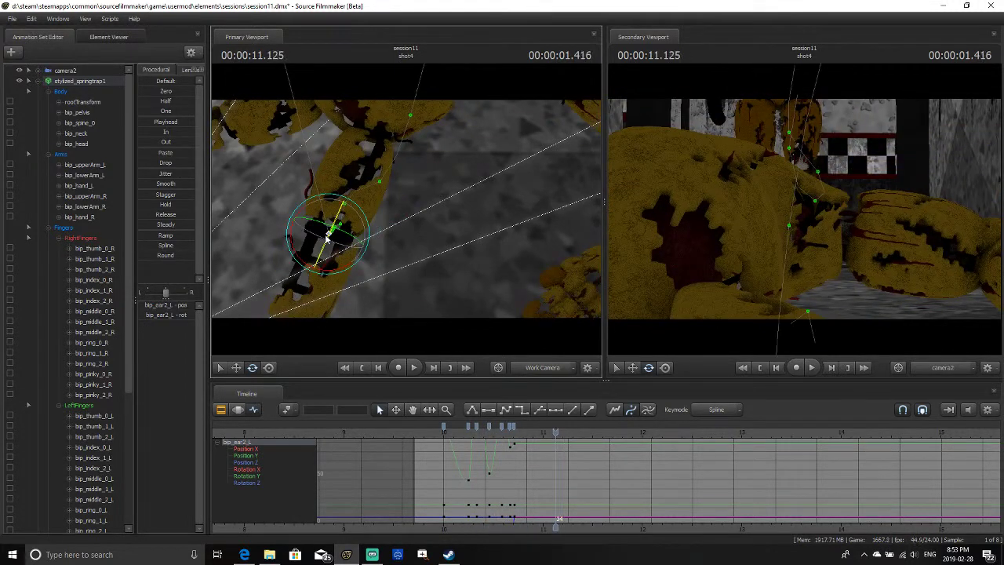
{"action": "left_click", "coordinate": [423, 430]}
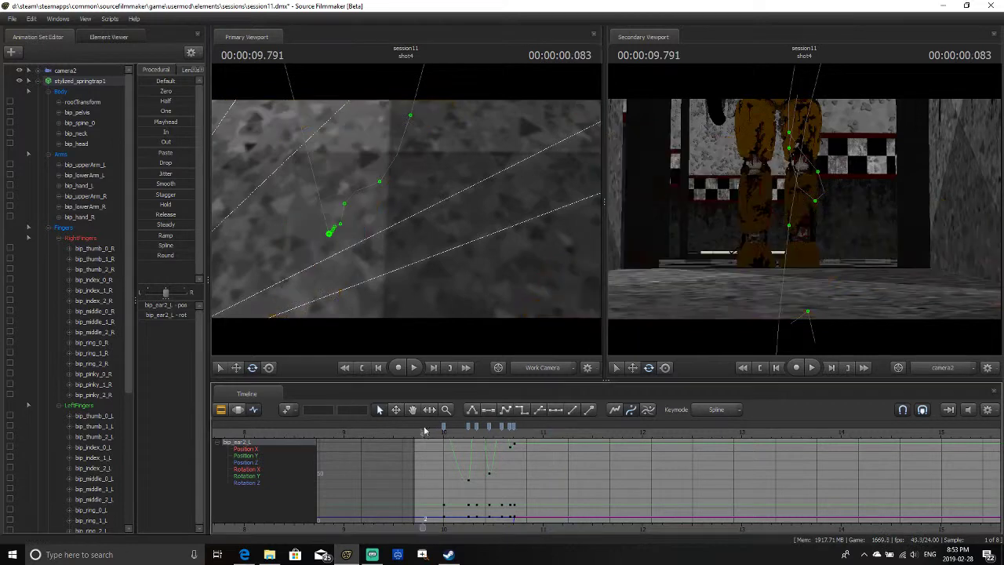
{"action": "key", "text": "space"}
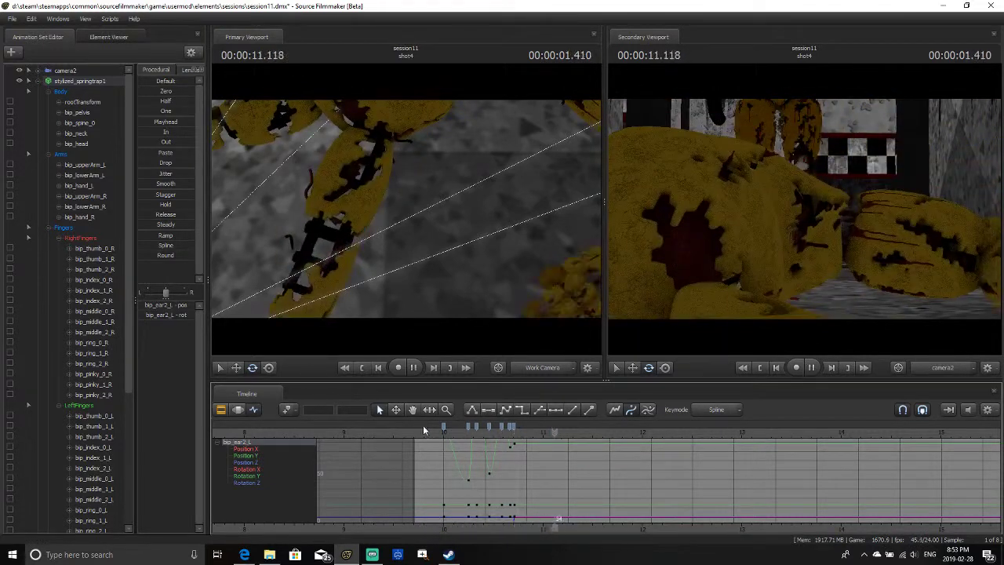
{"action": "left_click", "coordinate": [430, 430]}
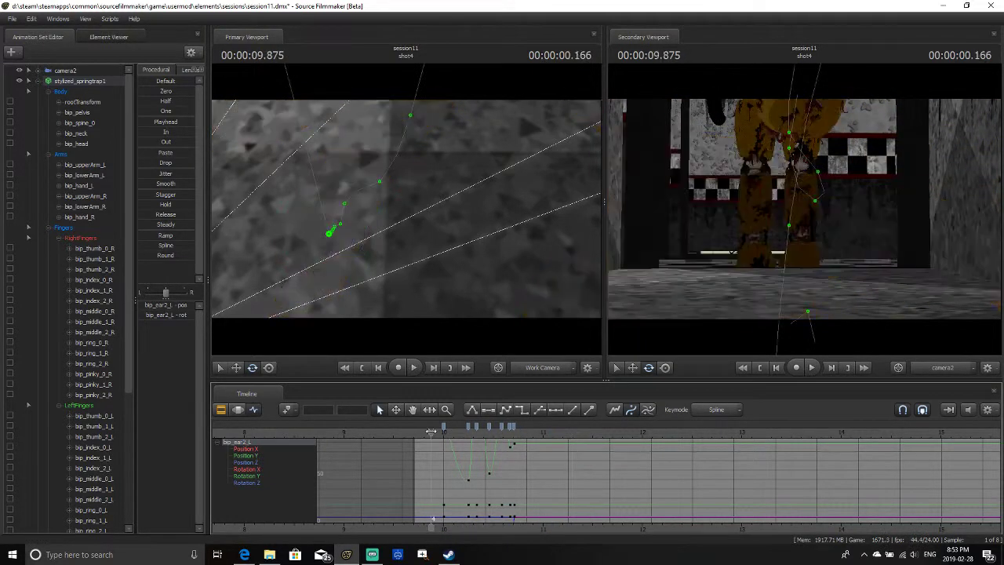
Pull the work camera back to a wide view of the hallway and replay the fall from near shot4's start
{"action": "key", "text": "s"}
{"action": "mouse_move", "coordinate": [436, 266]}
{"action": "left_mouse_down"}
{"action": "mouse_move", "coordinate": [461, 200]}
{"action": "mouse_move", "coordinate": [435, 270]}
{"action": "left_mouse_up"}
{"action": "left_click_drag", "start_coordinate": [470, 326], "coordinate": [411, 217]}
{"action": "key", "text": "d"}
{"action": "left_click", "coordinate": [414, 367]}
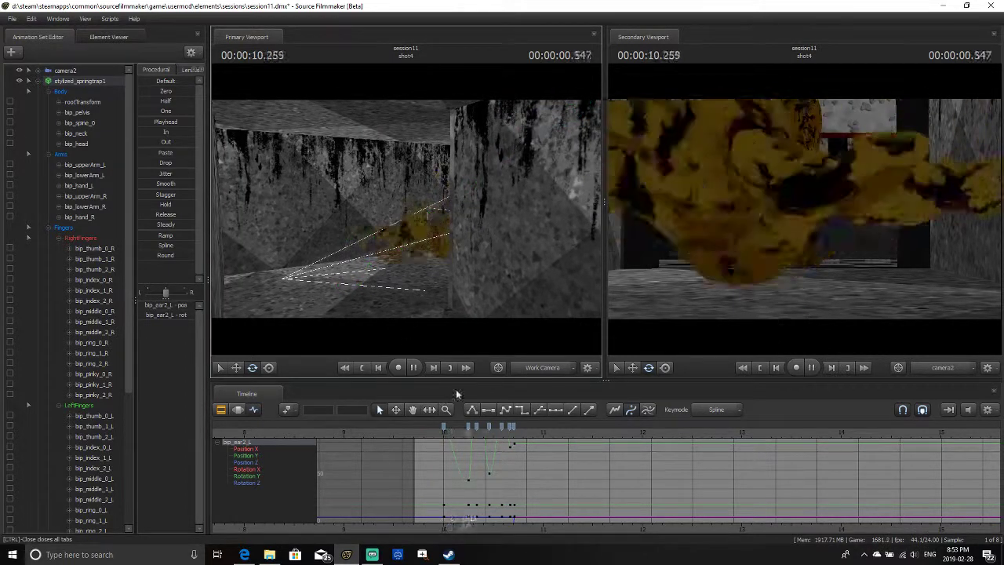
{"action": "left_click", "coordinate": [436, 432]}
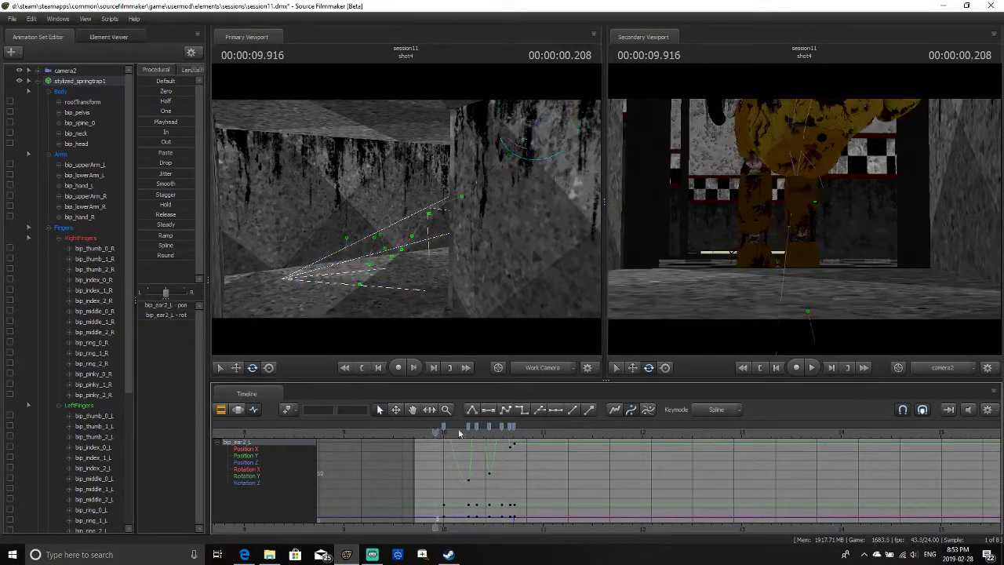
{"action": "key", "text": "space"}
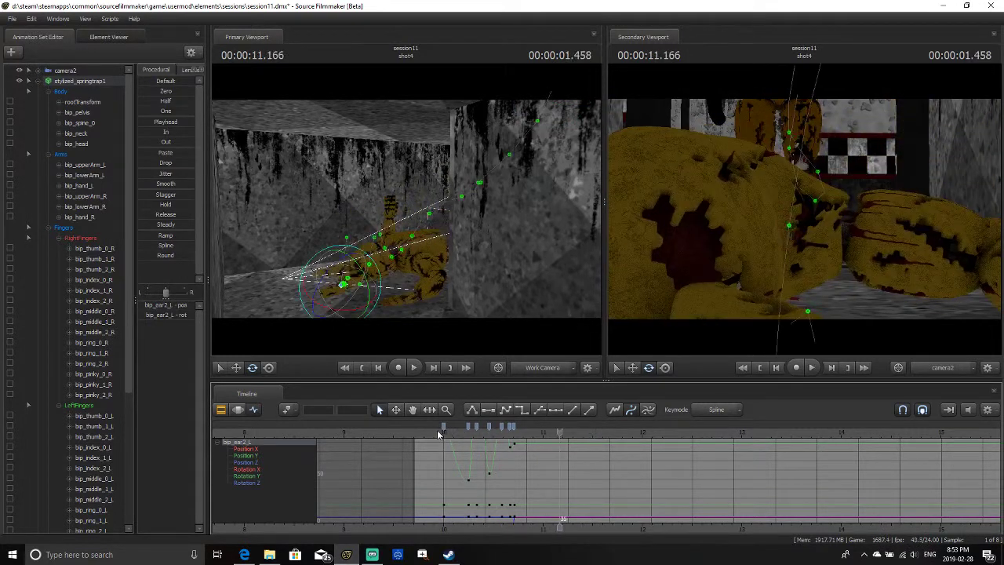
Step through the first 15 frames of shot4 forward and backward to examine the left ear's motion
{"action": "left_click", "coordinate": [437, 431]}
{"action": "key", "text": "Right"}
{"action": "key", "text": "Right"}
{"action": "key", "text": "Right"}
{"action": "key", "text": "Right"}
{"action": "key", "text": "Right"}
{"action": "key", "text": "Right"}
{"action": "key", "text": "Right"}
{"action": "key", "text": "Right"}
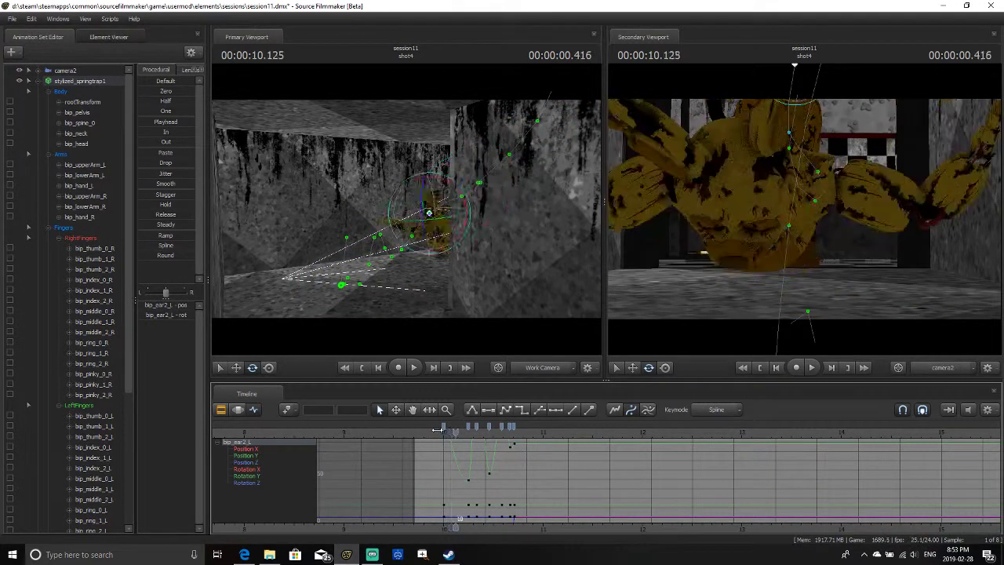
{"action": "key", "text": "Right"}
{"action": "key", "text": "Right"}
{"action": "key", "text": "Right"}
{"action": "key", "text": "Right"}
{"action": "key", "text": "Right"}
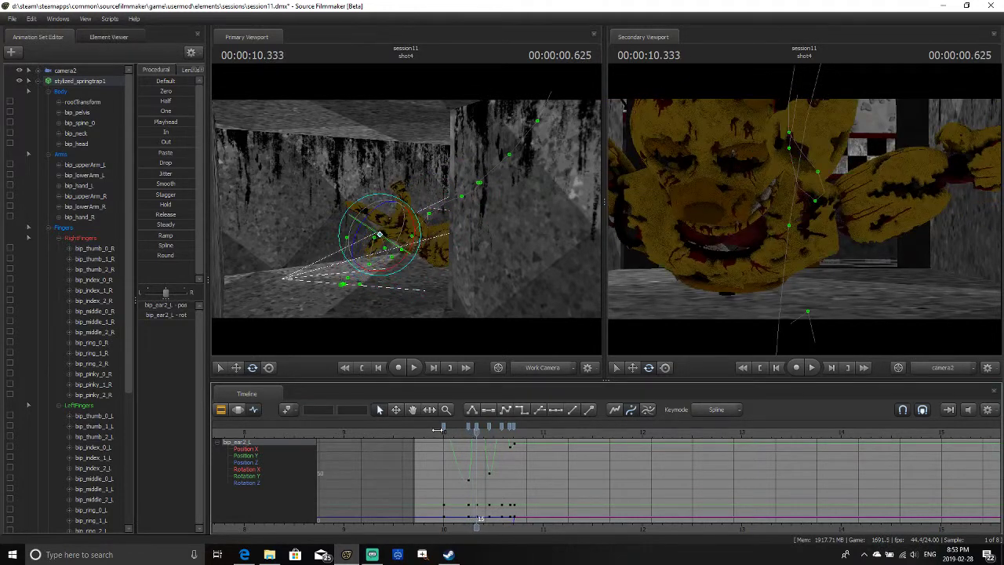
{"action": "key", "text": "Left"}
{"action": "key", "text": "Left"}
{"action": "key", "text": "Left"}
{"action": "key", "text": "Left"}
{"action": "key", "text": "Left"}
{"action": "key", "text": "Left"}
{"action": "key", "text": "Left"}
{"action": "key", "text": "Left"}
{"action": "key", "text": "Left"}
{"action": "key", "text": "Left"}
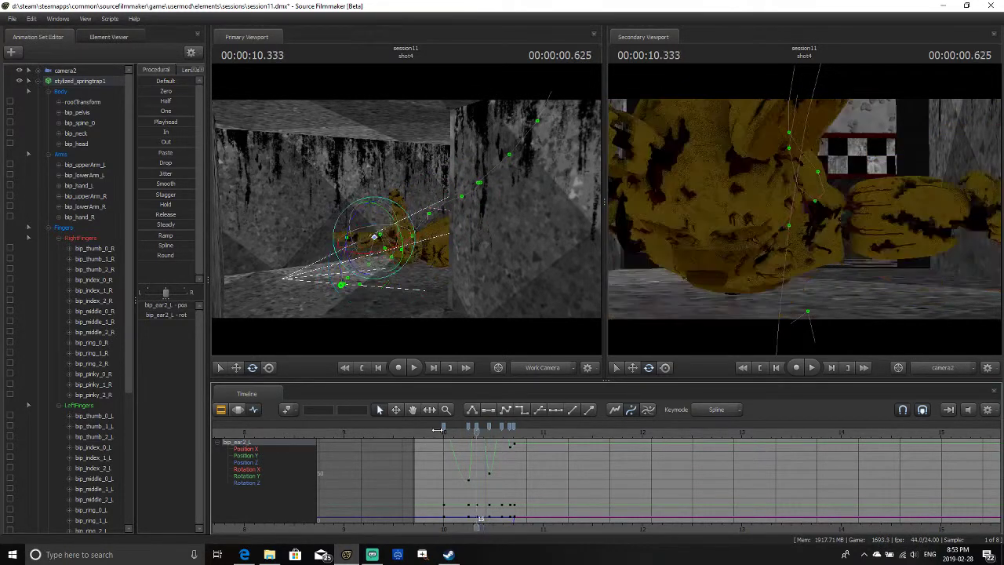
Replay the fall within shot4 and from several points late in shot3 to check the animation across the cut
{"action": "key", "text": "space"}
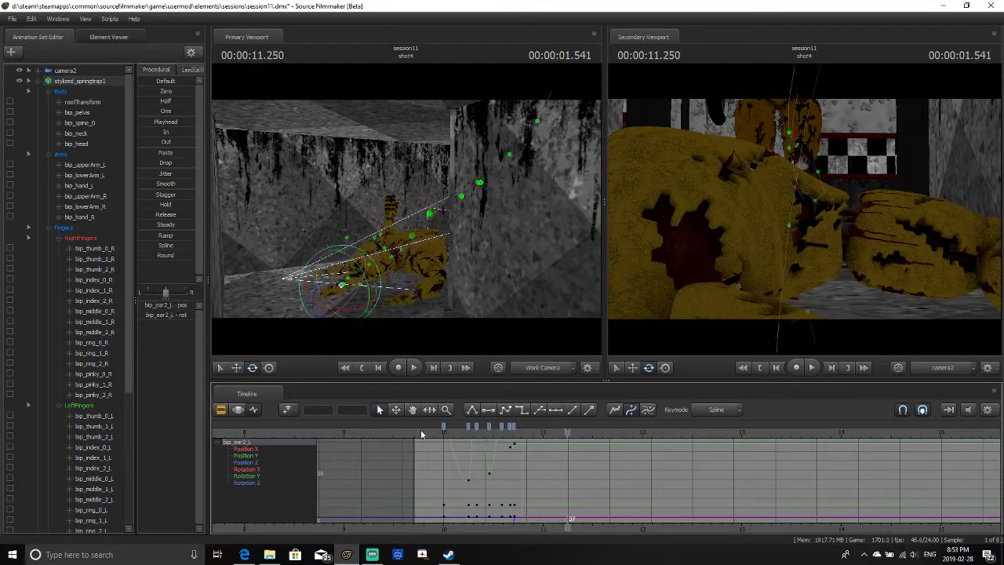
{"action": "key", "text": "space"}
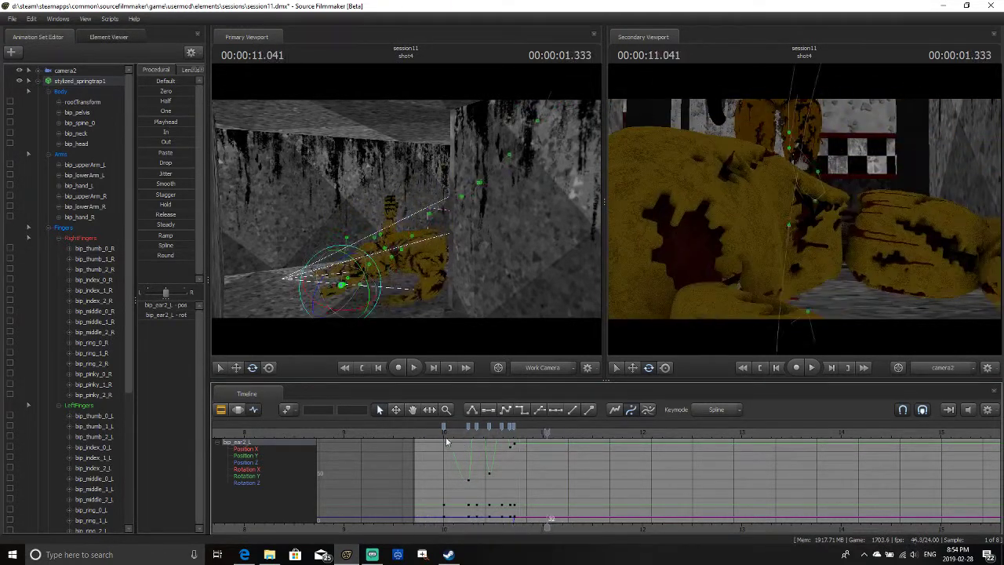
{"action": "left_click", "coordinate": [436, 432]}
{"action": "key", "text": "space"}
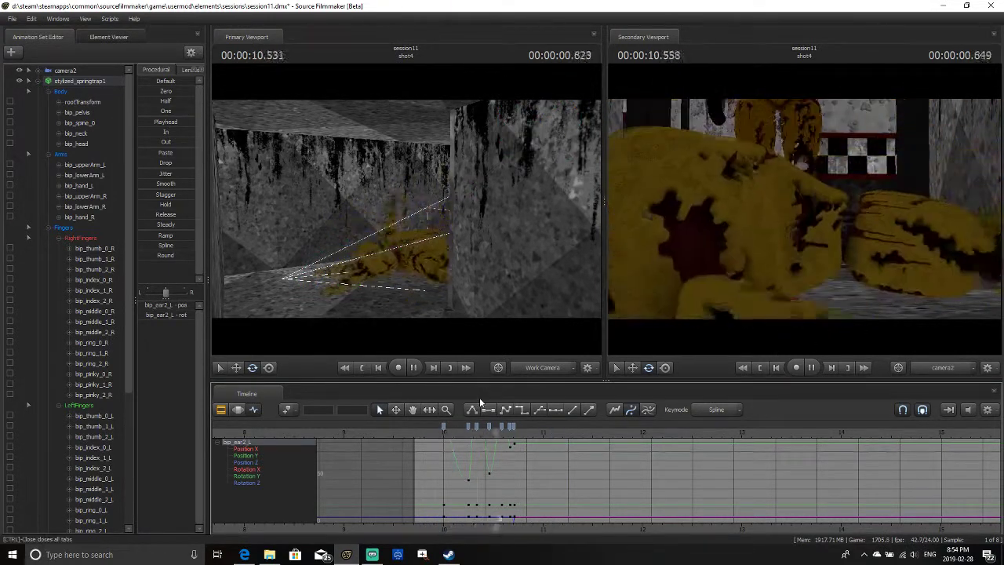
{"action": "left_click", "coordinate": [401, 432]}
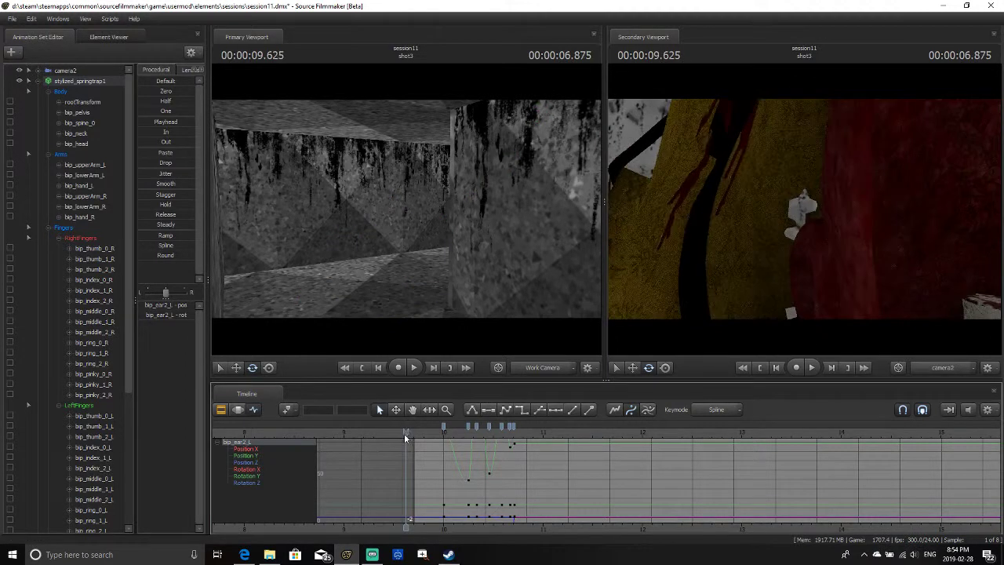
{"action": "left_click_drag", "start_coordinate": [405, 431], "coordinate": [252, 417]}
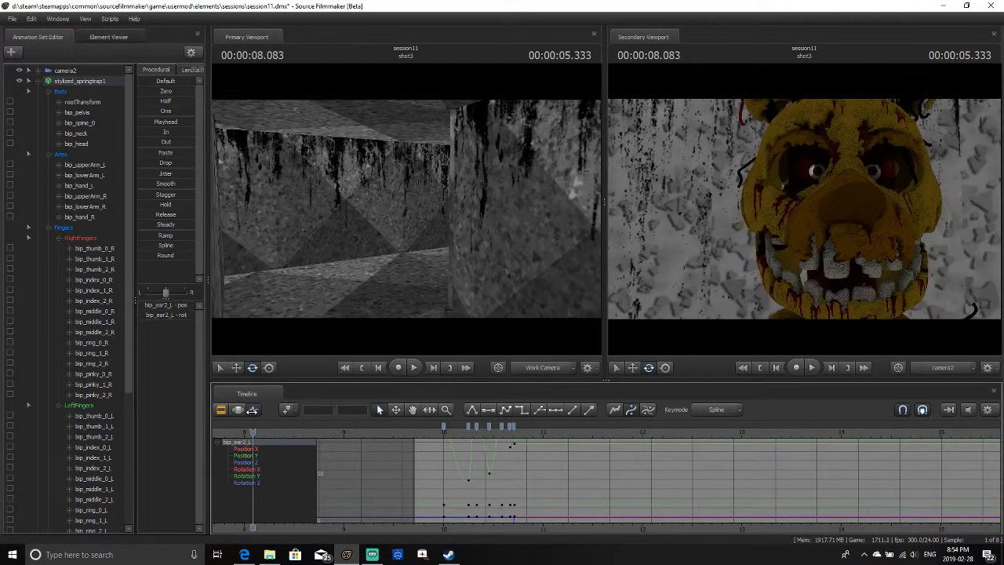
{"action": "key", "text": "space"}
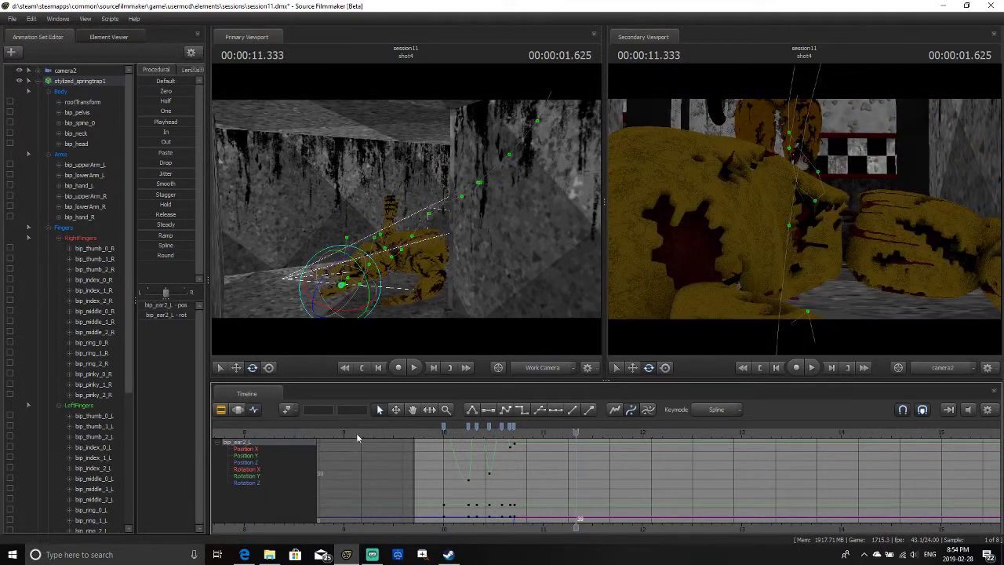
{"action": "left_click", "coordinate": [364, 433]}
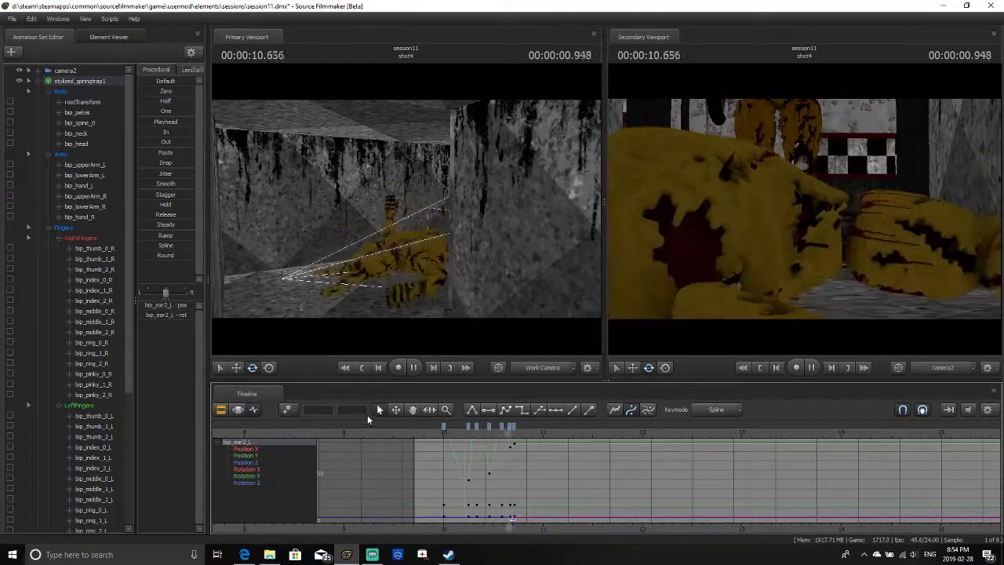
{"action": "left_click_drag", "start_coordinate": [340, 433], "coordinate": [298, 439]}
{"action": "right_click", "coordinate": [299, 442]}
{"action": "left_click", "coordinate": [282, 435]}
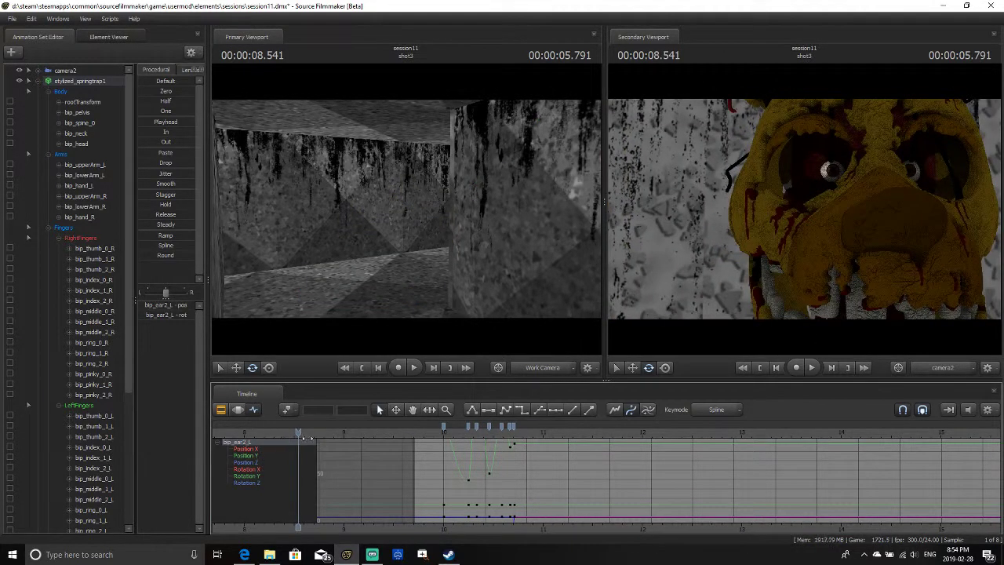
{"action": "key", "text": "space"}
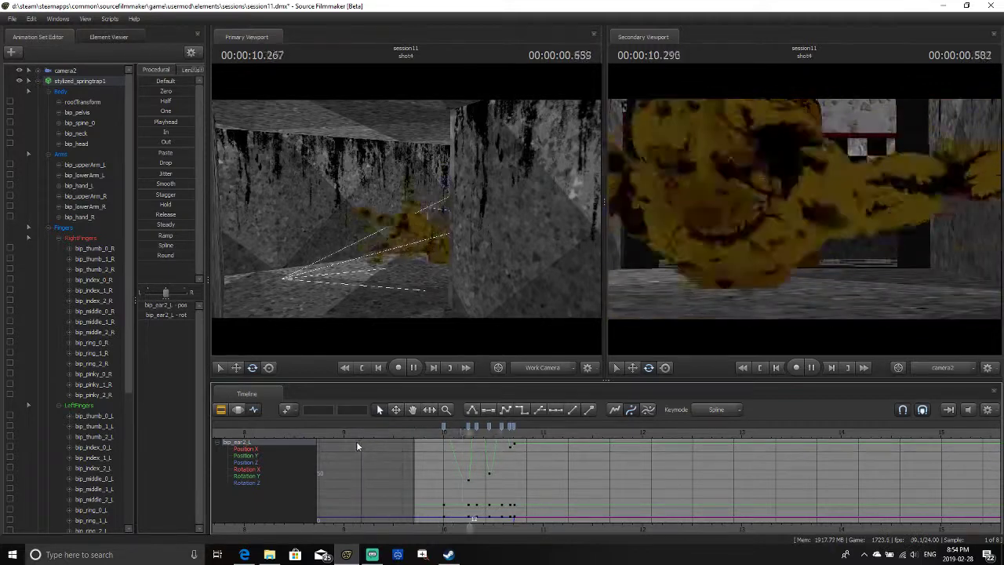
{"action": "key", "text": "space"}
{"action": "left_click_drag", "start_coordinate": [331, 429], "coordinate": [285, 433]}
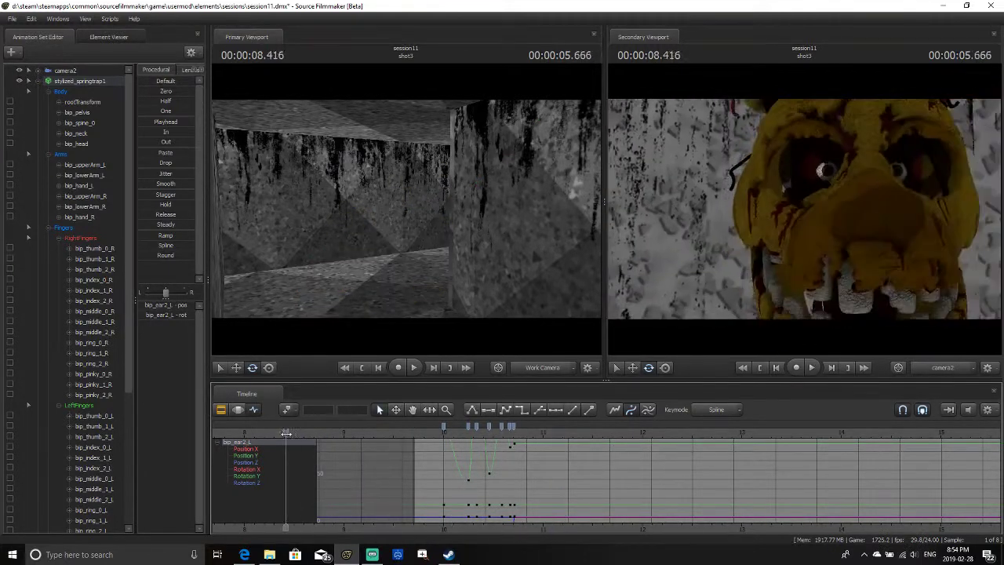
{"action": "key", "text": "space"}
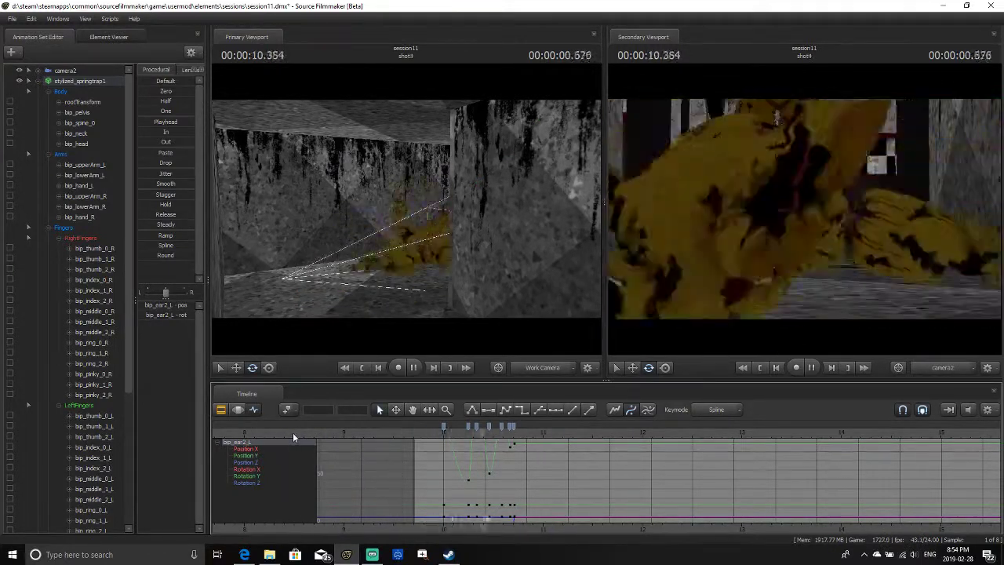
{"action": "key", "text": "space"}
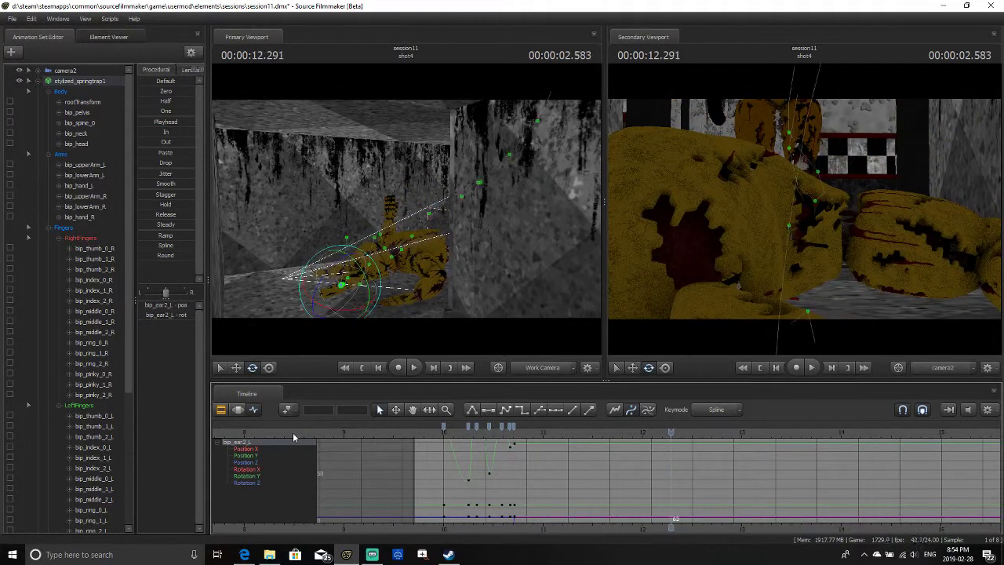
Keyframe the lower right ear bone (bip_ear1_R) at frames 7 and 11, rotating the ear up off the floor at frame 11
{"action": "mouse_move", "coordinate": [522, 432]}
{"action": "left_mouse_down"}
{"action": "mouse_move", "coordinate": [463, 436]}
{"action": "mouse_move", "coordinate": [513, 432]}
{"action": "left_mouse_up"}
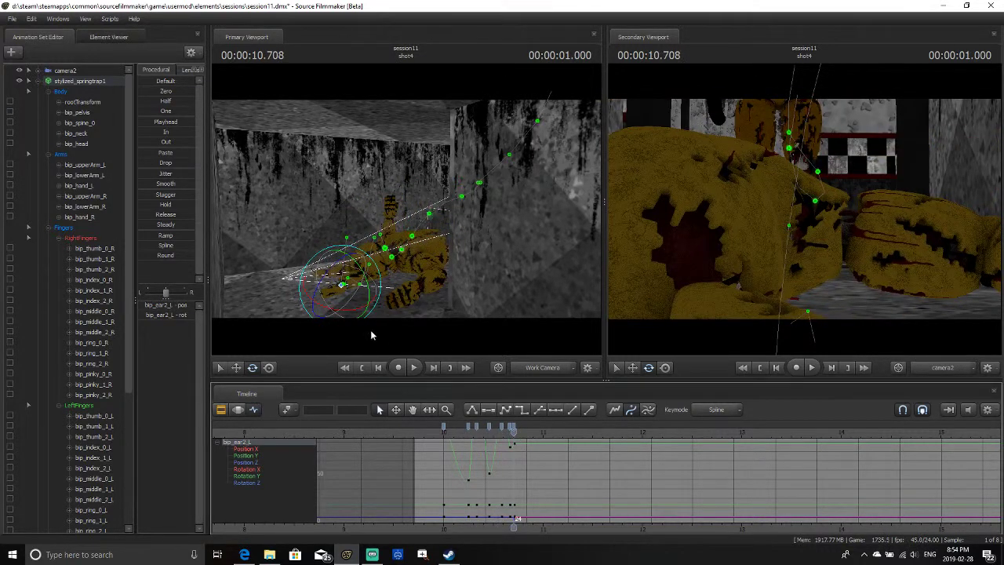
{"action": "left_click", "coordinate": [444, 432]}
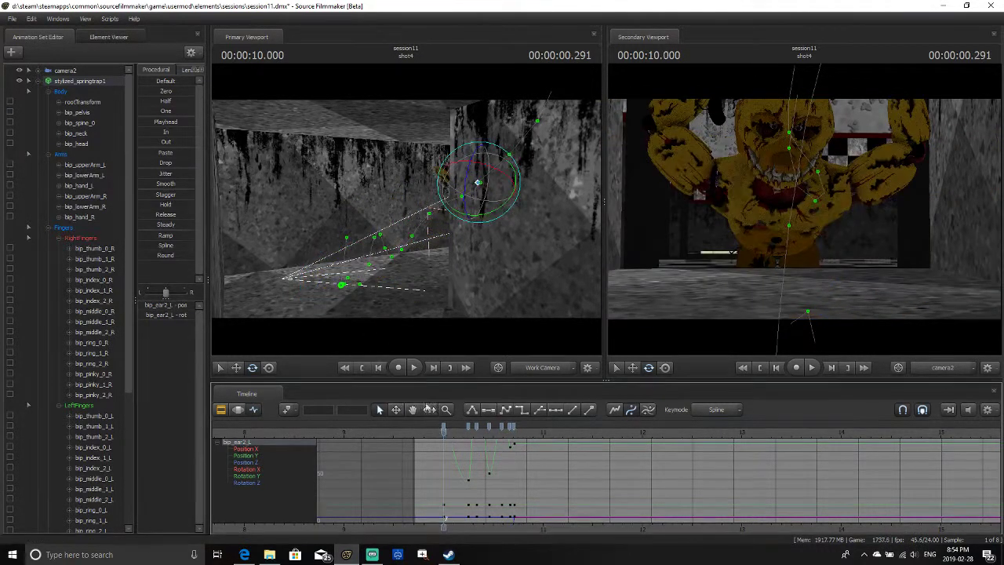
{"action": "left_click_drag", "start_coordinate": [405, 342], "coordinate": [392, 318]}
{"action": "left_click_drag", "start_coordinate": [406, 210], "coordinate": [410, 212]}
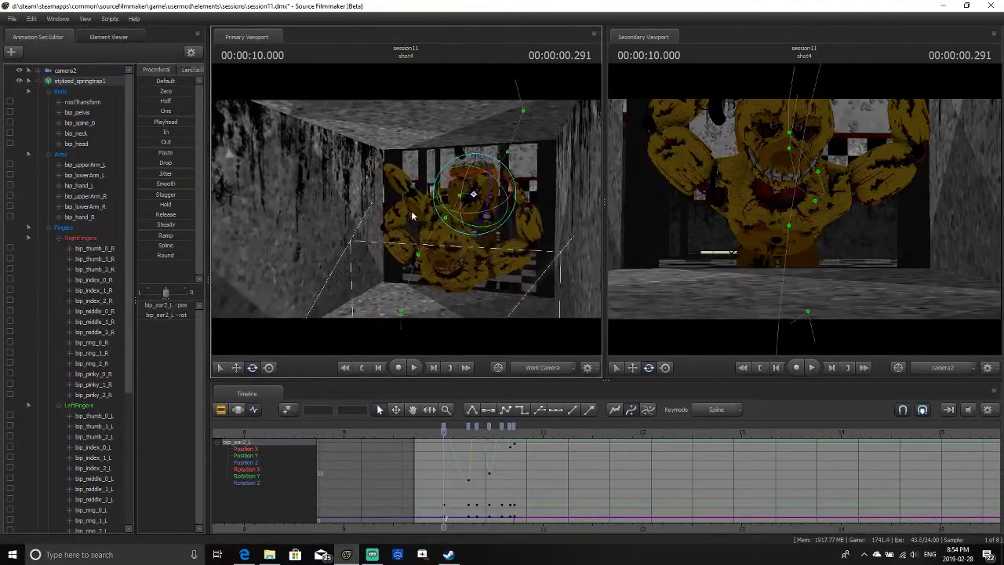
{"action": "key", "text": "ctrl"}
{"action": "left_click", "coordinate": [434, 224]}
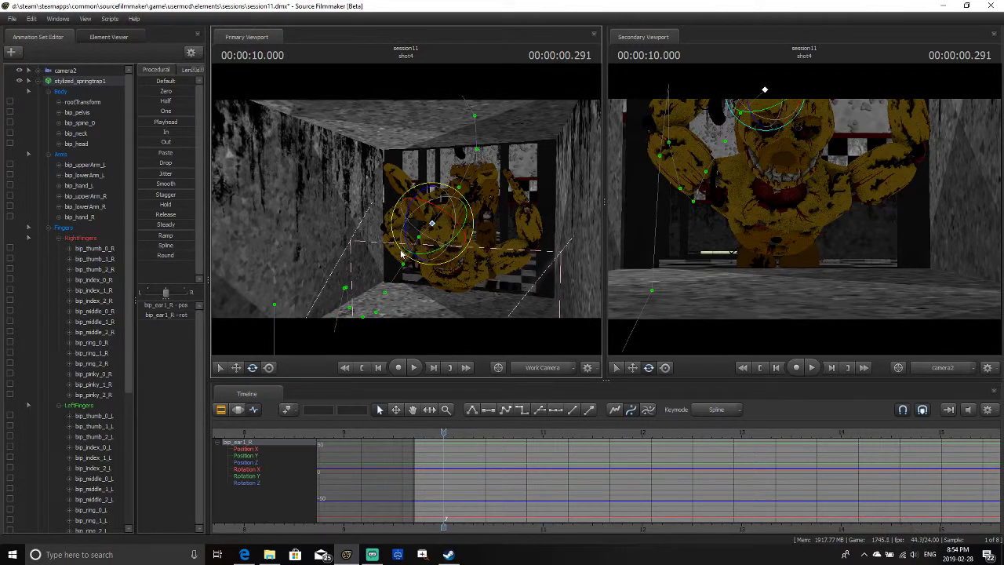
{"action": "key", "text": "Right"}
{"action": "key", "text": "Right"}
{"action": "key", "text": "Right"}
{"action": "key", "text": "Right"}
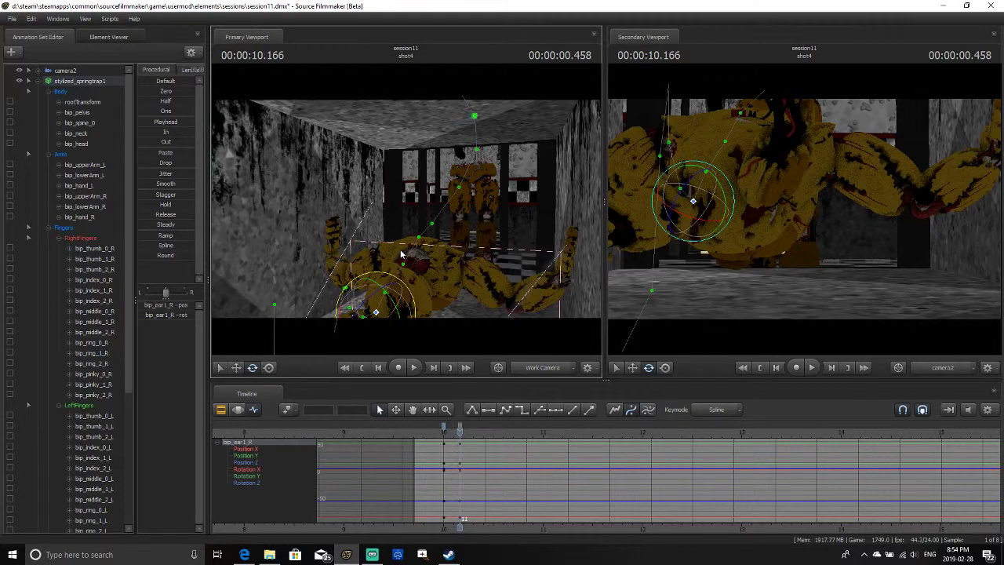
{"action": "left_click_drag", "start_coordinate": [403, 238], "coordinate": [395, 284]}
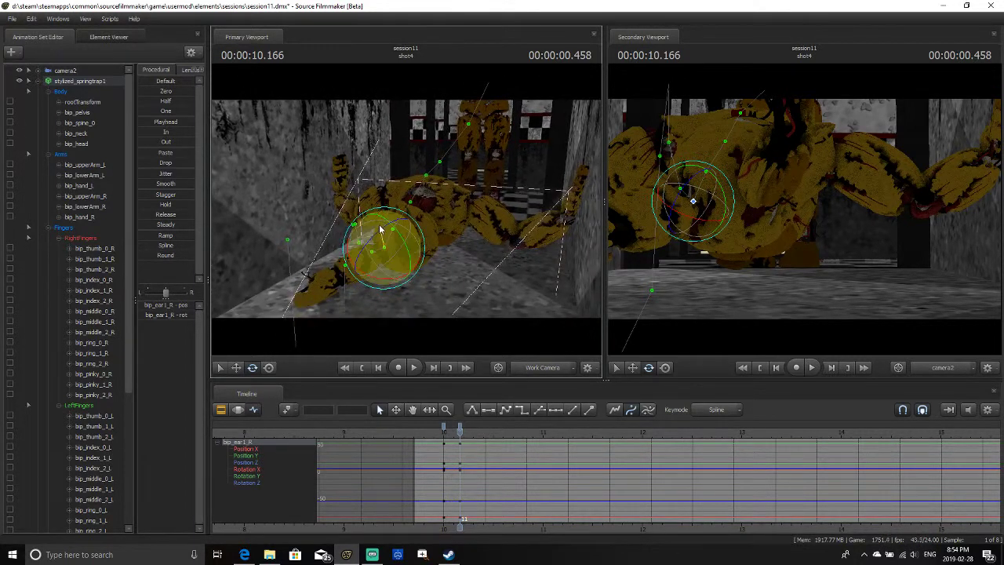
{"action": "left_click_drag", "start_coordinate": [381, 229], "coordinate": [390, 226]}
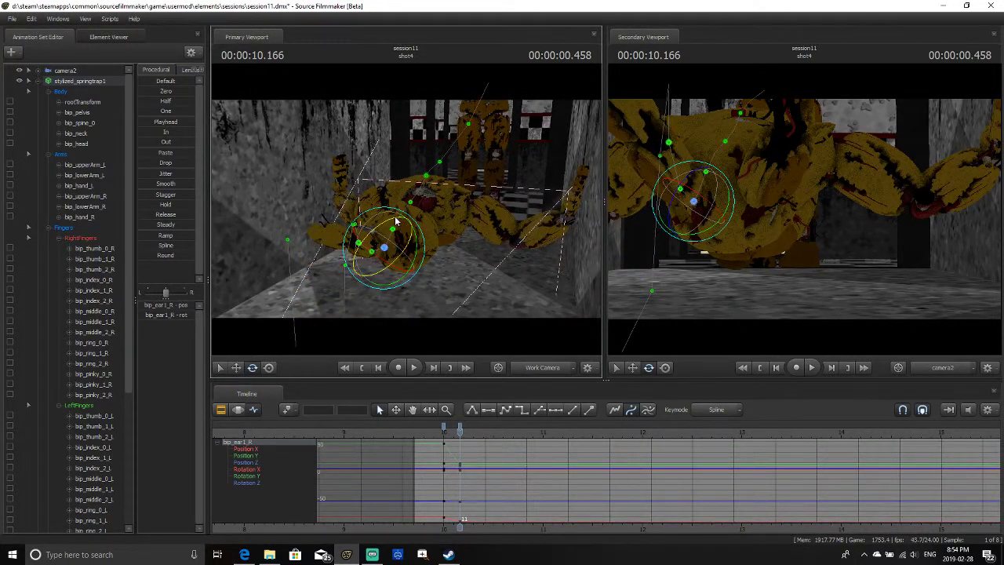
Step back and forth between frames 11 and 16 of shot4 to examine the right ear's position as the head bounces
{"action": "key", "text": "Right"}
{"action": "key", "text": "Right"}
{"action": "key", "text": "Right"}
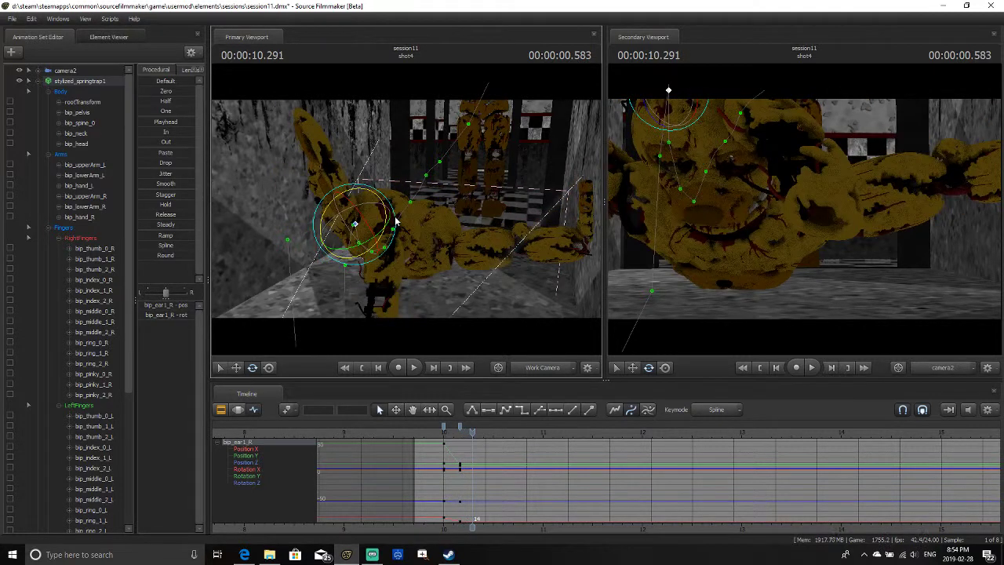
{"action": "key", "text": "Right"}
{"action": "key", "text": "Left"}
{"action": "key", "text": "Left"}
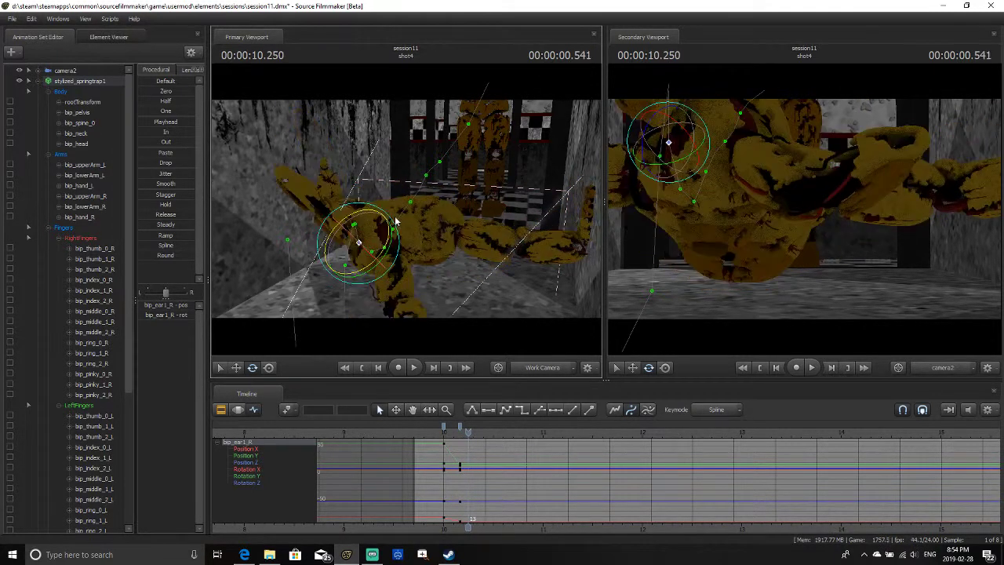
{"action": "key", "text": "Right"}
{"action": "key", "text": "Right"}
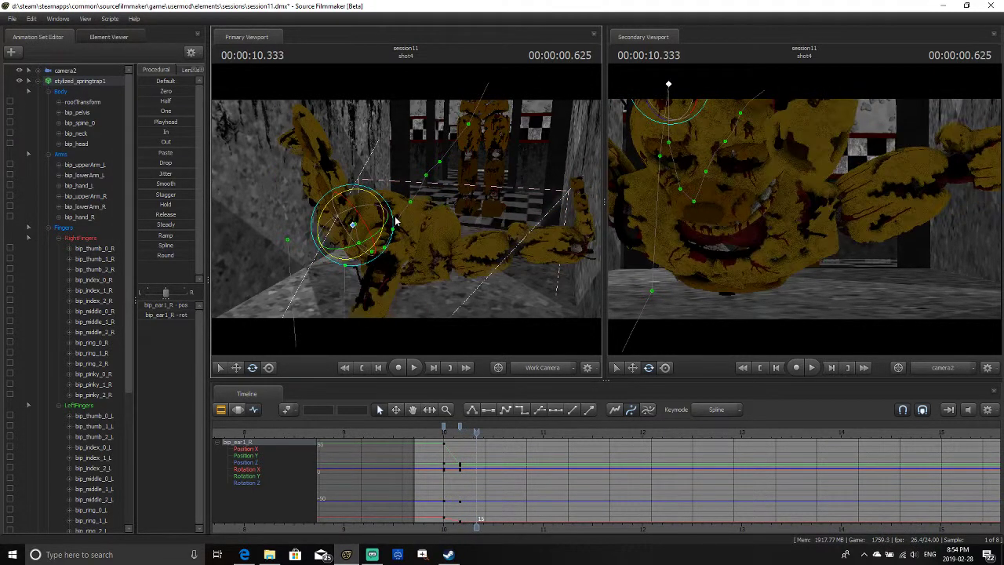
{"action": "key", "text": "Right"}
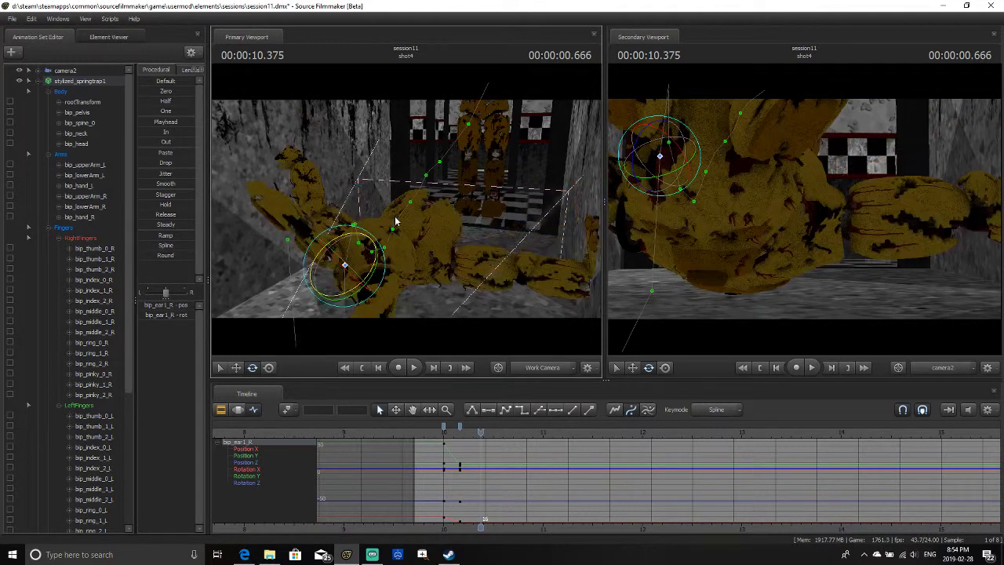
{"action": "key", "text": "Left"}
{"action": "key", "text": "Left"}
{"action": "key", "text": "Right"}
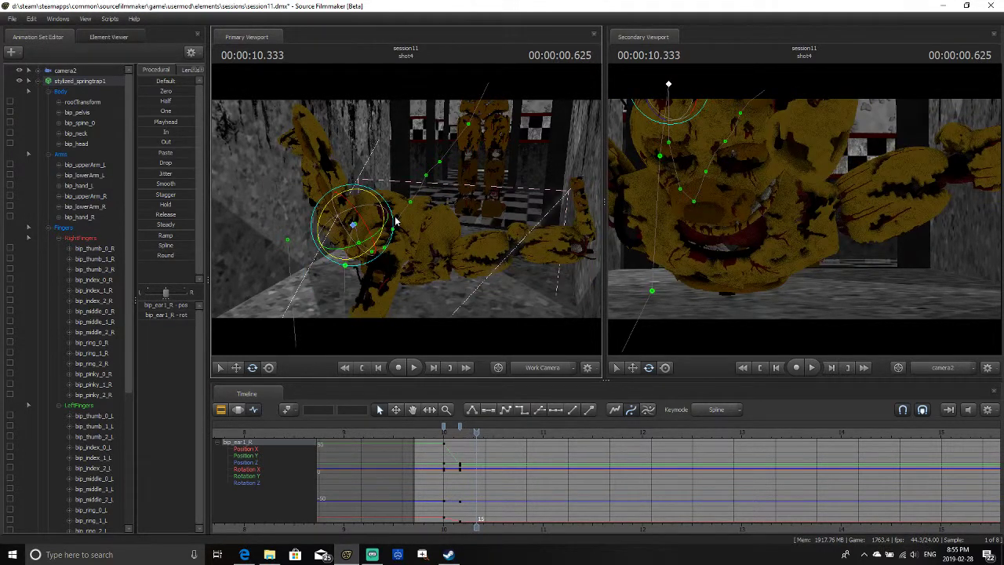
{"action": "key", "text": "Left"}
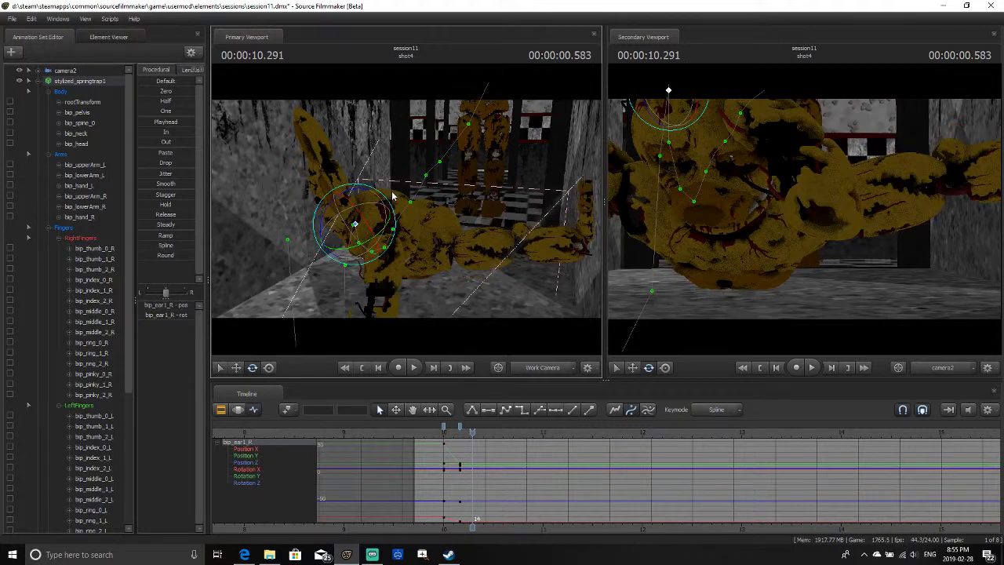
{"action": "key", "text": "Right"}
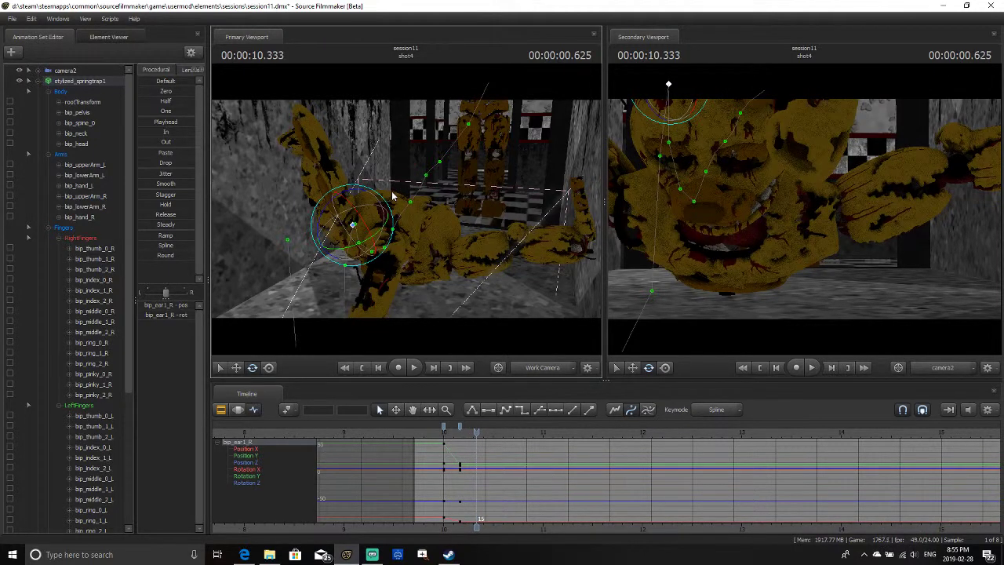
{"action": "key", "text": "Left"}
{"action": "key", "text": "Right"}
Keyframe the lower right ear bone (bip_ear1_R) at frame 14, rotating the ear down toward the floor
{"action": "left_click_drag", "start_coordinate": [462, 436], "coordinate": [446, 433]}
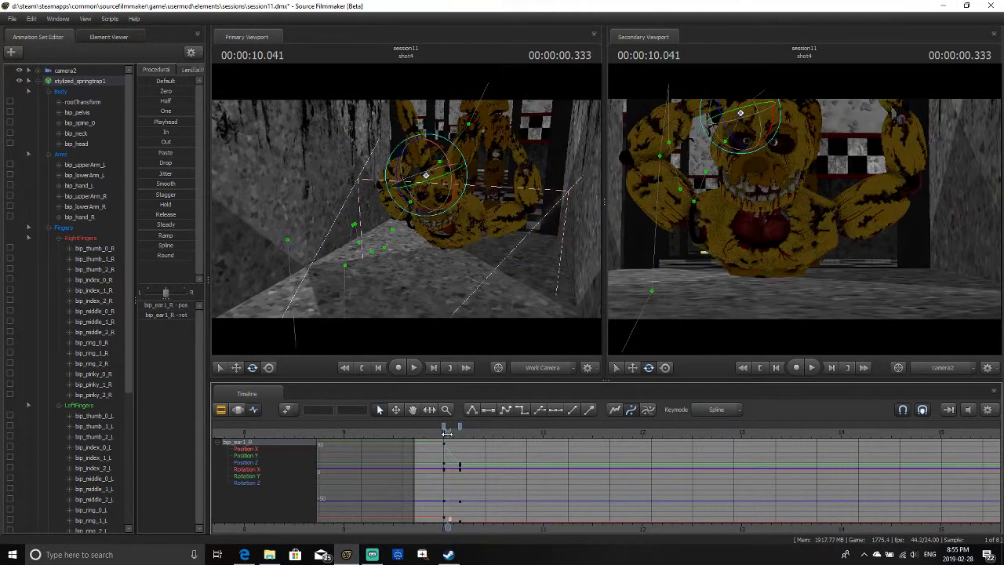
{"action": "key", "text": "Right"}
{"action": "key", "text": "Right"}
{"action": "key", "text": "Right"}
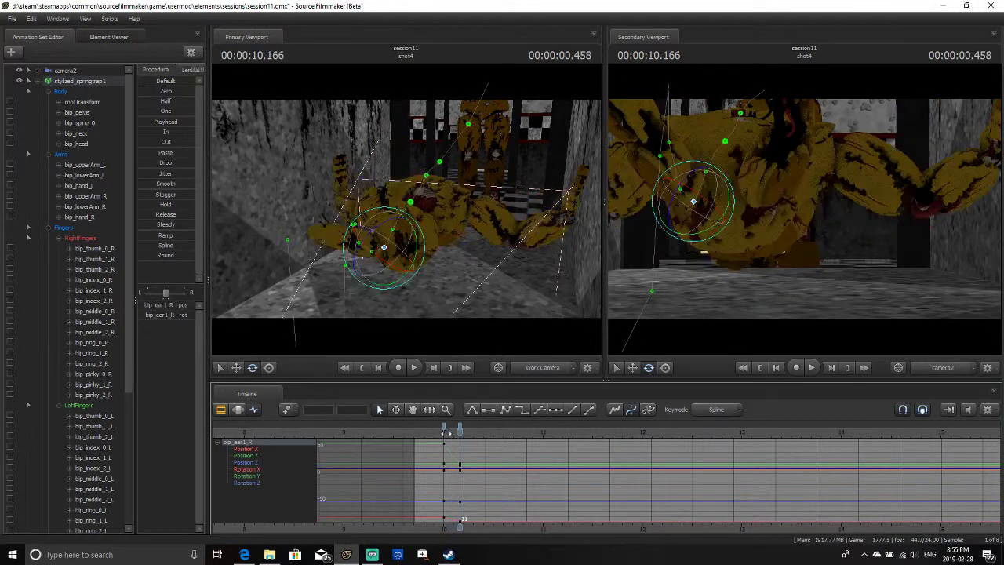
{"action": "key", "text": "Right"}
{"action": "key", "text": "Right"}
{"action": "key", "text": "Right"}
{"action": "key", "text": "Right"}
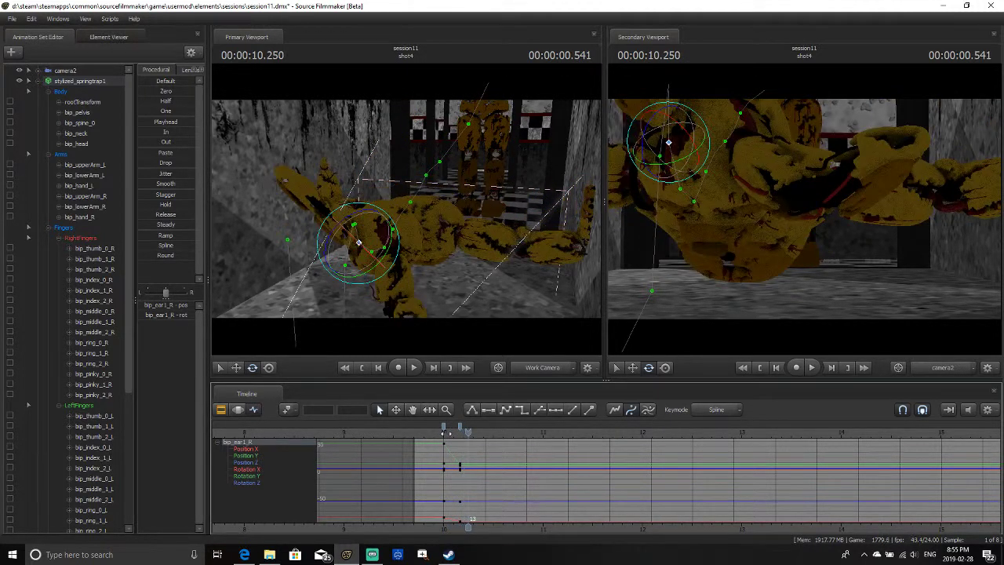
{"action": "key", "text": "Left"}
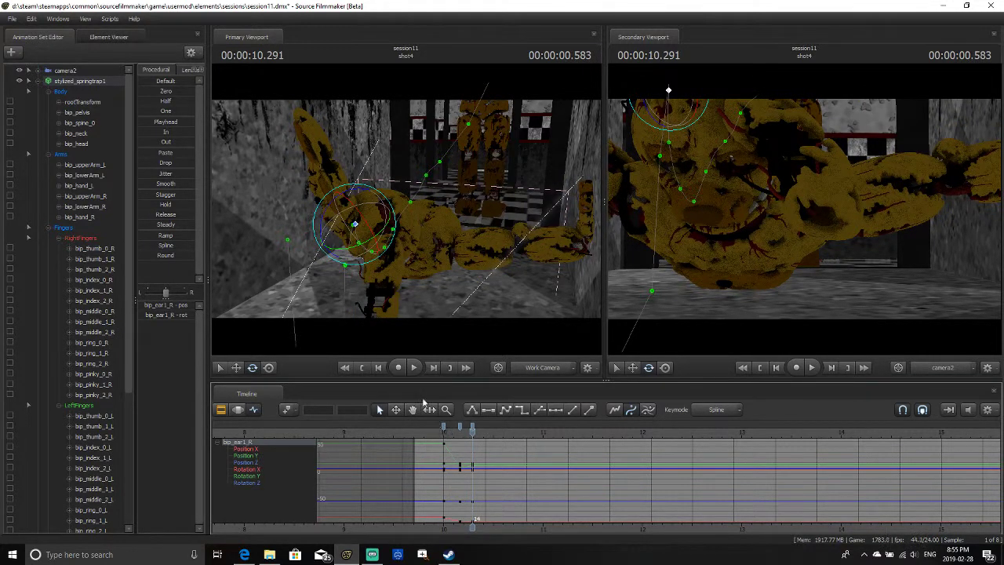
{"action": "left_click_drag", "start_coordinate": [340, 272], "coordinate": [339, 276]}
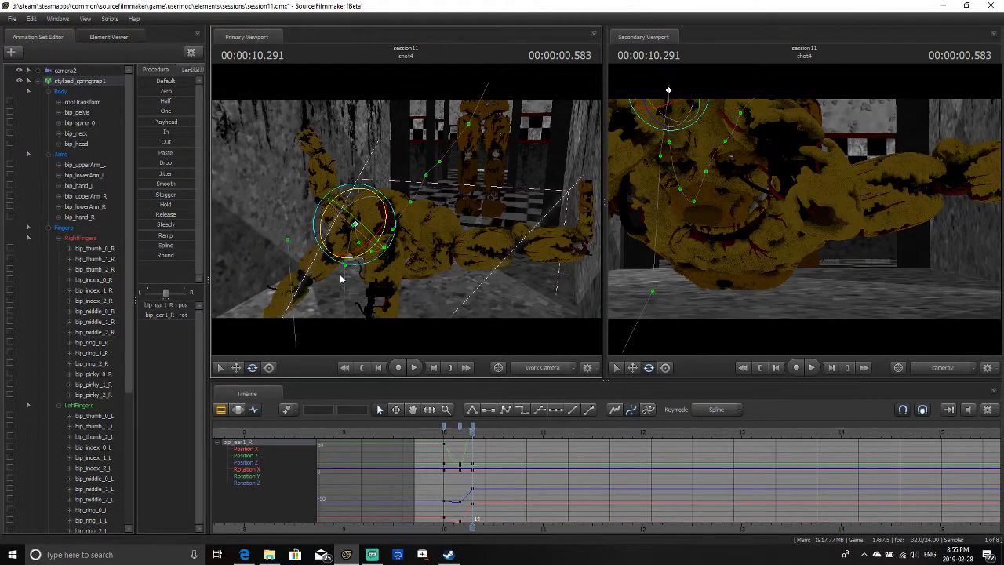
Keyframe the lower right ear bone at frame 17, rotating the ear so it extends outward just above the floor
{"action": "key", "text": "Right"}
{"action": "key", "text": "Right"}
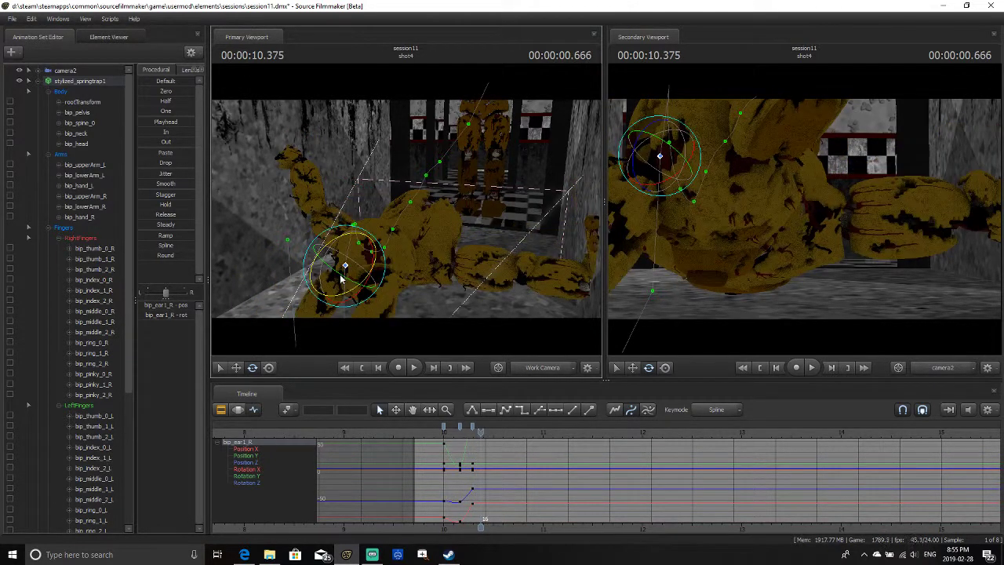
{"action": "key", "text": "Right"}
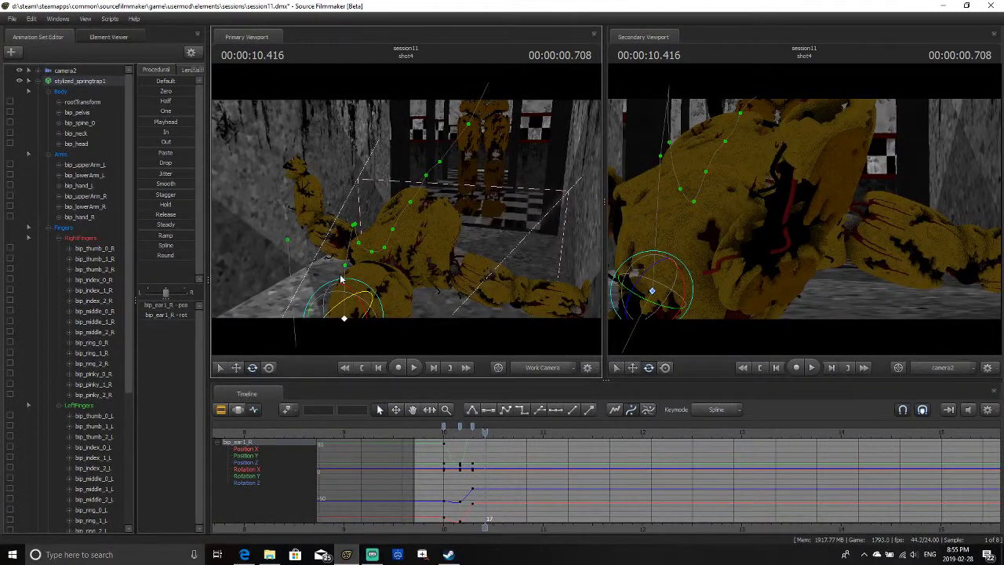
{"action": "left_click_drag", "start_coordinate": [340, 278], "coordinate": [402, 215]}
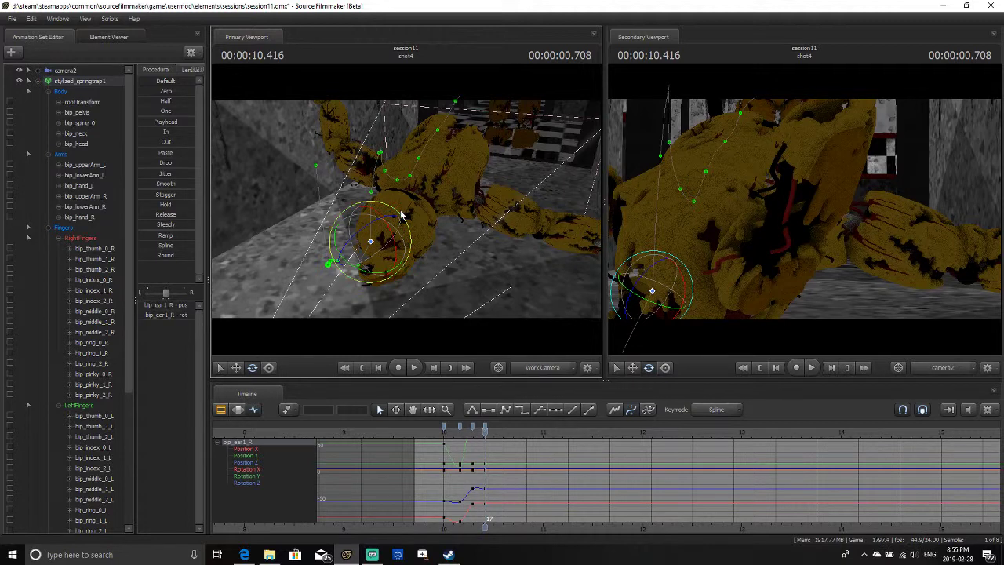
{"action": "left_click_drag", "start_coordinate": [401, 216], "coordinate": [451, 228]}
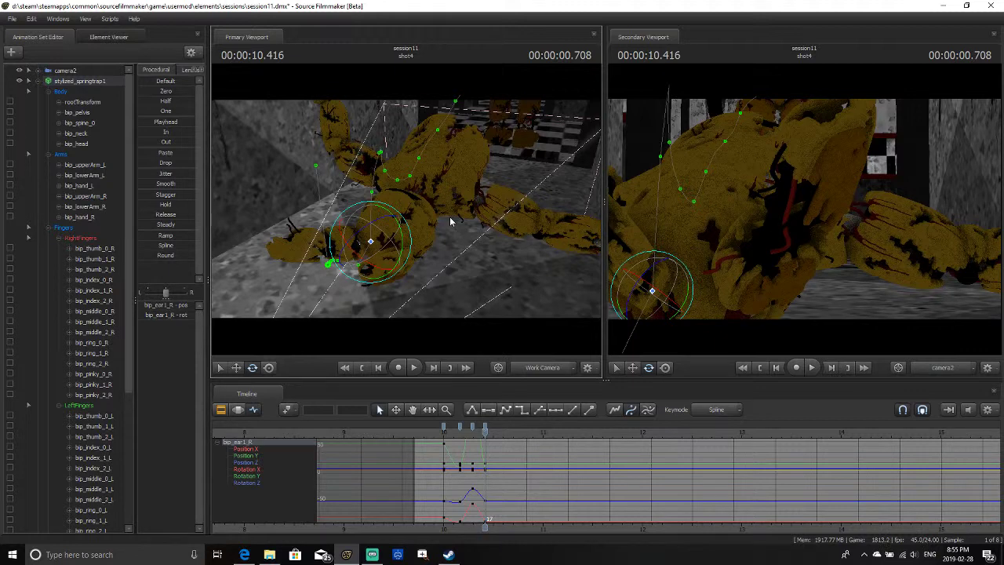
Keyframe the lower right ear bone at frame 20, rotating the ear down to rest along the floor
{"action": "key", "text": "Right"}
{"action": "key", "text": "Right"}
{"action": "key", "text": "Right"}
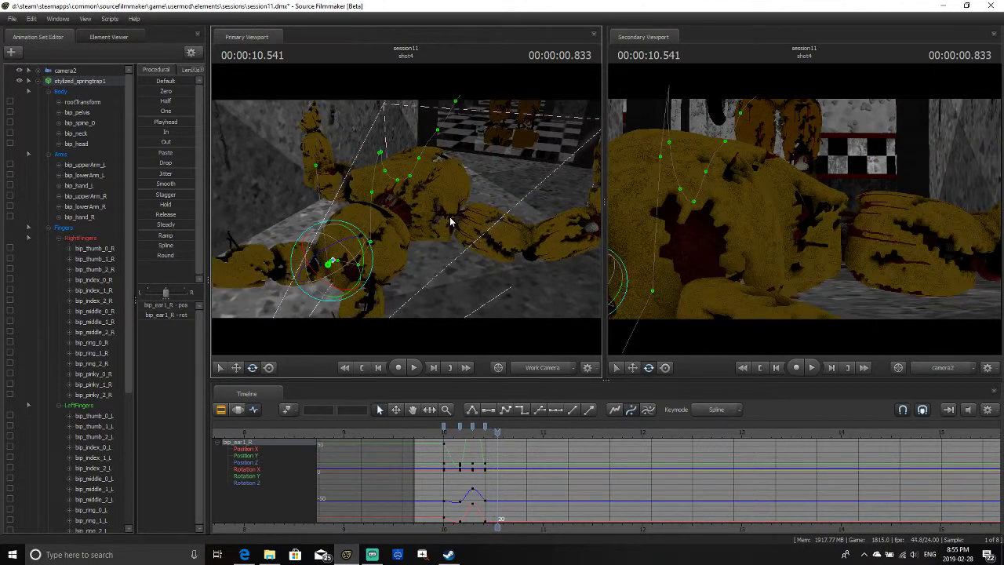
{"action": "key", "text": "Right"}
{"action": "key", "text": "Left"}
{"action": "key", "text": "Left"}
{"action": "key", "text": "Right"}
{"action": "mouse_move", "coordinate": [337, 251]}
{"action": "left_mouse_down"}
{"action": "mouse_move", "coordinate": [318, 265]}
{"action": "mouse_move", "coordinate": [340, 262]}
{"action": "left_mouse_up"}
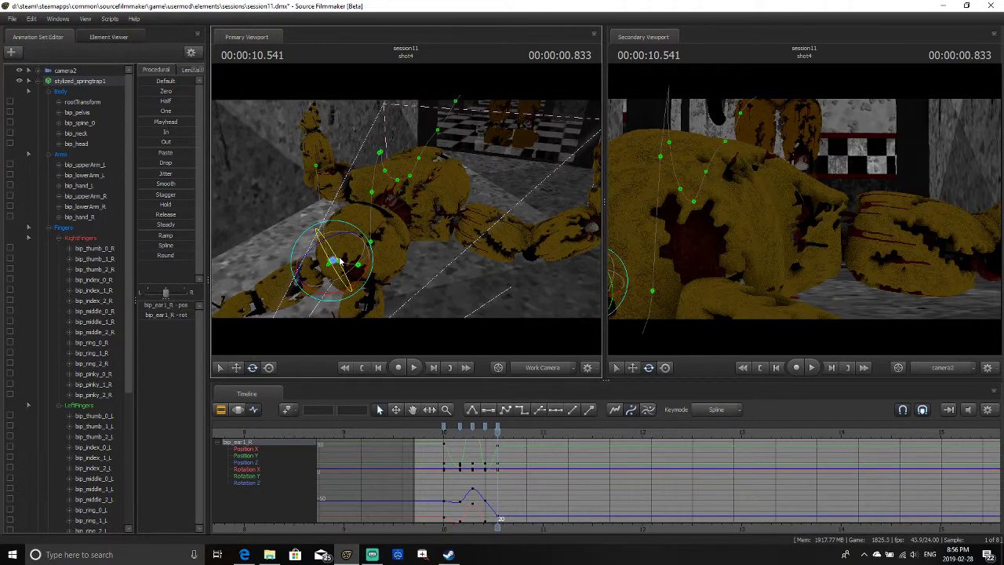
Return to frame 12 of shot4 and replay the landing twice to check the right ear's motion
{"action": "key", "text": "Left"}
{"action": "key", "text": "Left"}
{"action": "key", "text": "Left"}
{"action": "key", "text": "Left"}
{"action": "key", "text": "Left"}
{"action": "key", "text": "Left"}
{"action": "key", "text": "Left"}
{"action": "key", "text": "Left"}
{"action": "key", "text": "Left"}
{"action": "key", "text": "Left"}
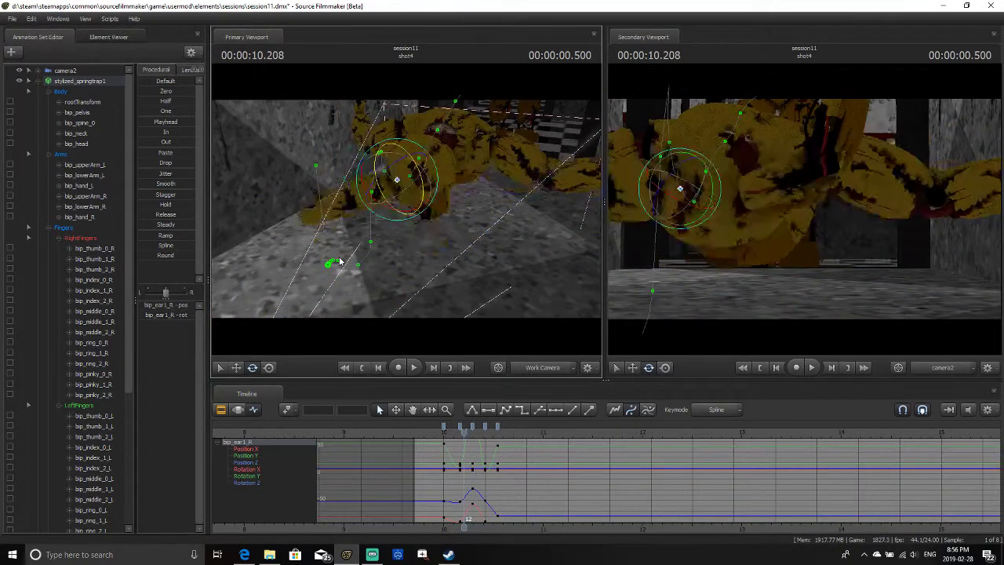
{"action": "key", "text": "space"}
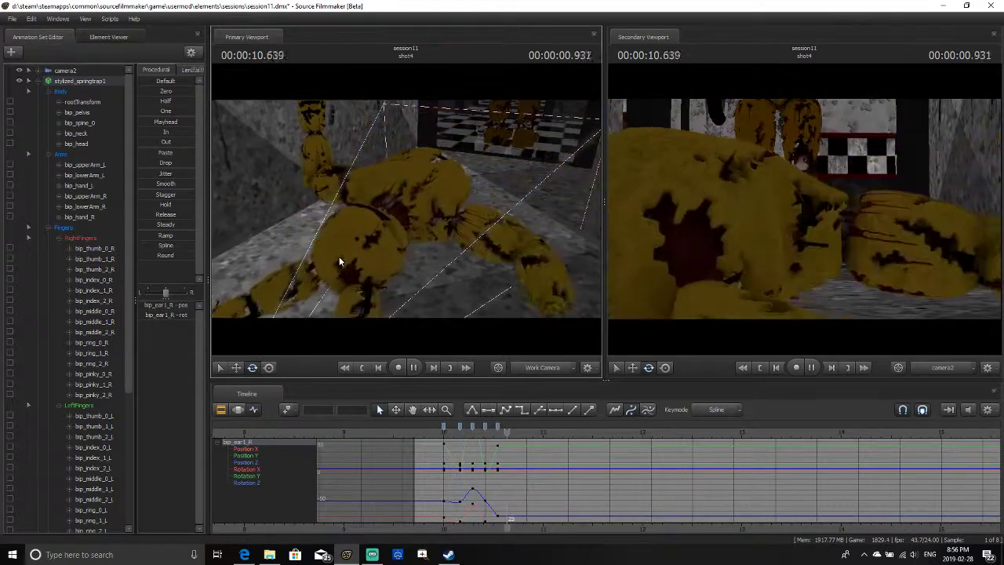
{"action": "key", "text": "space"}
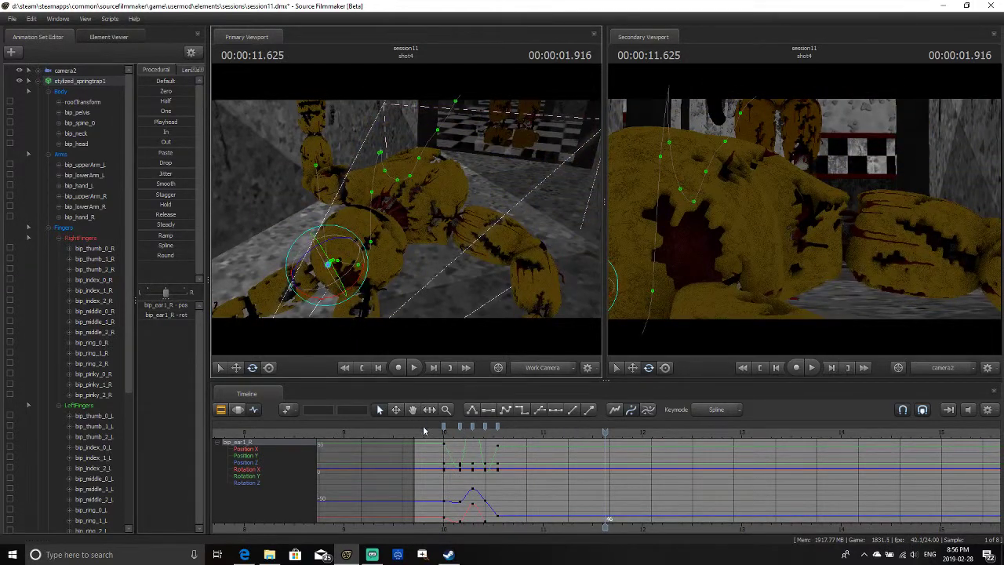
{"action": "key", "text": "space"}
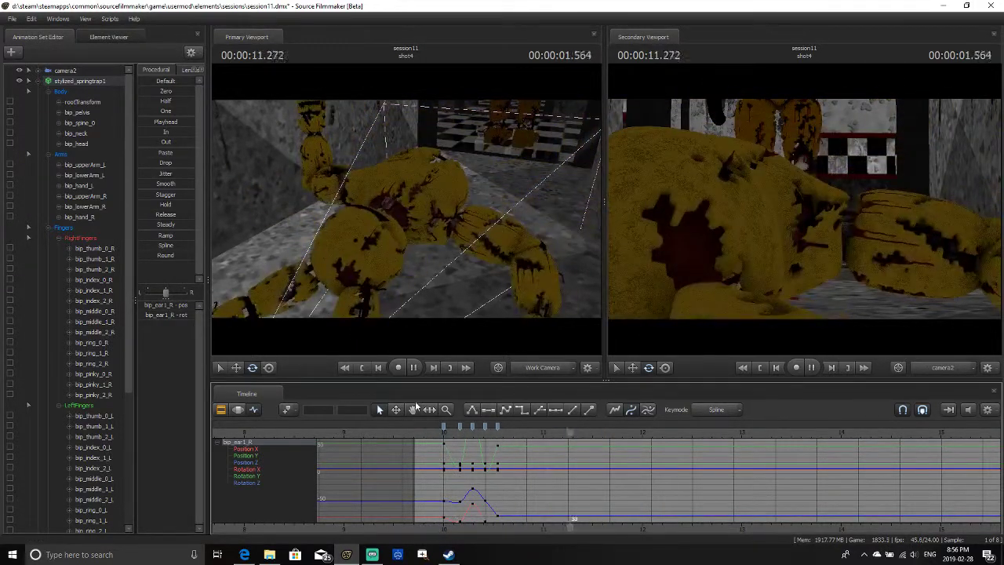
{"action": "key", "text": "space"}
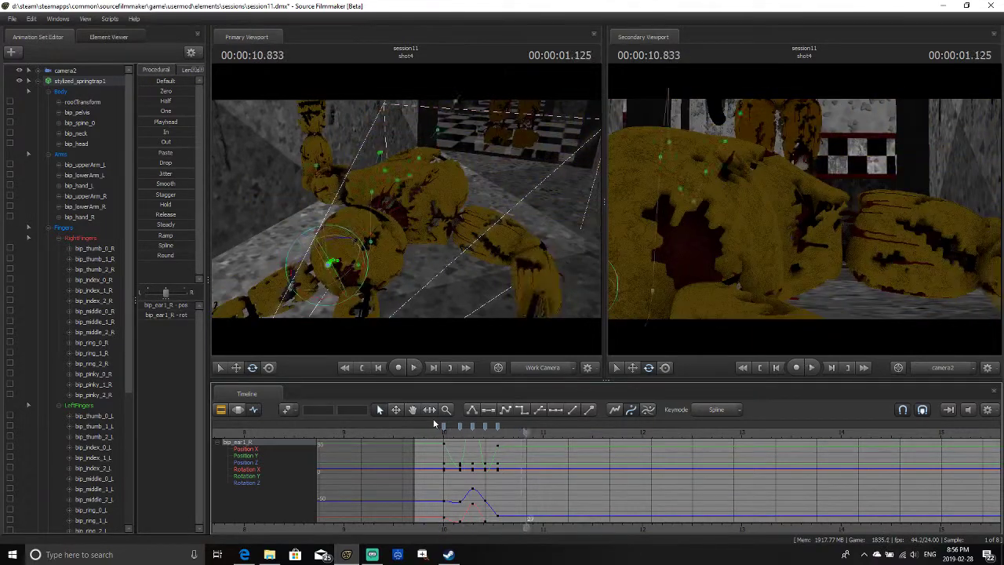
Step backward through the fall to early shot4 and forward to frame 22 to examine the right ear frame by frame
{"action": "key", "text": "Left"}
{"action": "key", "text": "Left"}
{"action": "key", "text": "Left"}
{"action": "key", "text": "Left"}
{"action": "key", "text": "Left"}
{"action": "key", "text": "Left"}
{"action": "key", "text": "Left"}
{"action": "key", "text": "Left"}
{"action": "key", "text": "Left"}
{"action": "key", "text": "Left"}
{"action": "key", "text": "Left"}
{"action": "key", "text": "Left"}
{"action": "key", "text": "Left"}
{"action": "key", "text": "Left"}
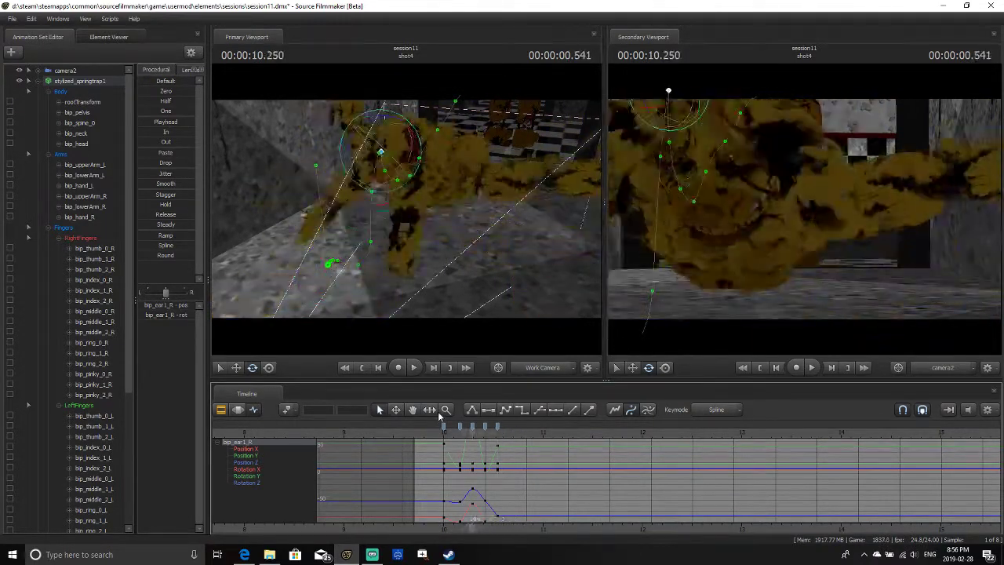
{"action": "key", "text": "Left"}
{"action": "key", "text": "Left"}
{"action": "key", "text": "Left"}
{"action": "key", "text": "Left"}
{"action": "key", "text": "Left"}
{"action": "key", "text": "Left"}
{"action": "key", "text": "Left"}
{"action": "key", "text": "Left"}
{"action": "key", "text": "Left"}
{"action": "key", "text": "Left"}
{"action": "key", "text": "Left"}
{"action": "key", "text": "Left"}
{"action": "key", "text": "Right"}
{"action": "key", "text": "Right"}
{"action": "key", "text": "Right"}
{"action": "key", "text": "Right"}
{"action": "key", "text": "Right"}
{"action": "key", "text": "Right"}
{"action": "key", "text": "Right"}
{"action": "key", "text": "Right"}
{"action": "key", "text": "Right"}
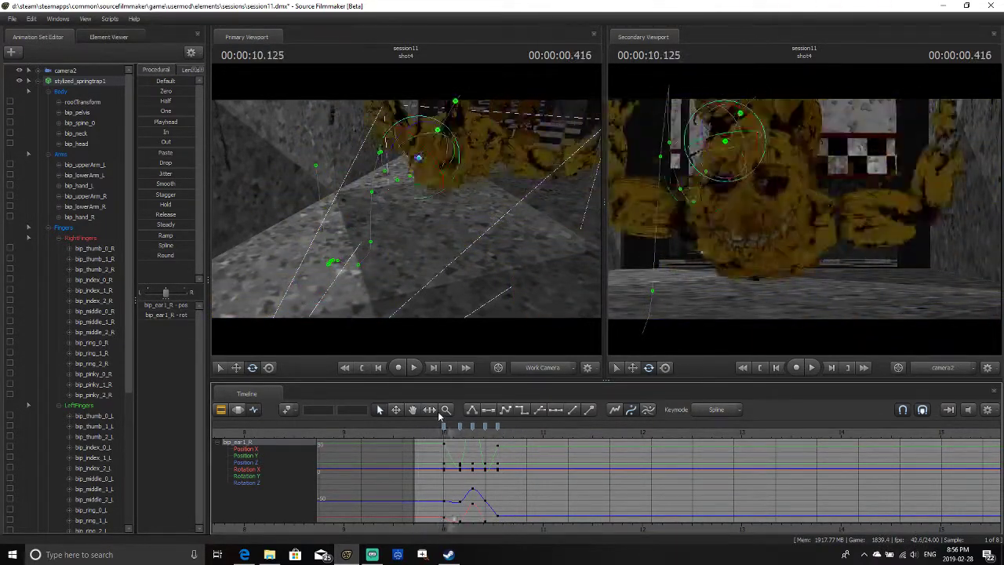
{"action": "key", "text": "Right"}
{"action": "key", "text": "Right"}
{"action": "key", "text": "Right"}
{"action": "key", "text": "Right"}
{"action": "key", "text": "Right"}
{"action": "key", "text": "Right"}
{"action": "key", "text": "Right"}
{"action": "key", "text": "Right"}
{"action": "key", "text": "Right"}
{"action": "key", "text": "Right"}
{"action": "key", "text": "Right"}
{"action": "key", "text": "Right"}
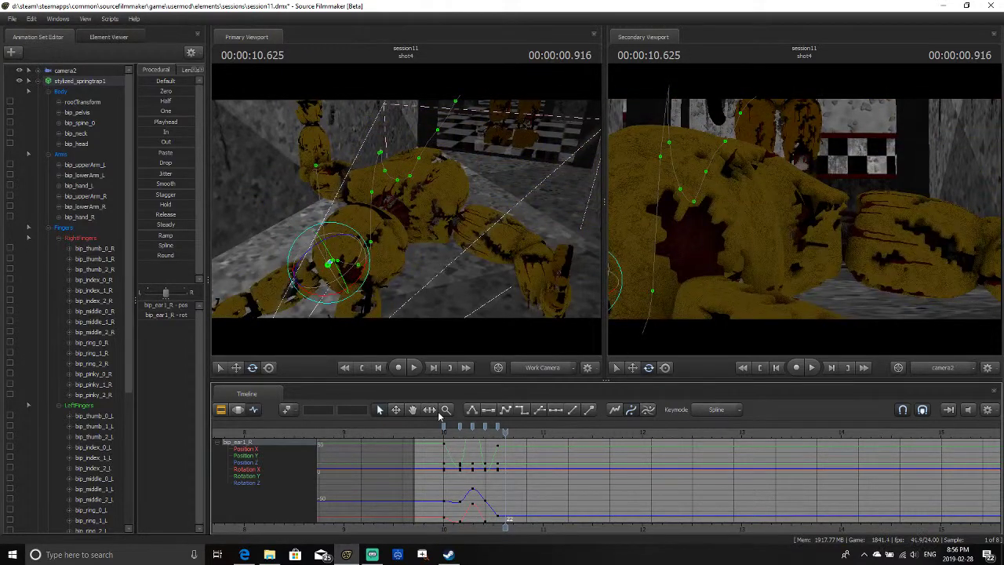
Play briefly on from frame 22, stop, and step back through the landing to recheck the right ear's keyframes
{"action": "key", "text": "space"}
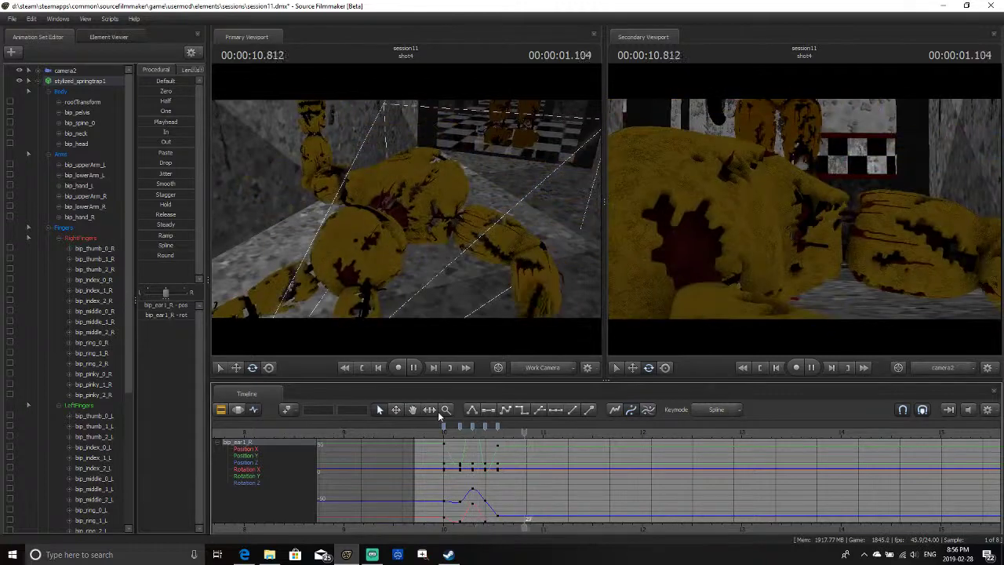
{"action": "key", "text": "space"}
{"action": "key", "text": "Left"}
{"action": "key", "text": "Left"}
{"action": "key", "text": "Left"}
{"action": "key", "text": "Left"}
{"action": "key", "text": "Left"}
{"action": "key", "text": "Left"}
{"action": "key", "text": "Left"}
{"action": "key", "text": "Left"}
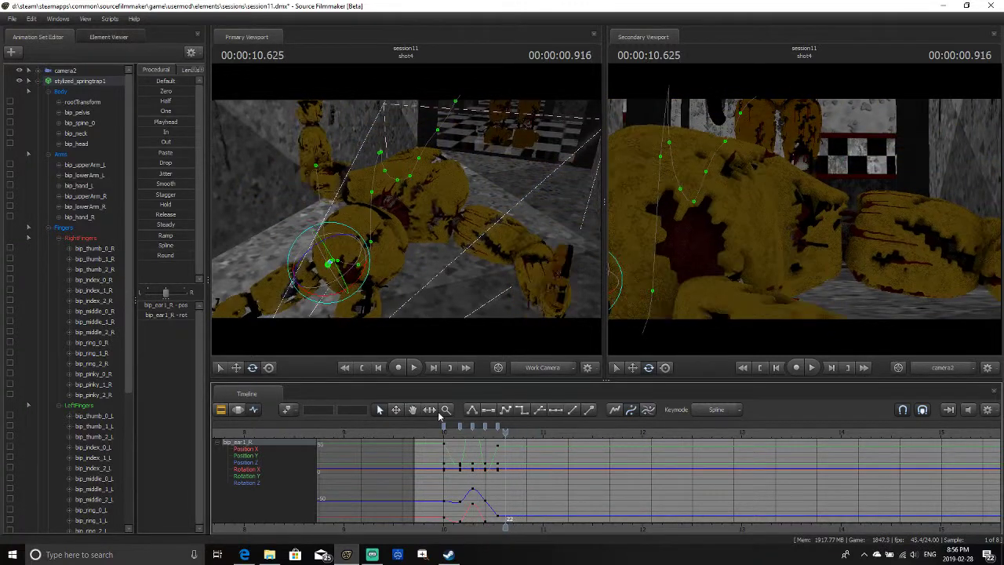
{"action": "key", "text": "Left"}
{"action": "key", "text": "Left"}
{"action": "key", "text": "Left"}
{"action": "key", "text": "Left"}
{"action": "key", "text": "Left"}
{"action": "key", "text": "Left"}
{"action": "key", "text": "Left"}
{"action": "key", "text": "Left"}
{"action": "key", "text": "Left"}
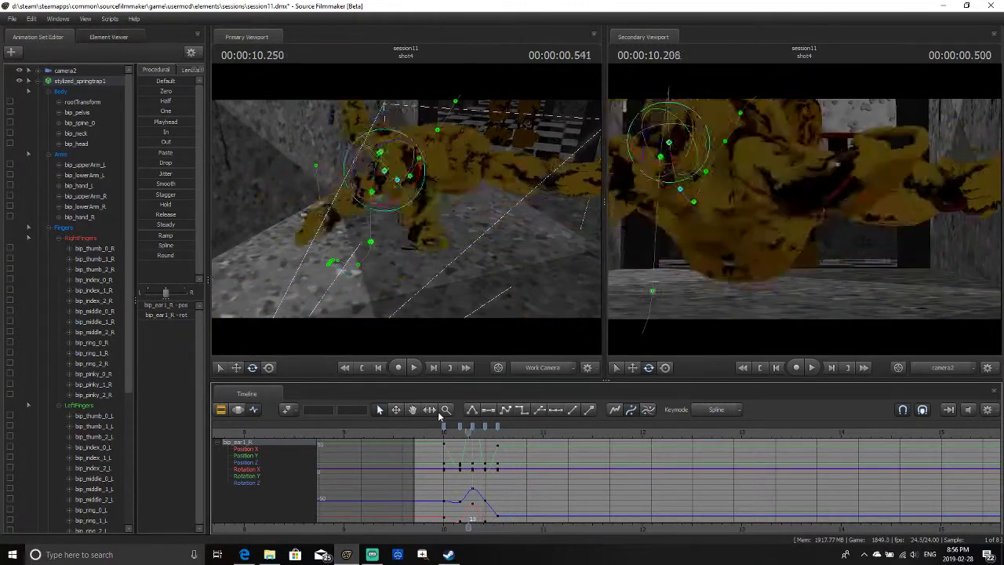
{"action": "key", "text": "Left"}
{"action": "key", "text": "Left"}
{"action": "key", "text": "Left"}
{"action": "key", "text": "Left"}
{"action": "key", "text": "Left"}
Jump toward the end of shot4 and step back from frame 357 to 338 to examine the late pose
{"action": "key", "text": "Down"}
{"action": "key", "text": "Down"}
{"action": "key", "text": "Down"}
{"action": "key", "text": "Down"}
{"action": "key", "text": "Down"}
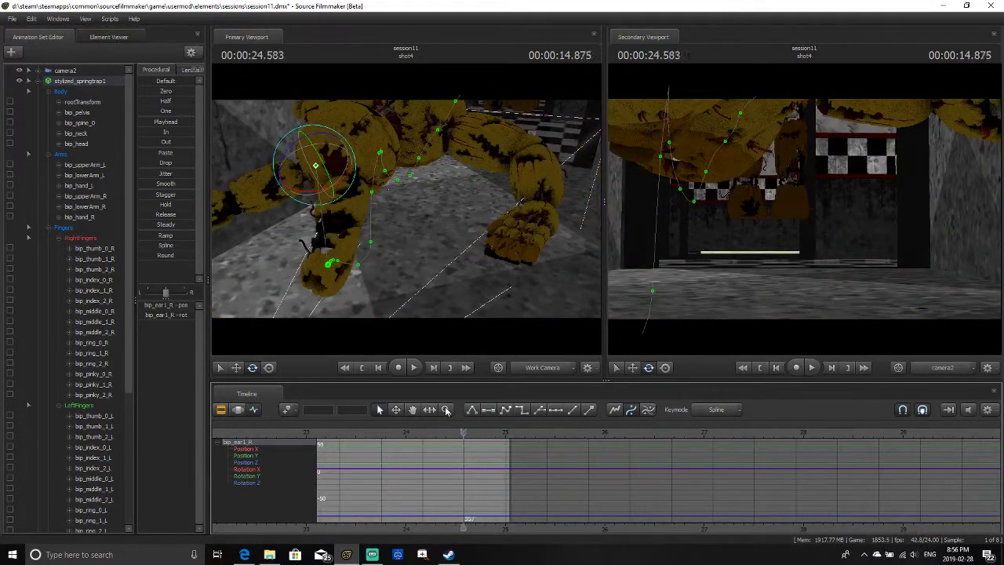
{"action": "key", "text": "Left"}
{"action": "key", "text": "Left"}
{"action": "key", "text": "Left"}
{"action": "key", "text": "Left"}
{"action": "key", "text": "Left"}
{"action": "key", "text": "Left"}
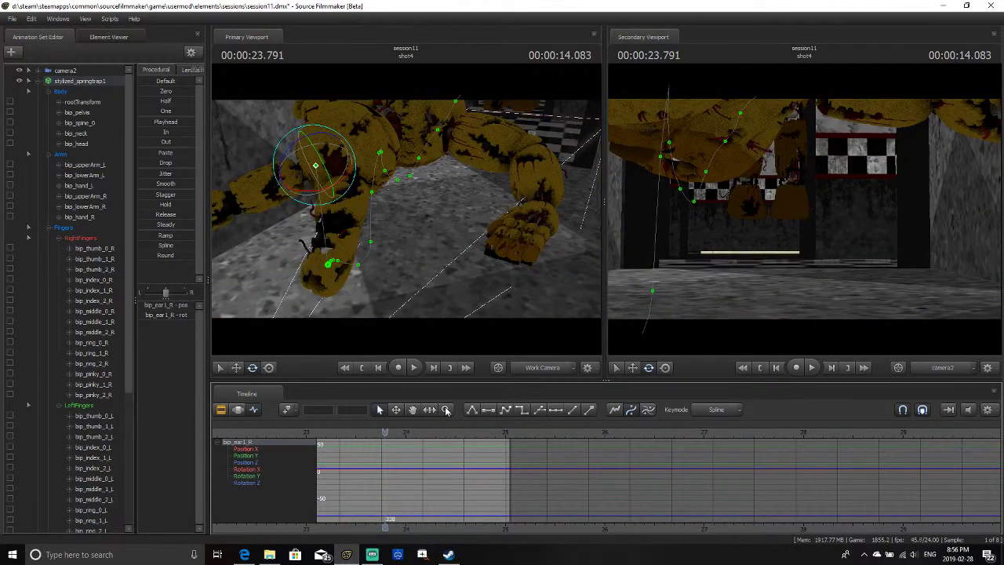
Step backward frame by frame from frame 338 to about frame 217 of shot4 to examine the late pose for movement
{"action": "key", "text": "Left"}
{"action": "key", "text": "Left"}
{"action": "key", "text": "Left"}
{"action": "key", "text": "Left"}
{"action": "key", "text": "Left"}
{"action": "key", "text": "Left"}
{"action": "key", "text": "Left"}
{"action": "key", "text": "Left"}
{"action": "key", "text": "Left"}
{"action": "key", "text": "Left"}
{"action": "key", "text": "Left"}
{"action": "key", "text": "Left"}
{"action": "key", "text": "Left"}
{"action": "key", "text": "Left"}
{"action": "key", "text": "Left"}
{"action": "key", "text": "Left"}
{"action": "key", "text": "Left"}
{"action": "key", "text": "Left"}
{"action": "key", "text": "Left"}
{"action": "key", "text": "Left"}
{"action": "key", "text": "Left"}
{"action": "key", "text": "Left"}
{"action": "key", "text": "Left"}
{"action": "key", "text": "Left"}
{"action": "key", "text": "Left"}
{"action": "key", "text": "Left"}
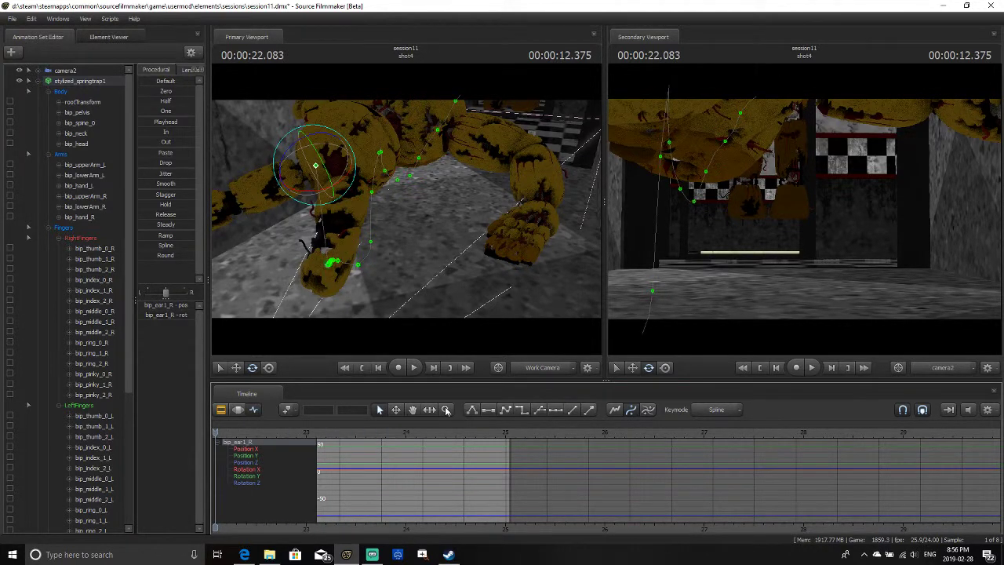
{"action": "key", "text": "Left"}
{"action": "key", "text": "Left"}
{"action": "key", "text": "Left"}
{"action": "key", "text": "Left"}
{"action": "key", "text": "Left"}
{"action": "key", "text": "Left"}
{"action": "key", "text": "Left"}
{"action": "key", "text": "Left"}
{"action": "key", "text": "Left"}
{"action": "key", "text": "Left"}
{"action": "key", "text": "Left"}
{"action": "key", "text": "Left"}
{"action": "key", "text": "Left"}
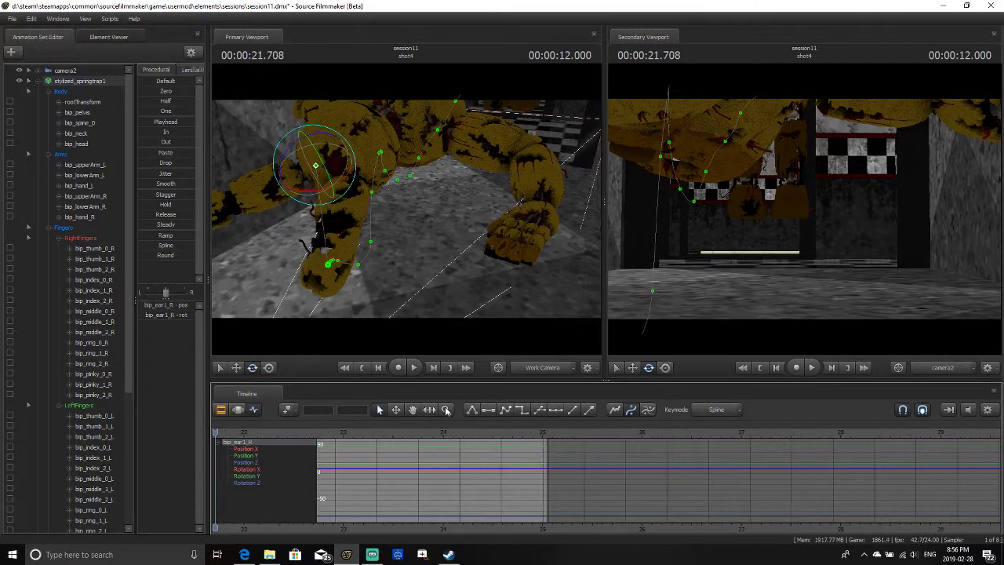
{"action": "key", "text": "Left"}
{"action": "key", "text": "Left"}
{"action": "key", "text": "Left"}
{"action": "key", "text": "Left"}
{"action": "key", "text": "Left"}
{"action": "key", "text": "Left"}
{"action": "key", "text": "Left"}
{"action": "key", "text": "Left"}
{"action": "key", "text": "Left"}
{"action": "key", "text": "Left"}
{"action": "key", "text": "Left"}
{"action": "key", "text": "Left"}
{"action": "key", "text": "Left"}
{"action": "key", "text": "Left"}
{"action": "key", "text": "Left"}
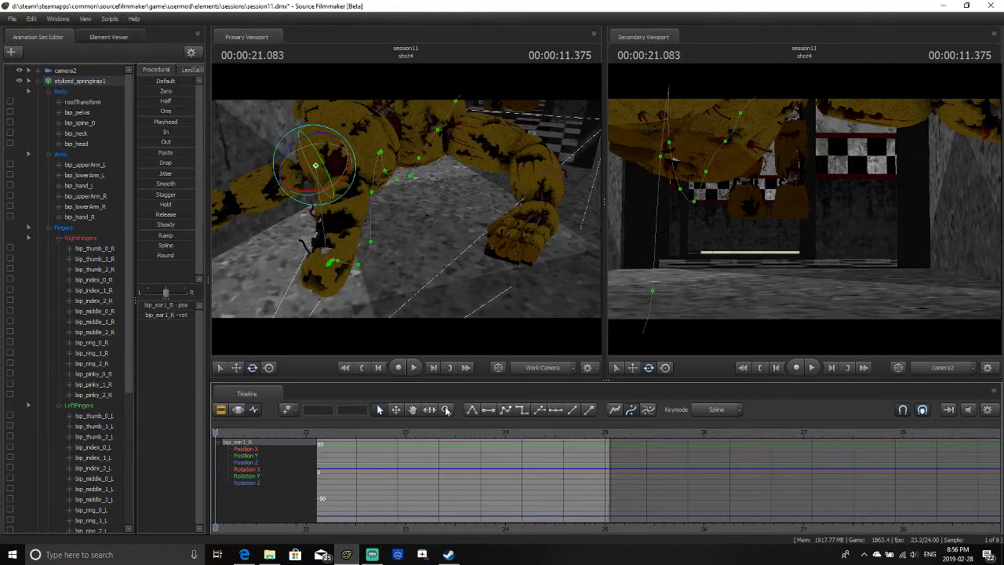
{"action": "key", "text": "Left"}
{"action": "key", "text": "Left"}
{"action": "key", "text": "Left"}
{"action": "key", "text": "Left"}
{"action": "key", "text": "Left"}
{"action": "key", "text": "Left"}
{"action": "key", "text": "Left"}
{"action": "key", "text": "Left"}
{"action": "key", "text": "Left"}
{"action": "key", "text": "Left"}
{"action": "key", "text": "Left"}
{"action": "key", "text": "Left"}
{"action": "key", "text": "Left"}
{"action": "key", "text": "Left"}
{"action": "key", "text": "Left"}
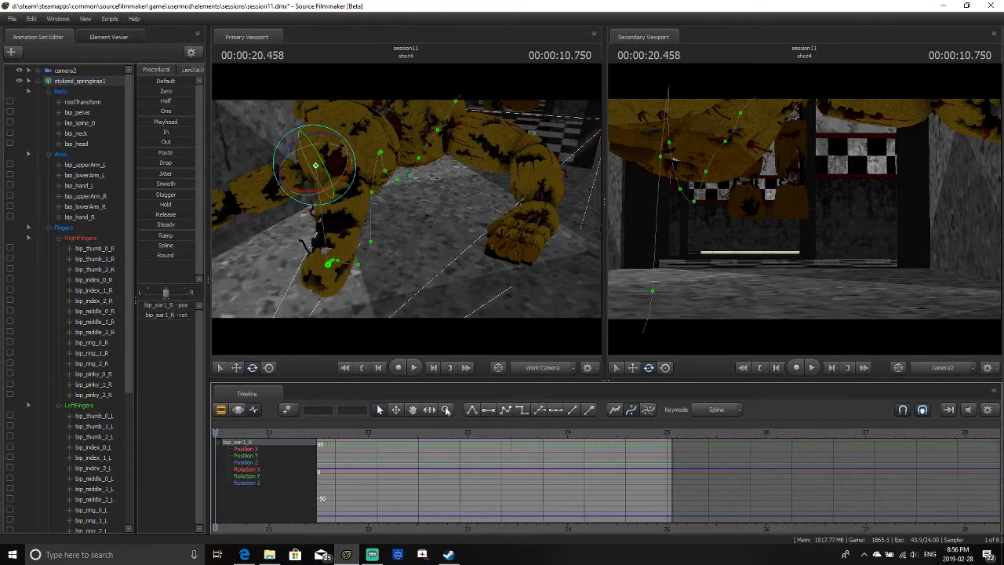
{"action": "key", "text": "Left"}
{"action": "key", "text": "Left"}
{"action": "key", "text": "Left"}
{"action": "key", "text": "Left"}
{"action": "key", "text": "Left"}
{"action": "key", "text": "Left"}
{"action": "key", "text": "Left"}
{"action": "key", "text": "Left"}
{"action": "key", "text": "Left"}
{"action": "key", "text": "Left"}
{"action": "key", "text": "Left"}
{"action": "key", "text": "Left"}
{"action": "key", "text": "Left"}
{"action": "key", "text": "Left"}
{"action": "key", "text": "Left"}
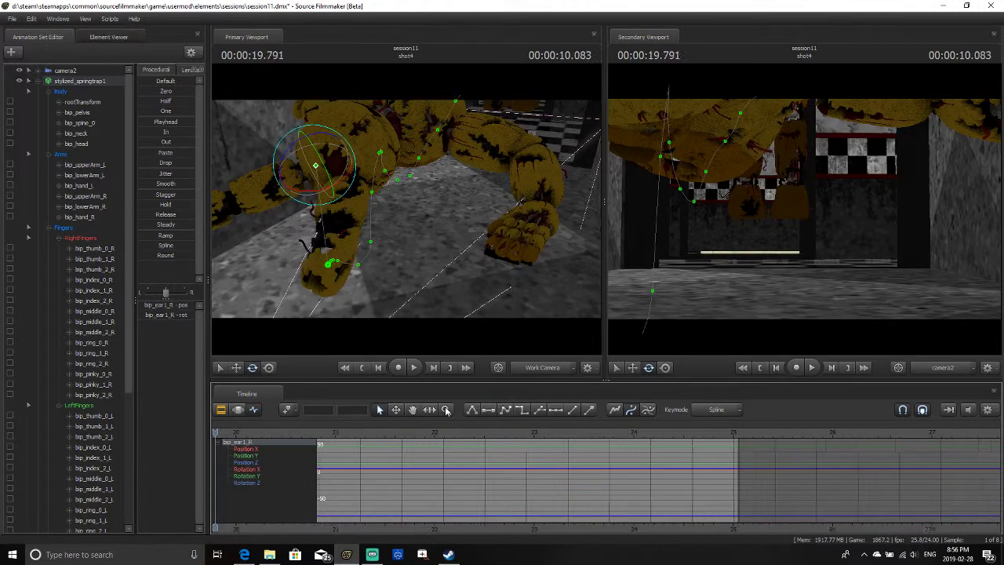
{"action": "key", "text": "Left"}
{"action": "key", "text": "Left"}
{"action": "key", "text": "Left"}
{"action": "key", "text": "Left"}
{"action": "key", "text": "Left"}
{"action": "key", "text": "Left"}
{"action": "key", "text": "Left"}
{"action": "key", "text": "Left"}
{"action": "key", "text": "Left"}
{"action": "key", "text": "Left"}
{"action": "key", "text": "Left"}
{"action": "key", "text": "Left"}
{"action": "key", "text": "Left"}
{"action": "key", "text": "Left"}
{"action": "key", "text": "Left"}
{"action": "key", "text": "Left"}
{"action": "key", "text": "Left"}
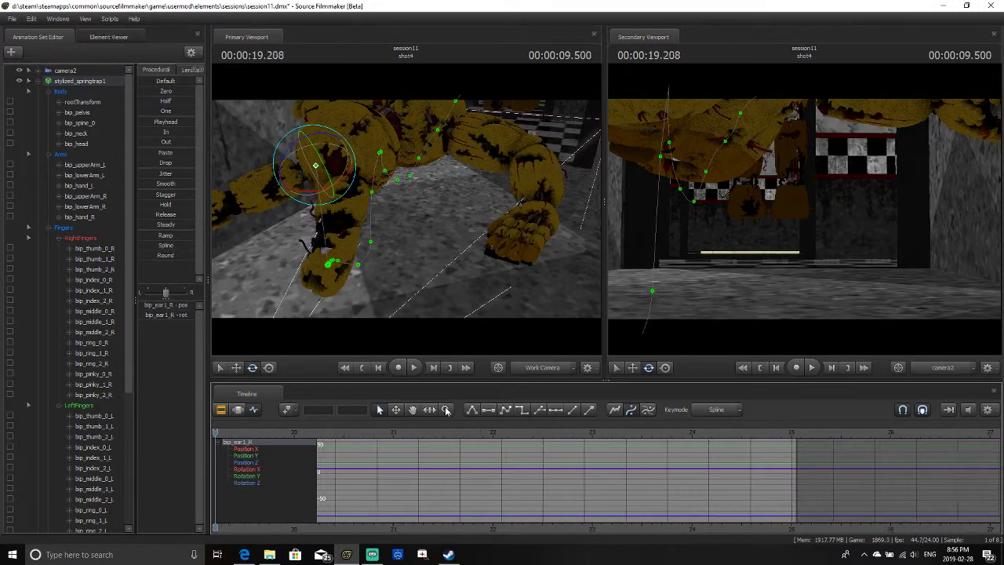
{"action": "key", "text": "Left"}
{"action": "key", "text": "Left"}
{"action": "key", "text": "Left"}
{"action": "key", "text": "Left"}
{"action": "key", "text": "Left"}
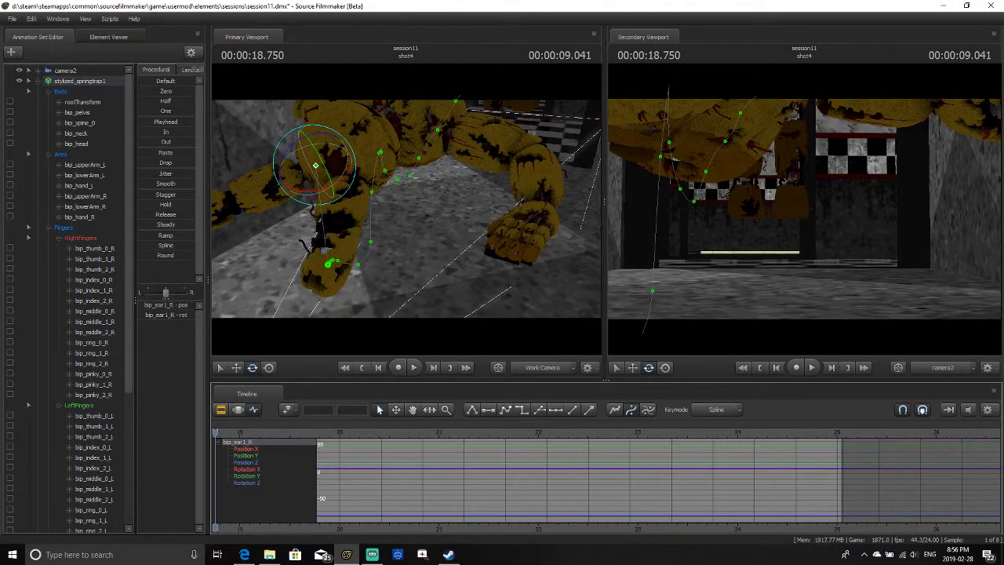
Move back to the fall and play it, check the end of shot4, and return to the shot's first frame
{"action": "left_click_drag", "start_coordinate": [216, 433], "coordinate": [611, 444]}
{"action": "key", "text": "space"}
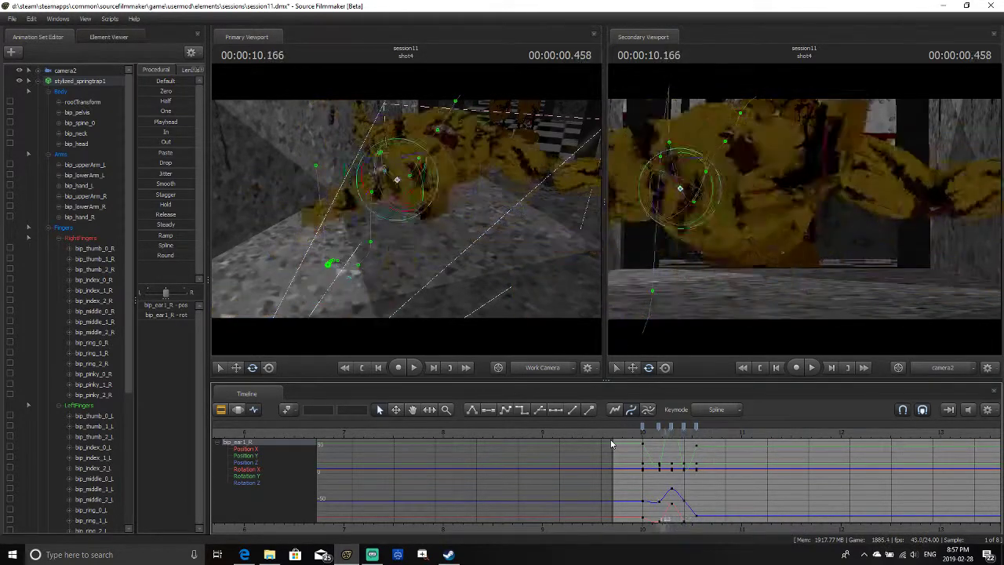
{"action": "key", "text": "Down"}
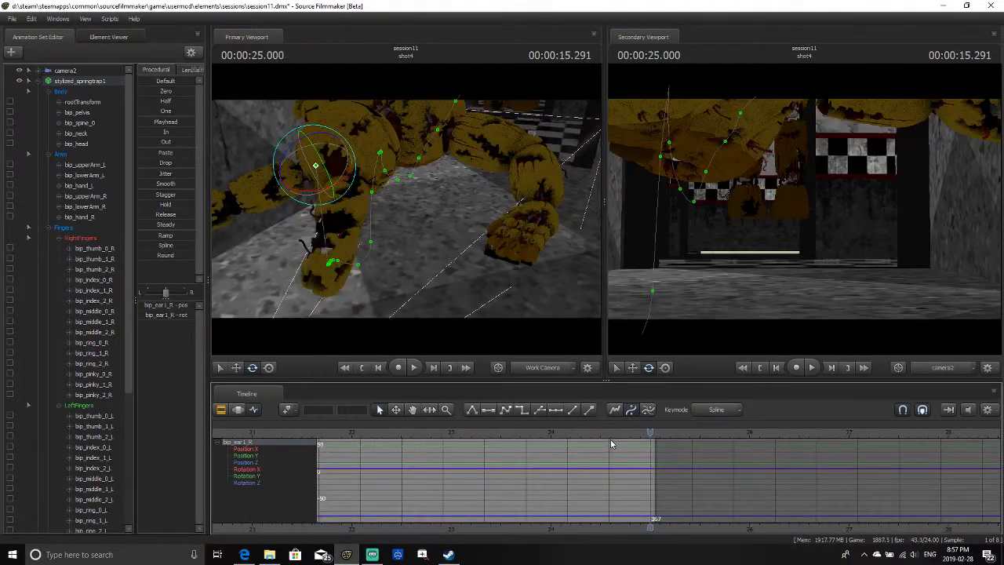
{"action": "key", "text": "Right"}
{"action": "key", "text": "Right"}
{"action": "key", "text": "Home"}
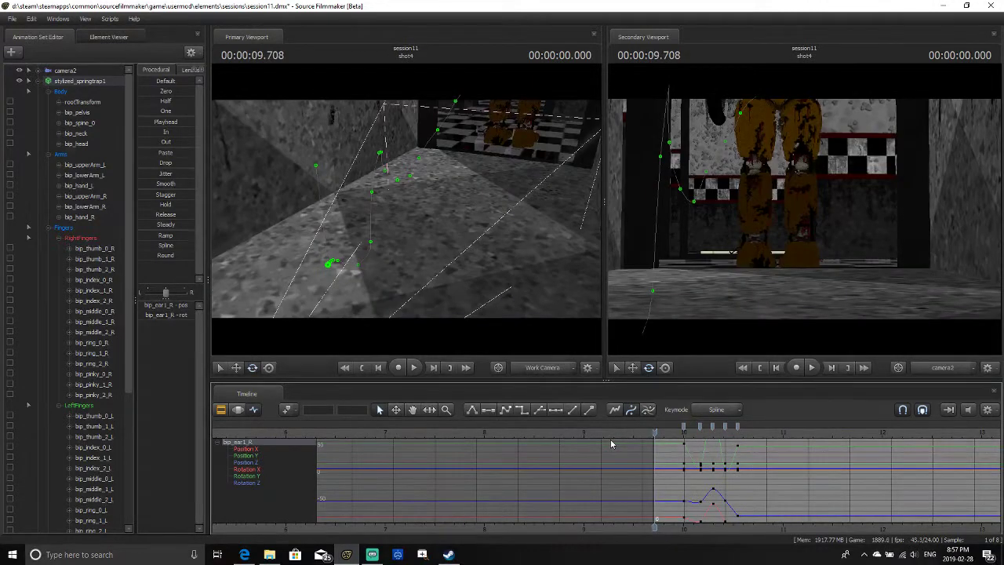
Play the fall from the first frame of shot4 and step back from frame 33 to the start
{"action": "key", "text": "space"}
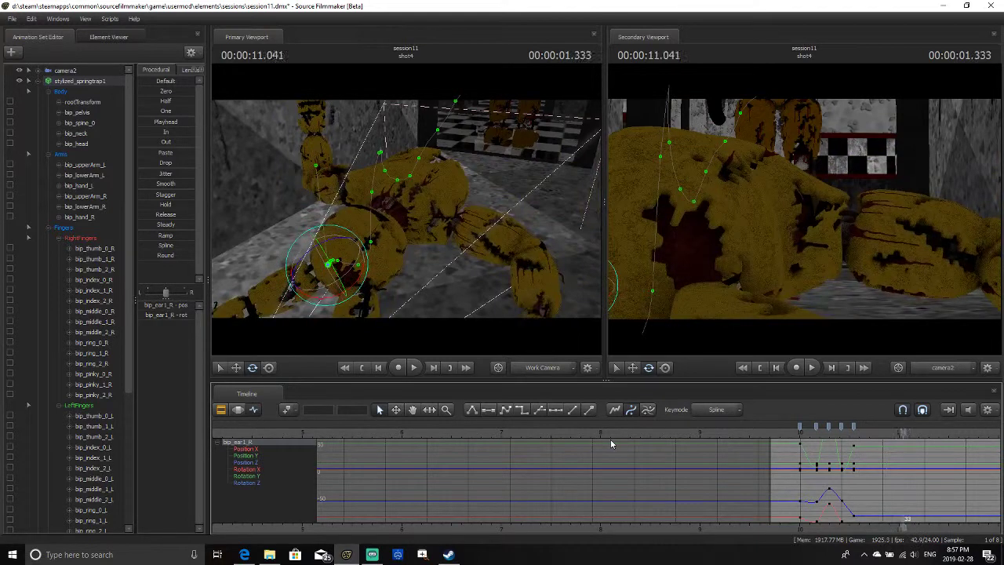
{"action": "key", "text": "Left"}
{"action": "key", "text": "Left"}
{"action": "key", "text": "Left"}
{"action": "key", "text": "Left"}
{"action": "key", "text": "Left"}
{"action": "key", "text": "Left"}
{"action": "key", "text": "Left"}
{"action": "key", "text": "Left"}
{"action": "key", "text": "Left"}
{"action": "key", "text": "Left"}
{"action": "key", "text": "Left"}
{"action": "key", "text": "Left"}
{"action": "key", "text": "Left"}
{"action": "key", "text": "Left"}
{"action": "key", "text": "Left"}
{"action": "key", "text": "Left"}
{"action": "key", "text": "Left"}
{"action": "key", "text": "Left"}
{"action": "key", "text": "Left"}
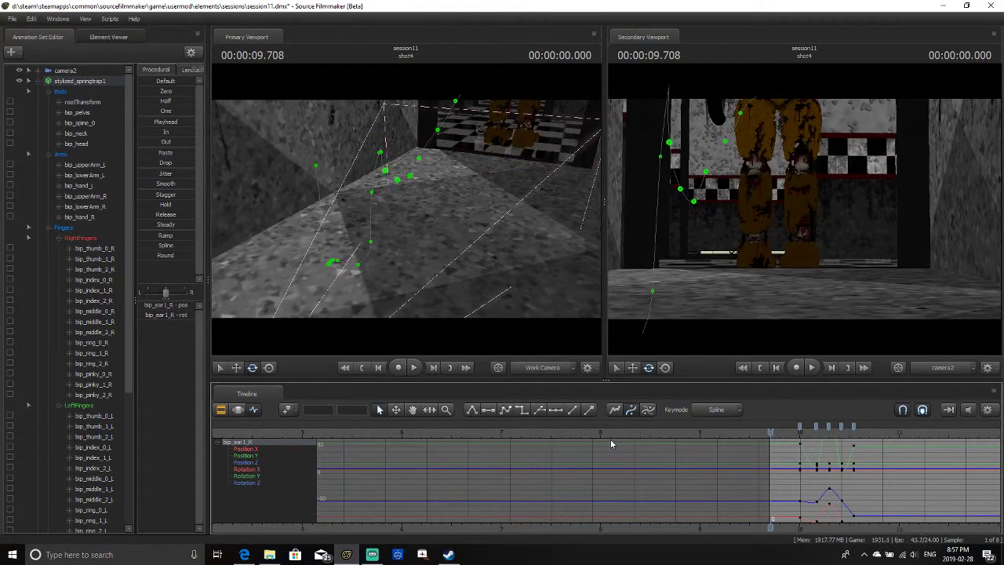
Replay the fall from the start of shot4 and step back through the landing to frame 4
{"action": "key", "text": "space"}
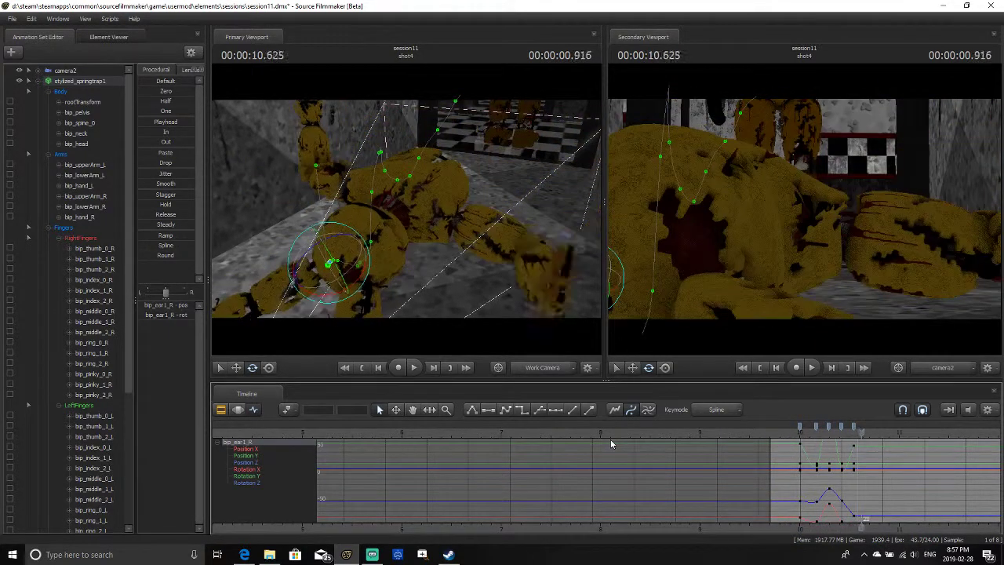
{"action": "key", "text": "Left"}
{"action": "key", "text": "Left"}
{"action": "key", "text": "Left"}
{"action": "key", "text": "Left"}
{"action": "key", "text": "Left"}
{"action": "key", "text": "Left"}
{"action": "key", "text": "Left"}
{"action": "key", "text": "Left"}
{"action": "key", "text": "Left"}
{"action": "key", "text": "Left"}
{"action": "key", "text": "Left"}
{"action": "key", "text": "Left"}
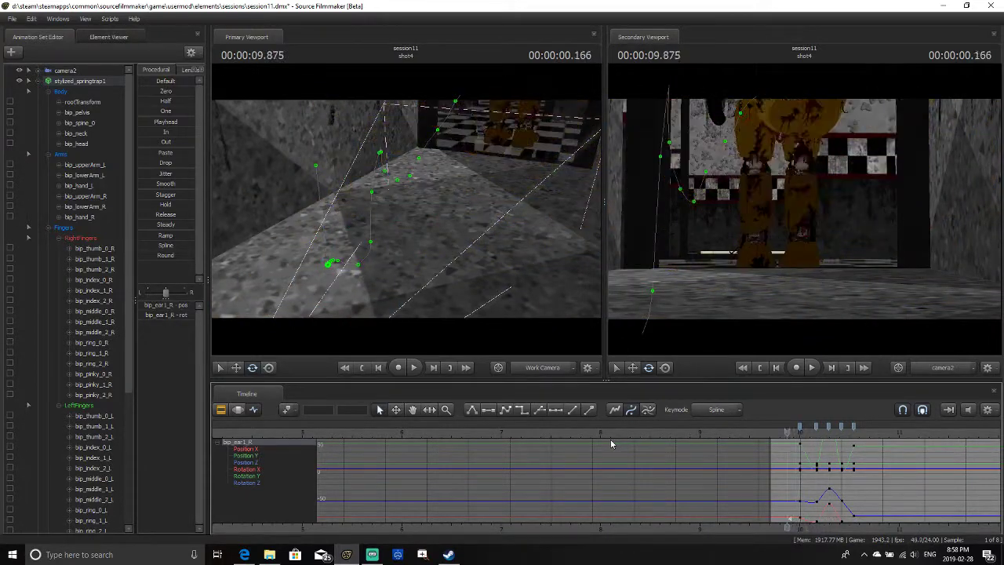
Play the landing from frame 4 and step back to frame 17 to check the right ear's keyframes
{"action": "key", "text": "space"}
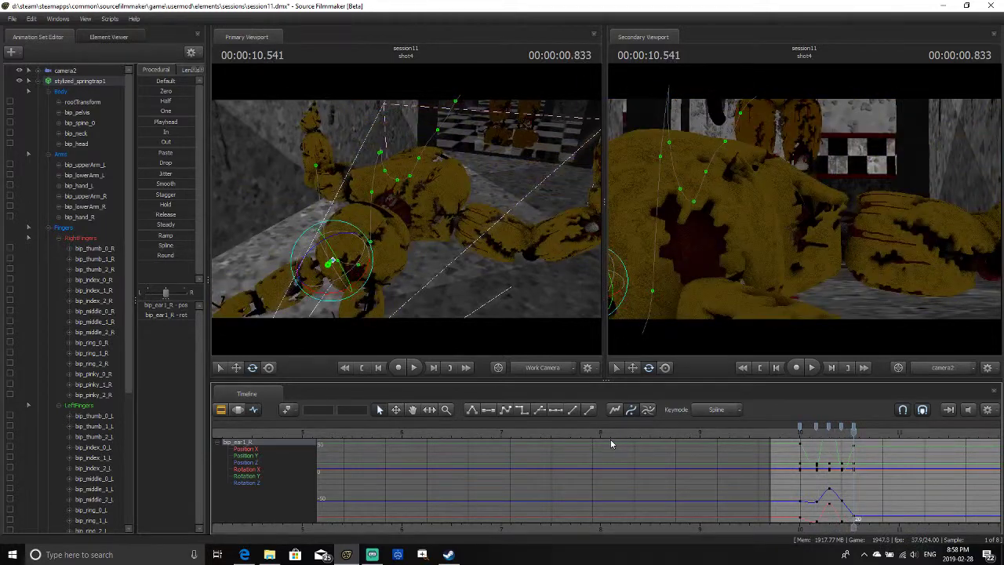
{"action": "key", "text": "space"}
{"action": "key", "text": "Left"}
{"action": "key", "text": "Left"}
{"action": "key", "text": "Left"}
{"action": "key", "text": "Left"}
{"action": "key", "text": "Left"}
{"action": "key", "text": "Left"}
{"action": "key", "text": "Left"}
{"action": "key", "text": "Left"}
{"action": "key", "text": "Left"}
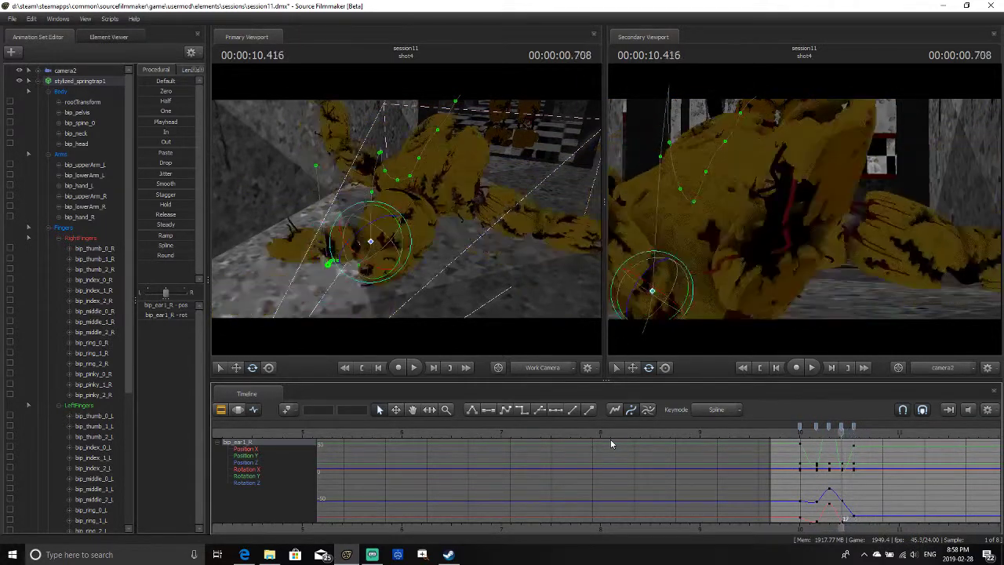
Step back from frame 17 to the start of shot4 and step forward through the fall to the landed pose
{"action": "key", "text": "Left"}
{"action": "key", "text": "Left"}
{"action": "key", "text": "Left"}
{"action": "key", "text": "Left"}
{"action": "key", "text": "Left"}
{"action": "key", "text": "Left"}
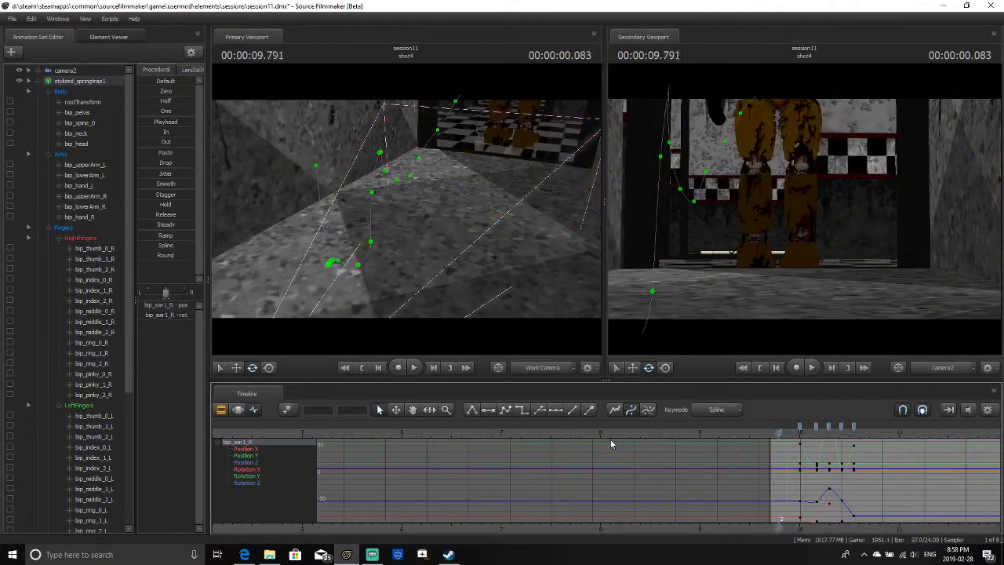
{"action": "key", "text": "Right"}
{"action": "key", "text": "Right"}
{"action": "key", "text": "Right"}
{"action": "key", "text": "Right"}
{"action": "key", "text": "Right"}
{"action": "key", "text": "Right"}
{"action": "key", "text": "Right"}
{"action": "key", "text": "Right"}
{"action": "key", "text": "Right"}
{"action": "key", "text": "Right"}
{"action": "key", "text": "Right"}
{"action": "key", "text": "Right"}
{"action": "key", "text": "Right"}
{"action": "key", "text": "Right"}
{"action": "key", "text": "Right"}
{"action": "key", "text": "Right"}
{"action": "key", "text": "Right"}
{"action": "key", "text": "Right"}
{"action": "key", "text": "Right"}
{"action": "key", "text": "Right"}
{"action": "key", "text": "Right"}
{"action": "key", "text": "Right"}
{"action": "key", "text": "Right"}
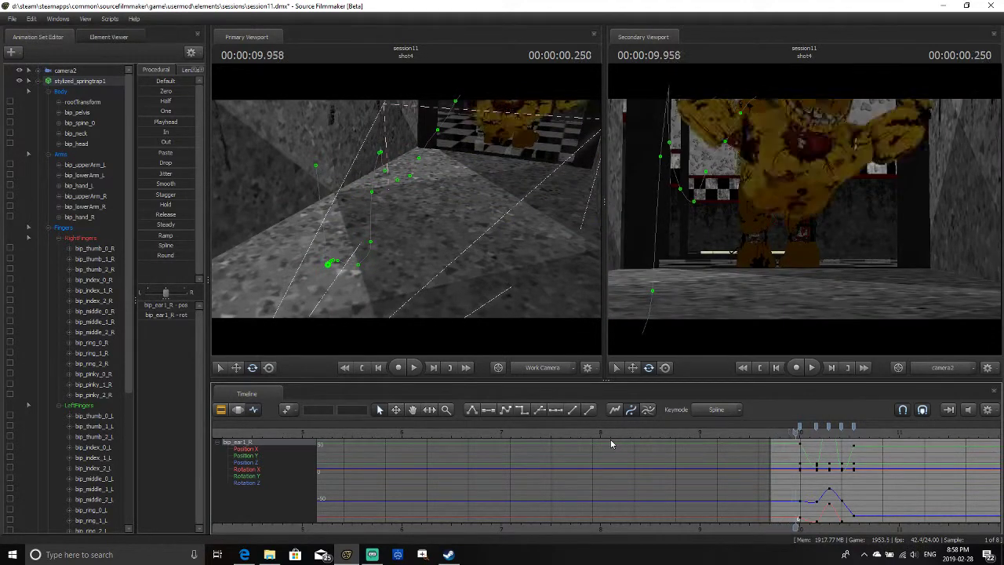
{"action": "key", "text": "Right"}
{"action": "key", "text": "Right"}
{"action": "key", "text": "Right"}
{"action": "key", "text": "Right"}
{"action": "key", "text": "Right"}
{"action": "key", "text": "Right"}
{"action": "key", "text": "Right"}
{"action": "key", "text": "Right"}
{"action": "key", "text": "Right"}
{"action": "key", "text": "Right"}
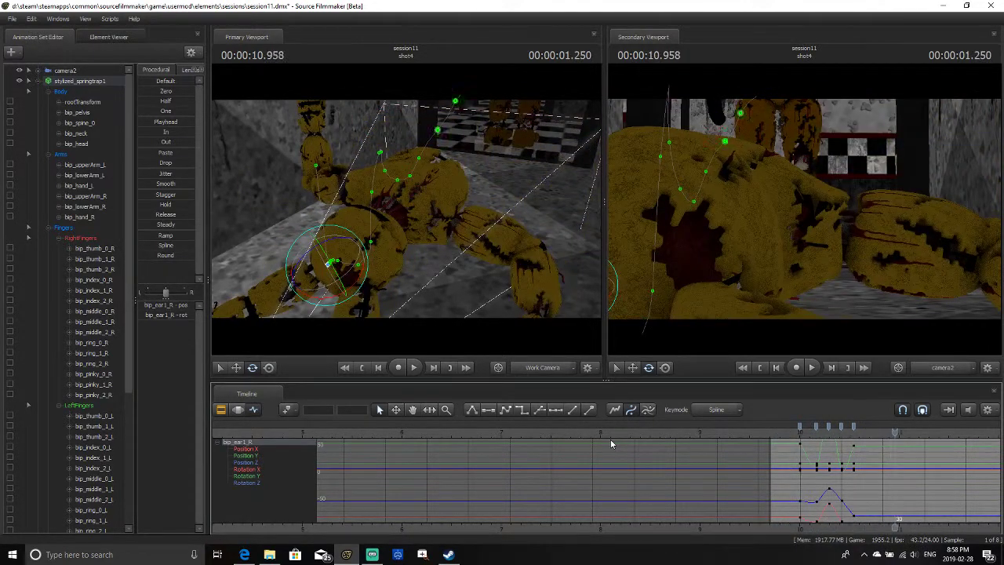
Step back from frame 33 through the landing to the start of shot4, checking the right ear's motion
{"action": "key", "text": "Left"}
{"action": "key", "text": "Left"}
{"action": "key", "text": "Left"}
{"action": "key", "text": "Left"}
{"action": "key", "text": "Left"}
{"action": "key", "text": "Left"}
{"action": "key", "text": "Left"}
{"action": "key", "text": "Left"}
{"action": "key", "text": "Left"}
{"action": "key", "text": "Left"}
{"action": "key", "text": "Left"}
{"action": "key", "text": "Left"}
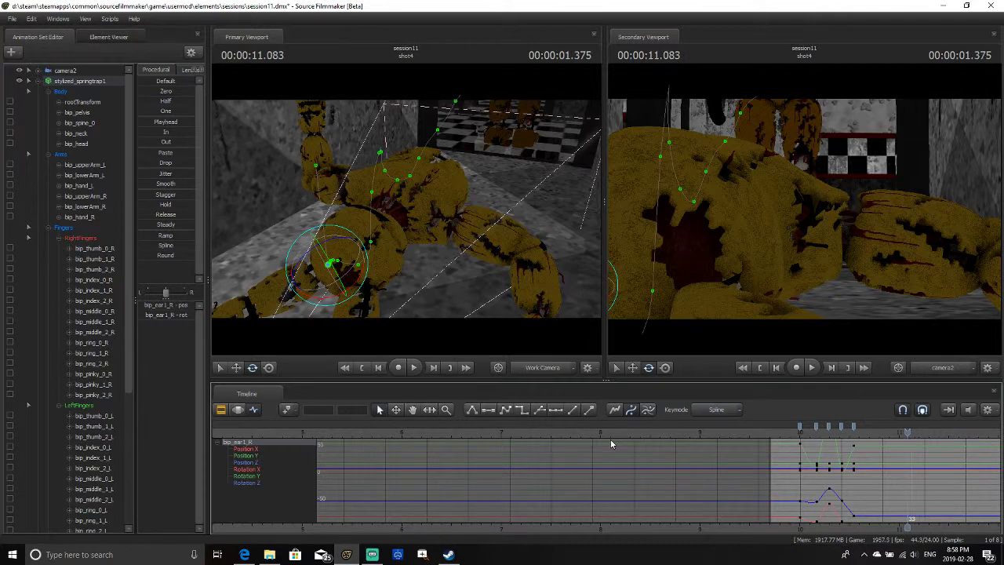
{"action": "key", "text": "Left"}
{"action": "key", "text": "Left"}
{"action": "key", "text": "Left"}
{"action": "key", "text": "Left"}
{"action": "key", "text": "Left"}
{"action": "key", "text": "Left"}
{"action": "key", "text": "Left"}
{"action": "key", "text": "Left"}
{"action": "key", "text": "Left"}
{"action": "key", "text": "Left"}
{"action": "key", "text": "Left"}
{"action": "key", "text": "Left"}
{"action": "key", "text": "Left"}
{"action": "key", "text": "Left"}
{"action": "key", "text": "Left"}
{"action": "key", "text": "Left"}
{"action": "key", "text": "Left"}
{"action": "key", "text": "Left"}
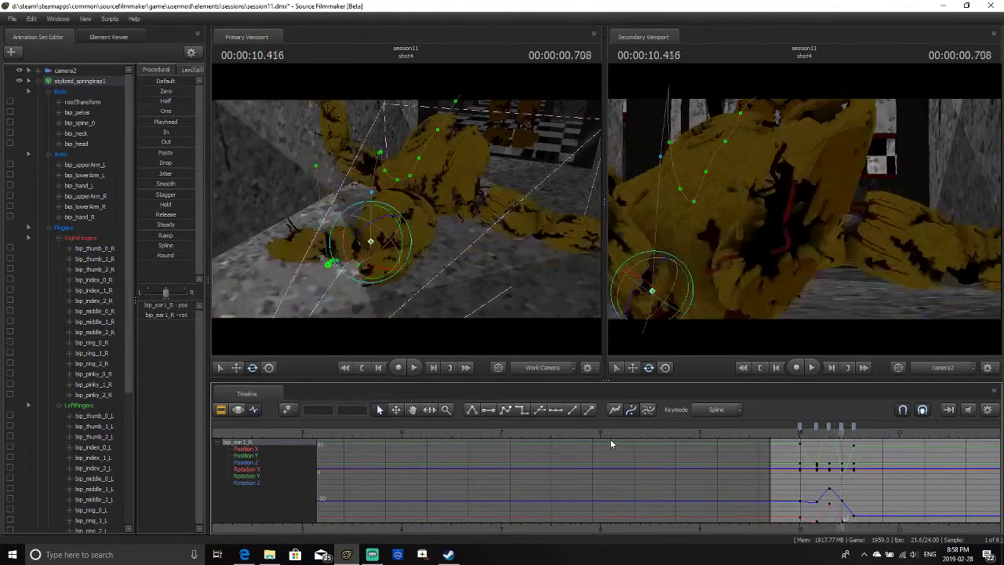
{"action": "key", "text": "Left"}
{"action": "key", "text": "Left"}
{"action": "key", "text": "Left"}
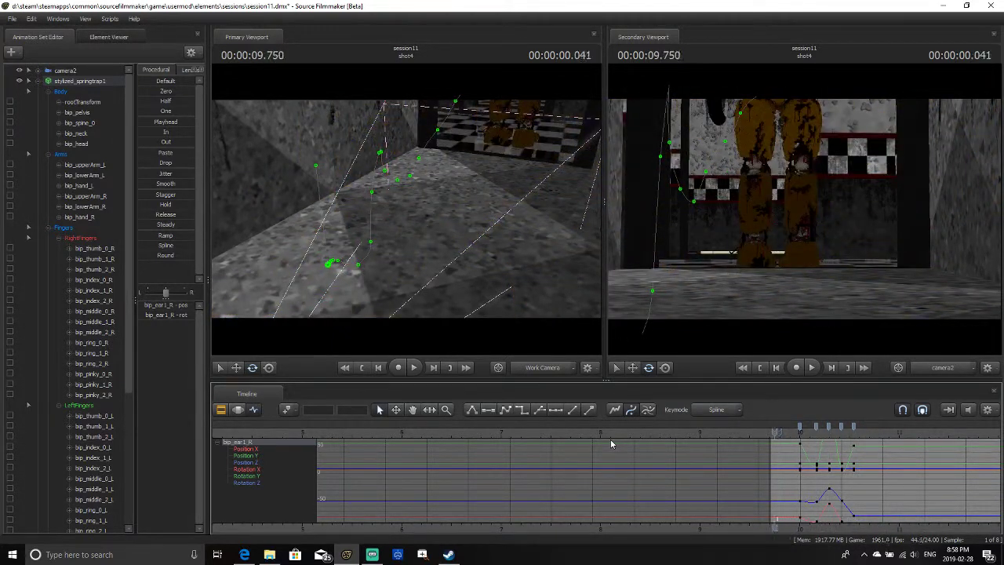
{"action": "key", "text": "Left"}
Advance through the fall again from the start of shot4 until the model lies on the floor
{"action": "key", "text": "Right"}
{"action": "key", "text": "Right"}
{"action": "key", "text": "Right"}
{"action": "key", "text": "Right"}
{"action": "key", "text": "Right"}
{"action": "key", "text": "Right"}
{"action": "key", "text": "Right"}
{"action": "key", "text": "Right"}
{"action": "key", "text": "Right"}
{"action": "key", "text": "Right"}
{"action": "key", "text": "Right"}
{"action": "key", "text": "Right"}
{"action": "key", "text": "Right"}
{"action": "key", "text": "Right"}
{"action": "key", "text": "Right"}
{"action": "key", "text": "Right"}
{"action": "key", "text": "Right"}
{"action": "key", "text": "Right"}
{"action": "key", "text": "Right"}
{"action": "key", "text": "Right"}
{"action": "key", "text": "Right"}
{"action": "key", "text": "Right"}
{"action": "key", "text": "Right"}
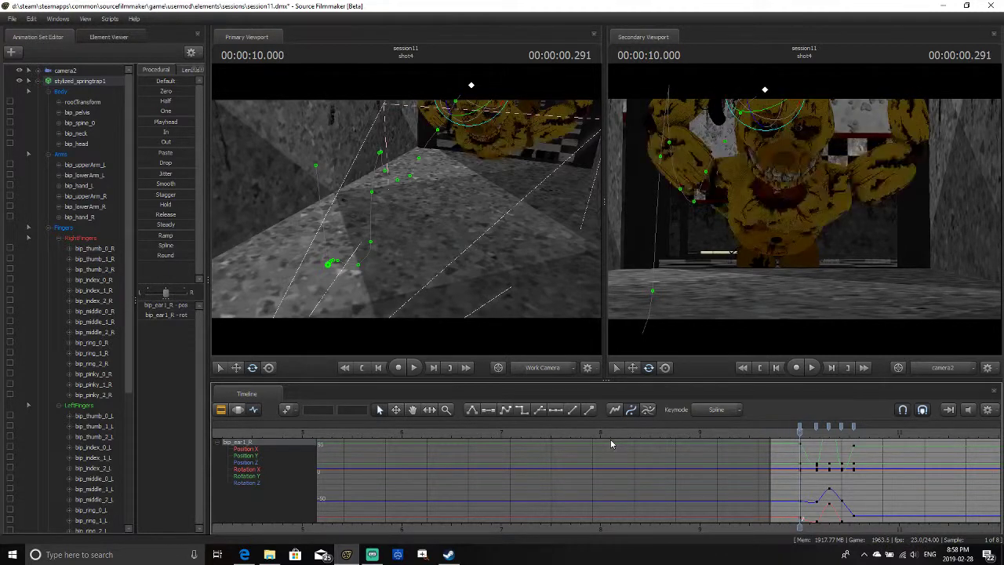
{"action": "key", "text": "Right"}
{"action": "key", "text": "Right"}
{"action": "key", "text": "Right"}
{"action": "key", "text": "Right"}
{"action": "key", "text": "Right"}
{"action": "key", "text": "Right"}
{"action": "key", "text": "Right"}
{"action": "key", "text": "Right"}
{"action": "key", "text": "Right"}
{"action": "key", "text": "Right"}
{"action": "key", "text": "Right"}
{"action": "key", "text": "Right"}
{"action": "key", "text": "Right"}
{"action": "key", "text": "Right"}
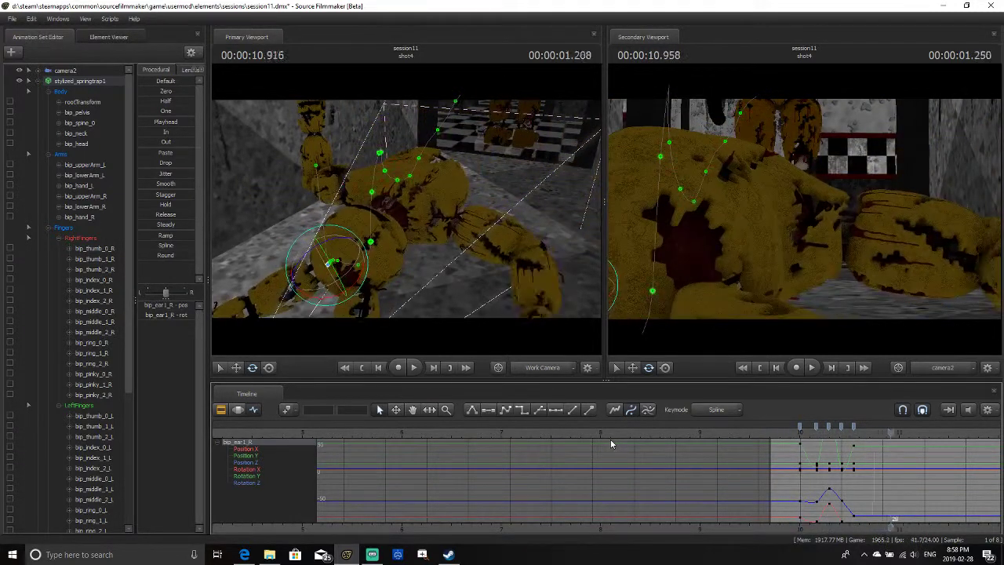
Review the fall in reverse from frame 34 to the first frame of shot4
{"action": "key", "text": "Left"}
{"action": "key", "text": "Left"}
{"action": "key", "text": "Left"}
{"action": "key", "text": "Left"}
{"action": "key", "text": "Left"}
{"action": "key", "text": "Left"}
{"action": "key", "text": "Left"}
{"action": "key", "text": "Left"}
{"action": "key", "text": "Left"}
{"action": "key", "text": "Left"}
{"action": "key", "text": "Left"}
{"action": "key", "text": "Left"}
{"action": "key", "text": "Left"}
{"action": "key", "text": "Left"}
{"action": "key", "text": "Left"}
{"action": "key", "text": "Left"}
{"action": "key", "text": "Left"}
{"action": "key", "text": "Left"}
{"action": "key", "text": "Left"}
{"action": "key", "text": "Left"}
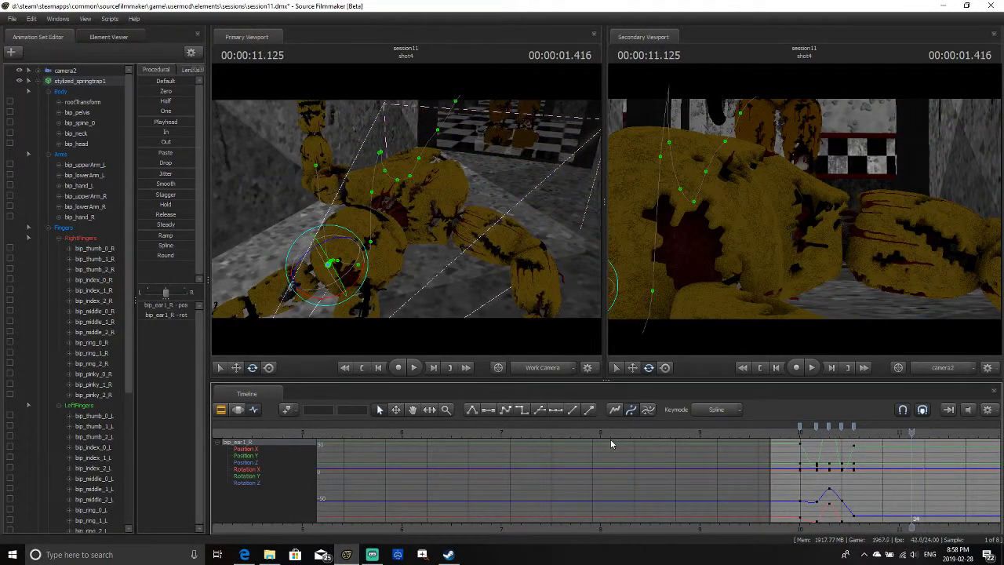
{"action": "key", "text": "Left"}
{"action": "key", "text": "Left"}
{"action": "key", "text": "Left"}
{"action": "key", "text": "Left"}
{"action": "key", "text": "Left"}
{"action": "key", "text": "Left"}
{"action": "key", "text": "Left"}
{"action": "key", "text": "Left"}
{"action": "key", "text": "Left"}
{"action": "key", "text": "Left"}
{"action": "key", "text": "Left"}
{"action": "key", "text": "Left"}
{"action": "key", "text": "Left"}
{"action": "key", "text": "Left"}
{"action": "key", "text": "Left"}
{"action": "key", "text": "Left"}
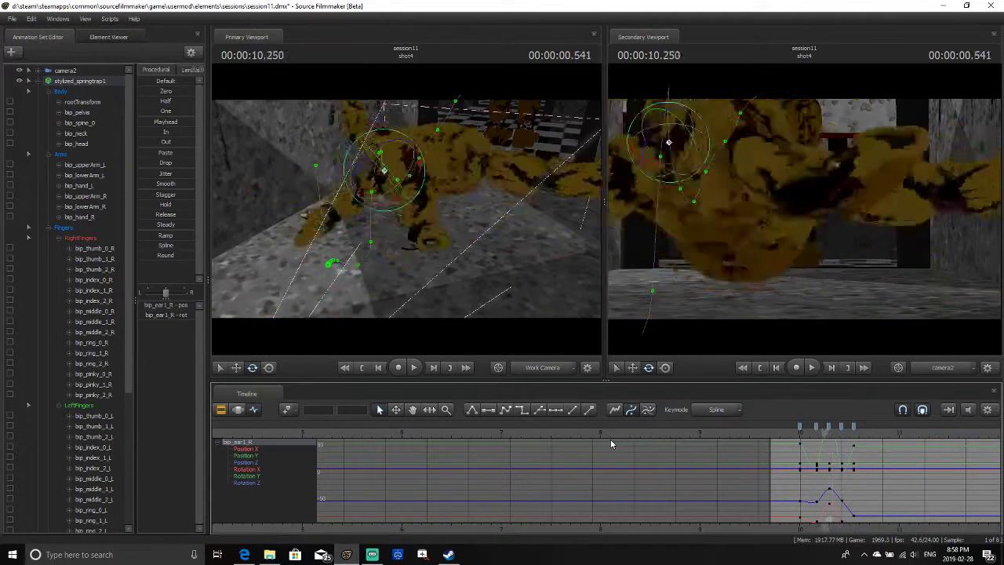
{"action": "key", "text": "Left"}
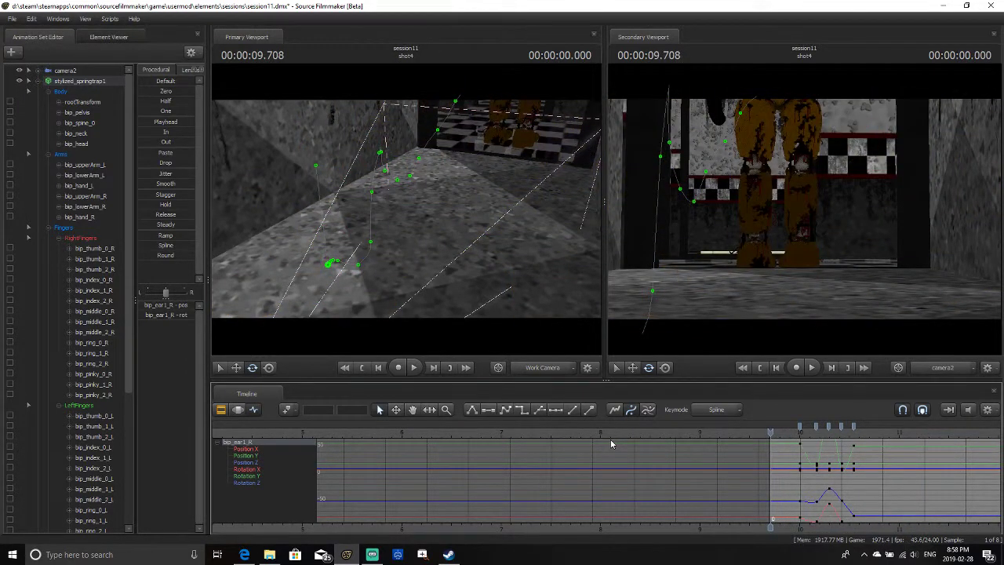
Select the outer right ear bone bip_ear2_R at frame 22 and step back through the fall to its early frames
{"action": "left_click_drag", "start_coordinate": [889, 430], "coordinate": [861, 429]}
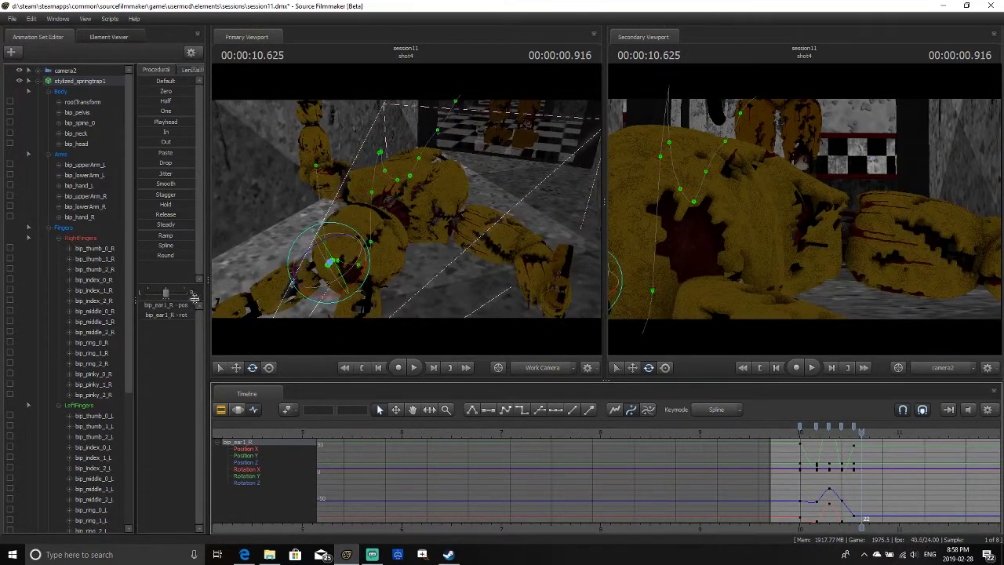
{"action": "left_click", "coordinate": [255, 306]}
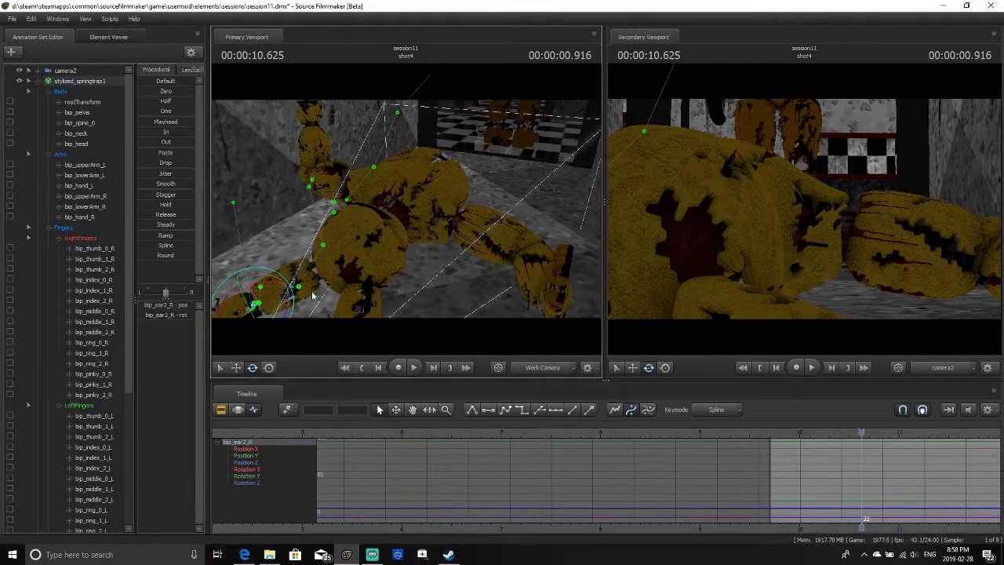
{"action": "key", "text": "Left"}
{"action": "key", "text": "Left"}
{"action": "key", "text": "Left"}
{"action": "key", "text": "Left"}
{"action": "key", "text": "Left"}
{"action": "key", "text": "Left"}
{"action": "key", "text": "Left"}
{"action": "key", "text": "Left"}
{"action": "key", "text": "Left"}
{"action": "key", "text": "Left"}
{"action": "key", "text": "Left"}
{"action": "key", "text": "Left"}
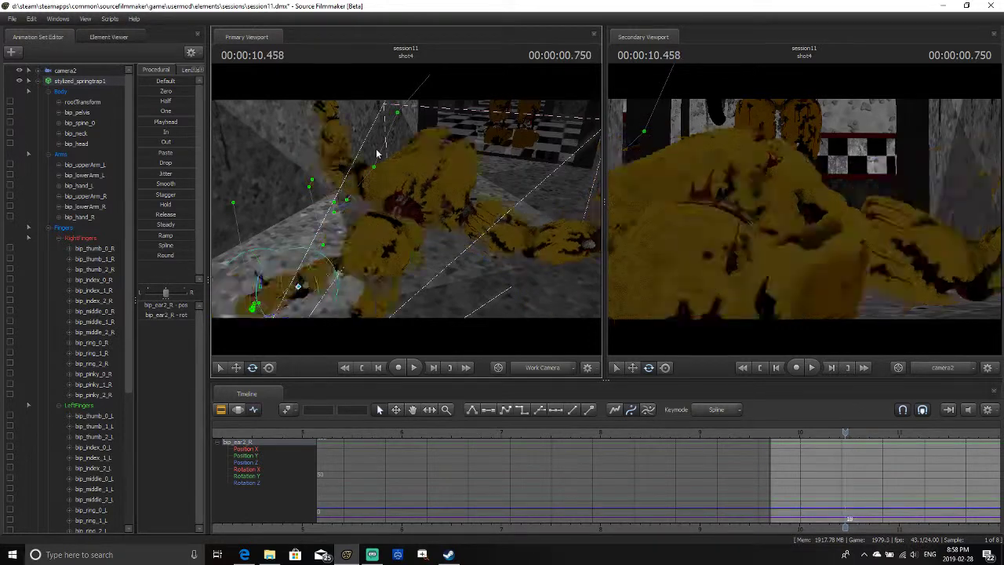
{"action": "key", "text": "Left"}
{"action": "key", "text": "Left"}
{"action": "key", "text": "Left"}
{"action": "key", "text": "Left"}
{"action": "key", "text": "Left"}
{"action": "key", "text": "Left"}
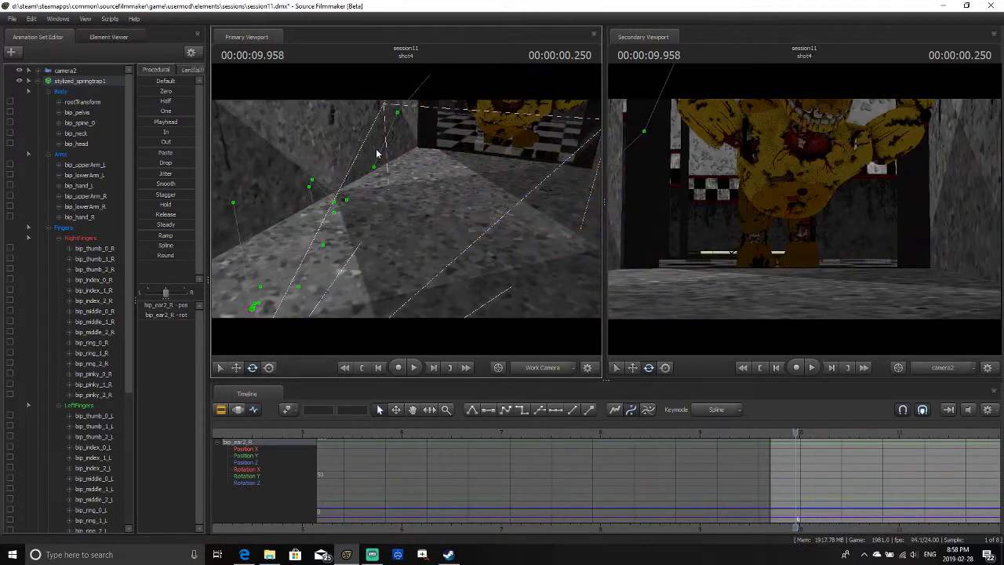
{"action": "key", "text": "Left"}
Find the frame where the outer right ear should start moving and add its first keyframe at frame 8
{"action": "key", "text": "Right"}
{"action": "key", "text": "Right"}
{"action": "key", "text": "Right"}
{"action": "key", "text": "Right"}
{"action": "key", "text": "Right"}
{"action": "key", "text": "Right"}
{"action": "key", "text": "Left"}
{"action": "key", "text": "Left"}
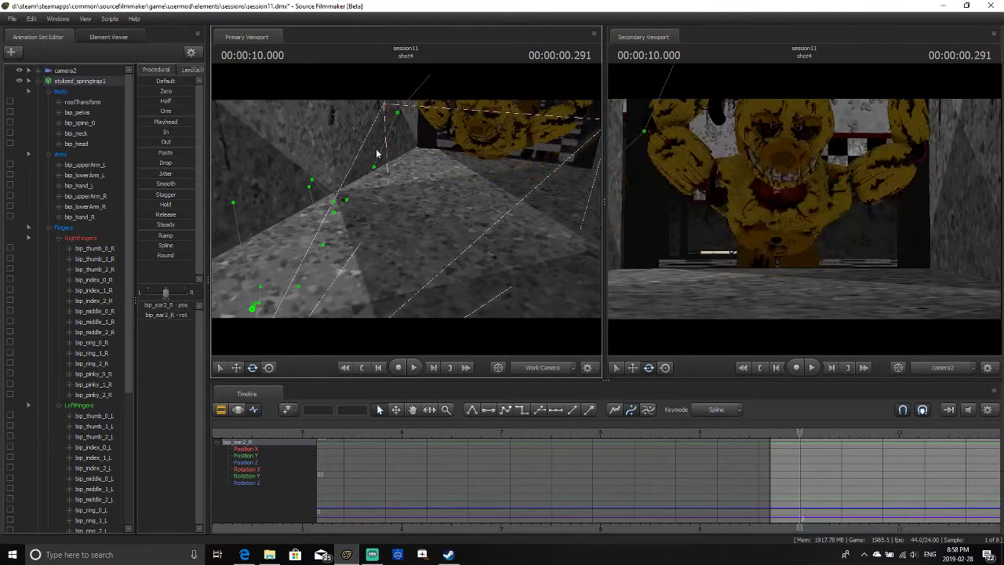
{"action": "key", "text": "Right"}
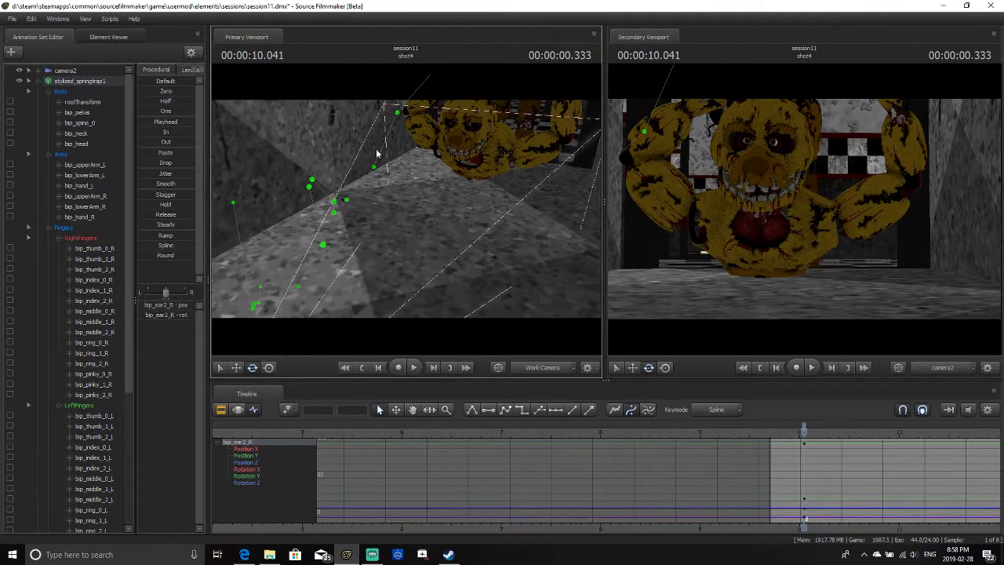
Add a keyframe at frame 13 and rotate the outer right ear about its X axis so it swings during the fall
{"action": "key", "text": "Right"}
{"action": "key", "text": "Right"}
{"action": "key", "text": "Right"}
{"action": "key", "text": "Right"}
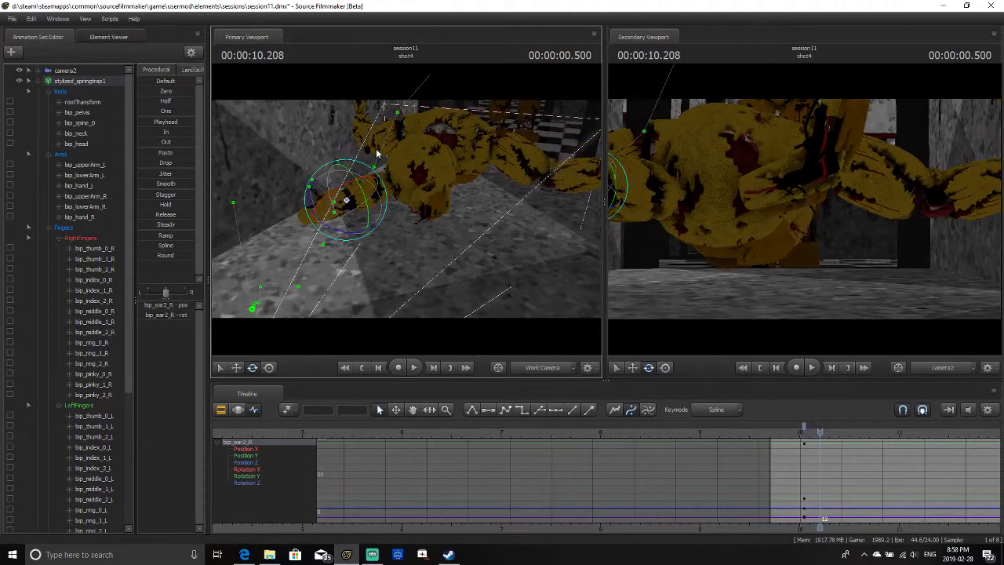
{"action": "key", "text": "Right"}
{"action": "key", "text": "Right"}
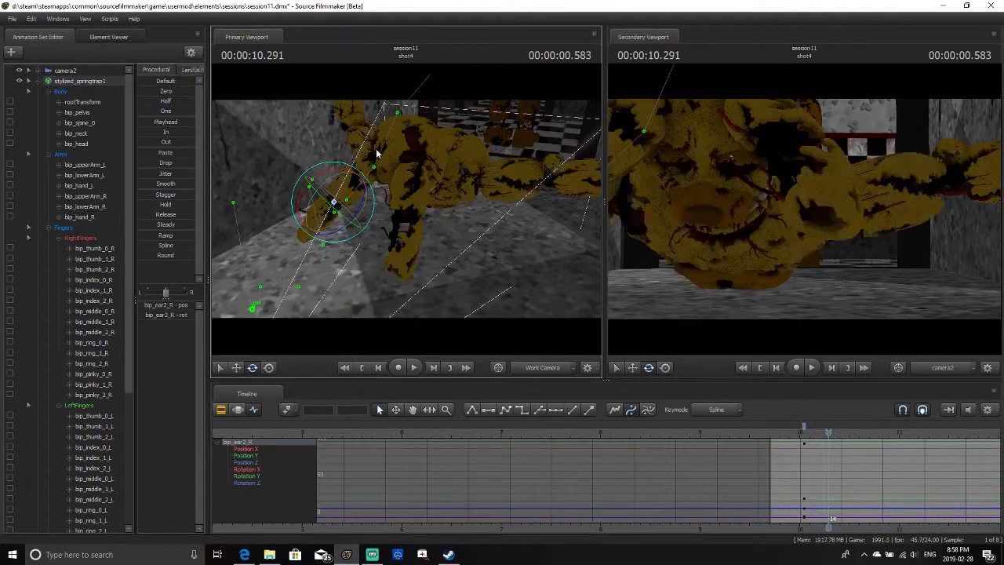
{"action": "key", "text": "Left"}
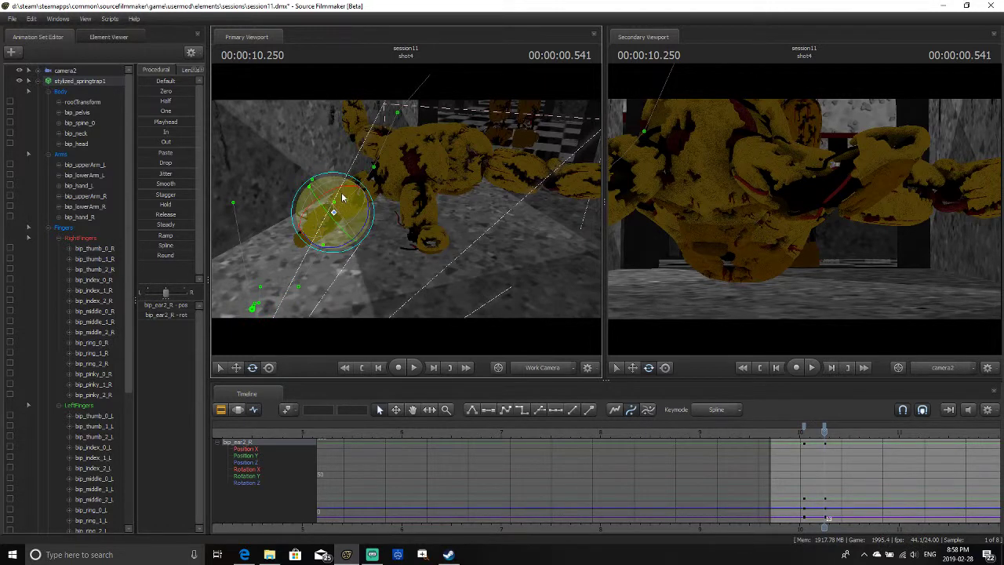
{"action": "left_click_drag", "start_coordinate": [348, 190], "coordinate": [364, 182]}
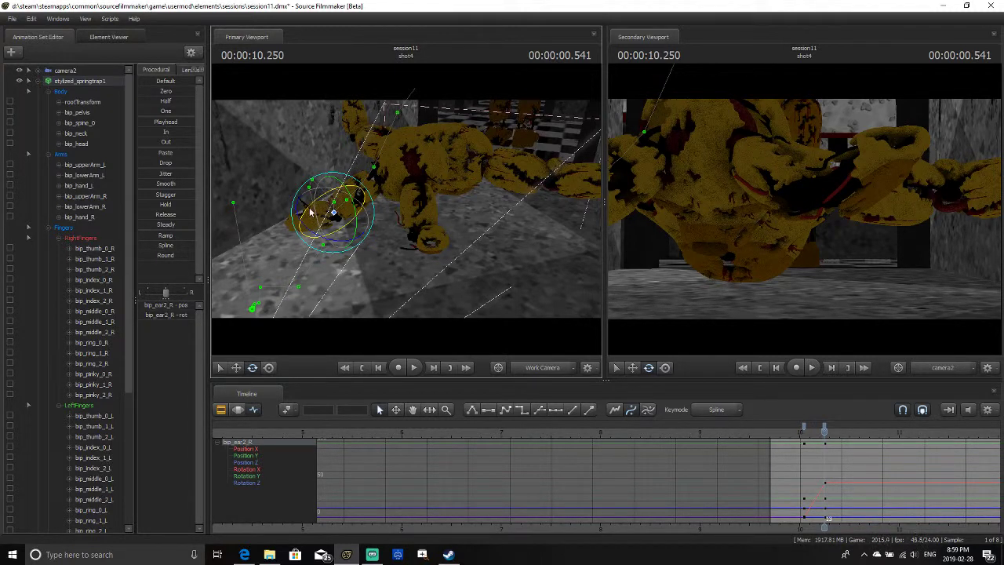
{"action": "mouse_move", "coordinate": [339, 191]}
{"action": "left_mouse_down"}
{"action": "mouse_move", "coordinate": [333, 200]}
{"action": "mouse_move", "coordinate": [342, 192]}
{"action": "left_mouse_up"}
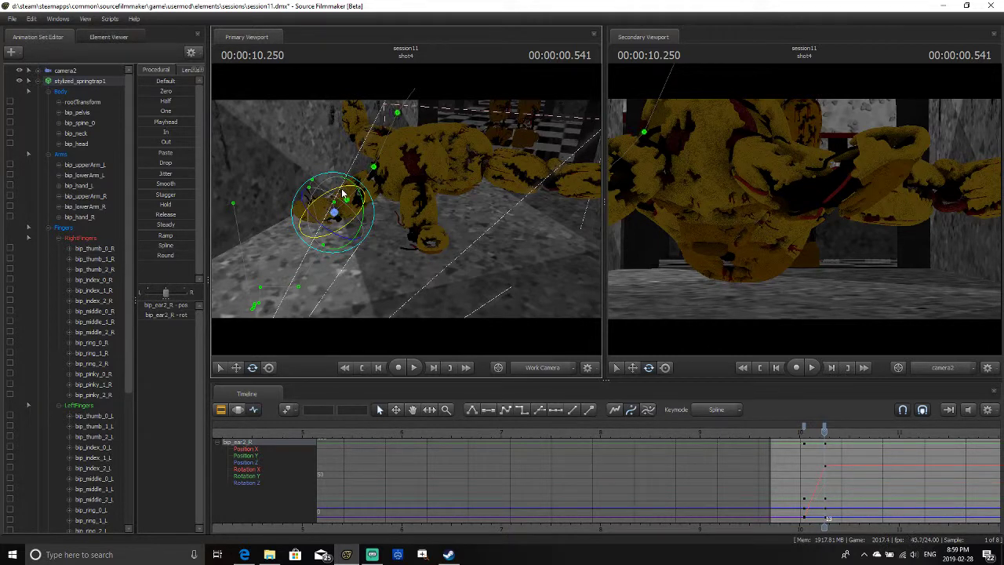
Play back the ear swing, then key the outer right ear at frame 15 and rotate it the opposite way
{"action": "key", "text": "space"}
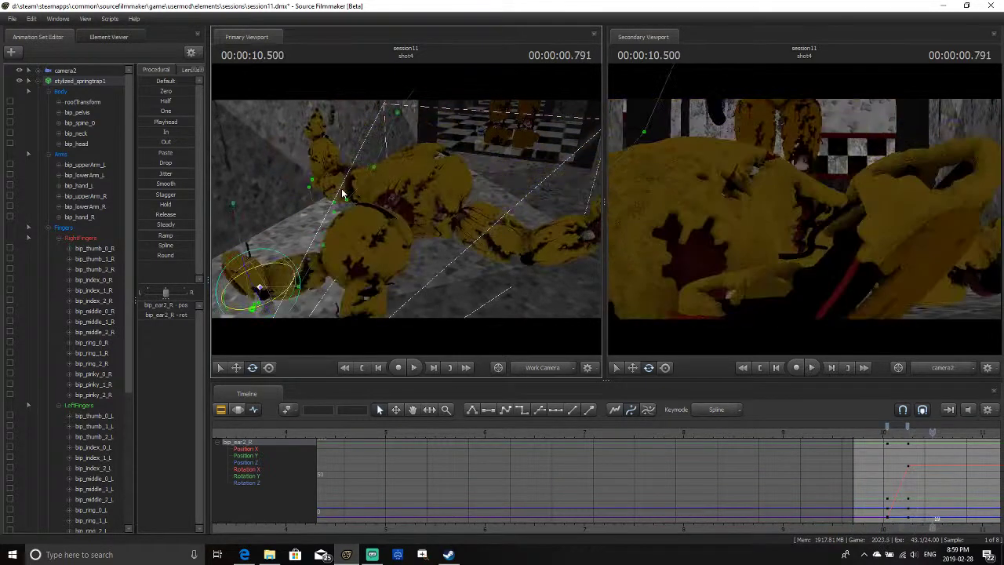
{"action": "key", "text": "Left"}
{"action": "key", "text": "Left"}
{"action": "key", "text": "Left"}
{"action": "key", "text": "Left"}
{"action": "key", "text": "Left"}
{"action": "key", "text": "Right"}
{"action": "key", "text": "Right"}
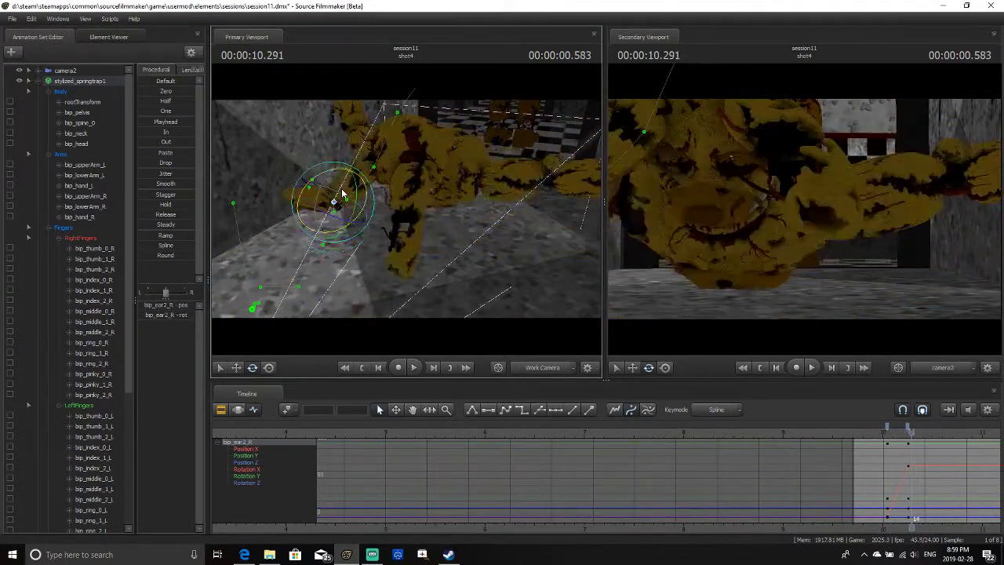
{"action": "key", "text": "Right"}
{"action": "key", "text": "Left"}
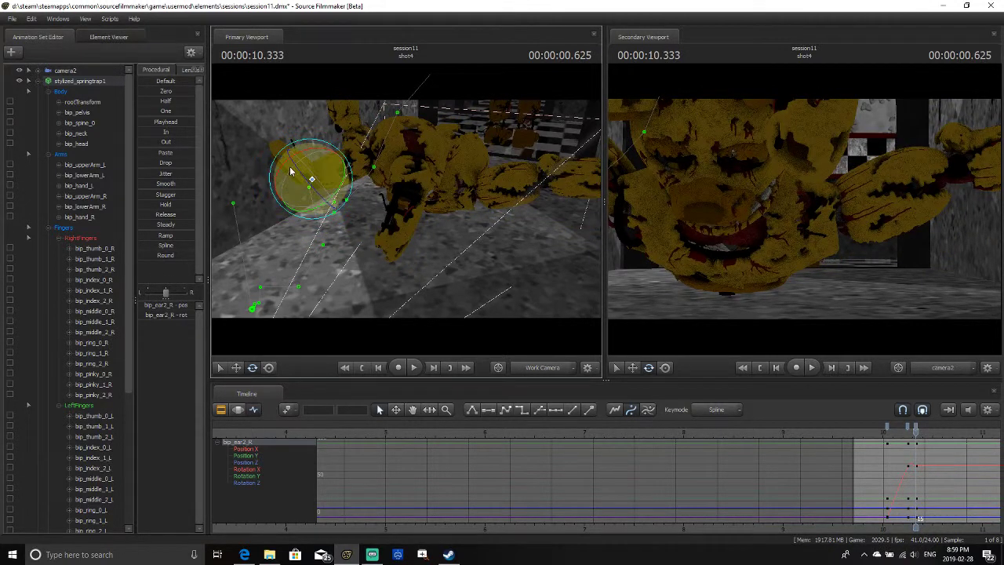
{"action": "left_click_drag", "start_coordinate": [282, 169], "coordinate": [294, 226]}
Key the outer right ear at frame 18 and rotate it slightly as the head nears the floor
{"action": "key", "text": "Right"}
{"action": "key", "text": "Right"}
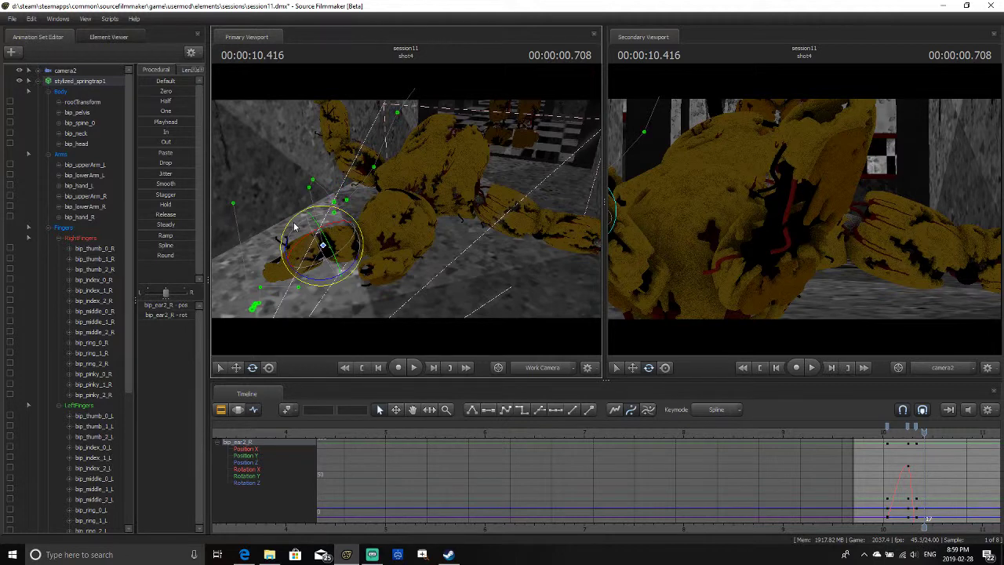
{"action": "key", "text": "Right"}
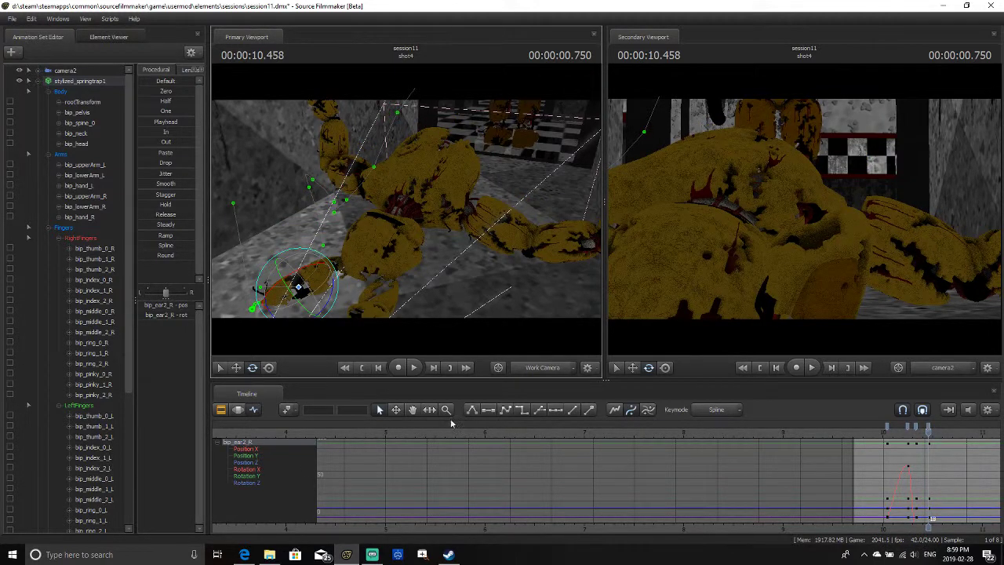
{"action": "left_click_drag", "start_coordinate": [303, 272], "coordinate": [336, 268]}
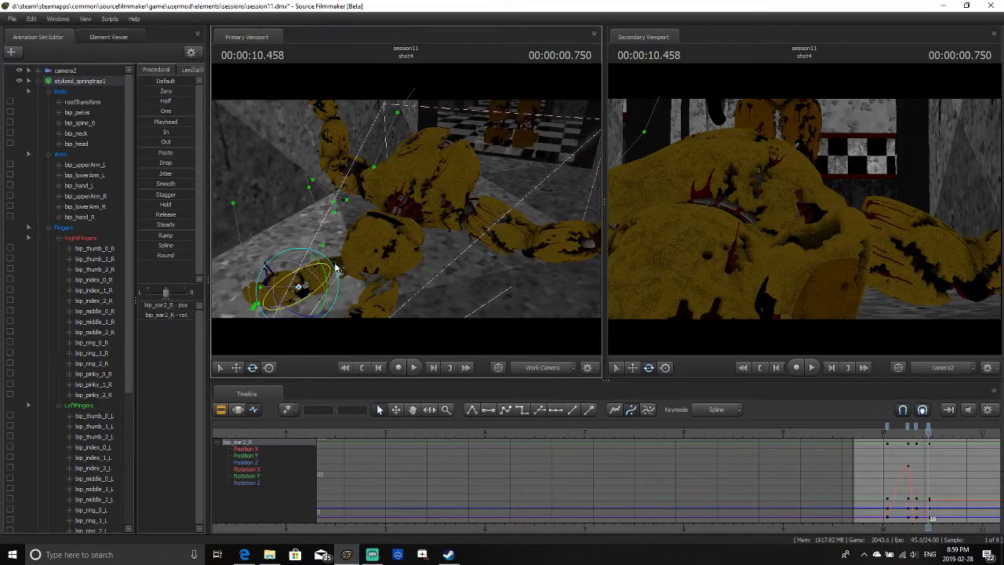
Add small settling rotations to the outer right ear with keyframes at frames 20 and 22
{"action": "key", "text": "Right"}
{"action": "key", "text": "Right"}
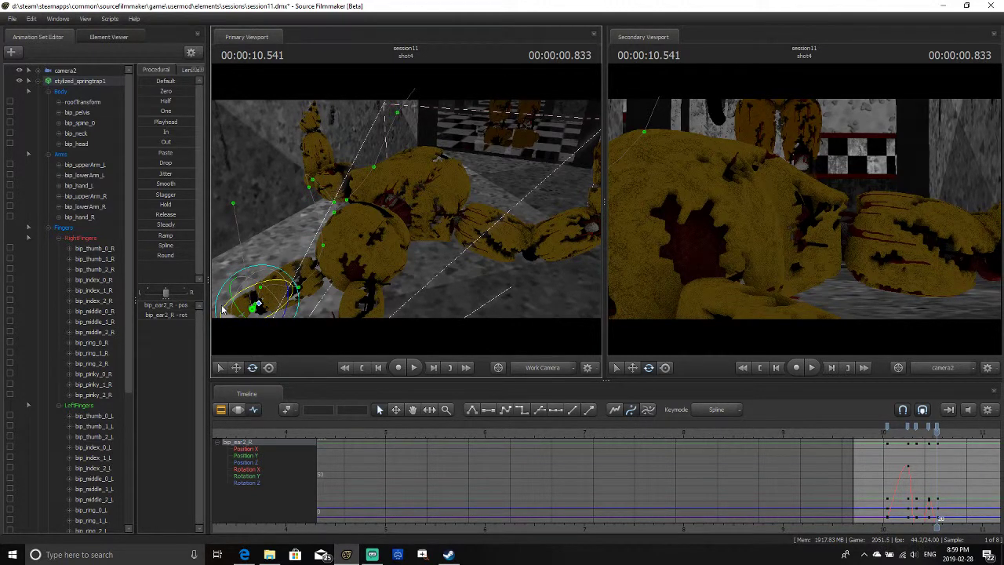
{"action": "key", "text": "Right"}
{"action": "key", "text": "Right"}
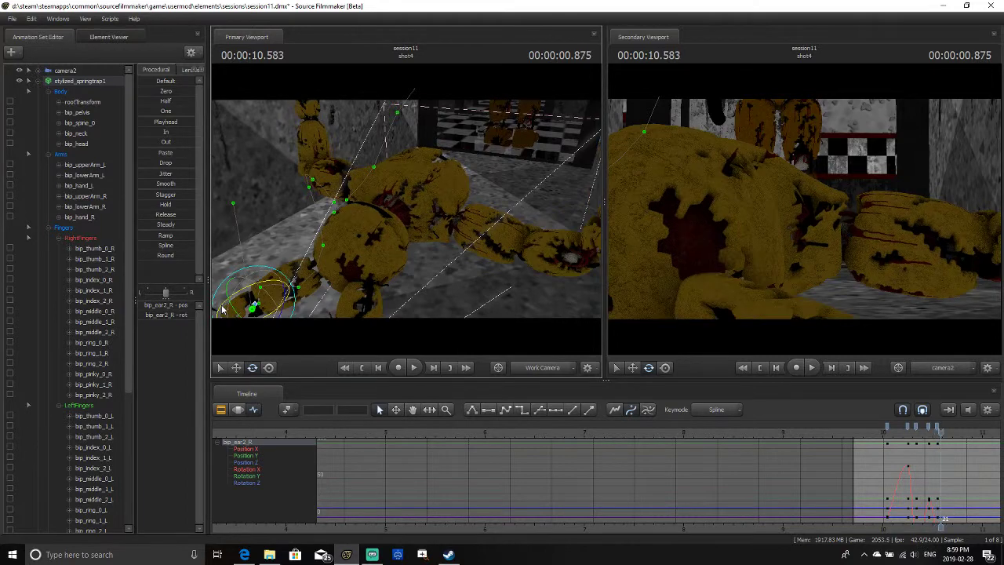
{"action": "left_click_drag", "start_coordinate": [223, 309], "coordinate": [256, 288]}
Key the outer right ear at frame 24 and rotate it slightly into its resting pose
{"action": "key", "text": "Right"}
{"action": "key", "text": "Right"}
{"action": "left_click_drag", "start_coordinate": [426, 261], "coordinate": [364, 302]}
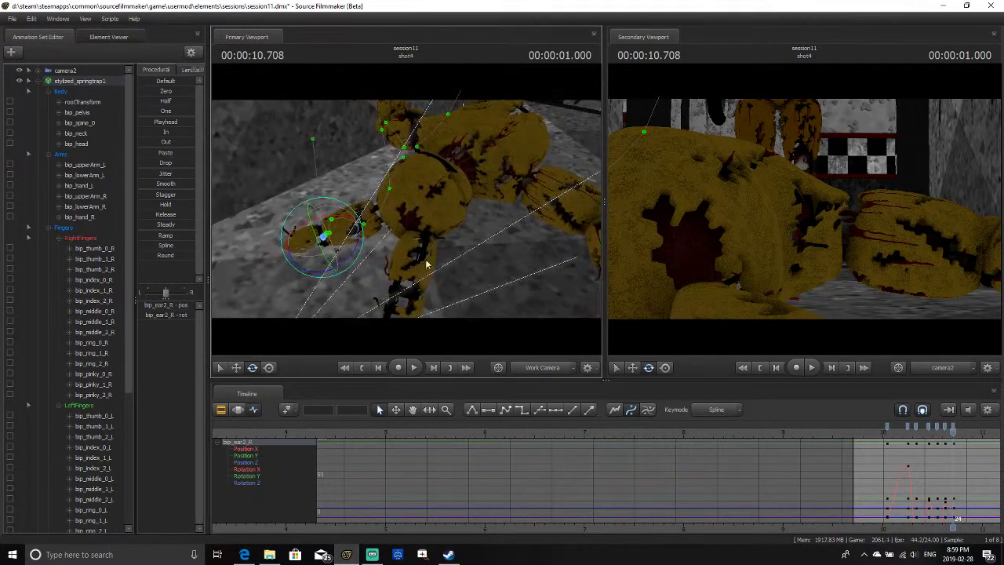
{"action": "left_click_drag", "start_coordinate": [346, 218], "coordinate": [359, 220]}
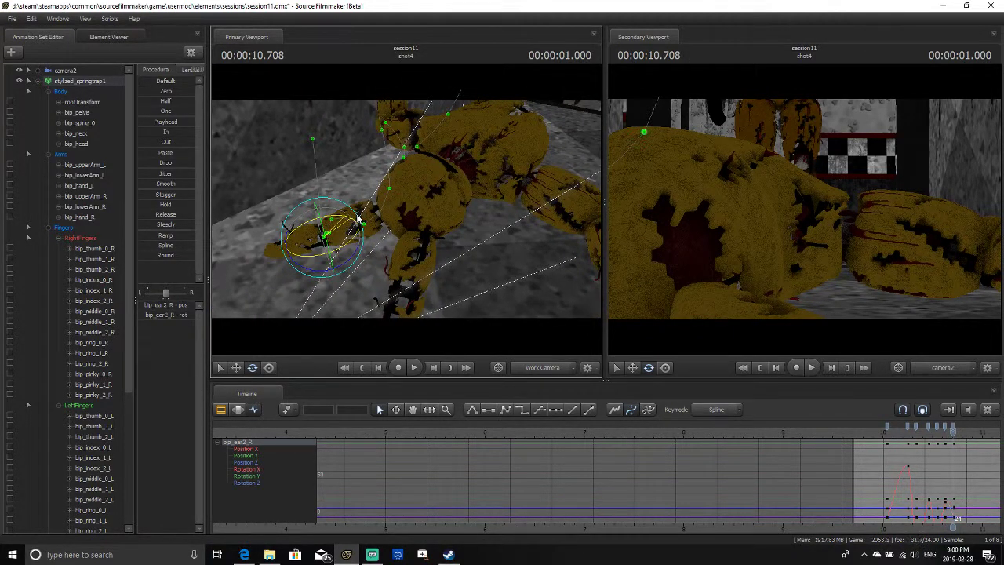
Play back the fall from near the start of shot4 and enable lighting in the primary viewport
{"action": "key", "text": "space"}
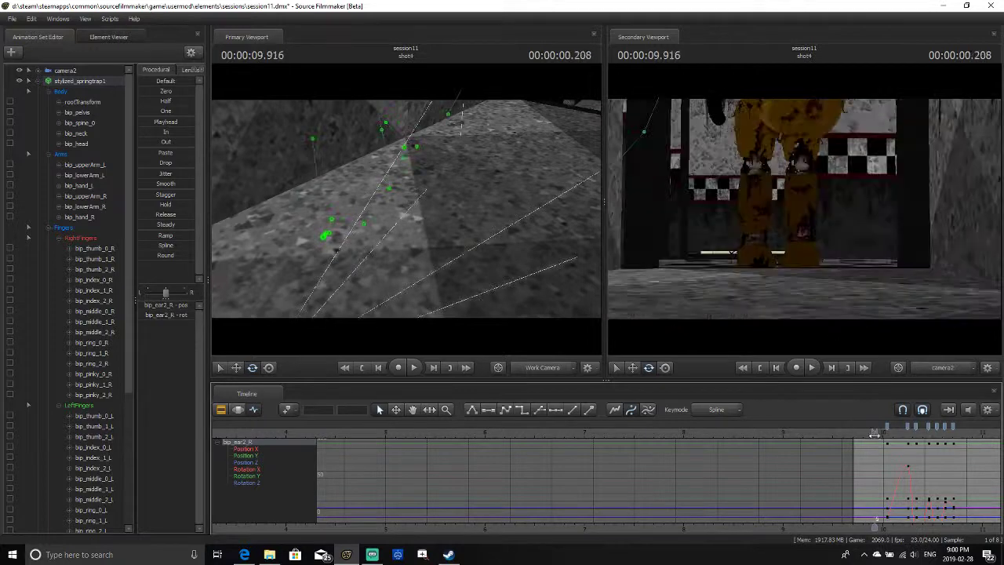
{"action": "key", "text": "space"}
{"action": "right_click", "coordinate": [496, 271]}
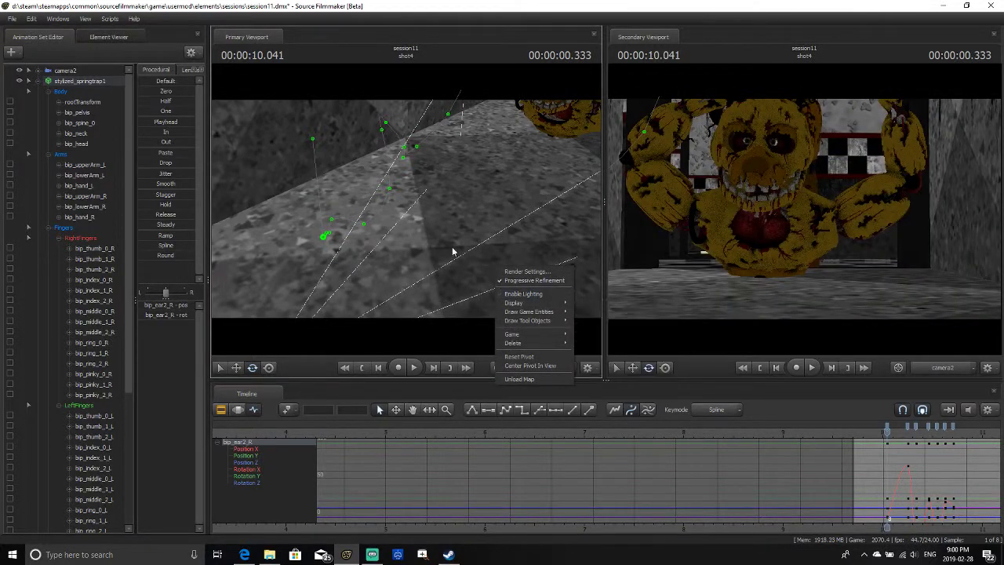
{"action": "left_click", "coordinate": [517, 294]}
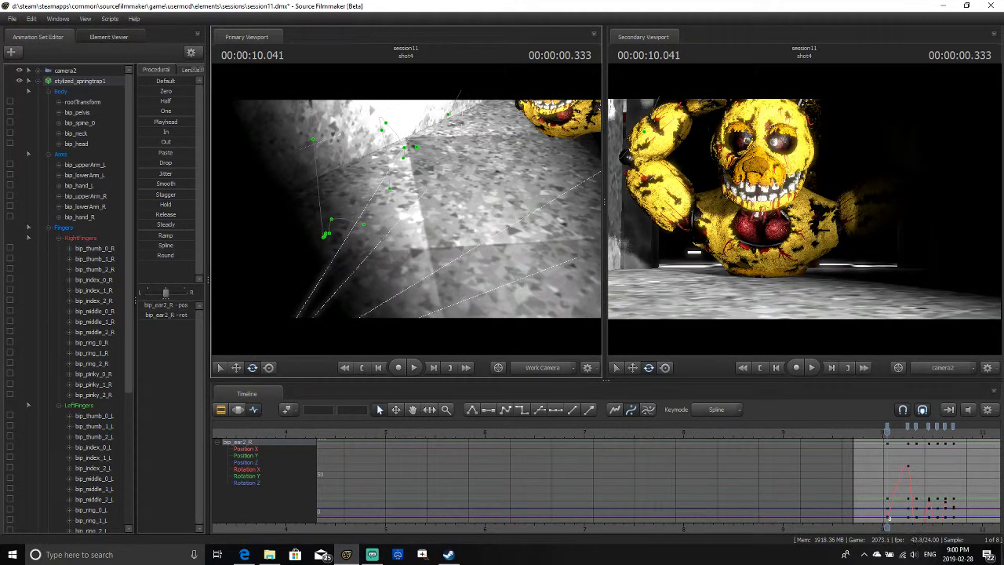
Replay the lit fall from the start of shot4 and step back to frame 6
{"action": "left_click_drag", "start_coordinate": [880, 432], "coordinate": [849, 433]}
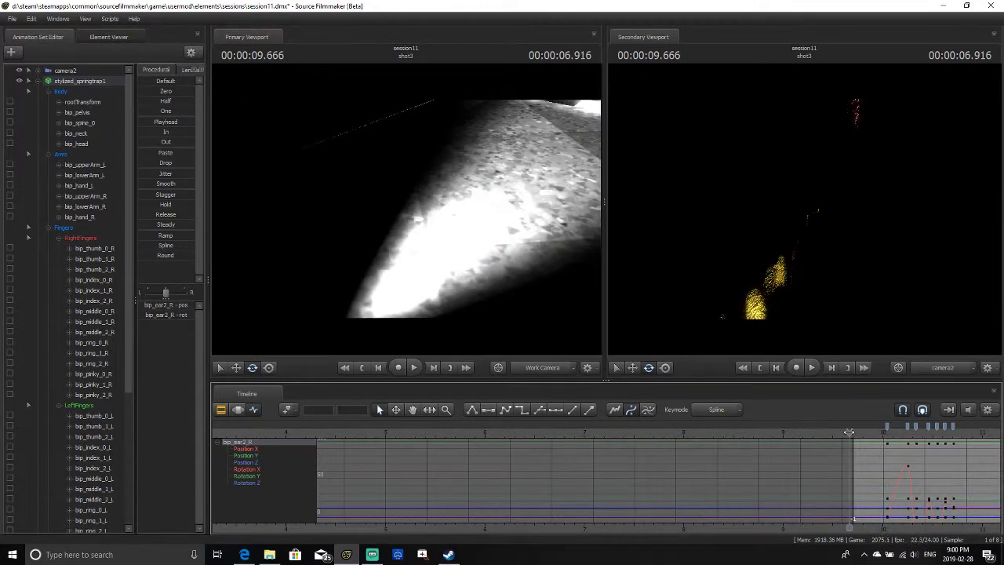
{"action": "key", "text": "space"}
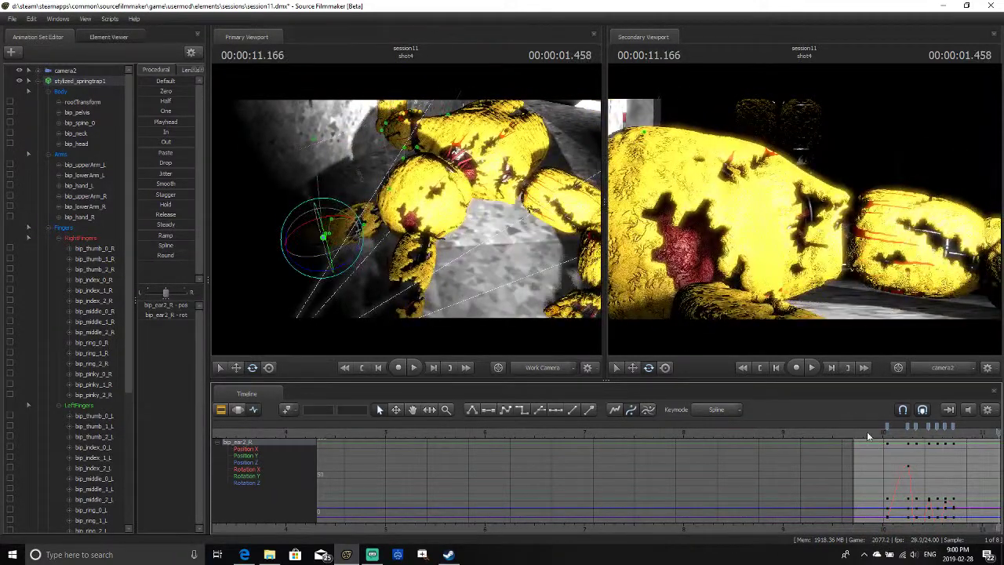
{"action": "left_click", "coordinate": [855, 433]}
{"action": "key", "text": "space"}
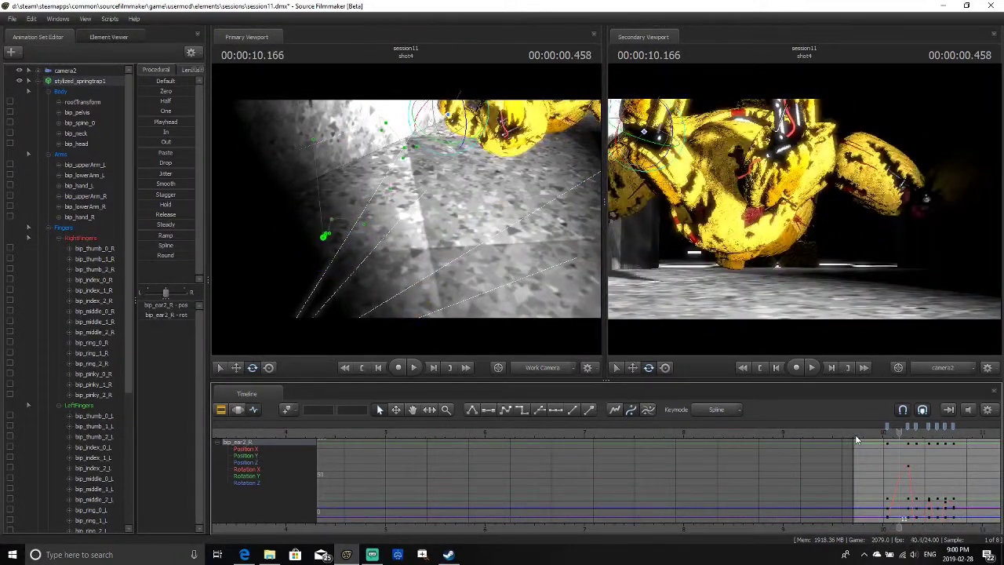
{"action": "key", "text": "Left"}
{"action": "key", "text": "Left"}
{"action": "key", "text": "Left"}
{"action": "key", "text": "Left"}
{"action": "key", "text": "Left"}
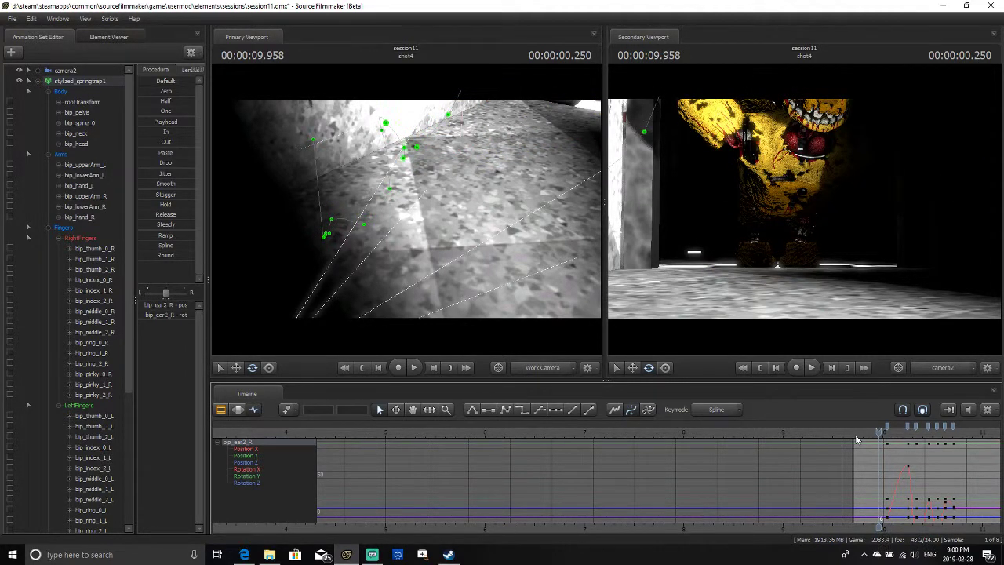
Select camera2 and tilt its view slightly downward at frame 7 of shot4
{"action": "left_click", "coordinate": [61, 69]}
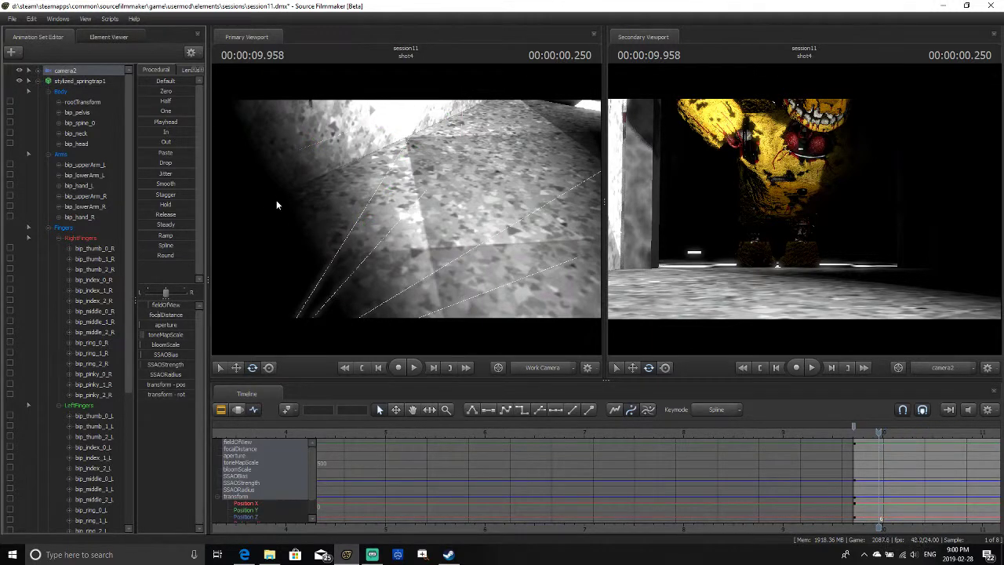
{"action": "key", "text": "Left"}
{"action": "key", "text": "Right"}
{"action": "key", "text": "Right"}
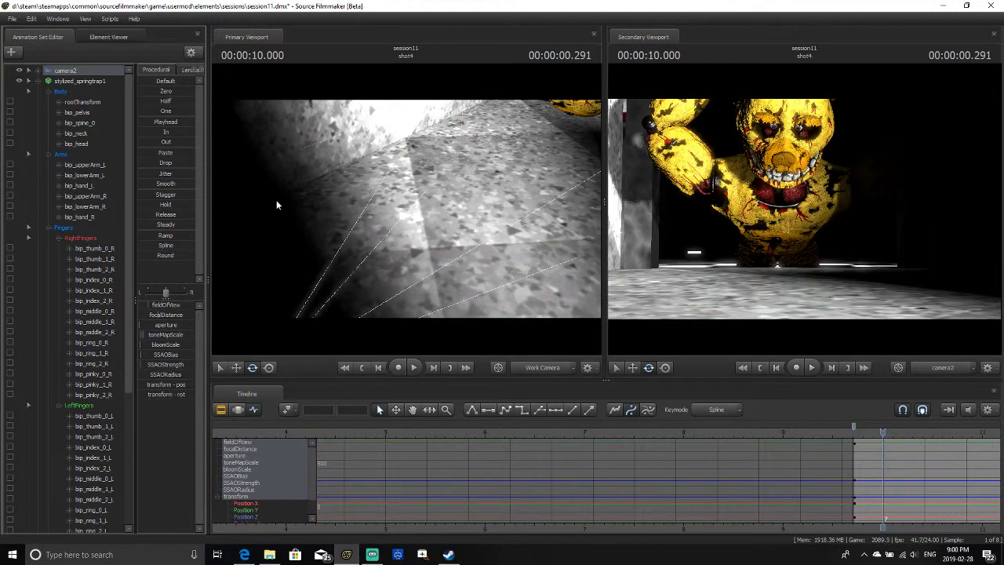
{"action": "left_click_drag", "start_coordinate": [936, 274], "coordinate": [936, 265]}
{"action": "left_click_drag", "start_coordinate": [815, 210], "coordinate": [784, 202]}
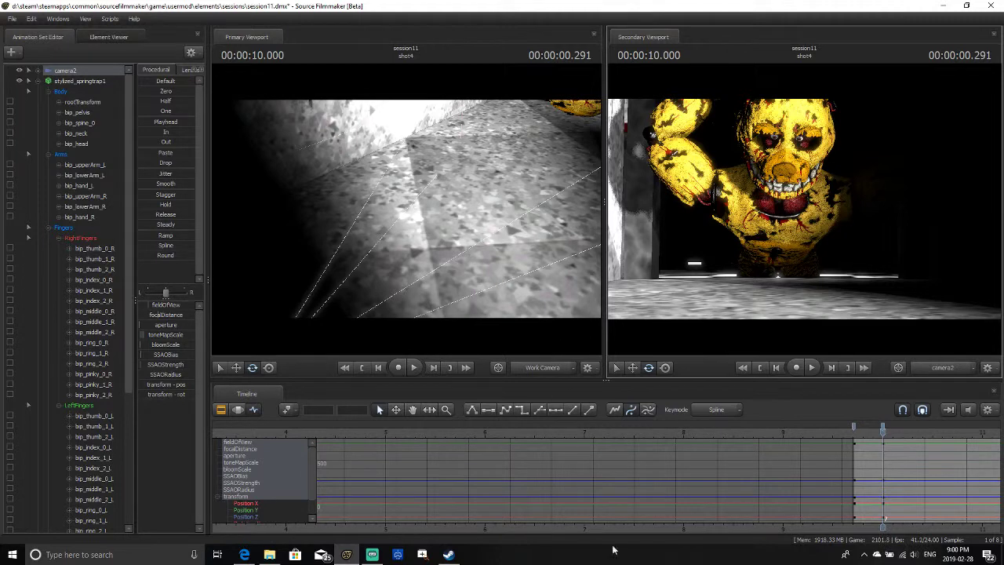
{"action": "mouse_move", "coordinate": [795, 244]}
{"action": "left_mouse_down"}
{"action": "mouse_move", "coordinate": [784, 255]}
{"action": "mouse_move", "coordinate": [794, 261]}
{"action": "left_mouse_up"}
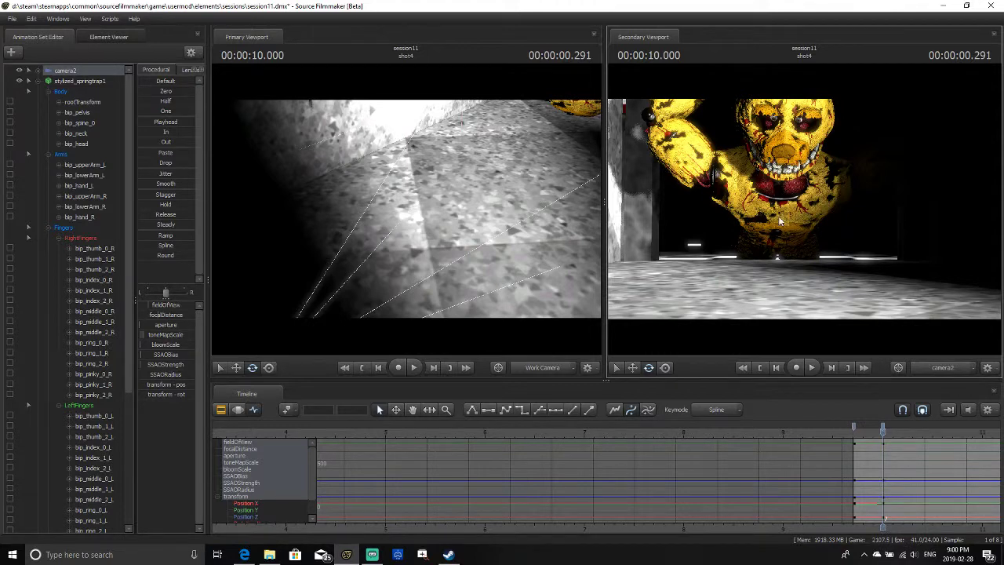
Review the camera's movement from the end of shot3 into the first frames of shot4
{"action": "key", "text": "Left"}
{"action": "key", "text": "Left"}
{"action": "key", "text": "Left"}
{"action": "key", "text": "Left"}
{"action": "key", "text": "Left"}
{"action": "key", "text": "Left"}
{"action": "key", "text": "Left"}
{"action": "key", "text": "Left"}
{"action": "key", "text": "Left"}
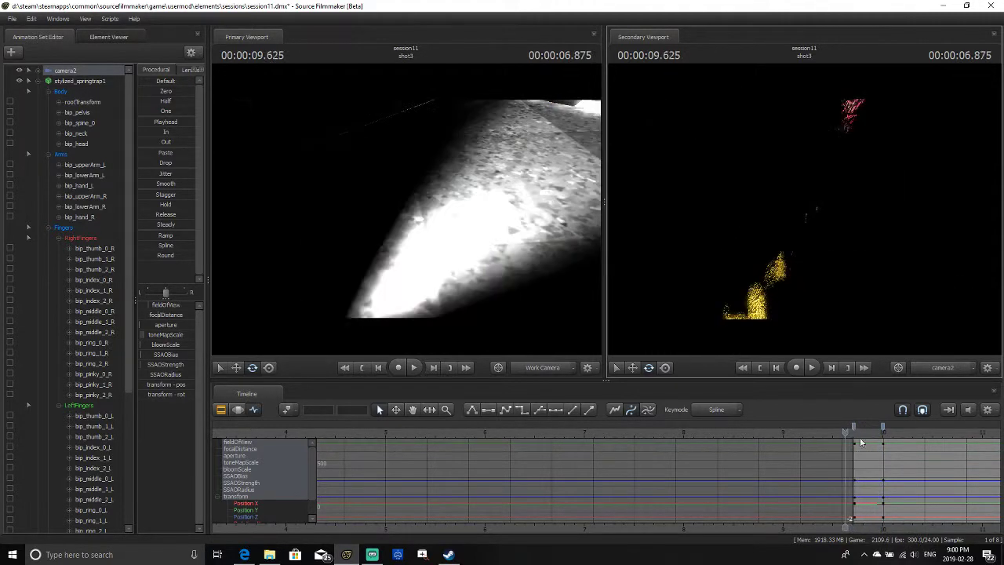
{"action": "left_click_drag", "start_coordinate": [844, 431], "coordinate": [886, 432]}
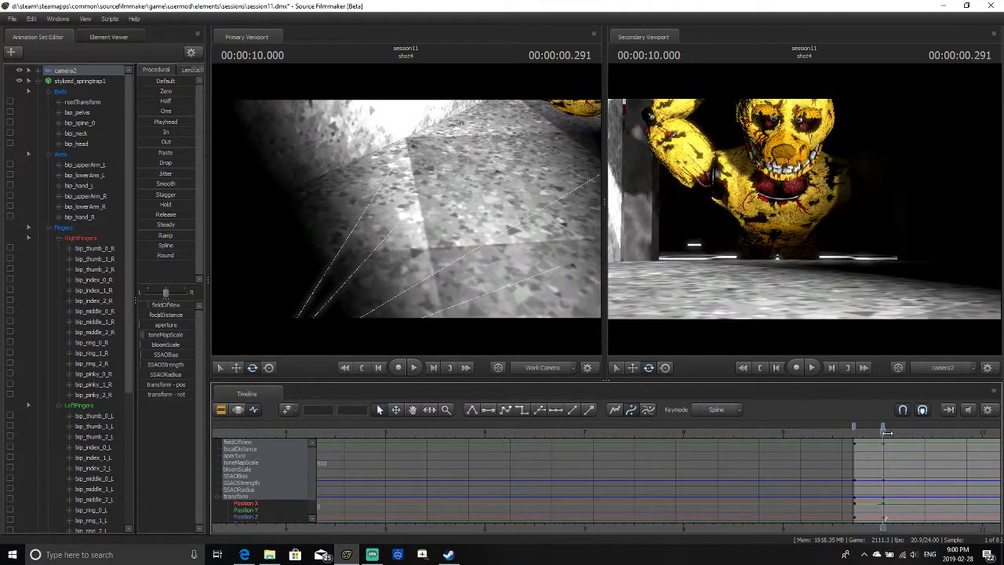
{"action": "left_click", "coordinate": [832, 432]}
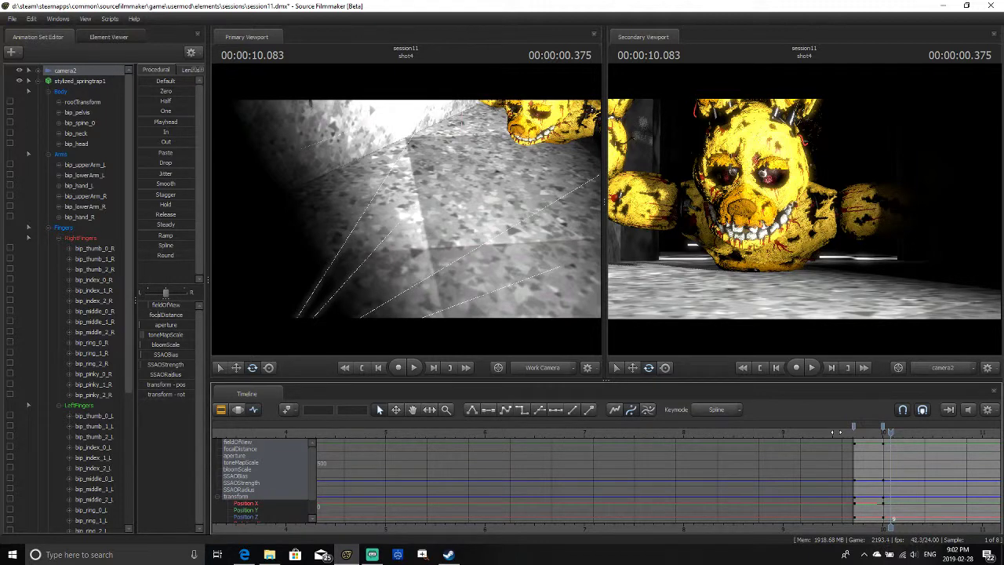
Step back and forth through frames 8 to 11 of shot4 to examine Springtrap's fall from camera2
{"action": "key", "text": "Left"}
{"action": "key", "text": "Left"}
{"action": "key", "text": "Right"}
{"action": "key", "text": "Right"}
{"action": "key", "text": "Right"}
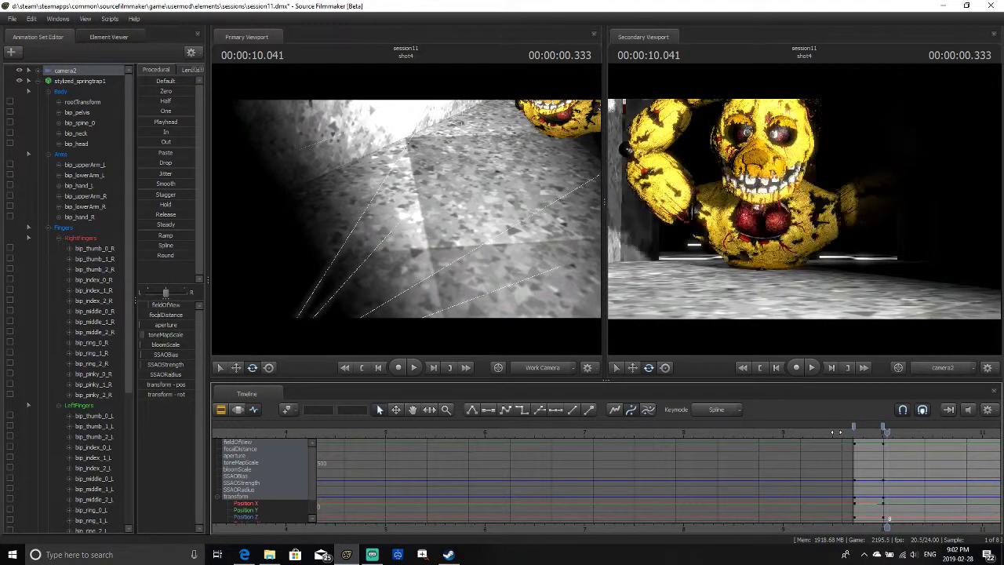
{"action": "key", "text": "Right"}
{"action": "key", "text": "Right"}
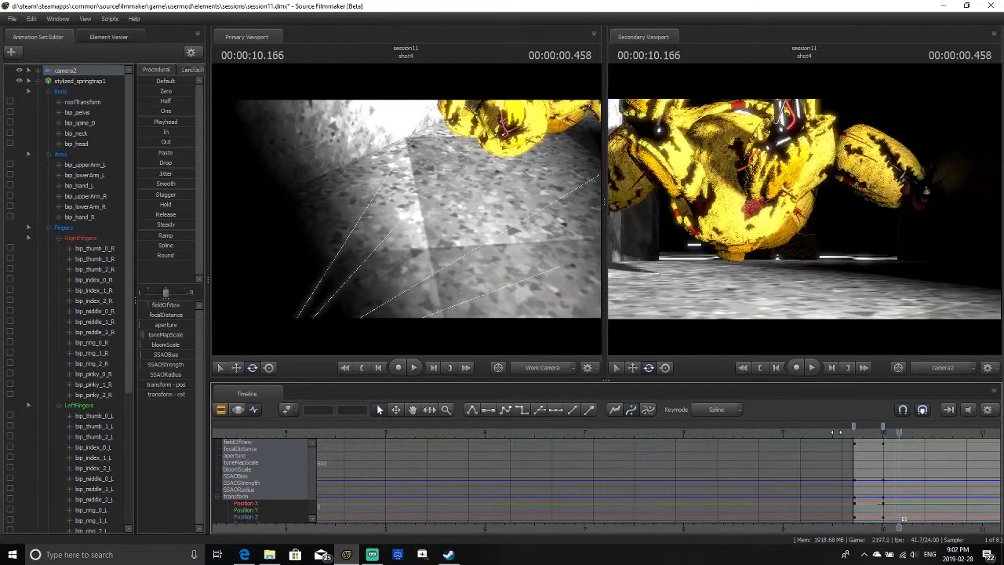
{"action": "key", "text": "Left"}
{"action": "key", "text": "Left"}
{"action": "key", "text": "Left"}
At frame 12 of shot4, raise camera2 and tilt it down so the floor fills the lower view
{"action": "key", "text": "Right"}
{"action": "key", "text": "Right"}
{"action": "key", "text": "Right"}
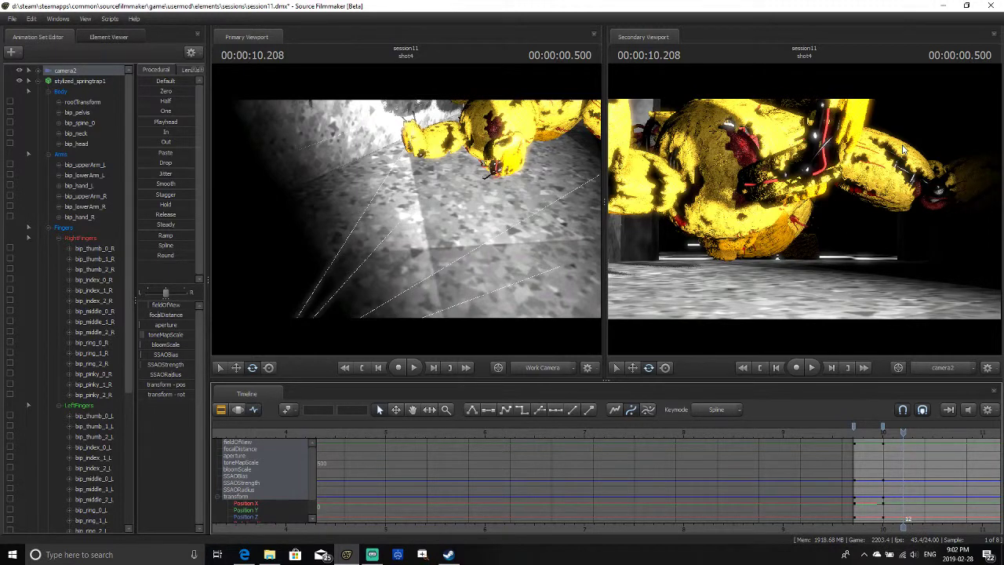
{"action": "left_click", "coordinate": [838, 276]}
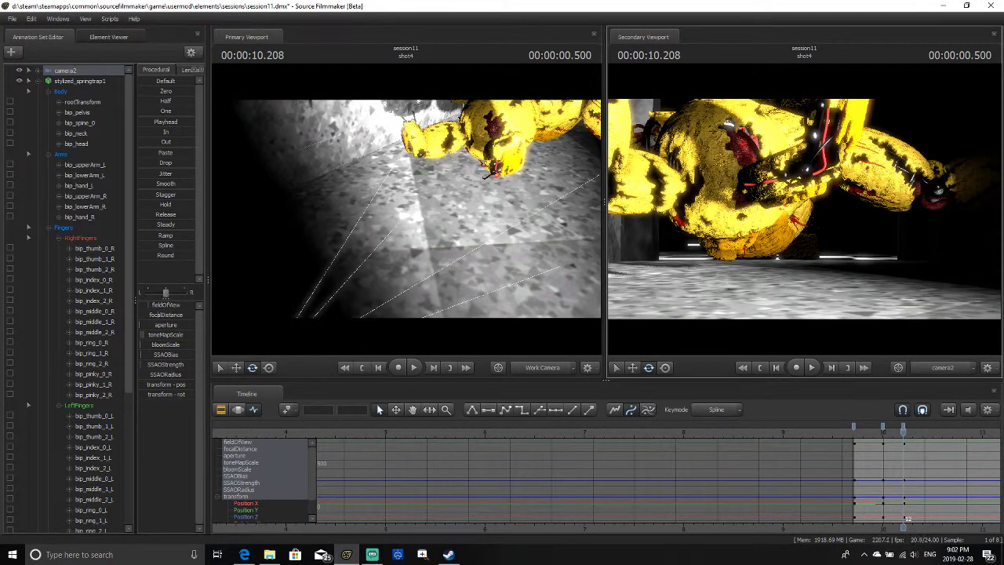
{"action": "key", "text": "z"}
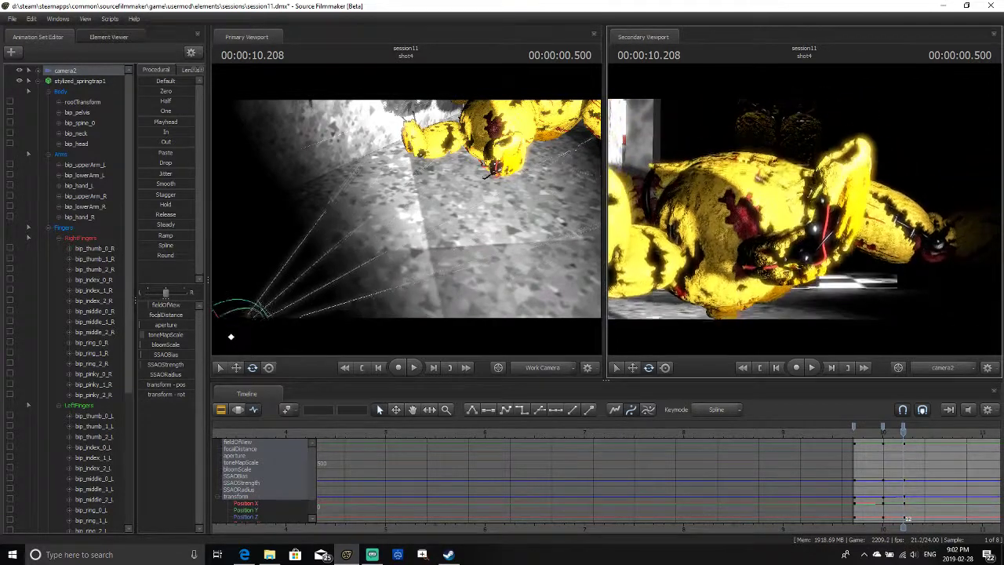
{"action": "left_click_drag", "start_coordinate": [837, 276], "coordinate": [838, 276]}
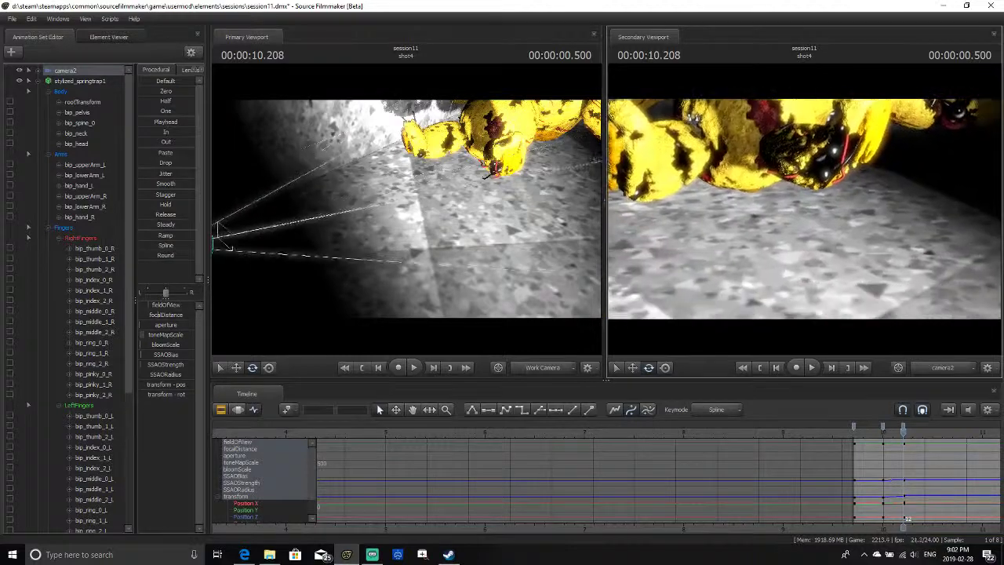
{"action": "left_click_drag", "start_coordinate": [803, 209], "coordinate": [803, 209]}
Play back the first part of shot4 from about frame 3 to review the downward camera move
{"action": "key", "text": "Left"}
{"action": "key", "text": "Left"}
{"action": "key", "text": "Left"}
{"action": "key", "text": "Left"}
{"action": "key", "text": "Left"}
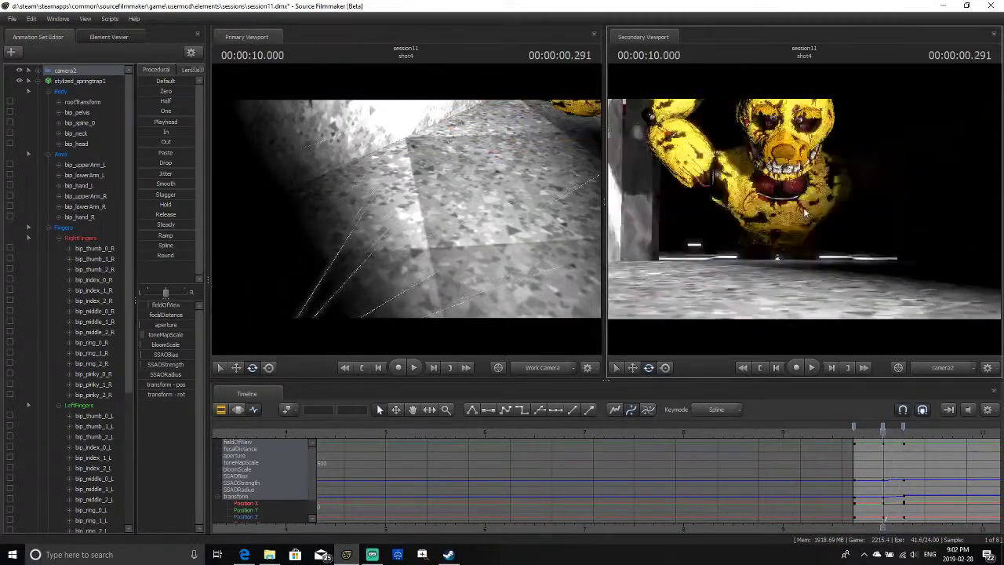
{"action": "key", "text": "Left"}
{"action": "key", "text": "Left"}
{"action": "key", "text": "Left"}
{"action": "key", "text": "Left"}
{"action": "key", "text": "space"}
{"action": "key", "text": "space"}
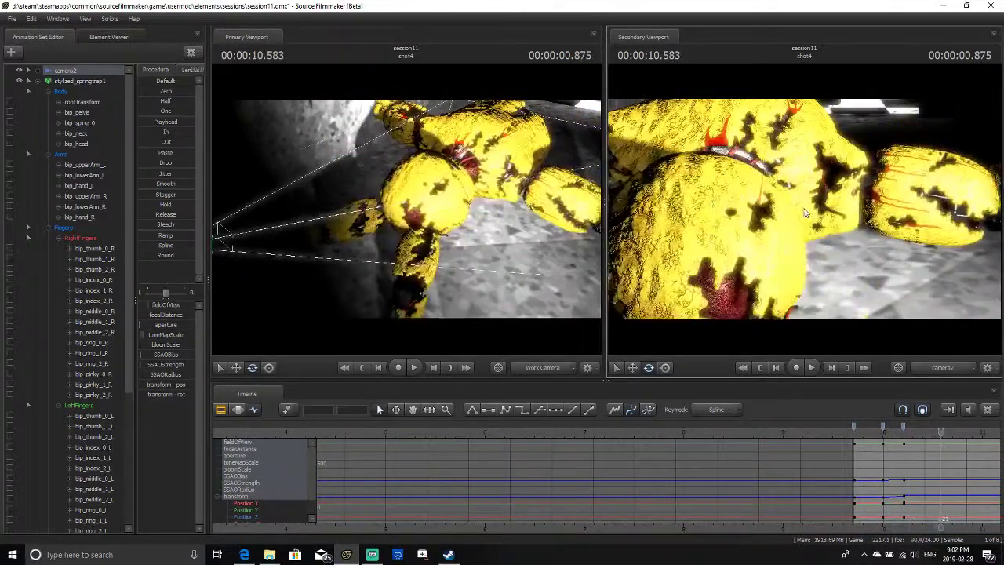
At frame 20 of shot4, raise and pull back camera2, aiming it over the fallen body toward the legs in the doorway
{"action": "key", "text": "Left"}
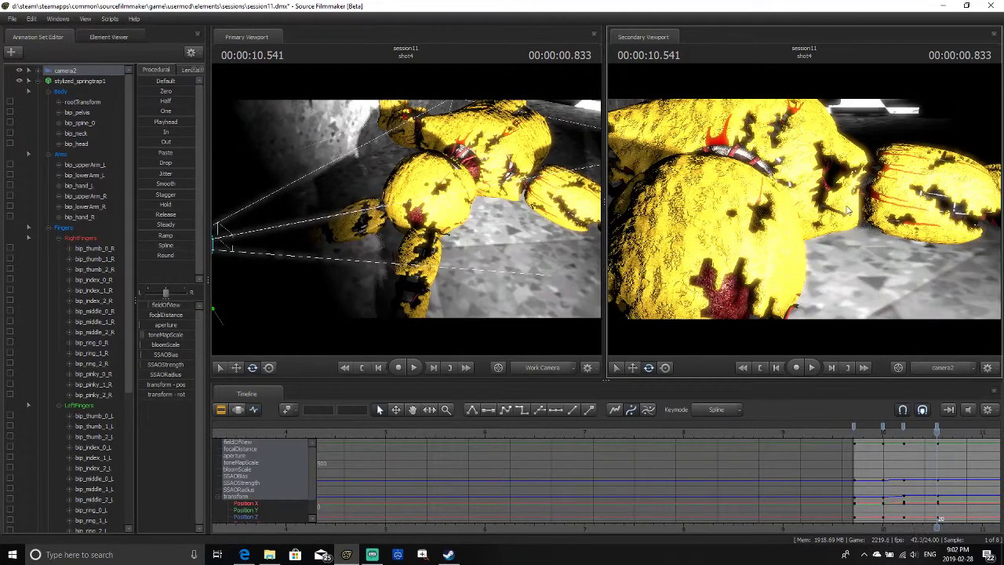
{"action": "key", "text": "z"}
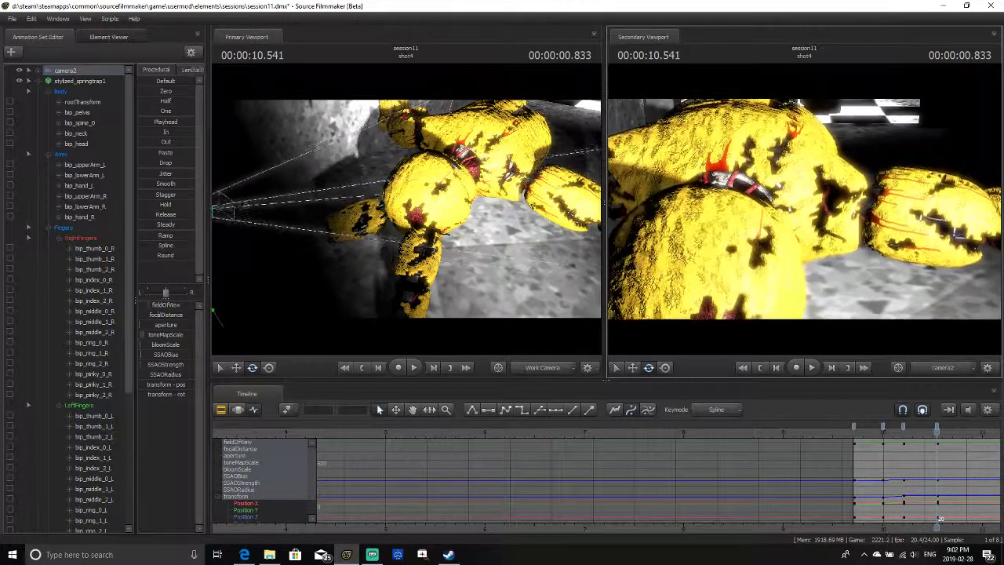
{"action": "left_click_drag", "start_coordinate": [775, 196], "coordinate": [772, 193]}
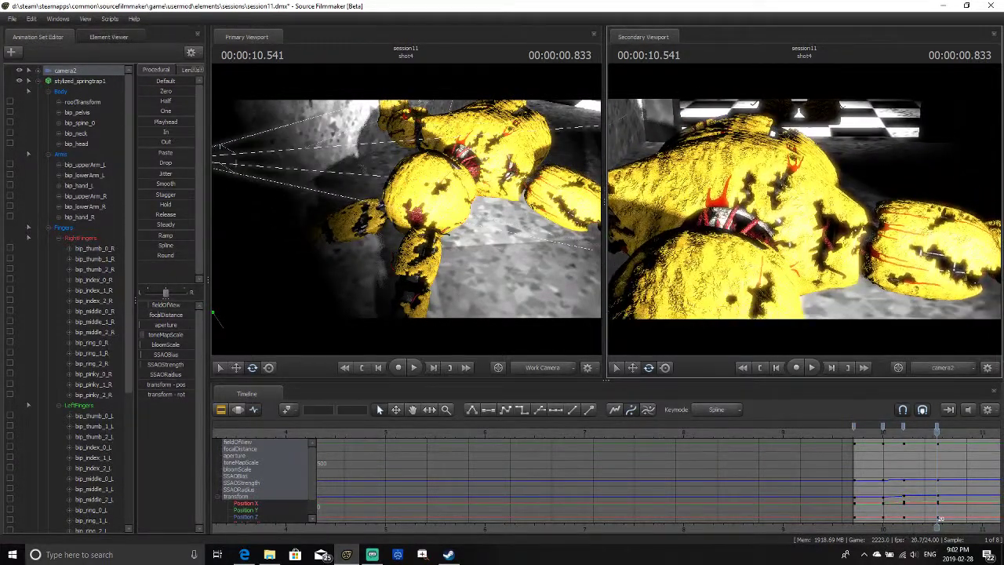
{"action": "key", "text": "s"}
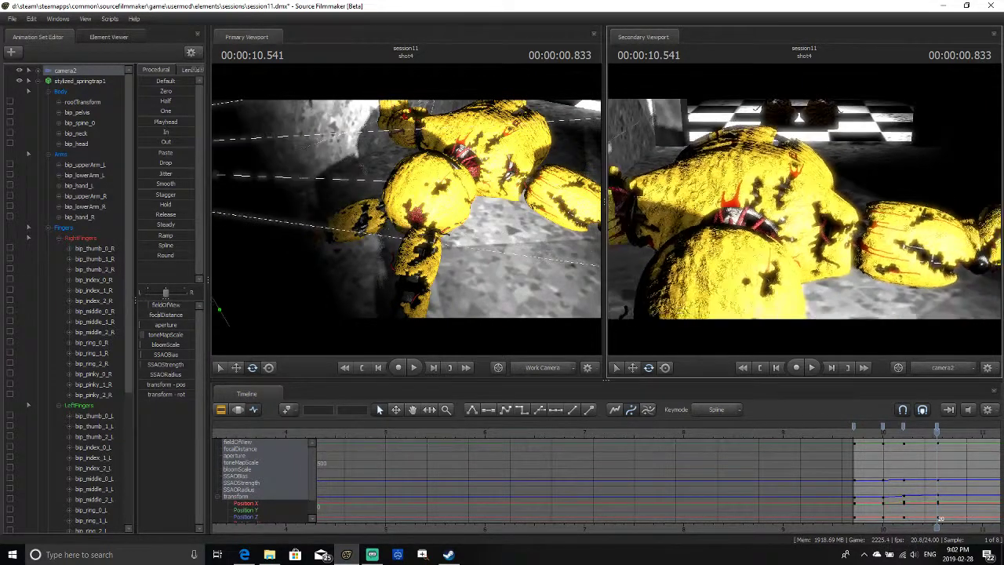
{"action": "left_click_drag", "start_coordinate": [765, 187], "coordinate": [764, 185]}
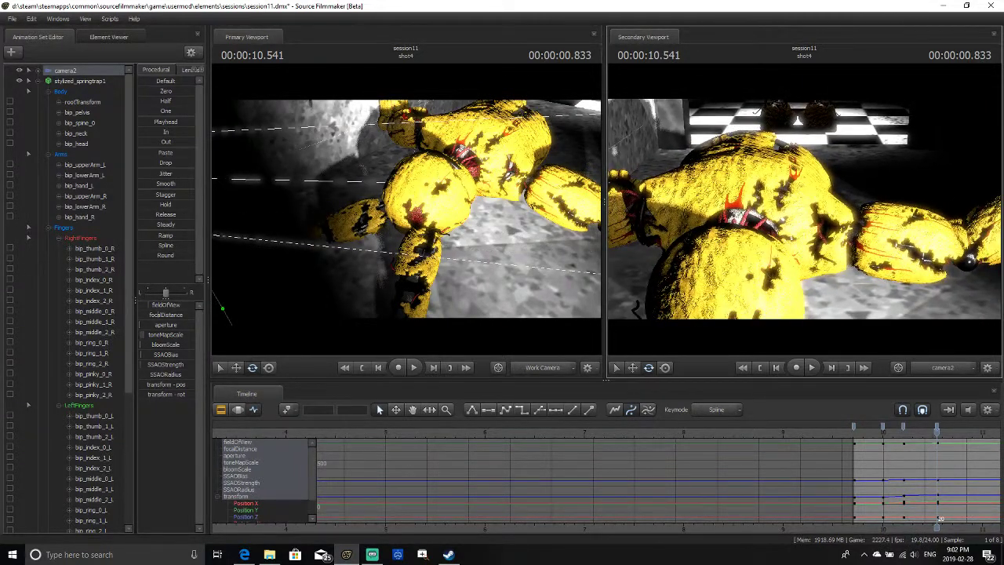
{"action": "key", "text": "s"}
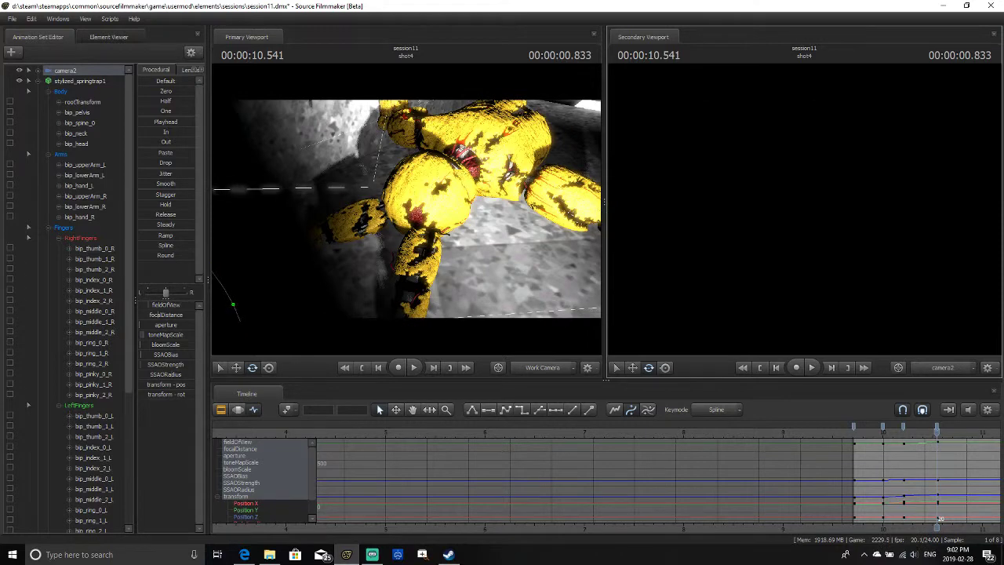
{"action": "mouse_move", "coordinate": [804, 209]}
{"action": "left_mouse_down"}
{"action": "mouse_move", "coordinate": [804, 168]}
{"action": "mouse_move", "coordinate": [764, 183]}
{"action": "mouse_move", "coordinate": [805, 213]}
{"action": "left_mouse_up"}
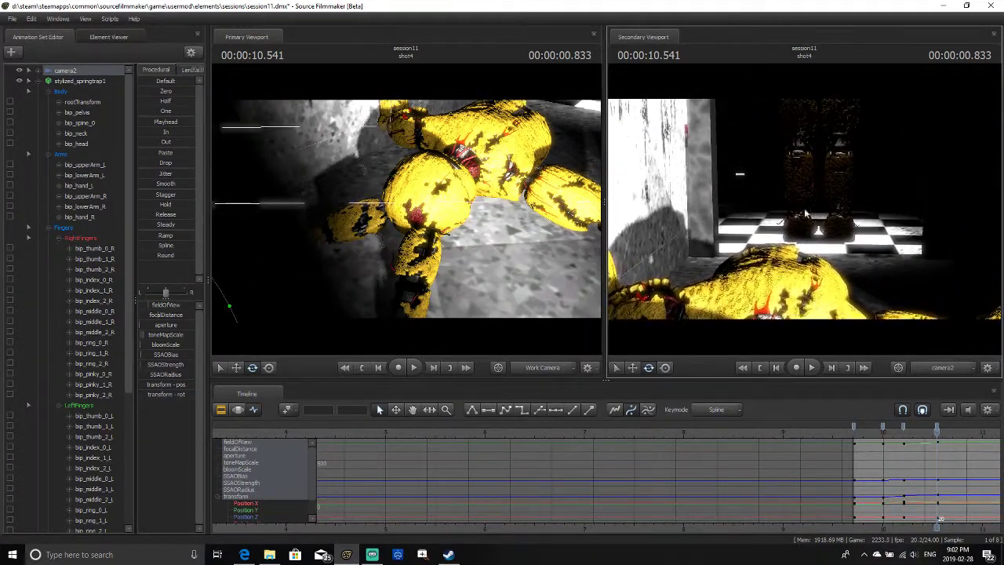
At frame 26 of shot4, turn camera2 down toward Springtrap's fallen body and outstretched arm
{"action": "key", "text": "Right"}
{"action": "key", "text": "Right"}
{"action": "key", "text": "Right"}
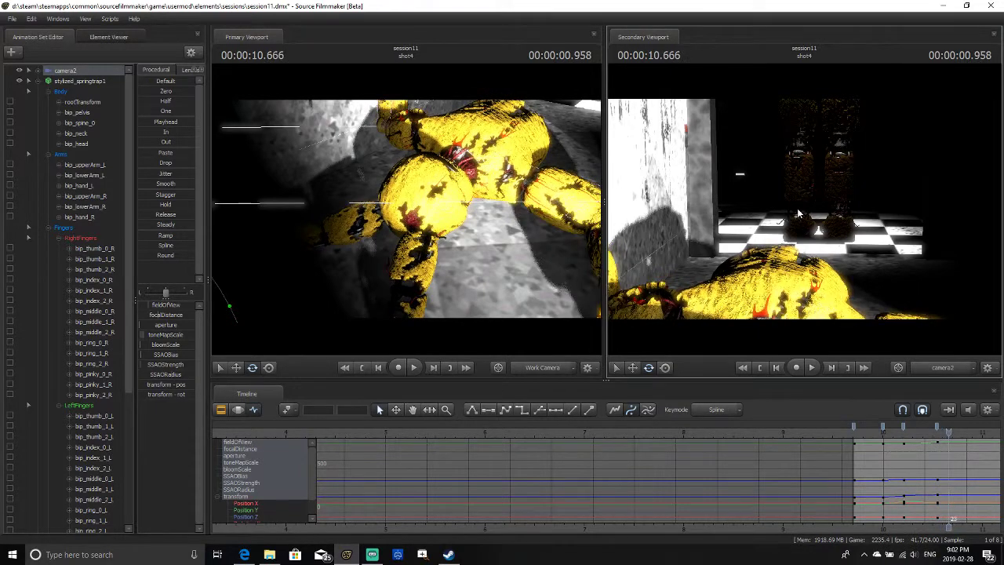
{"action": "key", "text": "Right"}
{"action": "key", "text": "Right"}
{"action": "key", "text": "Right"}
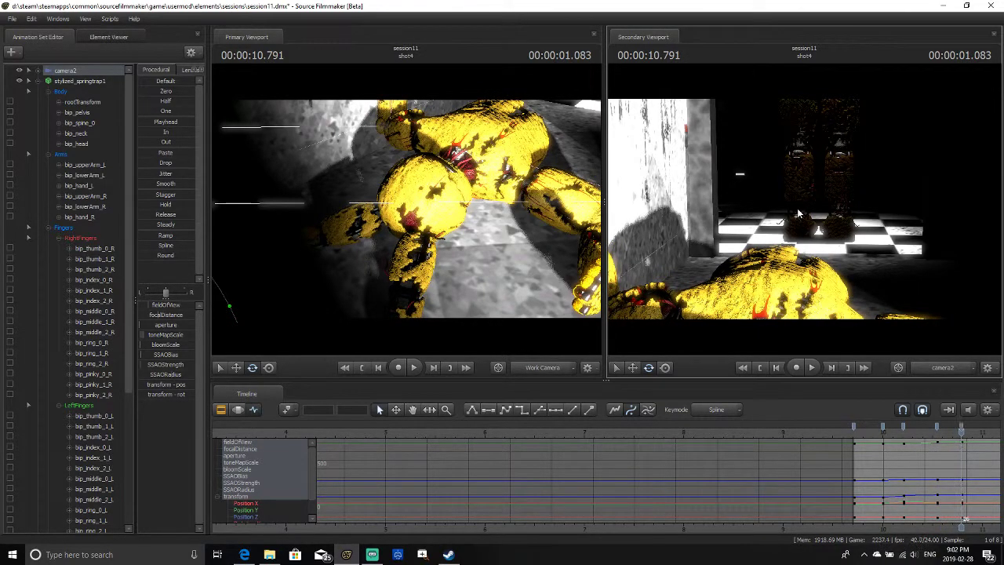
{"action": "left_click_drag", "start_coordinate": [805, 209], "coordinate": [839, 274]}
{"action": "left_click_drag", "start_coordinate": [764, 200], "coordinate": [804, 212]}
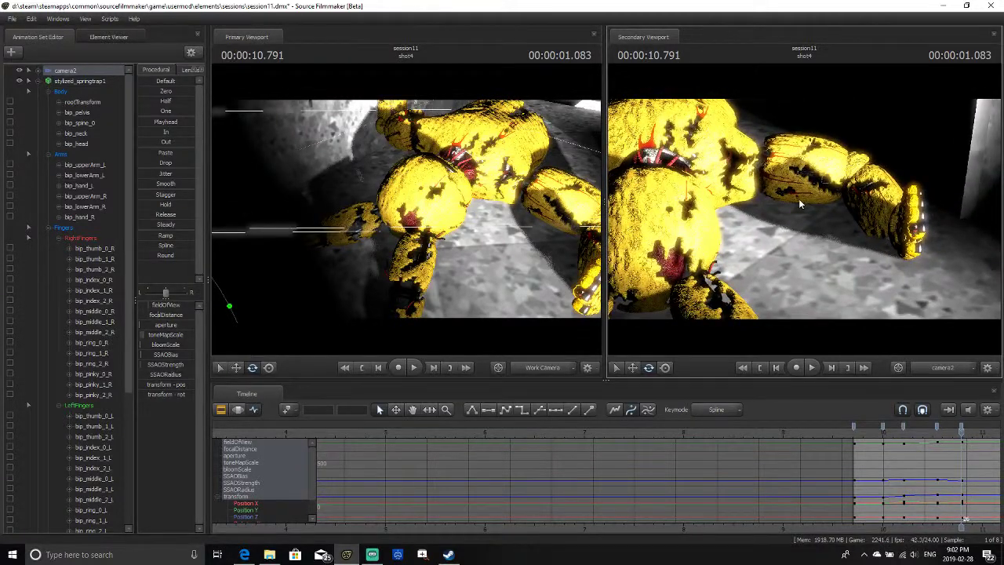
At frame 31 of shot4, tilt camera2 slightly back up from the fallen body
{"action": "key", "text": "Right"}
{"action": "key", "text": "Right"}
{"action": "key", "text": "Right"}
{"action": "key", "text": "Right"}
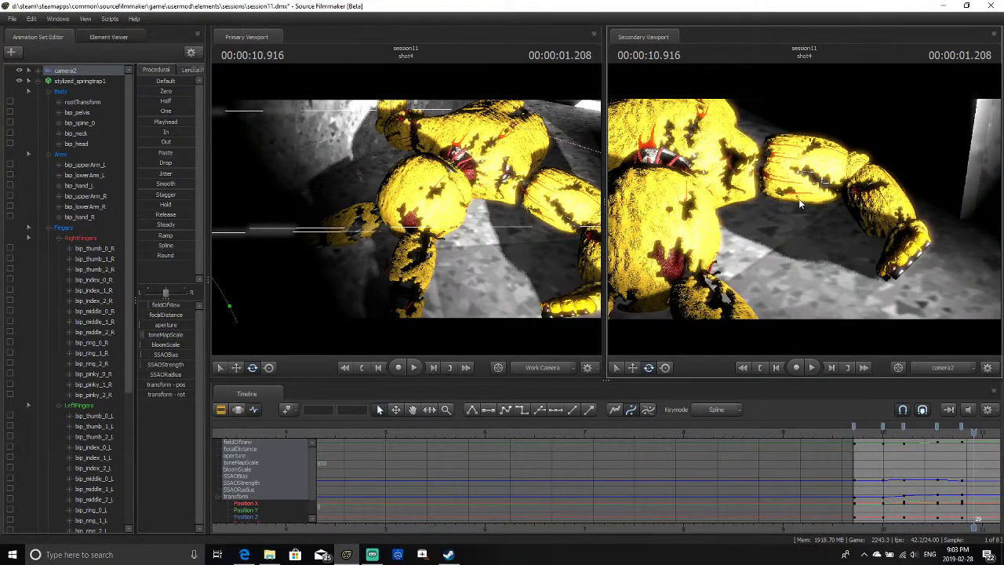
{"action": "key", "text": "Right"}
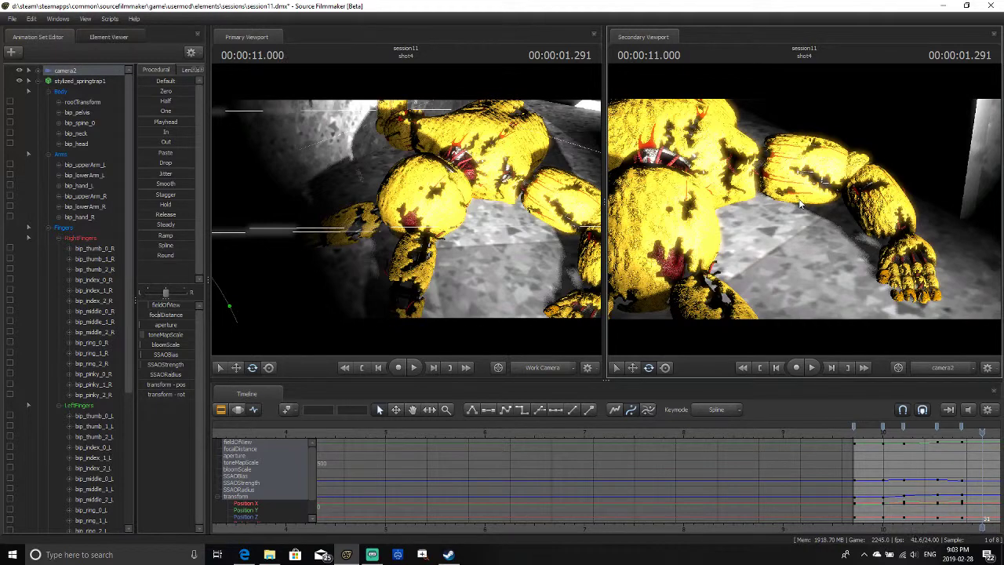
{"action": "left_click_drag", "start_coordinate": [804, 212], "coordinate": [806, 211]}
Step back through shot4 to its opening frames and play back the new camera movement
{"action": "key", "text": "Left"}
{"action": "key", "text": "Left"}
{"action": "key", "text": "Left"}
{"action": "key", "text": "Left"}
{"action": "key", "text": "Left"}
{"action": "key", "text": "Left"}
{"action": "key", "text": "Left"}
{"action": "key", "text": "Left"}
{"action": "key", "text": "Left"}
{"action": "key", "text": "Left"}
{"action": "key", "text": "Left"}
{"action": "key", "text": "Left"}
{"action": "key", "text": "Left"}
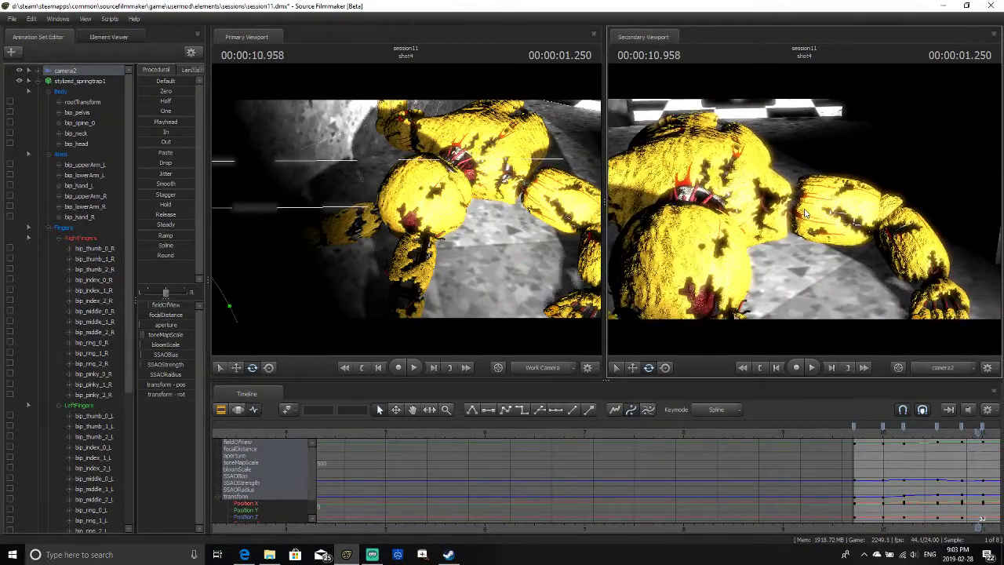
{"action": "key", "text": "Left"}
{"action": "key", "text": "Left"}
{"action": "key", "text": "Left"}
{"action": "key", "text": "Left"}
{"action": "key", "text": "Left"}
{"action": "key", "text": "Left"}
{"action": "key", "text": "Left"}
{"action": "key", "text": "Left"}
{"action": "key", "text": "Left"}
{"action": "key", "text": "Left"}
{"action": "key", "text": "Left"}
{"action": "key", "text": "Left"}
{"action": "key", "text": "Left"}
{"action": "key", "text": "Left"}
{"action": "key", "text": "Left"}
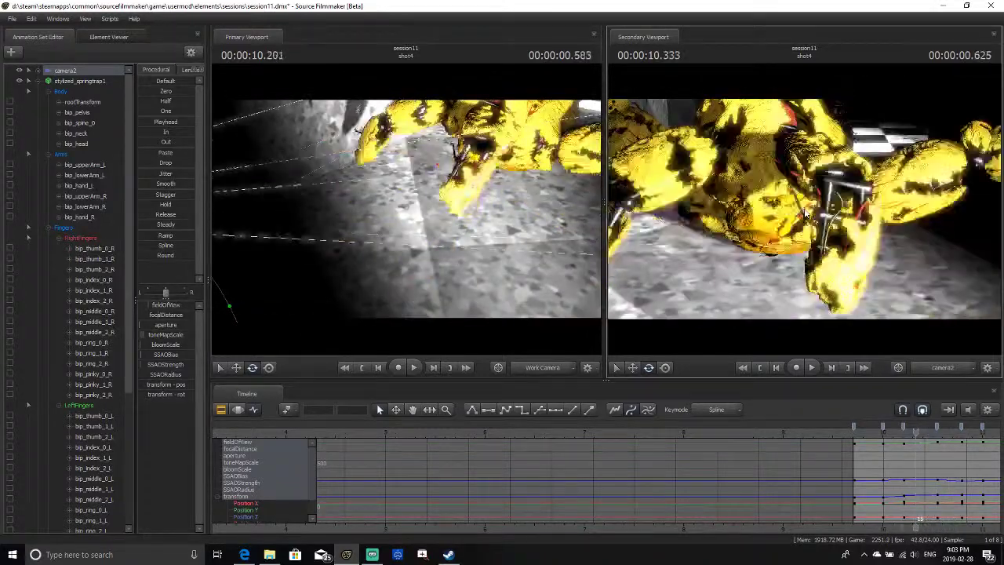
{"action": "key", "text": "space"}
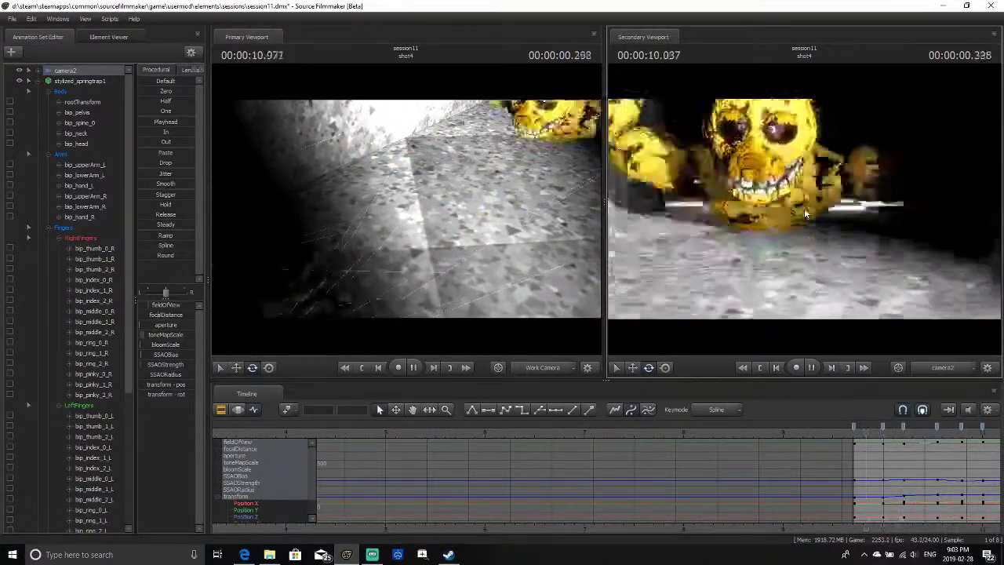
{"action": "key", "text": "space"}
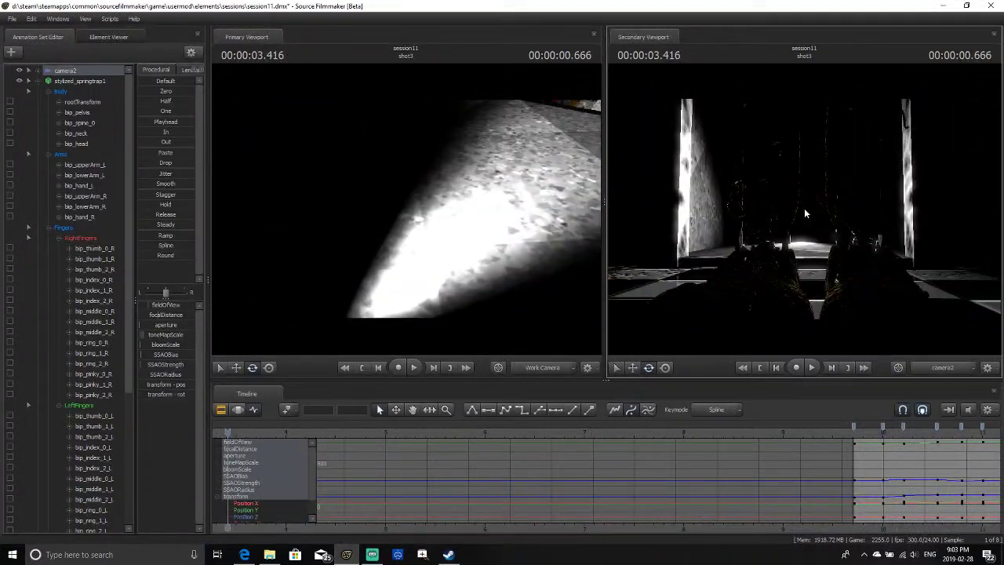
Return the playhead to the start of shot4 and replay the camera movement up to about frame 19
{"action": "key", "text": "Left"}
{"action": "key", "text": "Left"}
{"action": "key", "text": "Left"}
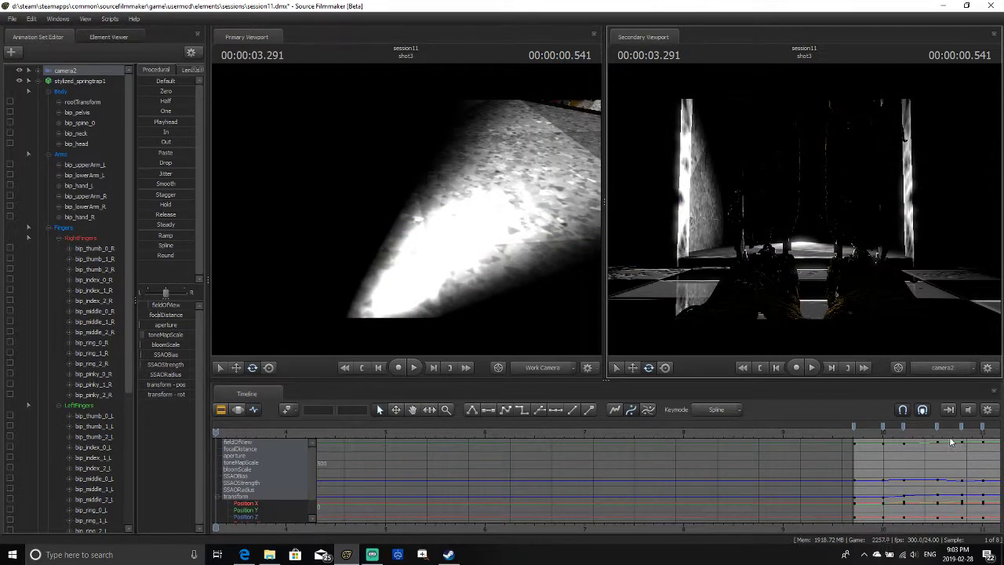
{"action": "left_click", "coordinate": [951, 431]}
{"action": "left_click_drag", "start_coordinate": [948, 431], "coordinate": [845, 442]}
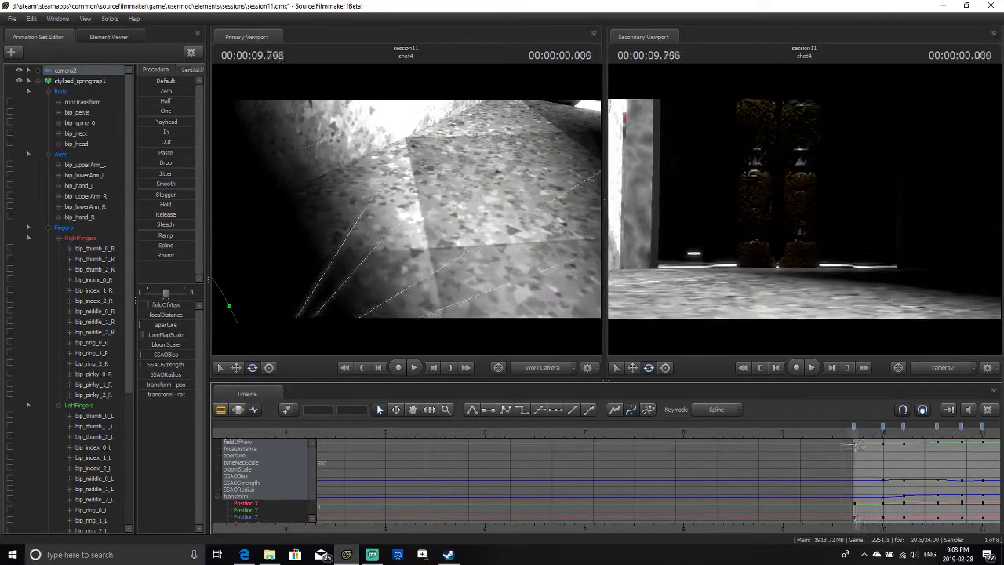
{"action": "key", "text": "space"}
{"action": "key", "text": "space"}
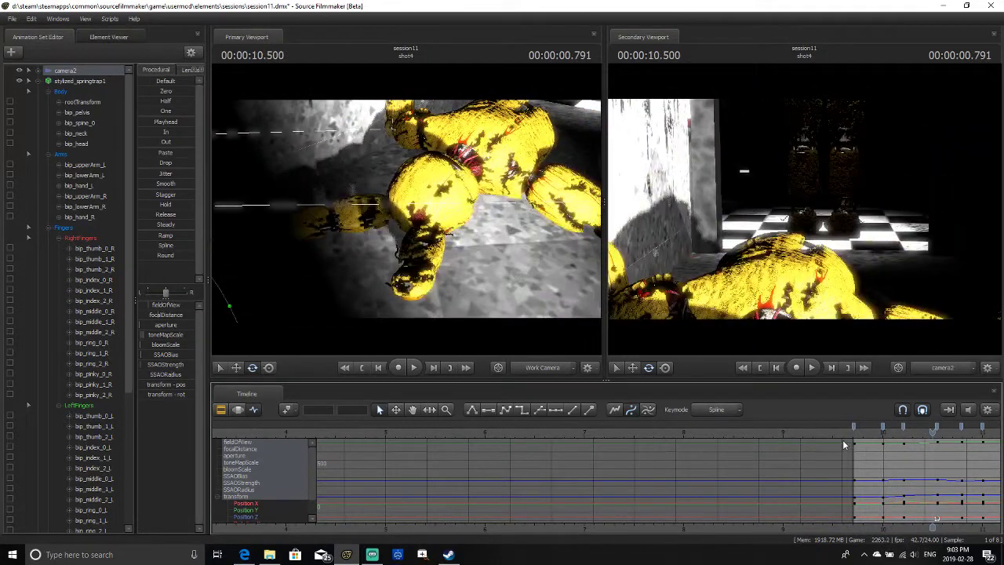
Step back to frame 7 of shot4 and play the rest of the camera movement
{"action": "key", "text": "Left"}
{"action": "key", "text": "Left"}
{"action": "key", "text": "Left"}
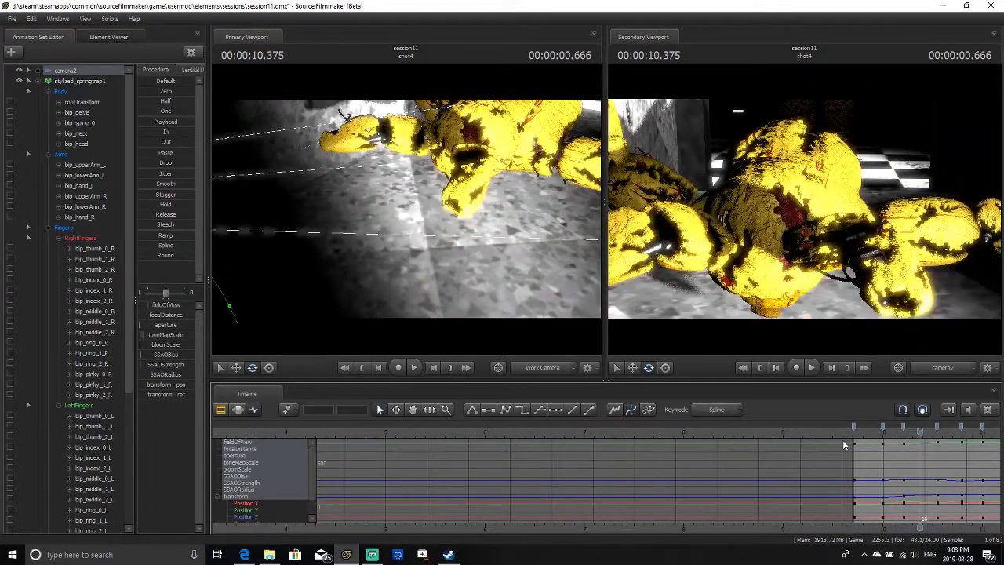
{"action": "key", "text": "Left"}
{"action": "key", "text": "Left"}
{"action": "key", "text": "Left"}
{"action": "key", "text": "Left"}
{"action": "key", "text": "Left"}
{"action": "key", "text": "Left"}
{"action": "key", "text": "Left"}
{"action": "key", "text": "Left"}
{"action": "key", "text": "Left"}
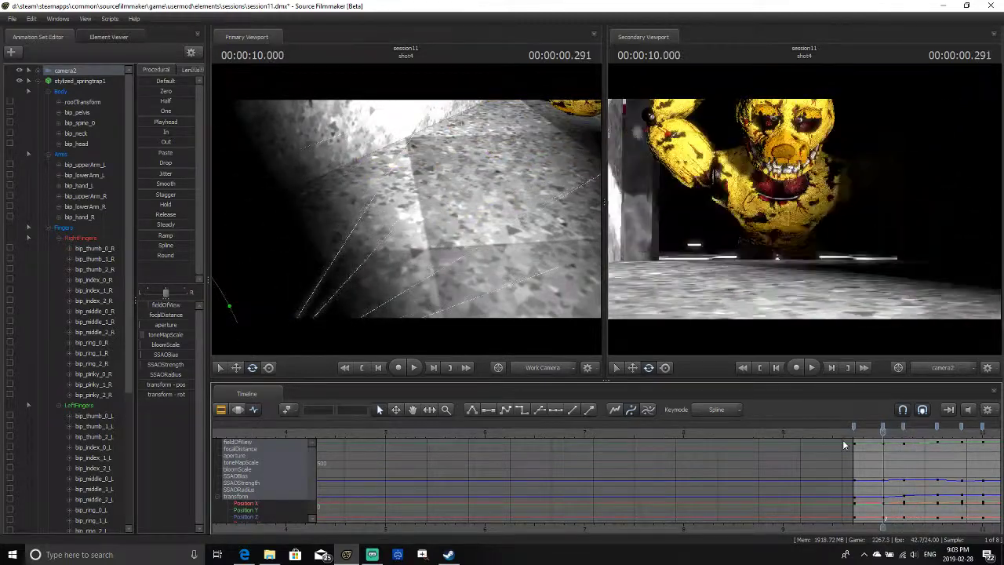
{"action": "key", "text": "space"}
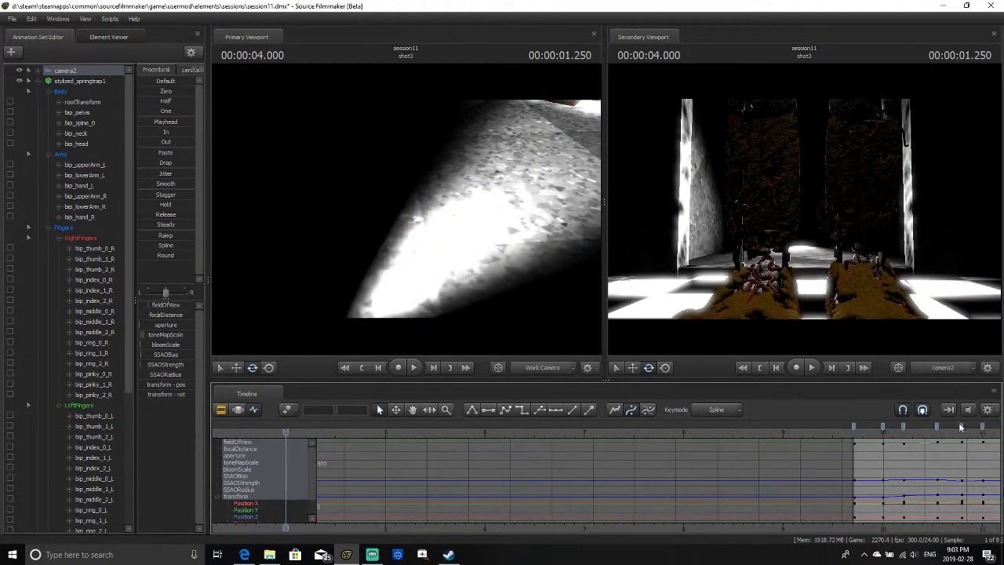
Shift camera2's last two keyframes later, placing the frame 26 key at frame 32, and replay the shot
{"action": "left_click", "coordinate": [967, 432]}
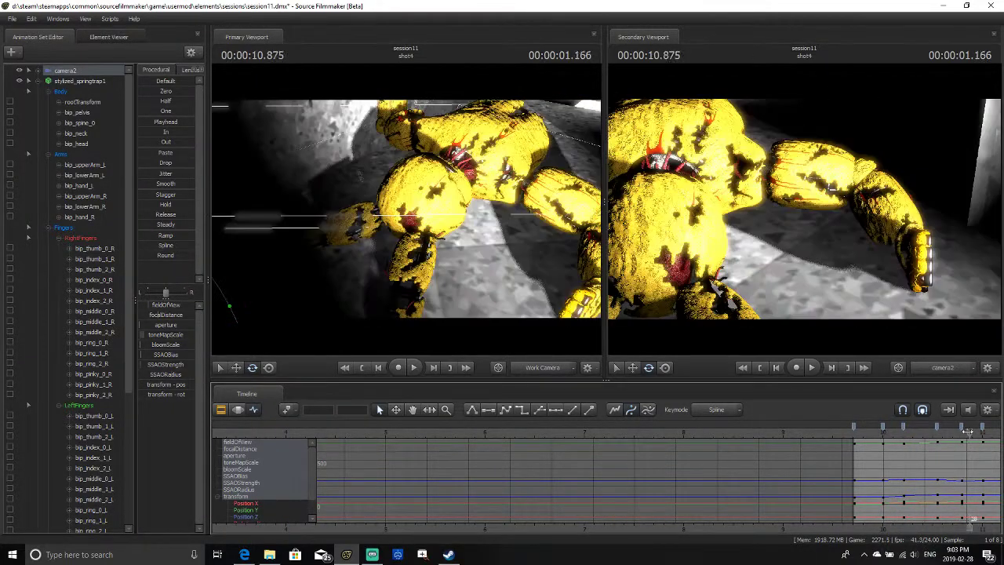
{"action": "left_click_drag", "start_coordinate": [968, 432], "coordinate": [940, 434]}
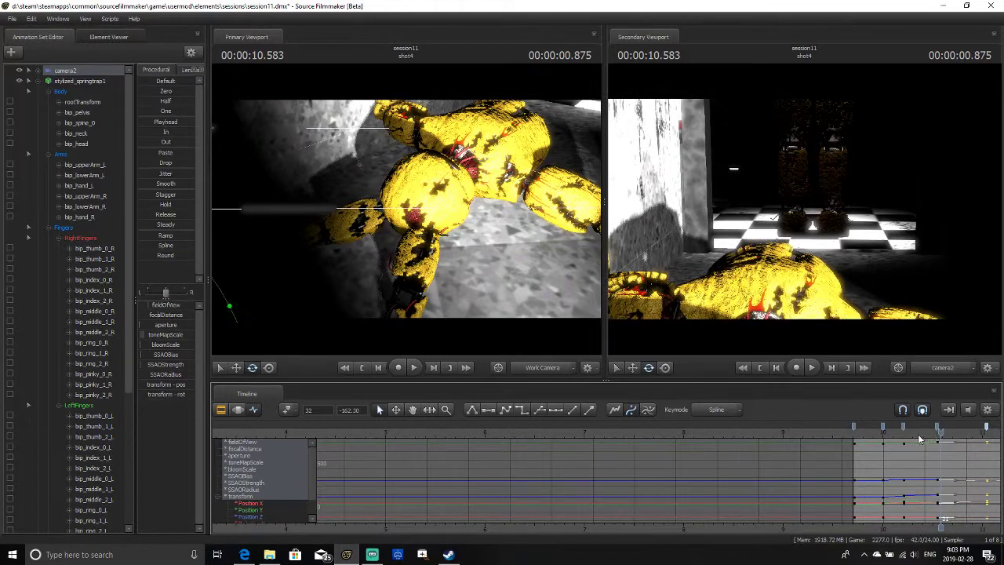
{"action": "key", "text": "space"}
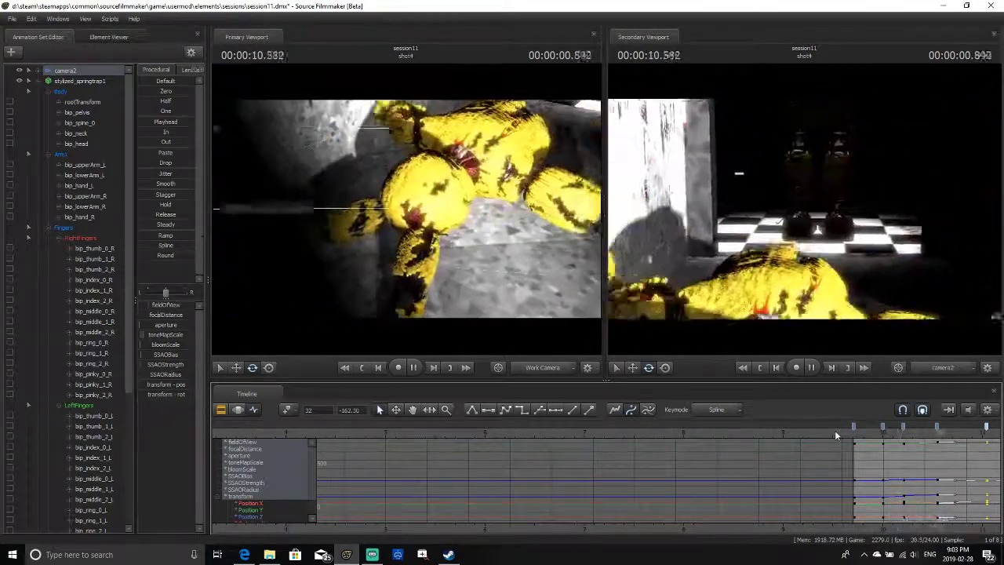
{"action": "key", "text": "space"}
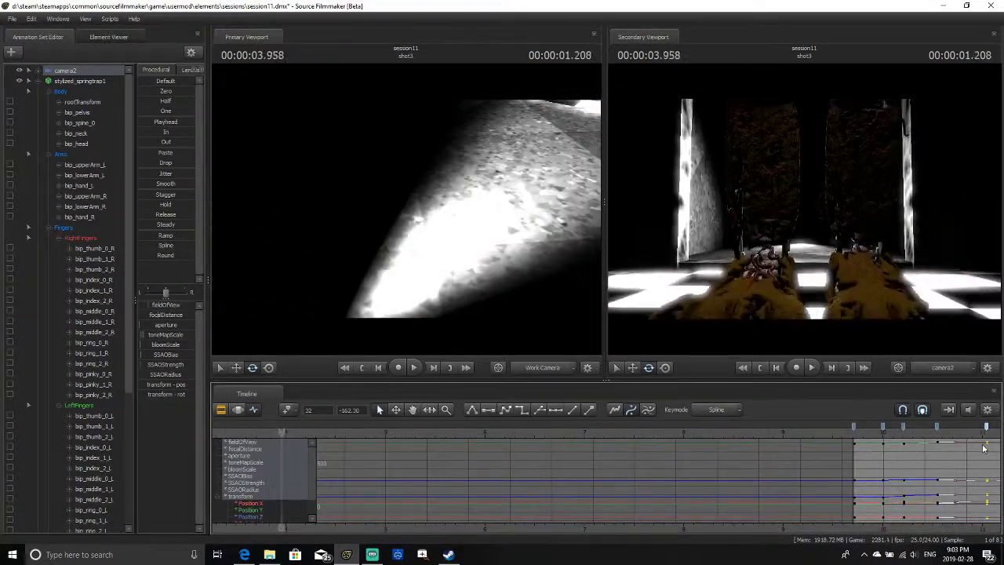
{"action": "scroll", "coordinate": [938, 447], "scroll_direction": "down", "scroll_amount": 2}
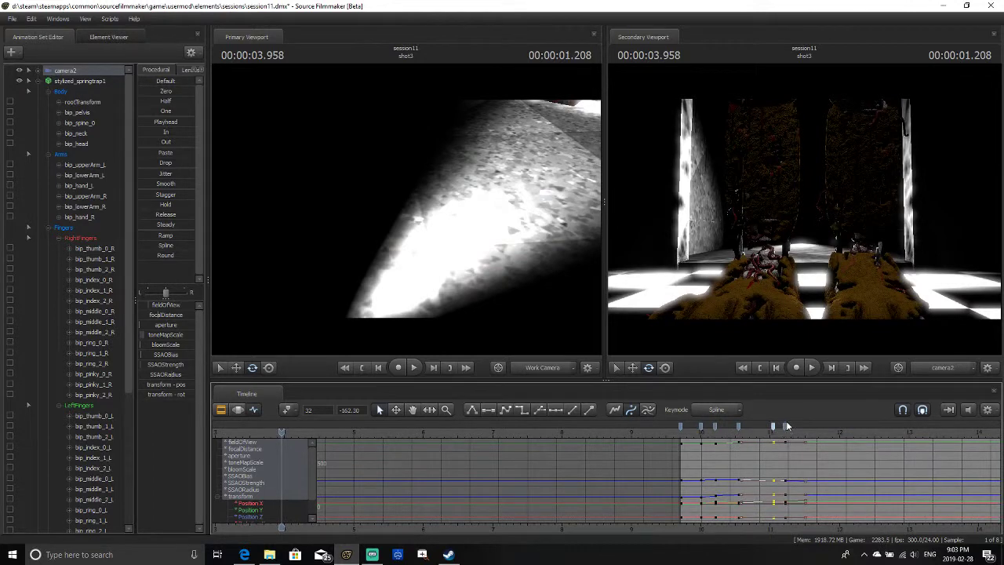
Shift camera2's last keyframe later and move its frame 32 key to frame 36, replaying shot4 after each change
{"action": "mouse_move", "coordinate": [805, 432]}
{"action": "left_mouse_down"}
{"action": "mouse_move", "coordinate": [825, 428]}
{"action": "mouse_move", "coordinate": [694, 434]}
{"action": "left_mouse_up"}
{"action": "left_click", "coordinate": [655, 425]}
{"action": "key", "text": "space"}
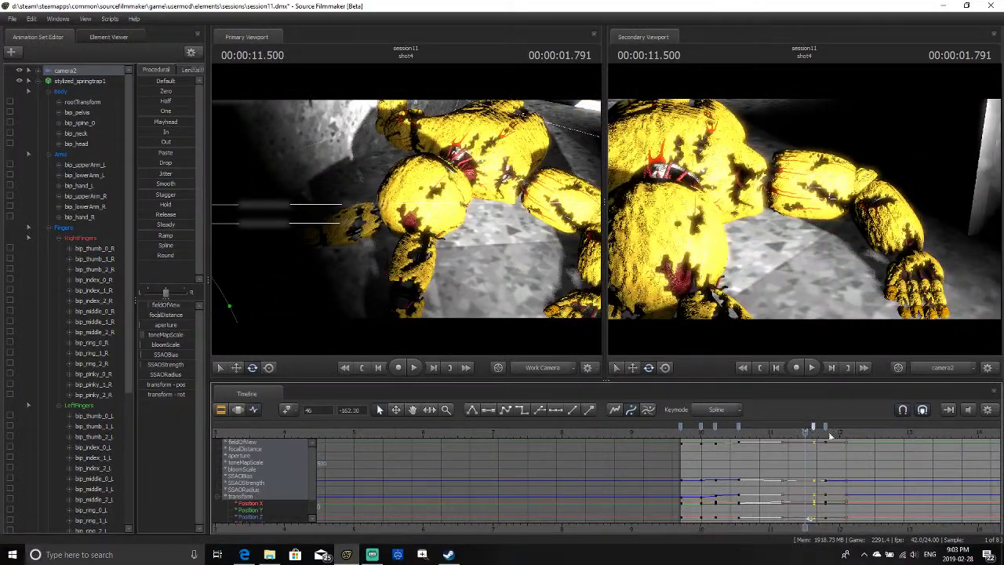
{"action": "left_click_drag", "start_coordinate": [813, 427], "coordinate": [667, 433]}
{"action": "key", "text": "space"}
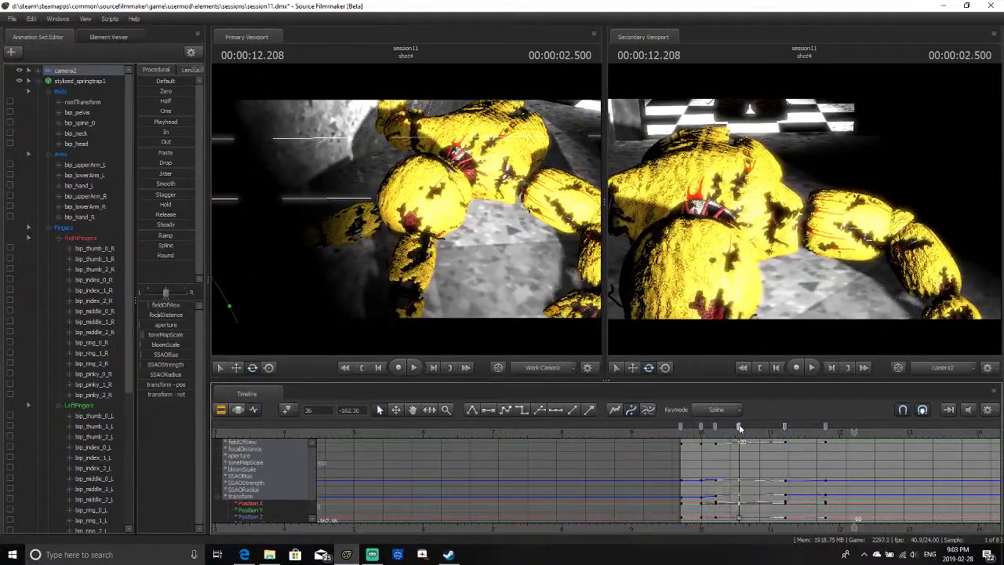
Move camera2's frame 20 keyframe to frame 24 and replay shot4 to check the timing
{"action": "left_click_drag", "start_coordinate": [743, 426], "coordinate": [679, 434]}
{"action": "key", "text": "space"}
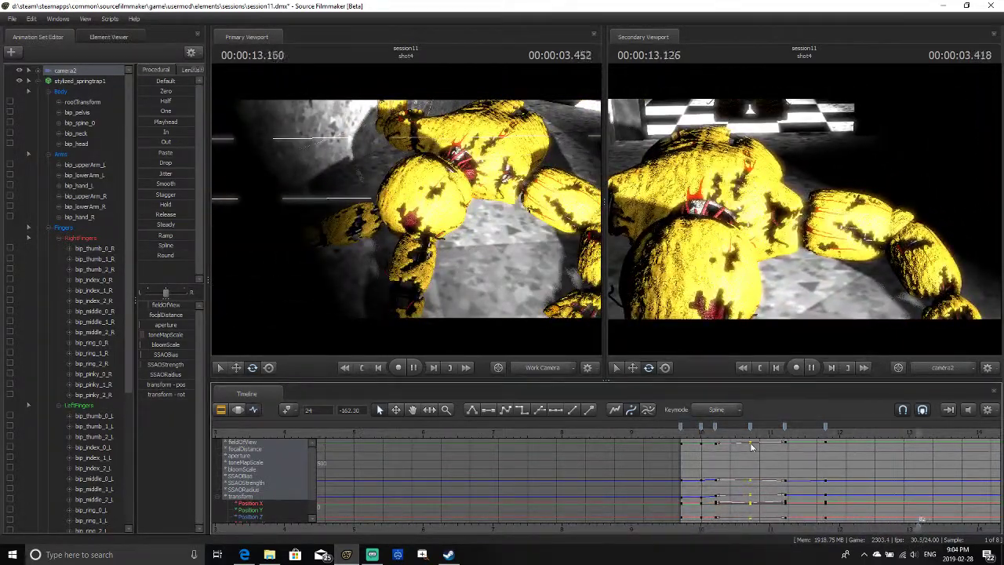
{"action": "key", "text": "space"}
{"action": "left_click_drag", "start_coordinate": [842, 427], "coordinate": [676, 464]}
{"action": "key", "text": "space"}
{"action": "key", "text": "space"}
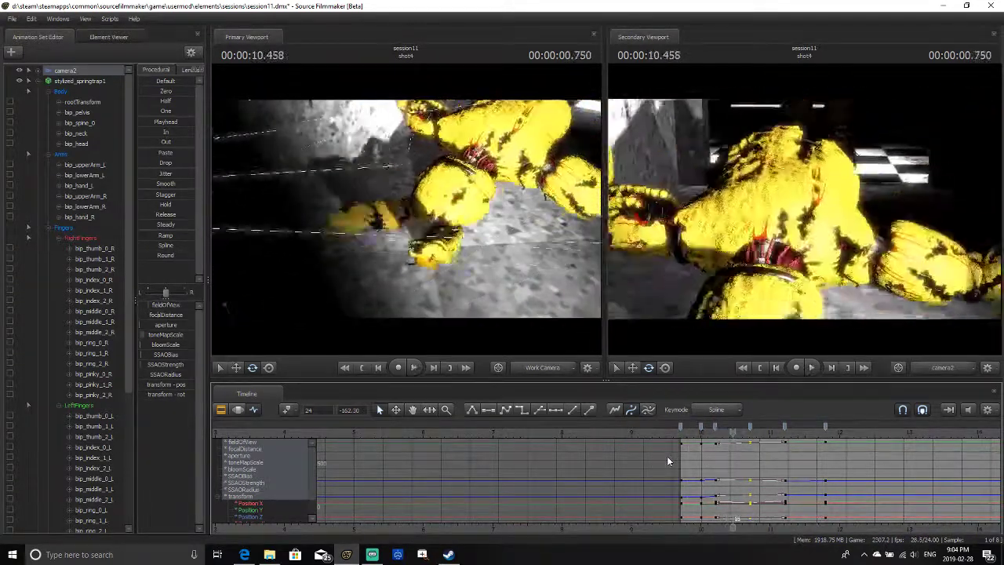
Keyframe the standing legs' bip_knee_R from frame 20 to frame 32, rotating the lower leg sideways and moving it down to the floor
{"action": "key", "text": "Right"}
{"action": "key", "text": "Right"}
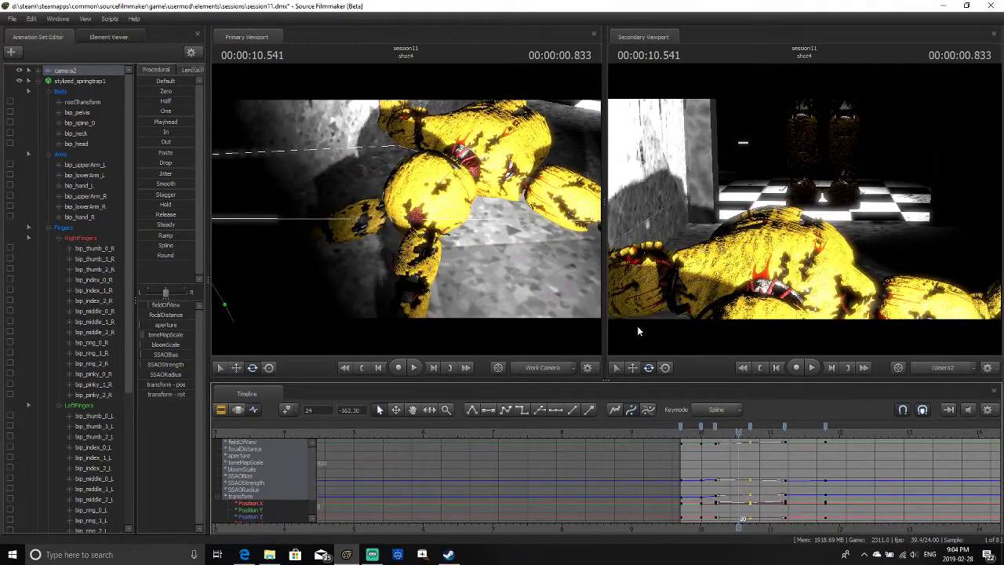
{"action": "left_click_drag", "start_coordinate": [443, 258], "coordinate": [463, 169]}
{"action": "left_click_drag", "start_coordinate": [392, 227], "coordinate": [430, 265]}
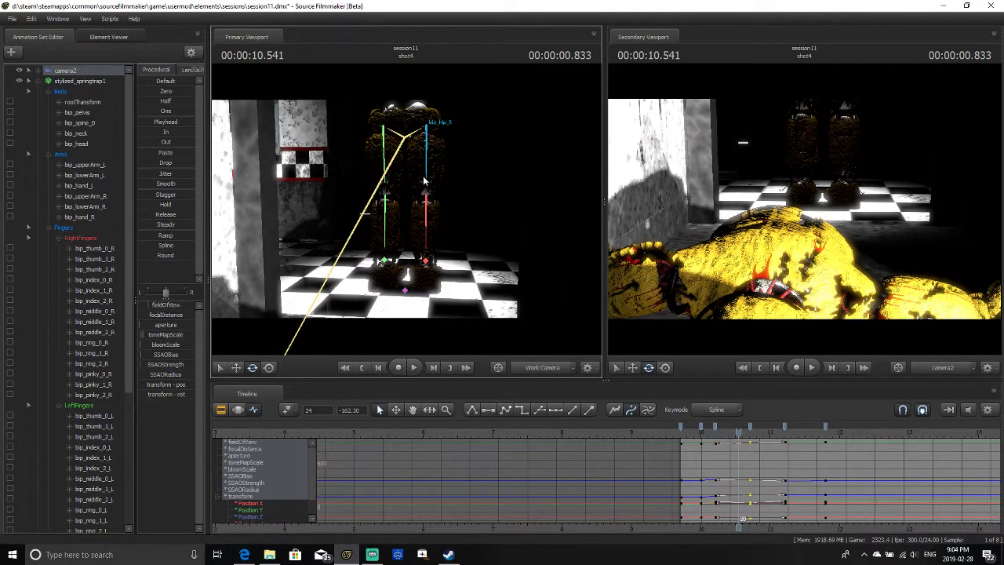
{"action": "left_click", "coordinate": [396, 276]}
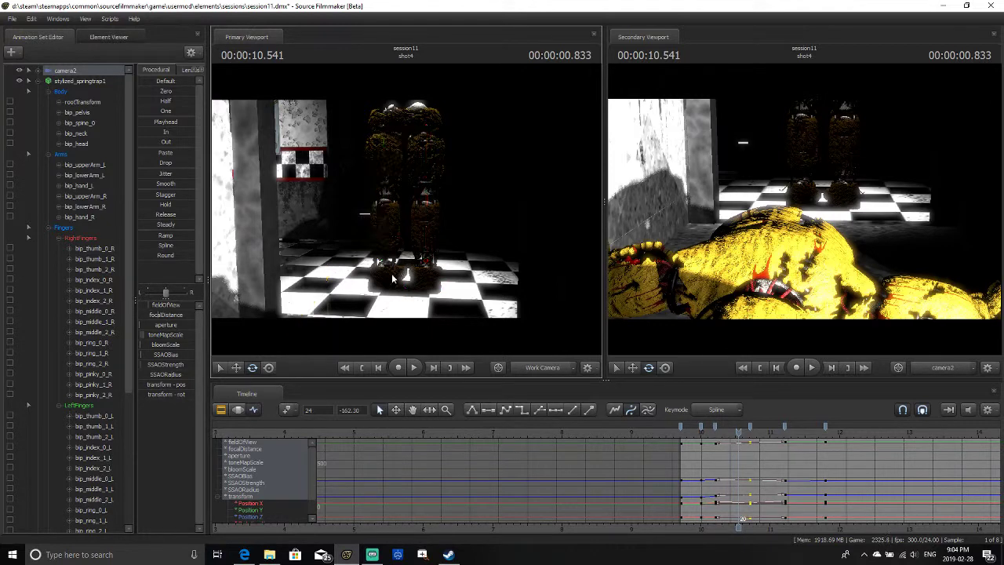
{"action": "left_click", "coordinate": [406, 183]}
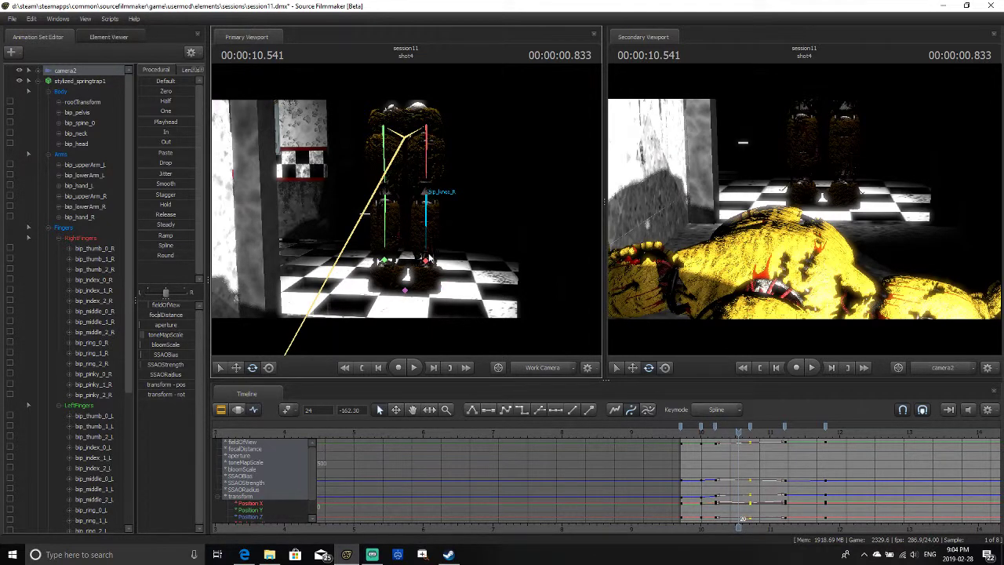
{"action": "left_click", "coordinate": [430, 257]}
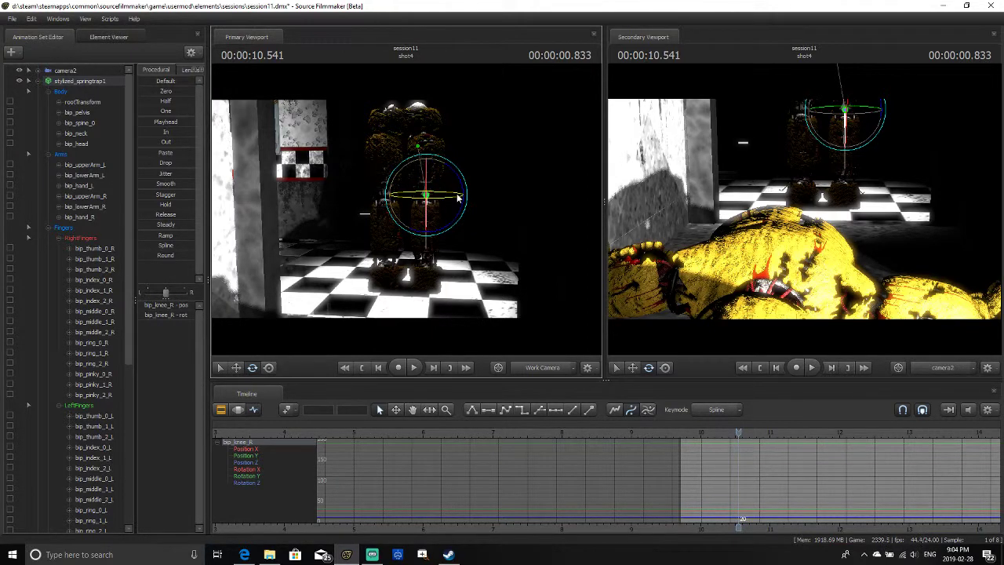
{"action": "key", "text": "space"}
{"action": "left_click_drag", "start_coordinate": [460, 198], "coordinate": [458, 248]}
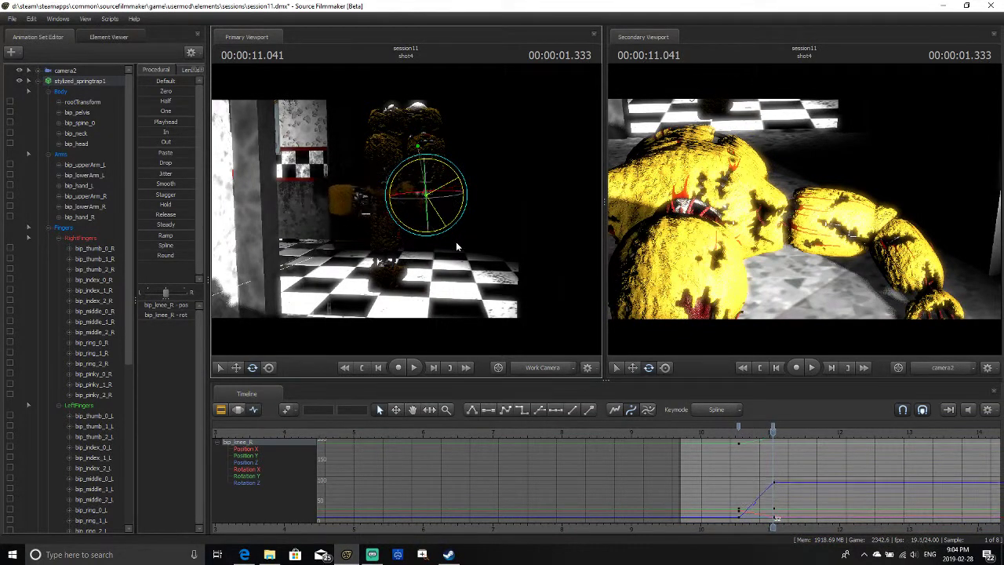
{"action": "left_click", "coordinate": [236, 367]}
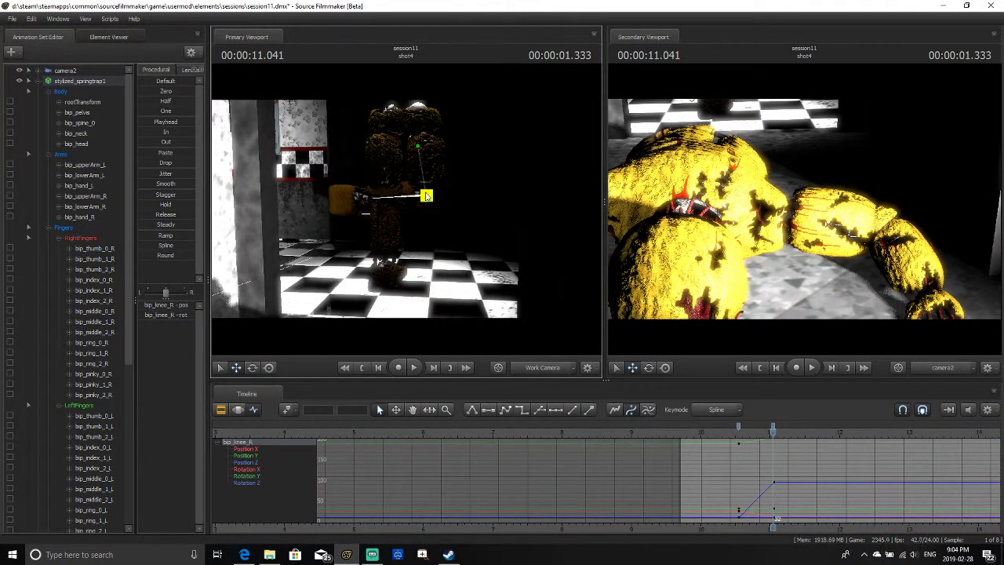
{"action": "left_click_drag", "start_coordinate": [426, 196], "coordinate": [514, 282]}
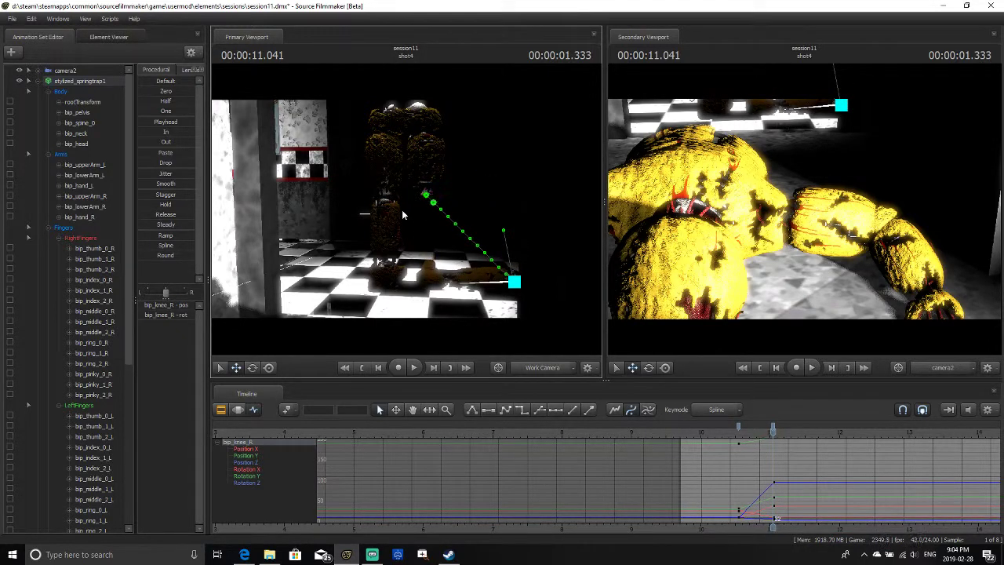
Step back through the lower leg's fall before frame 32, play it, and return to frame 32
{"action": "key", "text": "Left"}
{"action": "key", "text": "Left"}
{"action": "key", "text": "Left"}
{"action": "key", "text": "Left"}
{"action": "key", "text": "Left"}
{"action": "key", "text": "Left"}
{"action": "key", "text": "Left"}
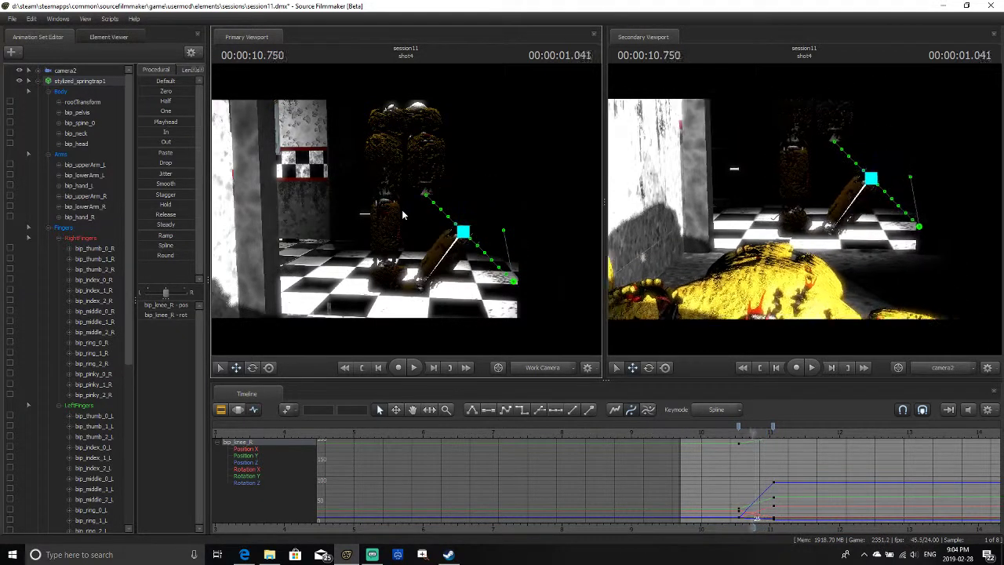
{"action": "key", "text": "Left"}
{"action": "key", "text": "Left"}
{"action": "key", "text": "Left"}
{"action": "key", "text": "Left"}
{"action": "key", "text": "Left"}
{"action": "key", "text": "Left"}
{"action": "key", "text": "Left"}
{"action": "key", "text": "space"}
{"action": "key", "text": "space"}
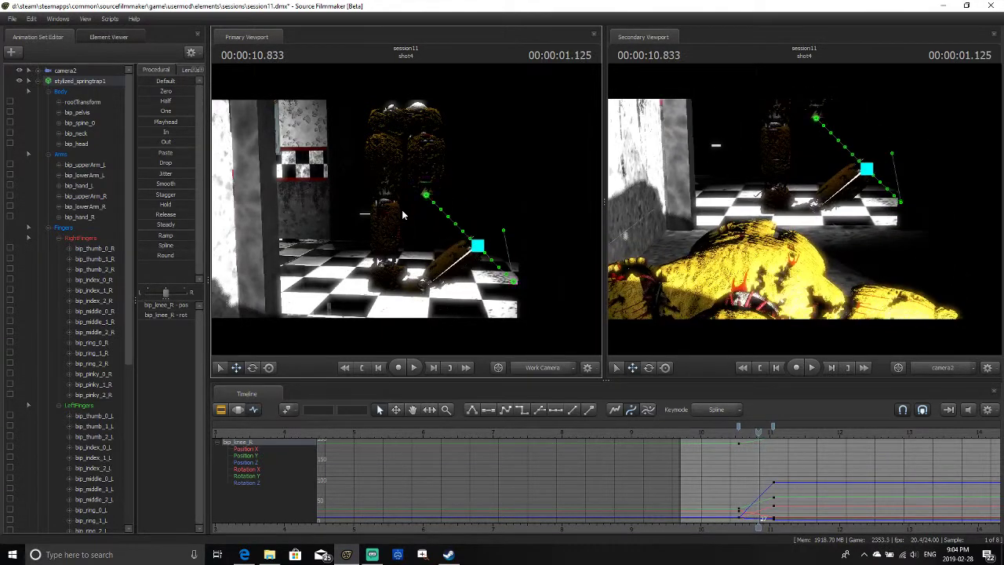
{"action": "key", "text": "Right"}
{"action": "key", "text": "Right"}
{"action": "key", "text": "Right"}
{"action": "key", "text": "Right"}
{"action": "key", "text": "Right"}
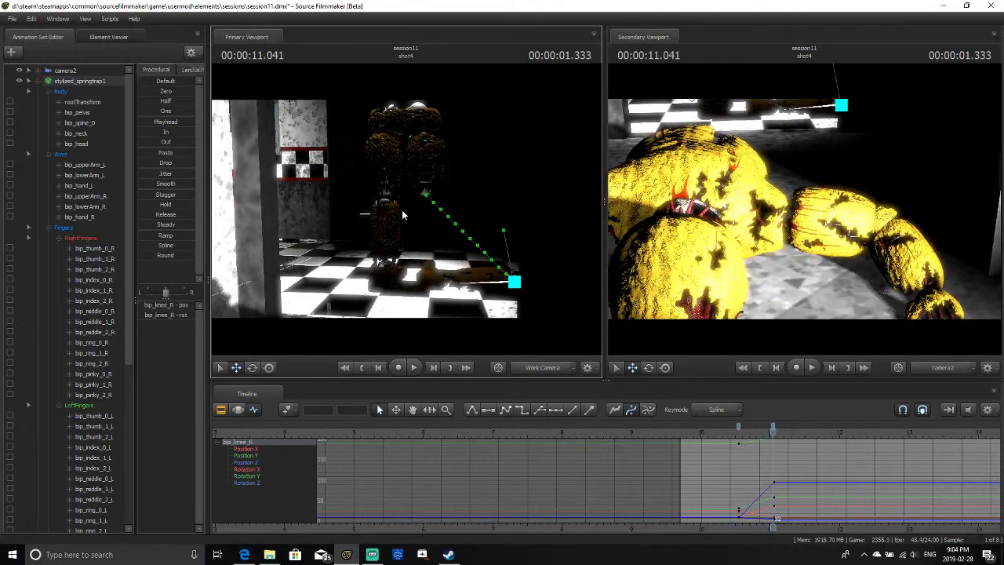
Fine-tune the position and rotation of bip_knee_R at frame 32 so the fallen leg rests on the floor
{"action": "left_click_drag", "start_coordinate": [515, 281], "coordinate": [508, 275]}
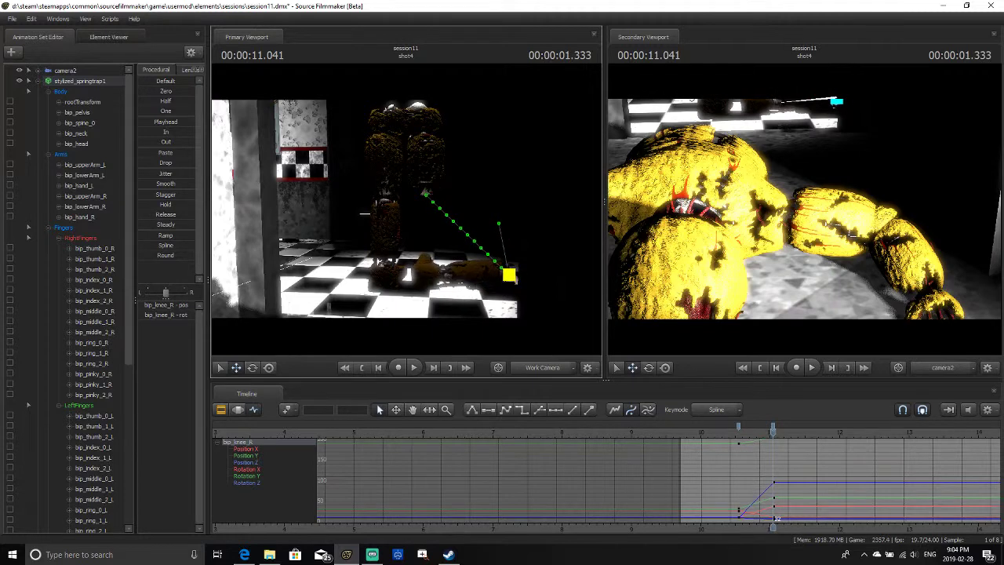
{"action": "key", "text": "e"}
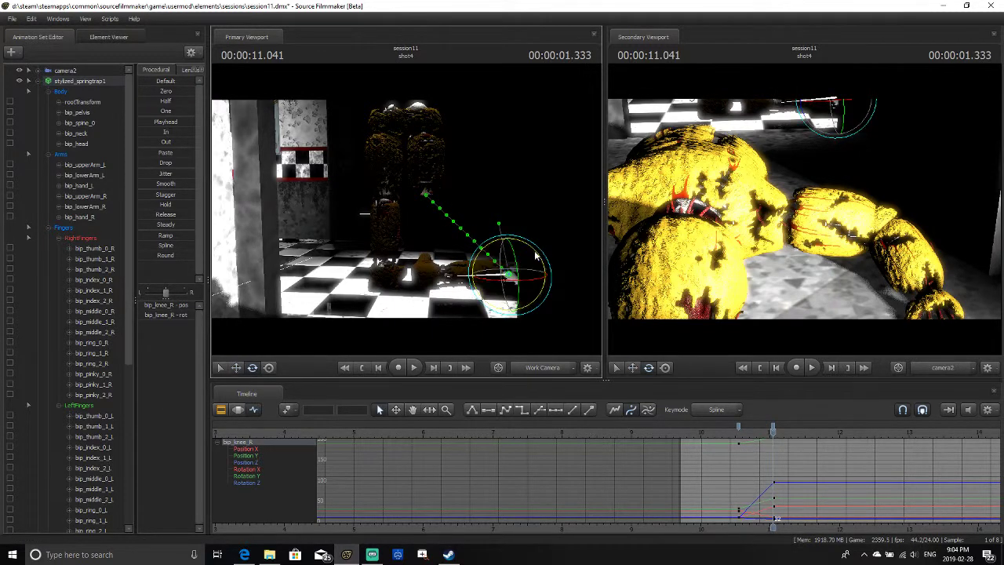
{"action": "left_click", "coordinate": [236, 367]}
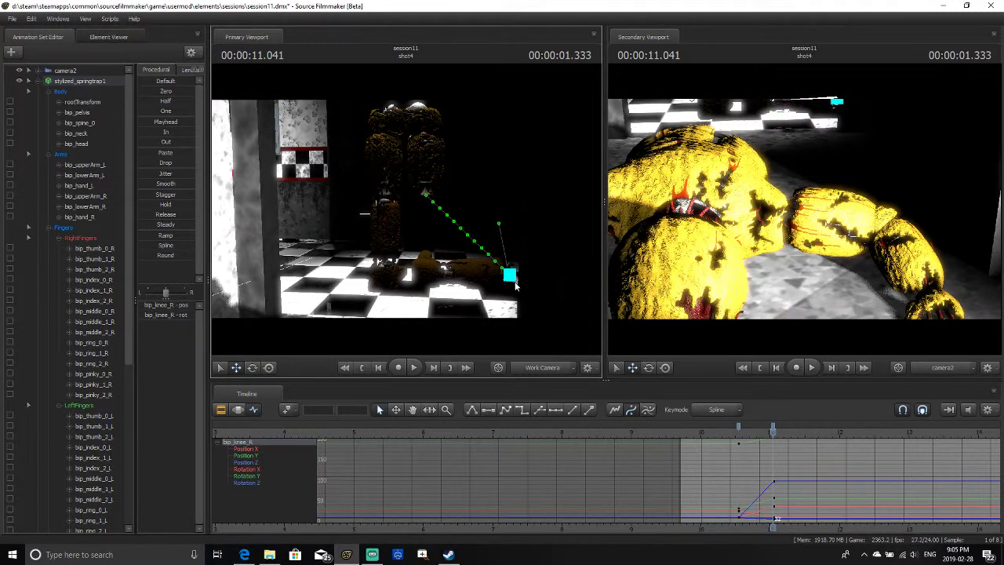
{"action": "left_click_drag", "start_coordinate": [509, 276], "coordinate": [508, 279]}
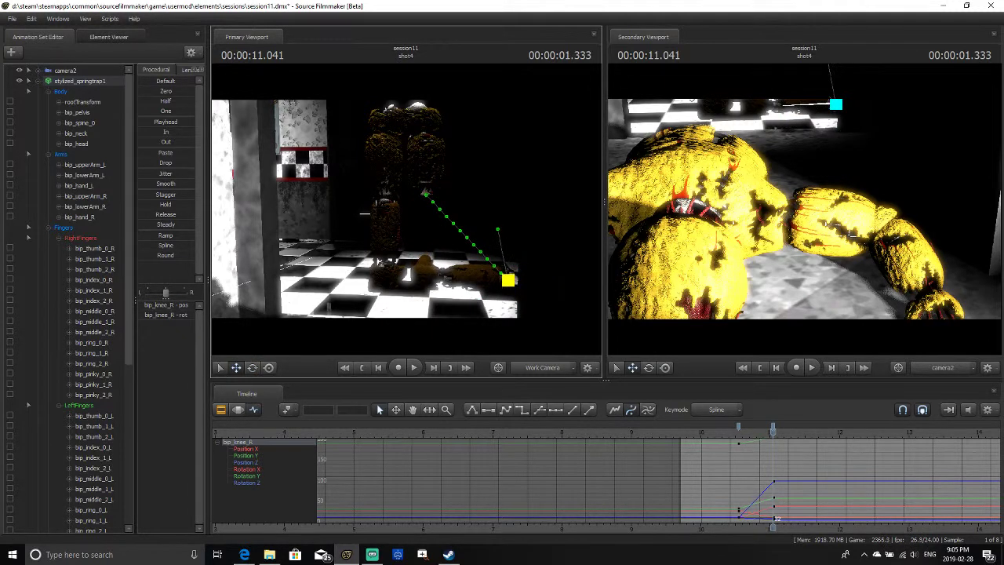
Step back and forth between frames 23 and 33 to check how the right lower leg falls
{"action": "key", "text": "Right"}
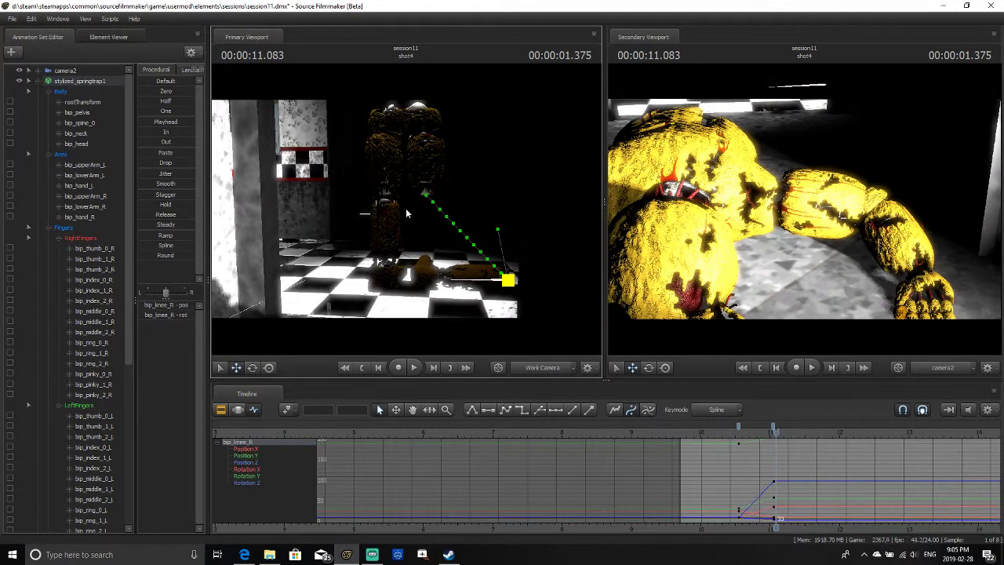
{"action": "key", "text": "Left"}
{"action": "key", "text": "Left"}
{"action": "key", "text": "Left"}
{"action": "key", "text": "Left"}
{"action": "key", "text": "Left"}
{"action": "key", "text": "Left"}
{"action": "key", "text": "Left"}
{"action": "key", "text": "Left"}
{"action": "key", "text": "Left"}
{"action": "key", "text": "Left"}
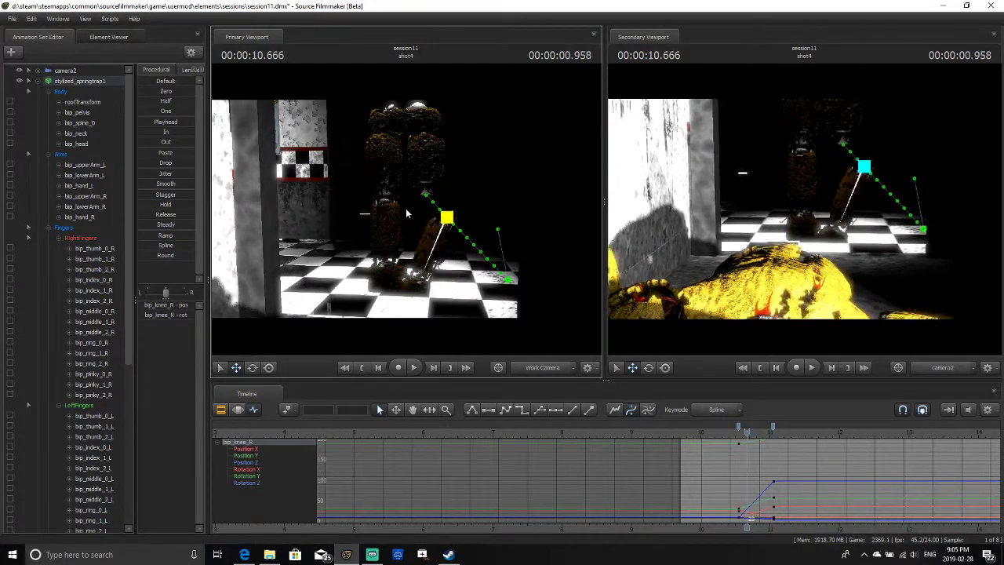
{"action": "key", "text": "Right"}
{"action": "key", "text": "Right"}
{"action": "key", "text": "Right"}
{"action": "key", "text": "Right"}
{"action": "key", "text": "Right"}
{"action": "key", "text": "Right"}
{"action": "key", "text": "Right"}
{"action": "key", "text": "Right"}
{"action": "key", "text": "Right"}
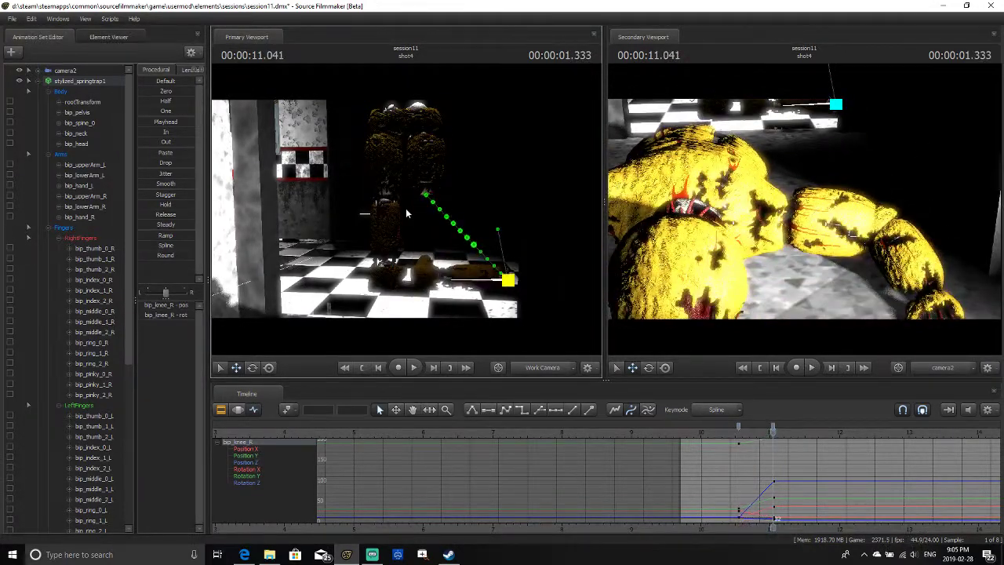
At frame 37, rotate bip_knee_R slightly and raise it a little above its frame 32 position
{"action": "key", "text": "Right"}
{"action": "key", "text": "Right"}
{"action": "key", "text": "Right"}
{"action": "key", "text": "Right"}
{"action": "key", "text": "Right"}
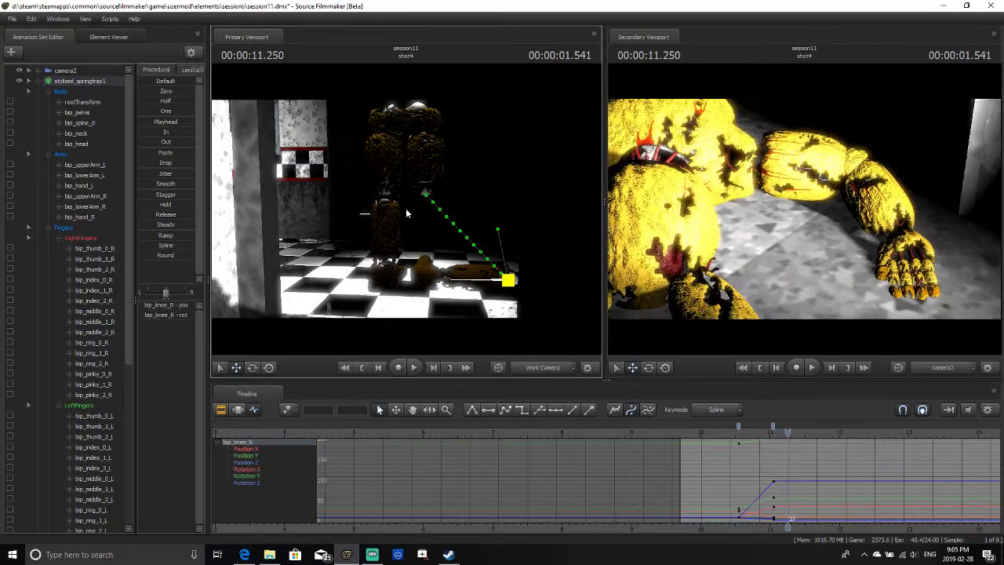
{"action": "left_click", "coordinate": [253, 366]}
{"action": "left_click_drag", "start_coordinate": [540, 262], "coordinate": [524, 255]}
{"action": "left_click", "coordinate": [222, 367]}
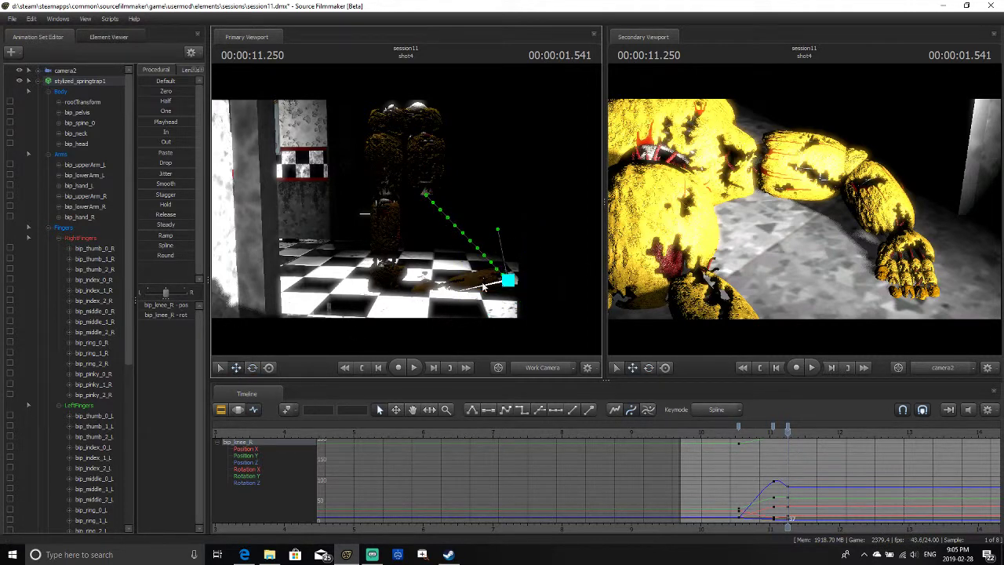
{"action": "left_click_drag", "start_coordinate": [508, 282], "coordinate": [498, 258]}
{"action": "left_click_drag", "start_coordinate": [462, 230], "coordinate": [458, 226]}
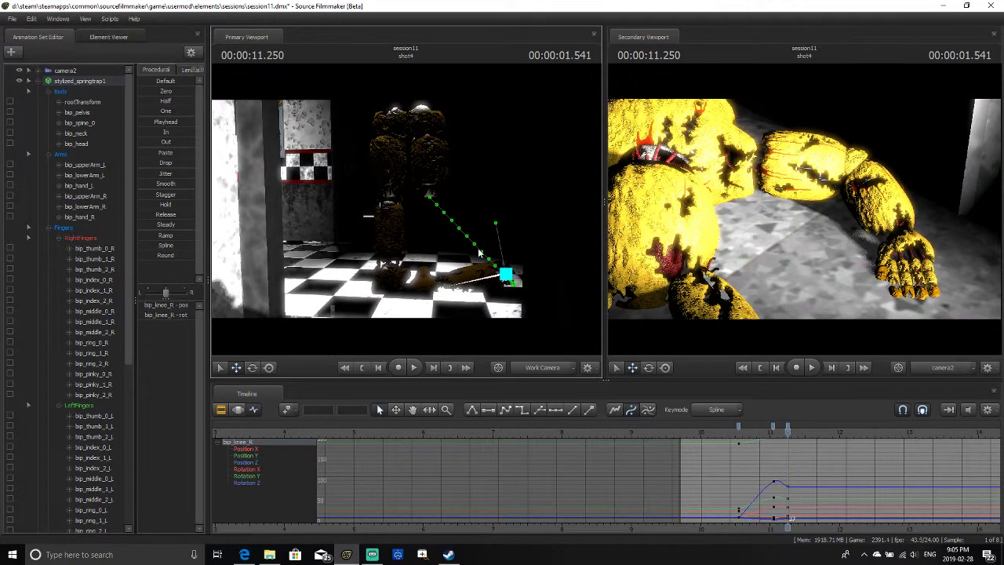
Step back to about frame 24 and play the right lower leg's fall with the frame 37 key
{"action": "key", "text": "Right"}
{"action": "key", "text": "Left"}
{"action": "key", "text": "Left"}
{"action": "key", "text": "Left"}
{"action": "key", "text": "Left"}
{"action": "key", "text": "Left"}
{"action": "key", "text": "Left"}
{"action": "key", "text": "Left"}
{"action": "key", "text": "Left"}
{"action": "key", "text": "Left"}
{"action": "key", "text": "Left"}
{"action": "key", "text": "space"}
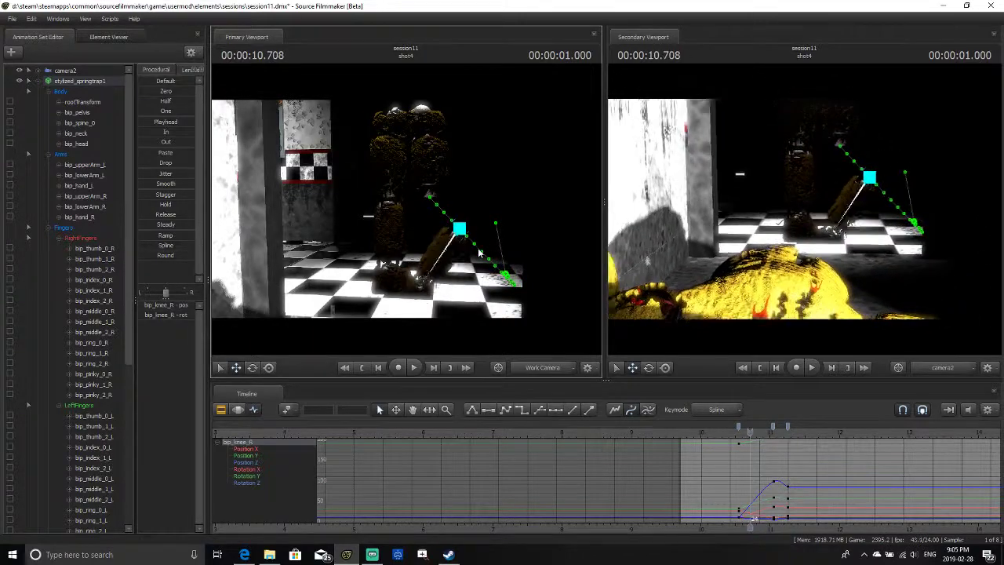
{"action": "key", "text": "space"}
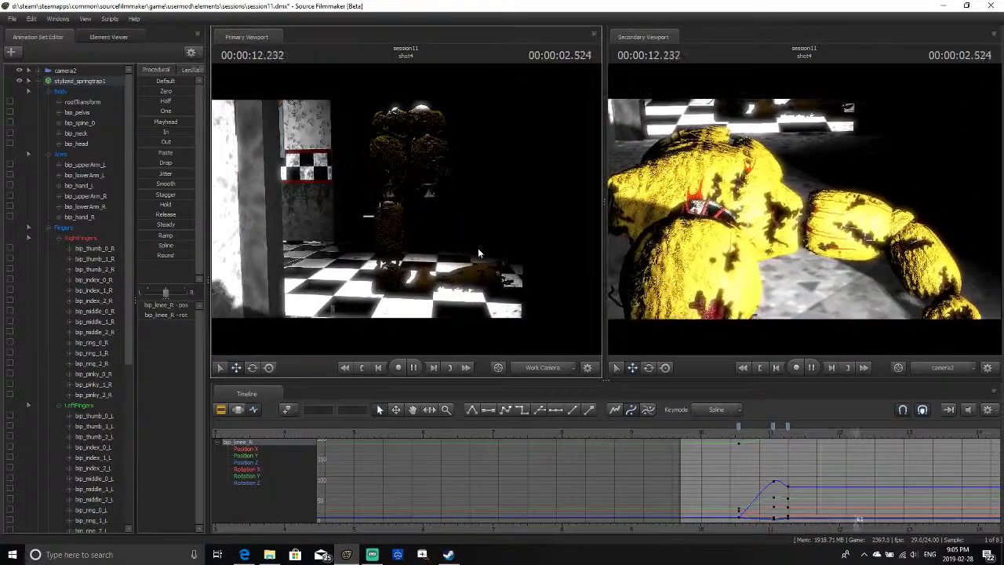
Step back to frame 48 and replay shot4 from its opening to review the leg and camera motion together
{"action": "key", "text": "Right"}
{"action": "key", "text": "Left"}
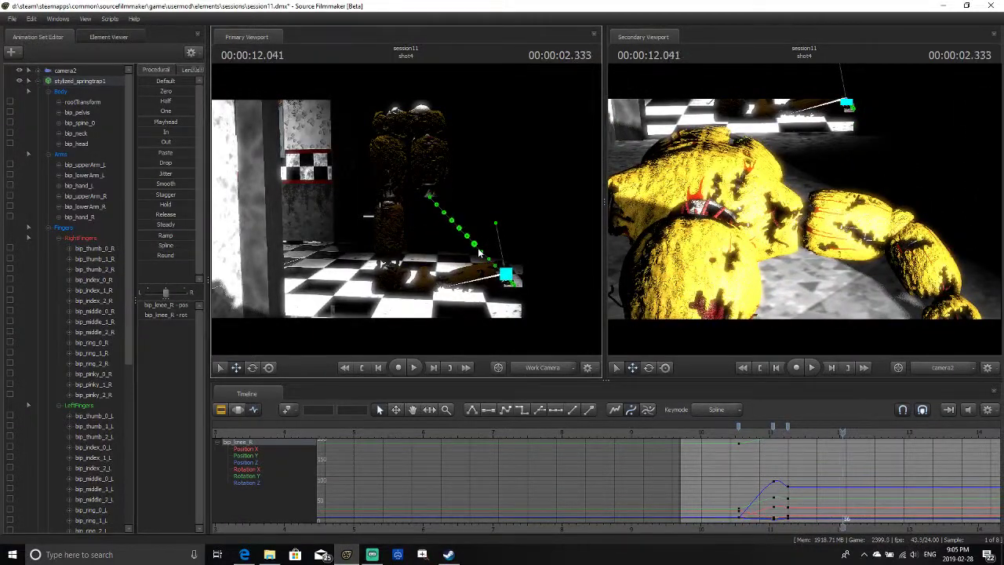
{"action": "key", "text": "Left"}
{"action": "key", "text": "Left"}
{"action": "key", "text": "Left"}
{"action": "key", "text": "Left"}
{"action": "key", "text": "Left"}
{"action": "key", "text": "Left"}
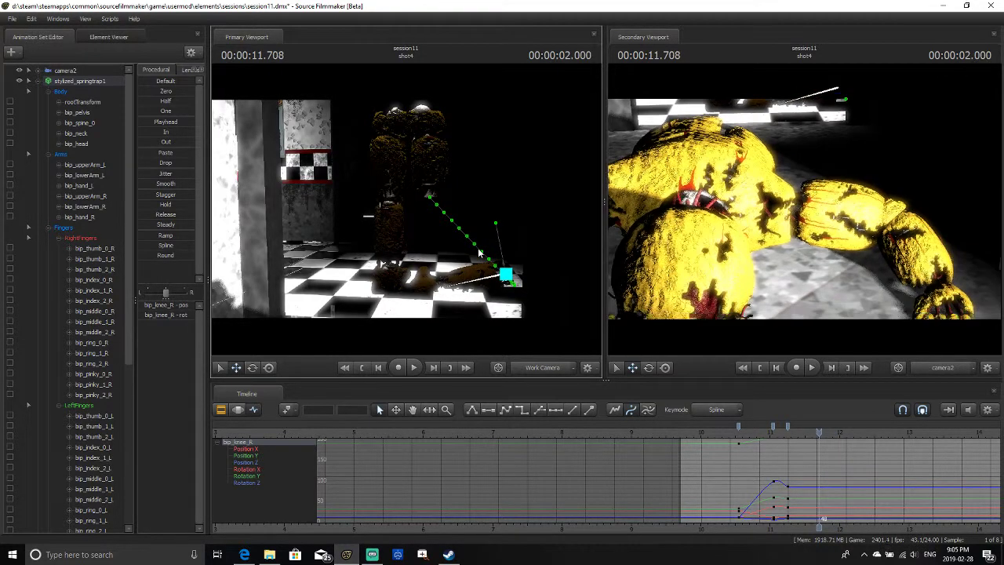
{"action": "left_click_drag", "start_coordinate": [687, 434], "coordinate": [647, 434]}
{"action": "key", "text": "space"}
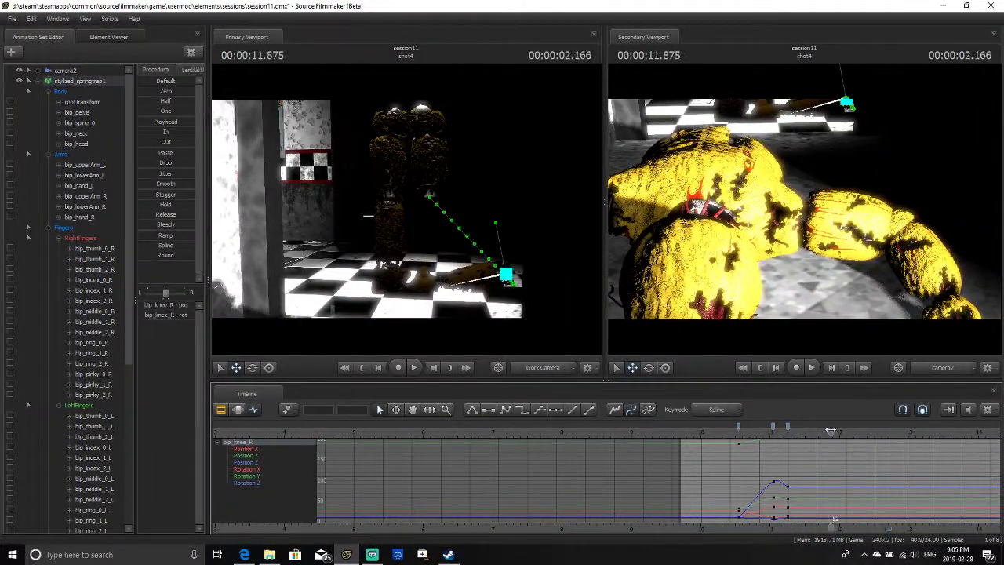
{"action": "left_click_drag", "start_coordinate": [830, 430], "coordinate": [701, 434]}
{"action": "key", "text": "space"}
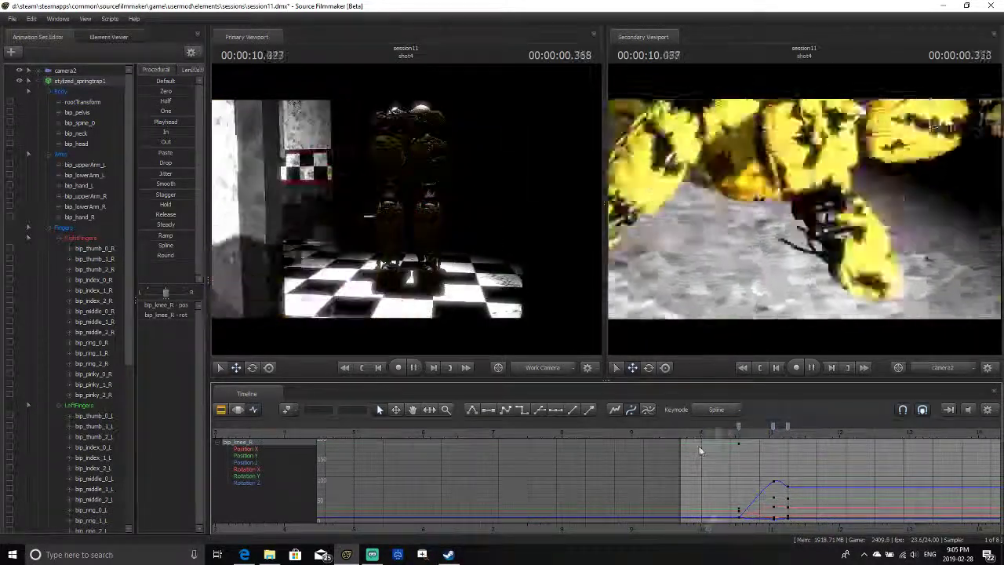
{"action": "key", "text": "space"}
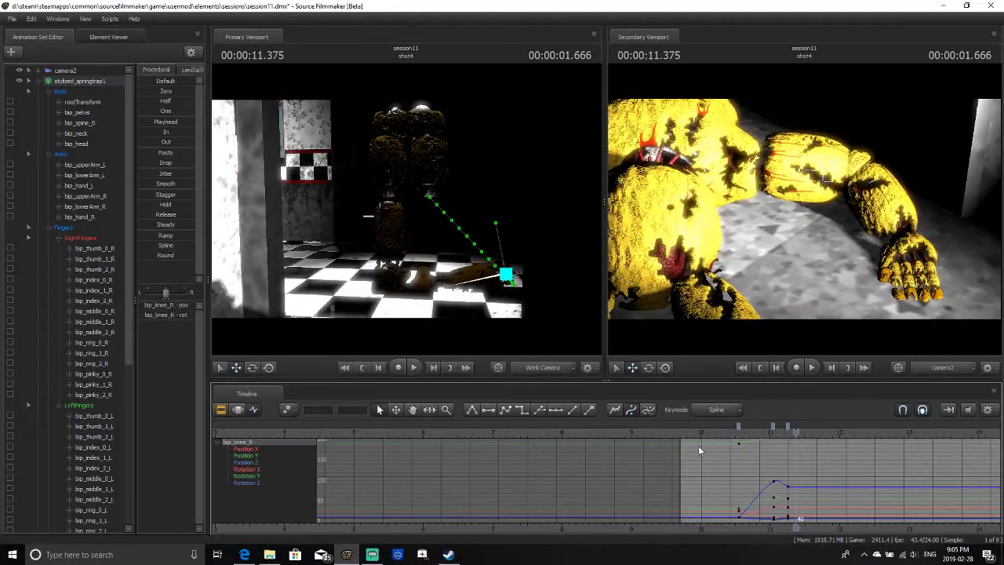
Step frame by frame from about frame 38 to 51 of shot4 to examine where the camera movement settles
{"action": "key", "text": "Left"}
{"action": "key", "text": "Left"}
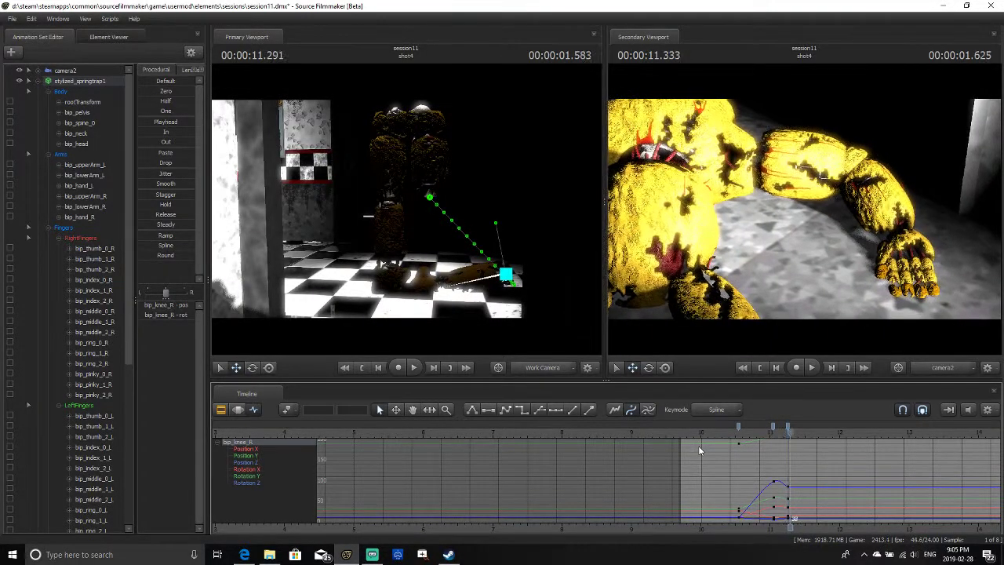
{"action": "key", "text": "Right"}
{"action": "key", "text": "Right"}
{"action": "key", "text": "Right"}
{"action": "key", "text": "Right"}
{"action": "key", "text": "Right"}
{"action": "key", "text": "Right"}
{"action": "key", "text": "Right"}
{"action": "key", "text": "Right"}
{"action": "key", "text": "Right"}
{"action": "key", "text": "Right"}
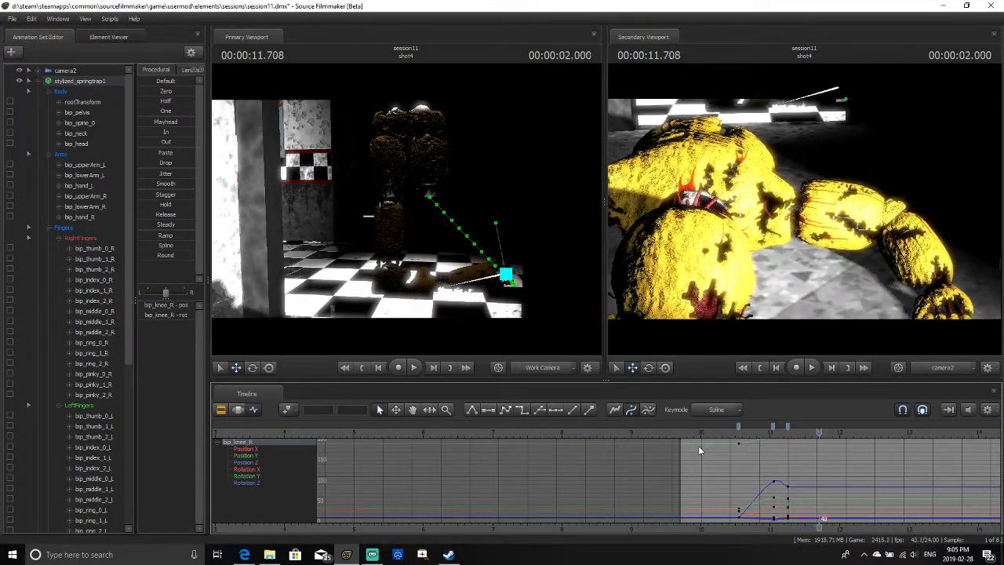
{"action": "key", "text": "Right"}
{"action": "key", "text": "Right"}
{"action": "key", "text": "Right"}
{"action": "key", "text": "Left"}
{"action": "key", "text": "Left"}
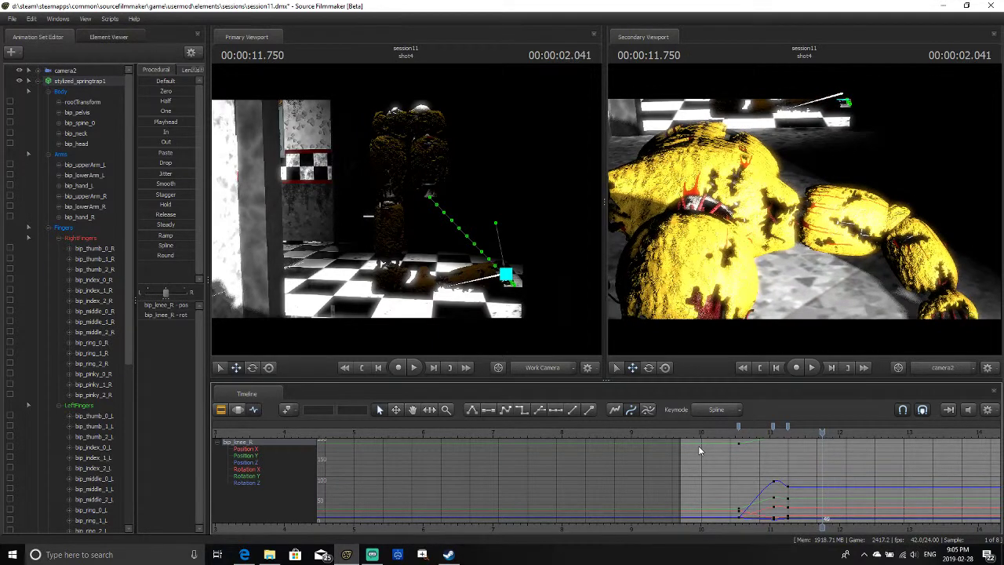
In the Clip Editor, trim the end of shot4 back to the playhead at frame 50 and play across the cut
{"action": "key", "text": "Right"}
{"action": "key", "text": "F2"}
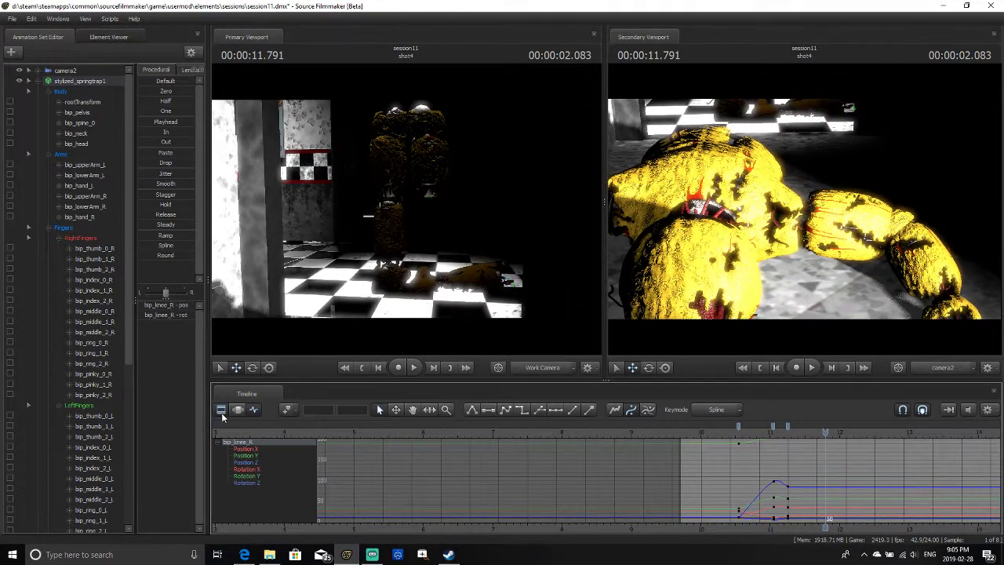
{"action": "scroll", "coordinate": [782, 466], "scroll_direction": "down", "scroll_amount": 5}
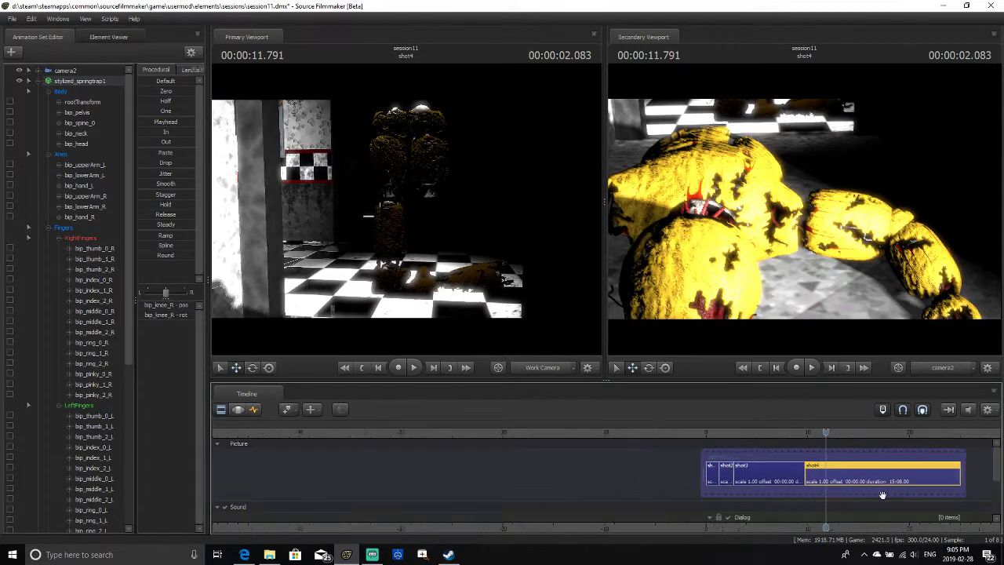
{"action": "left_click_drag", "start_coordinate": [959, 476], "coordinate": [802, 442]}
{"action": "key", "text": "space"}
{"action": "key", "text": "space"}
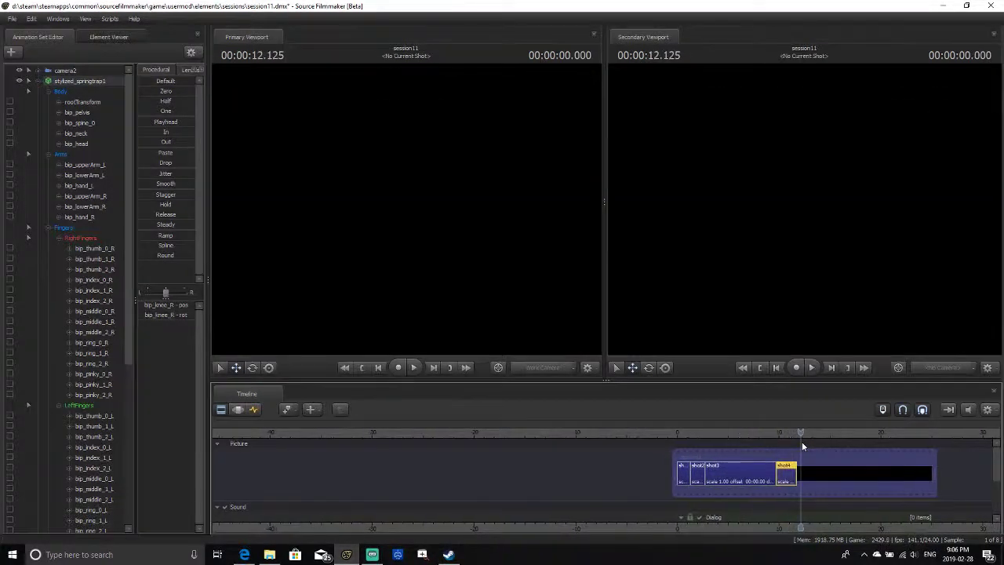
{"action": "left_click", "coordinate": [372, 555]}
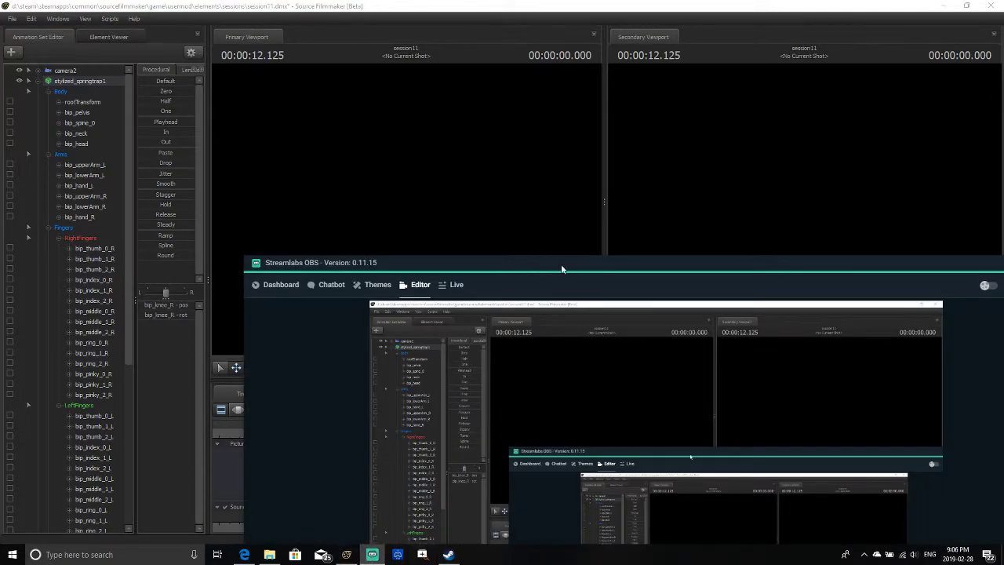